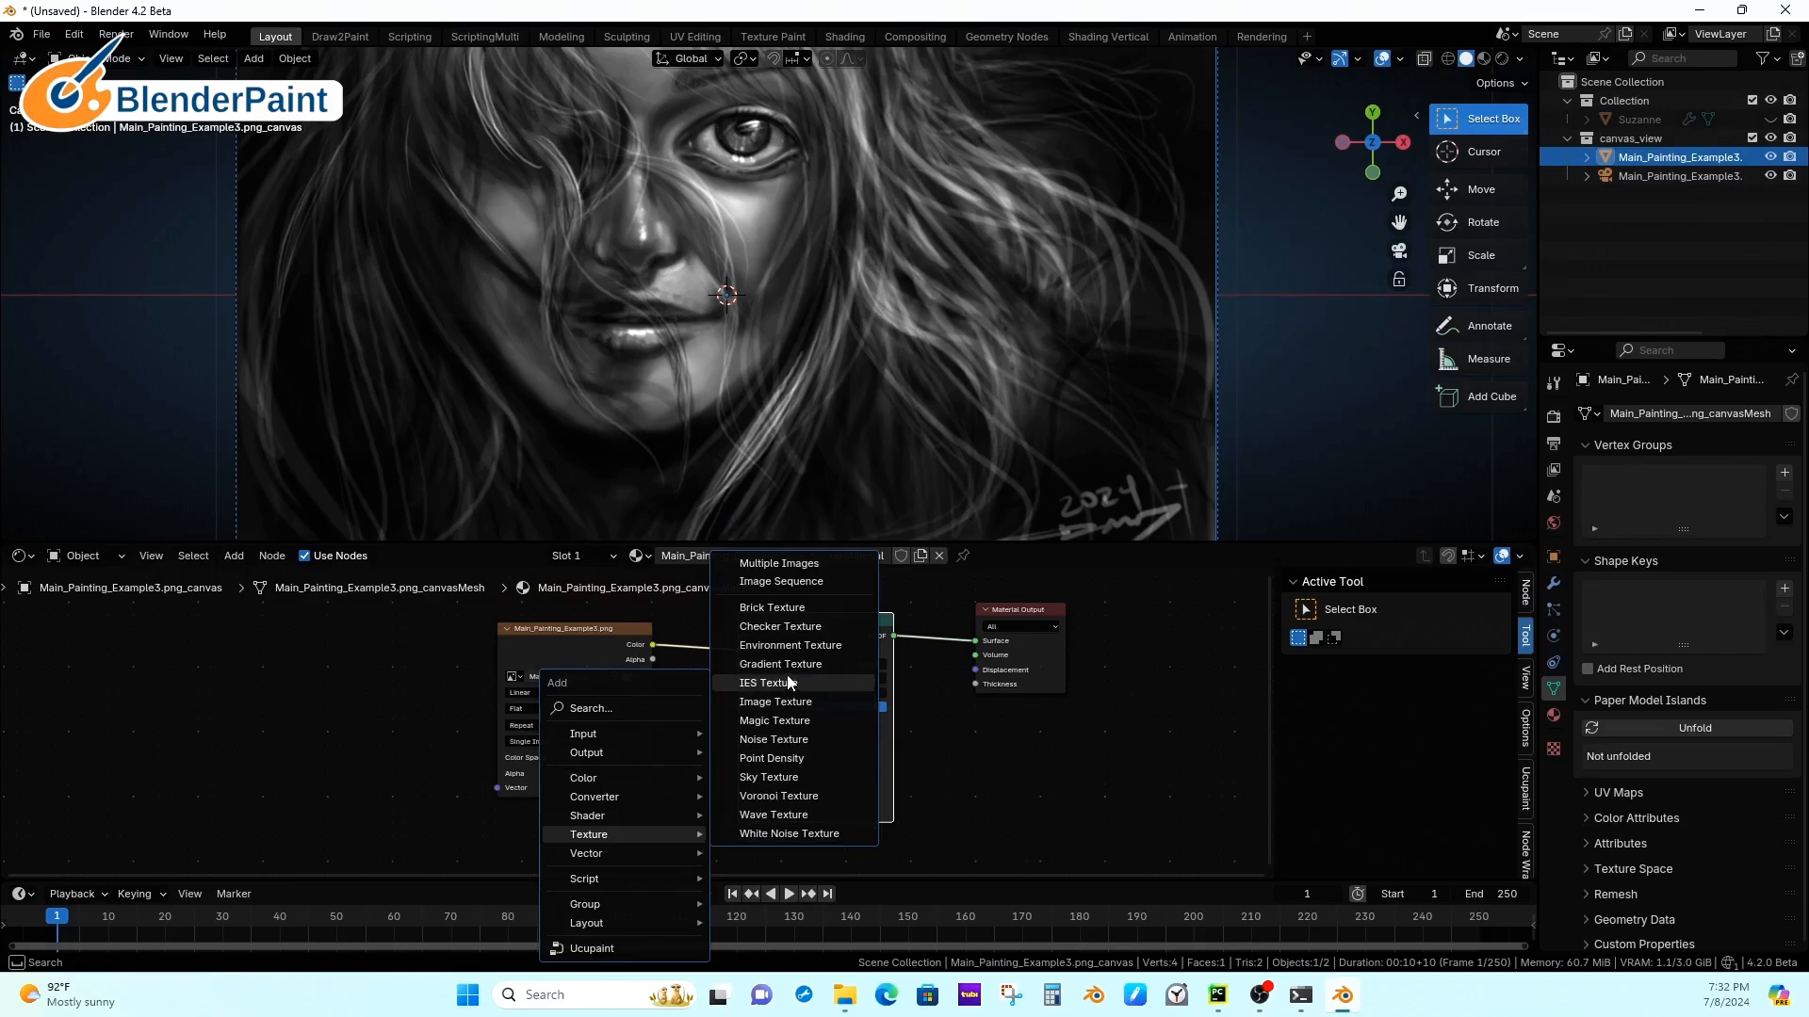
left_click(790, 702)
left_click(287, 690)
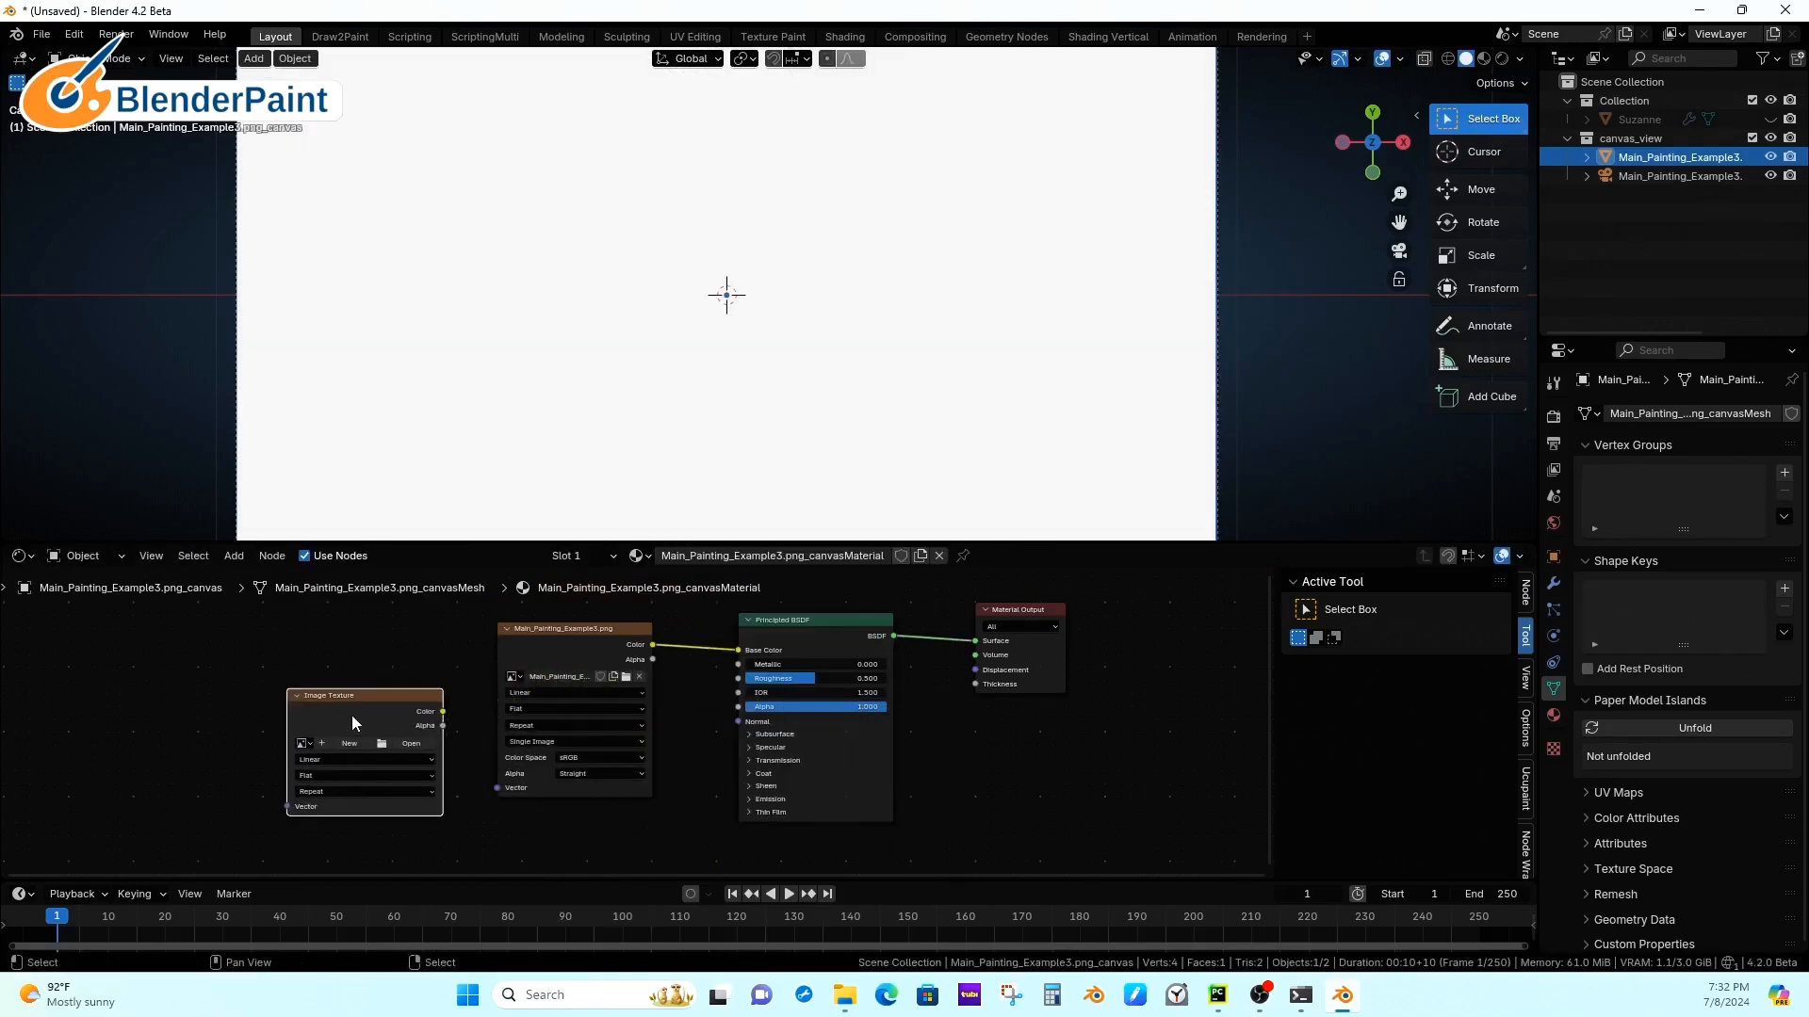
left_click(357, 746)
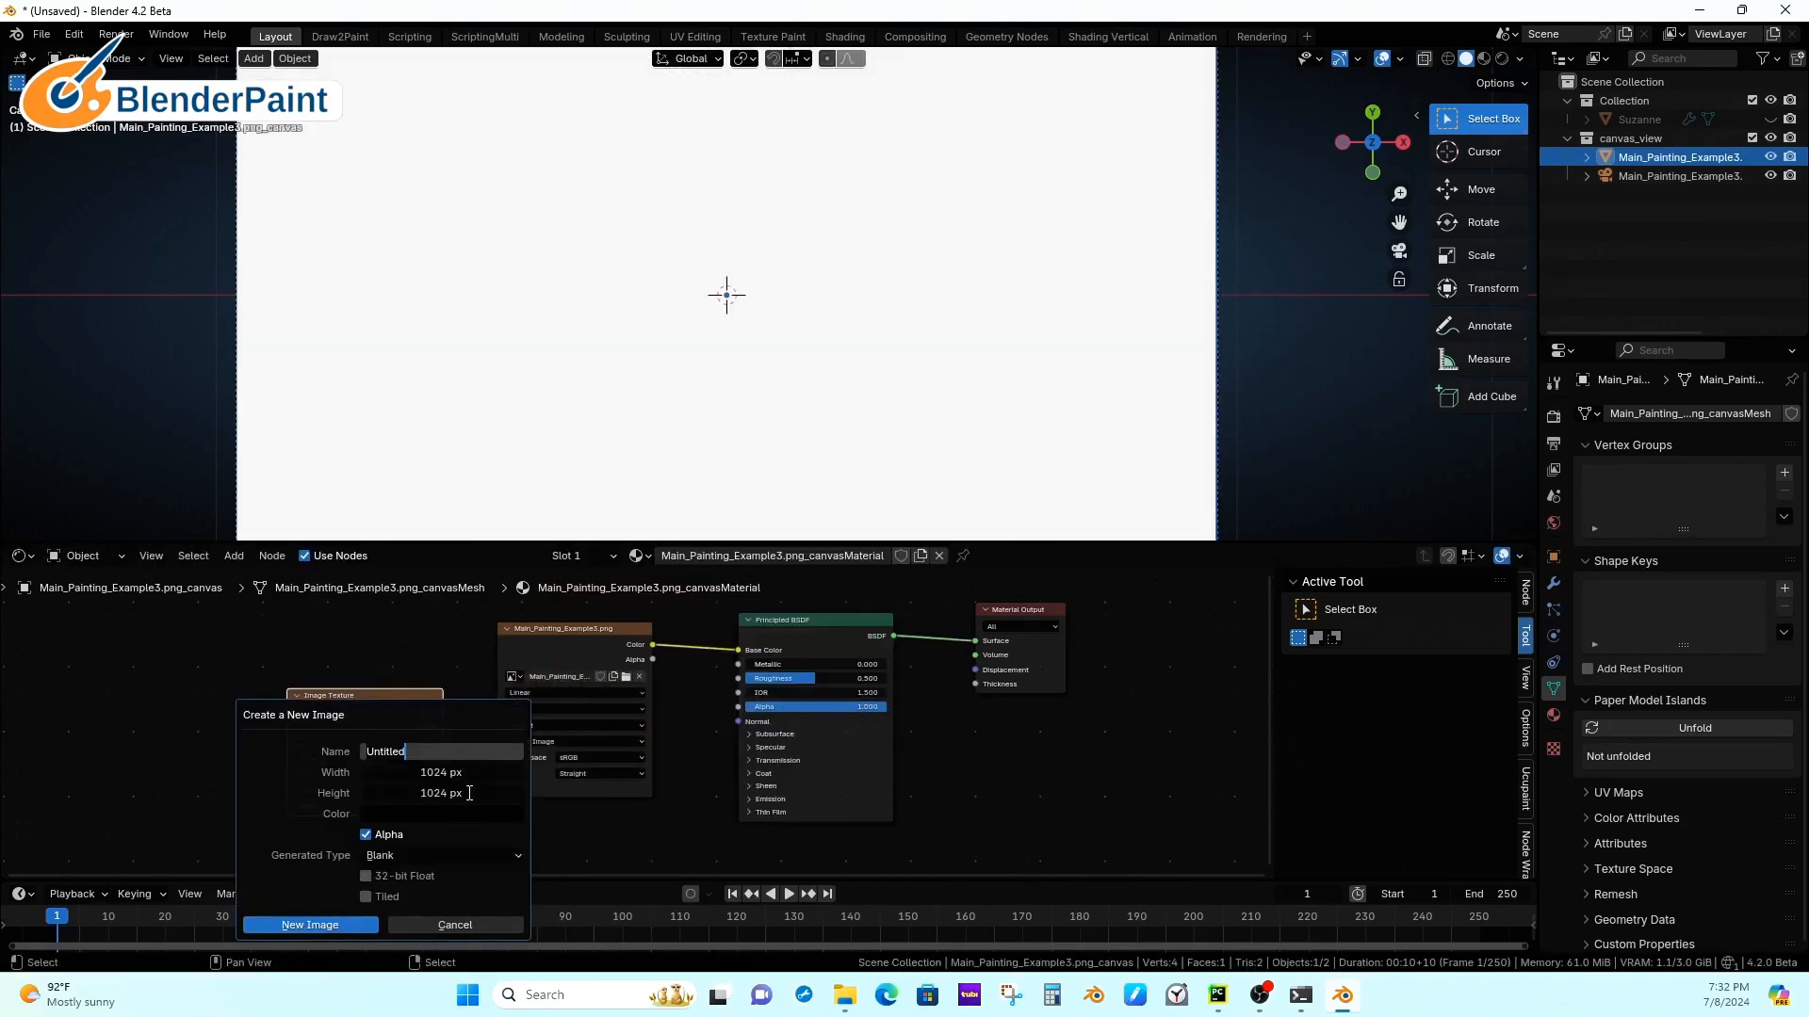
left_click(443, 928)
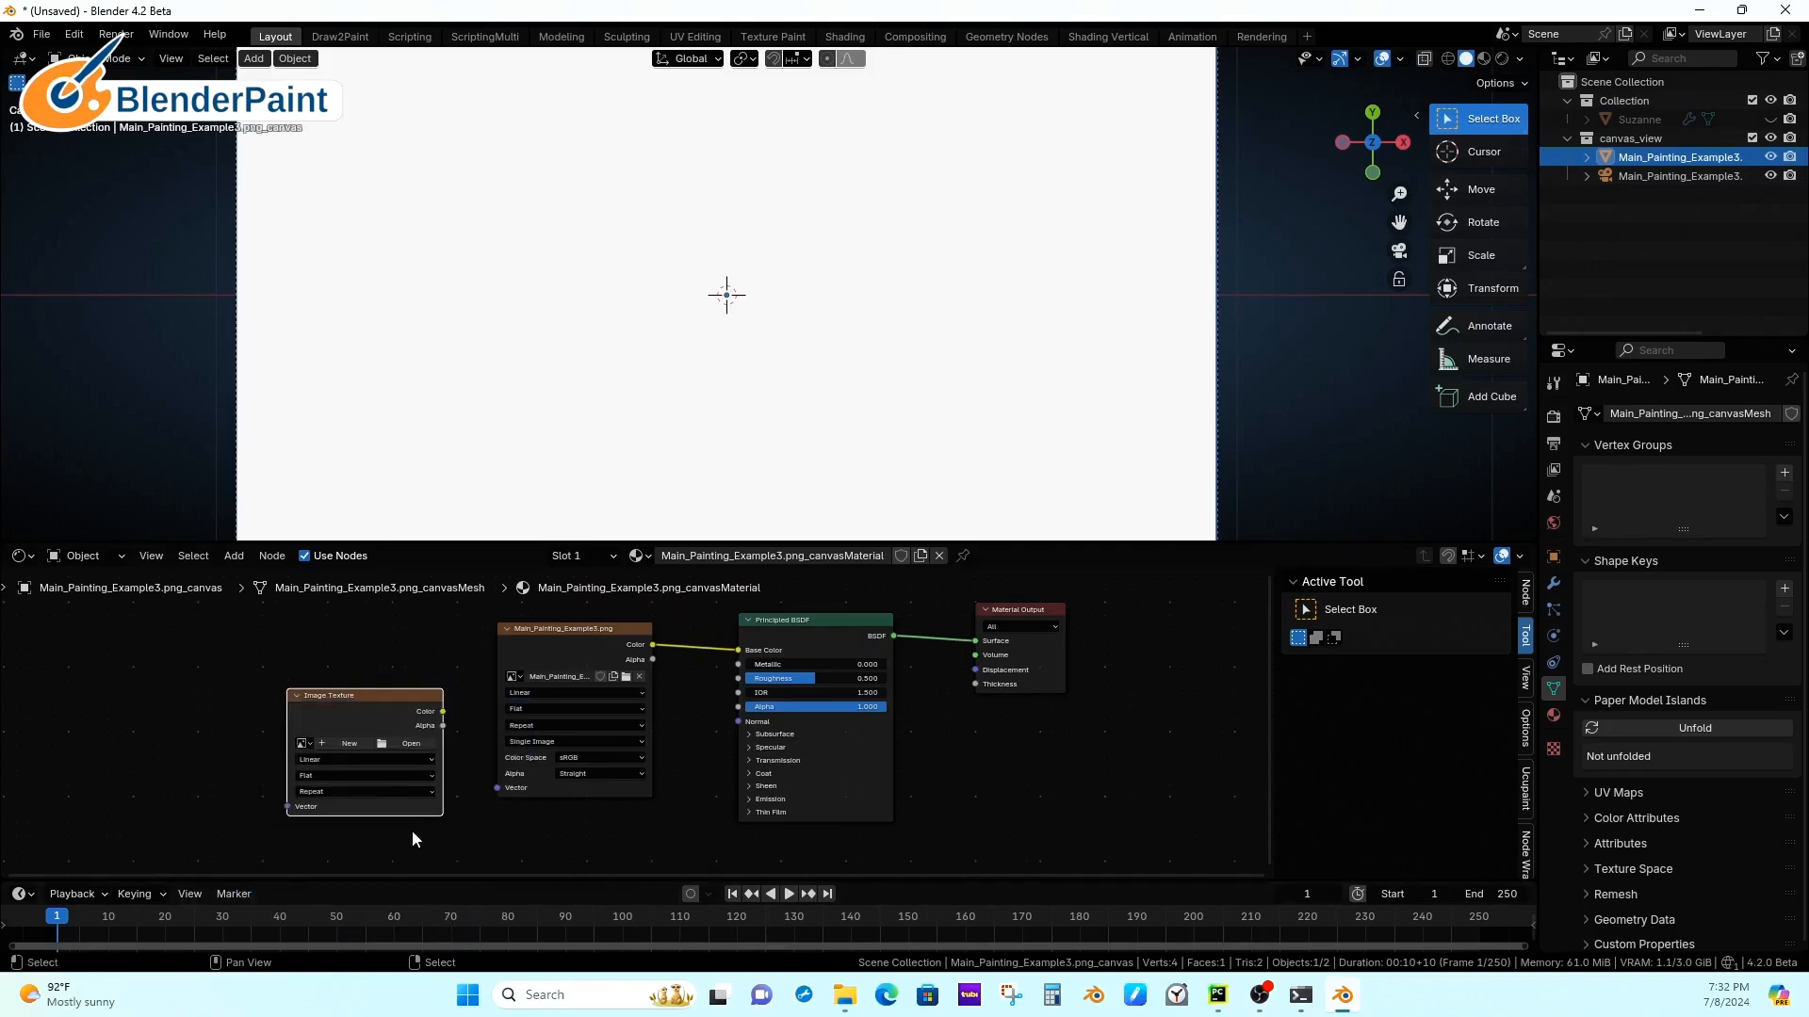
key("x")
Step: Create a new texture node from the active painting texture, place it below the painting's image node and make it active
left_click(568, 630)
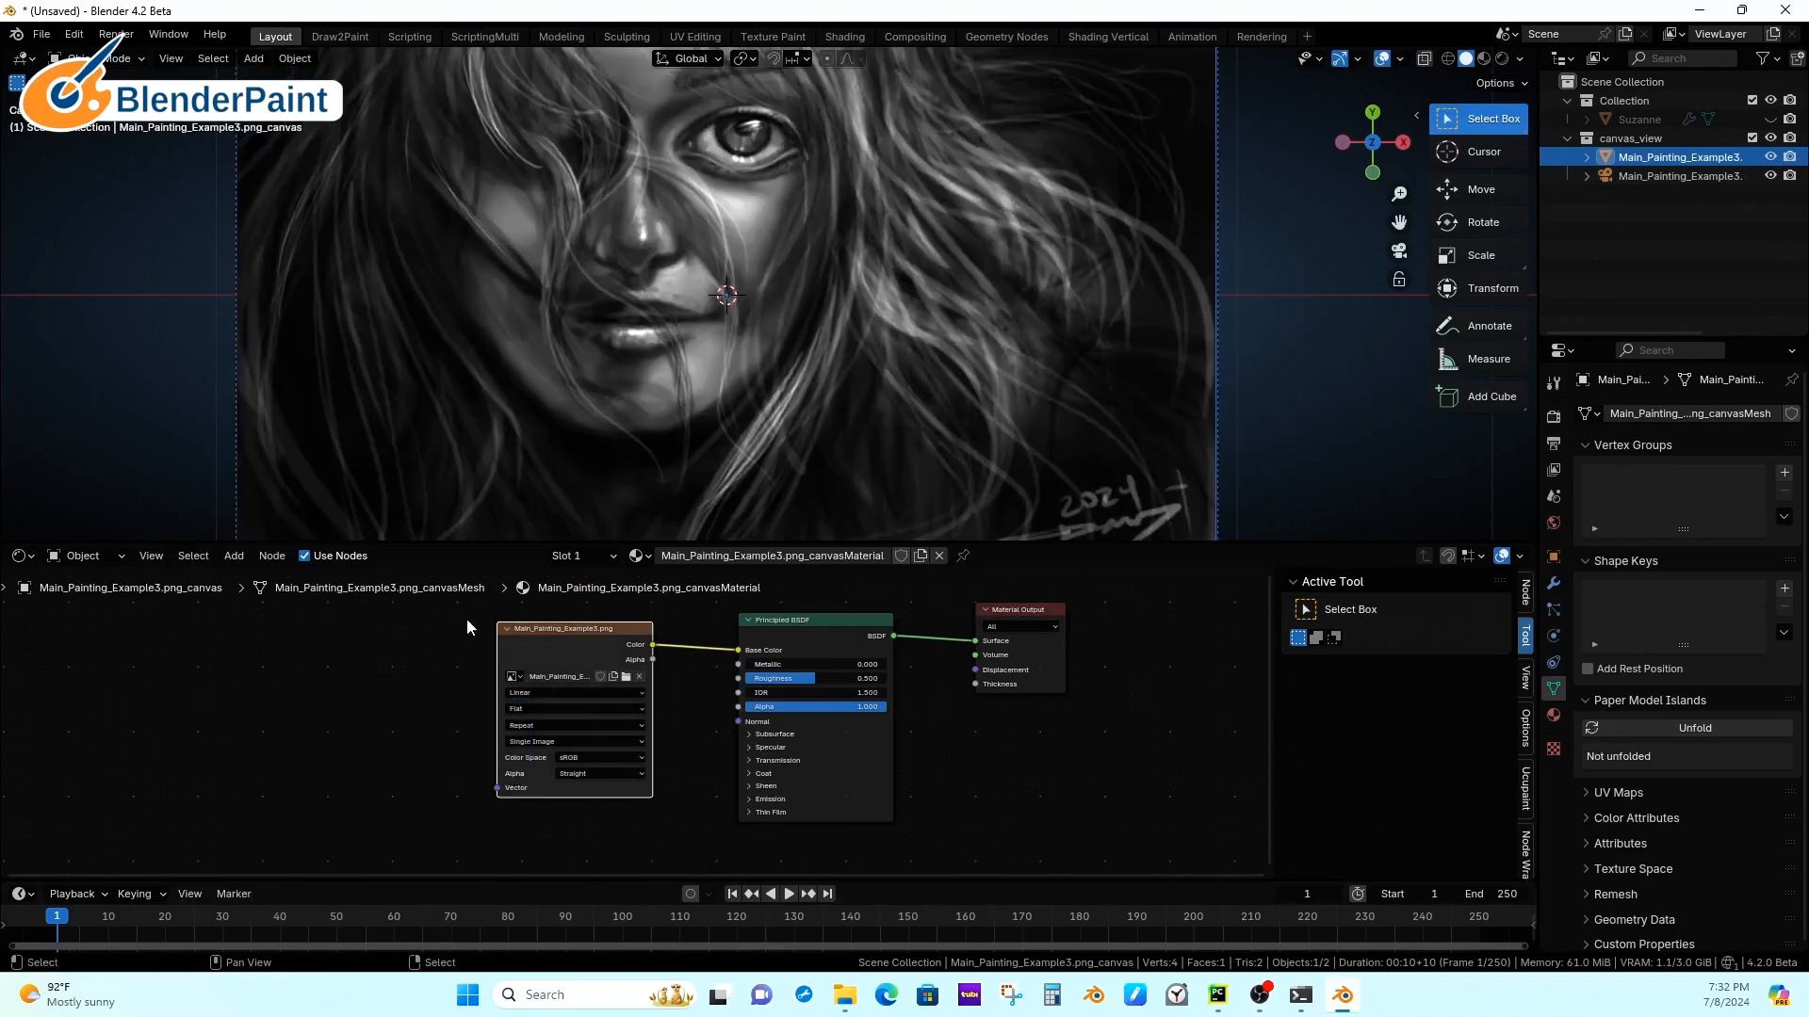
left_click(275, 557)
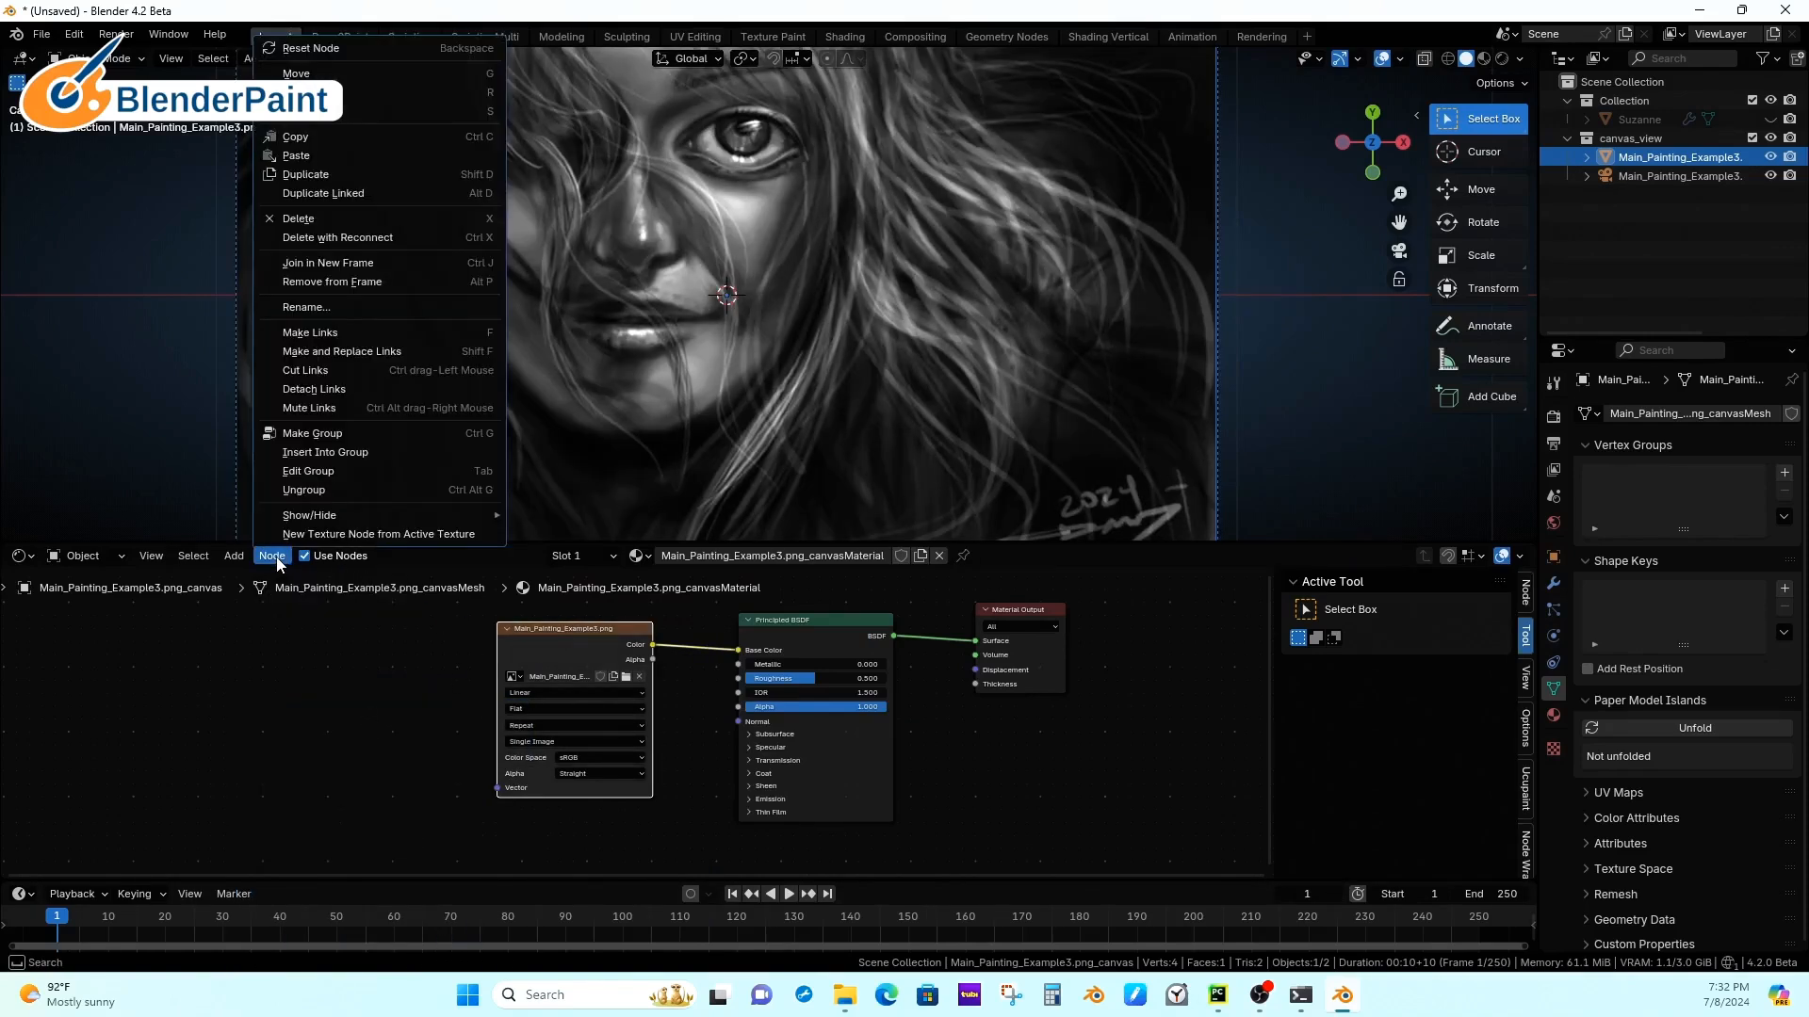
left_click(385, 534)
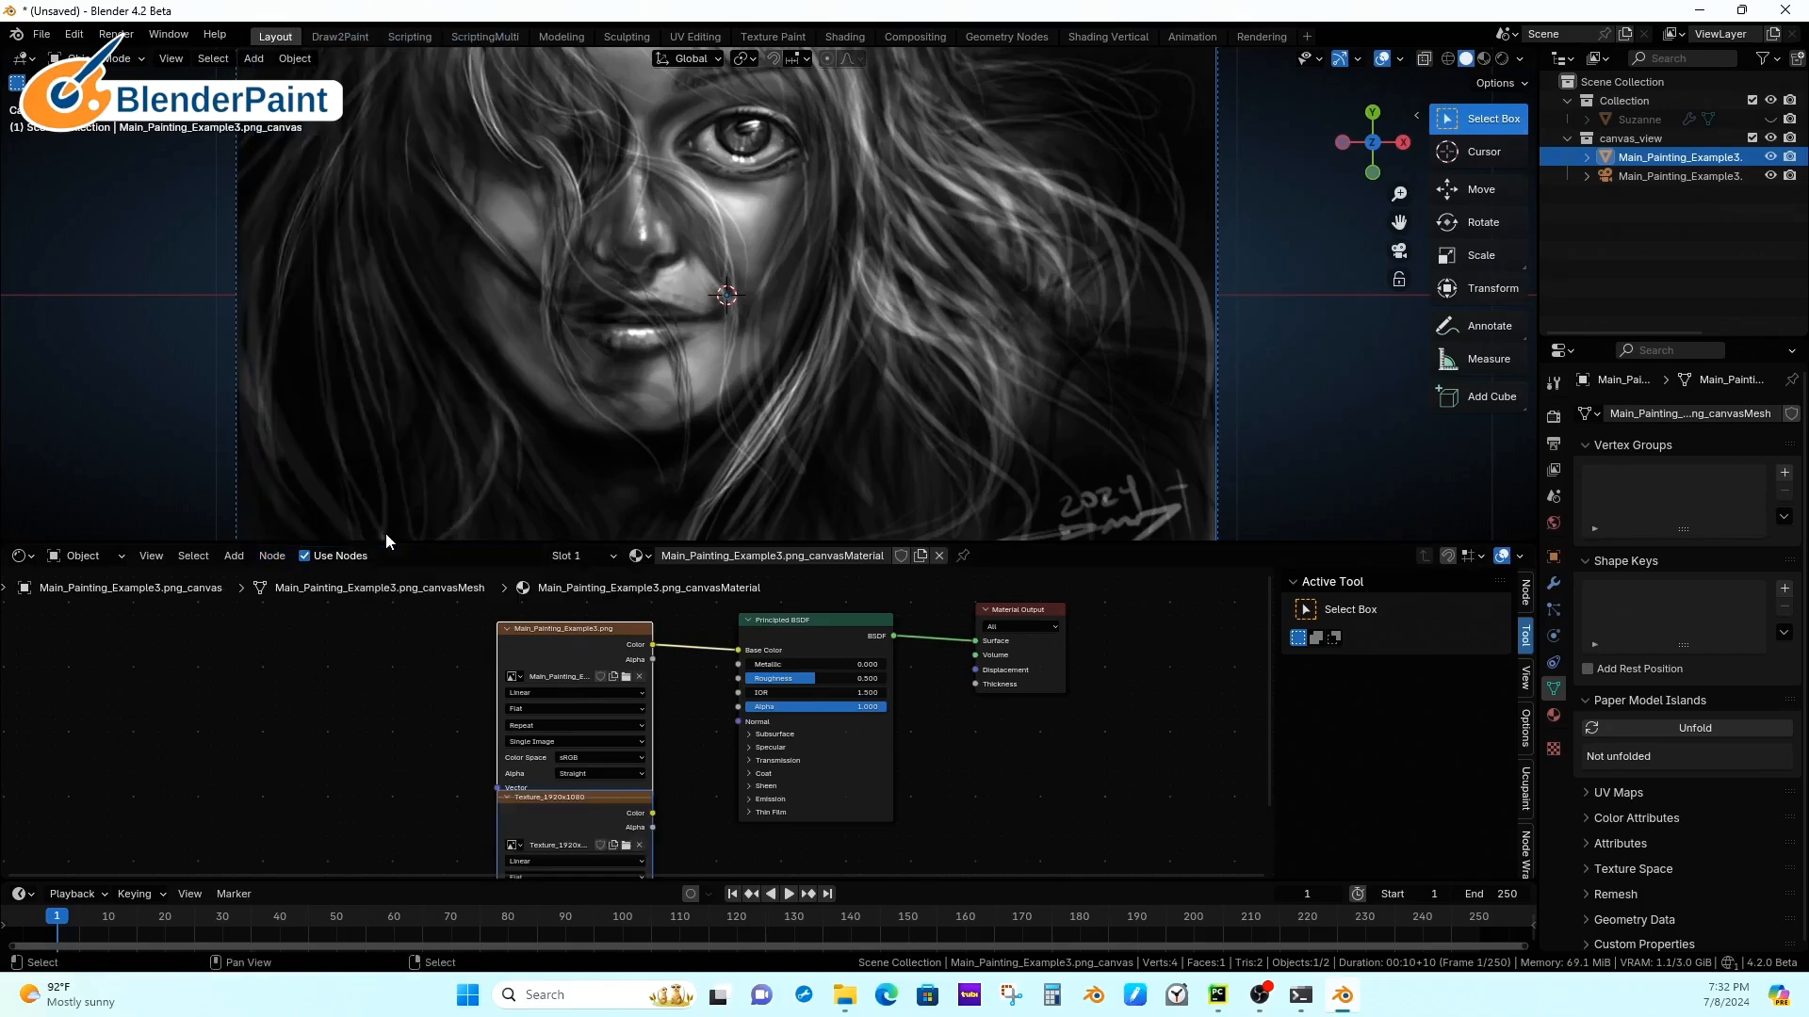
middle_click_drag(700, 769, 686, 658)
left_click_drag(585, 702, 578, 727)
left_click(575, 711)
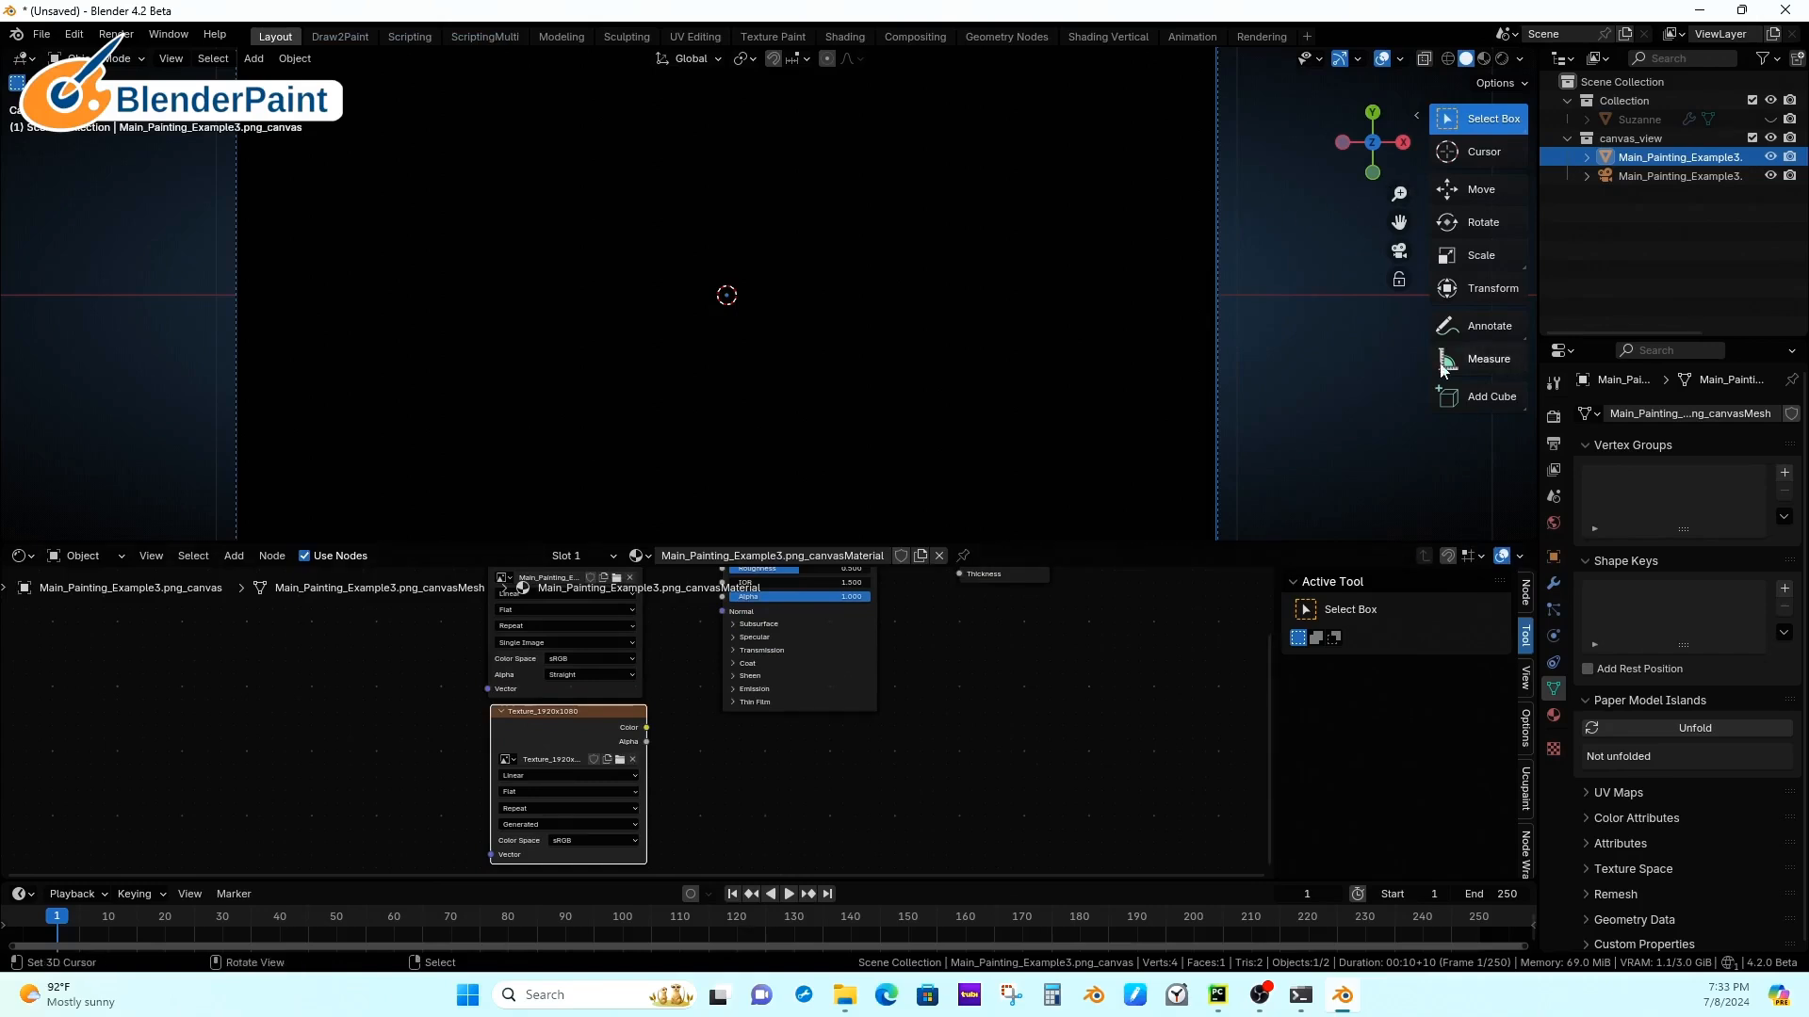
Step: Switch the canvas to Texture Paint mode and open the new texture in a separate image window with Slot2Display
key("n")
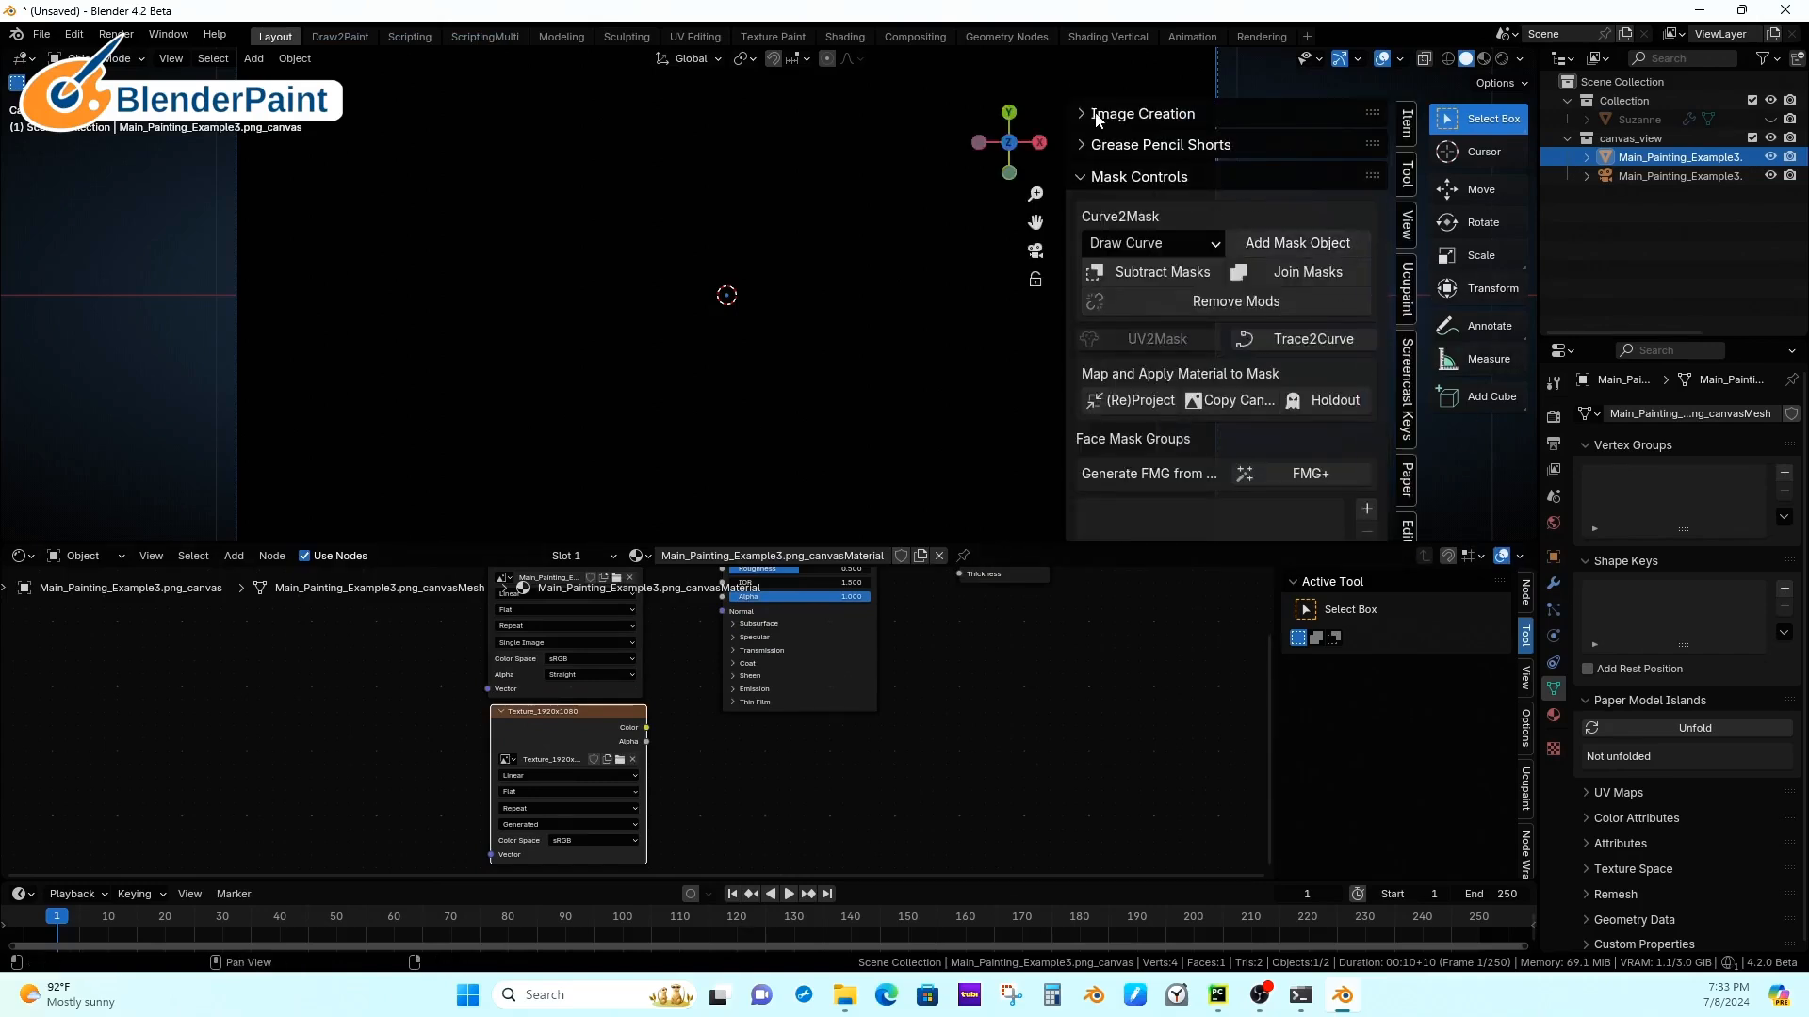
left_click(1096, 115)
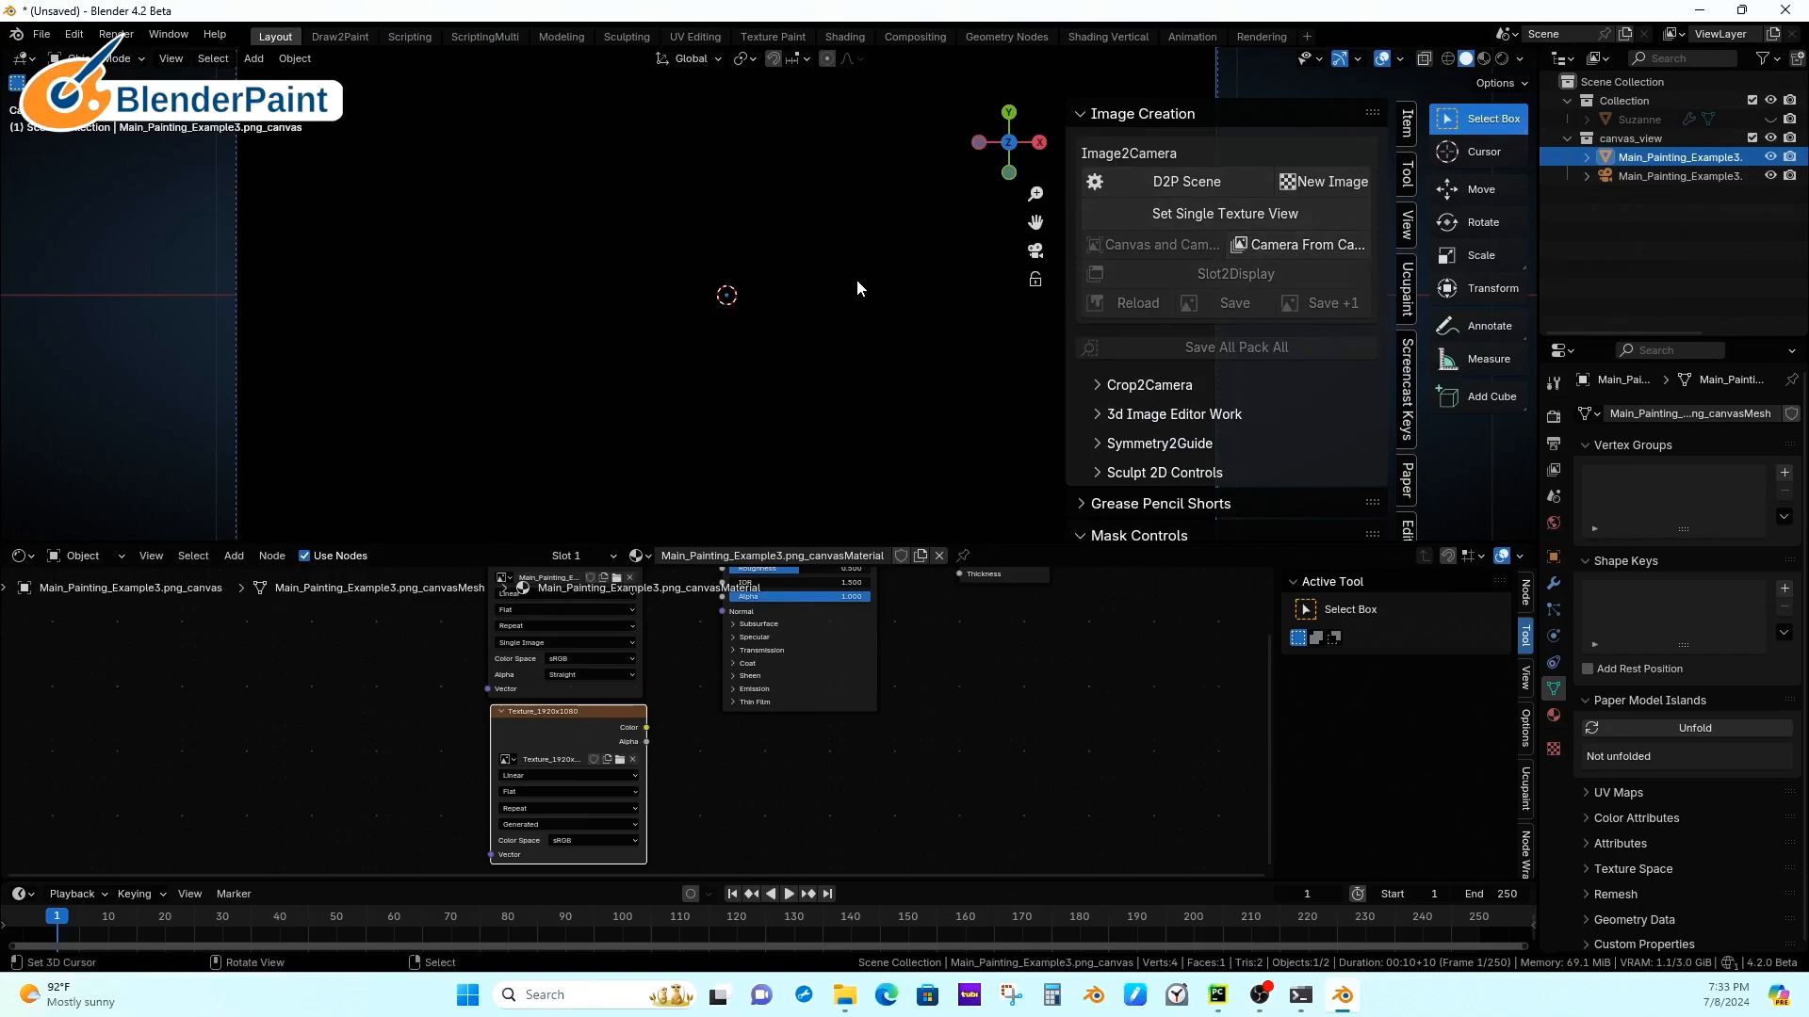
key("ctrl+Tab")
left_click(969, 281)
left_click(1244, 274)
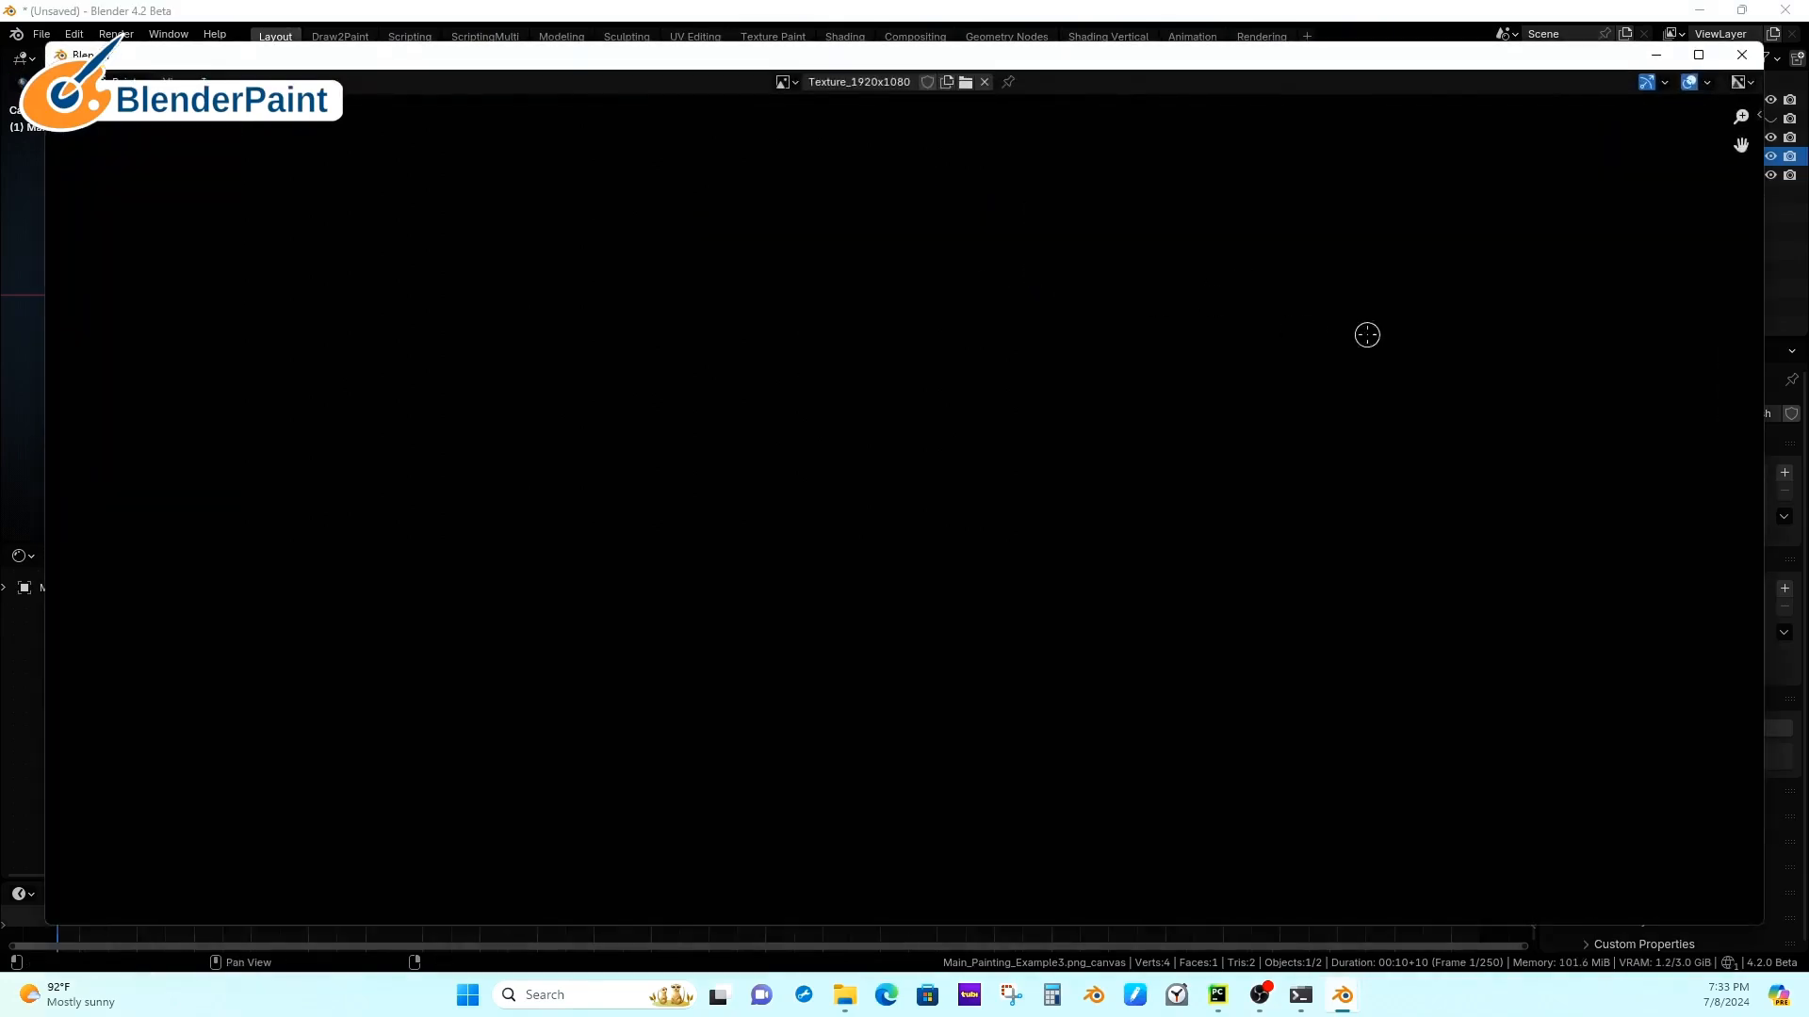
Step: Set the generated texture's colour to white with value 1.000 and fully transparent alpha, and close the image window
key("n")
left_click(1751, 163)
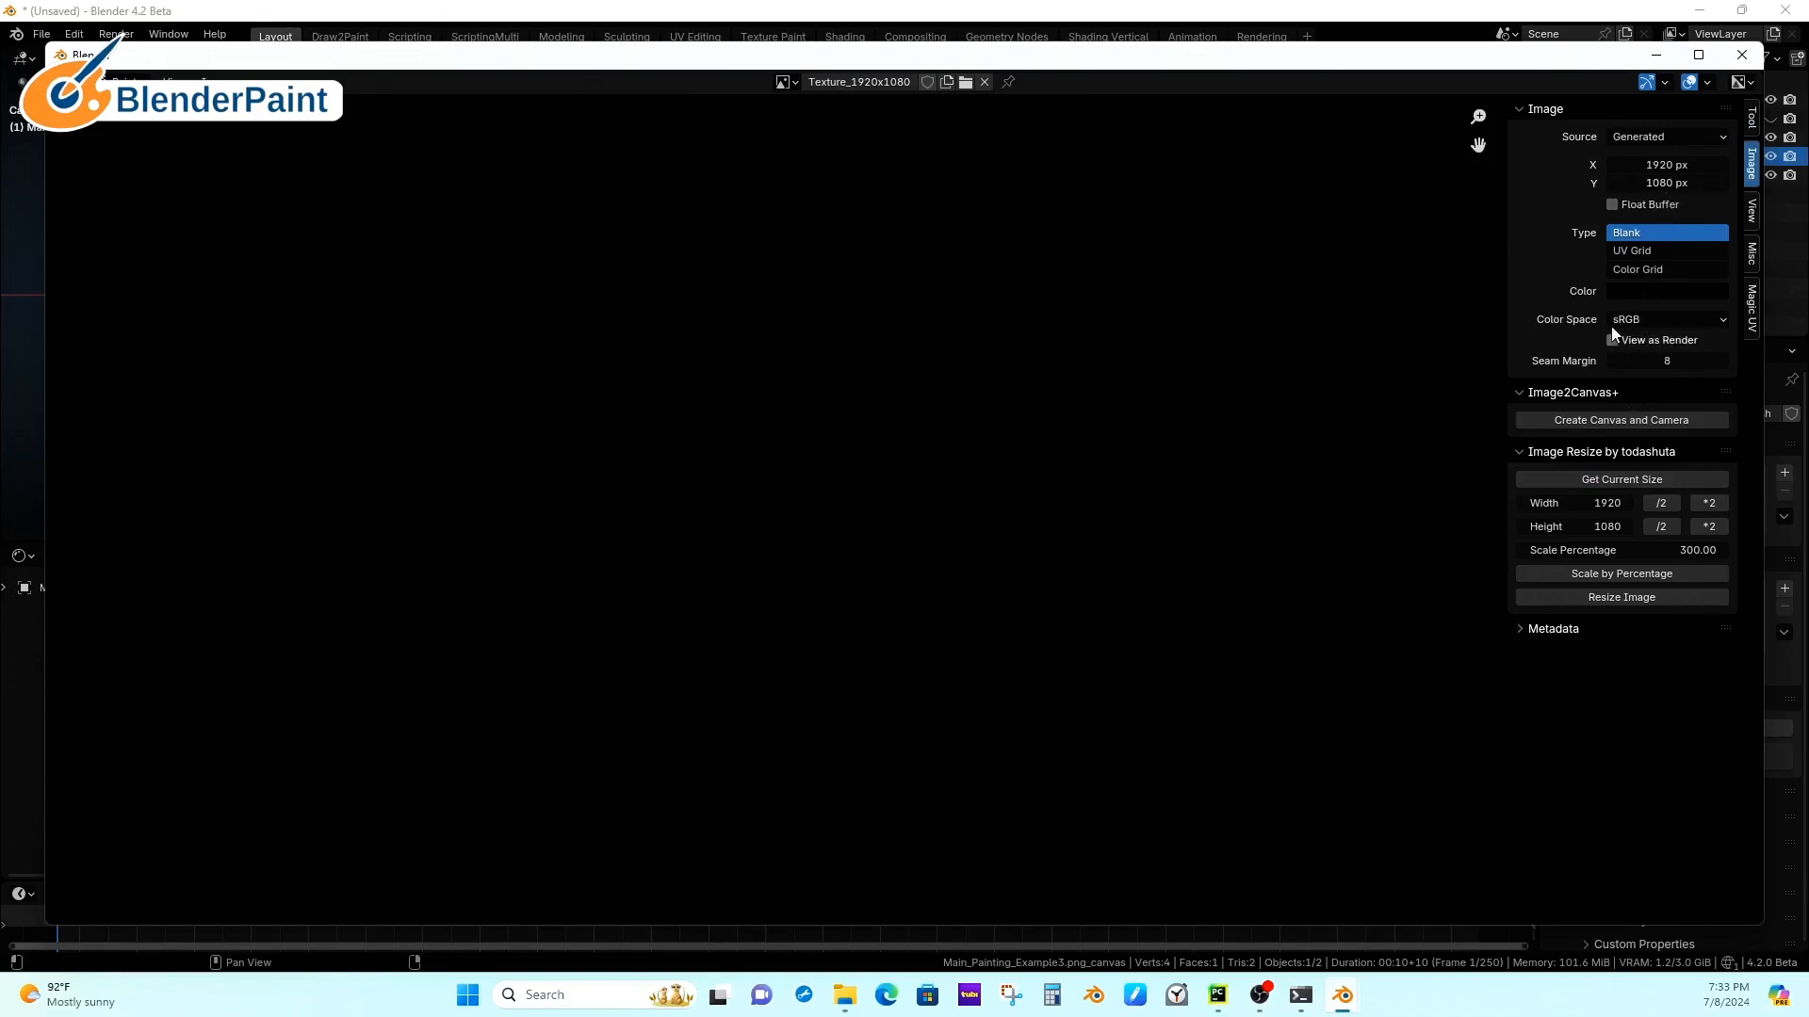
left_click(1645, 292)
left_click_drag(1703, 382, 1713, 312)
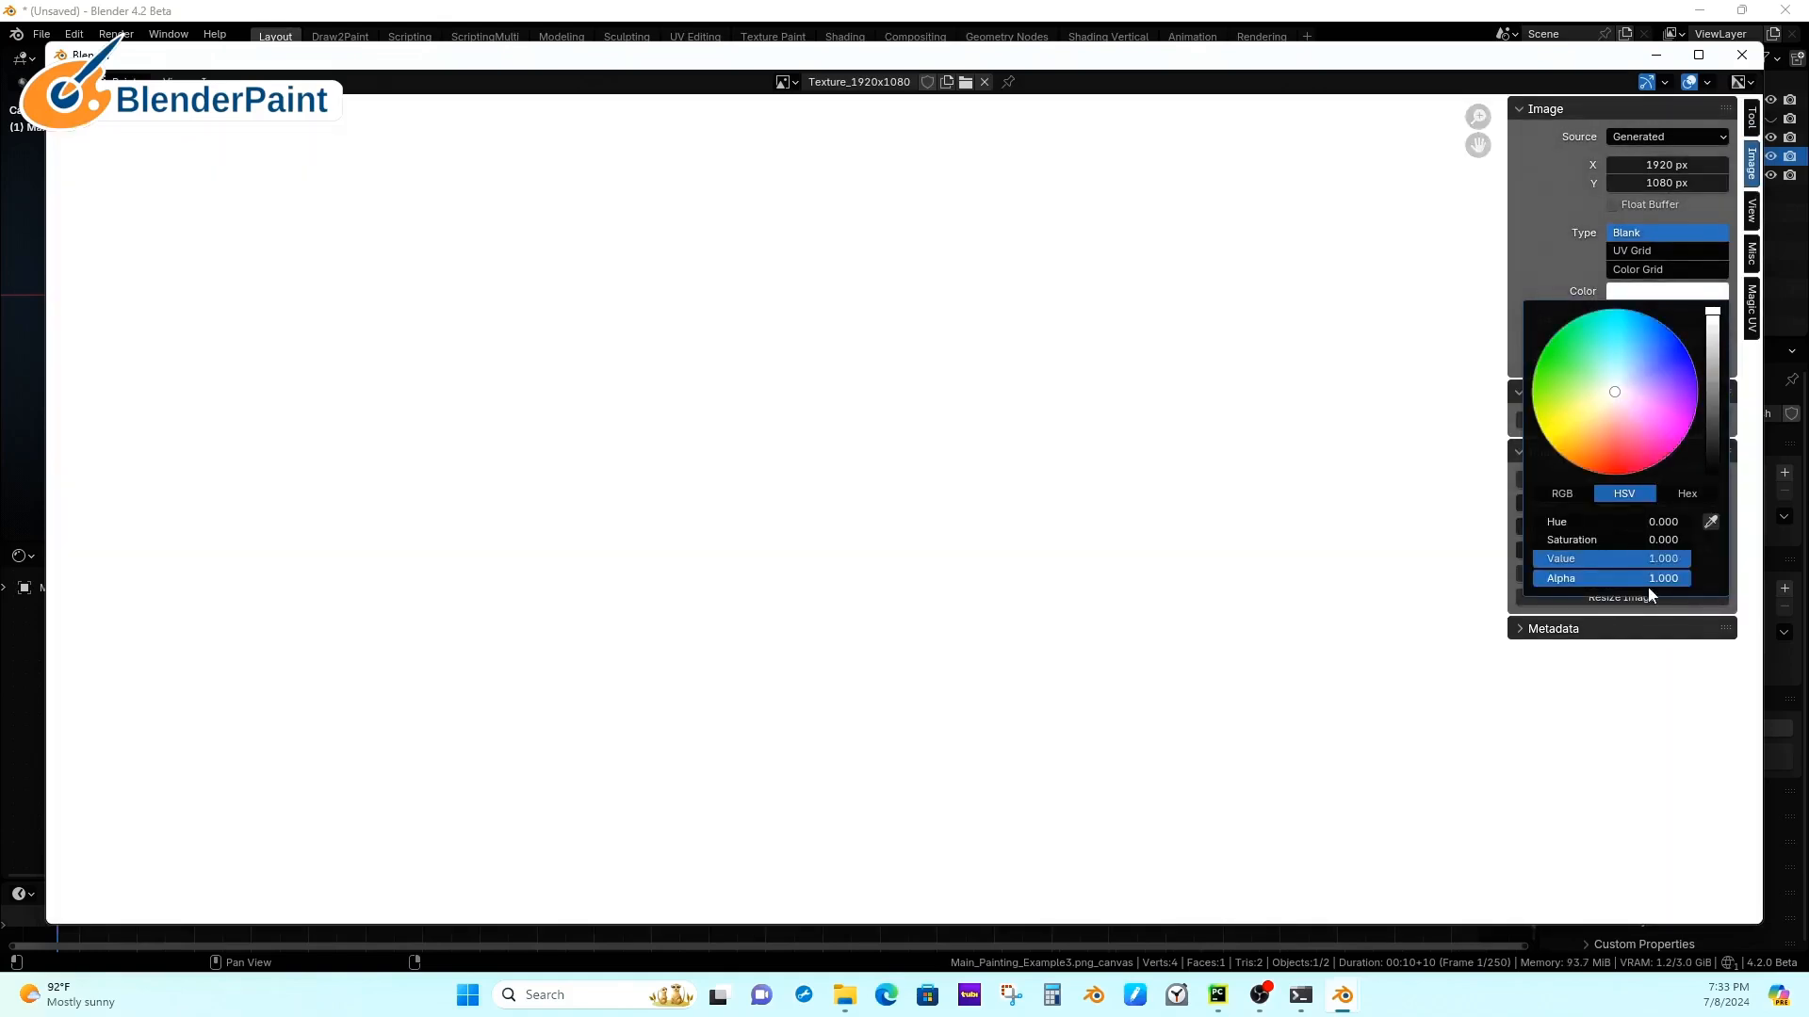
left_click_drag(1682, 579, 1535, 579)
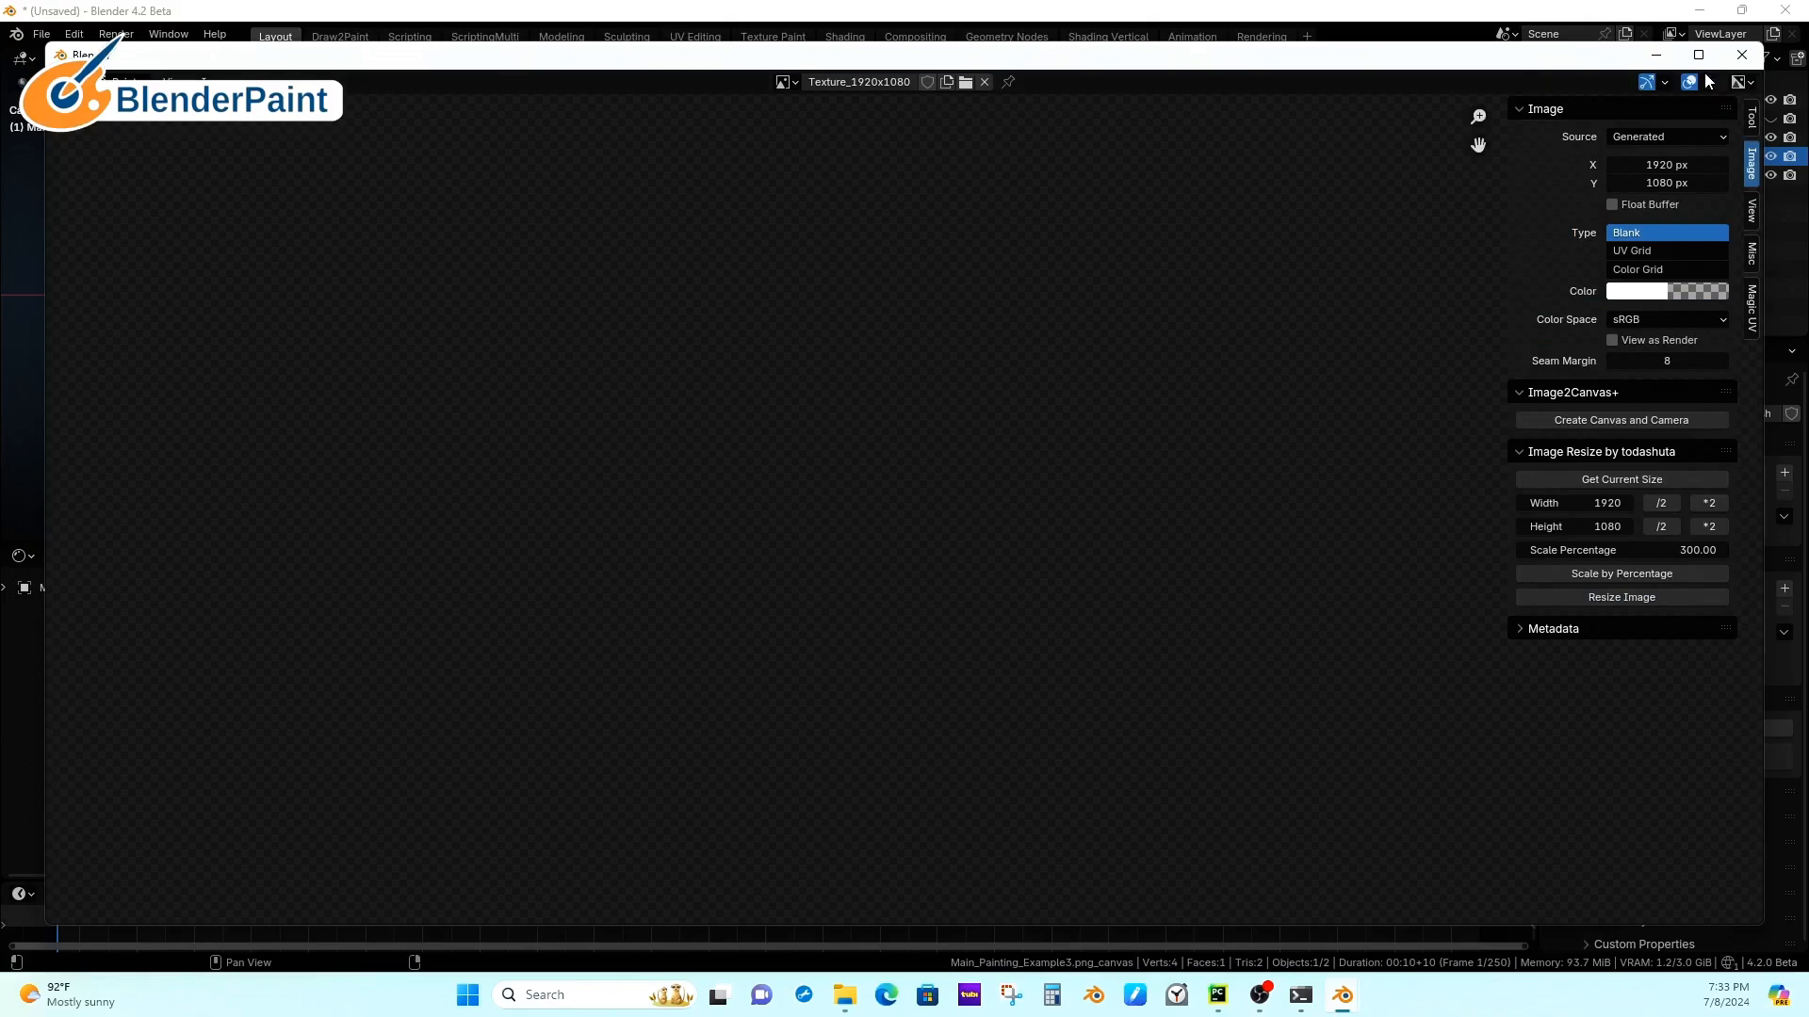
left_click(1741, 55)
Step: Move both image texture nodes away from the Principled BSDF to make room for another node
middle_click_drag(676, 672, 765, 752)
left_click_drag(673, 612, 627, 608)
left_click(604, 812)
left_click_drag(605, 818, 551, 816)
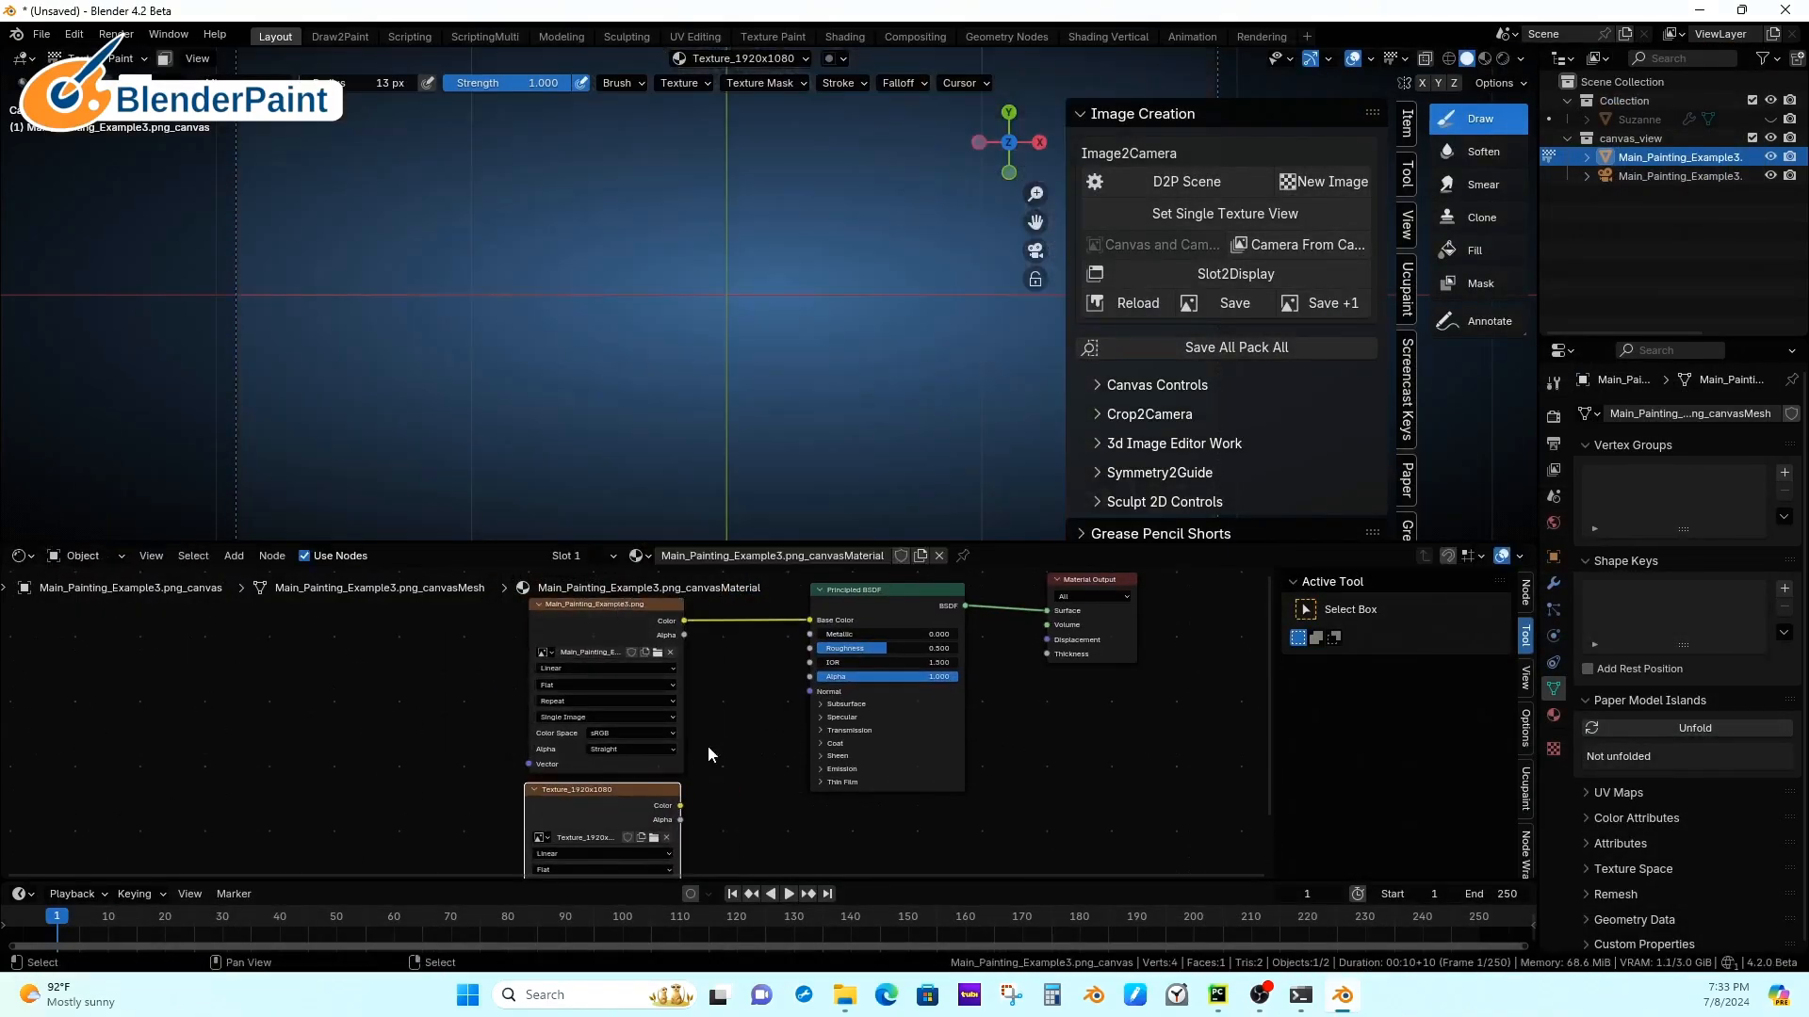
Step: Insert a Mix Color node before the Principled BSDF, feeding the new texture's colour into B and its alpha into Factor
key("shift+a")
mouse_move(667, 671)
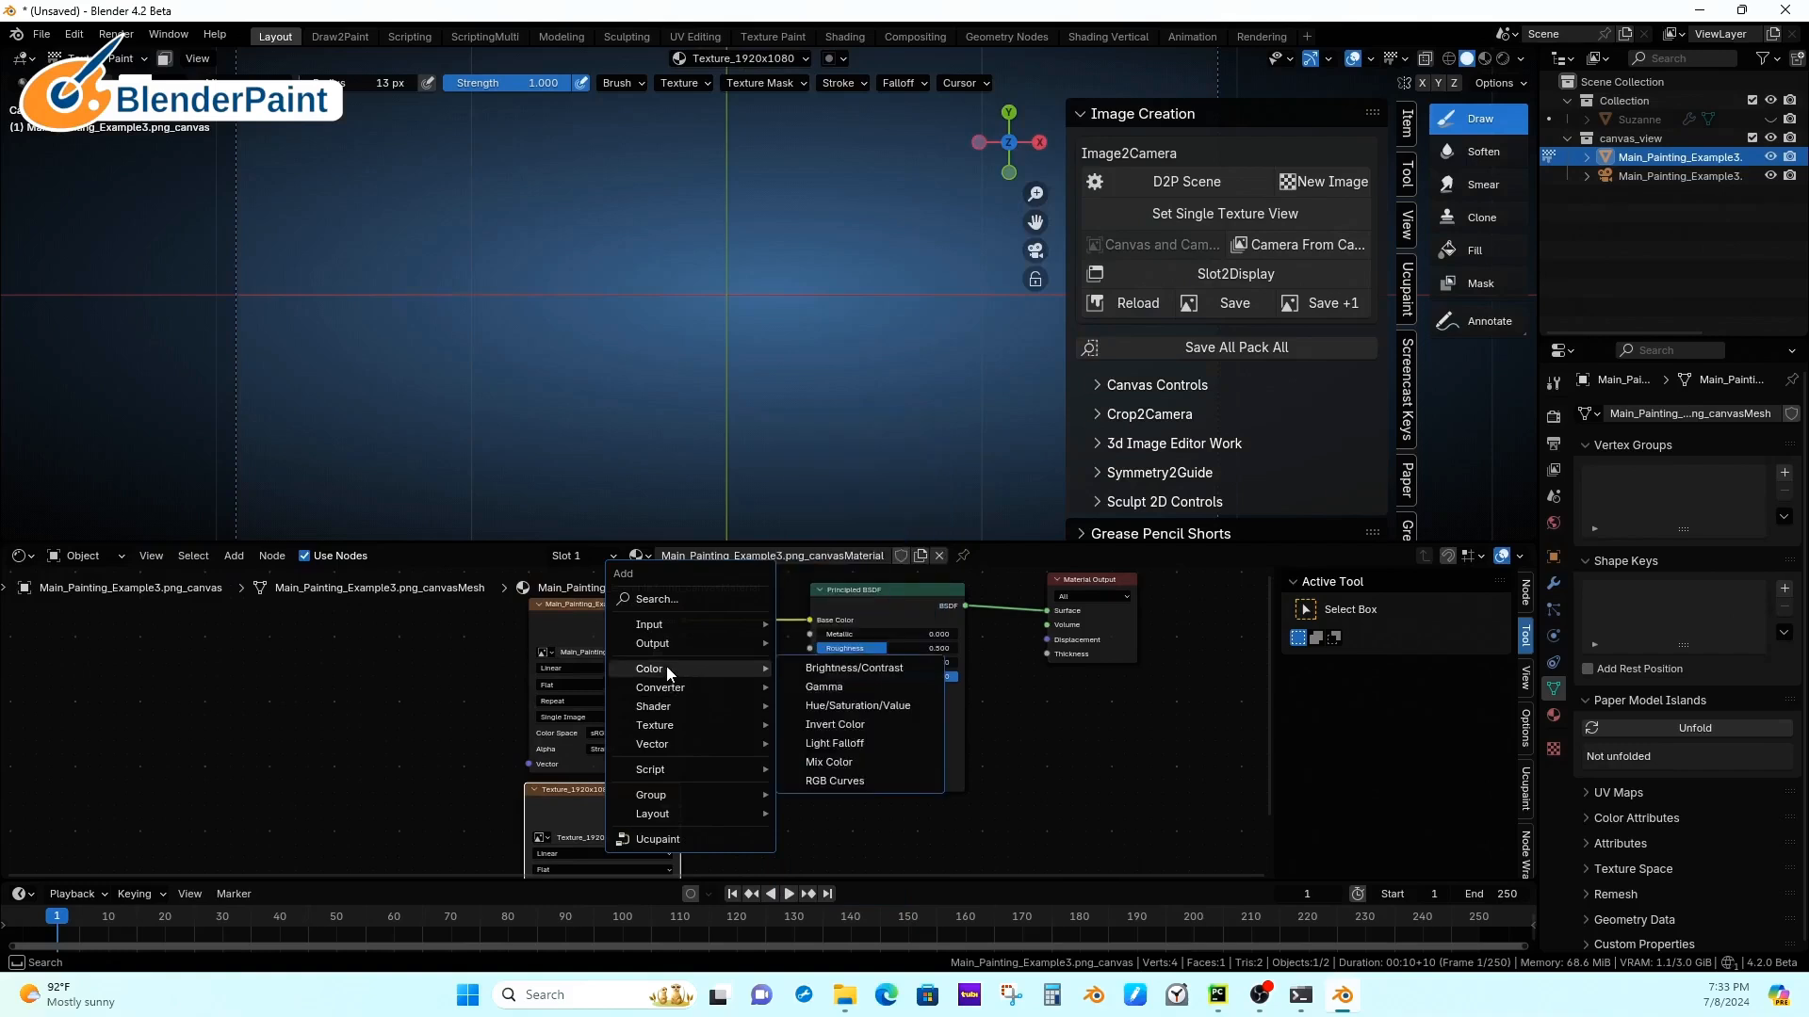
left_click(834, 761)
left_click(783, 657)
left_click_drag(678, 807, 746, 756)
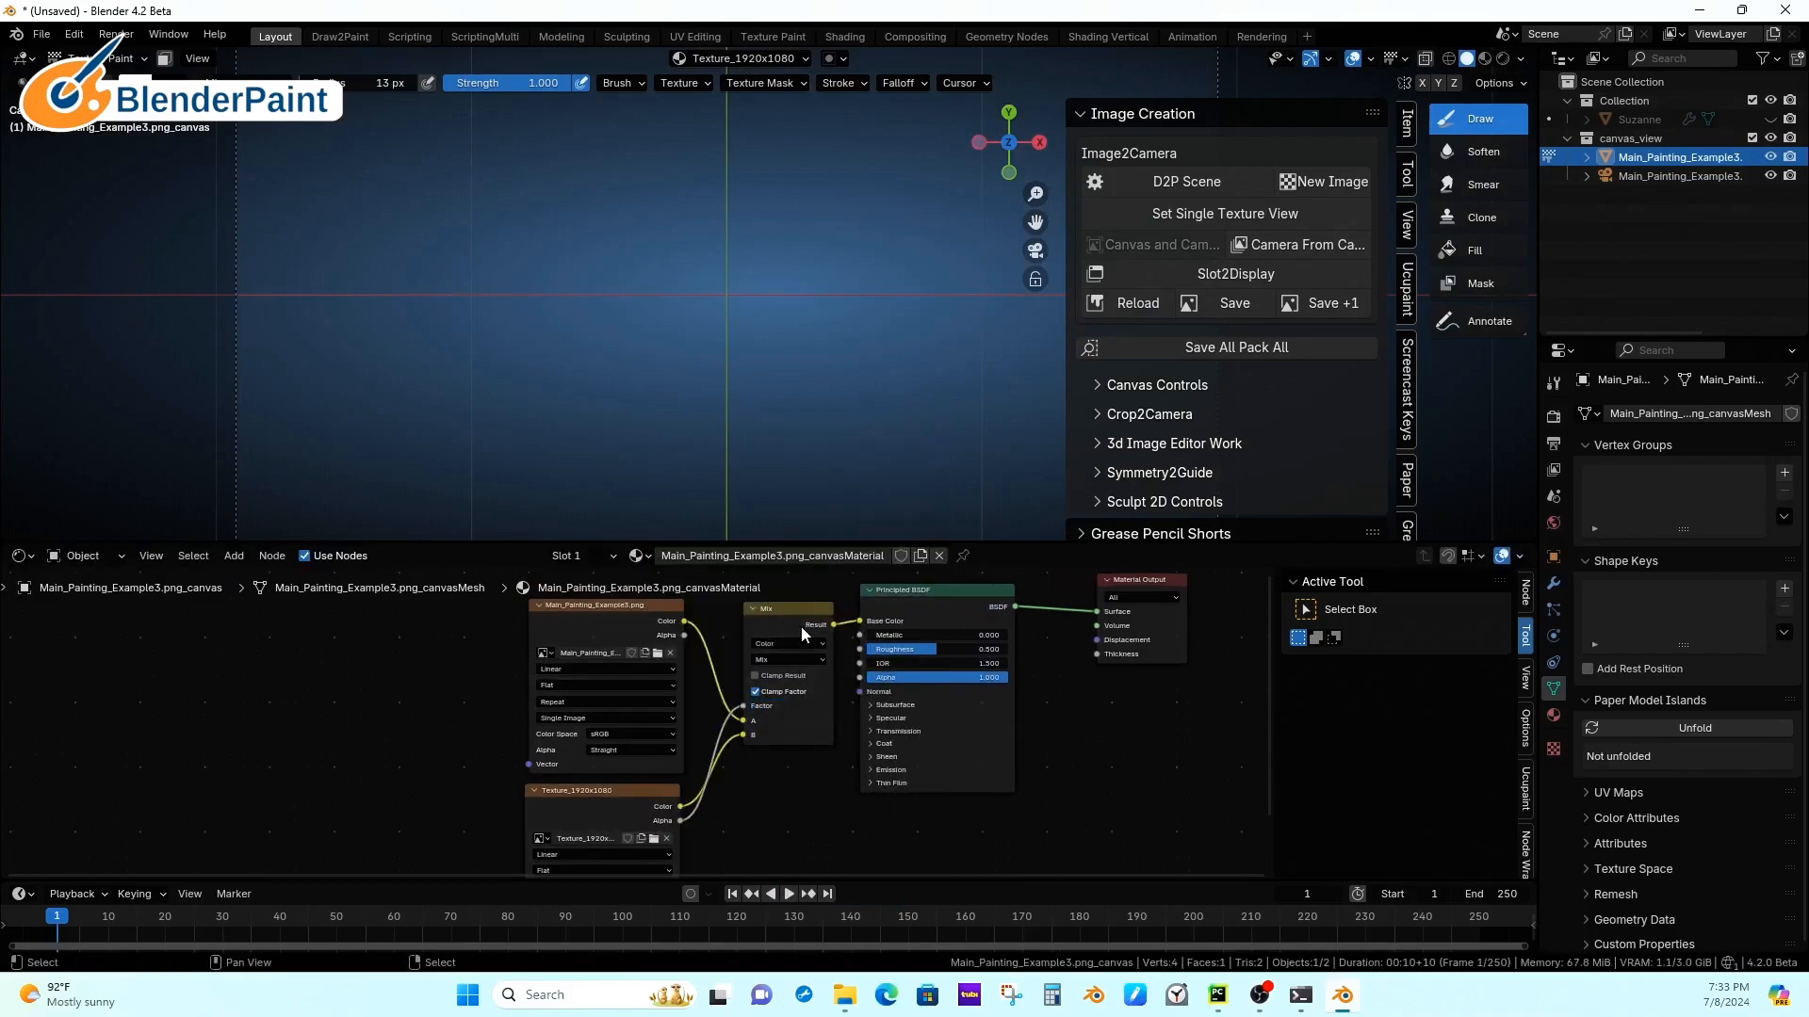
Step: Show the canvas in Material Preview and move the Principled BSDF node out of the way below the node chain
left_click(1485, 59)
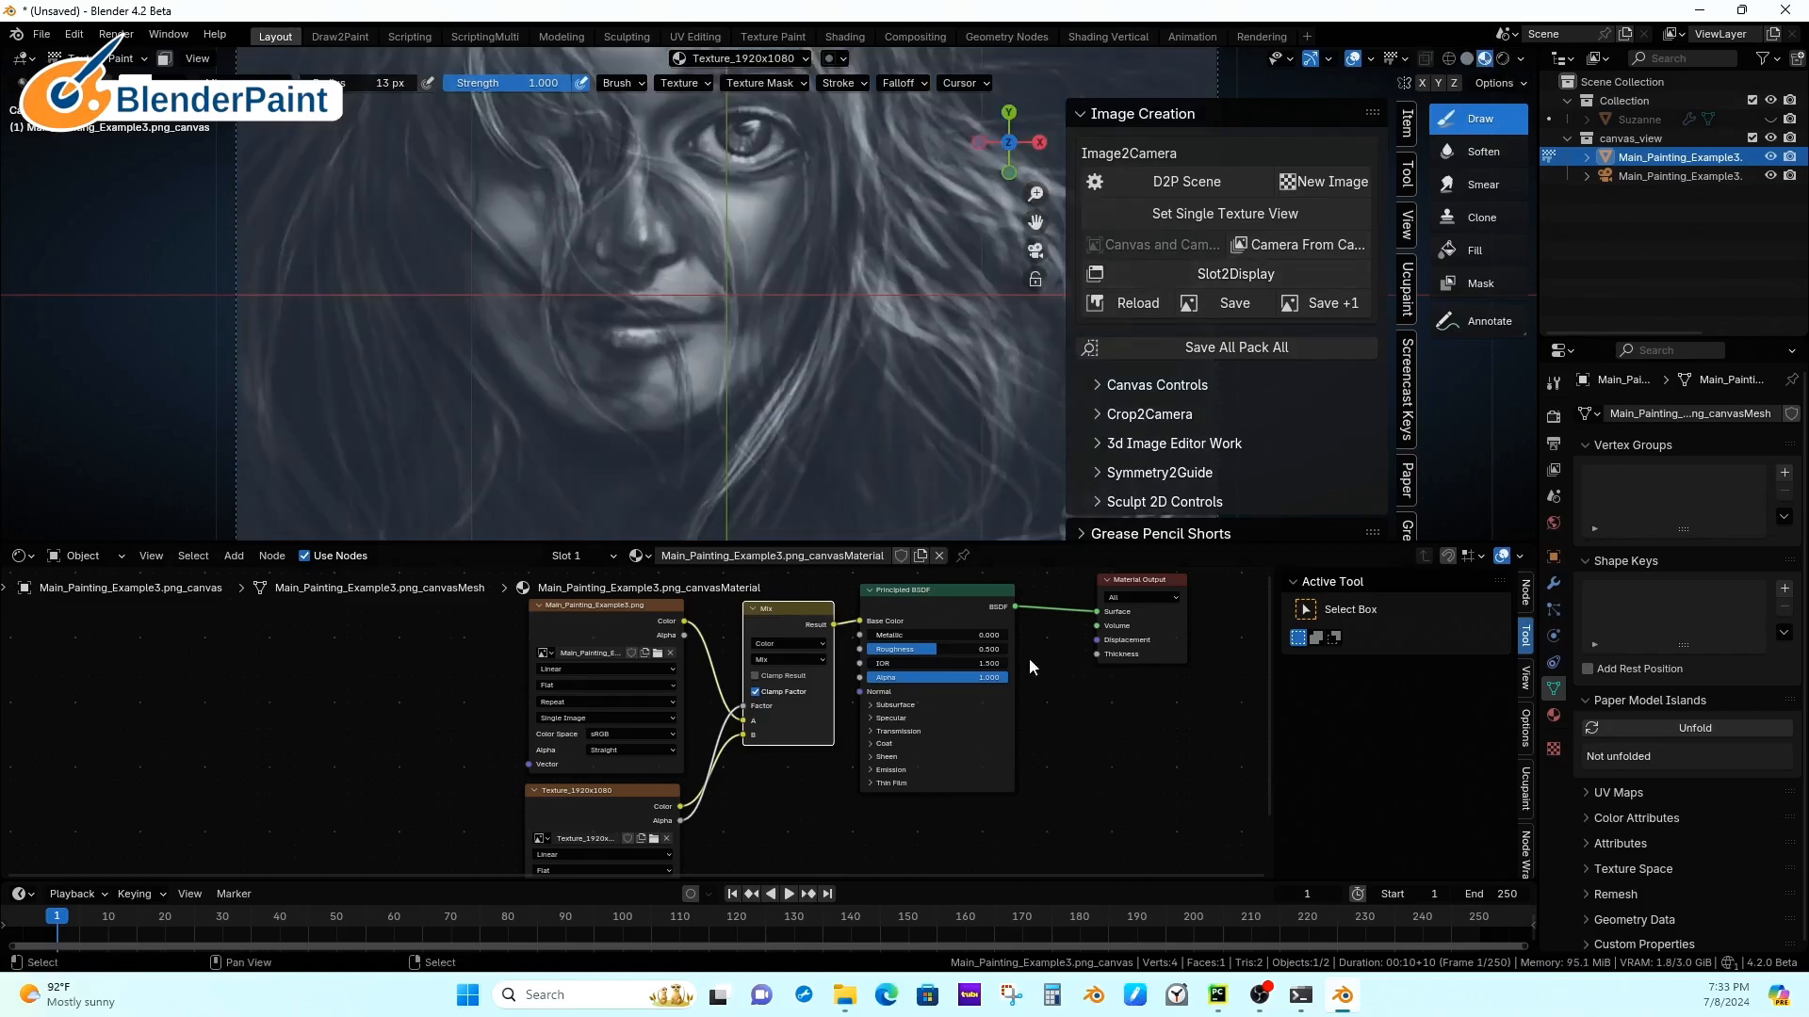
middle_click_drag(955, 704, 868, 713)
left_click_drag(788, 637, 778, 823)
Step: Add an Emission shader feeding the Material Output in place of the Principled BSDF, with the Mix result as its colour
key("shift+a")
mouse_move(757, 703)
mouse_move(716, 741)
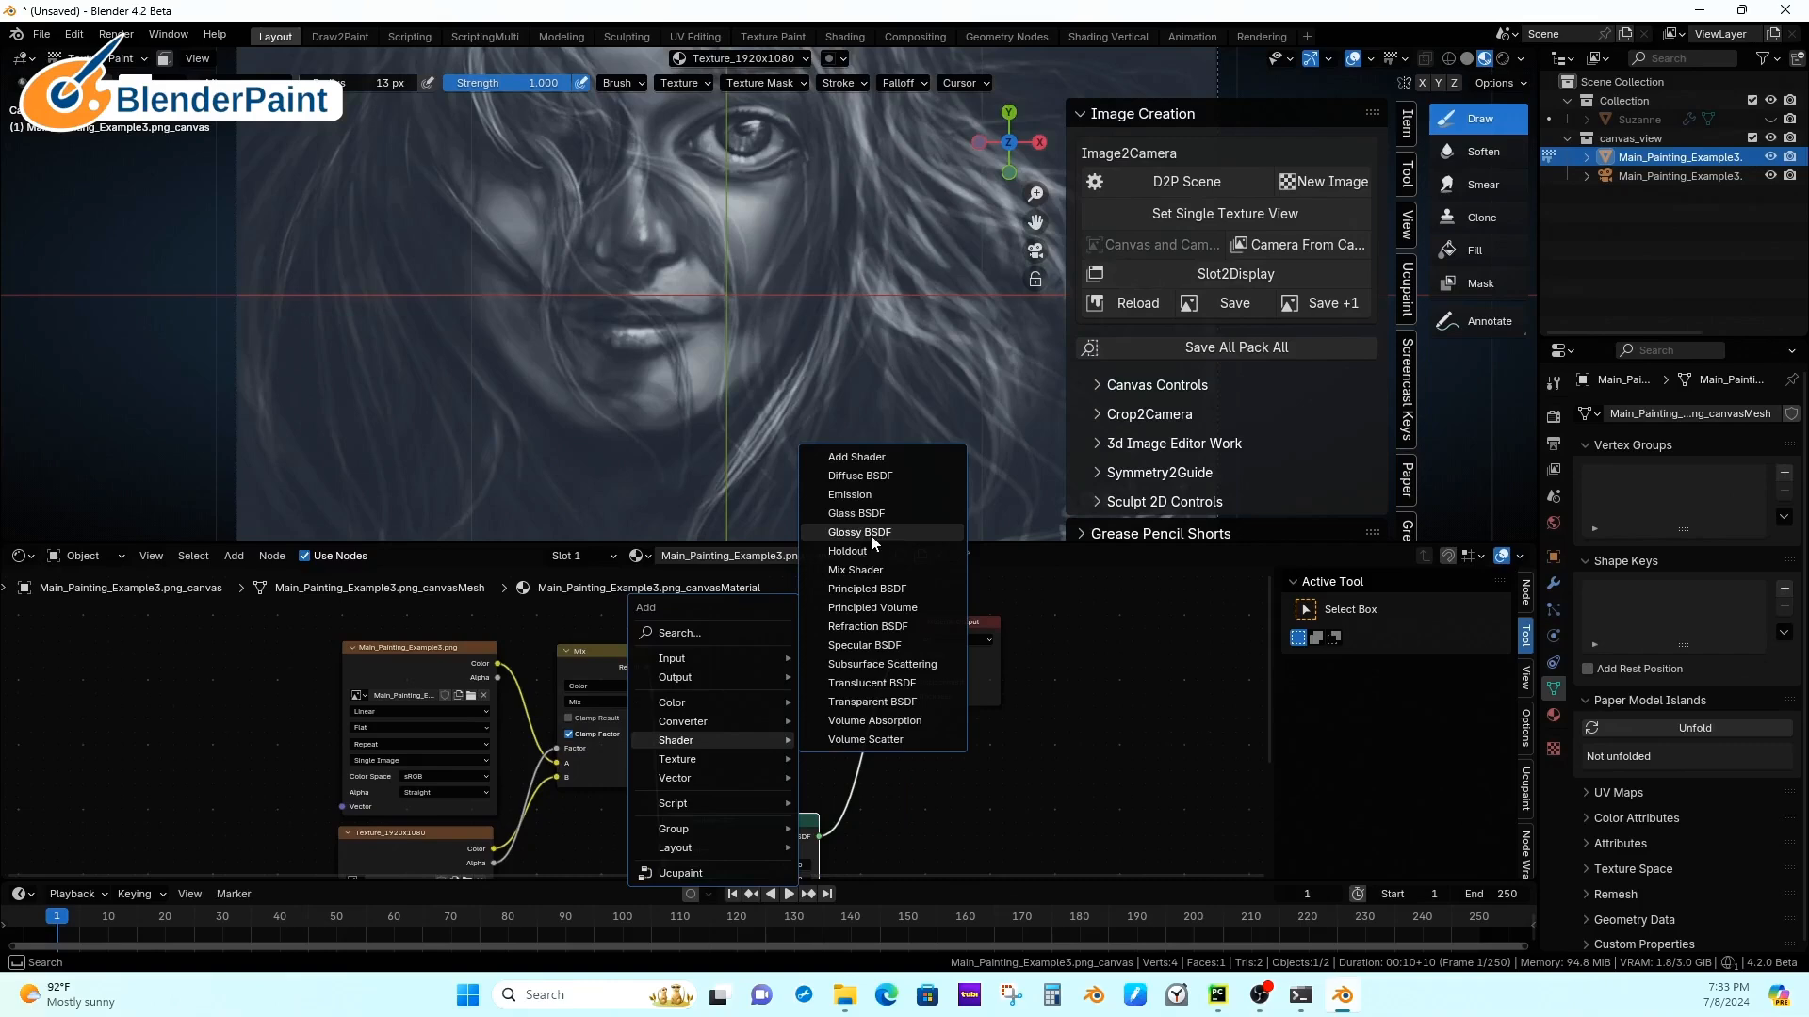
left_click(843, 508)
left_click(735, 634)
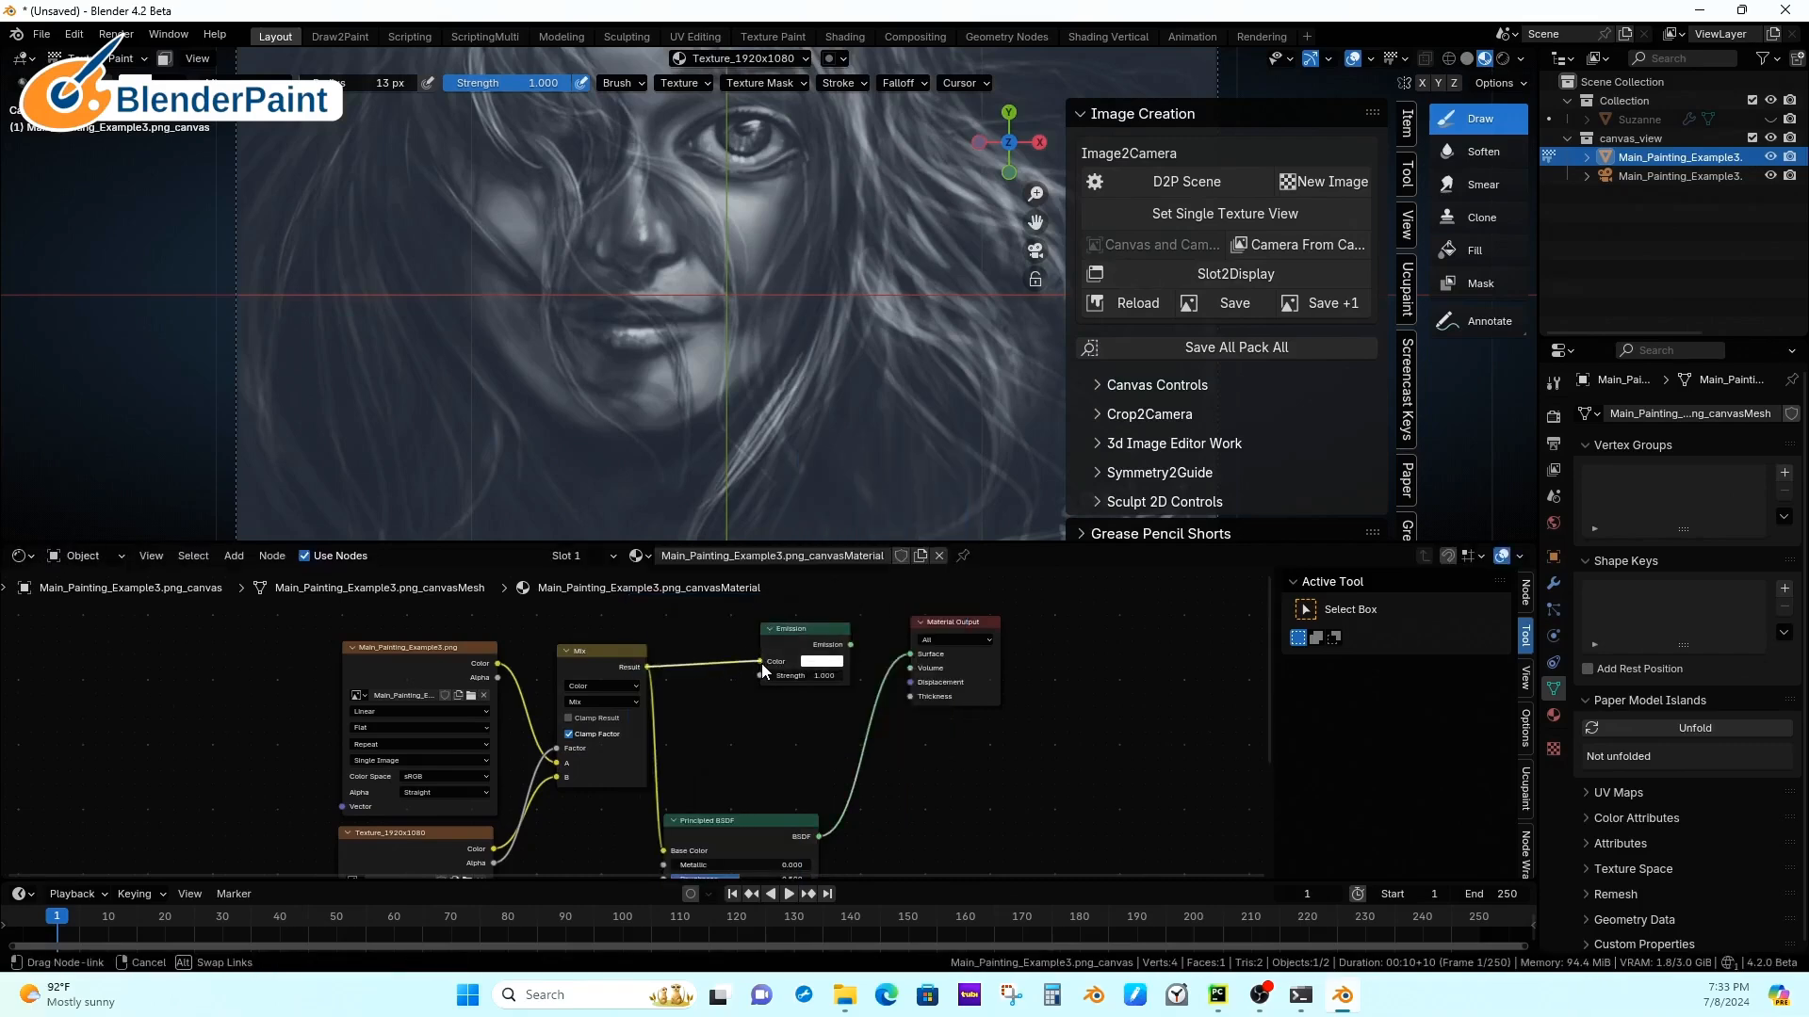
left_click_drag(761, 663, 761, 664)
Step: Enlarge the 3D viewport over the node editor and make Texture_1920x1080 the active paint slot
left_click_drag(793, 546, 793, 841)
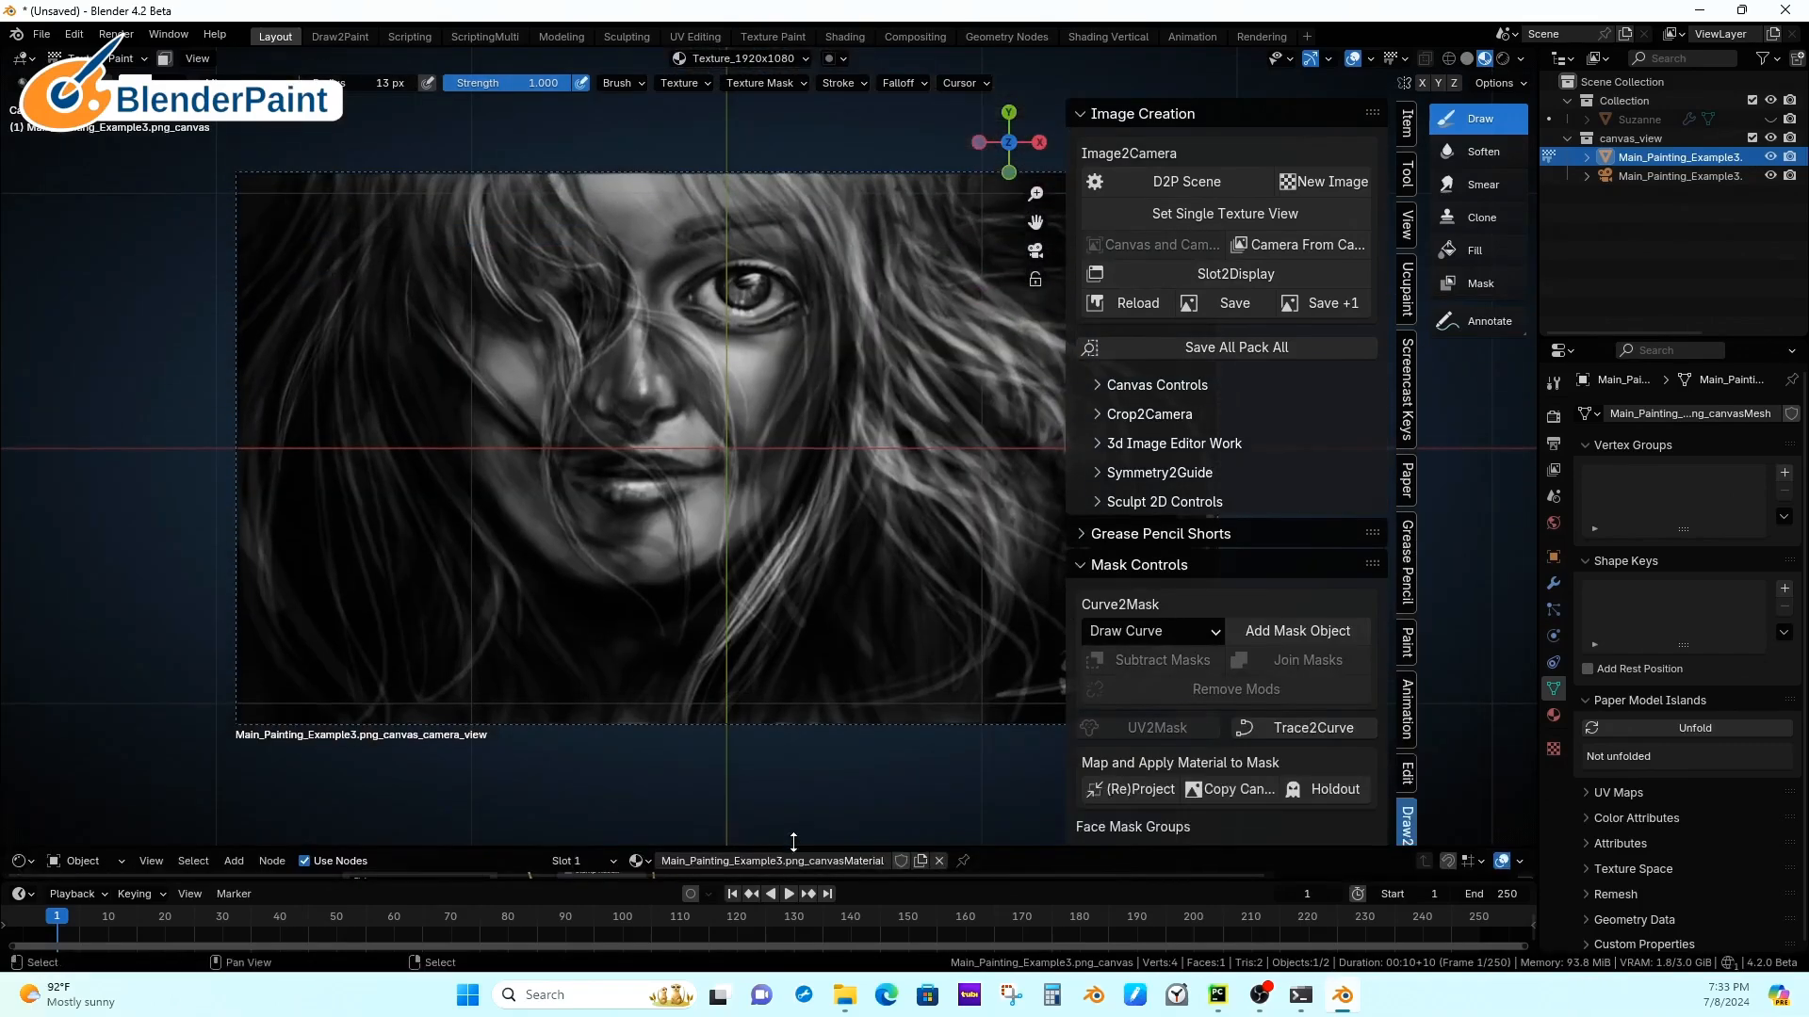
middle_click_drag(802, 539, 810, 471, "shift")
left_click(733, 59)
left_click(725, 133)
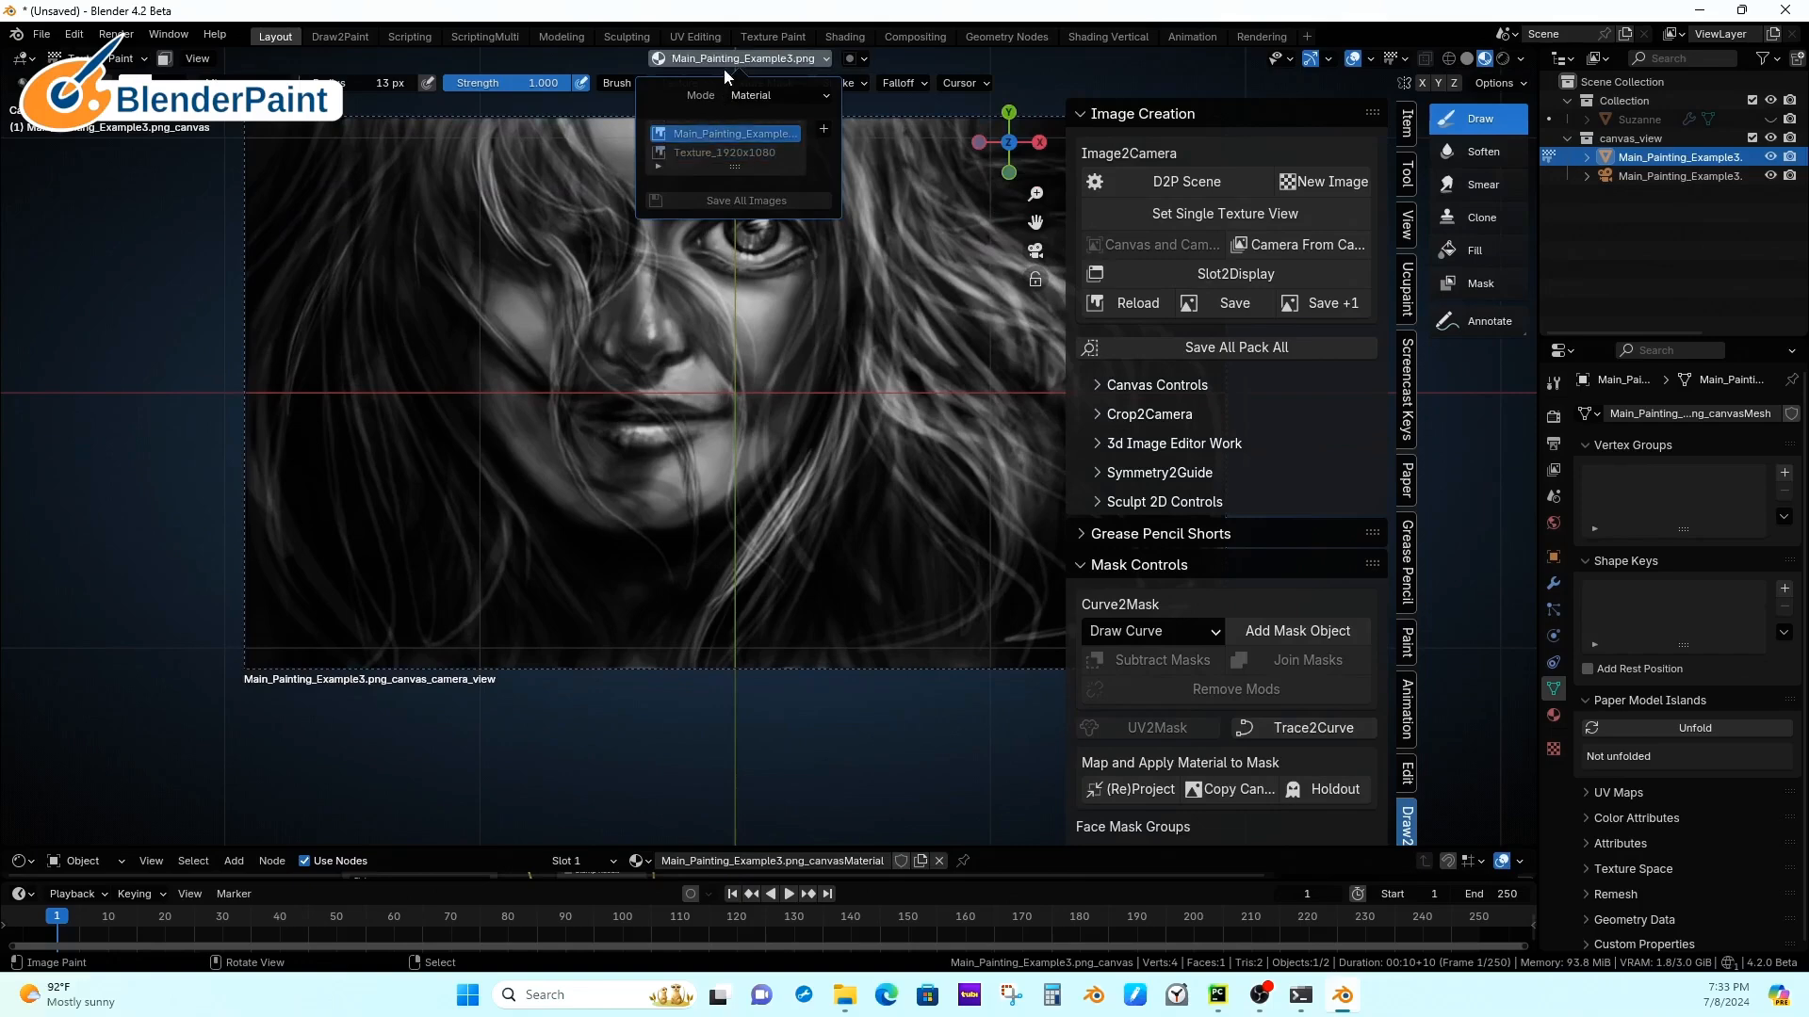
left_click(724, 60)
left_click(740, 59)
left_click(723, 152)
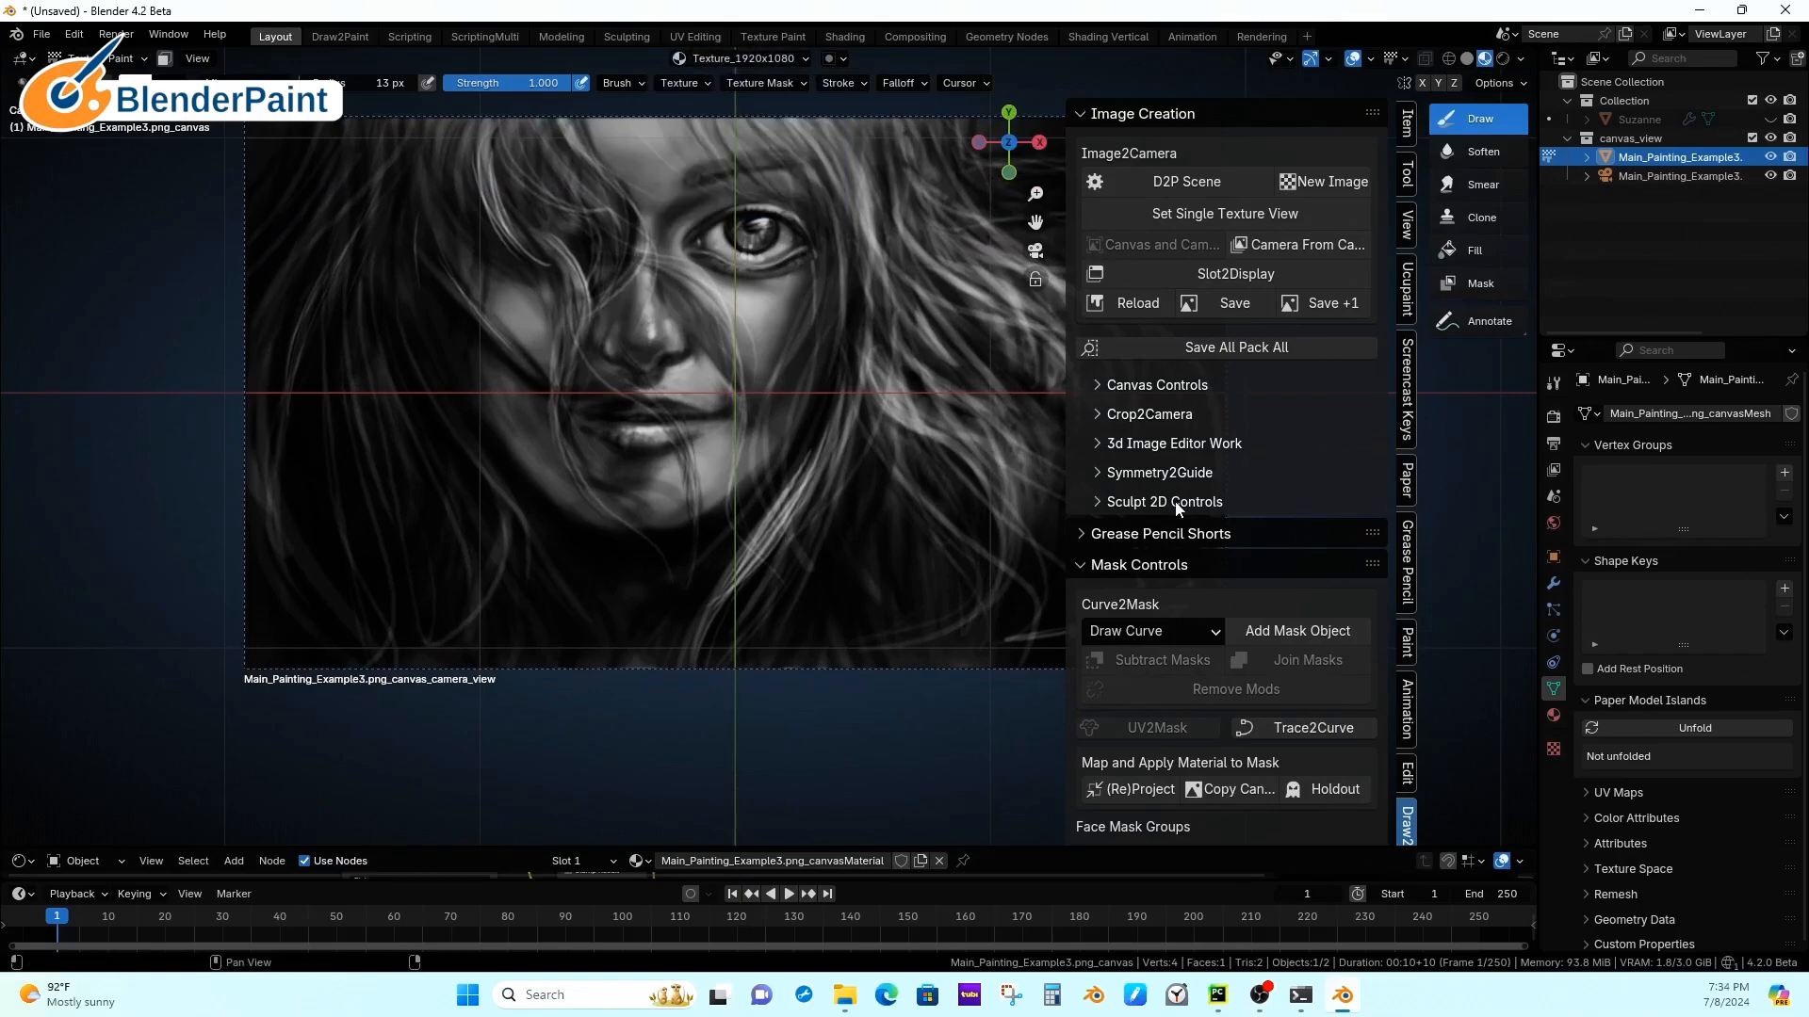
Step: Hide the viewport overlays and make sure the canvas is in Texture Paint mode
middle_click_drag(936, 521, 861, 594, "shift")
middle_click_drag(861, 595, 949, 533, "ctrl")
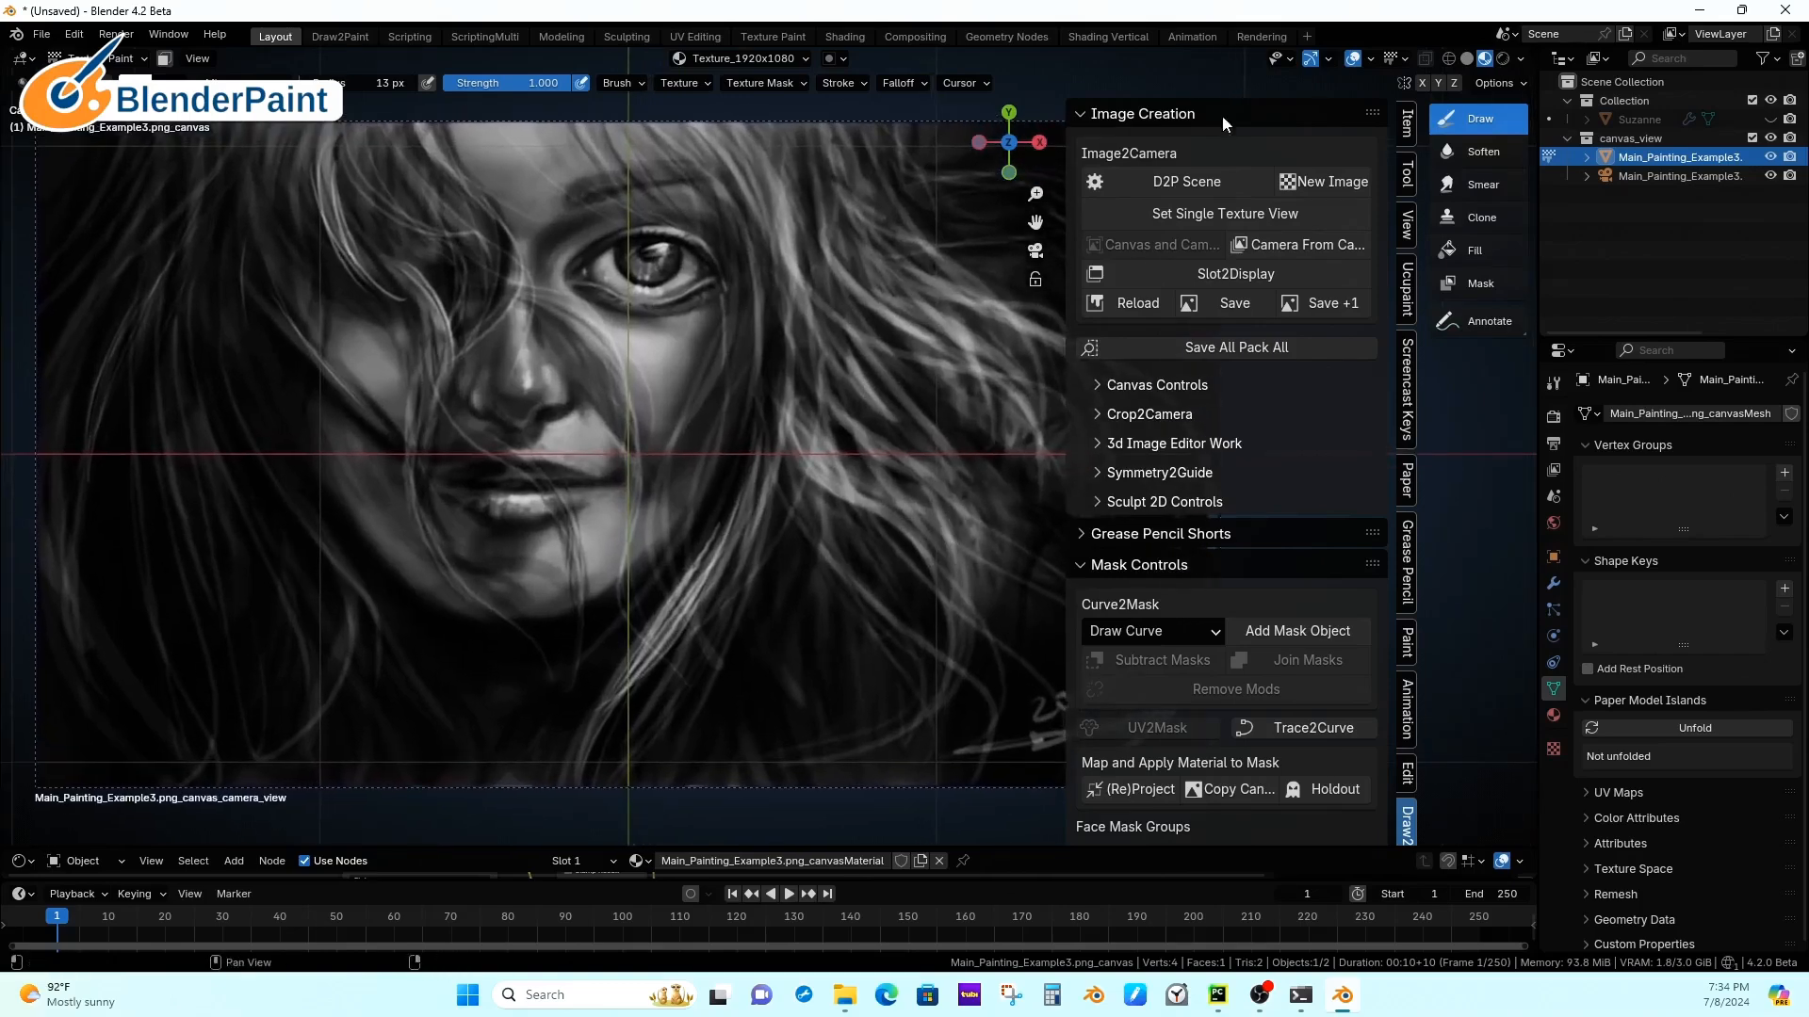
left_click(1353, 58)
middle_click_drag(900, 450, 885, 483, "ctrl")
key("ctrl+Tab")
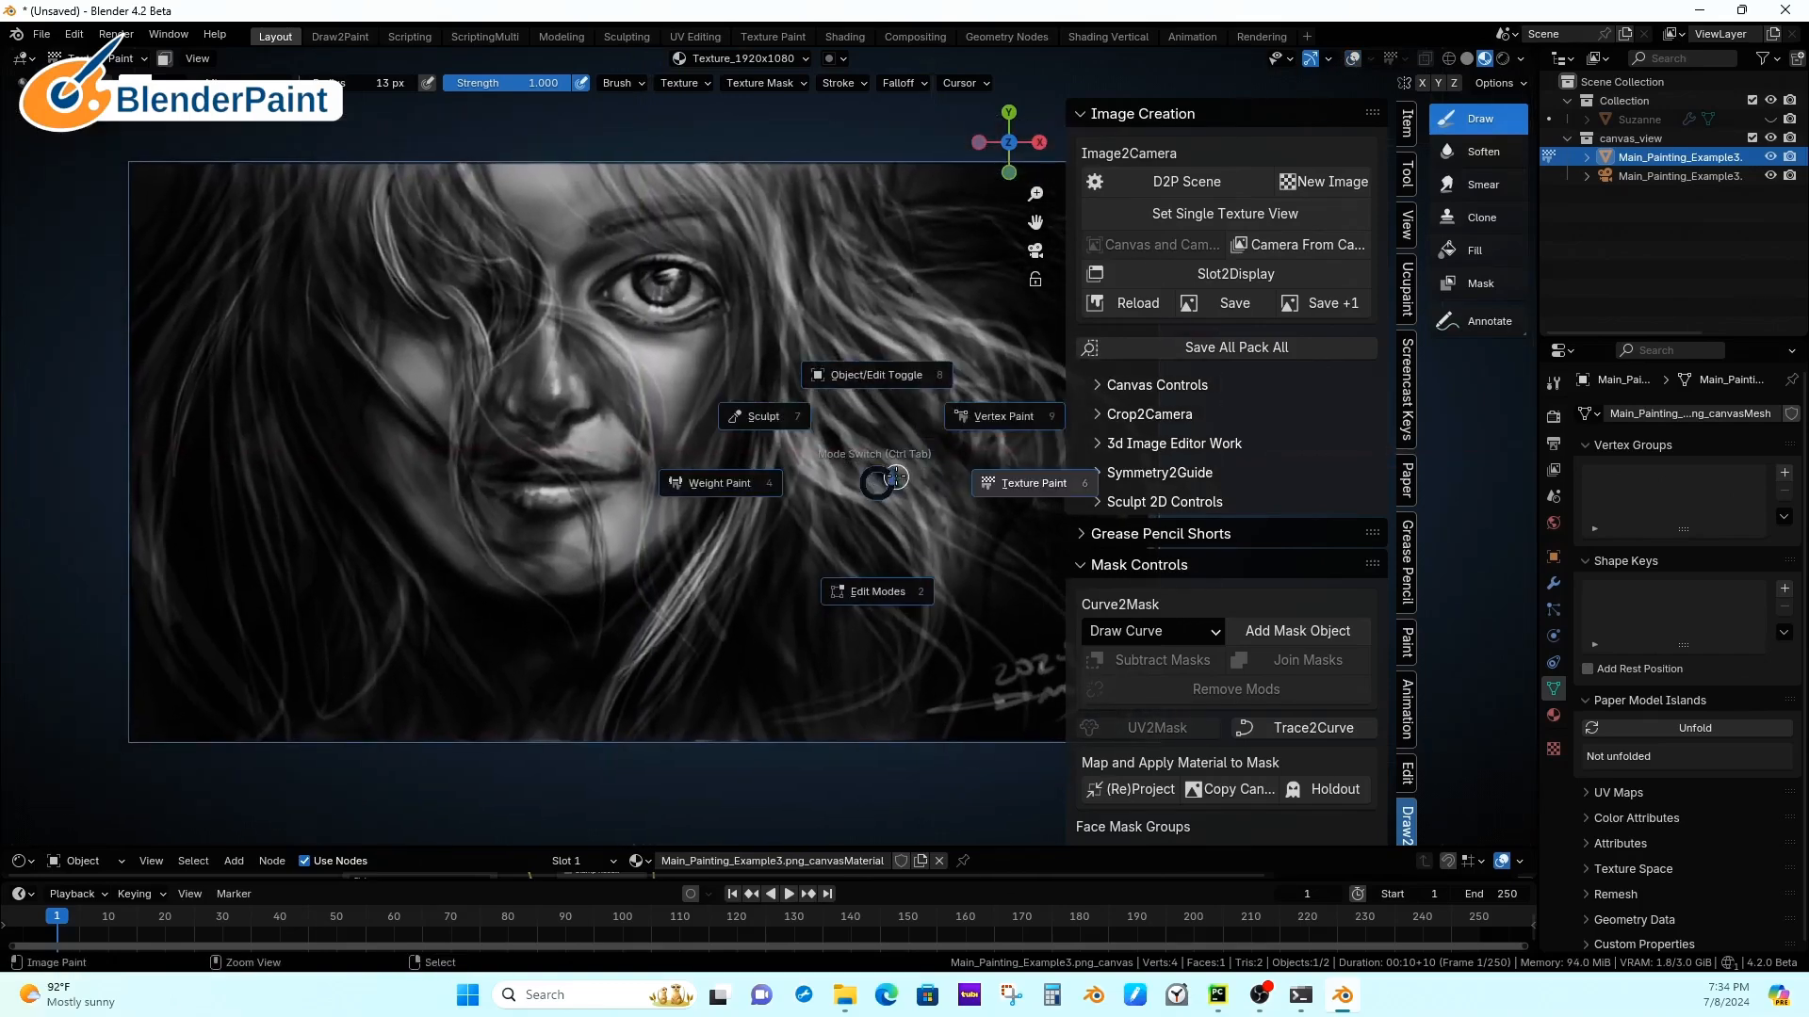
left_click(1008, 480)
key("ctrl+Tab")
left_click(1071, 476)
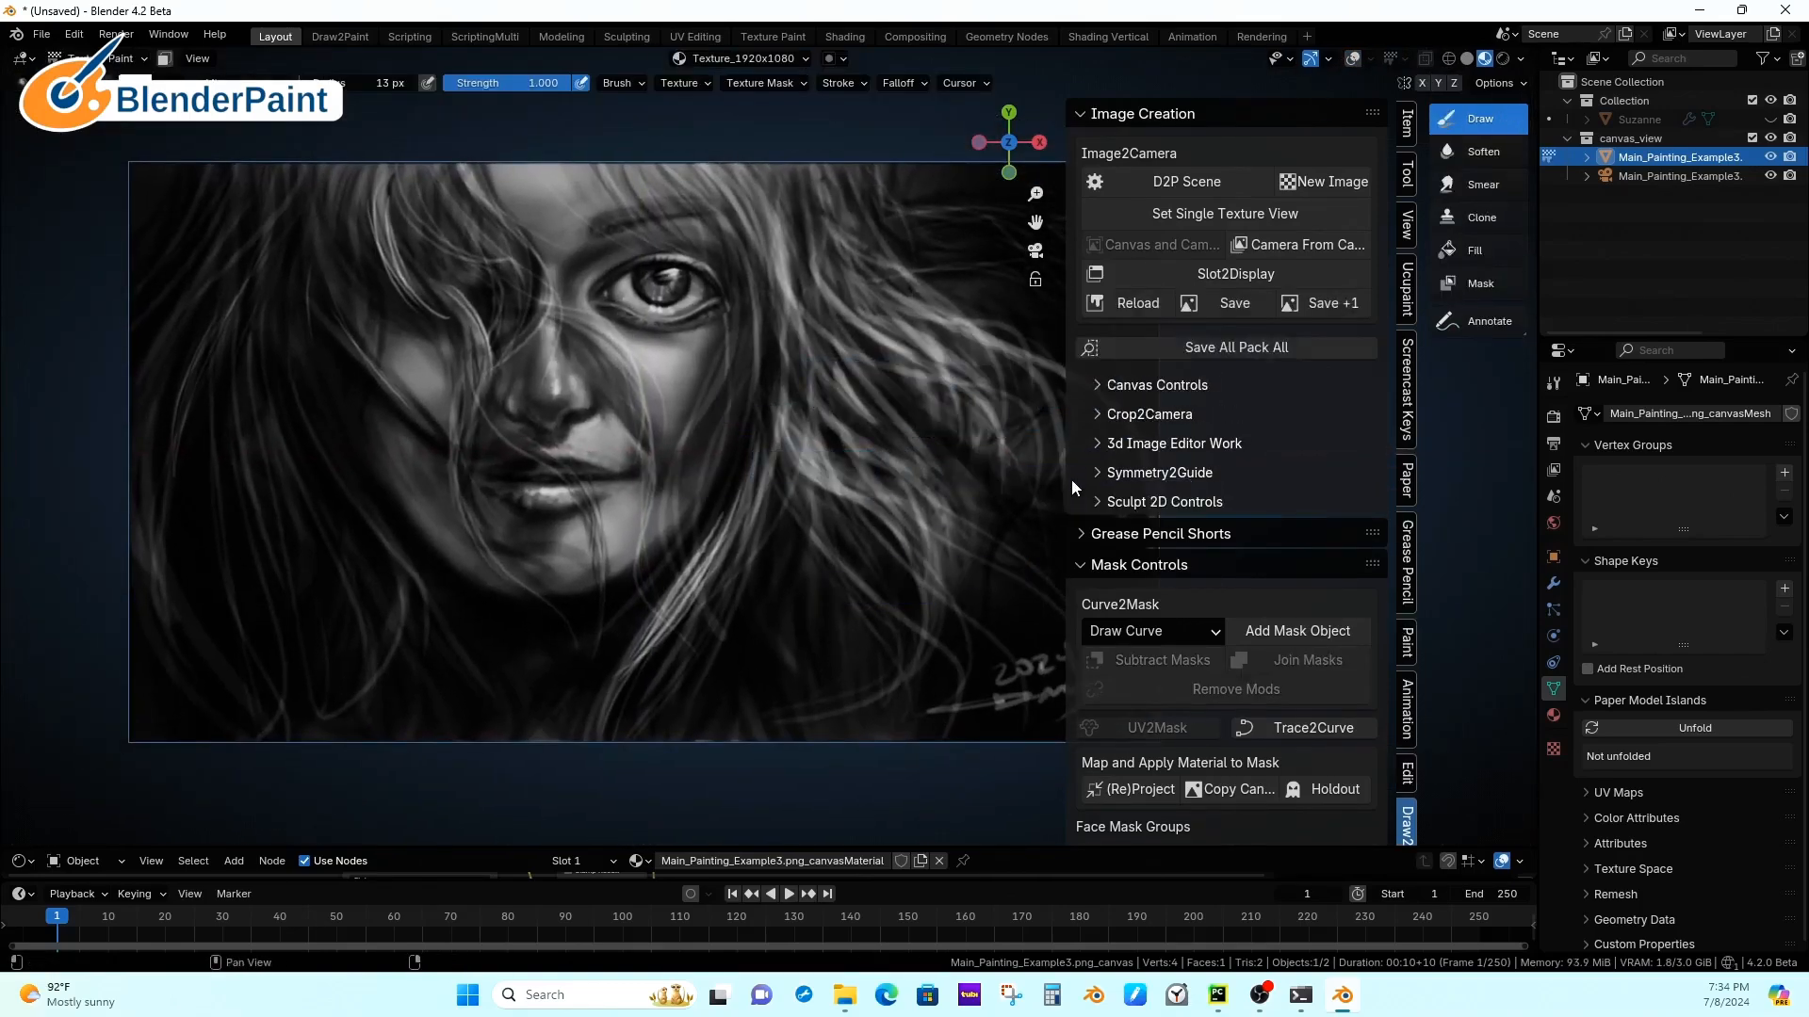
left_click_drag(1012, 483, 989, 478, "alt+shift")
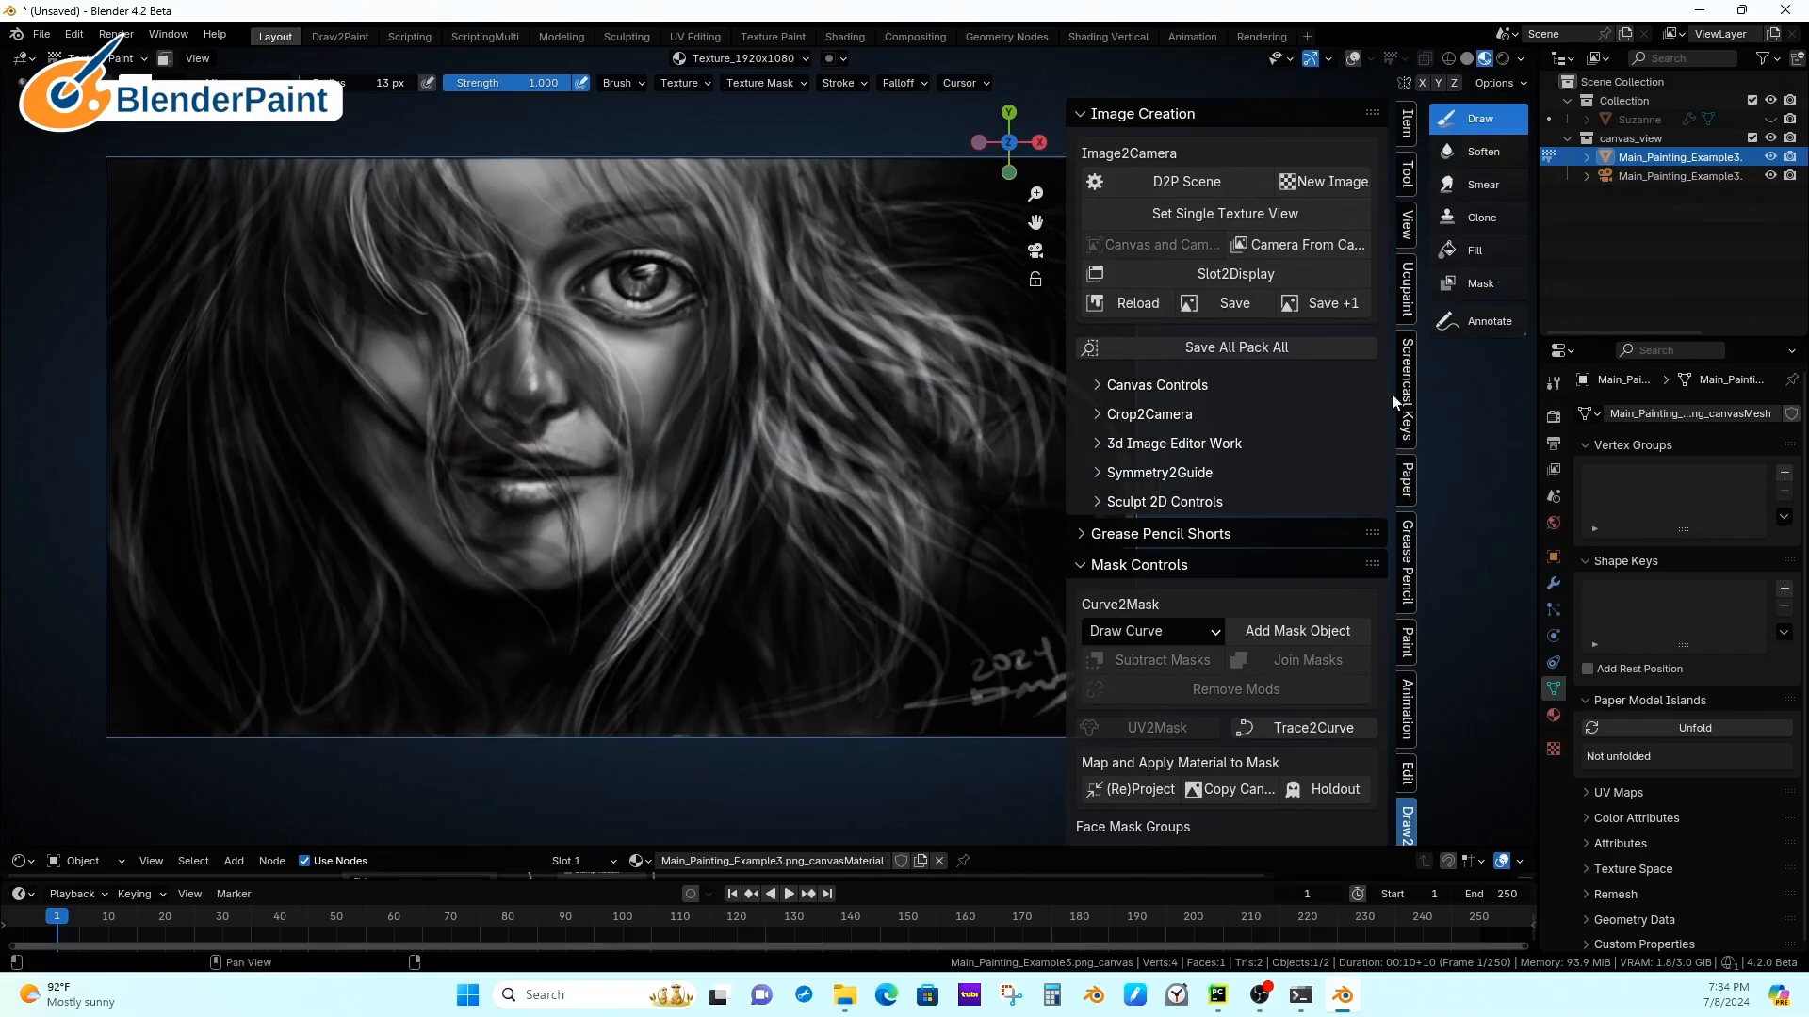
Step: Show the brush settings beside the canvas and set the Mix node's blending mode to Color
left_click(1403, 182)
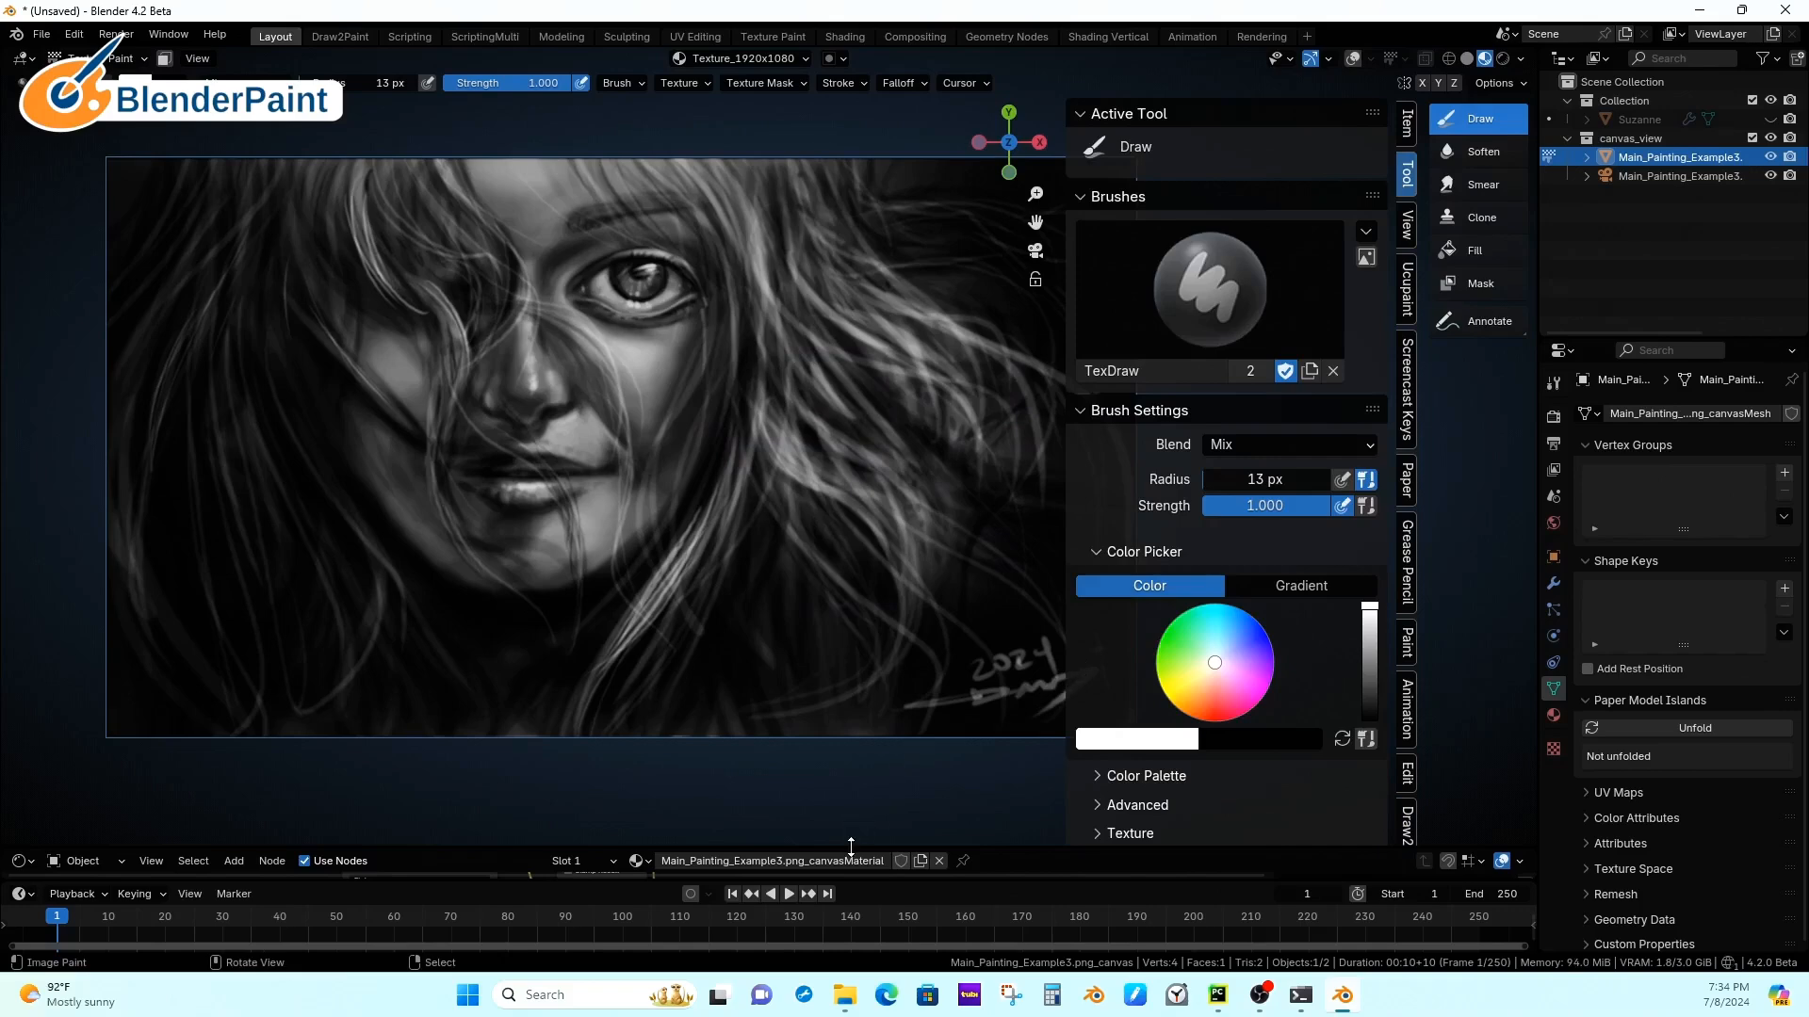
left_click_drag(947, 845, 946, 560)
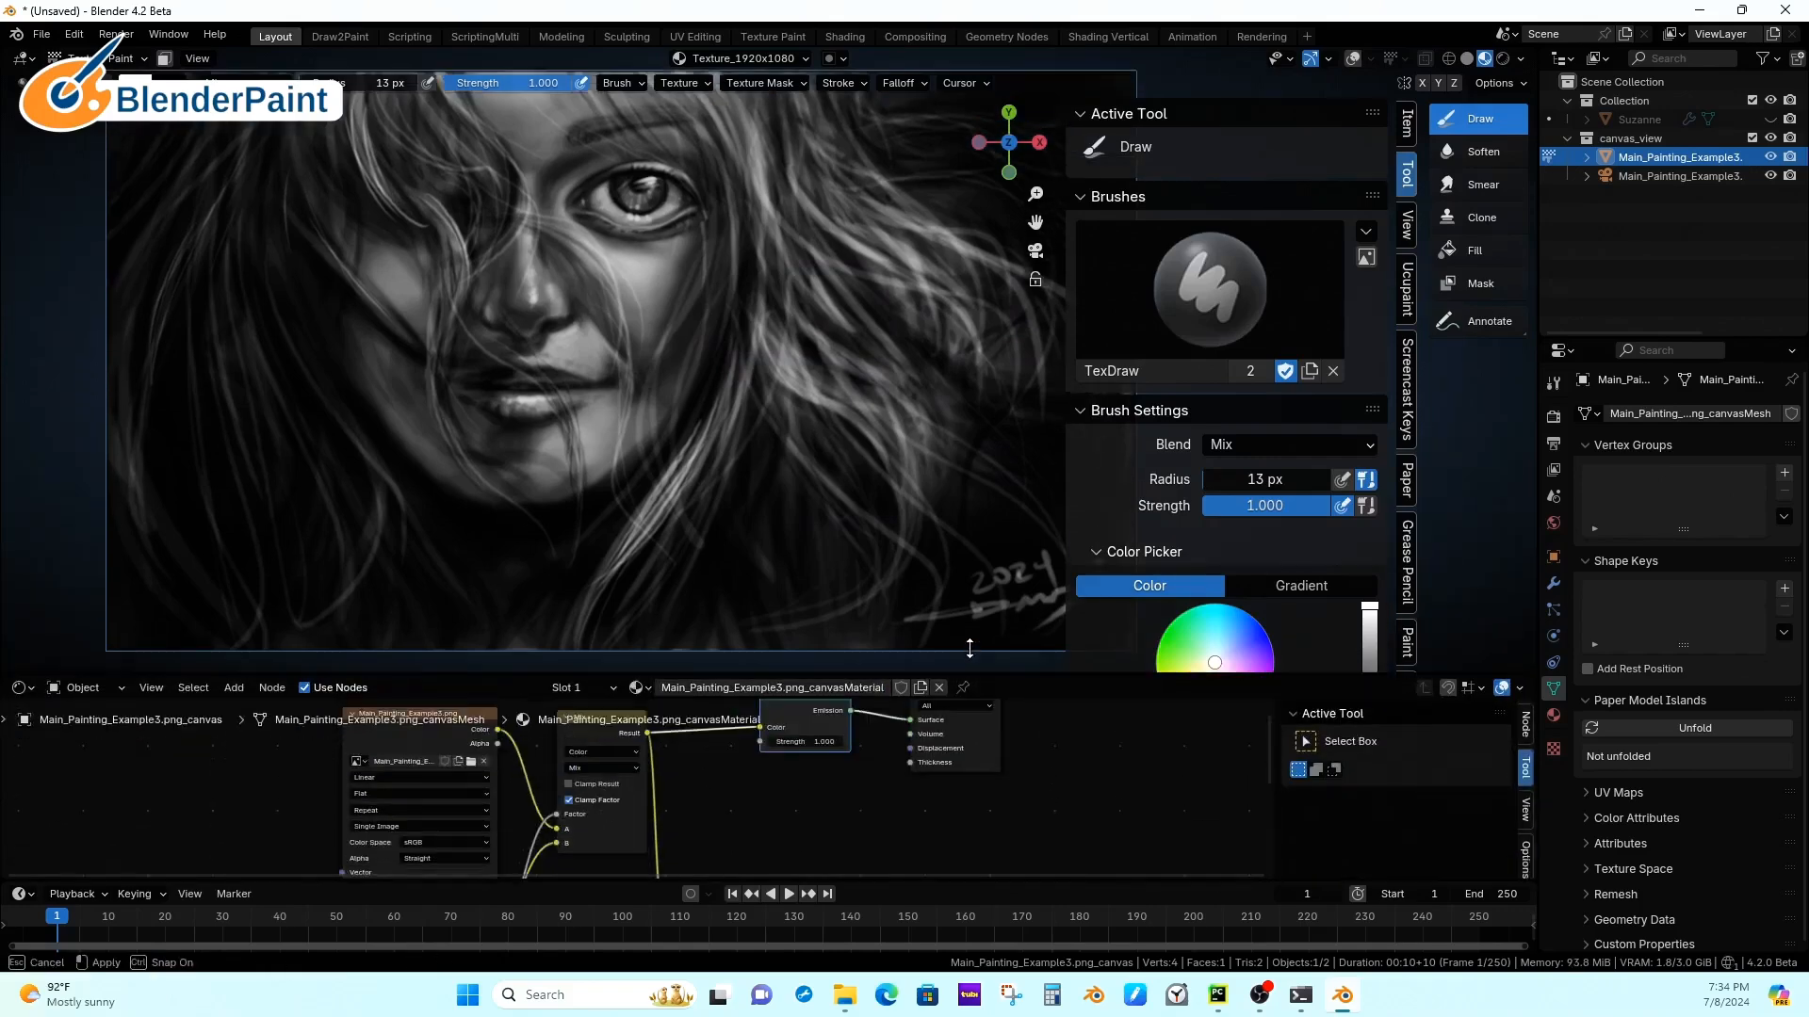
scroll(609, 710, "up", 2)
left_click(603, 709)
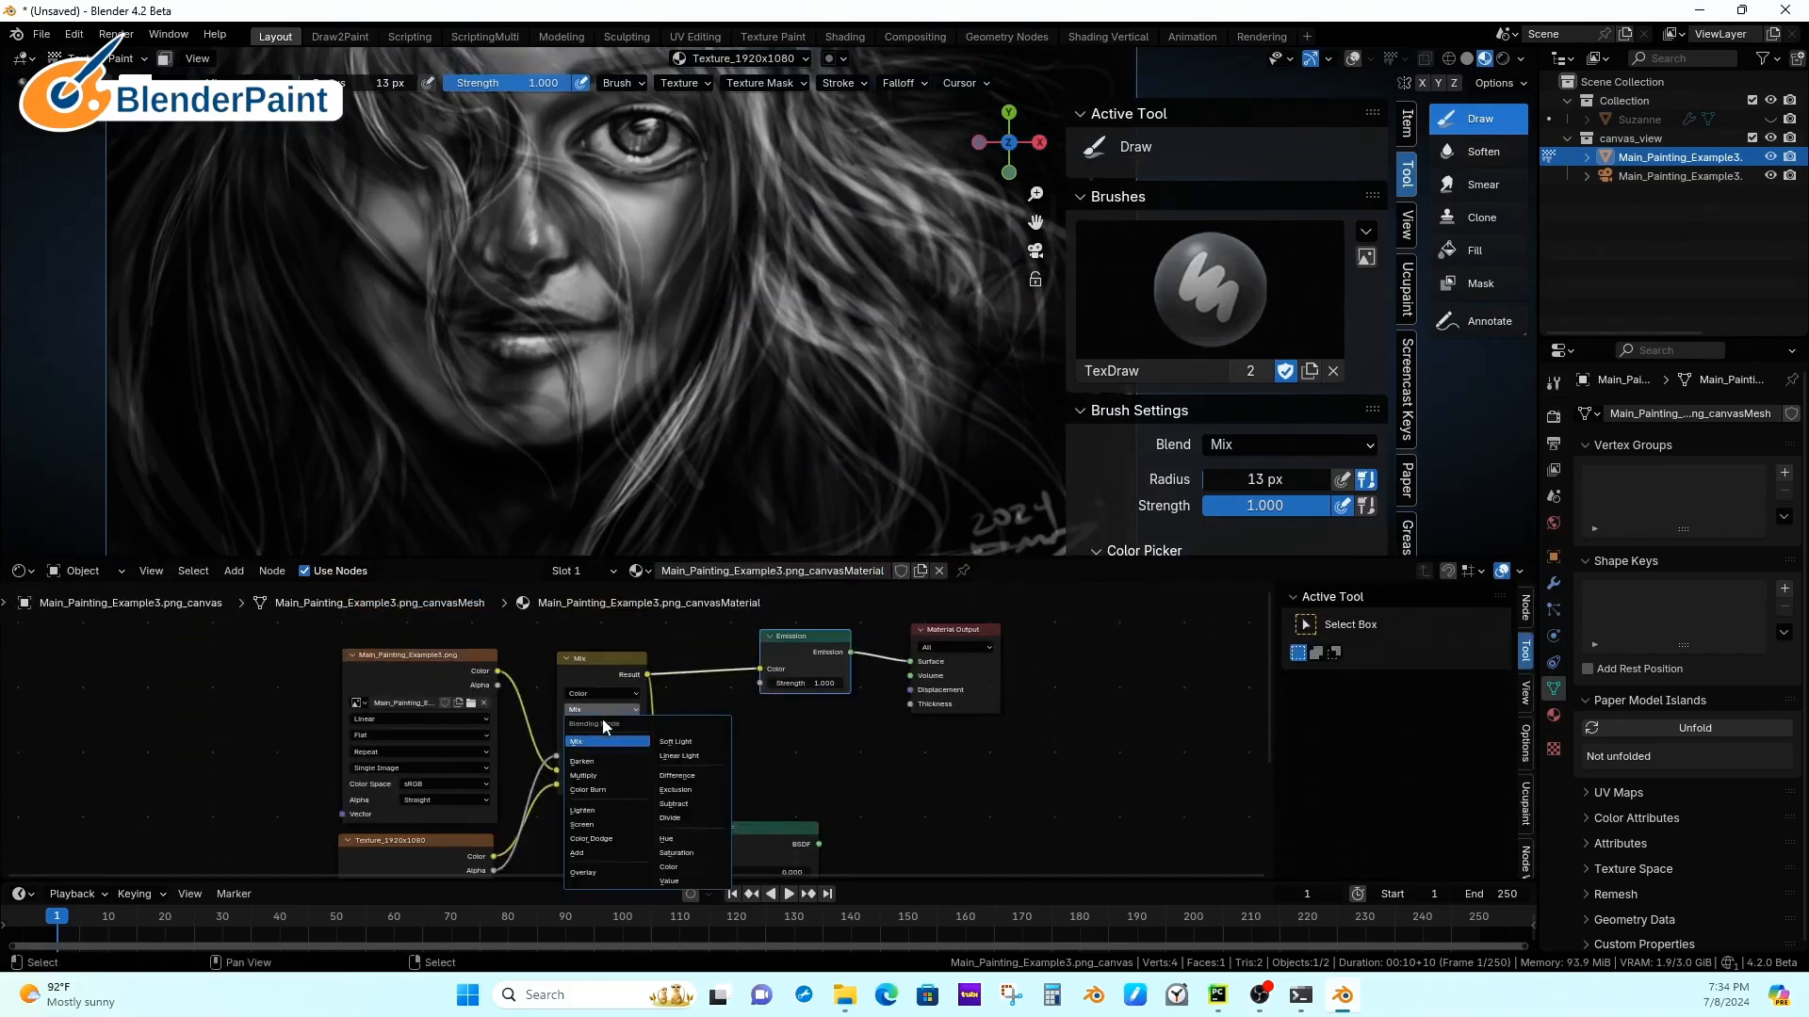
left_click(682, 866)
left_click_drag(688, 559, 671, 856)
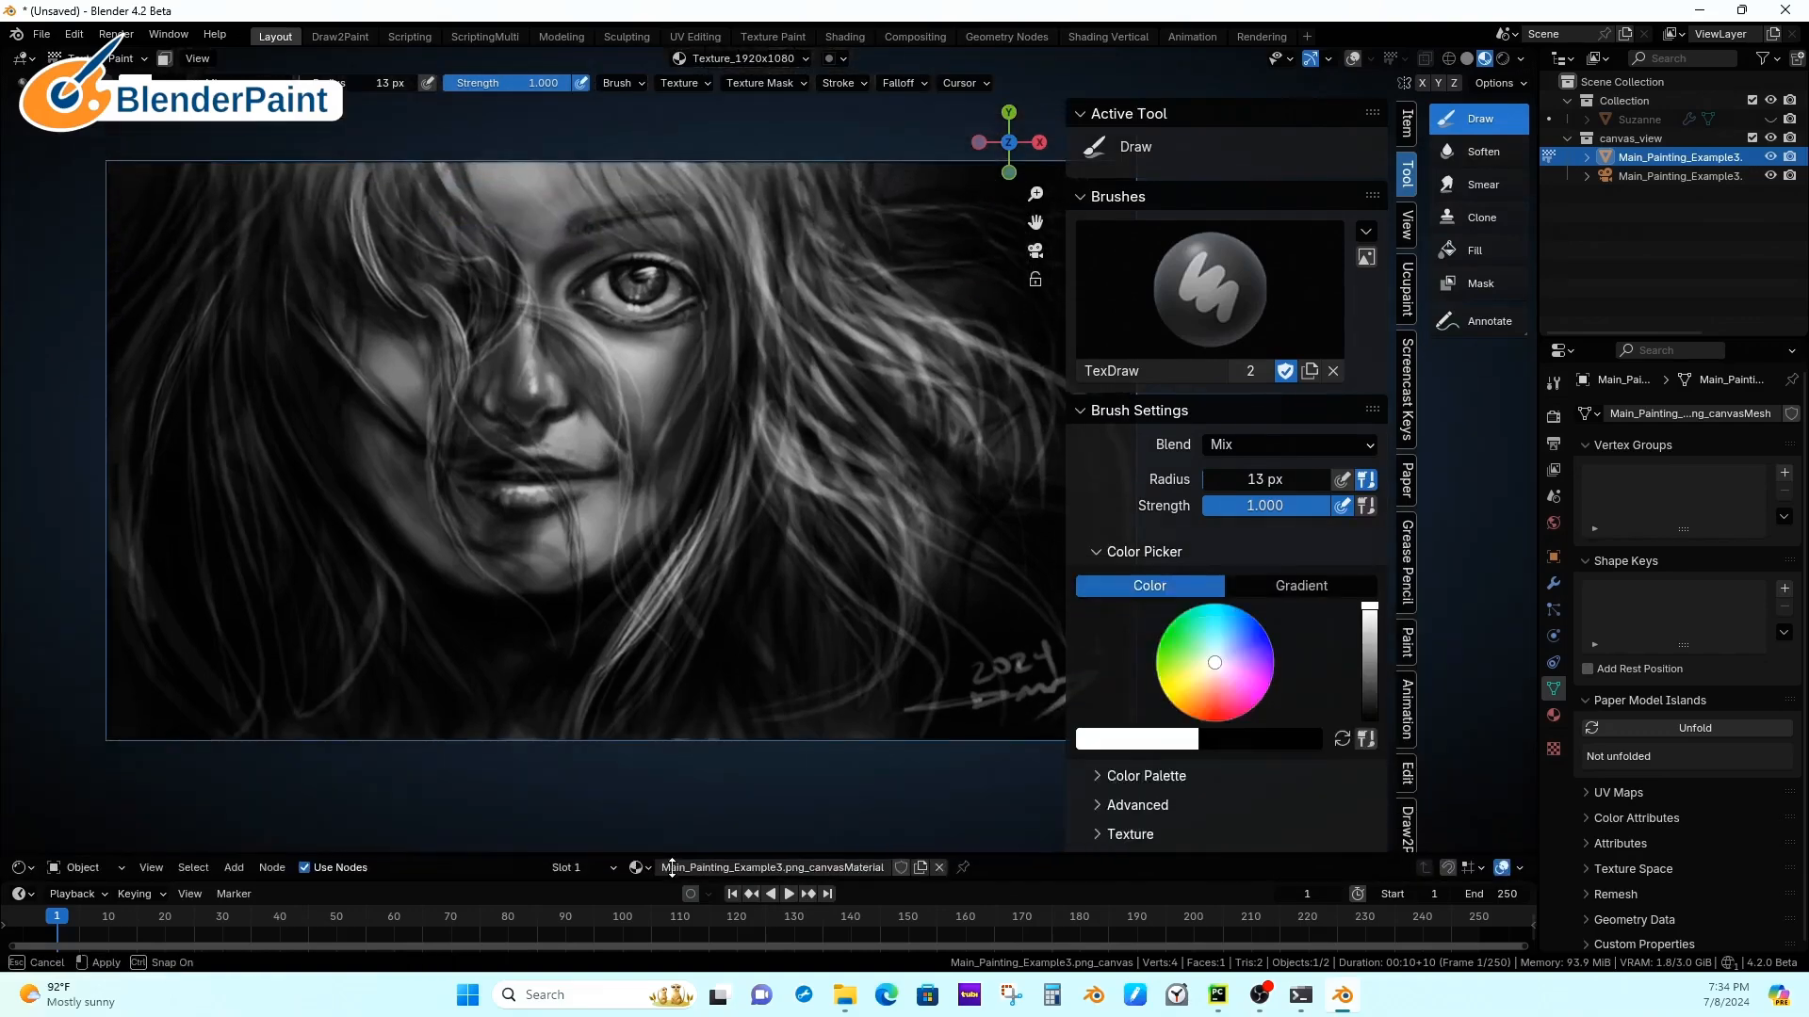
Step: Set the brush colour to a bright blue and load the existing colour palette named Palette
middle_click_drag(910, 613, 899, 628, "shift")
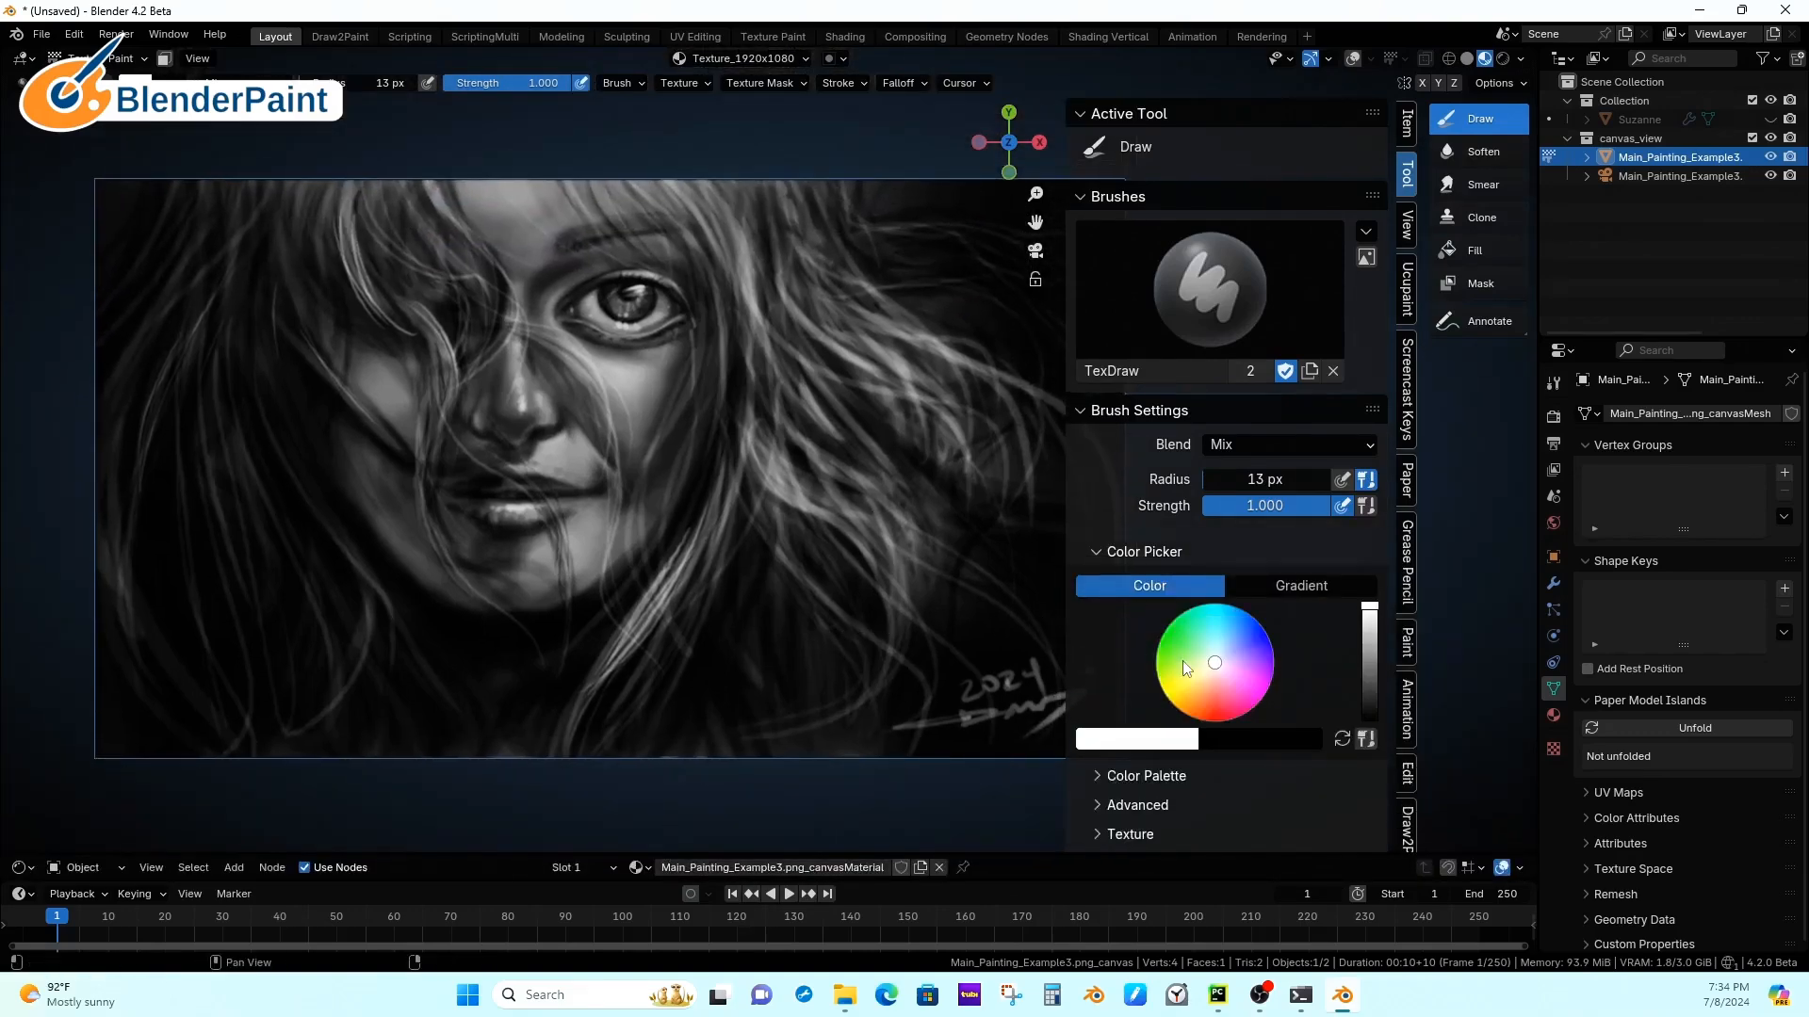
left_click_drag(1220, 656, 1246, 628)
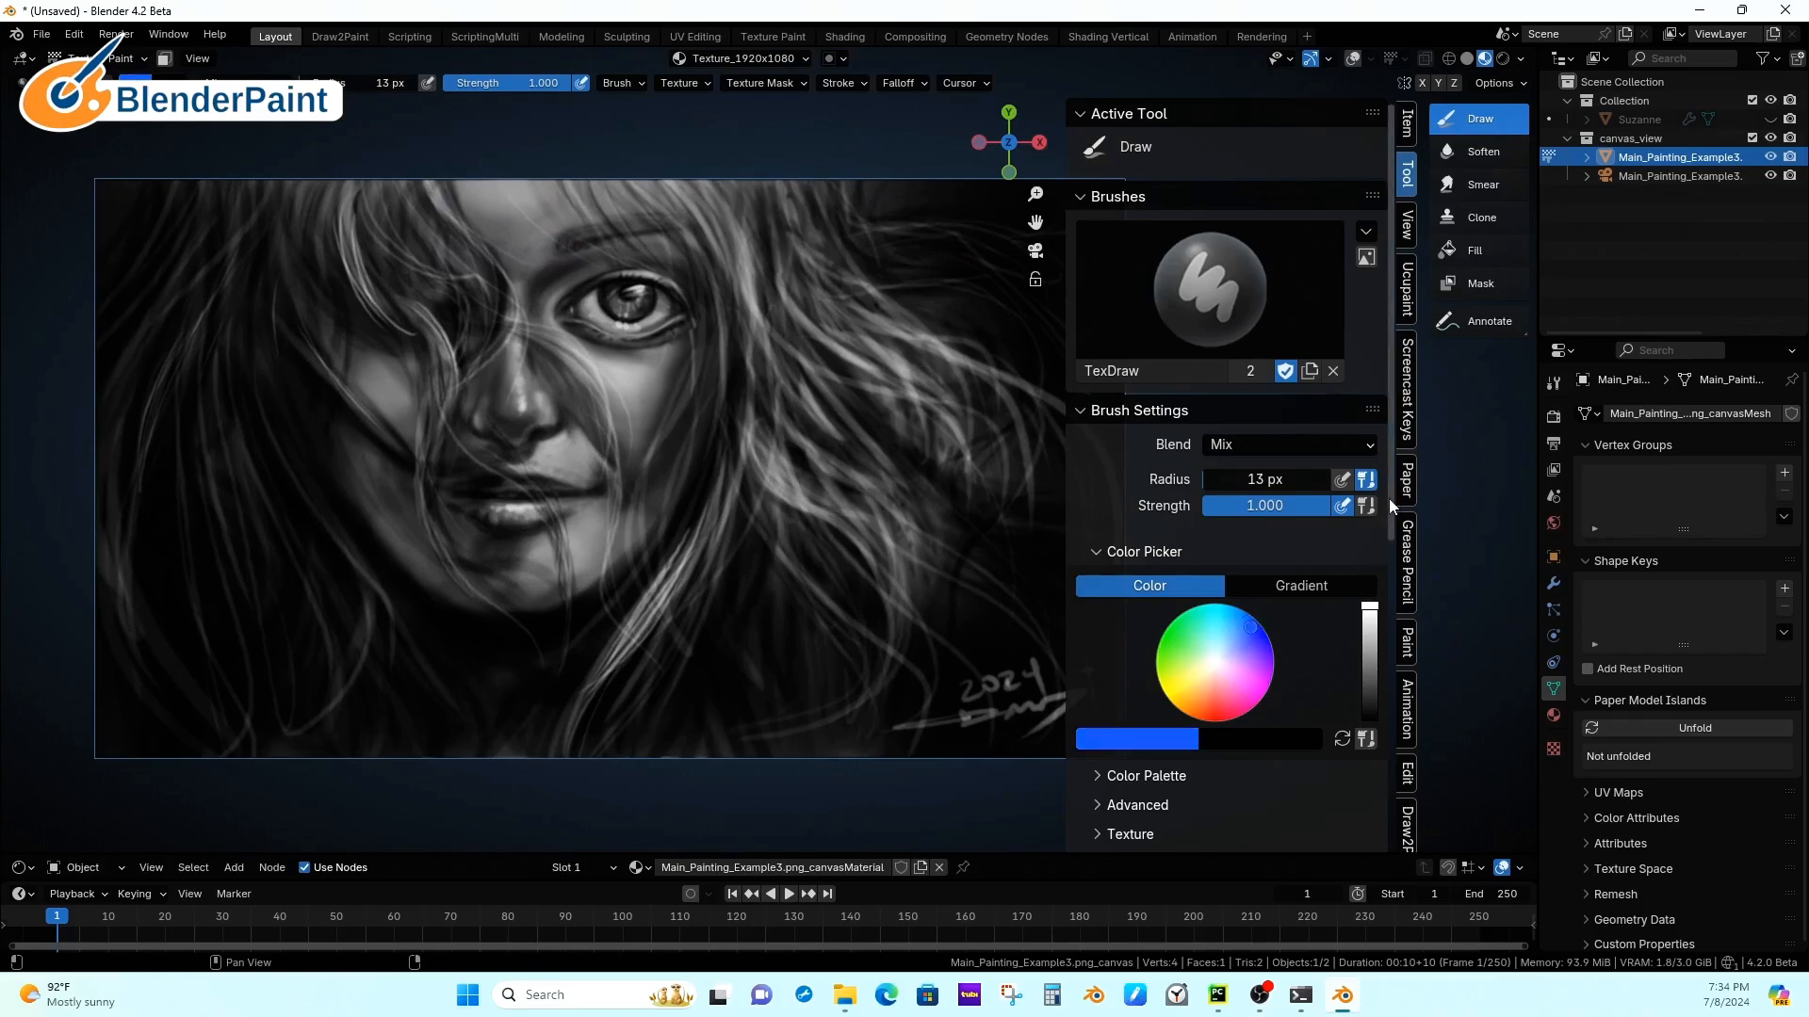
scroll(1376, 546, "down", 3)
left_click(1096, 654)
left_click(1091, 685)
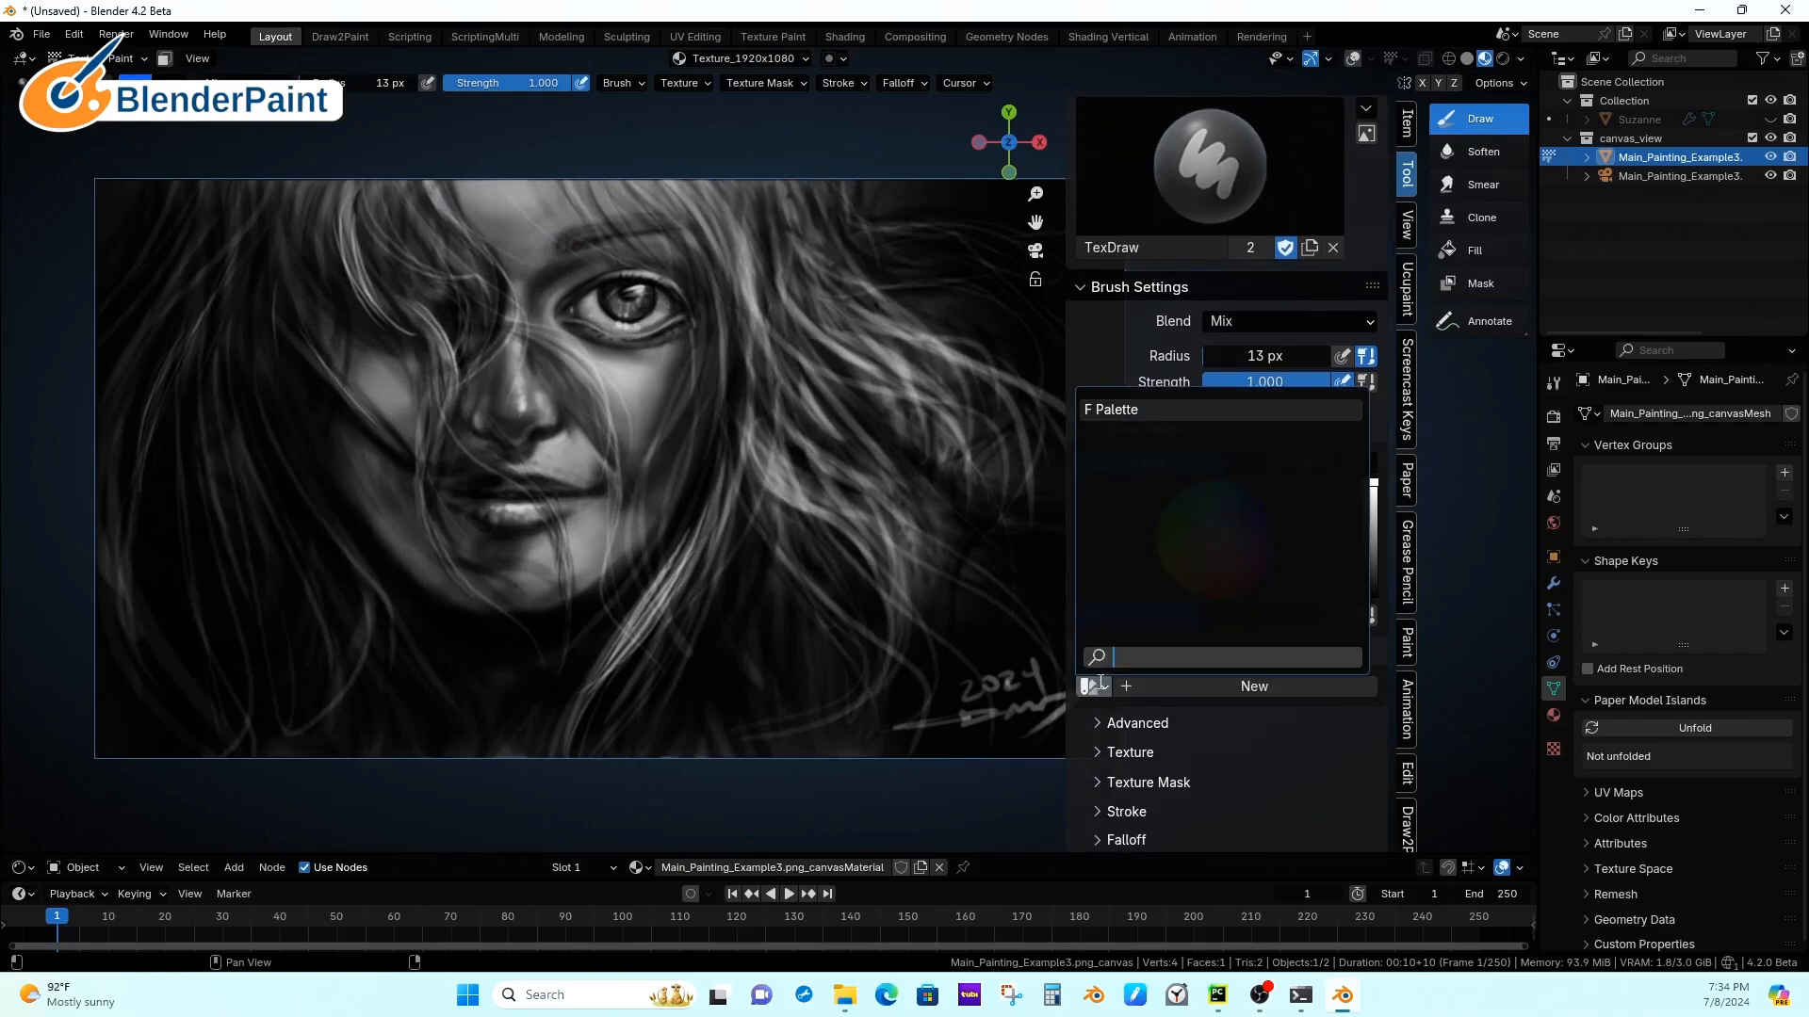
left_click(1106, 409)
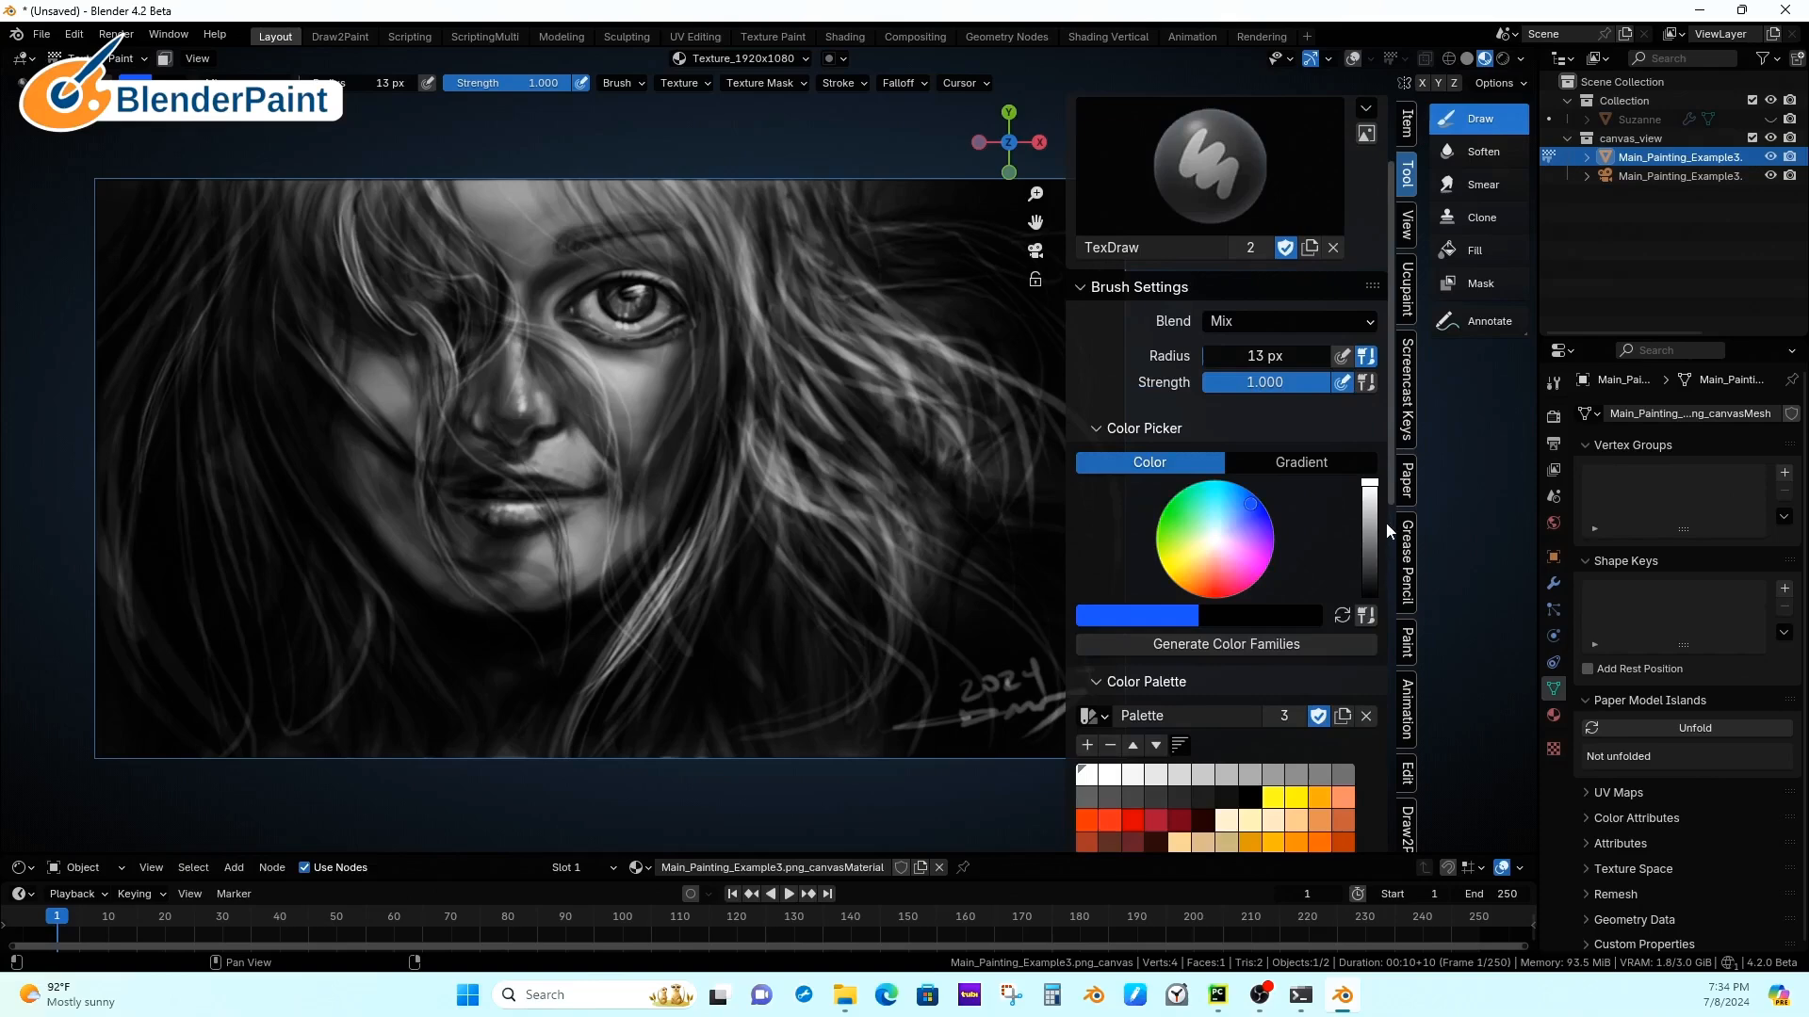
scroll(1386, 531, "down", 5)
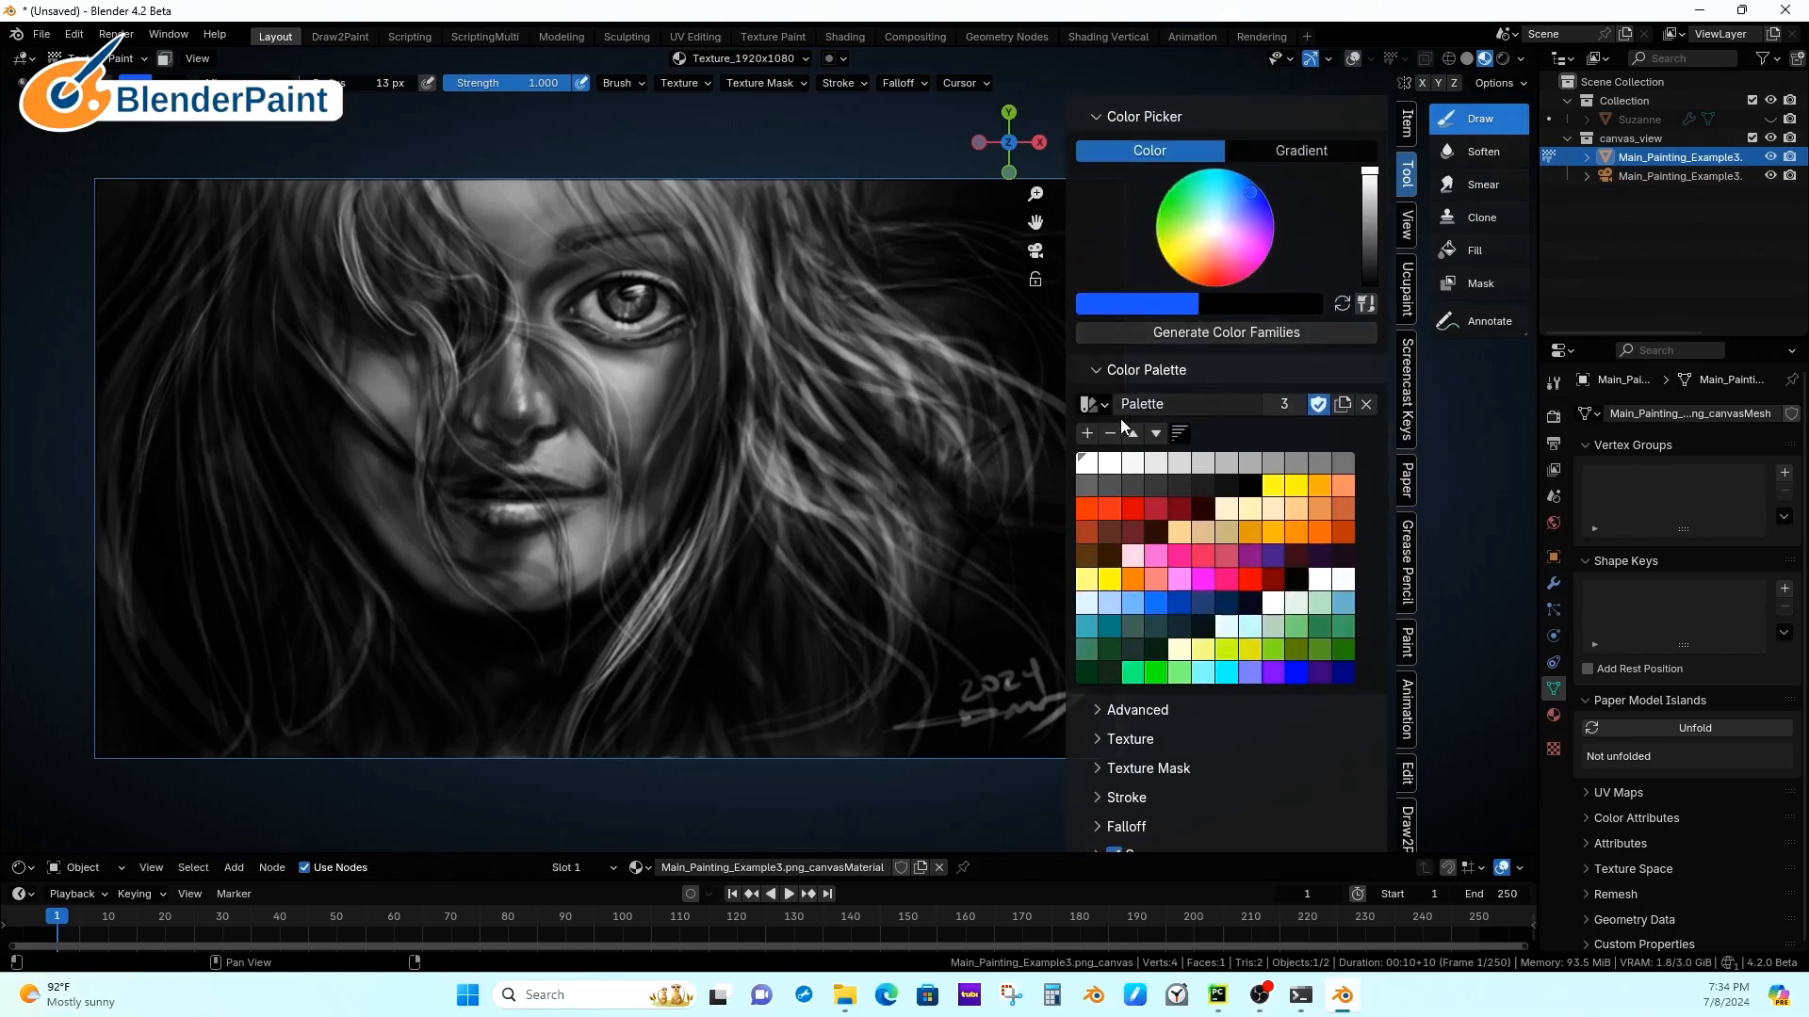
Step: Generate color families from the bright blue brush color and enlarge the brush radius to 94 px
left_click(1234, 335)
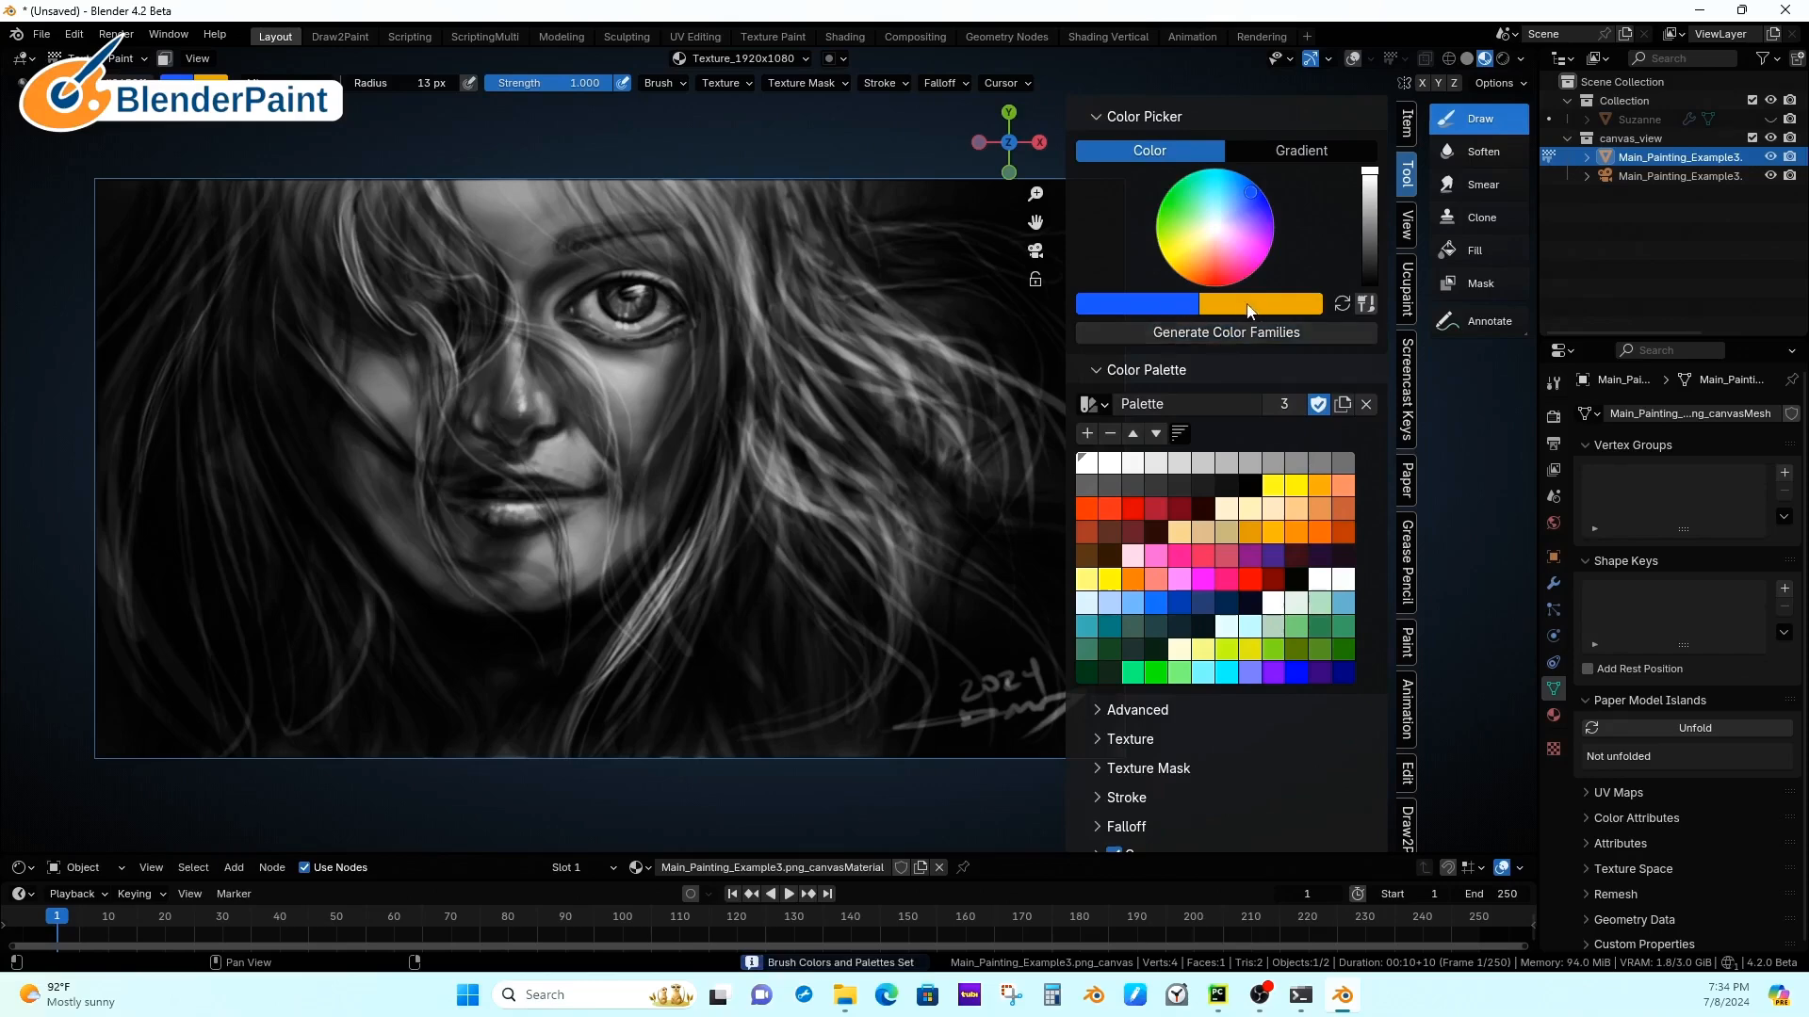
left_click_drag(980, 493, 947, 527, "alt+shift")
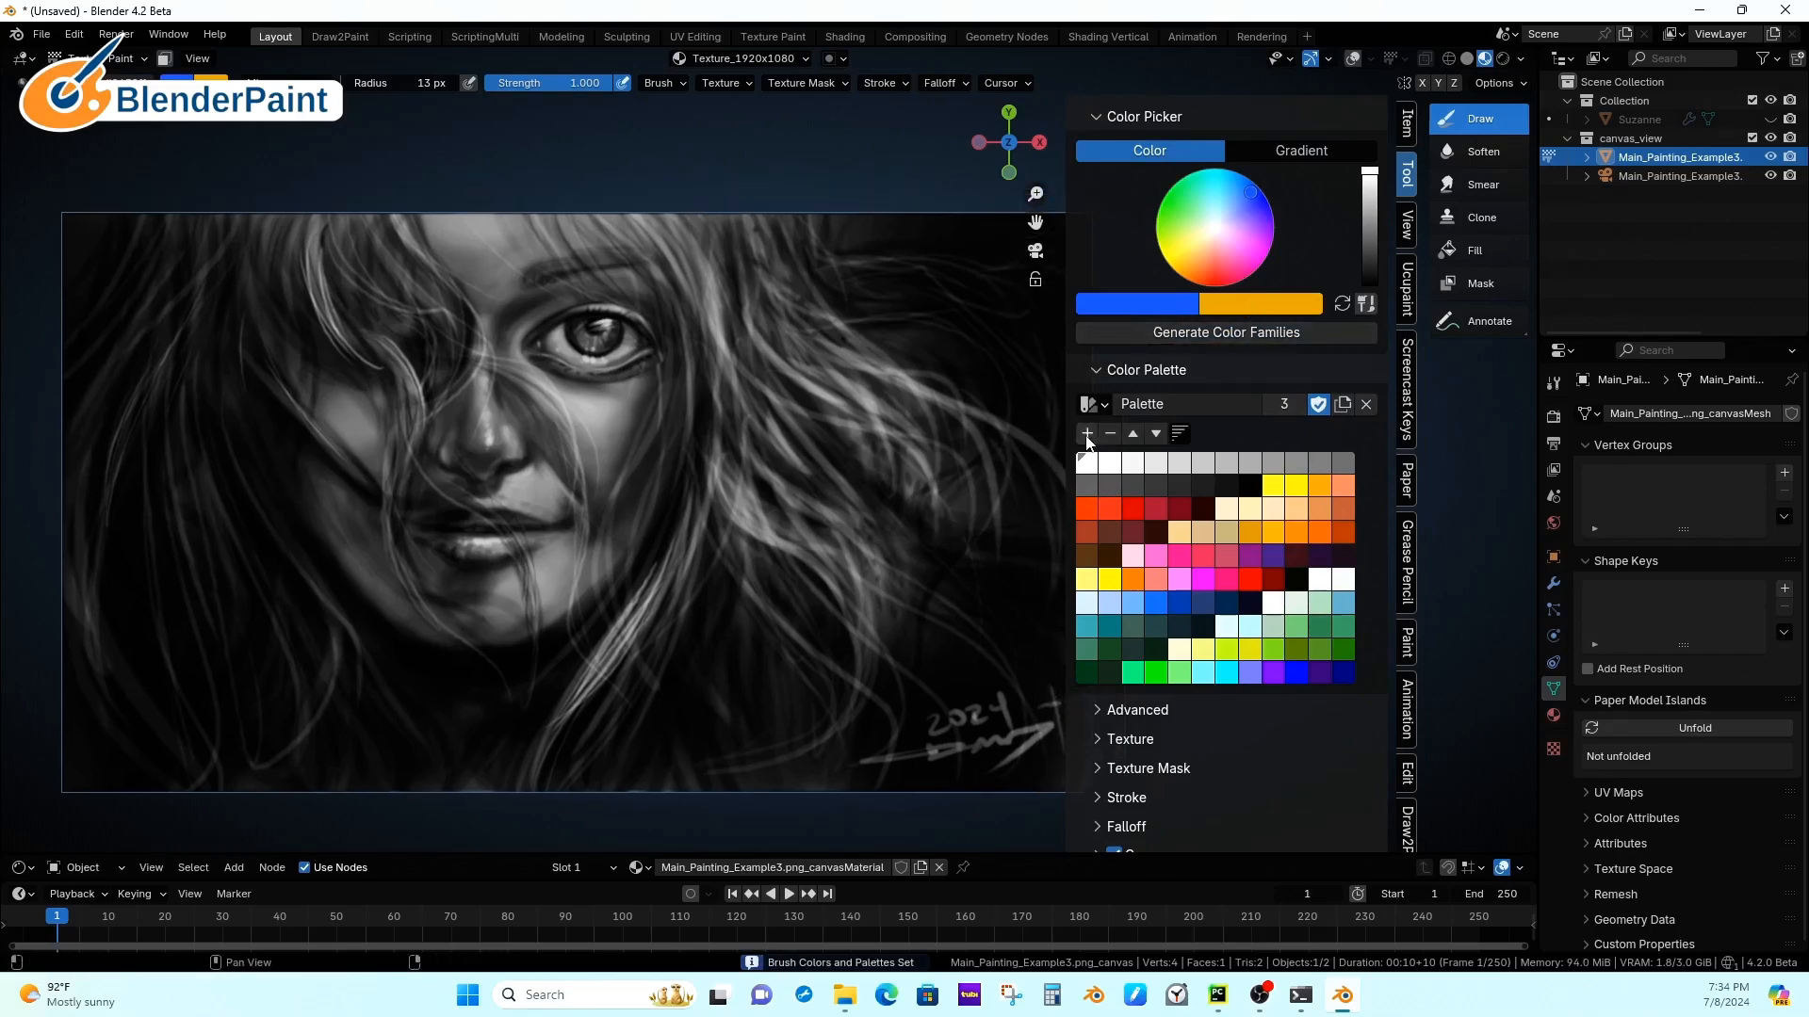
key("f")
left_click(976, 510)
Step: Paint blue over the portrait's hair on both sides of the face
mouse_move(786, 303)
left_mouse_down()
mouse_move(840, 387)
mouse_move(896, 393)
mouse_move(726, 477)
mouse_move(613, 755)
mouse_move(800, 634)
mouse_move(923, 603)
left_mouse_up()
left_click(942, 83)
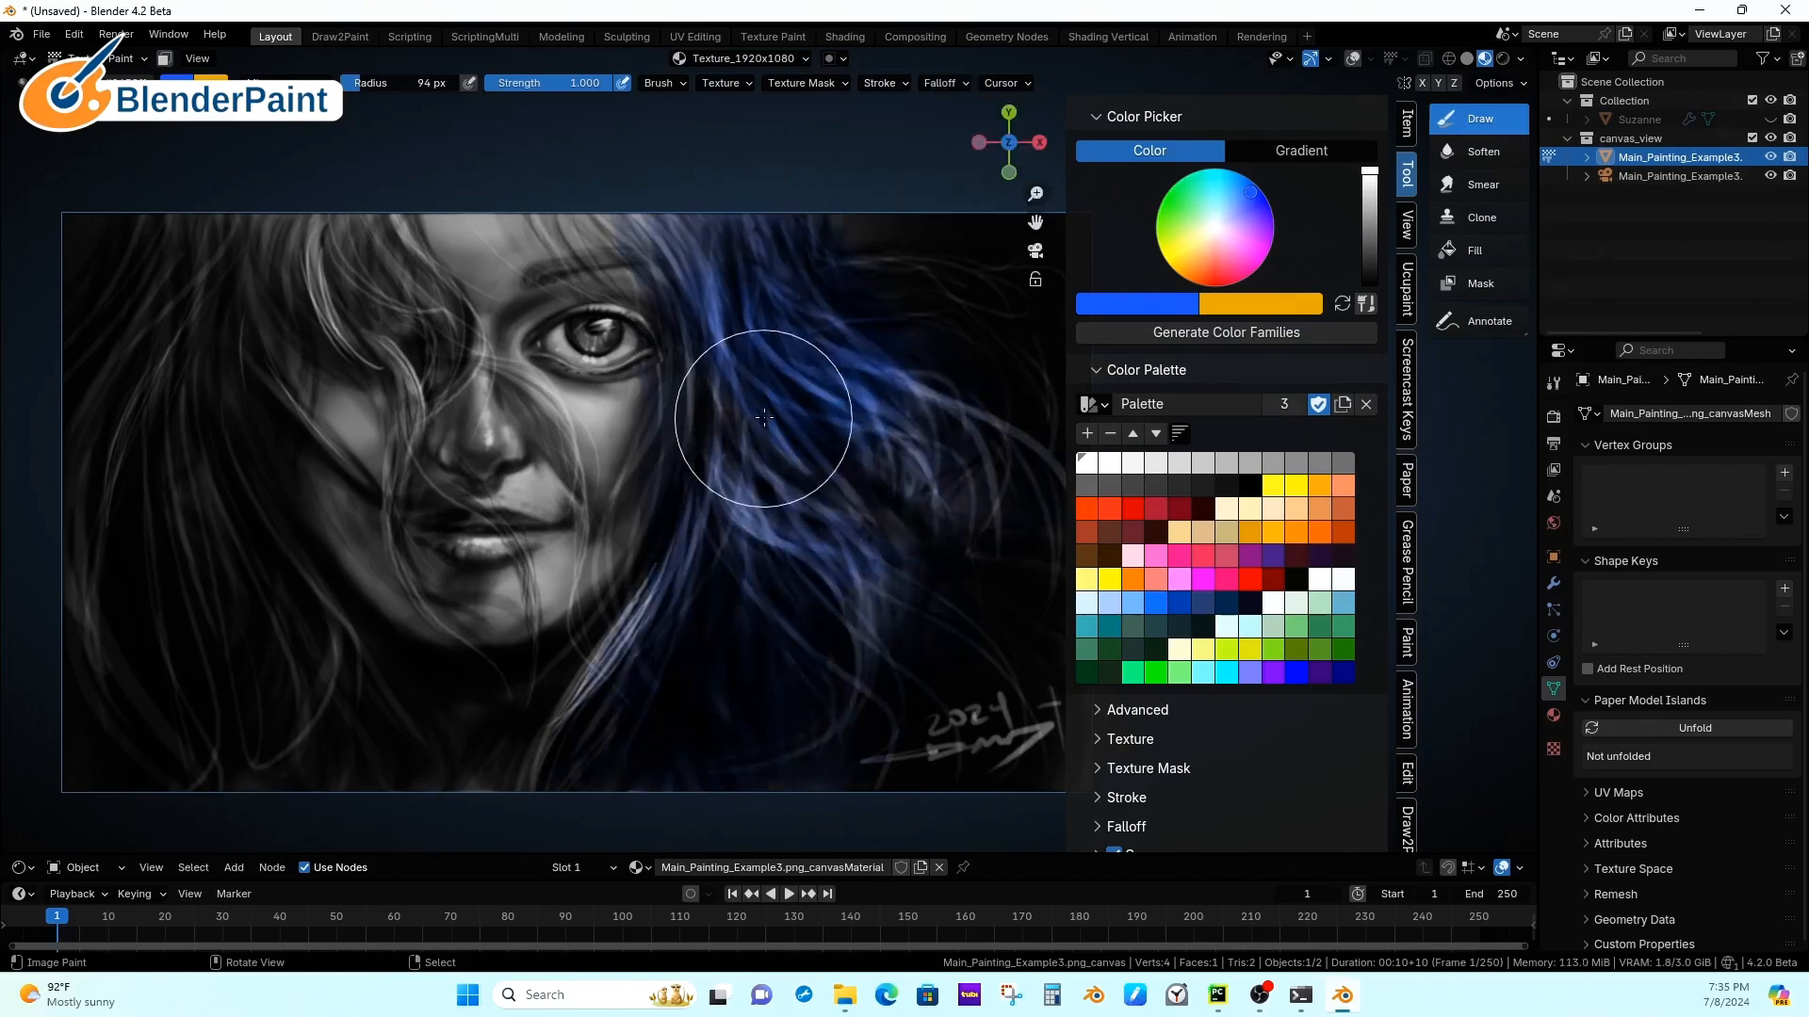
mouse_move(792, 274)
left_mouse_down()
mouse_move(969, 477)
mouse_move(928, 654)
left_mouse_up()
mouse_move(228, 334)
left_mouse_down()
mouse_move(101, 384)
mouse_move(254, 659)
mouse_move(345, 763)
left_mouse_up()
Step: Swap to the orange secondary color and paint it over the inner hair on both sides and across the face
key("x")
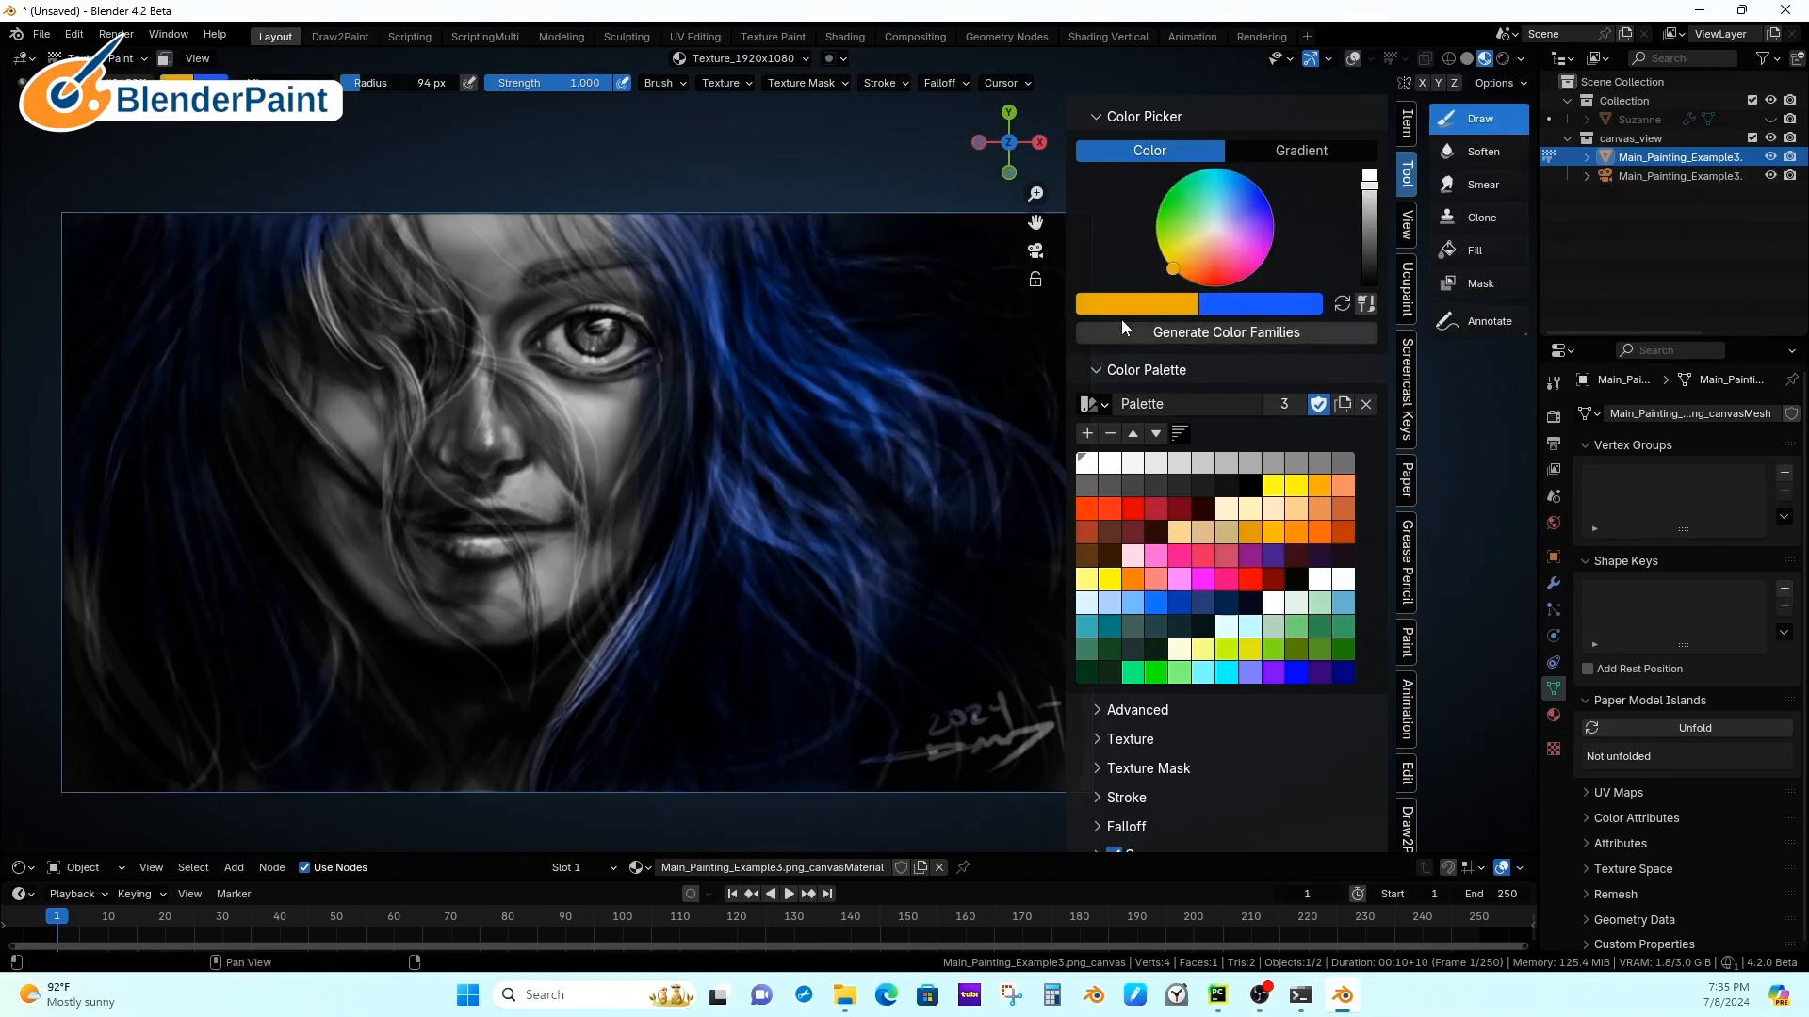
mouse_move(713, 325)
left_mouse_down()
mouse_move(726, 565)
mouse_move(828, 404)
mouse_move(613, 718)
mouse_move(452, 734)
mouse_move(190, 292)
mouse_move(270, 343)
left_mouse_up()
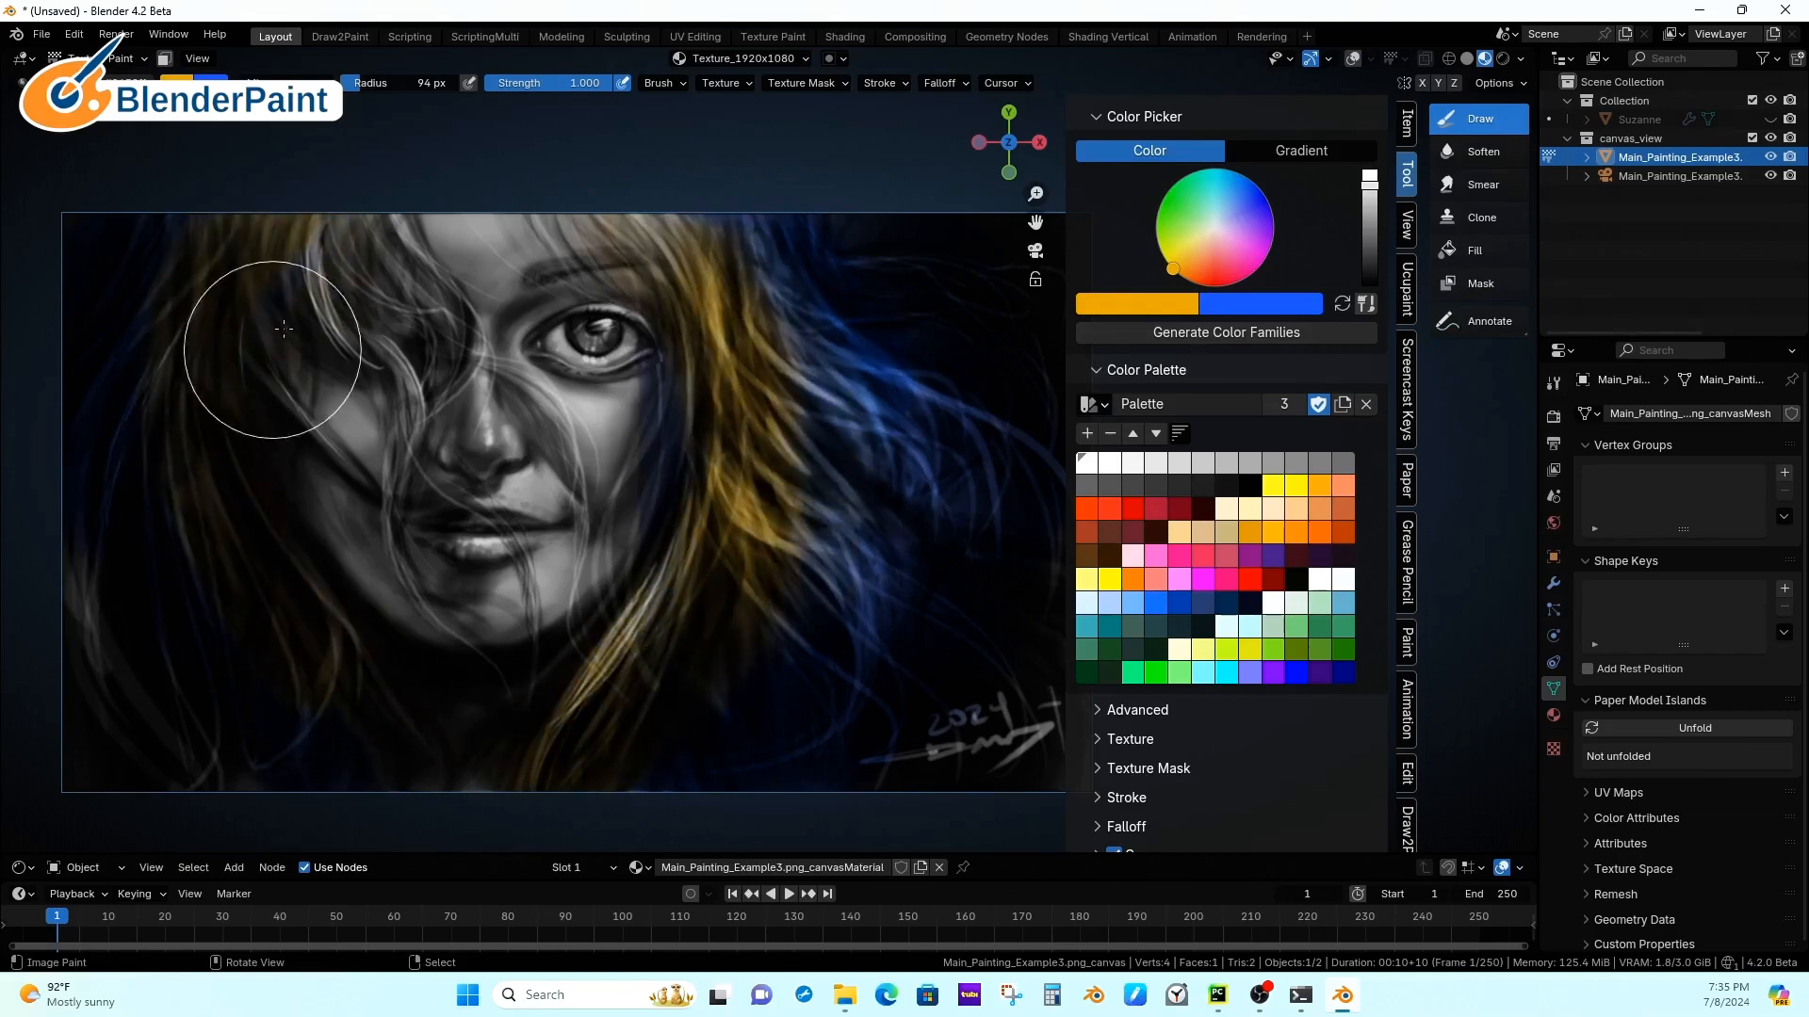
mouse_move(437, 495)
left_mouse_down()
mouse_move(524, 222)
mouse_move(625, 263)
mouse_move(626, 436)
mouse_move(851, 562)
mouse_move(840, 737)
left_mouse_up()
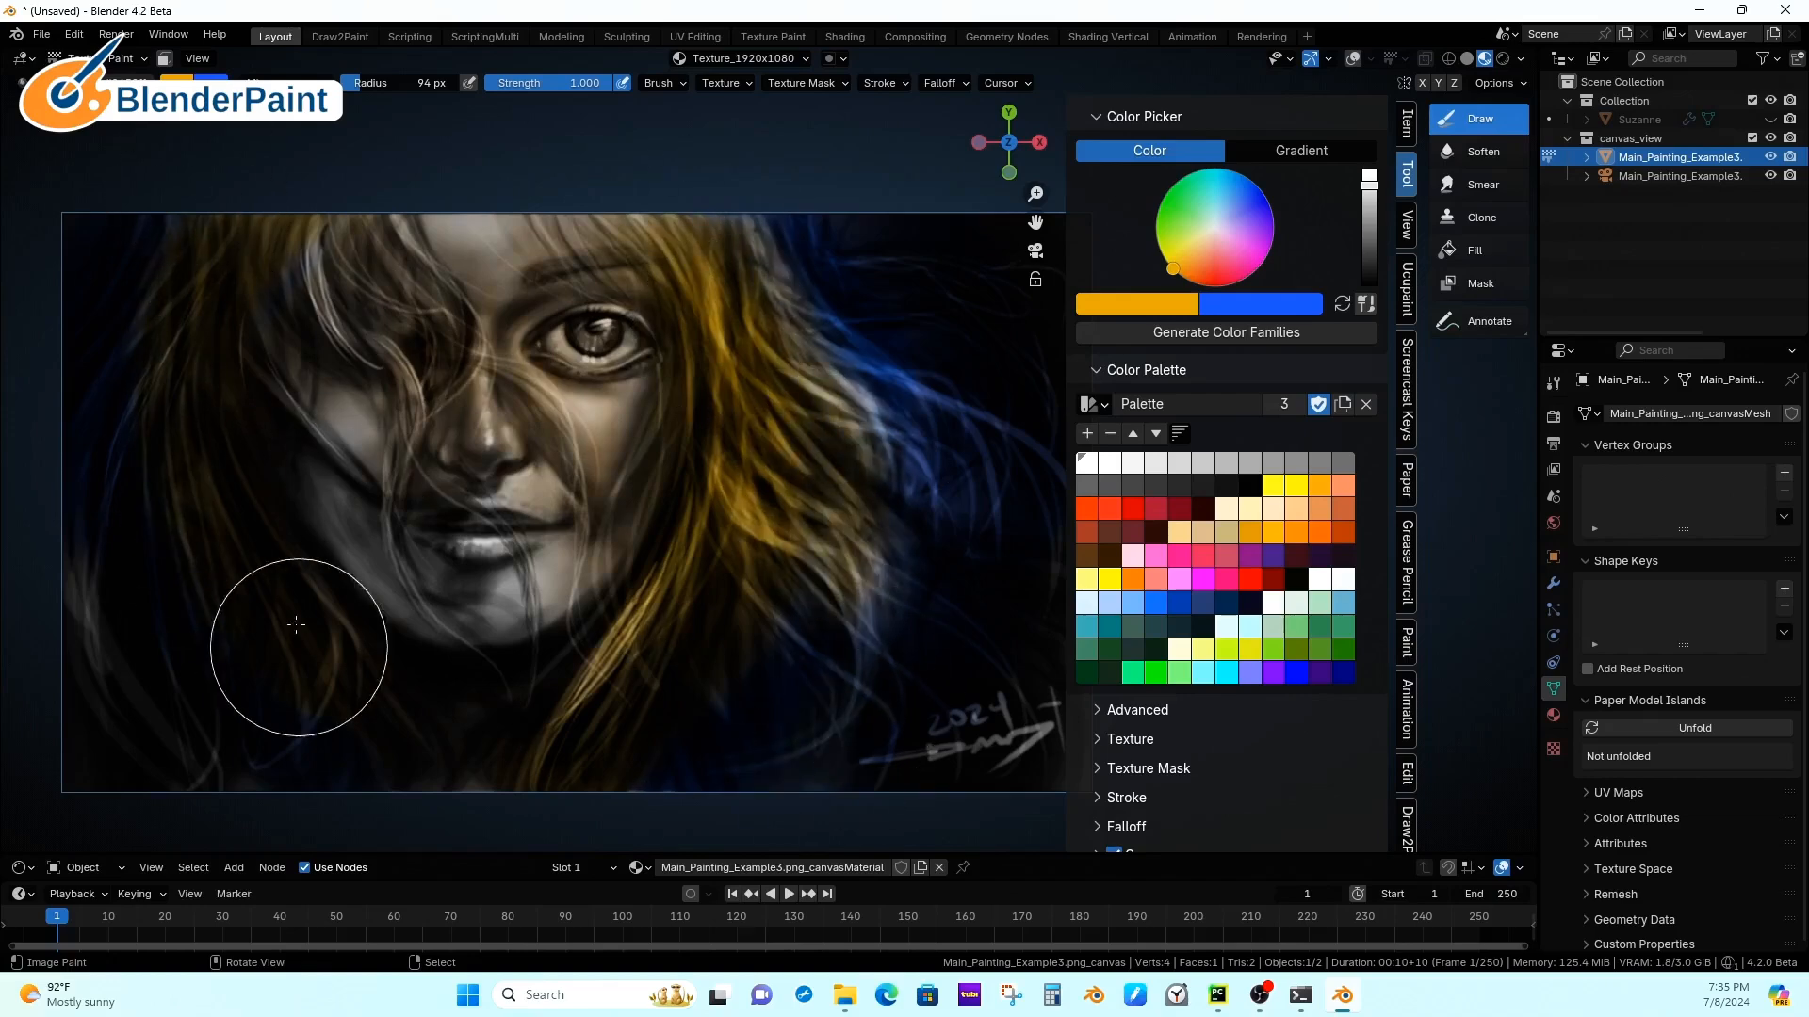
Step: Load the Tetradic Colors #2459ff palette and color the hair with its pink, yellow, green and blue swatches
left_click(1093, 403)
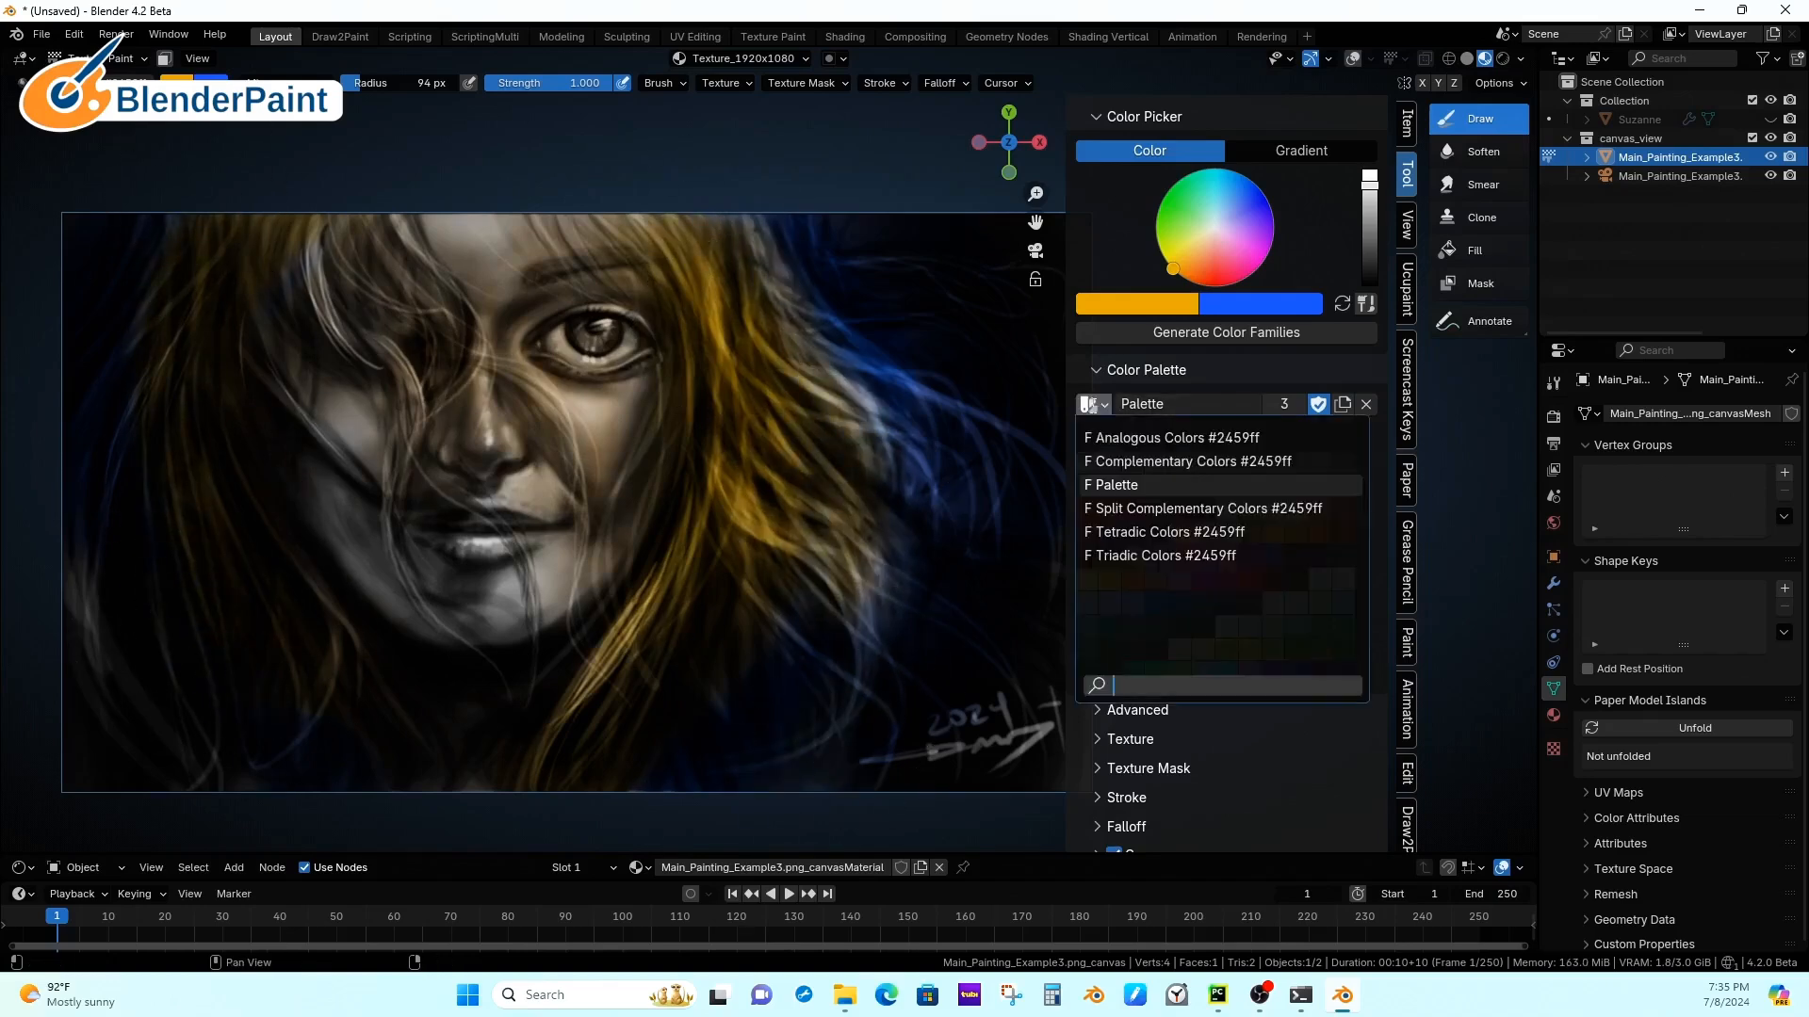
left_click(1161, 525)
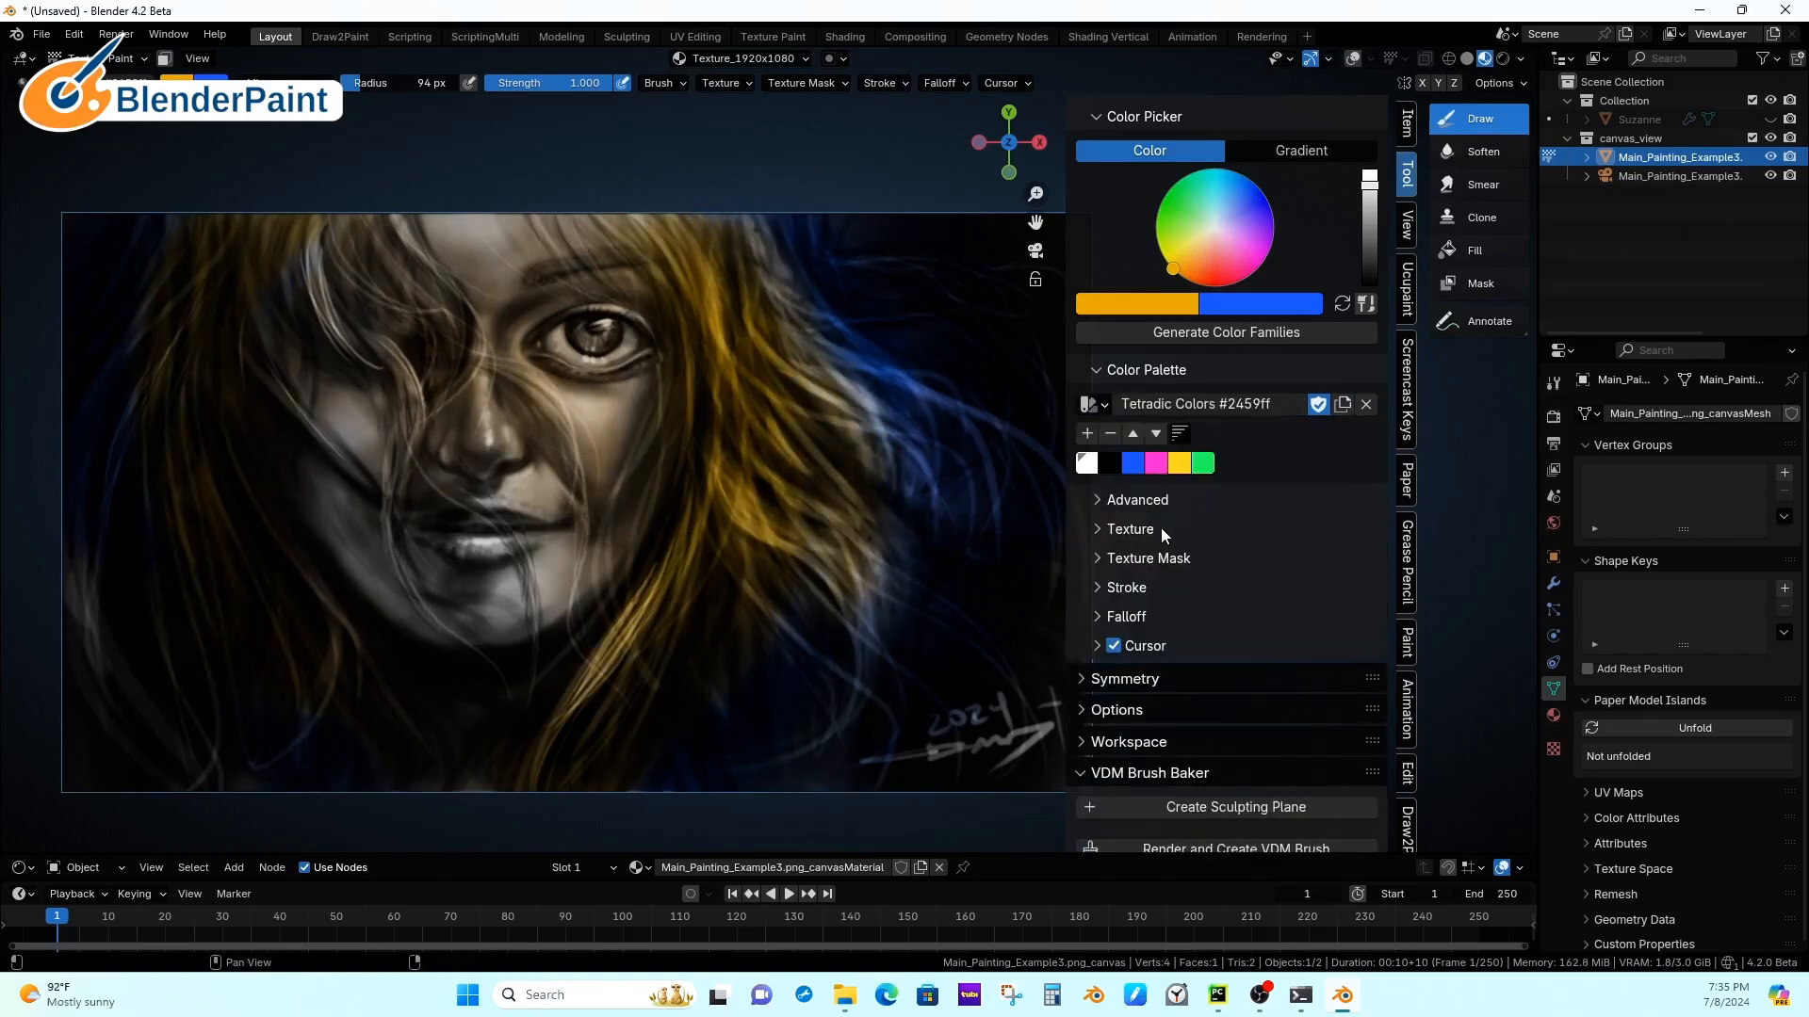
left_click(1148, 463)
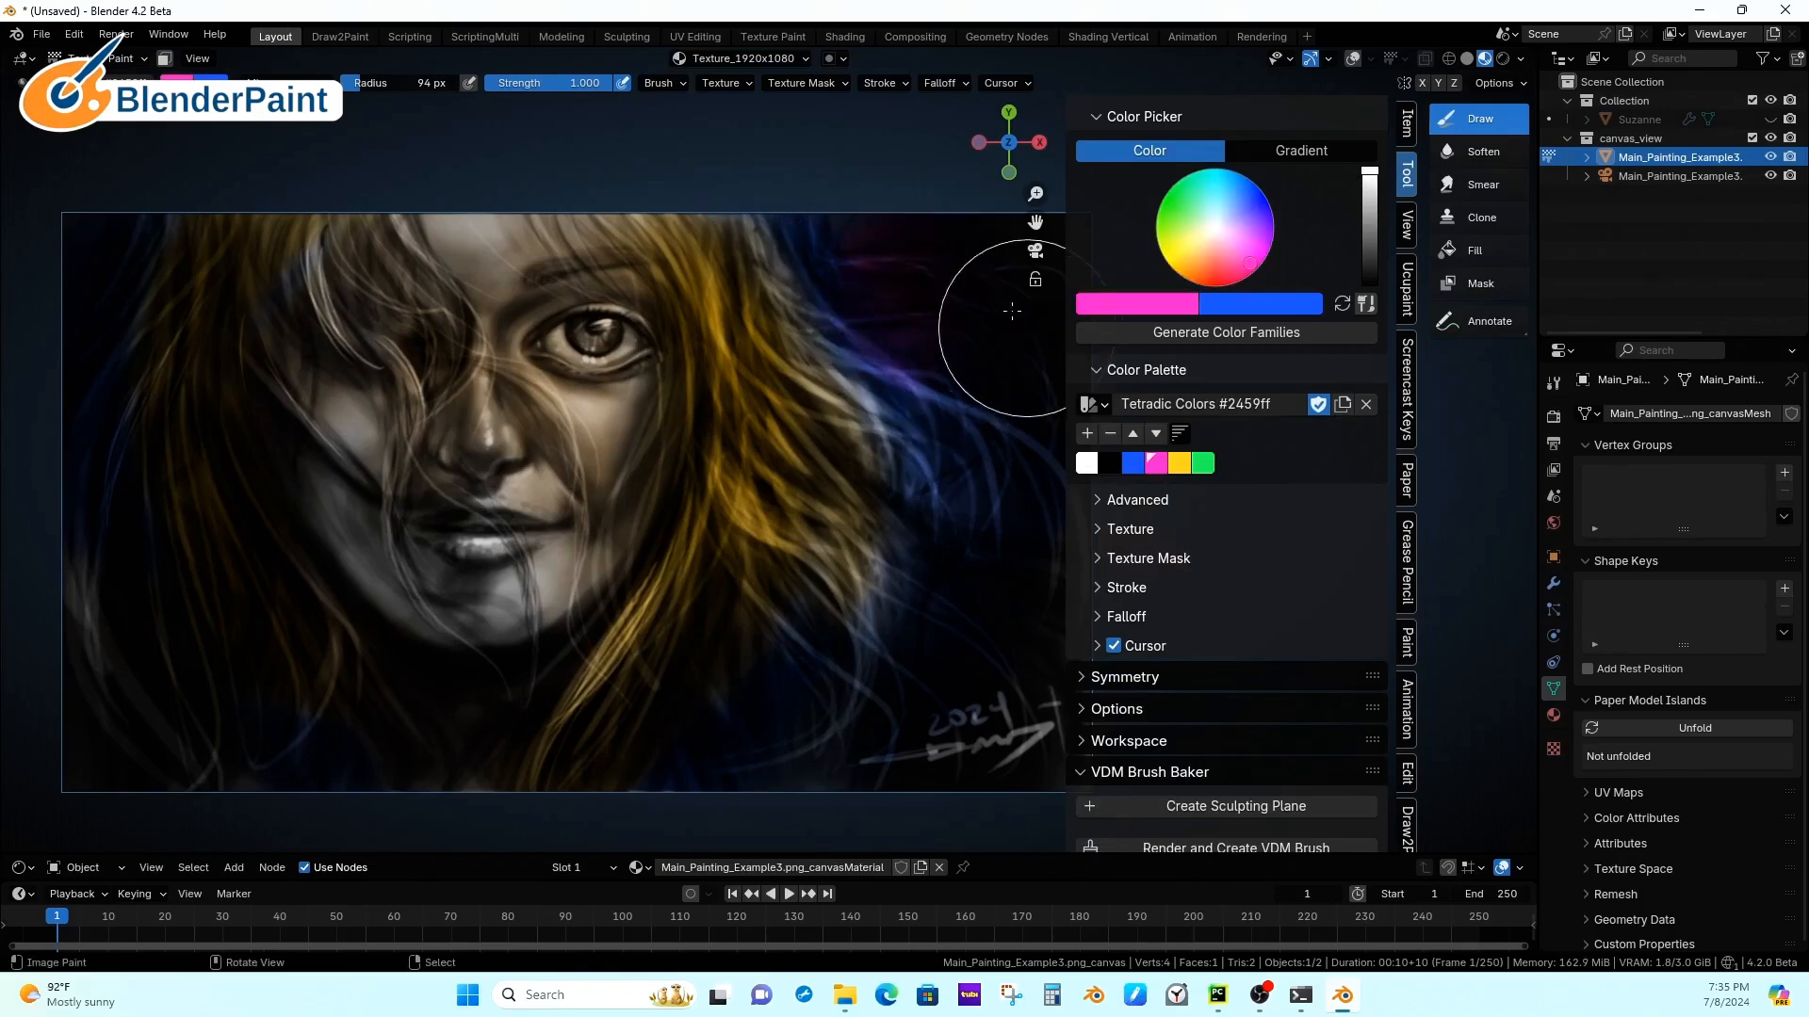
scroll(1017, 369, "down", 2)
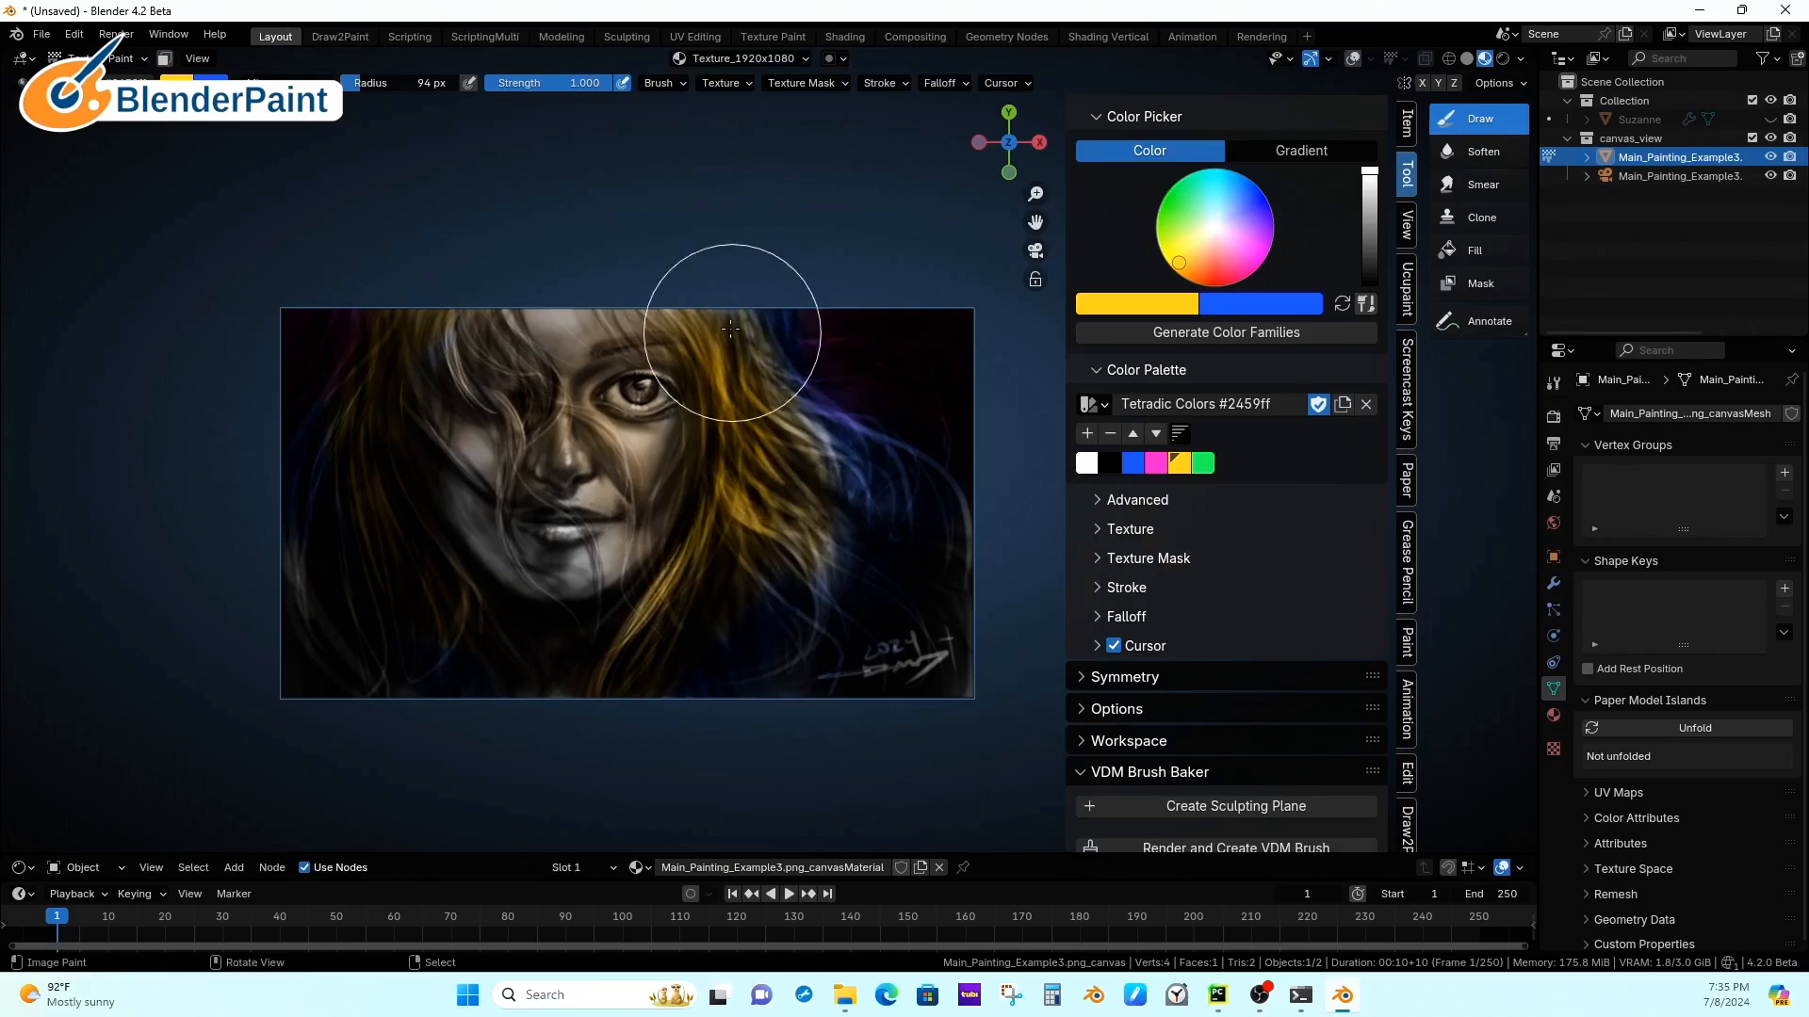
mouse_move(831, 673)
left_mouse_down()
mouse_move(823, 519)
mouse_move(875, 521)
mouse_move(866, 692)
left_mouse_up()
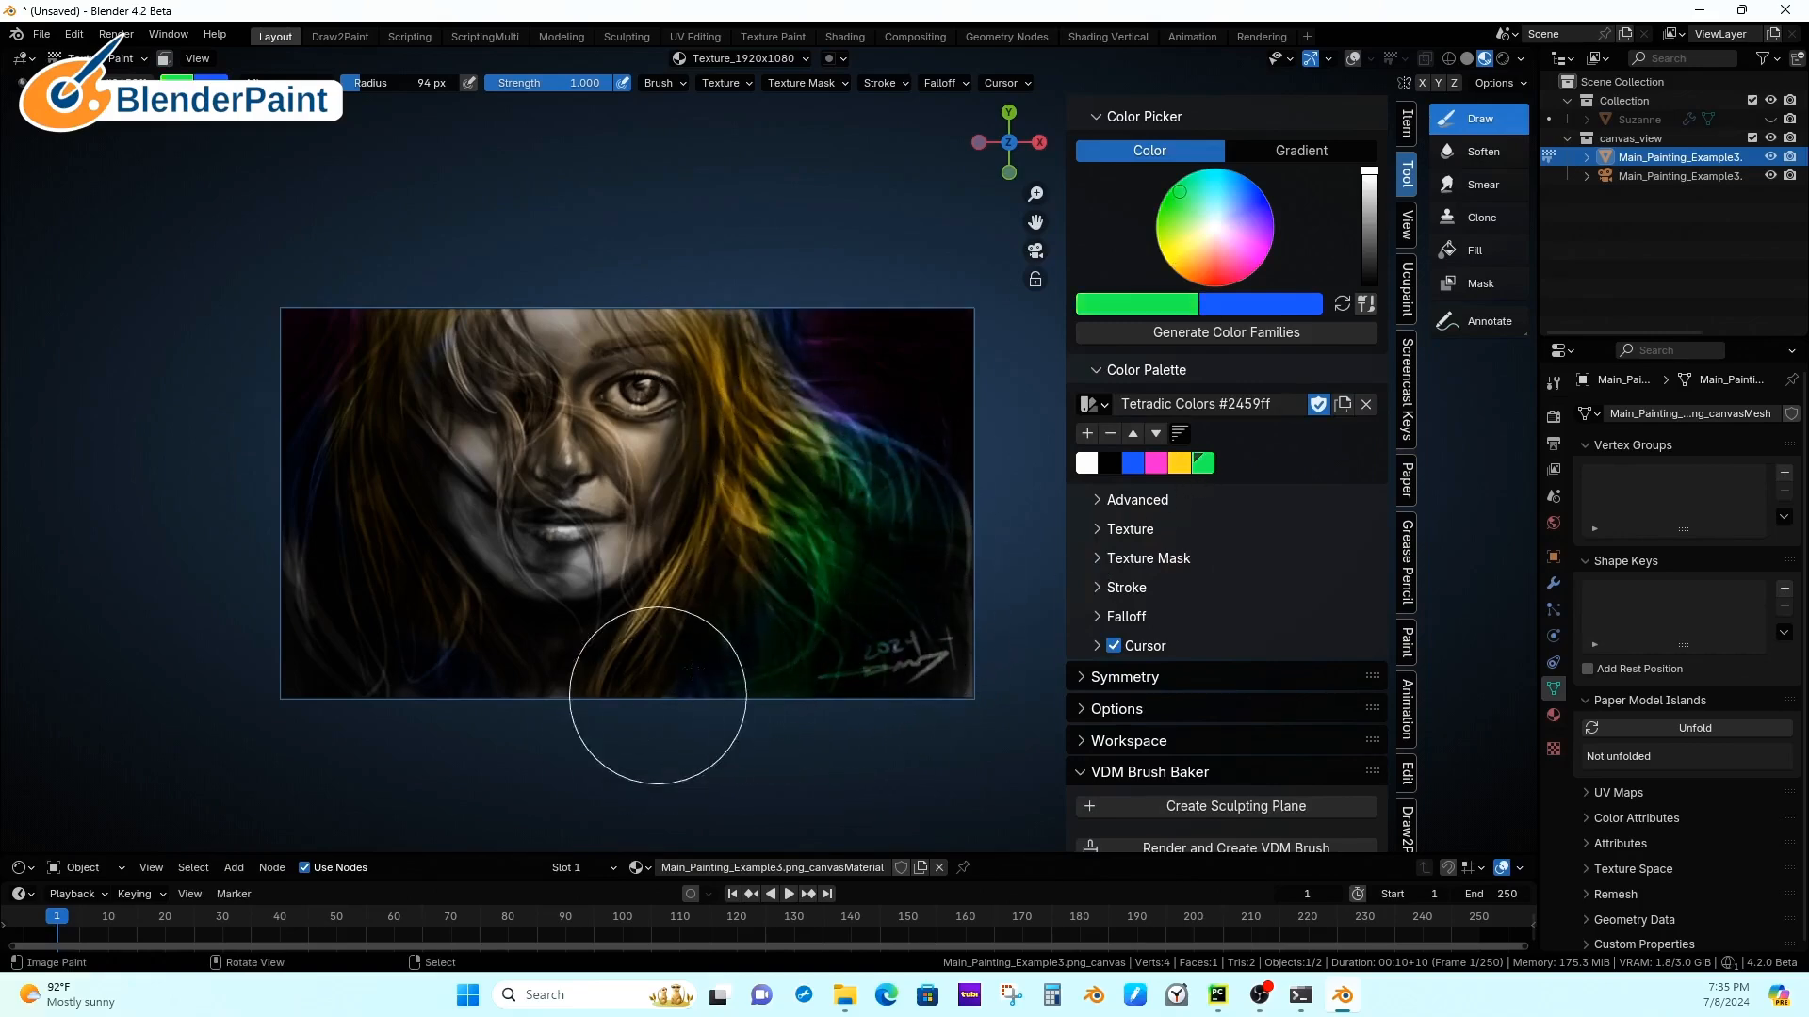
mouse_move(687, 597)
left_mouse_down()
mouse_move(747, 424)
mouse_move(780, 574)
mouse_move(738, 411)
mouse_move(789, 649)
left_mouse_up()
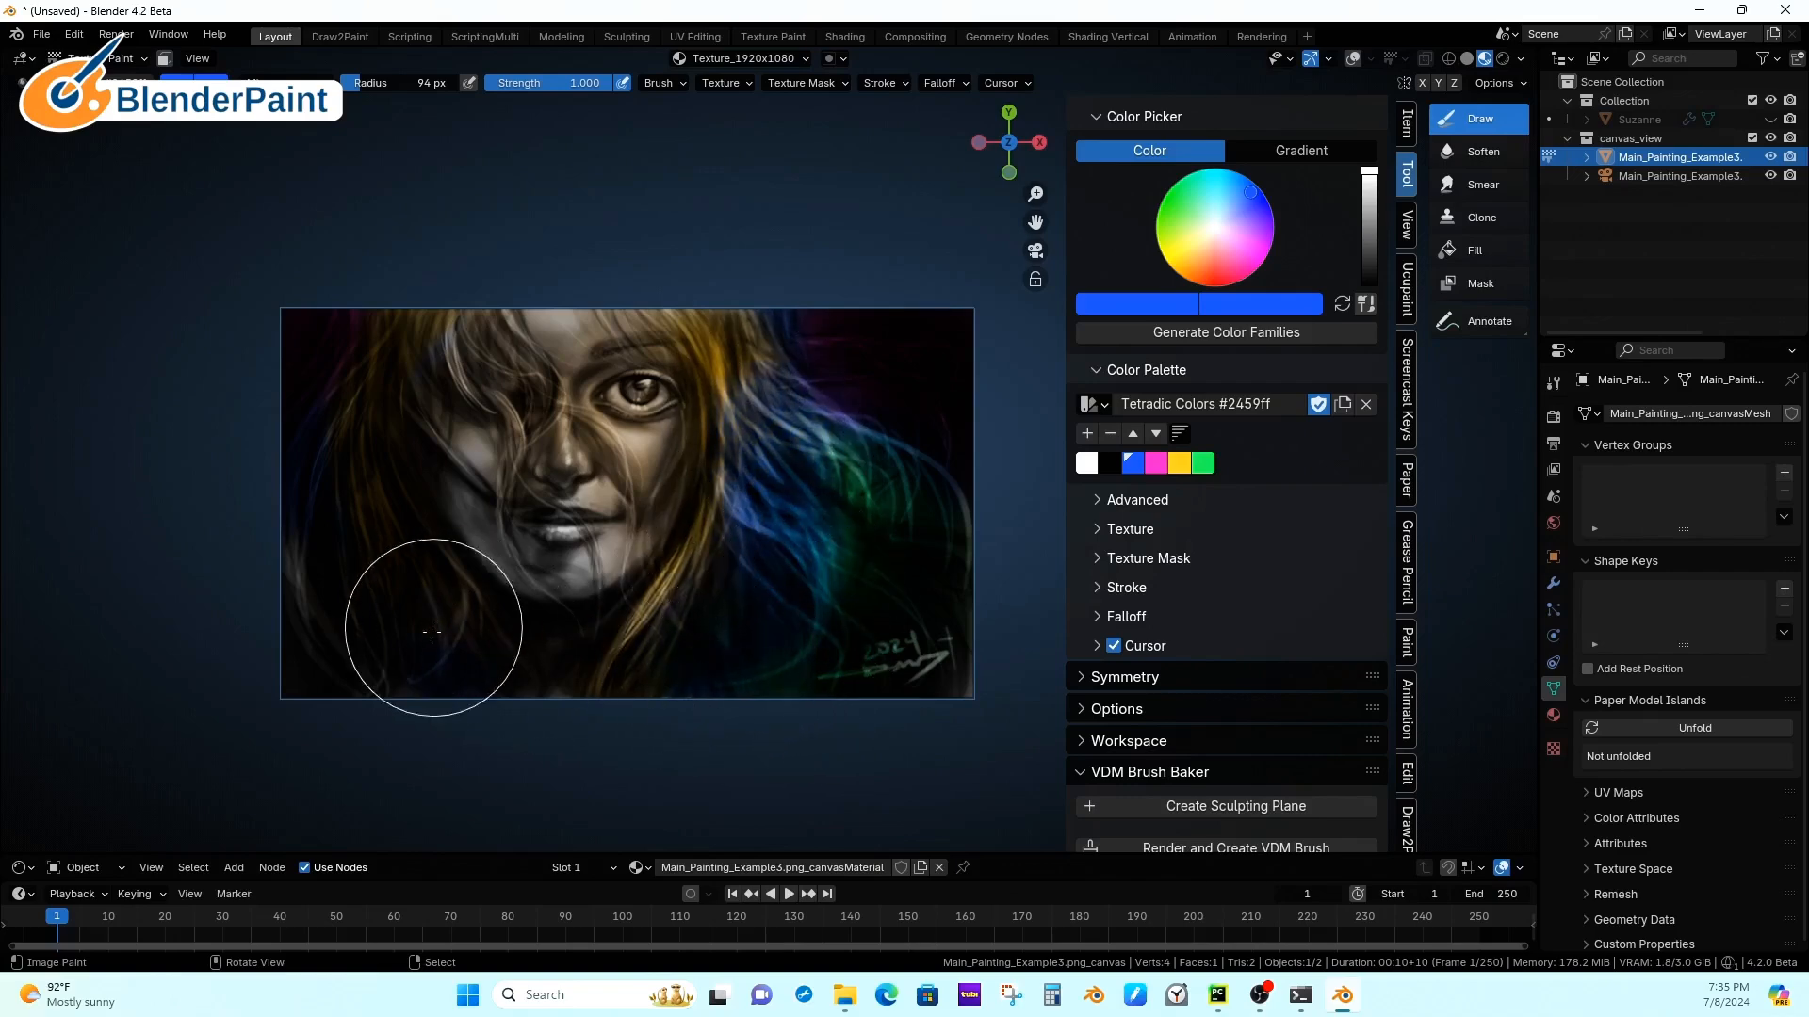
Step: Turn off Affect Alpha in the advanced brush settings and repaint the already colored hair with blue and pink
left_click(1098, 500)
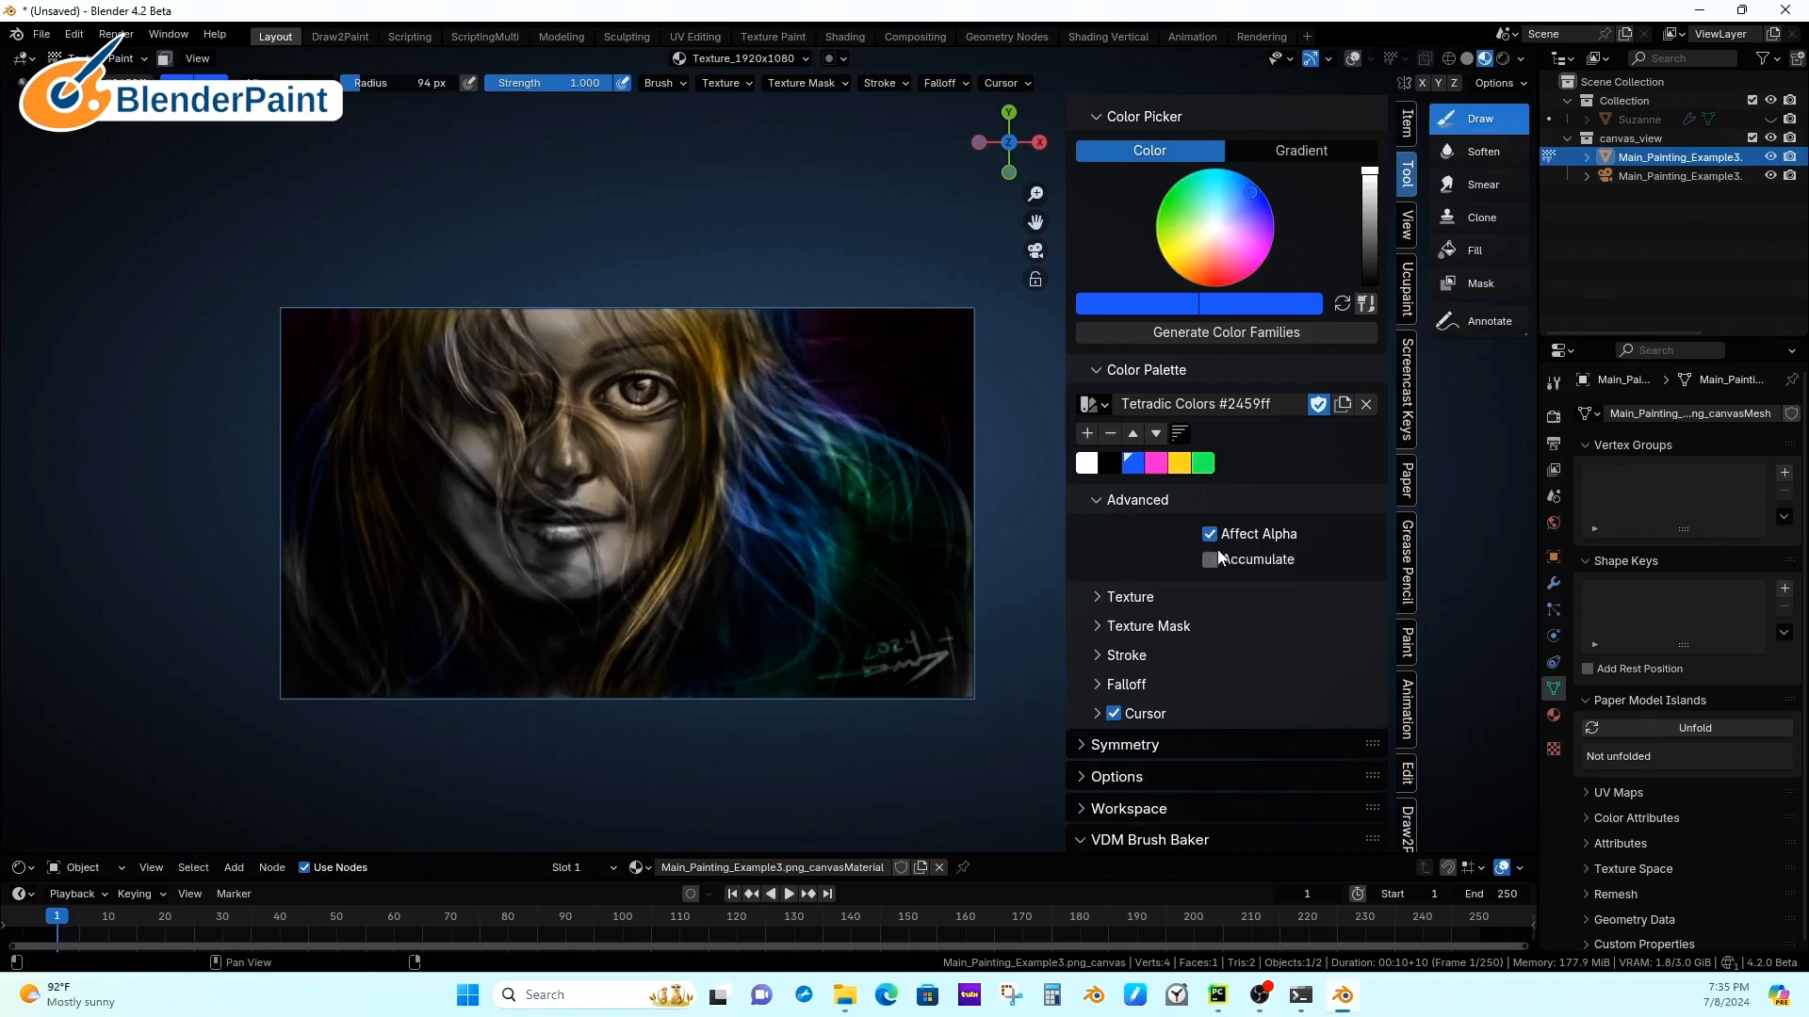
mouse_move(822, 481)
left_mouse_down()
mouse_move(896, 474)
mouse_move(759, 314)
mouse_move(861, 484)
mouse_move(838, 564)
left_mouse_up()
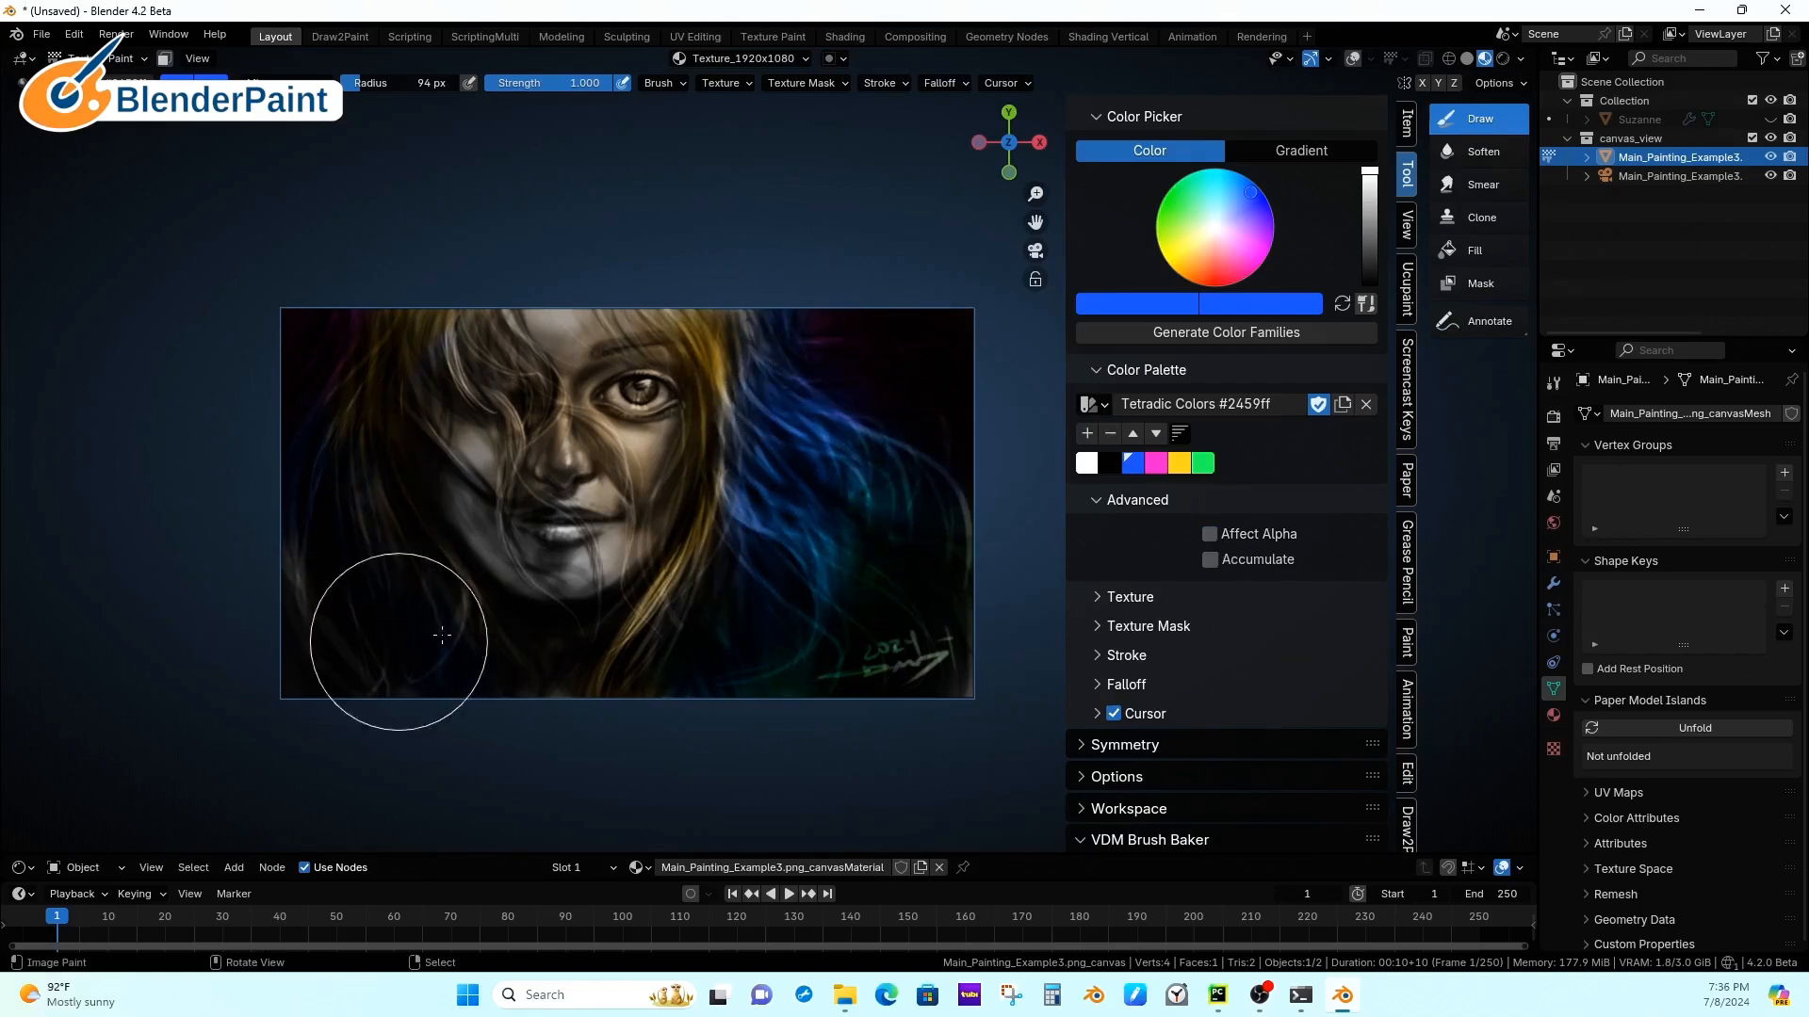
left_click(1156, 462)
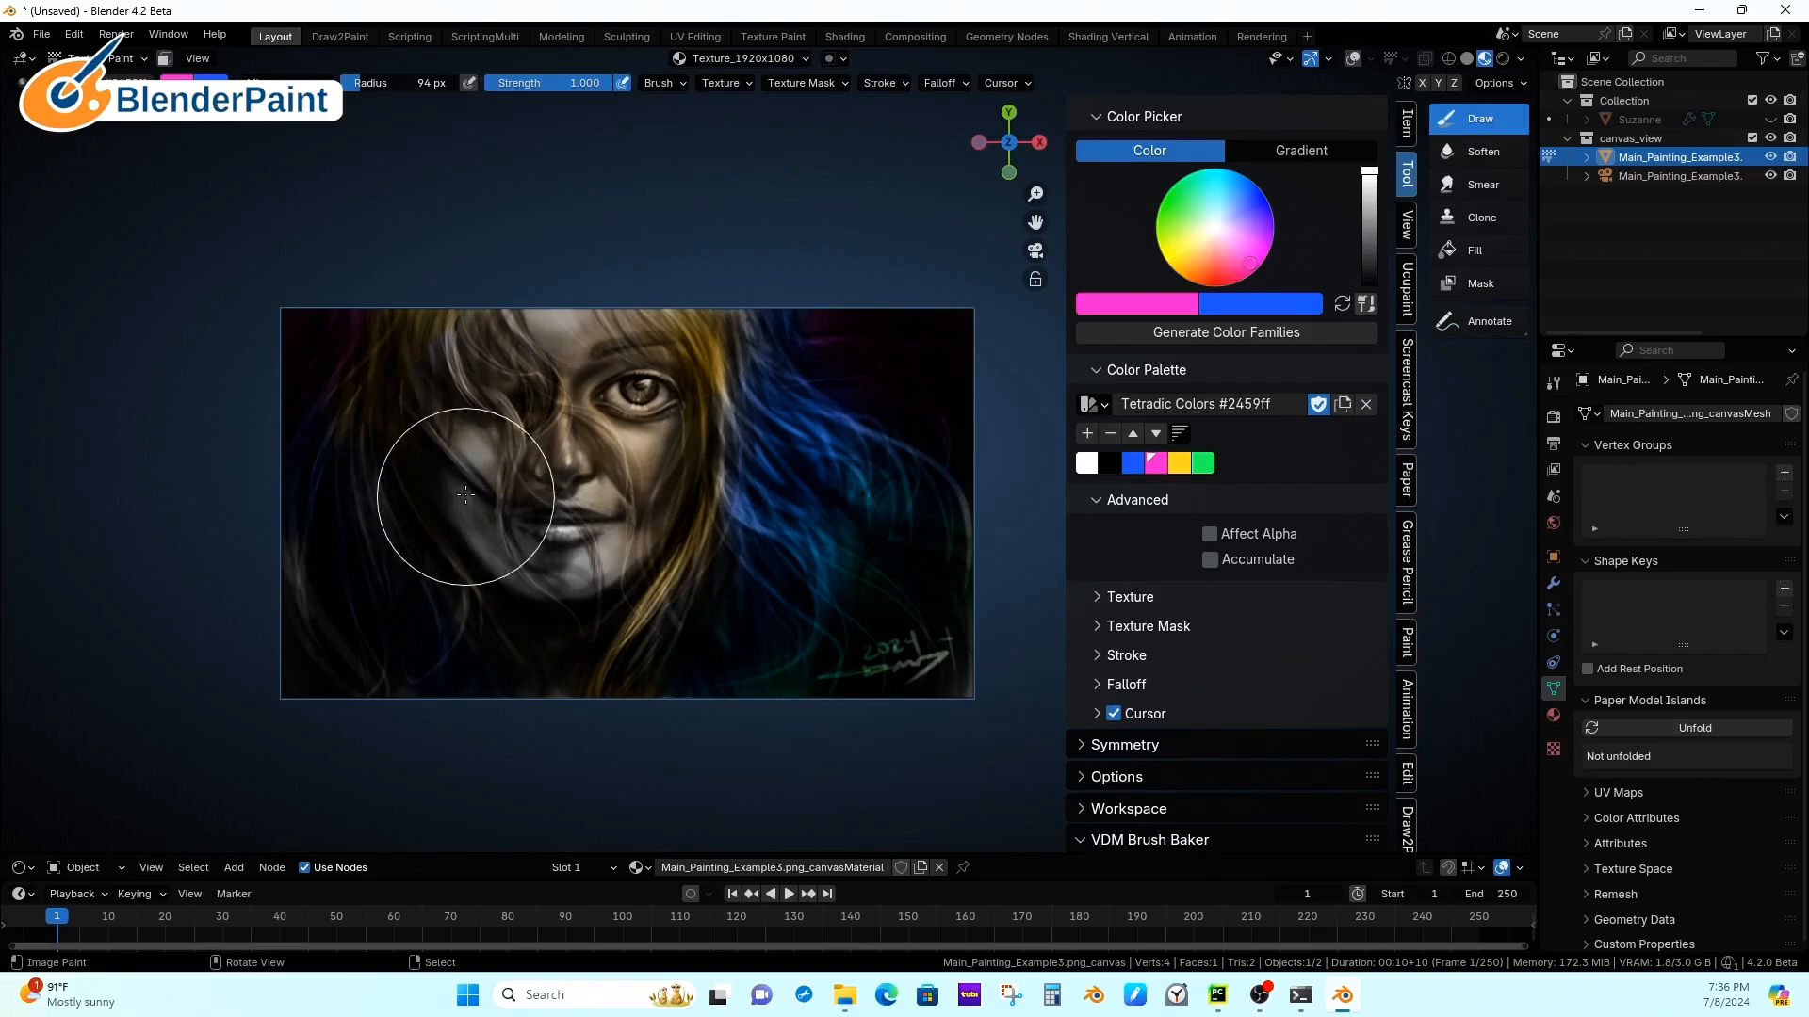
mouse_move(505, 306)
left_mouse_down()
mouse_move(444, 551)
mouse_move(477, 444)
mouse_move(479, 549)
mouse_move(525, 464)
mouse_move(707, 356)
mouse_move(659, 706)
mouse_move(856, 565)
left_mouse_up()
scroll(855, 565, "up", 1)
scroll(856, 565, "up", 1)
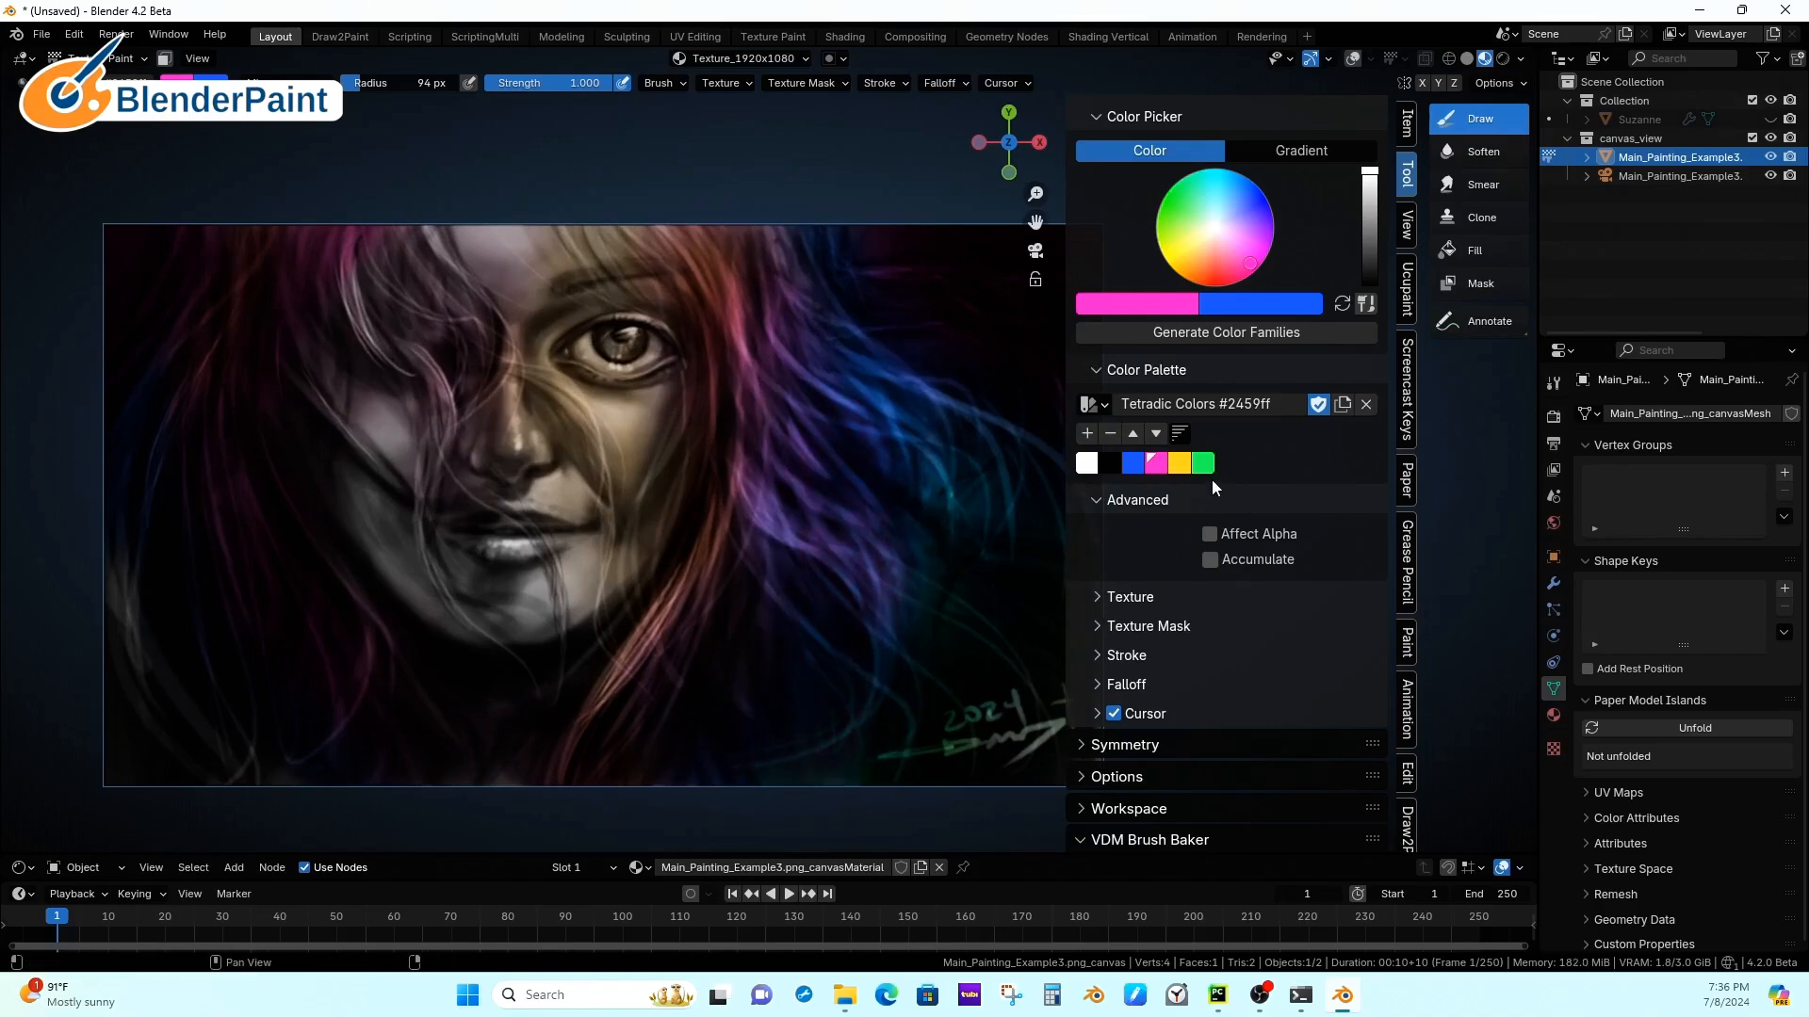
Step: Load the Analogous Colors #2459ff palette and paint its purple over the hair
left_click(1091, 404)
left_click(1168, 438)
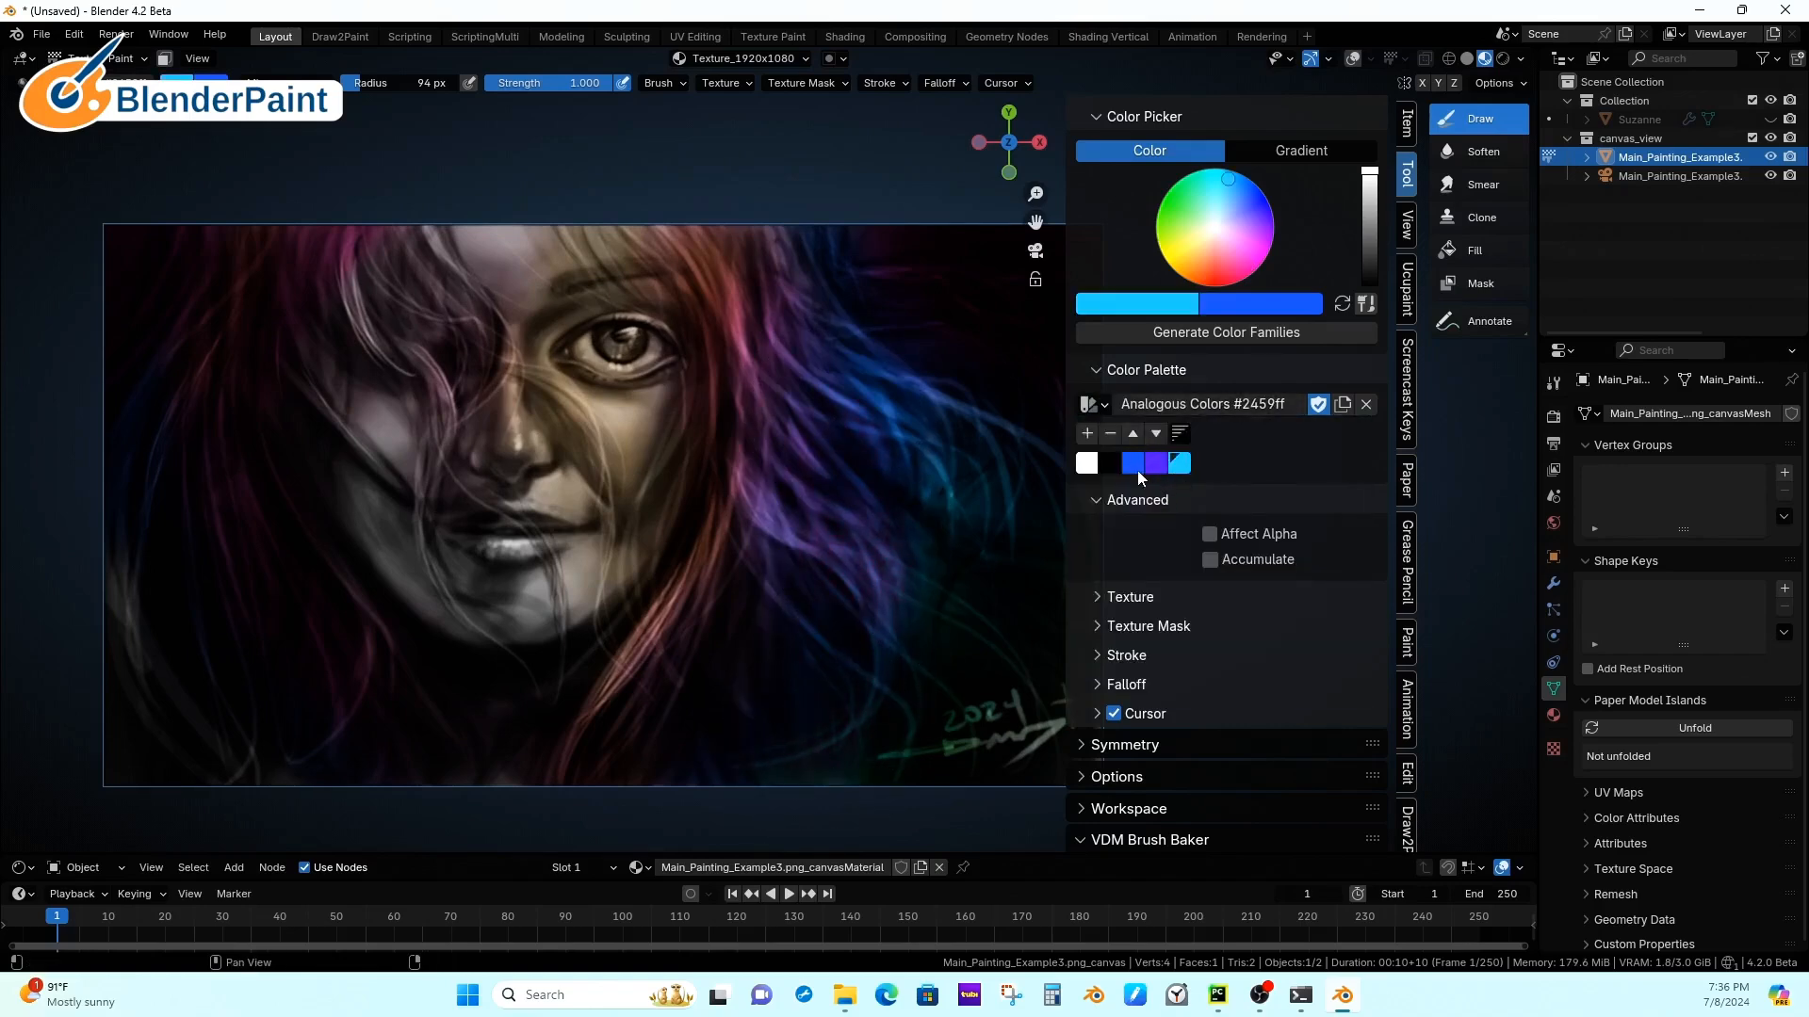
left_click(1151, 464)
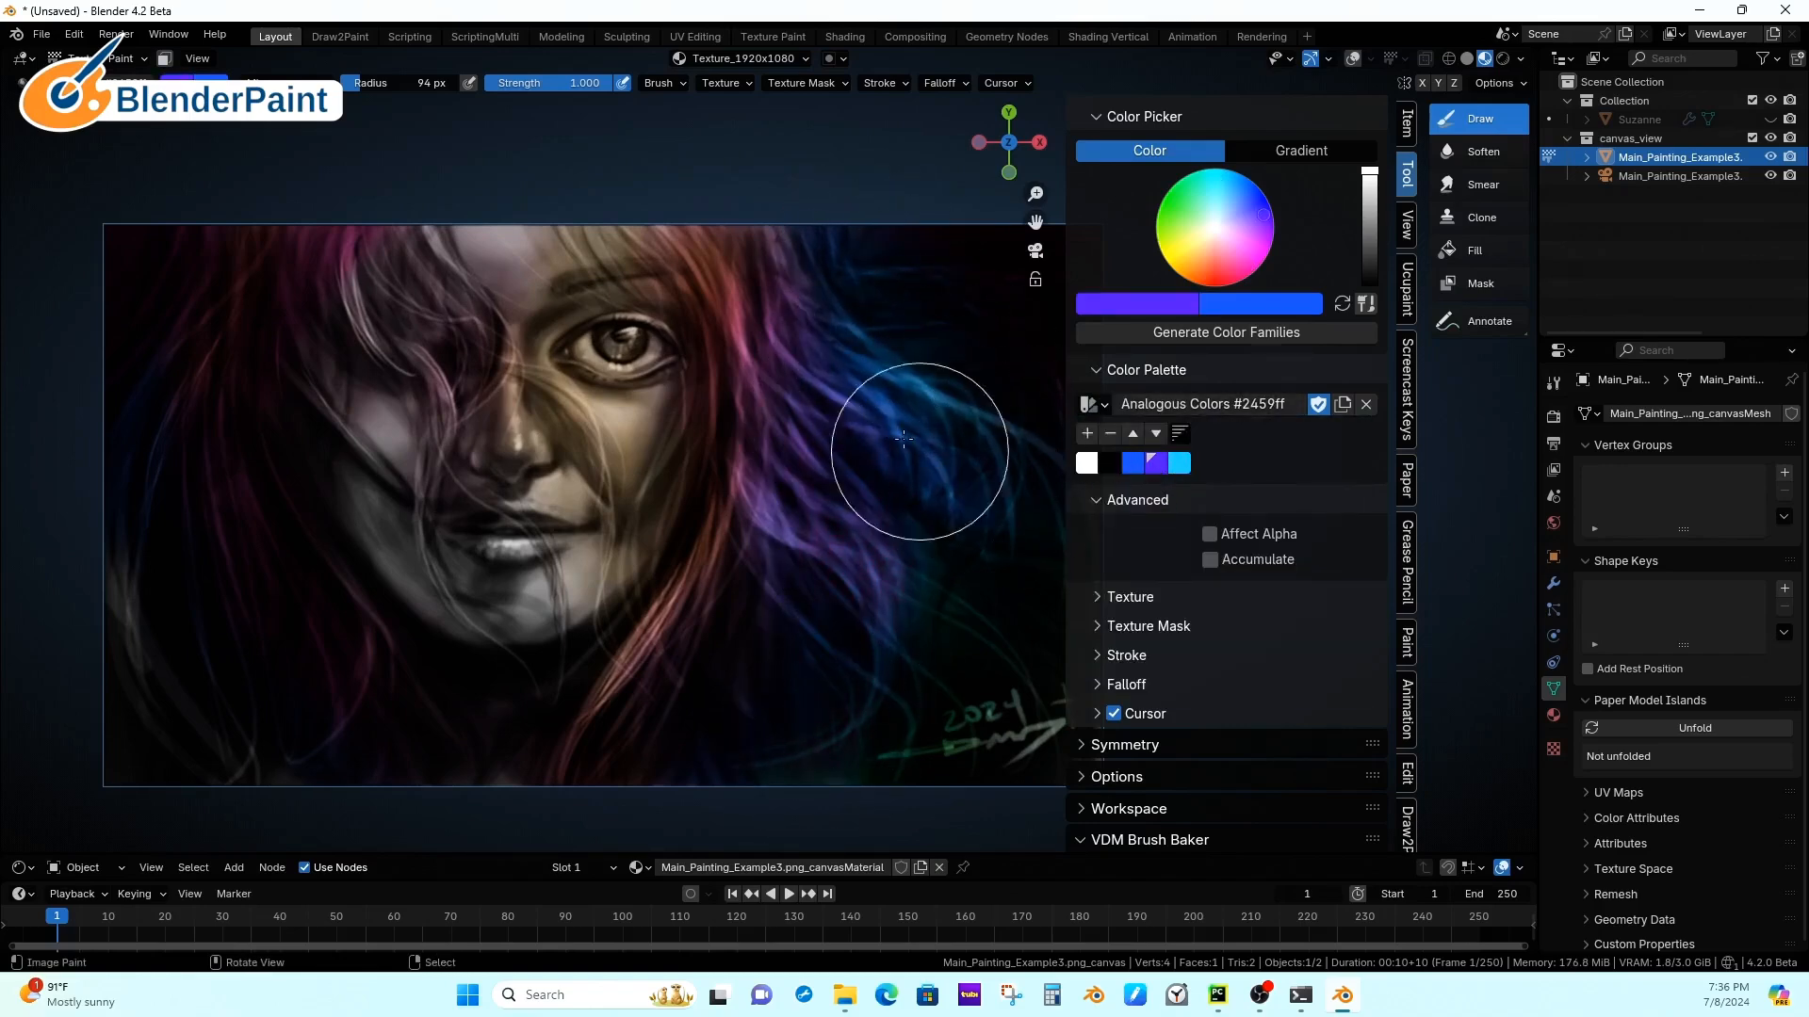
Step: Load the Split Complementary Colors #2459ff palette and brush its orange over the face
left_click(1158, 407)
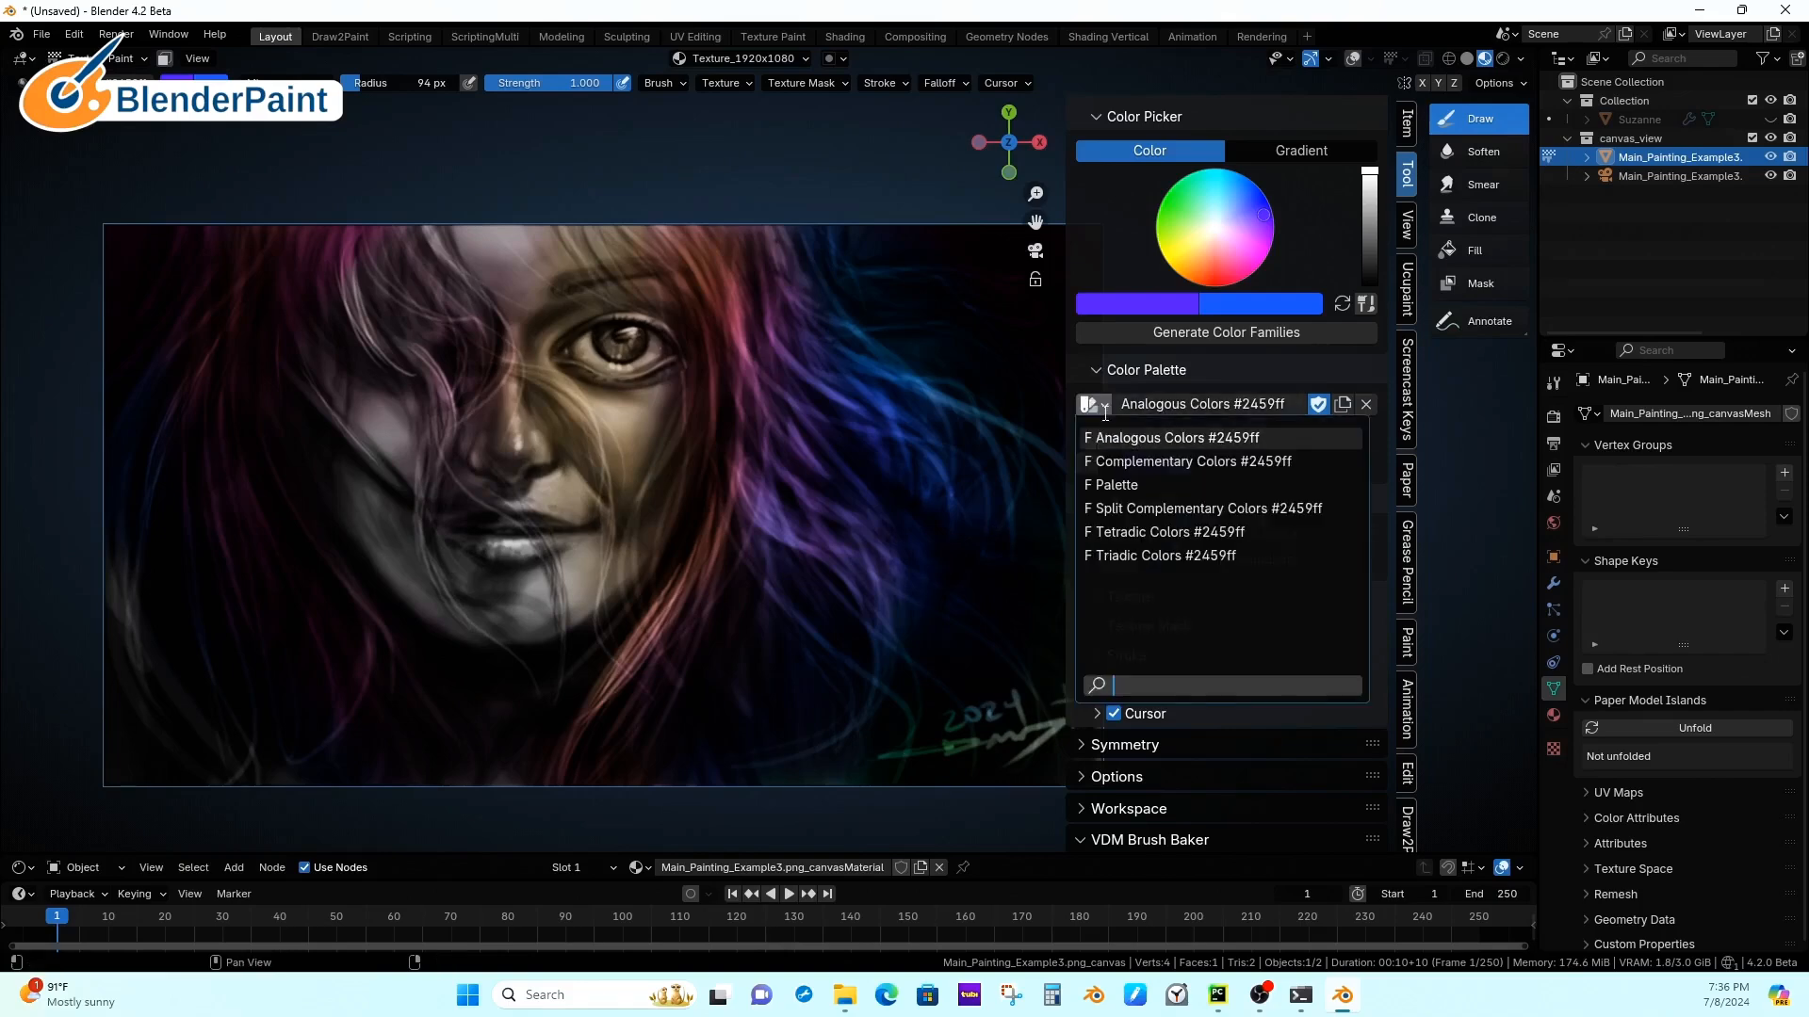
left_click(1157, 479)
left_click(1157, 467)
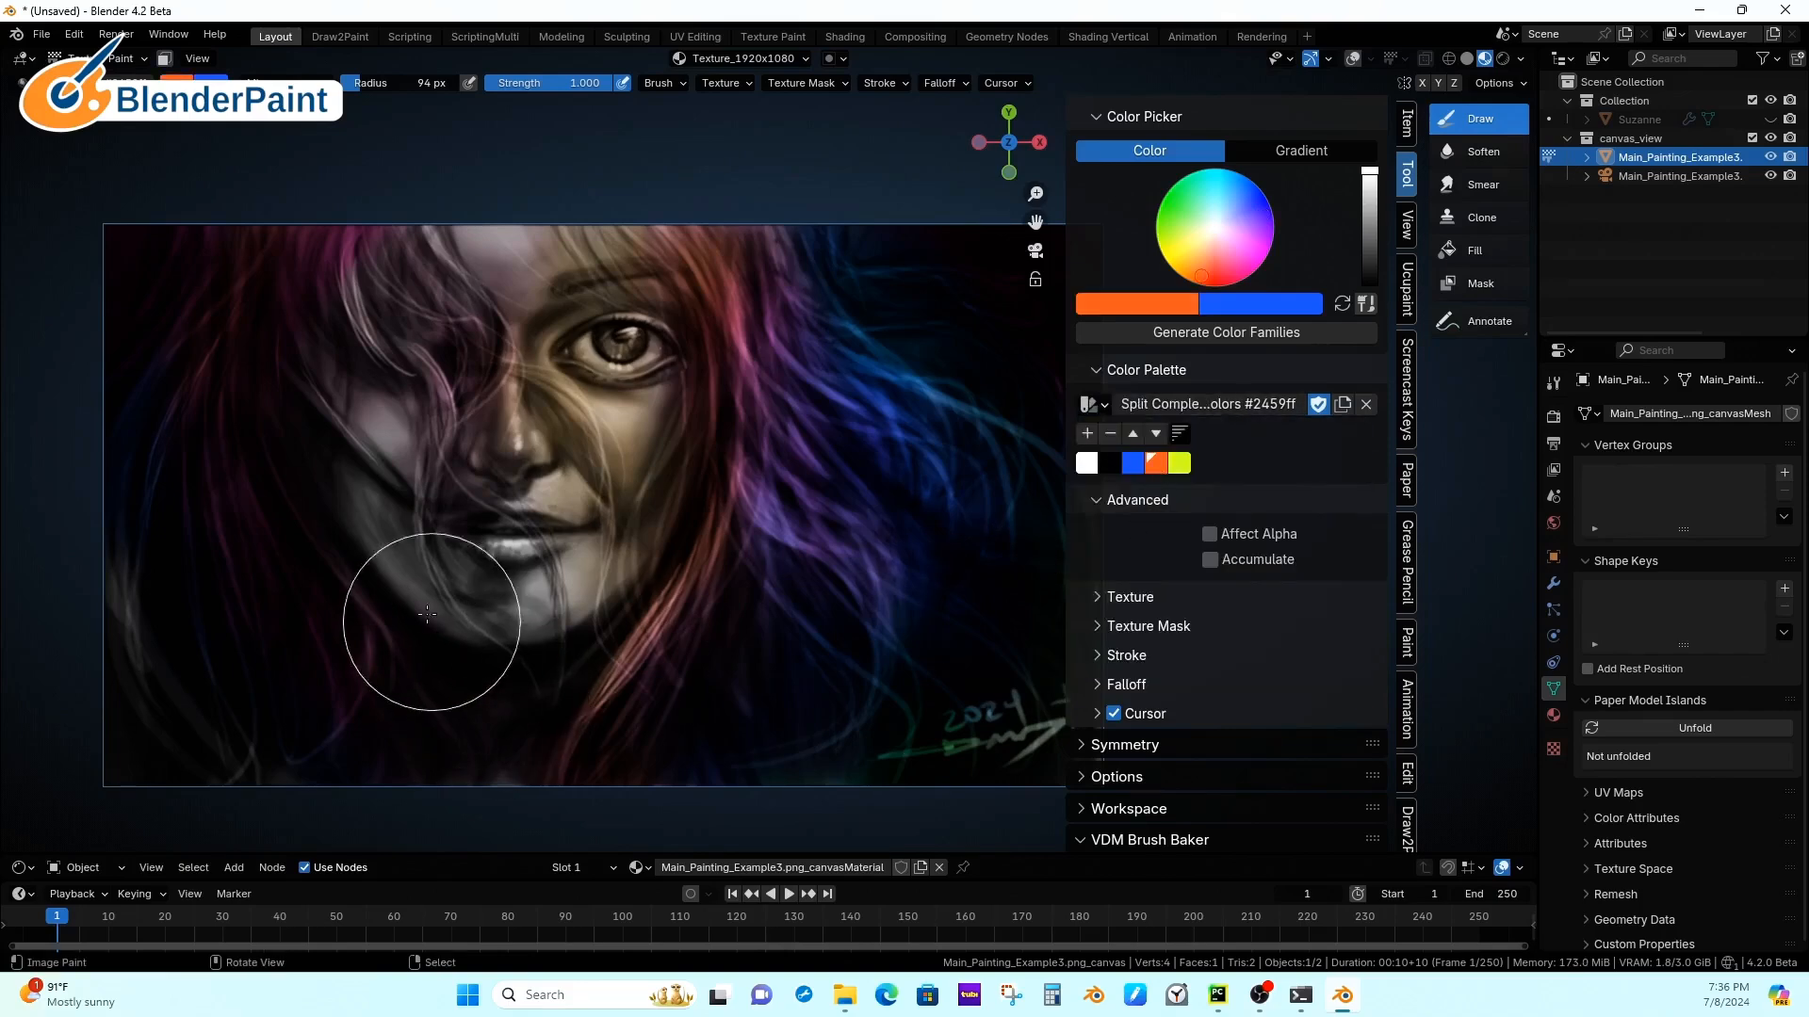
mouse_move(422, 435)
left_mouse_down()
mouse_move(484, 565)
mouse_move(437, 315)
mouse_move(505, 323)
mouse_move(549, 455)
left_mouse_up()
Step: Reduce the brush radius to 45 px and paint the whole face orange with Affect Alpha turned back on
key("shift+f")
left_click(570, 464)
key("f")
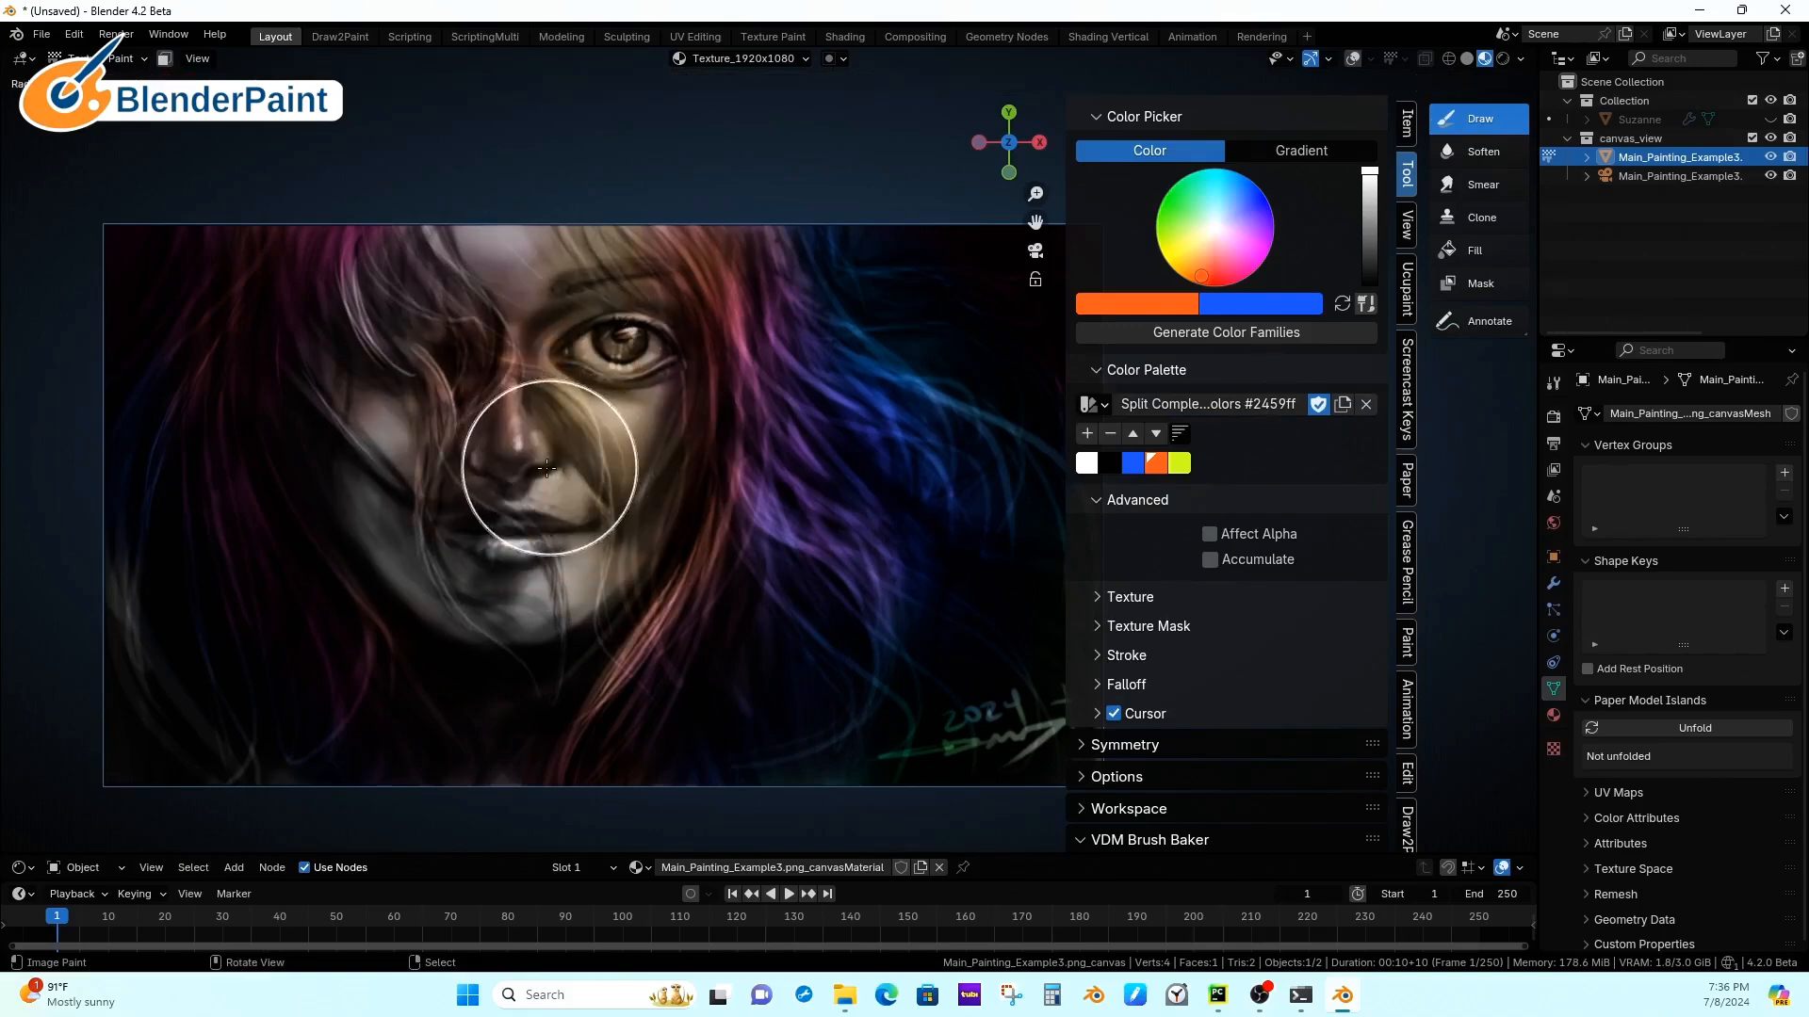
left_click(592, 466)
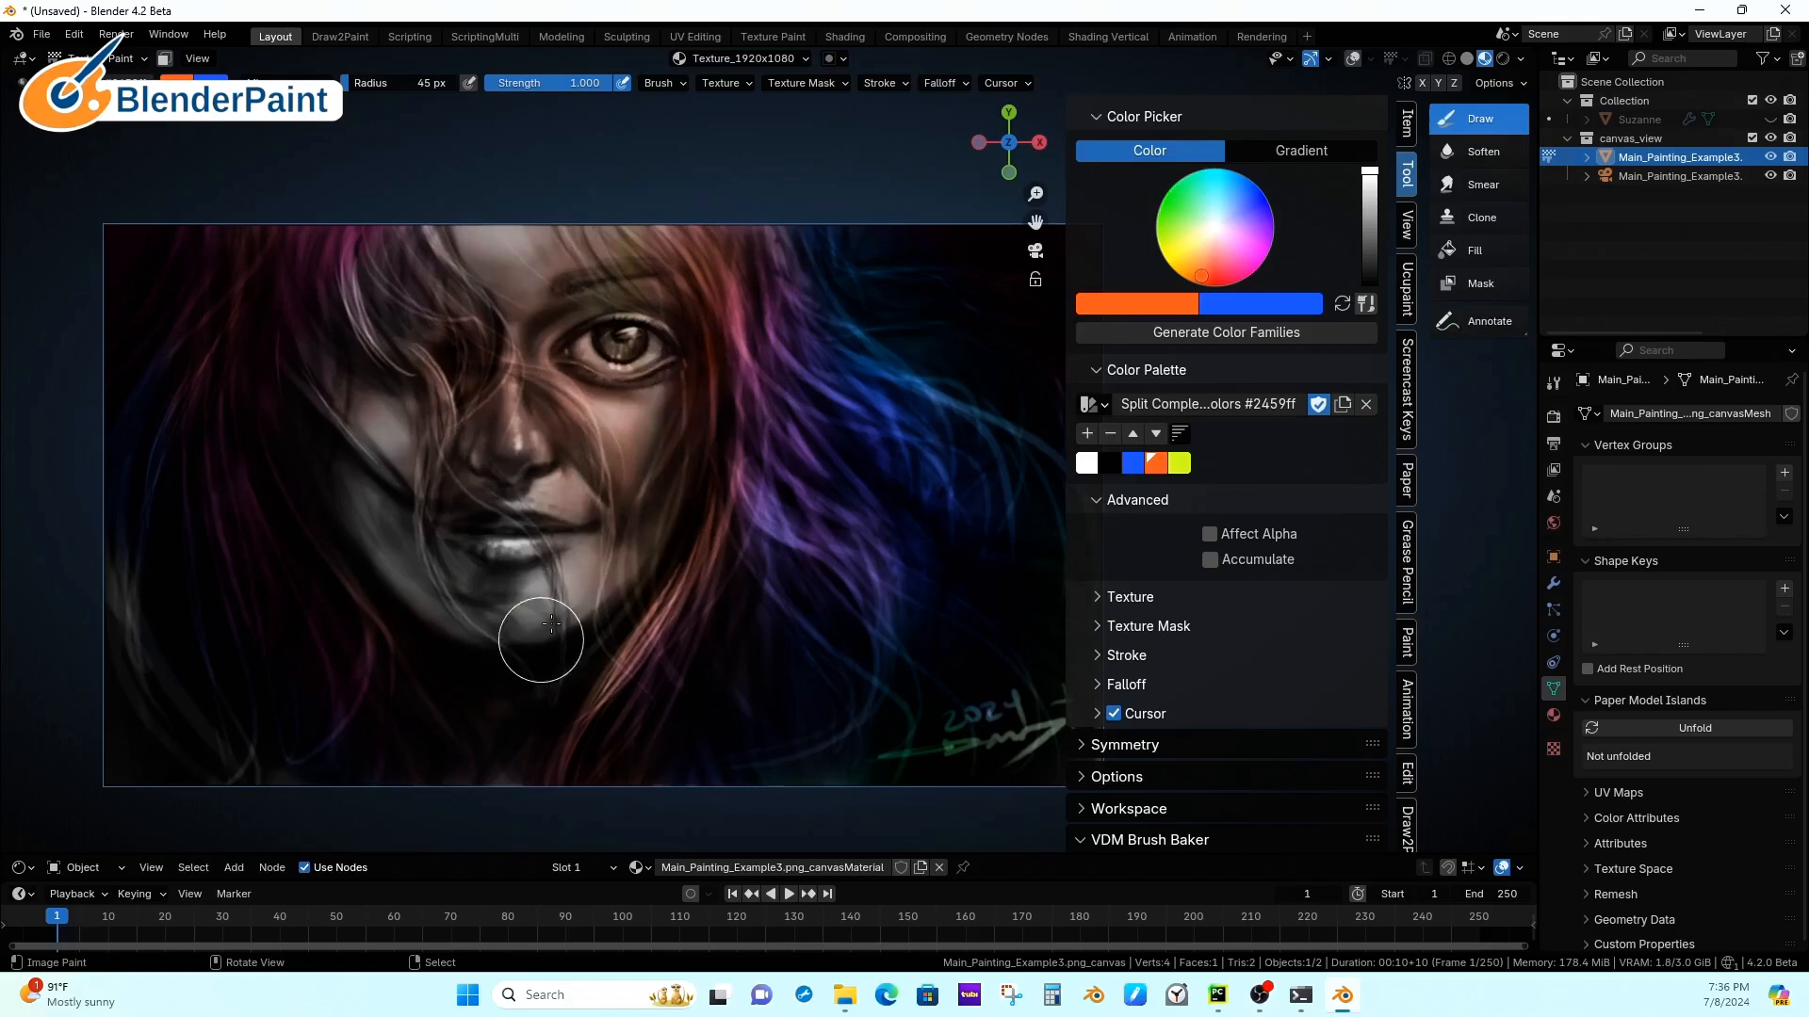
scroll(753, 560, "down", 2)
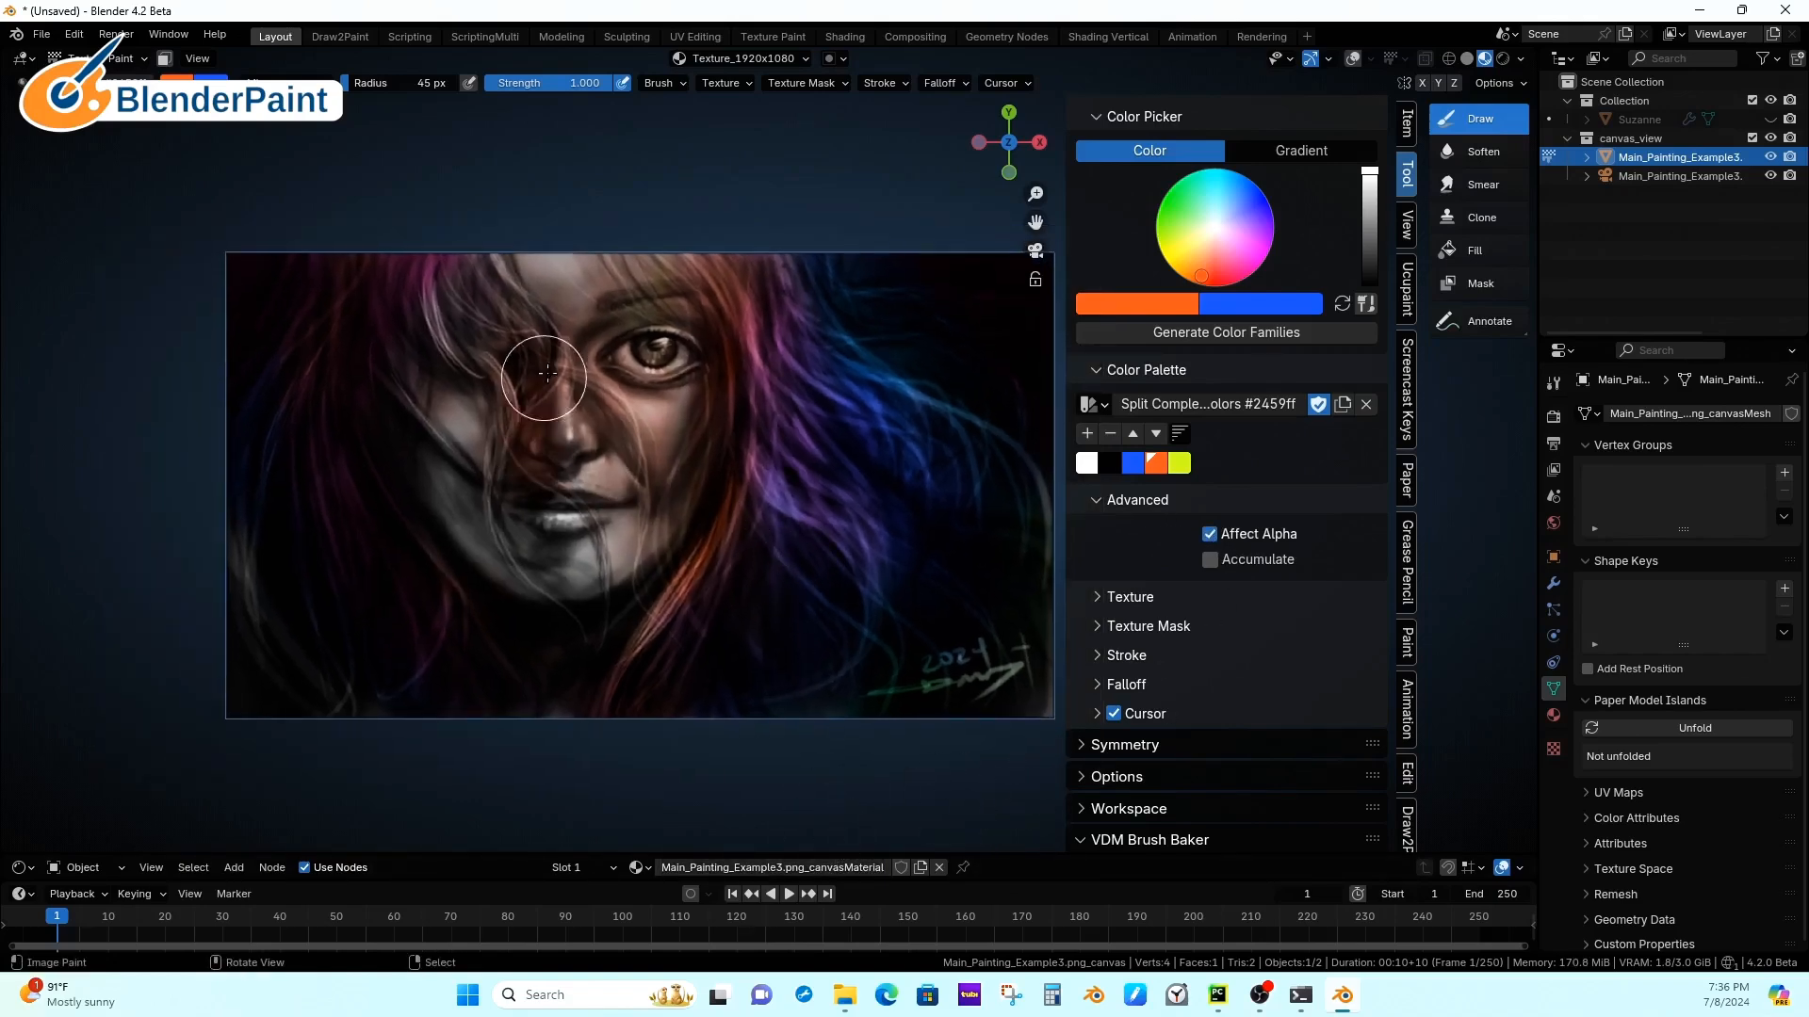
mouse_move(561, 376)
left_mouse_down()
mouse_move(456, 324)
mouse_move(565, 565)
mouse_move(520, 253)
mouse_move(512, 404)
mouse_move(594, 590)
mouse_move(659, 598)
left_mouse_up()
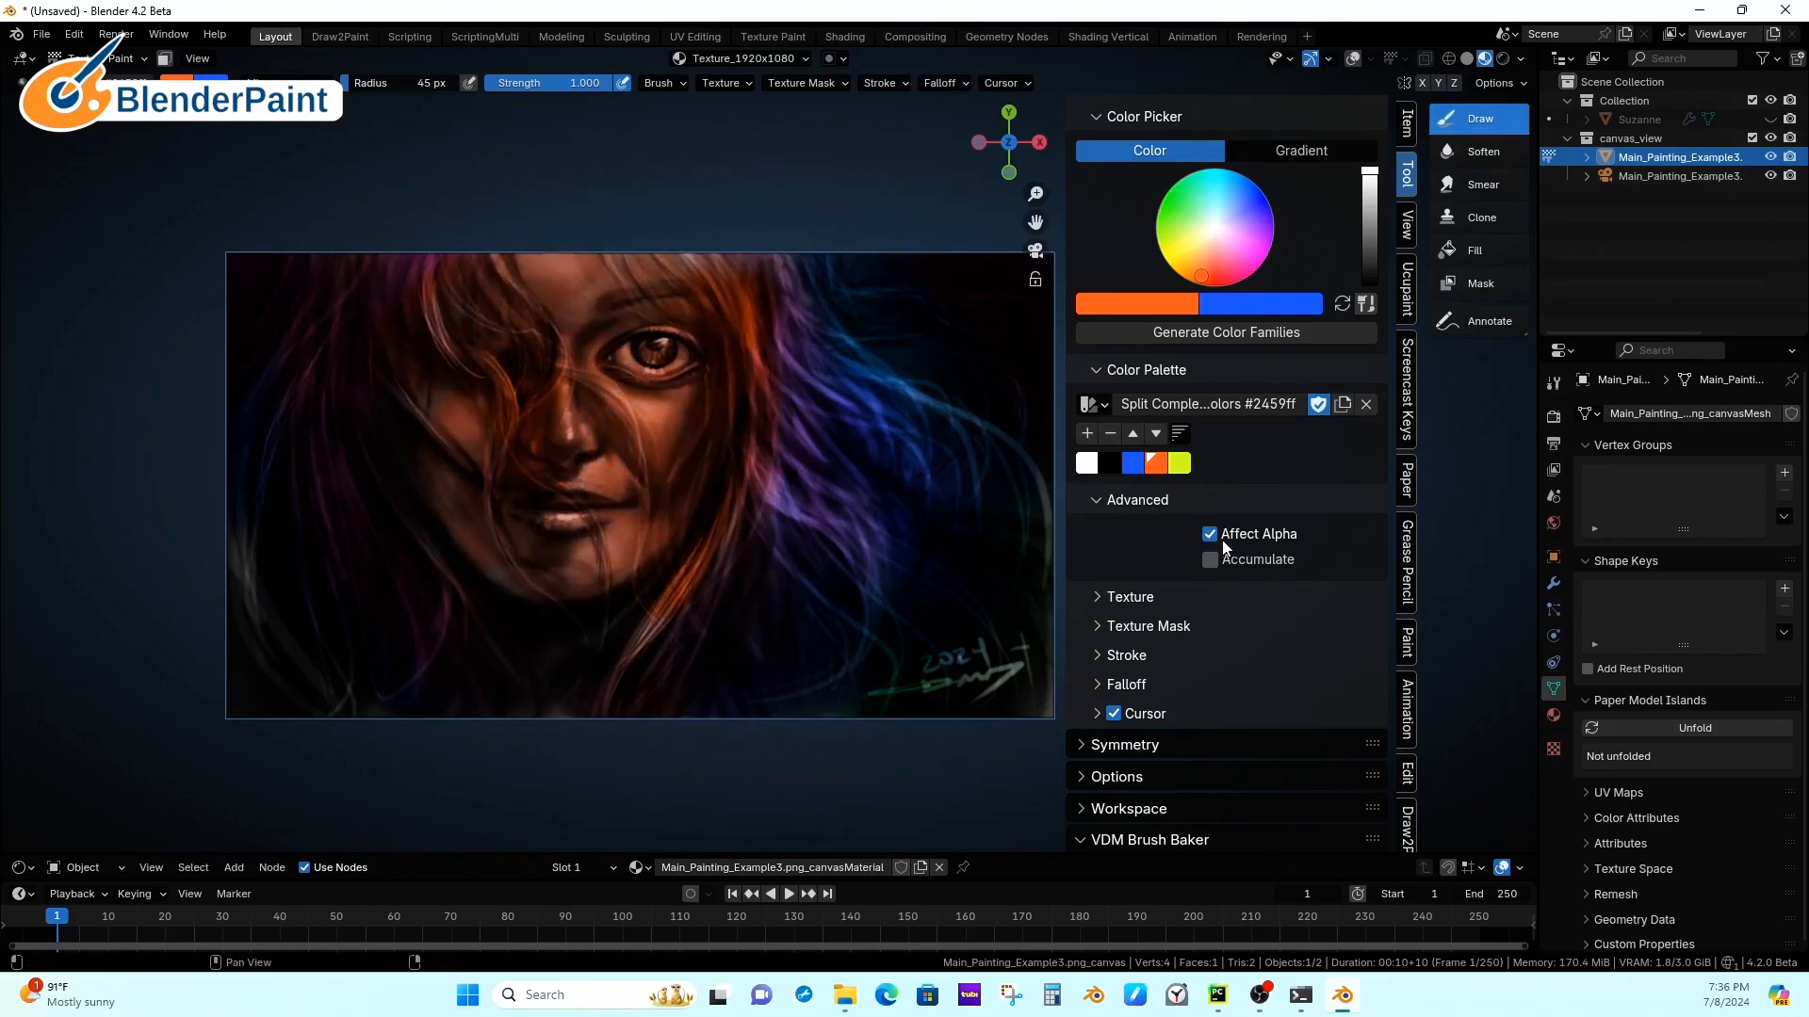
Step: Using a 152 px brush at 0.503 strength, paint the hair on the signature side yellow-green and the opposite side blue
left_click(1185, 466)
key("f")
left_click(993, 517)
key("shift+f")
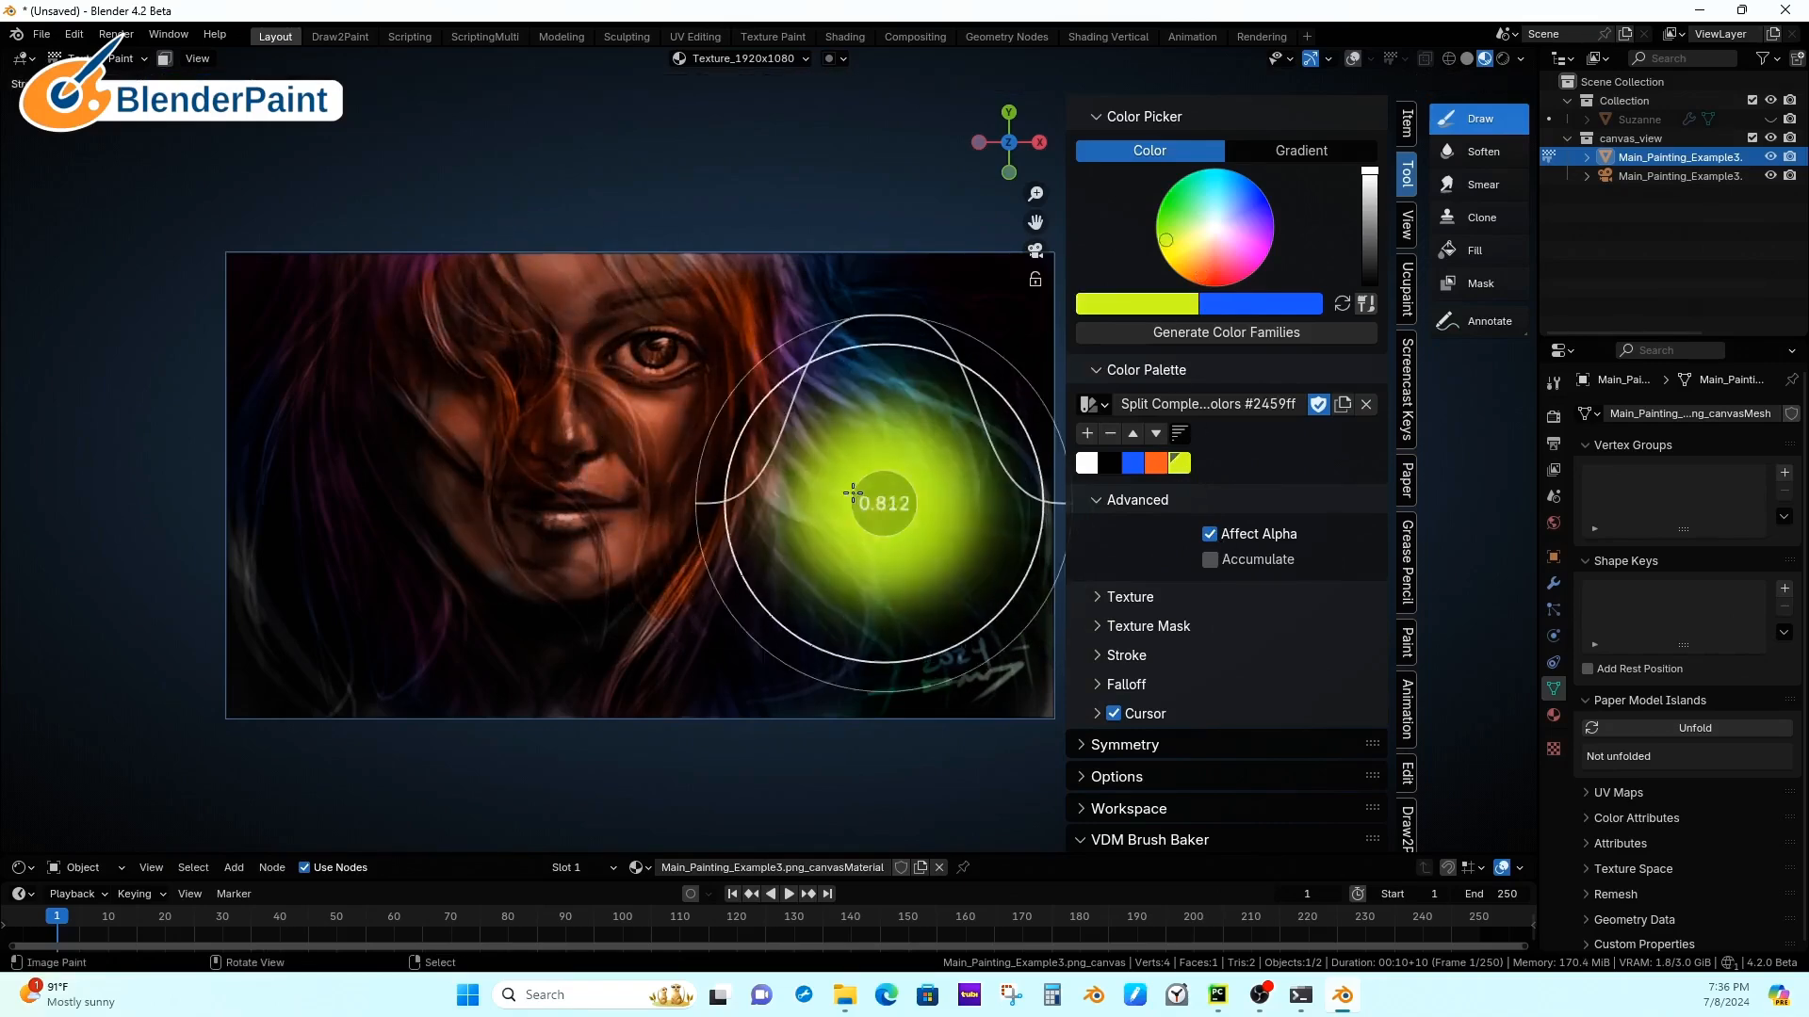
left_click(933, 541)
mouse_move(759, 267)
left_mouse_down()
mouse_move(751, 697)
mouse_move(969, 704)
left_mouse_up()
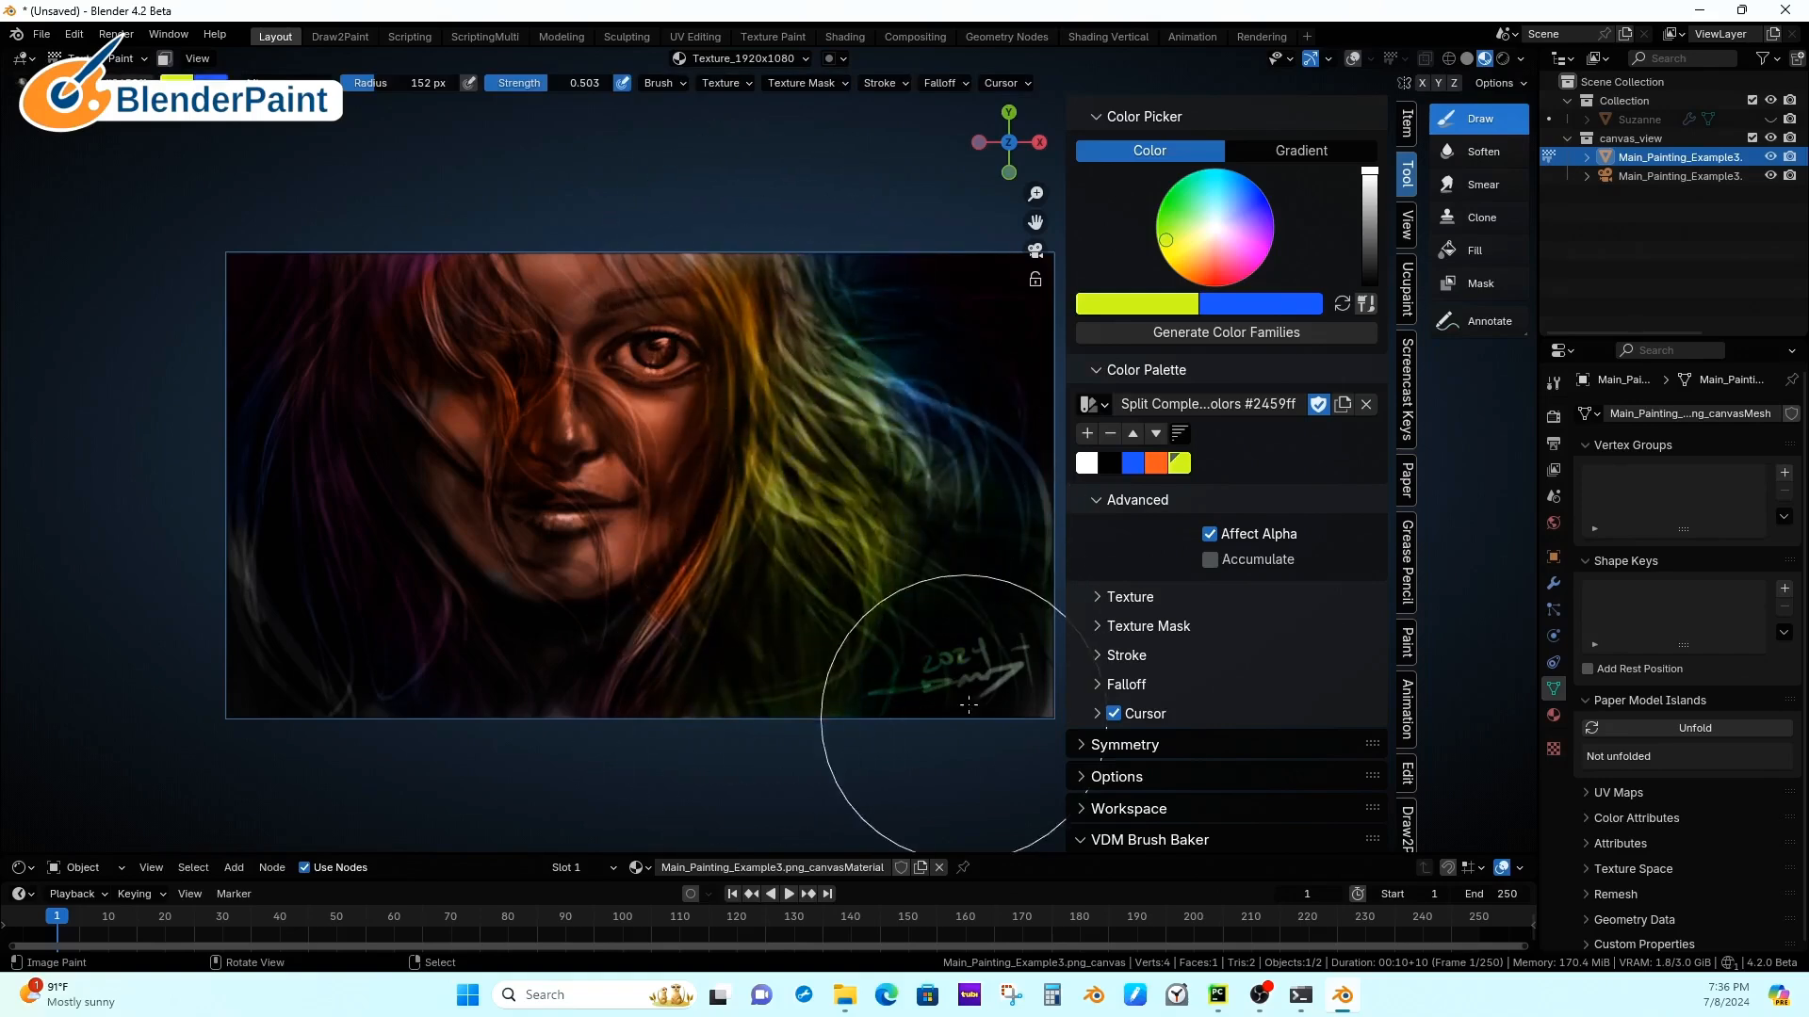
left_click(1138, 471)
mouse_move(342, 552)
left_mouse_down()
mouse_move(323, 327)
mouse_move(395, 674)
mouse_move(551, 228)
left_mouse_up()
Step: Load the Tetradic Colors #2459ff palette again, painting yellow over the face and nearby hair and green over the outer hair on both sides
left_click(1093, 404)
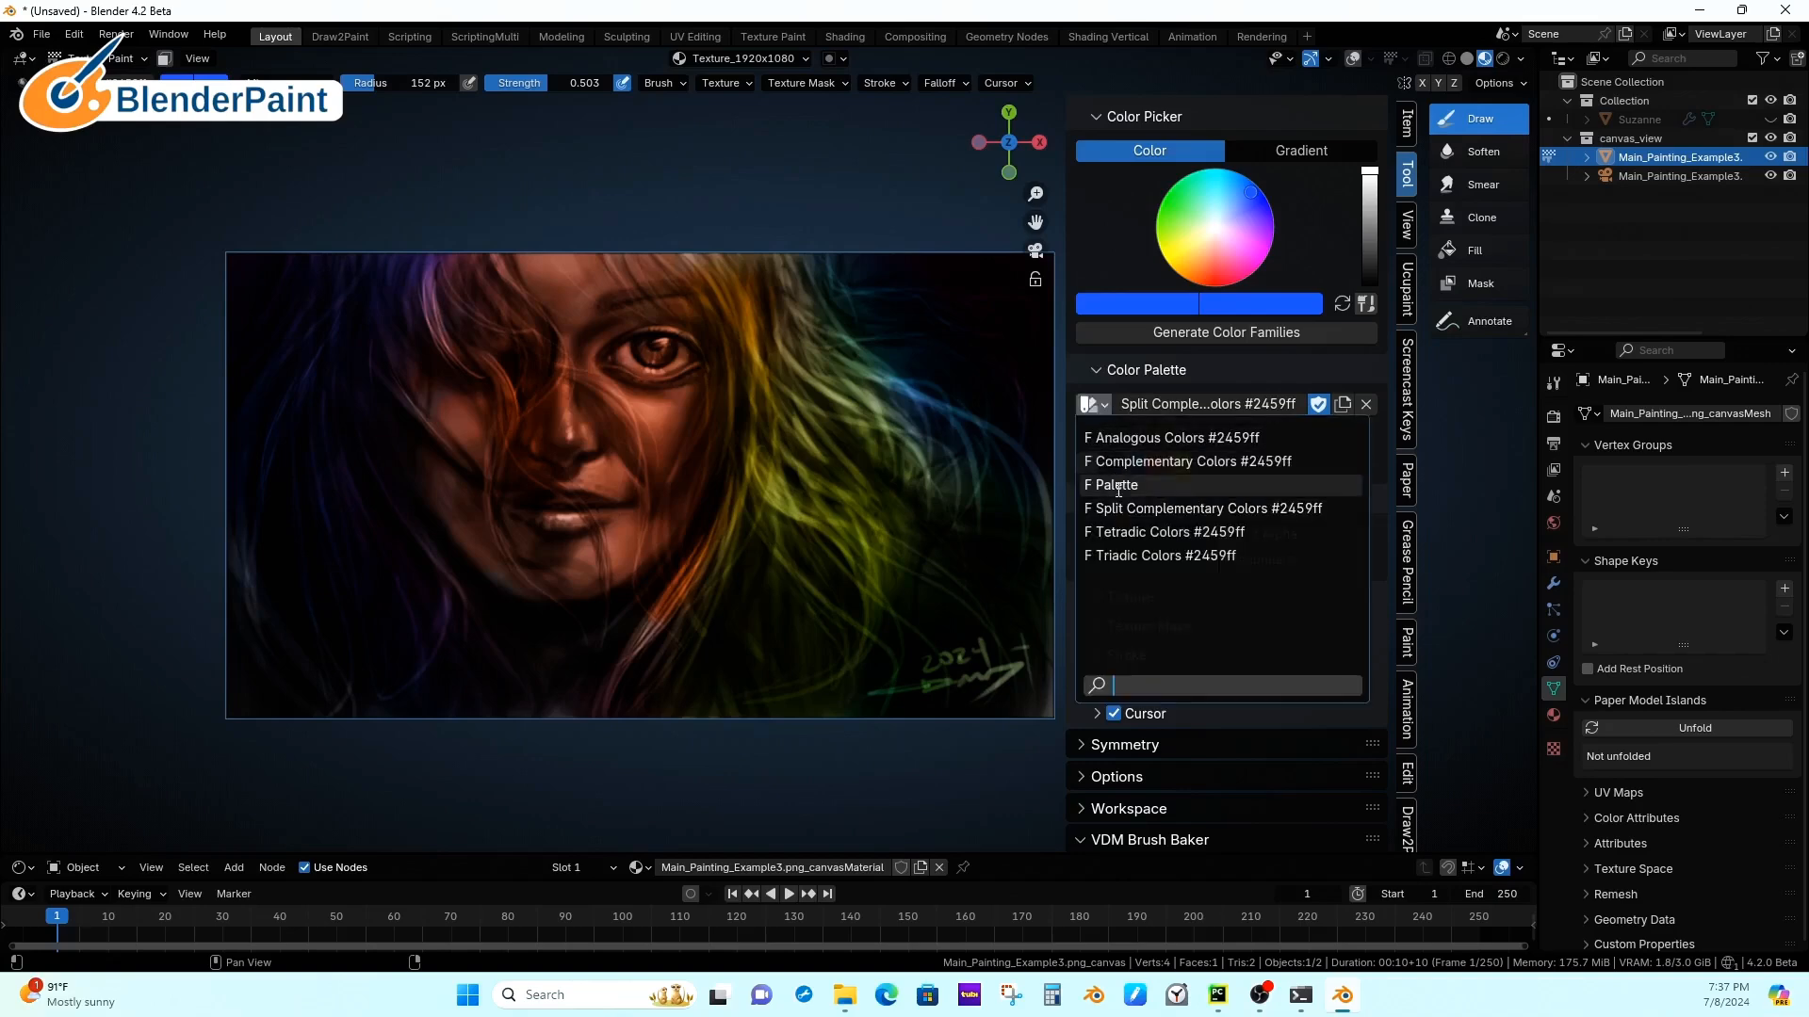
left_click(1126, 447)
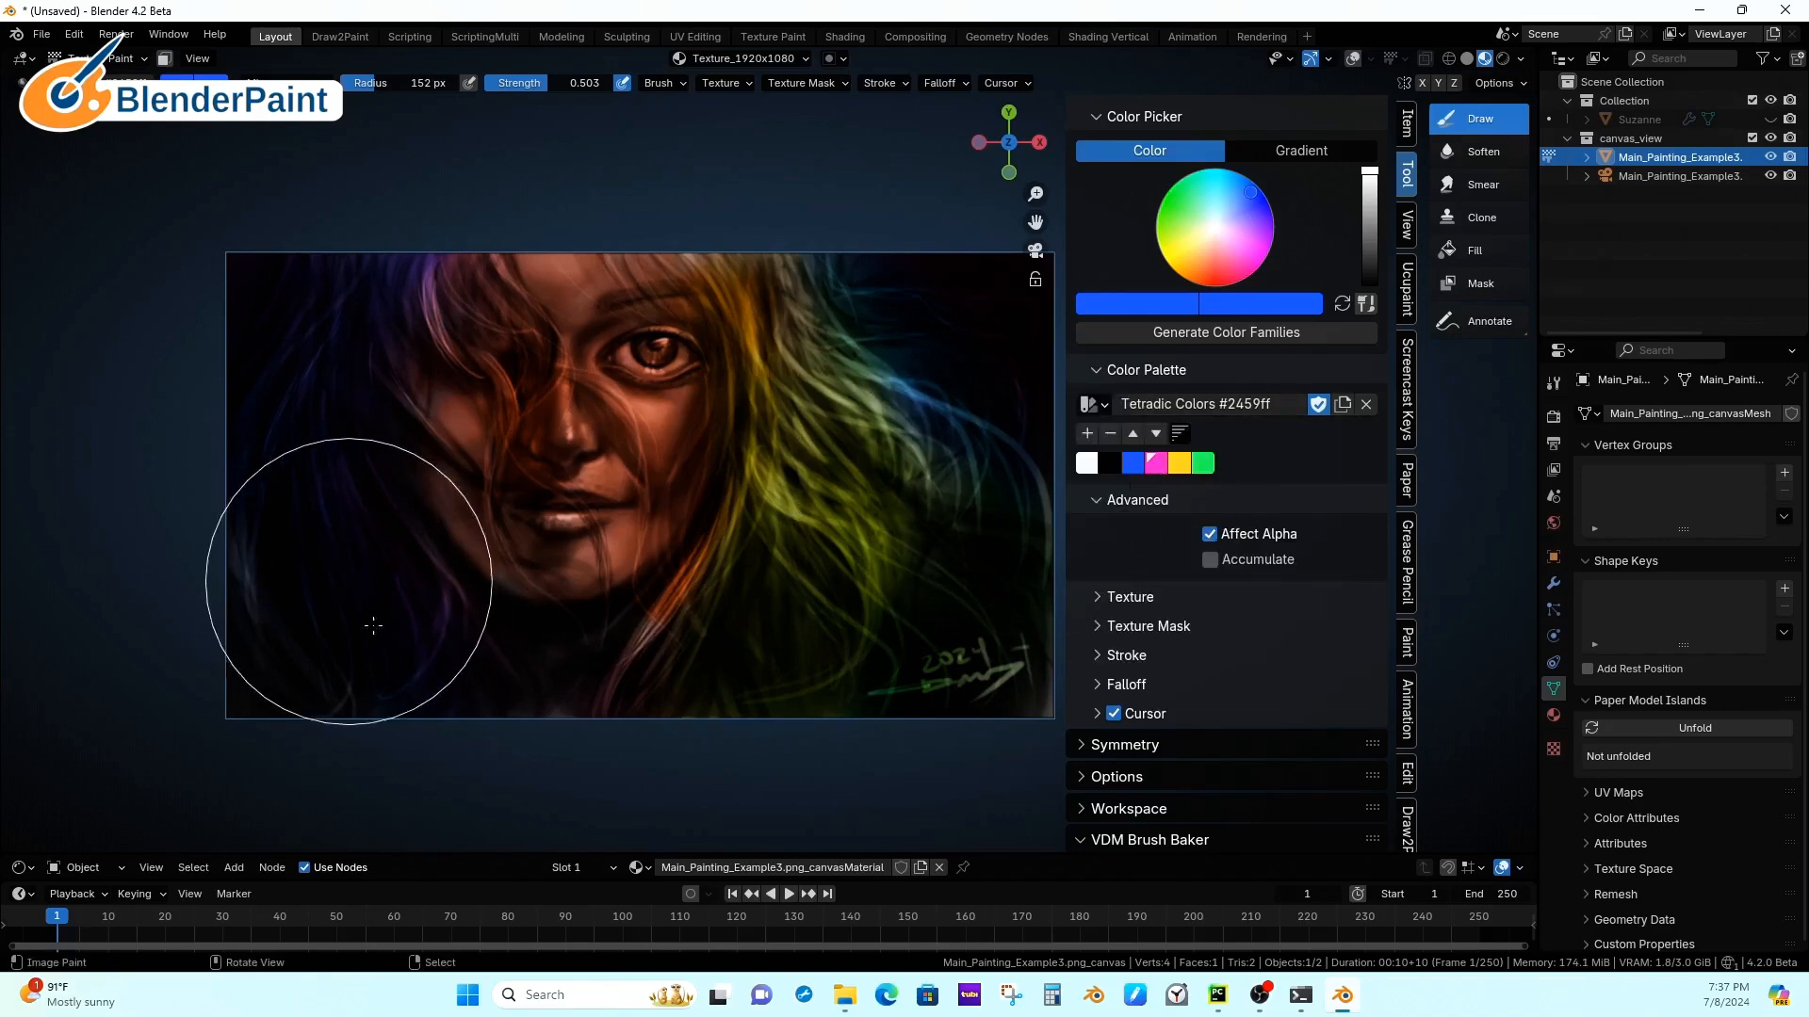
left_click(1179, 463)
mouse_move(809, 454)
left_mouse_down()
mouse_move(695, 654)
mouse_move(759, 646)
mouse_move(687, 598)
mouse_move(680, 320)
left_mouse_up()
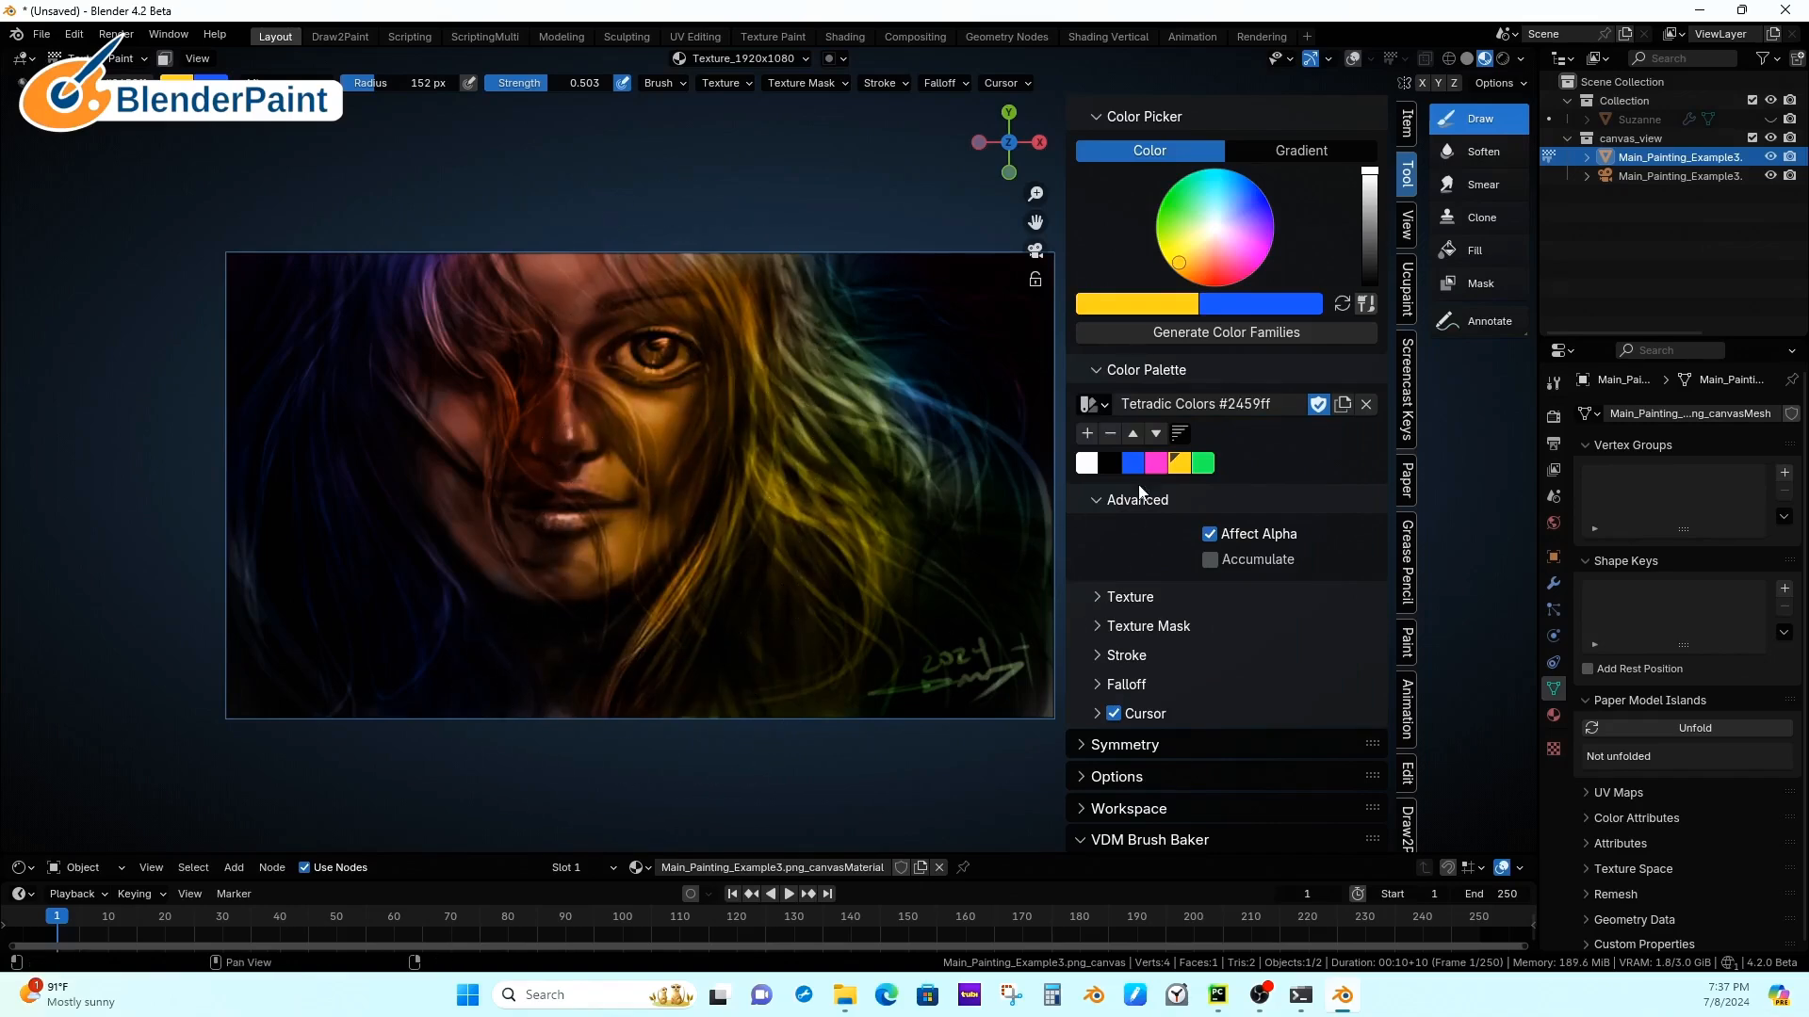
left_click(1202, 463)
mouse_move(971, 486)
left_mouse_down()
mouse_move(804, 253)
mouse_move(950, 512)
left_mouse_up()
scroll(951, 512, "up", 3)
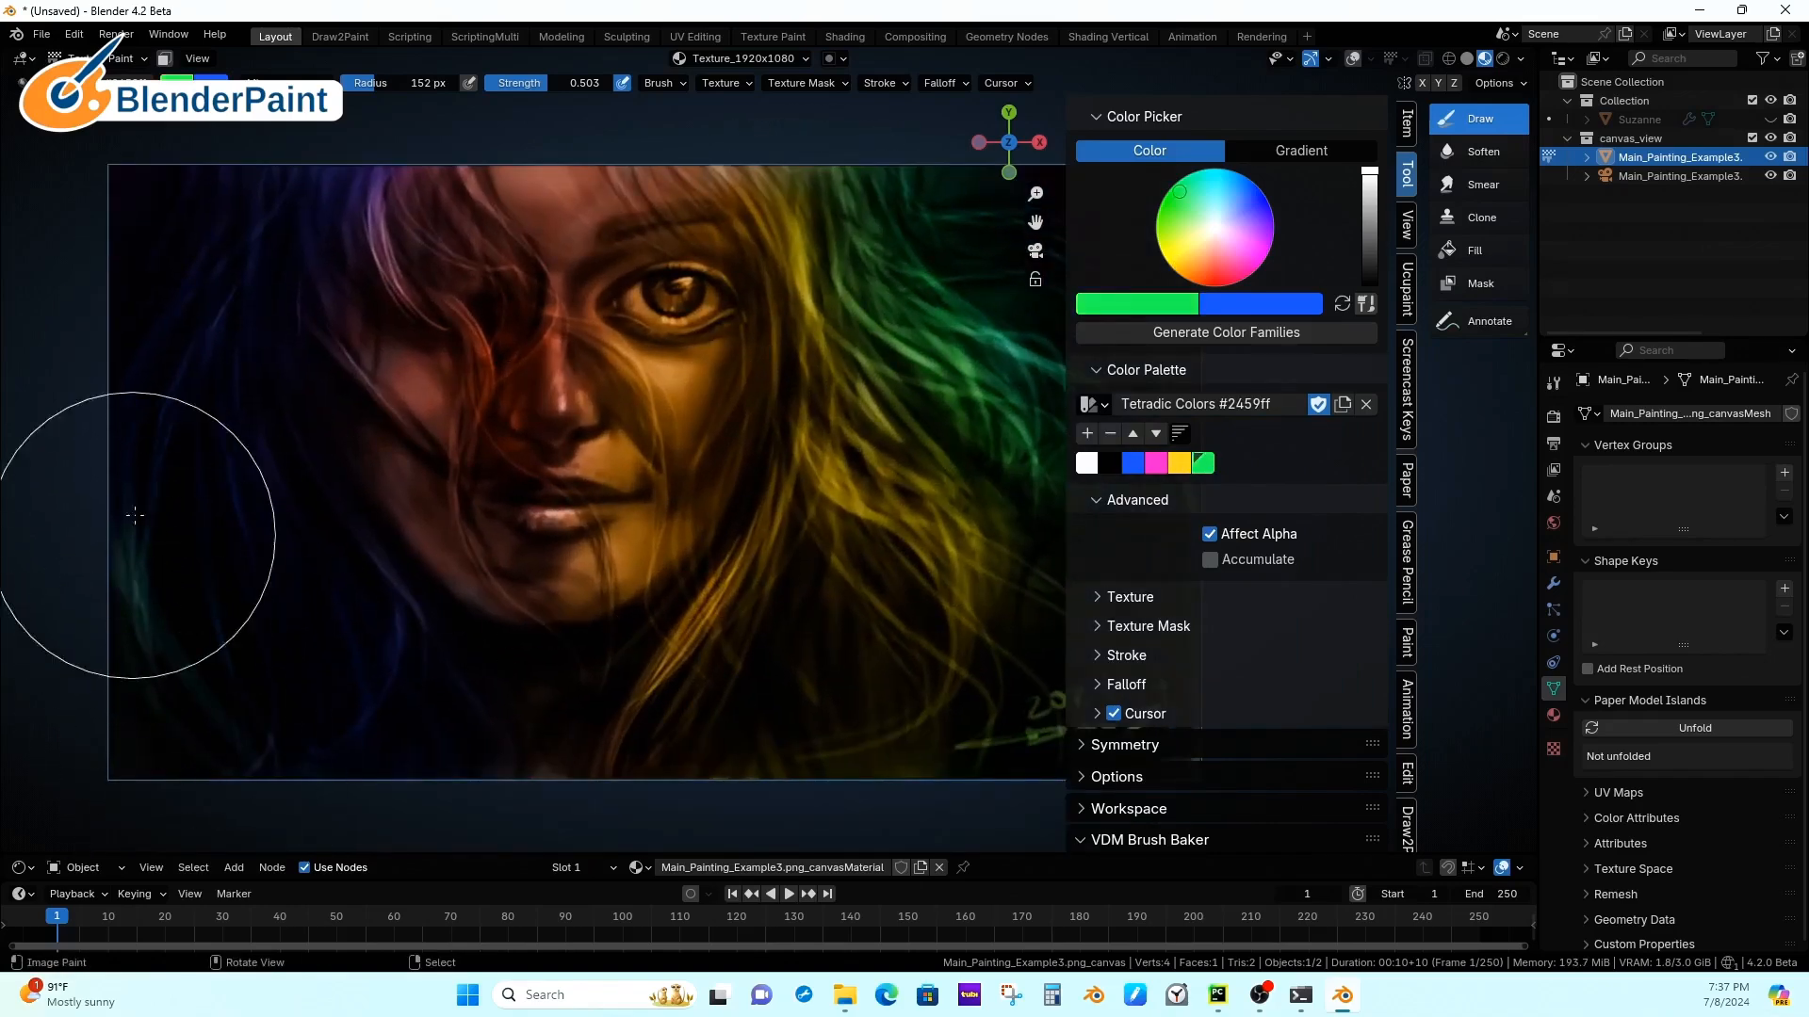
scroll(853, 592, "down", 2)
scroll(853, 592, "up", 1)
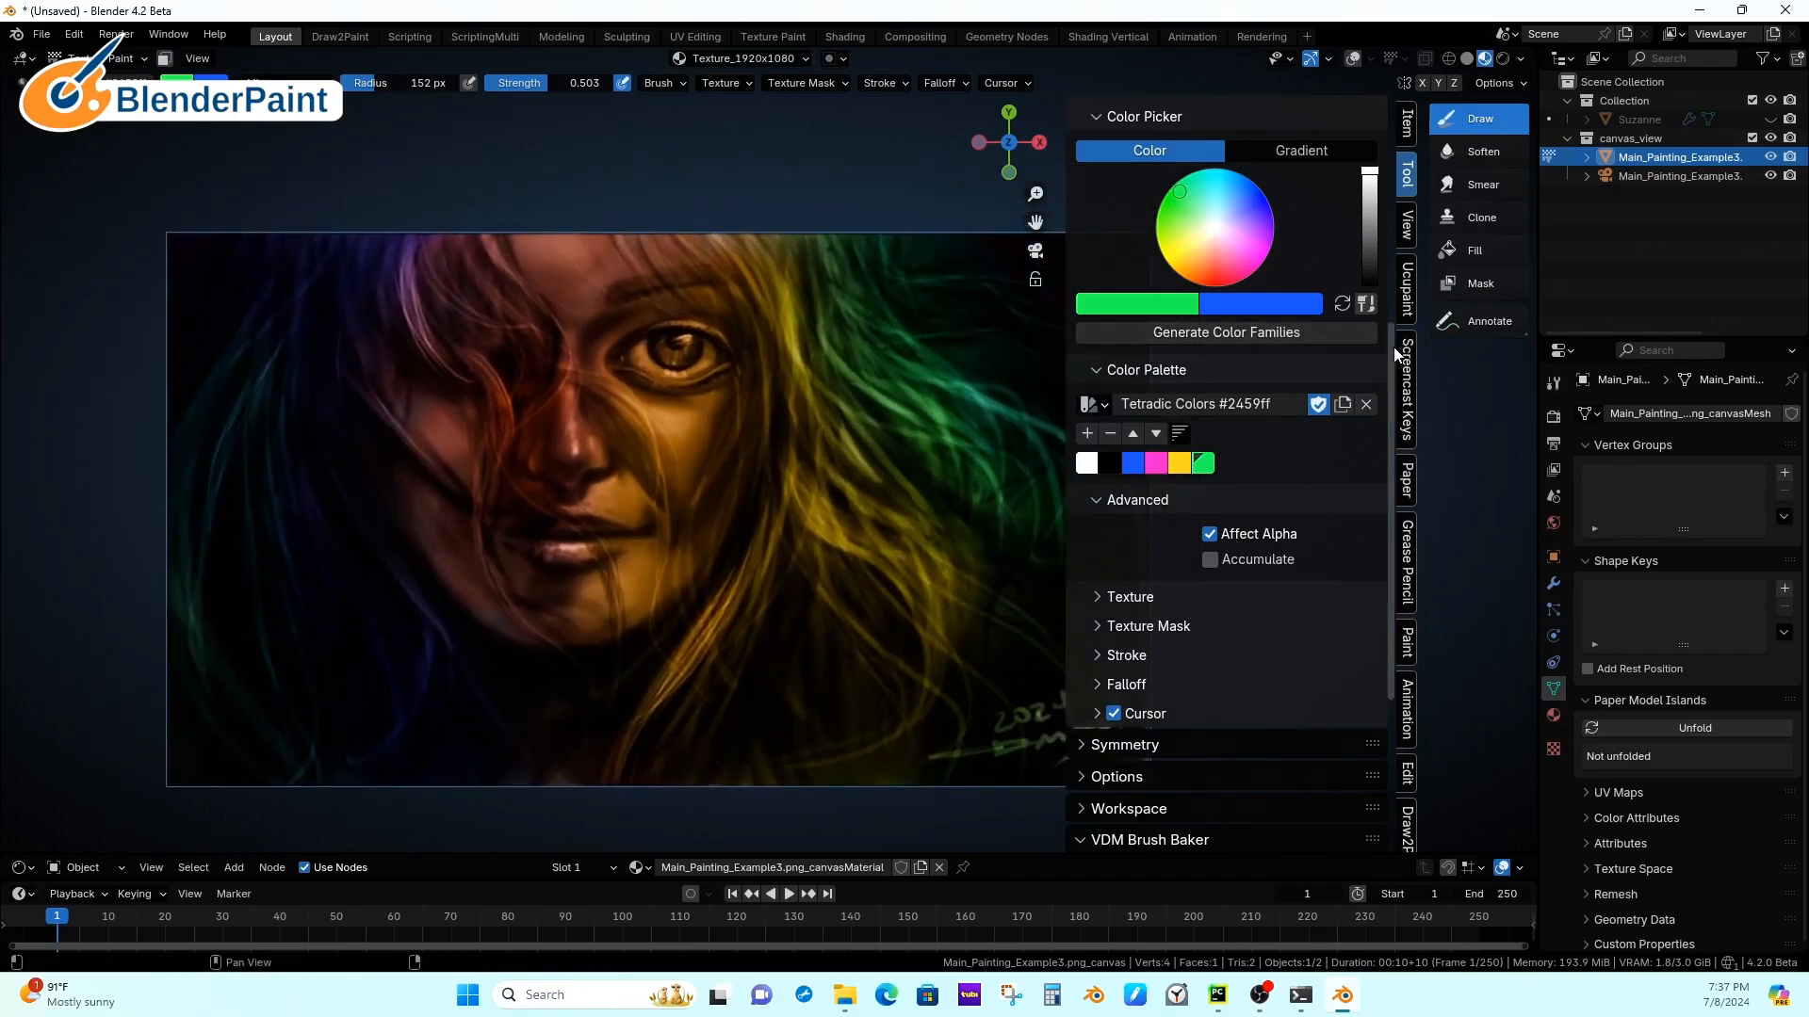
Step: Set the brush color to a darkened, muted golden yellow
scroll(1376, 245, "up", 5)
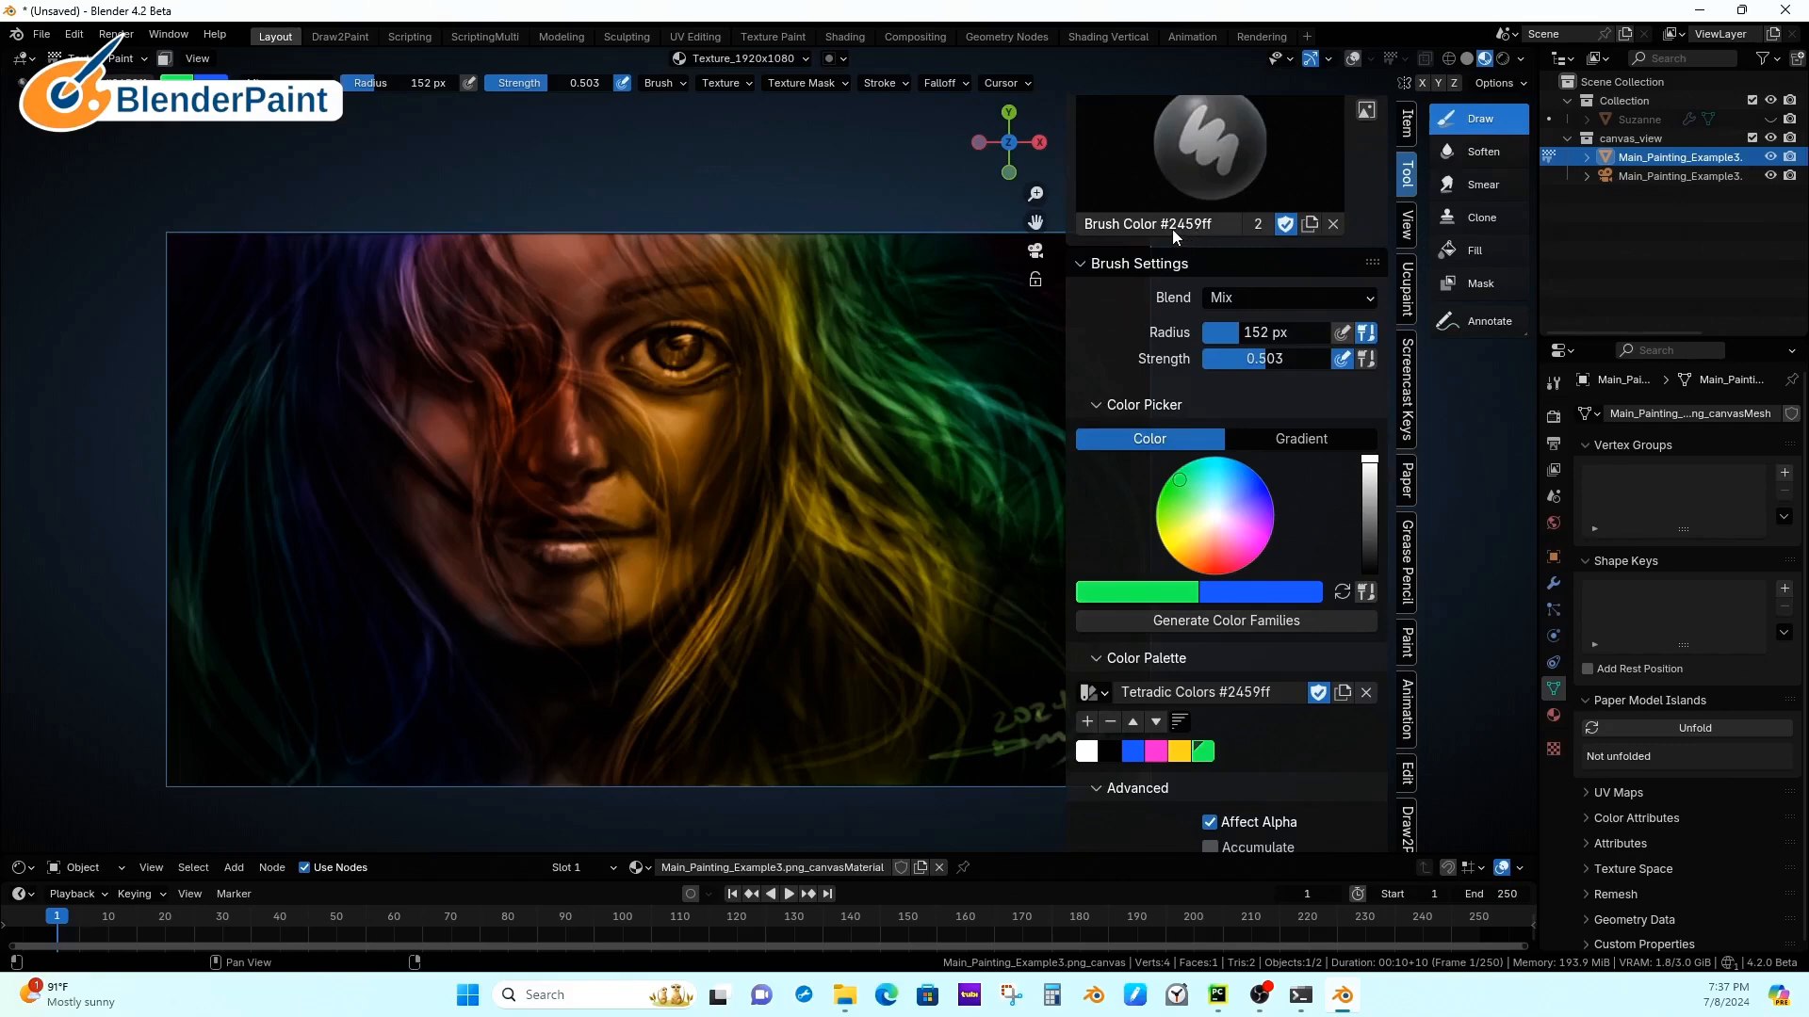
left_click(1093, 693)
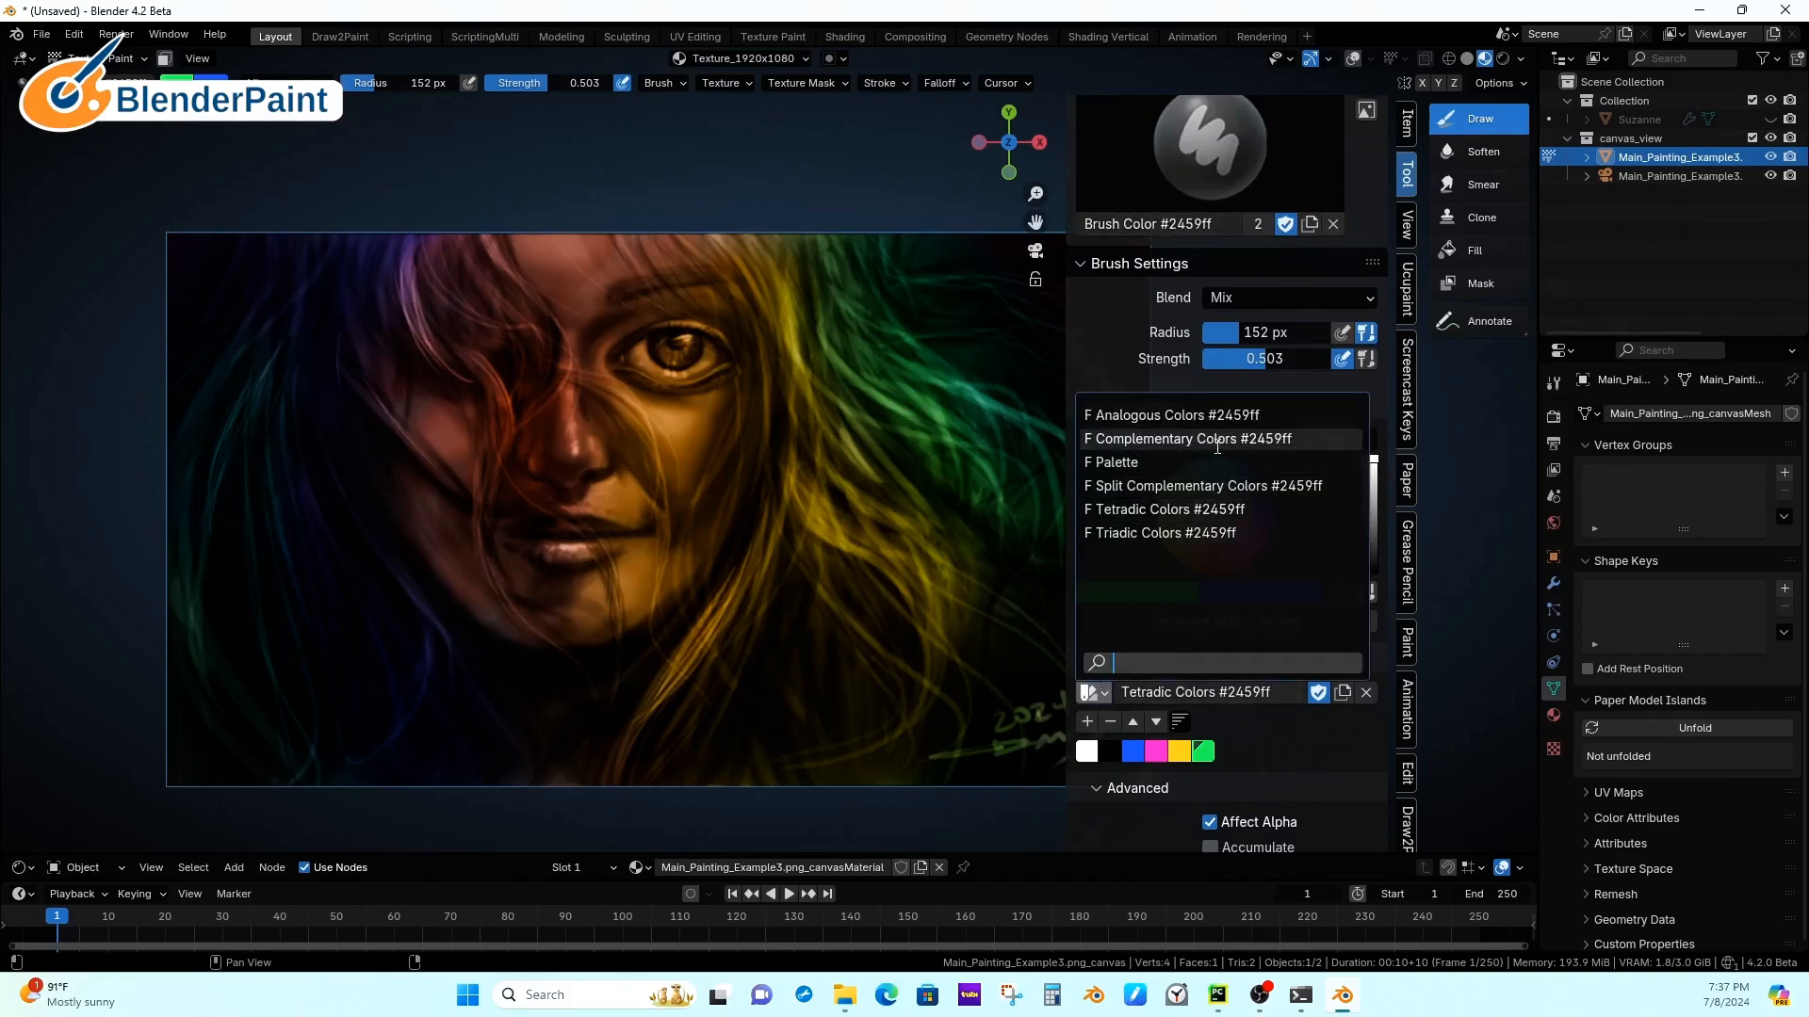
left_click(1231, 721)
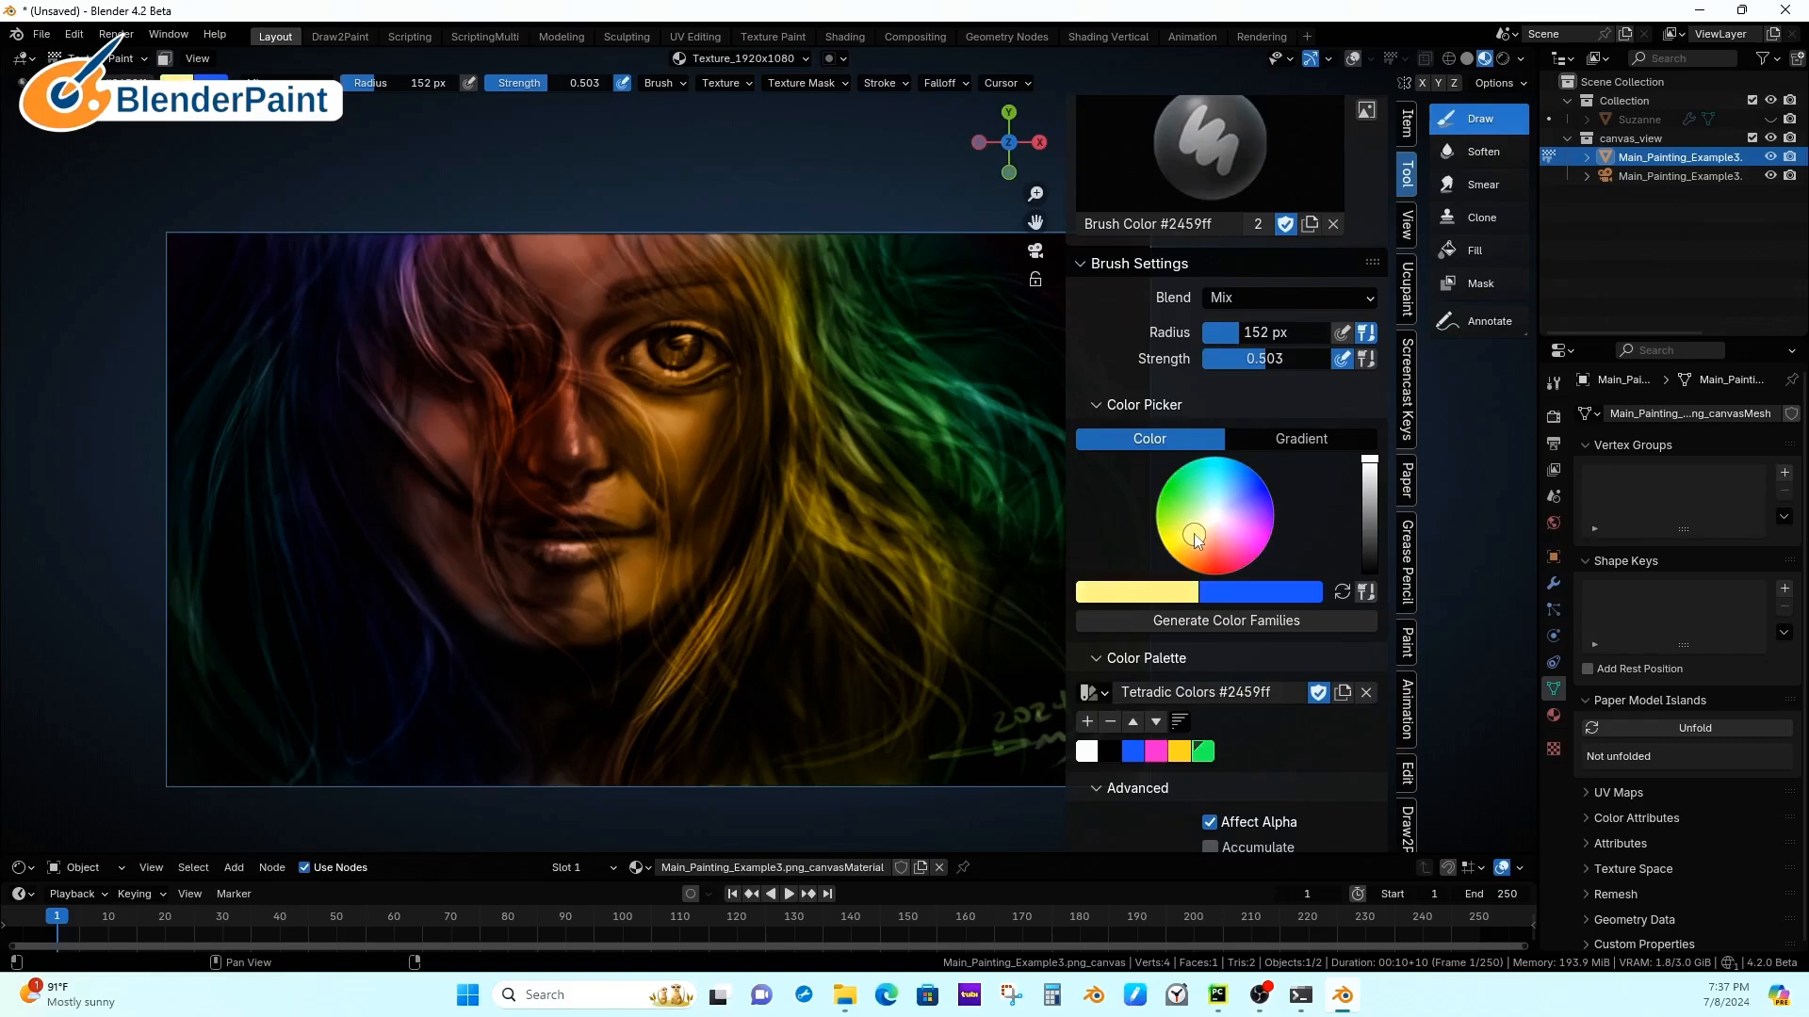
left_click_drag(1195, 534, 1192, 542)
left_click(1367, 491)
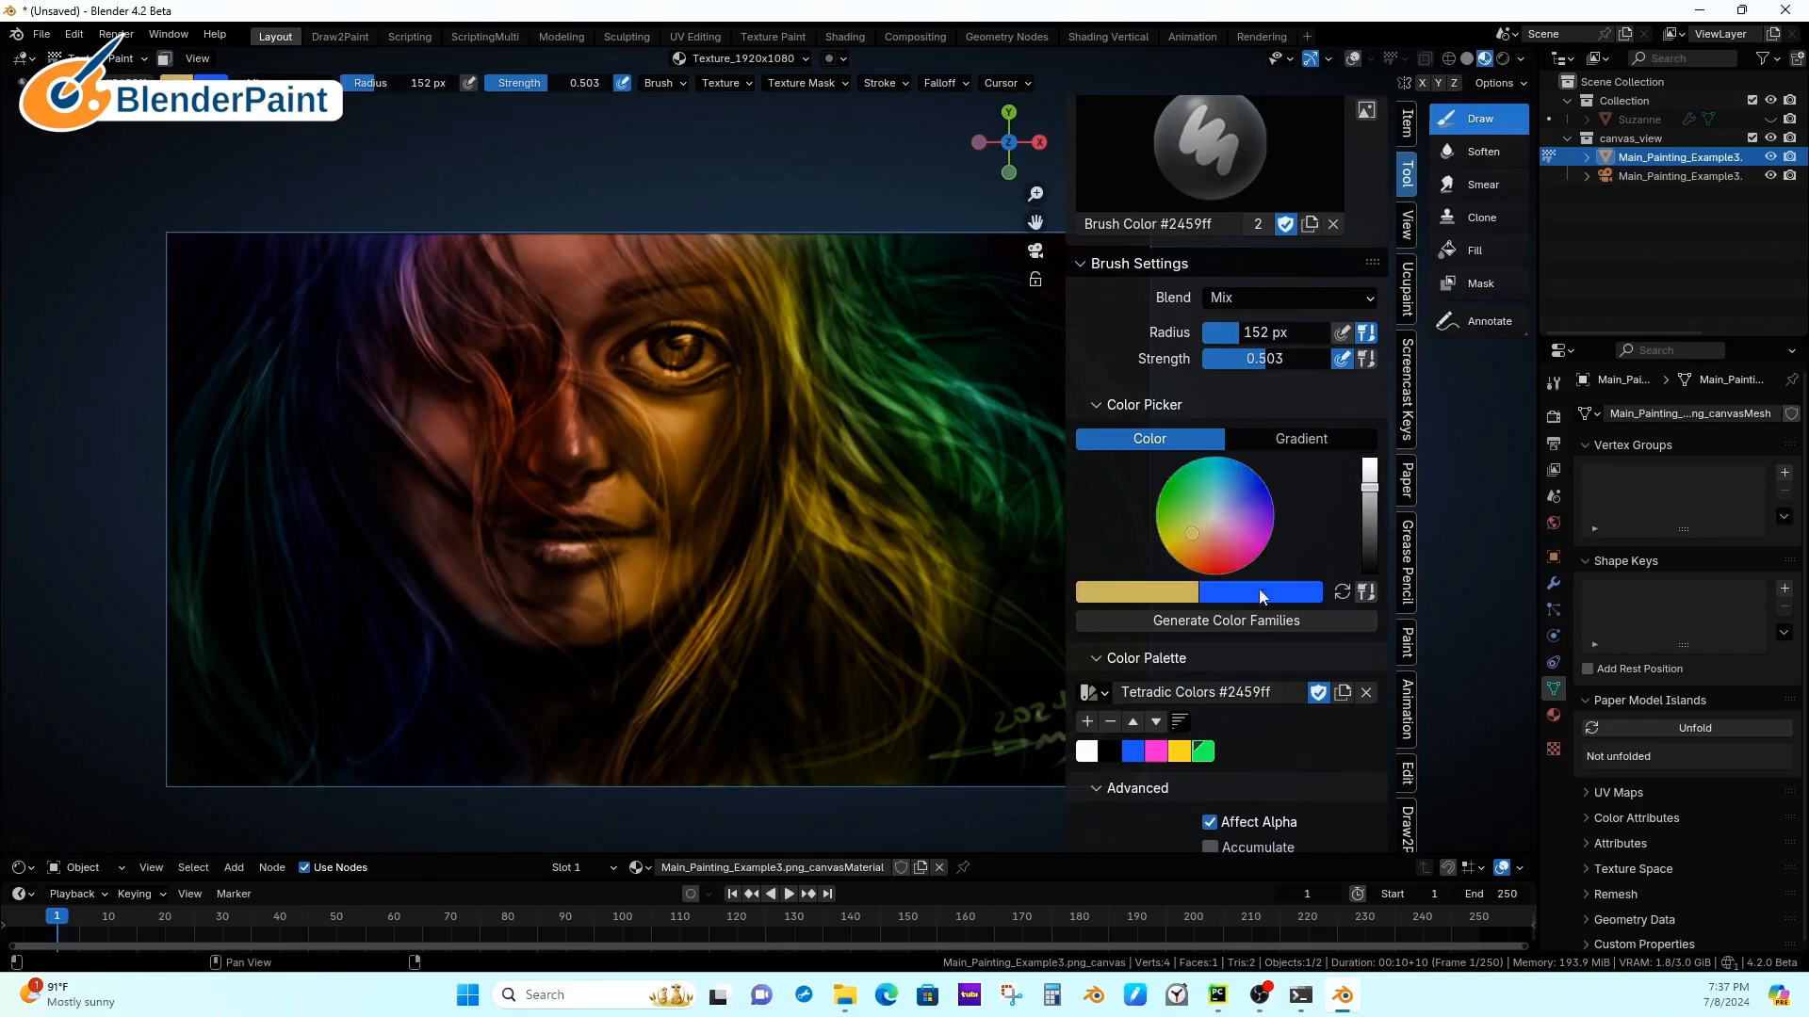
Step: Generate color families from the muted golden yellow brush color and load the Analogous Colors #bcb05f palette
left_click(1213, 621)
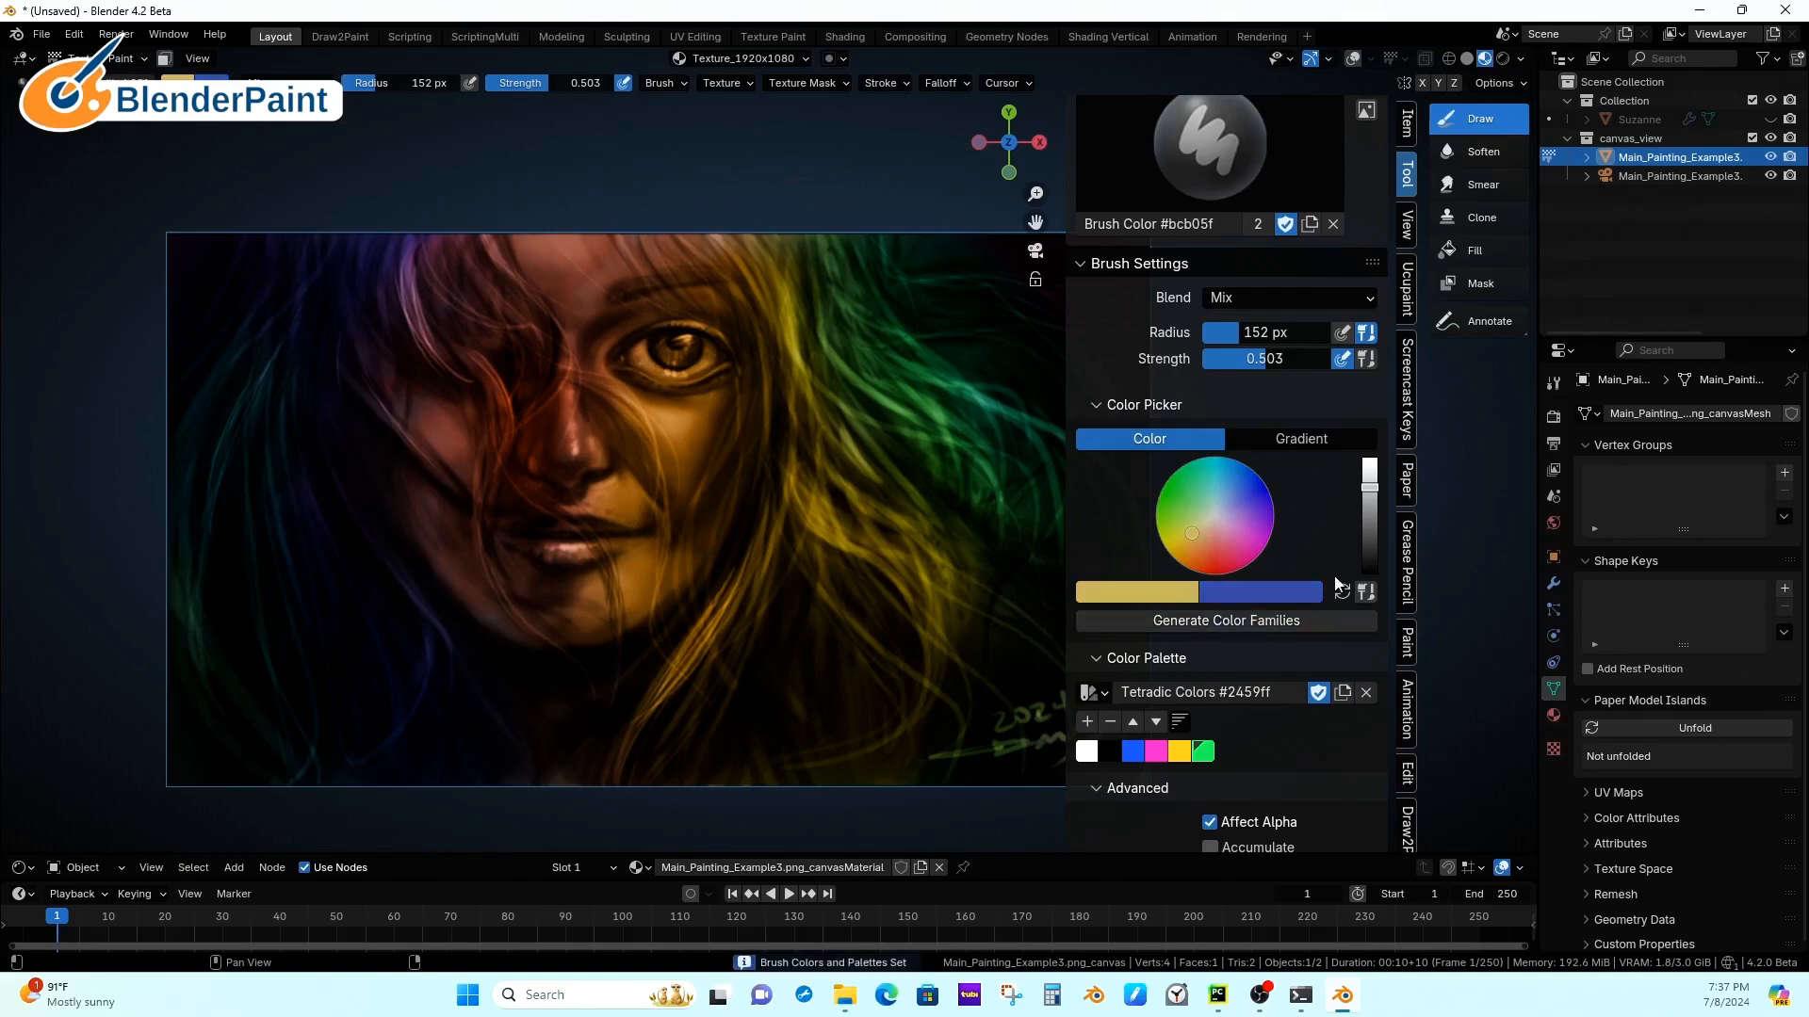
left_click_drag(1391, 497, 1385, 573)
left_click(1093, 529)
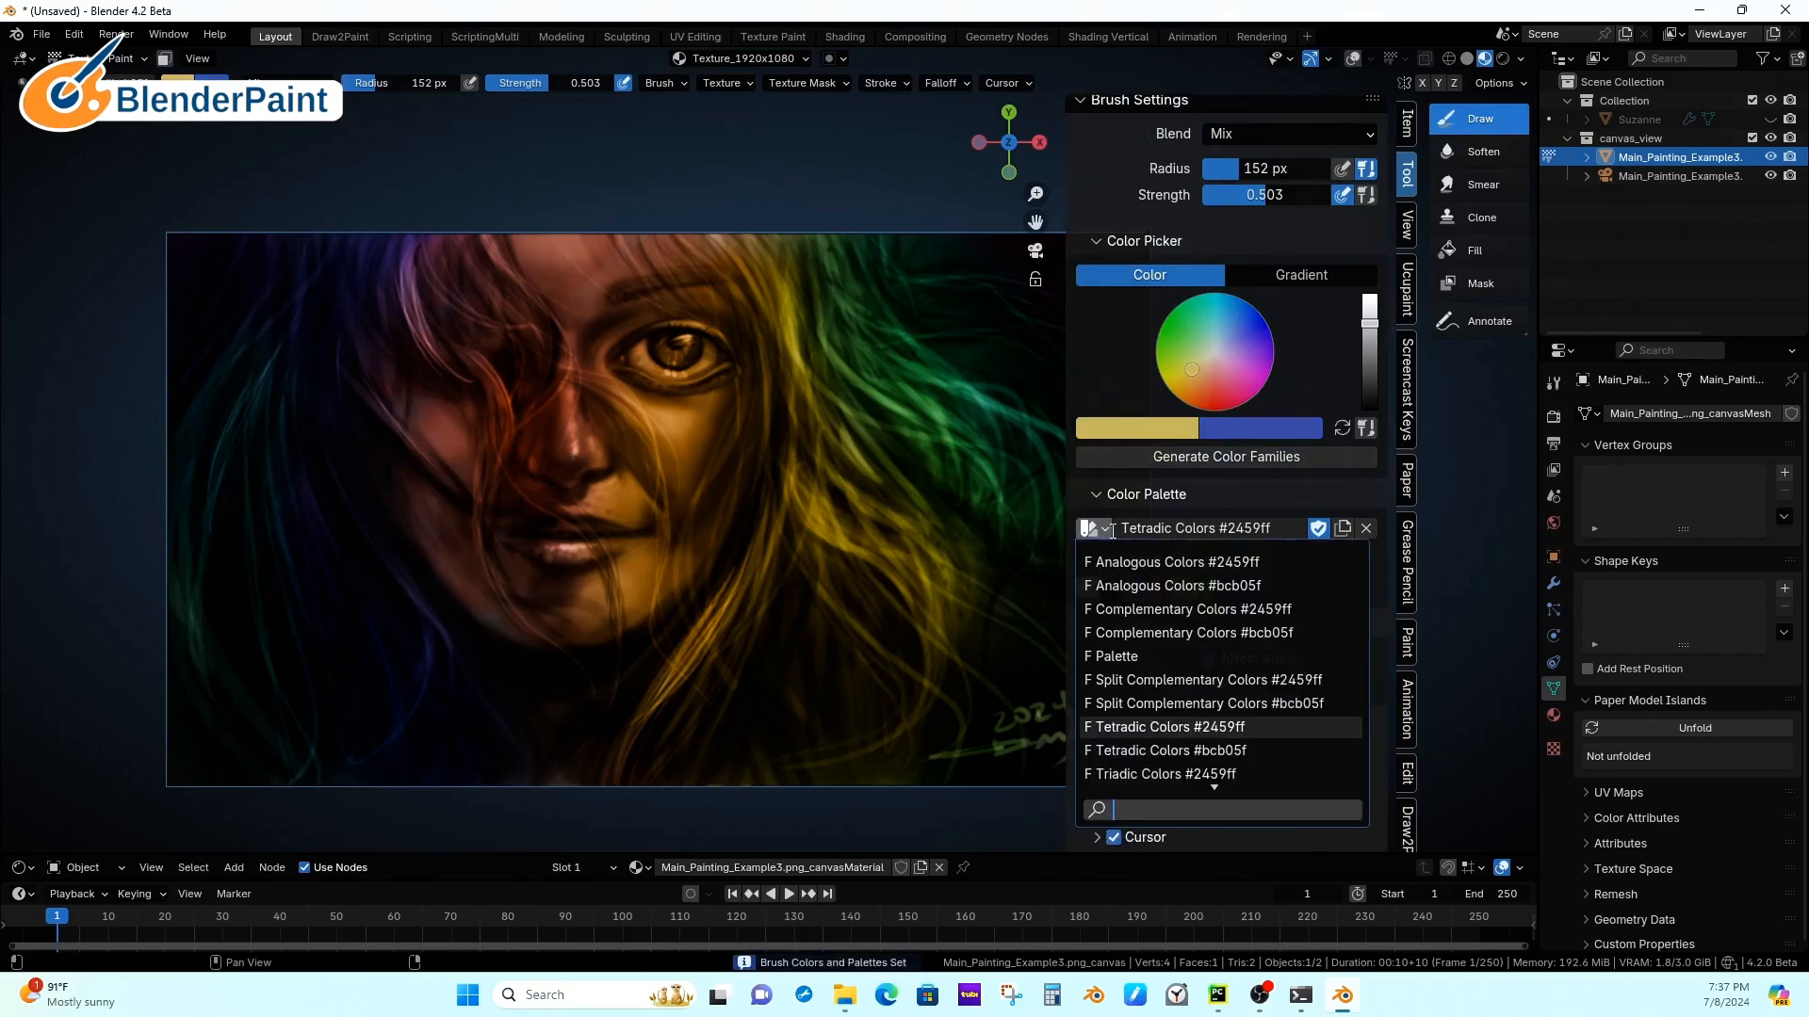
left_click(1129, 585)
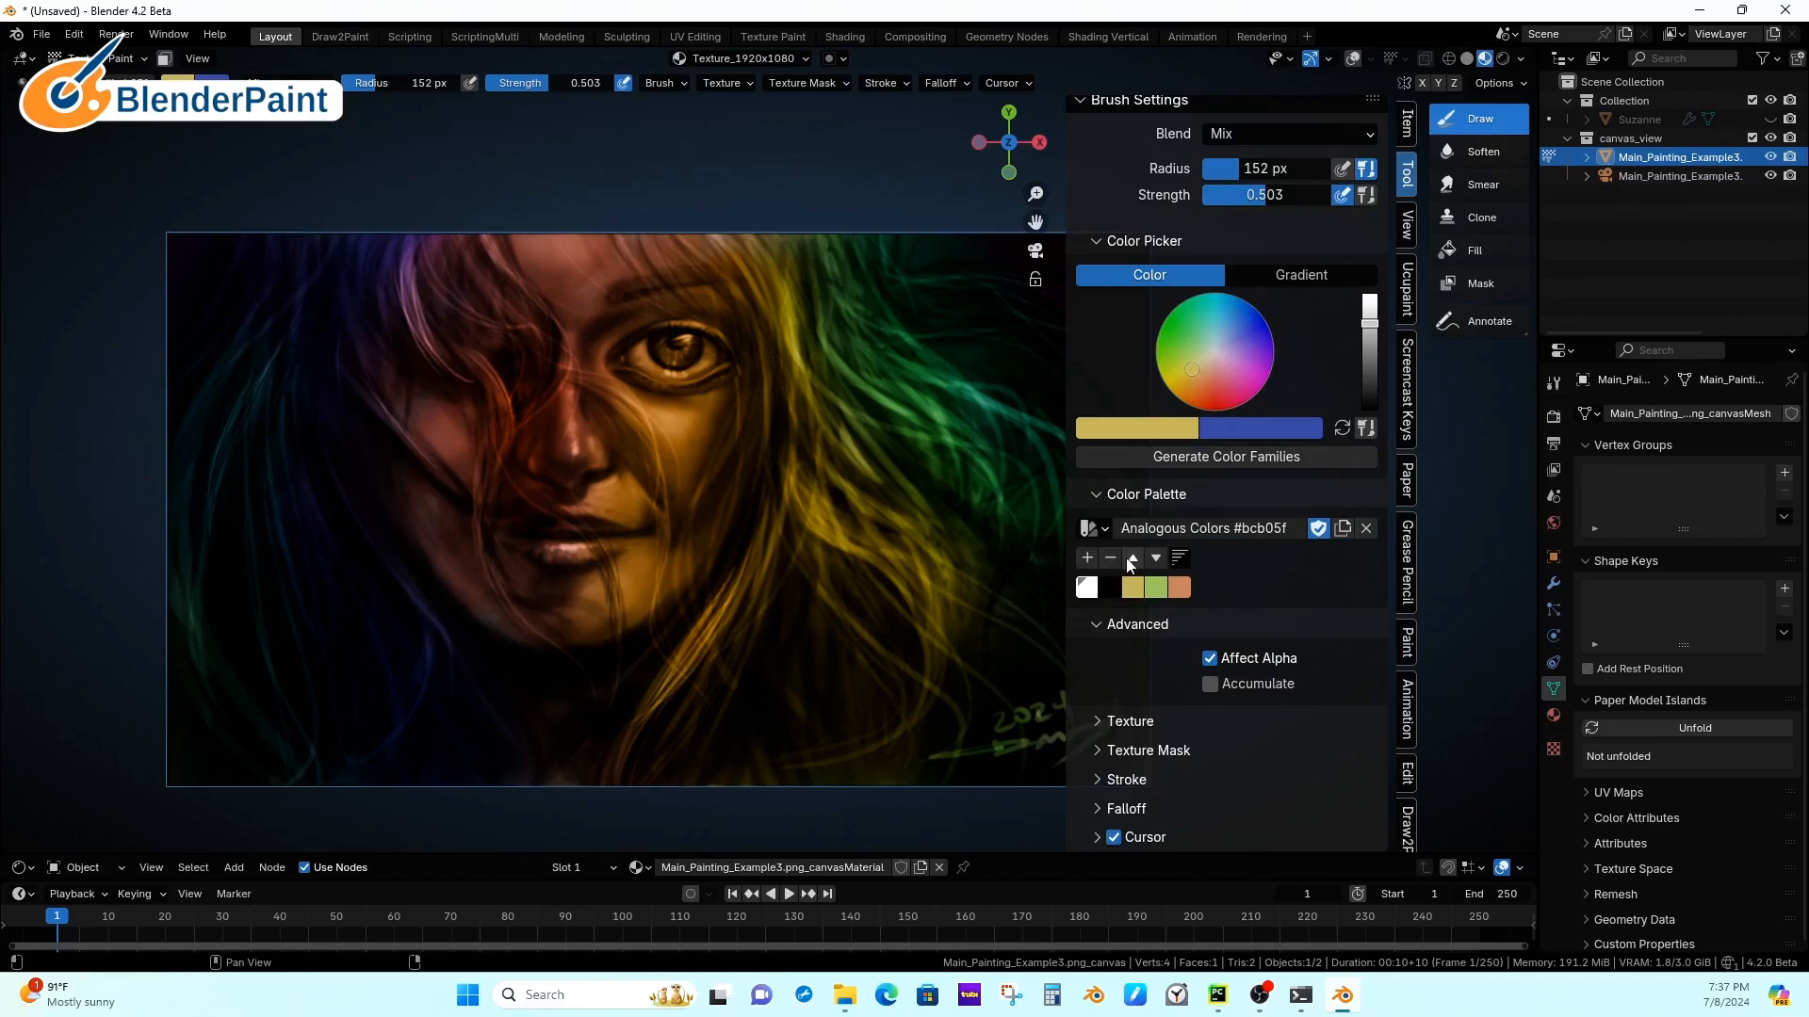
Step: Paint orange over the nose and mouth, then gold and yellow-green over the cheeks, chin and nearby hair, using the palette swatches
left_click(1179, 591)
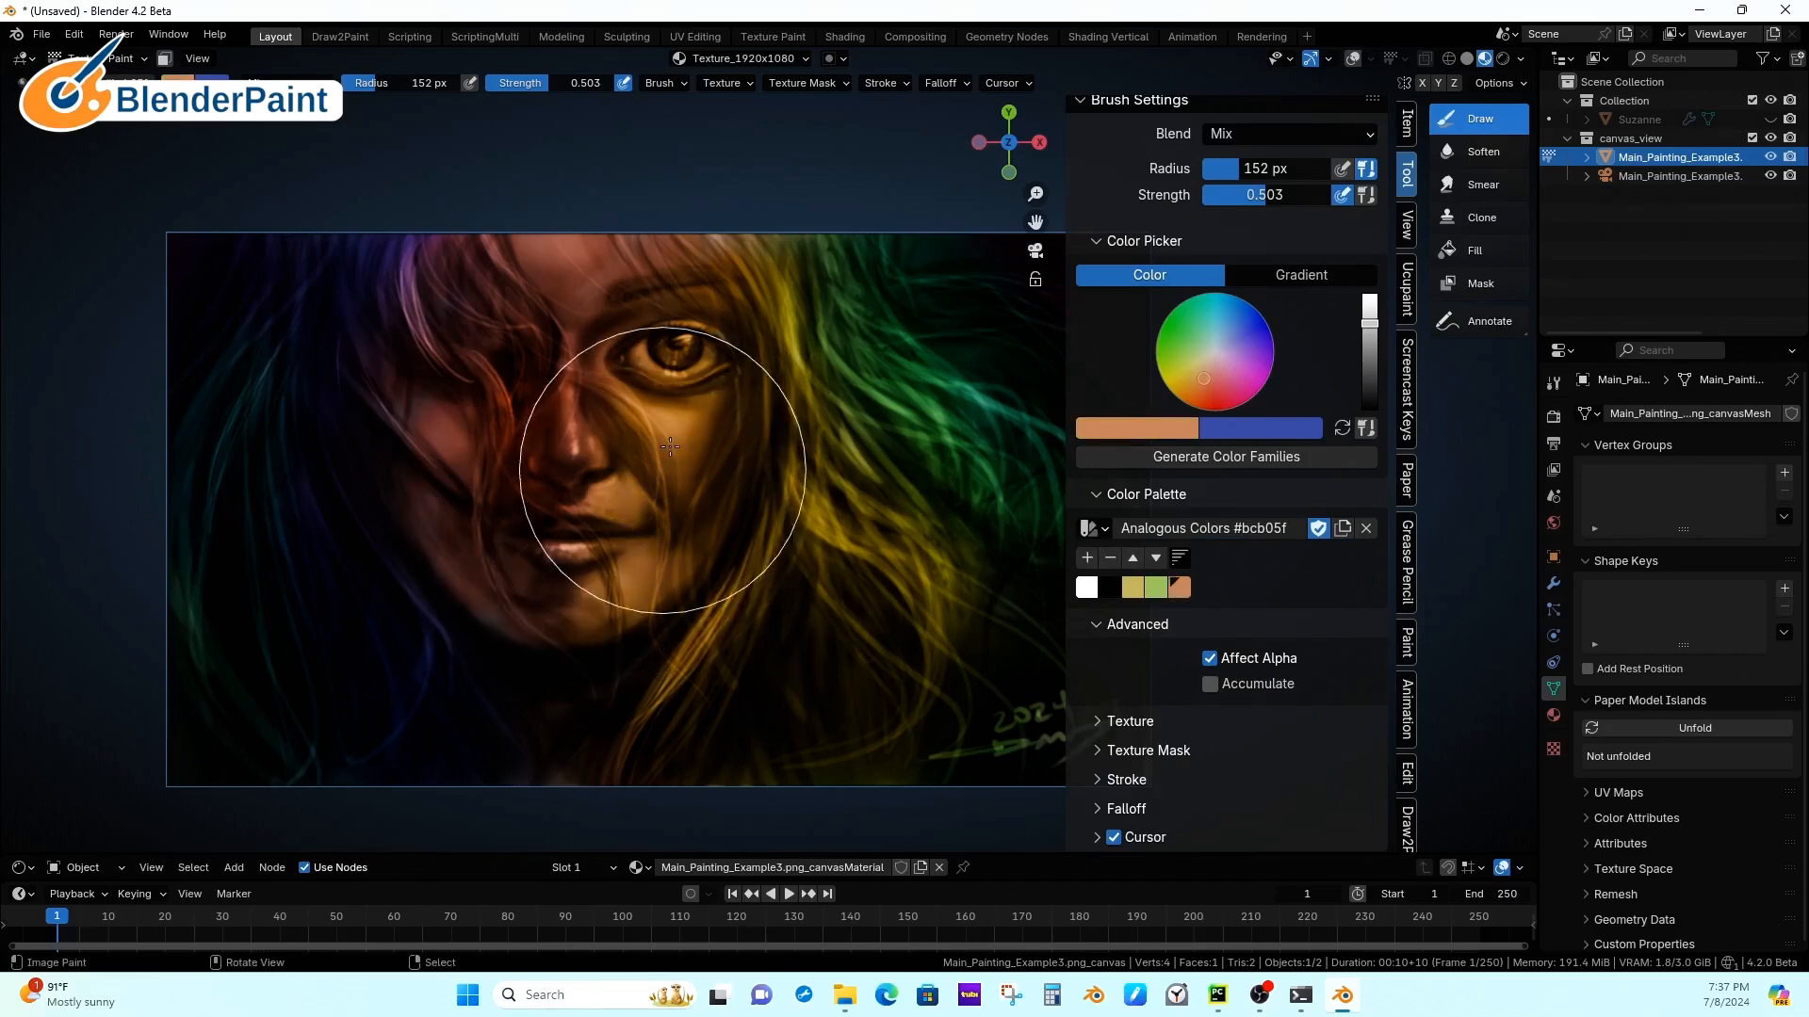
mouse_move(596, 378)
left_mouse_down()
mouse_move(540, 469)
mouse_move(566, 399)
mouse_move(585, 542)
left_mouse_up()
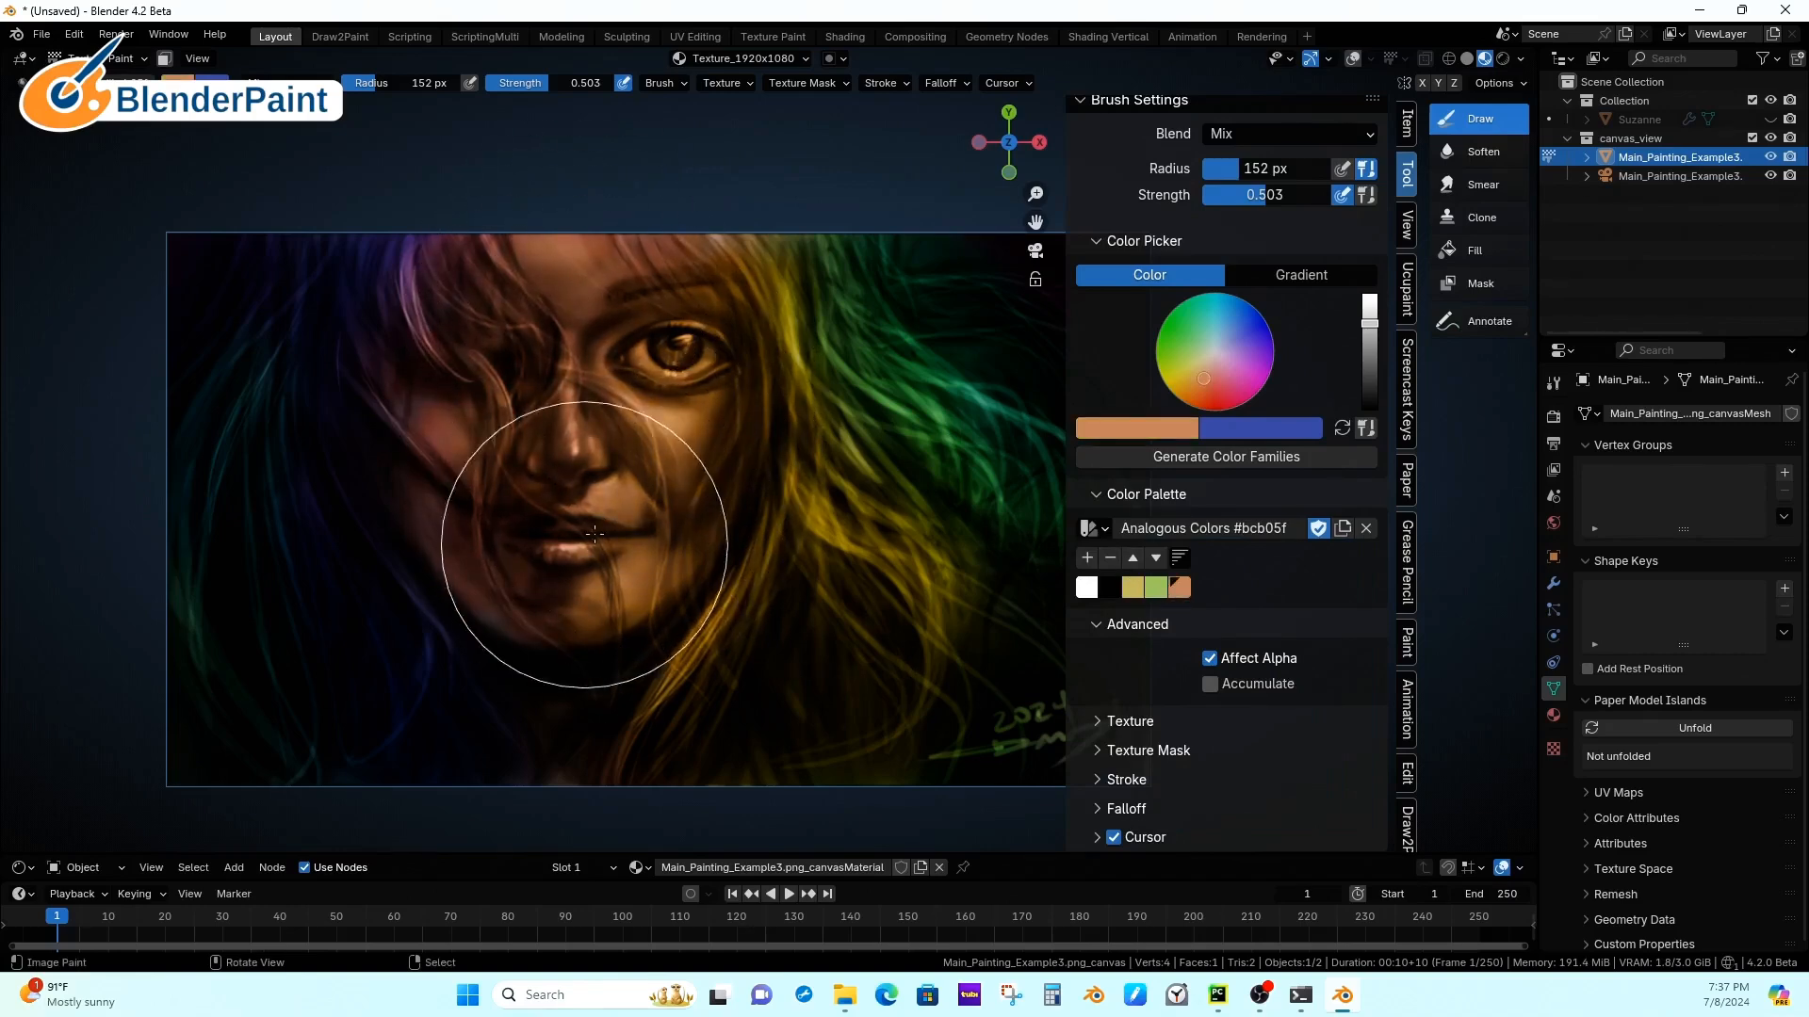
left_click(1133, 587)
mouse_move(467, 570)
left_mouse_down()
mouse_move(484, 202)
mouse_move(480, 531)
left_mouse_up()
left_click(1155, 587)
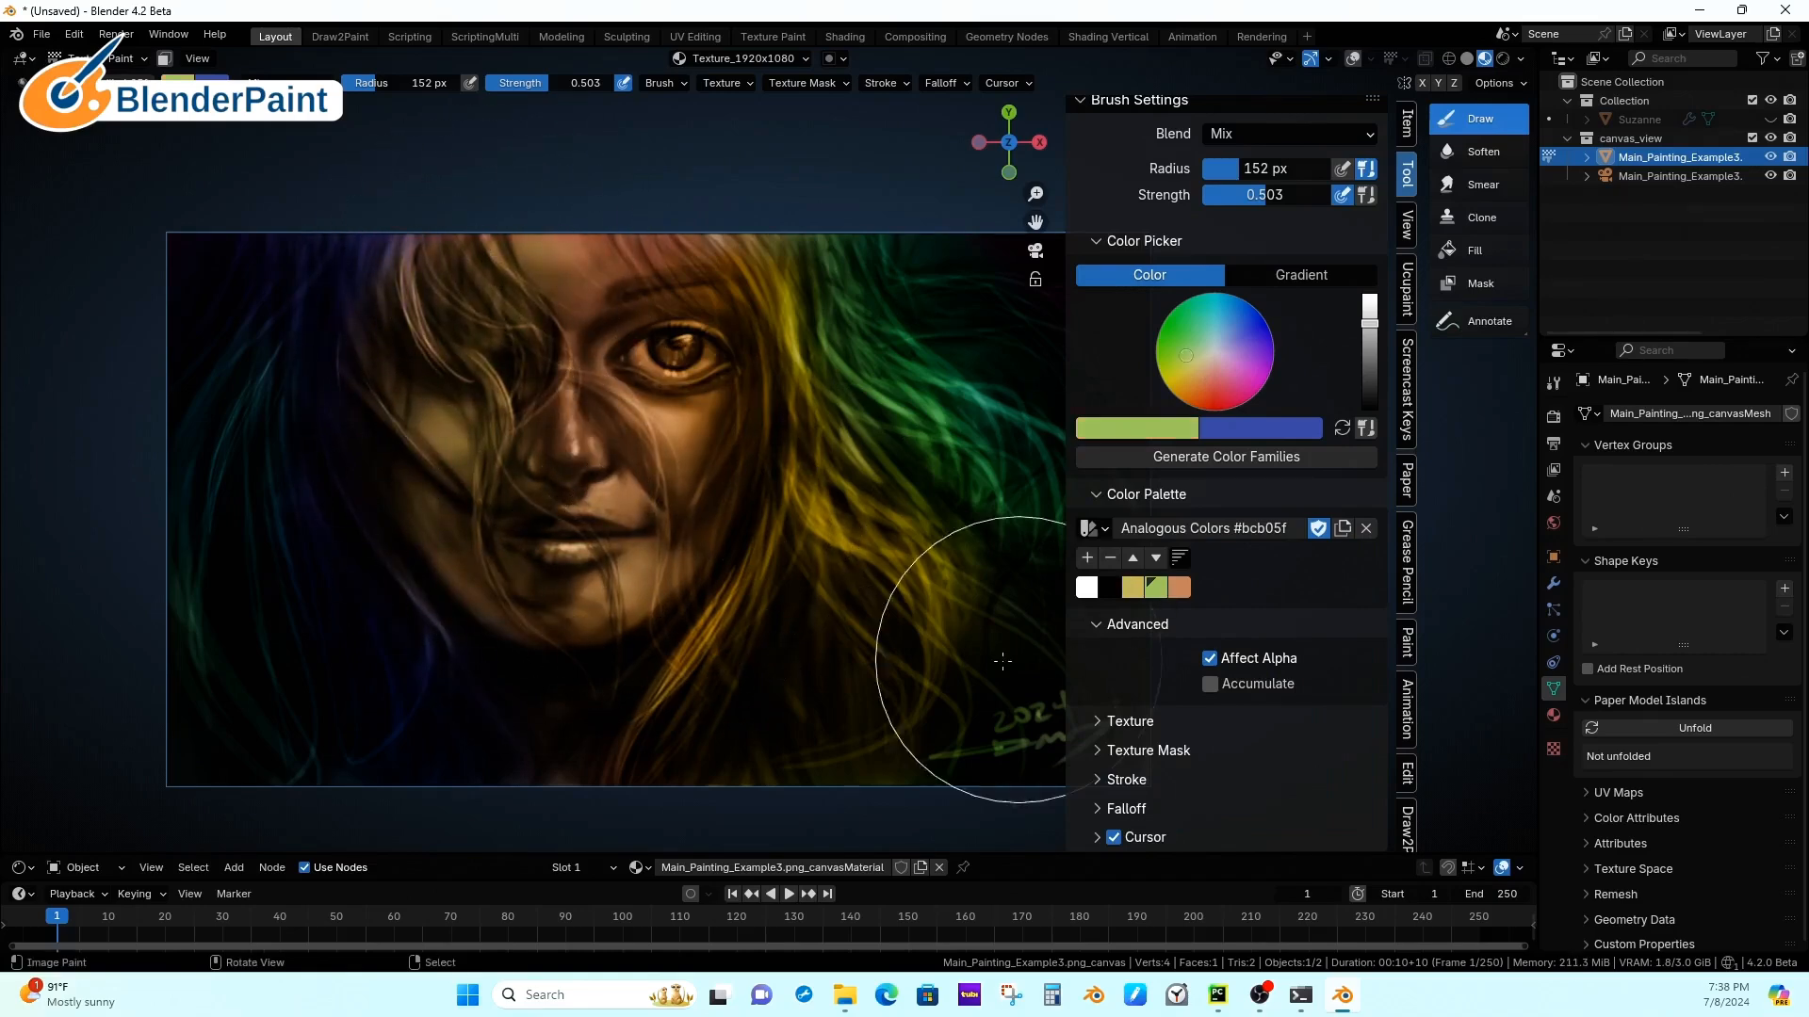
left_click_drag(684, 579, 706, 571)
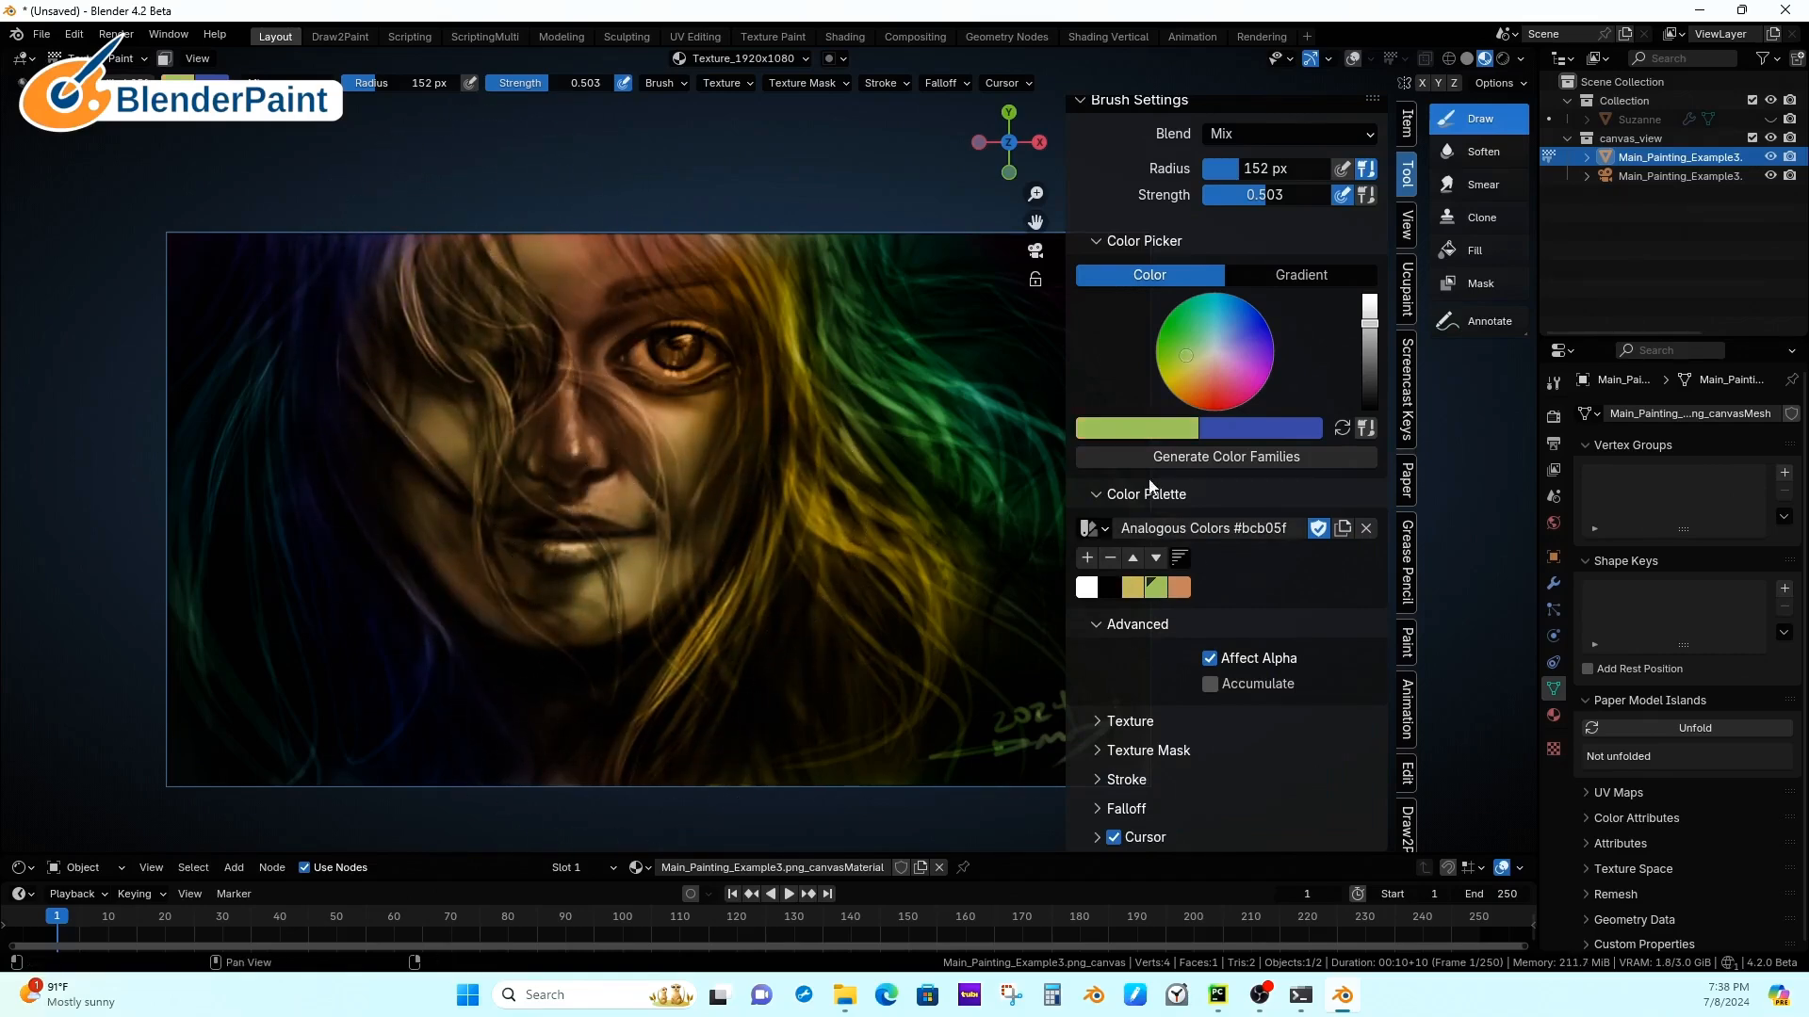
Step: Reduce the brush radius to 43 px and frame the whole painting in the viewport
scroll(801, 574, "down", 2)
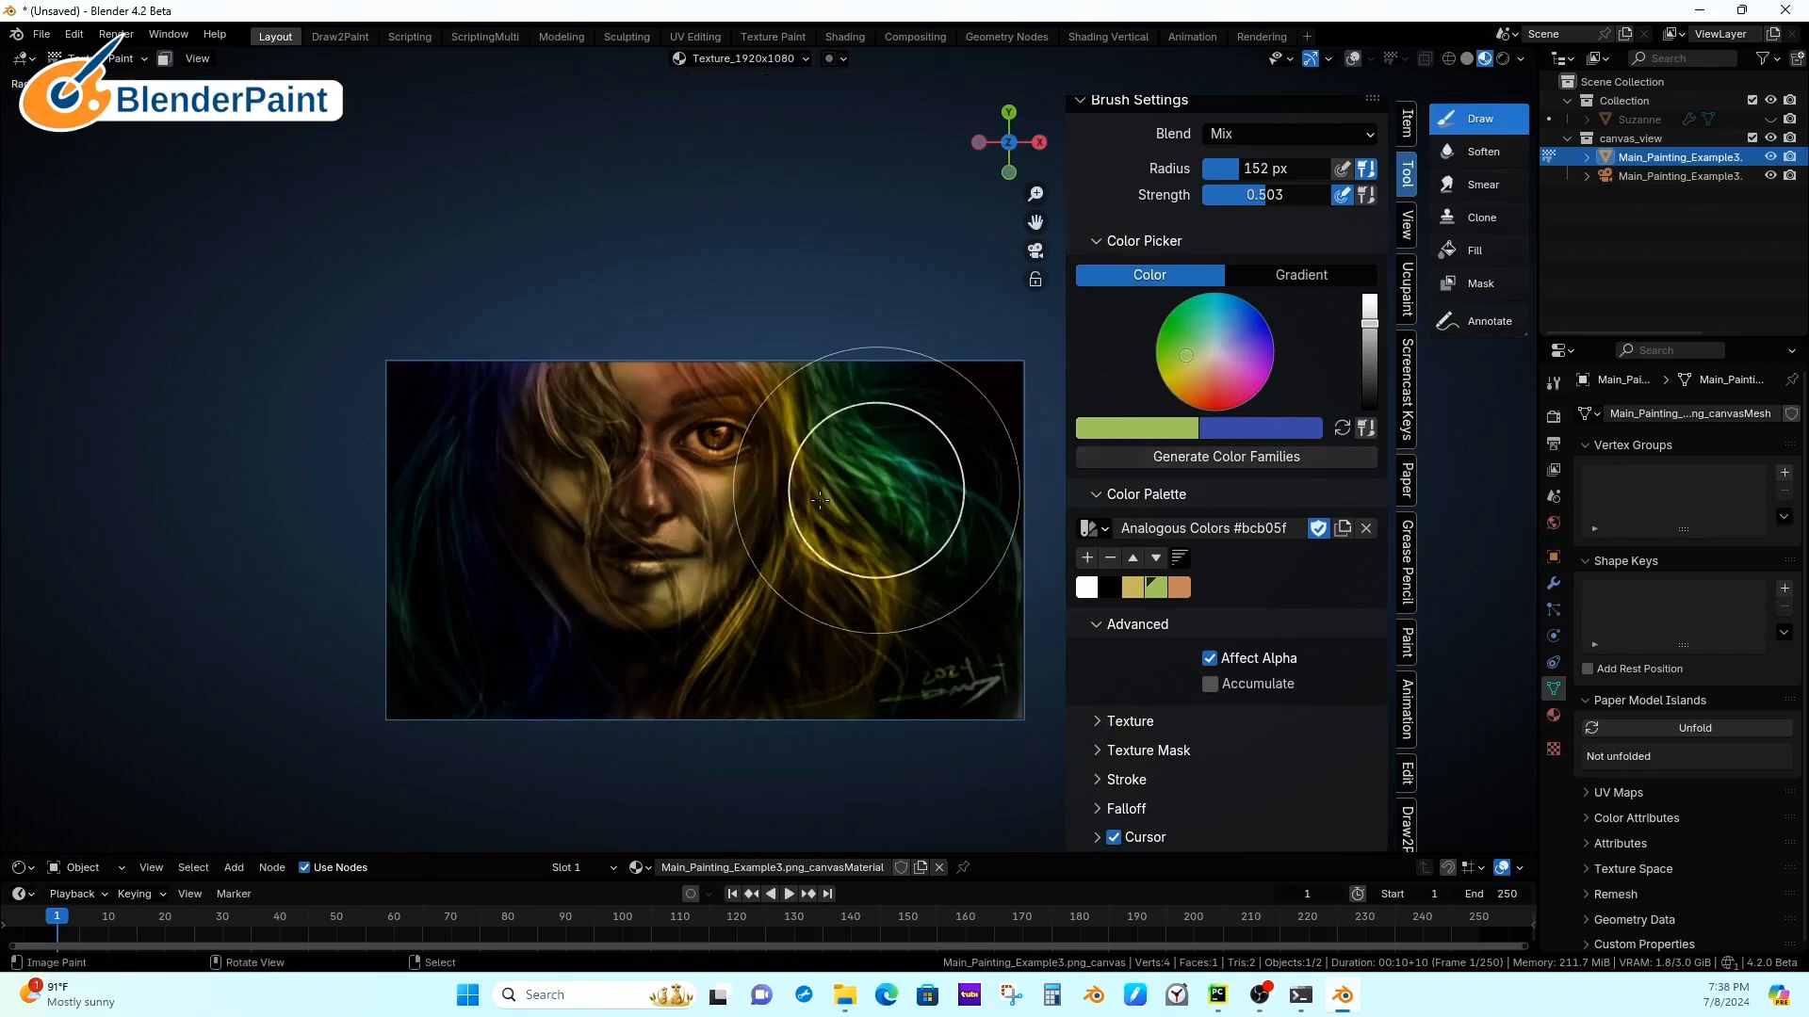
left_click(835, 500)
middle_click_drag(913, 573, 834, 522, "shift")
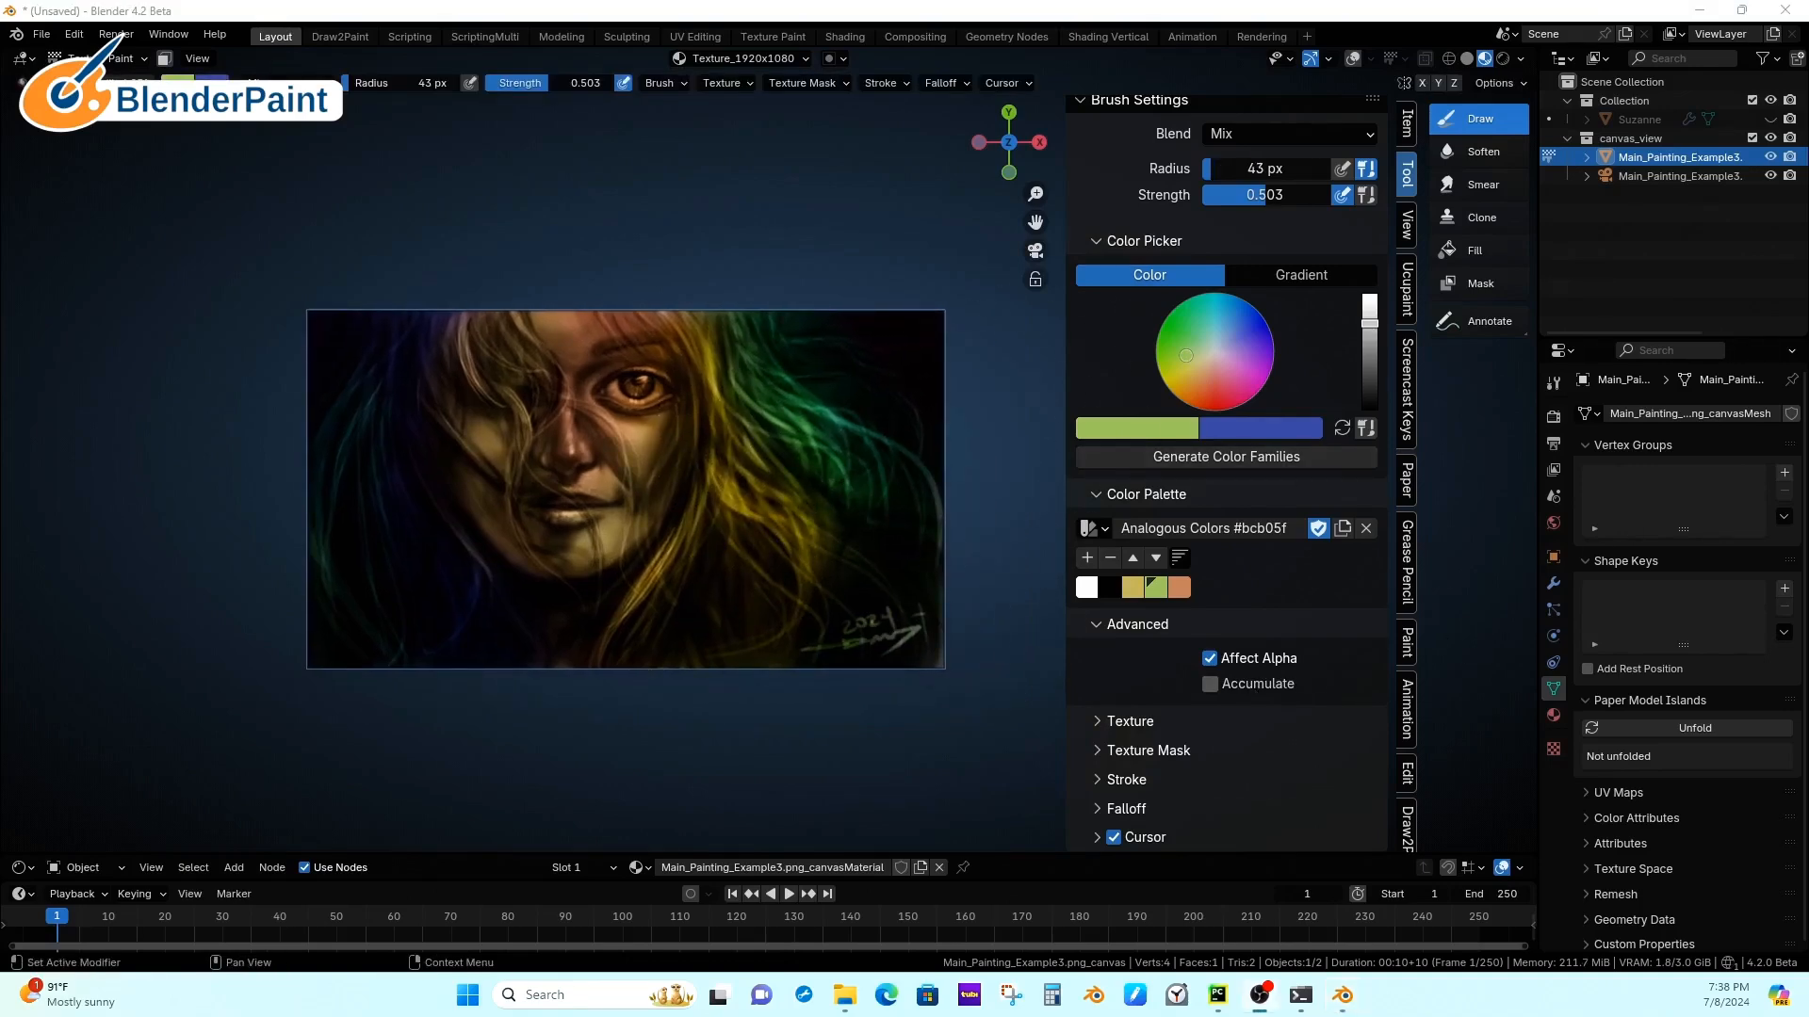
scroll(811, 531, "up", 2)
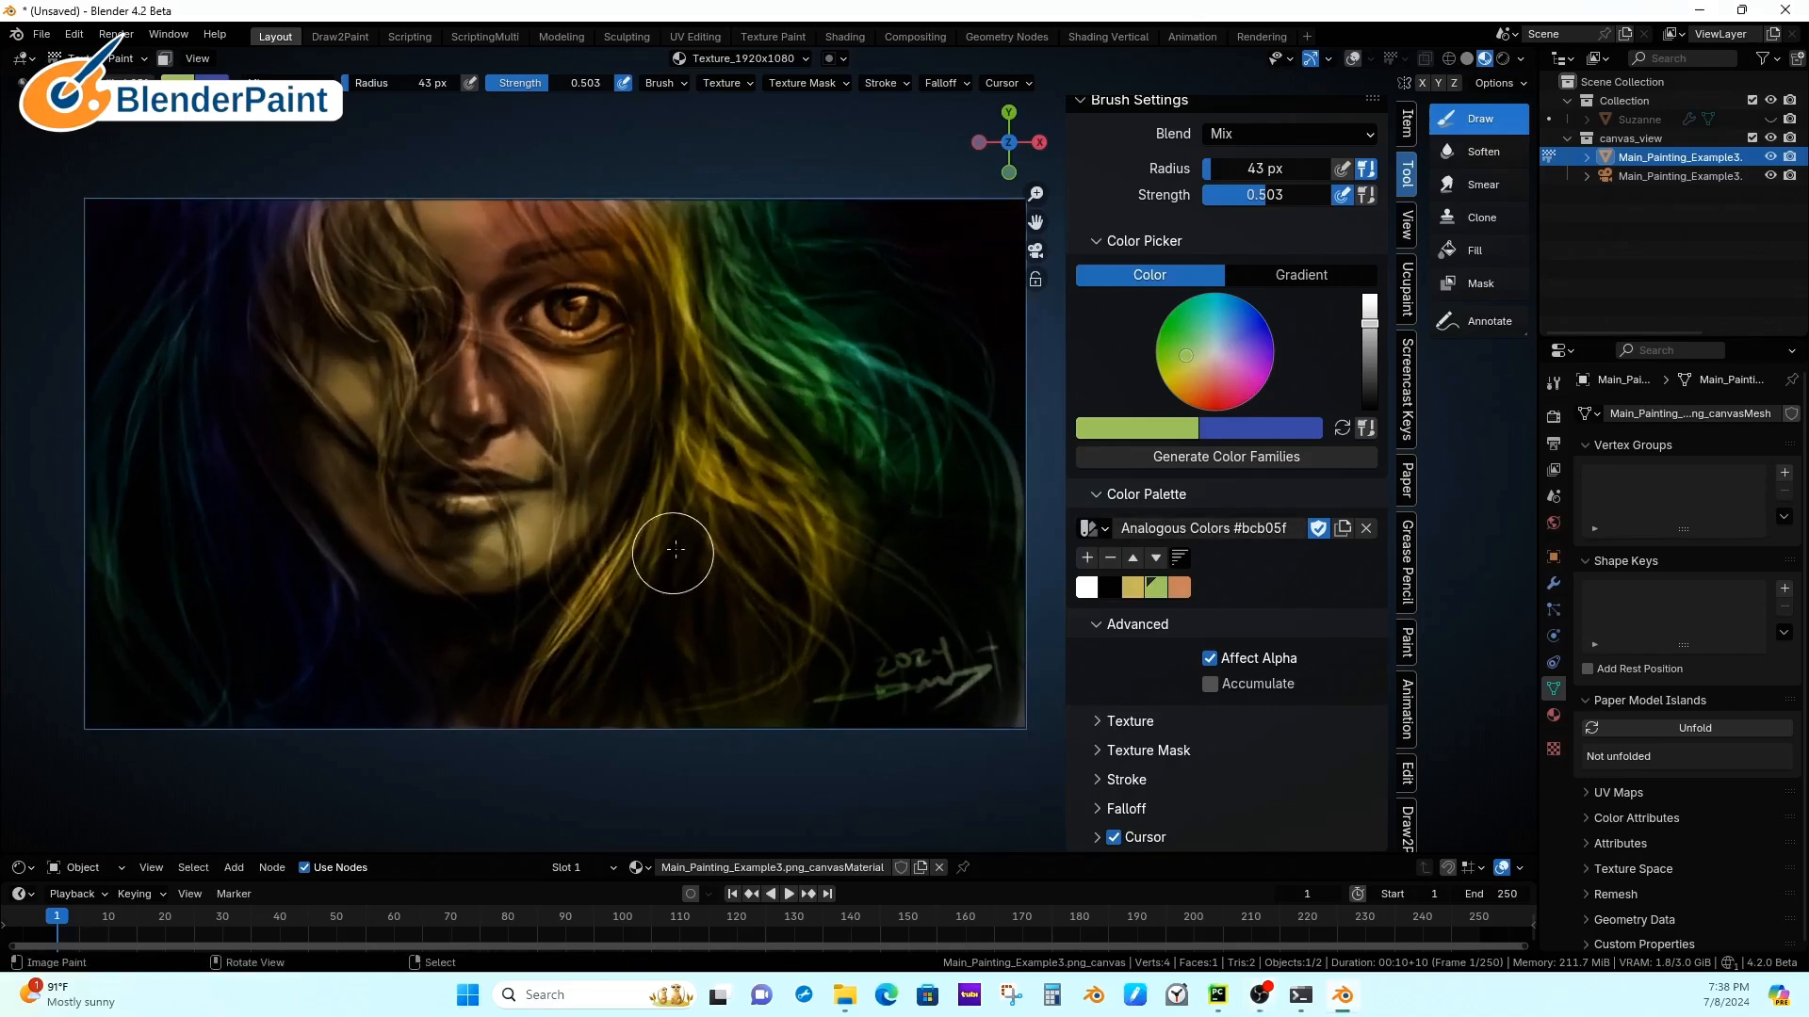
mouse_move(924, 574)
middle_mouse_down("shift")
mouse_move(924, 542)
mouse_move(924, 566)
middle_mouse_up("shift")
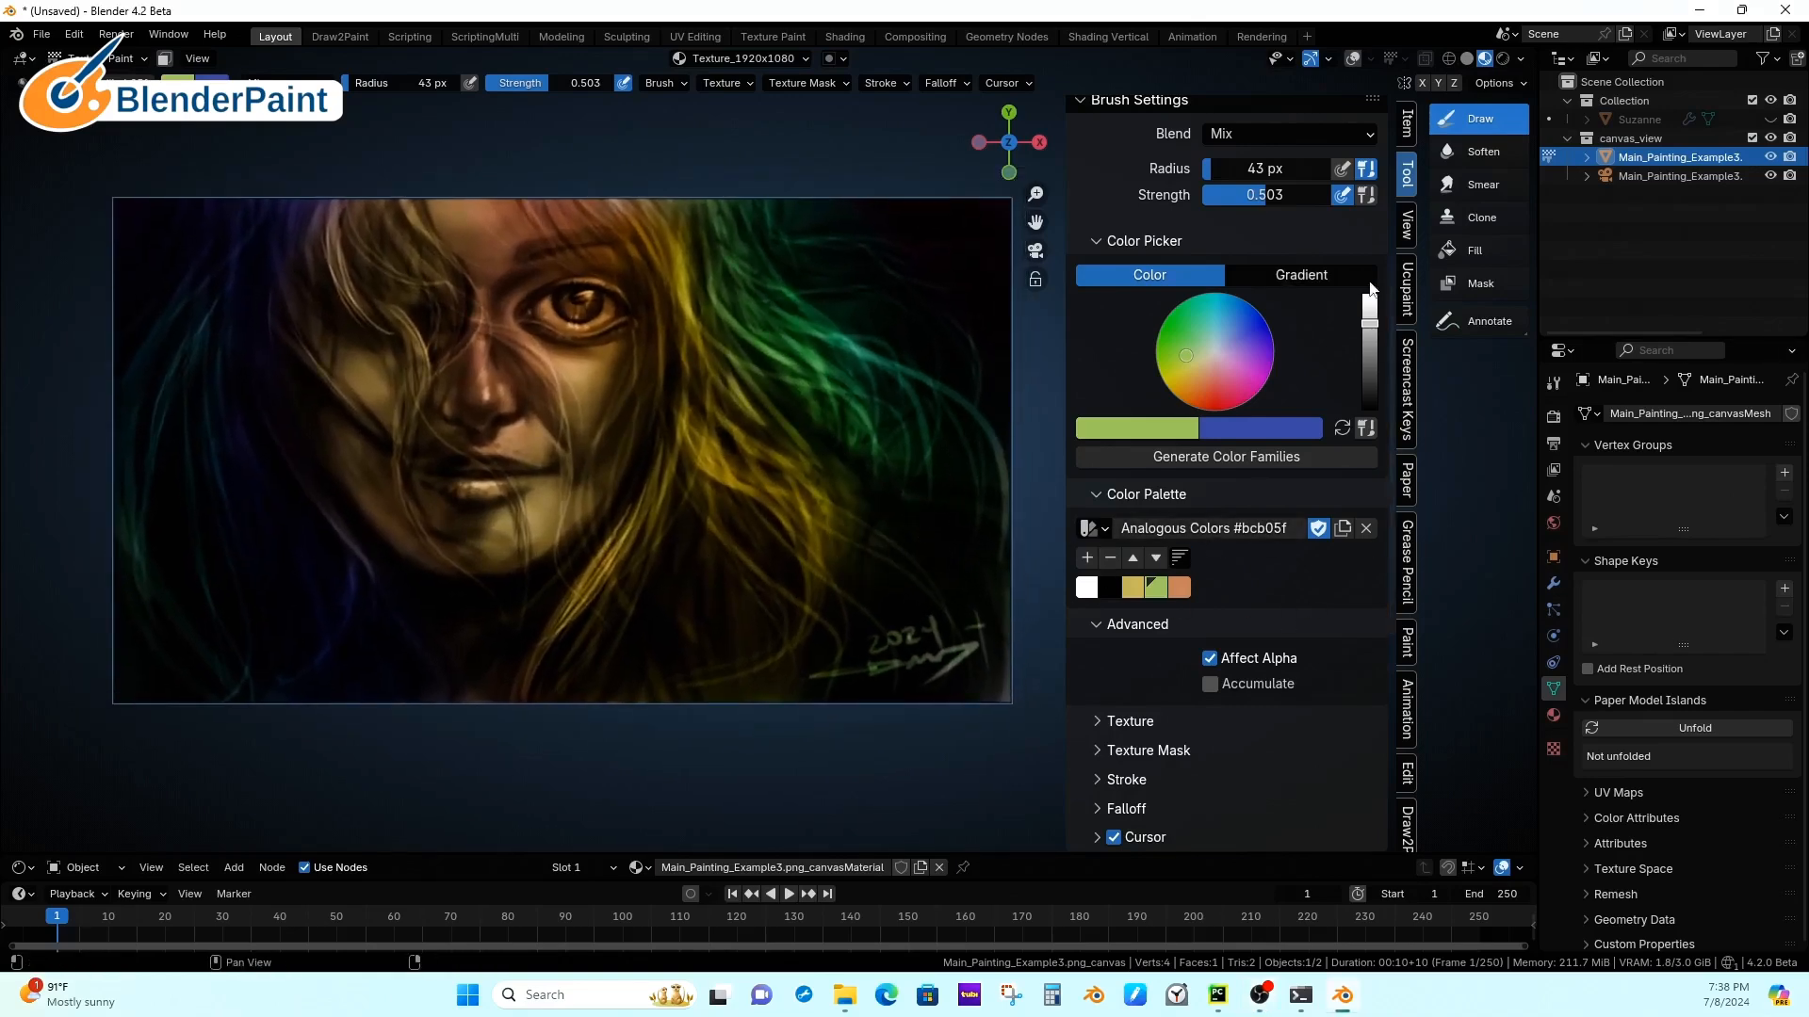
Step: Add a Draw Square mask object over the painting and apply the Holdout material to it
left_click(1406, 824)
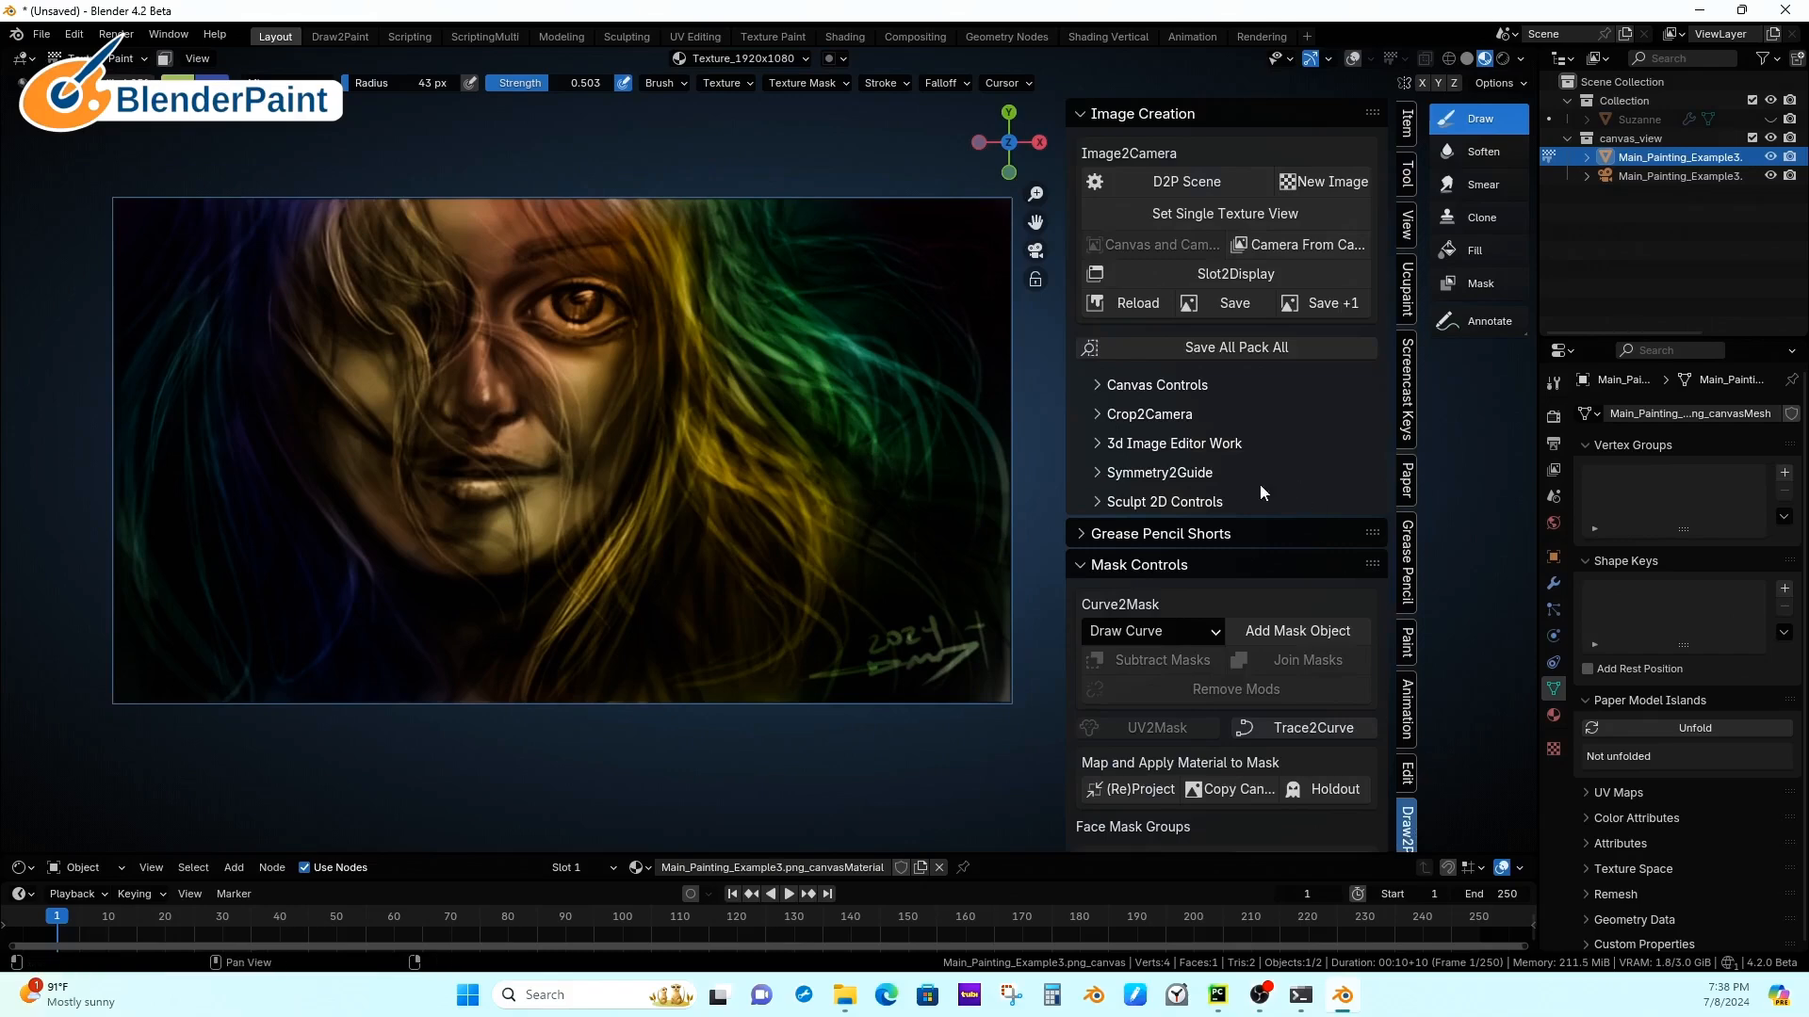
left_click(1175, 633)
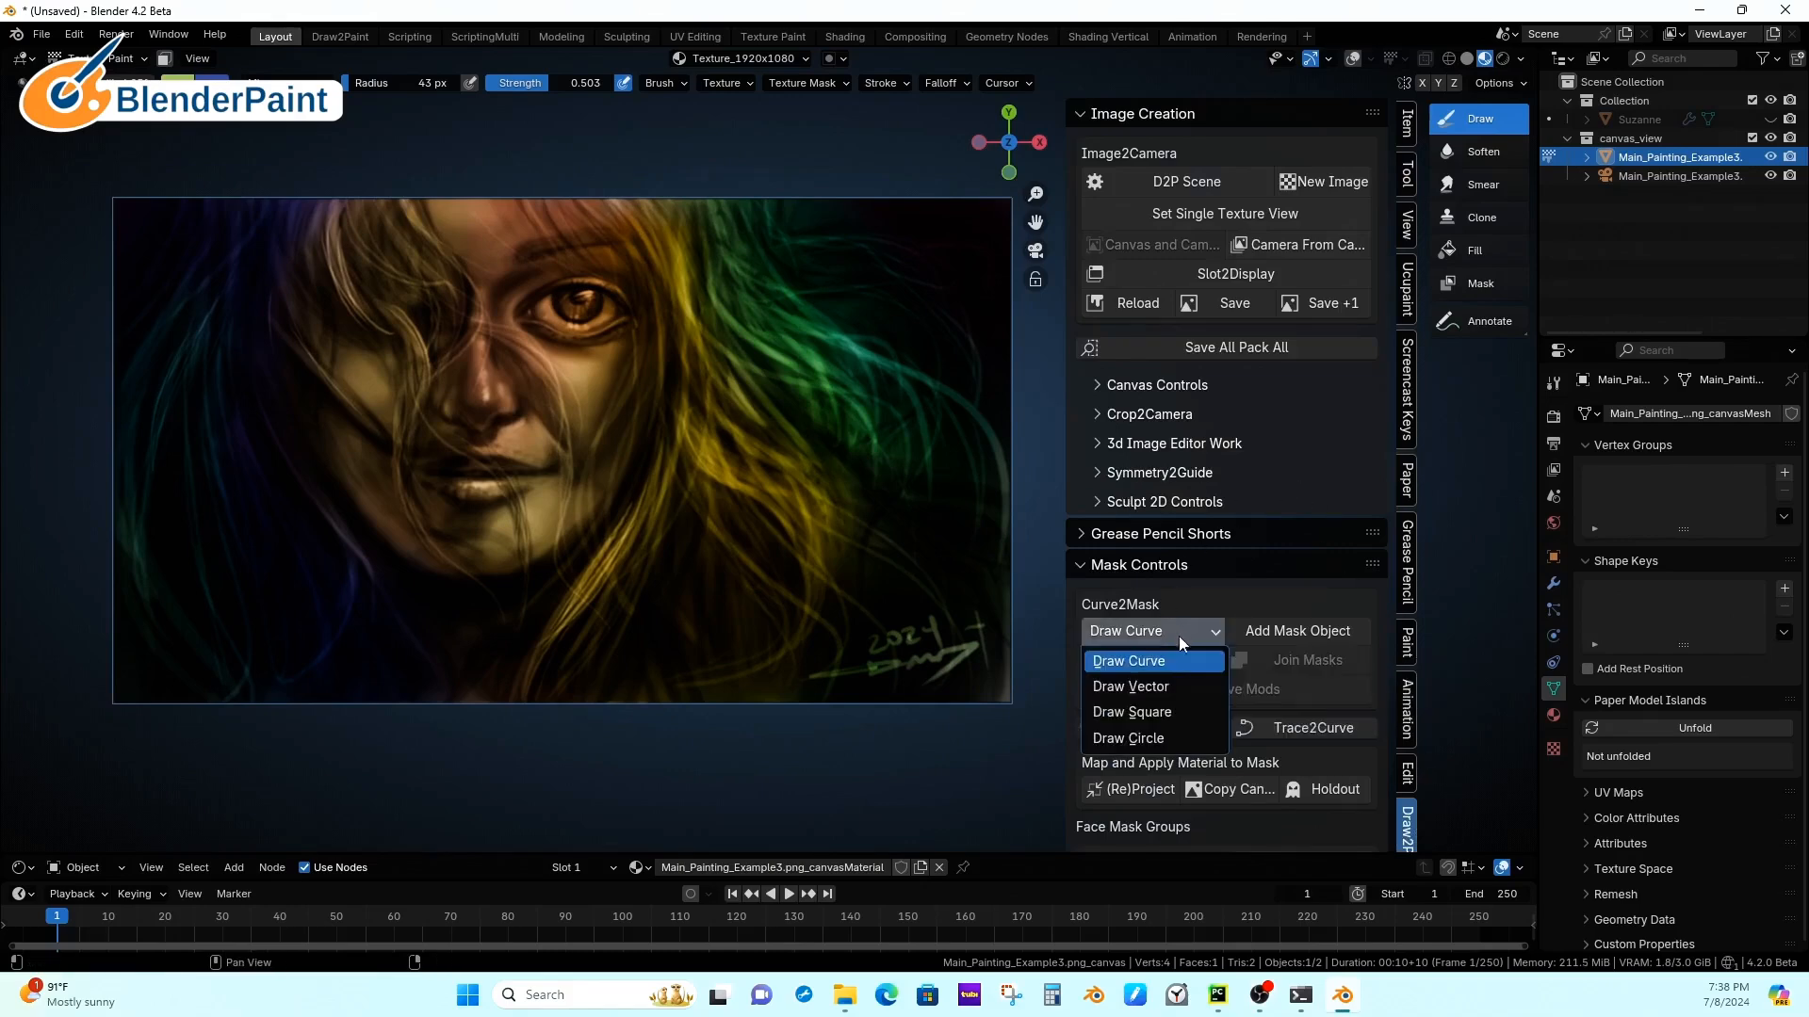
left_click(1162, 713)
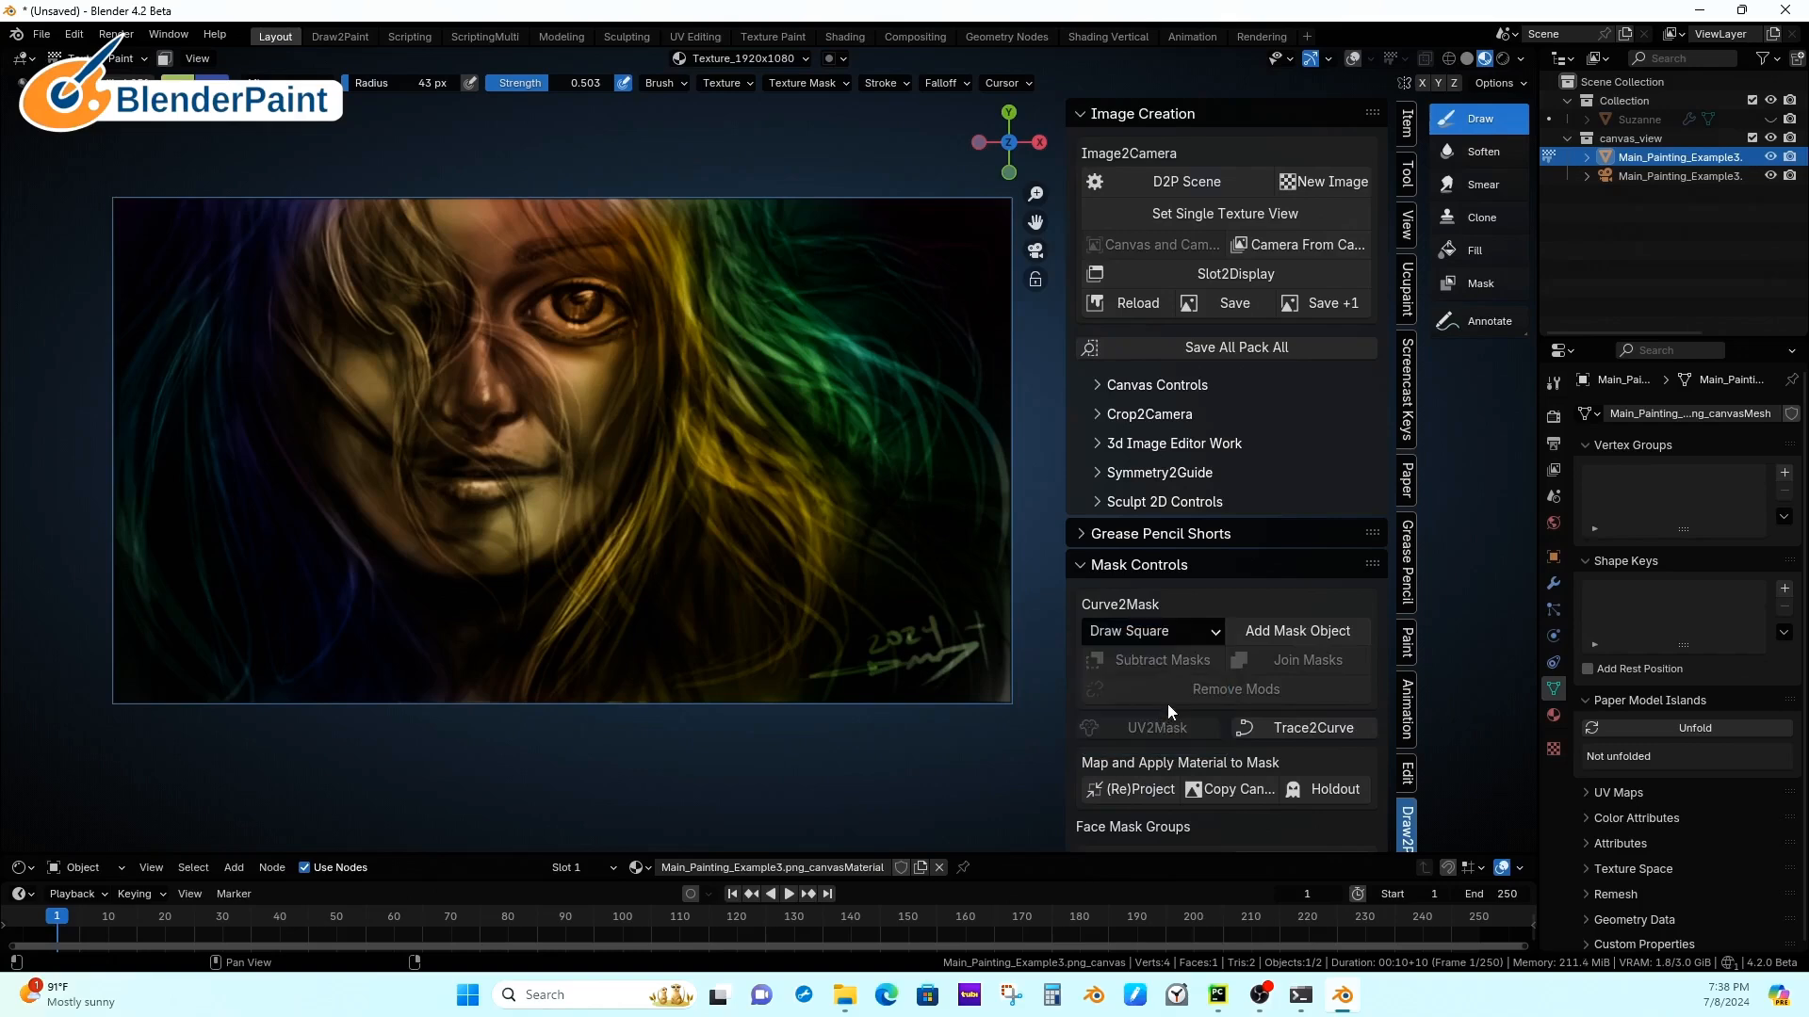
left_click(1309, 631)
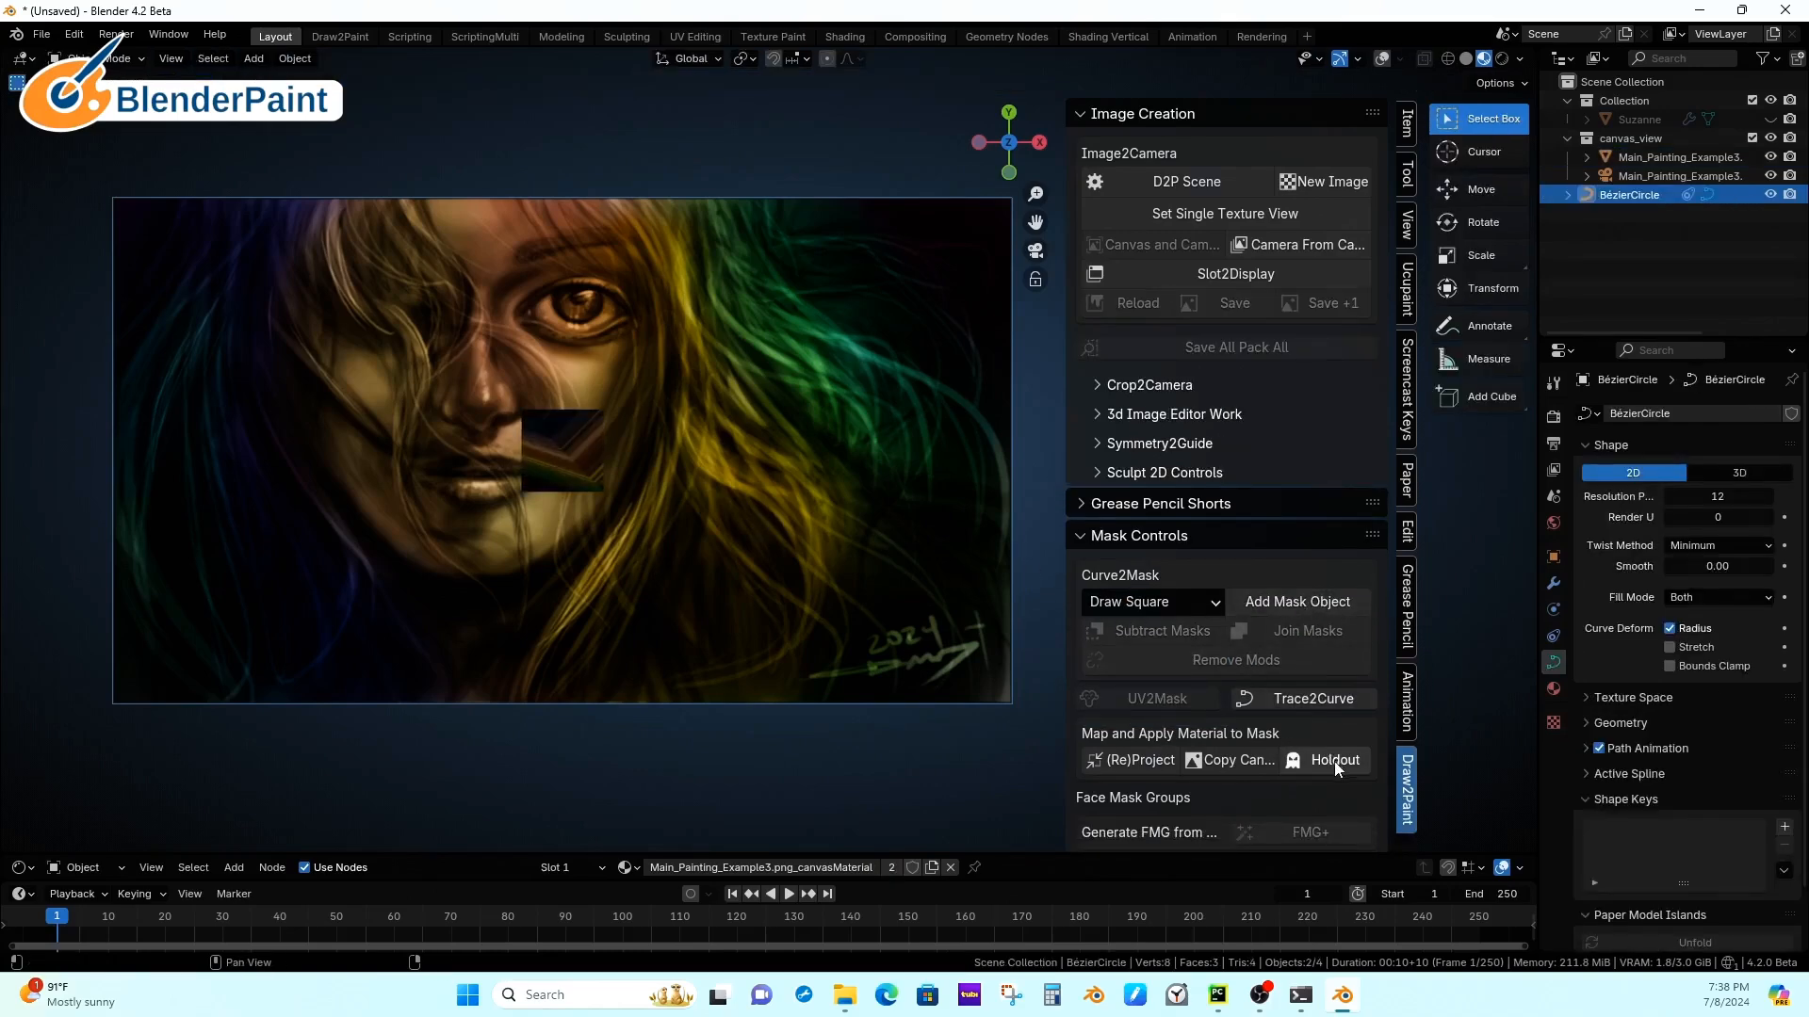
left_click(1336, 763)
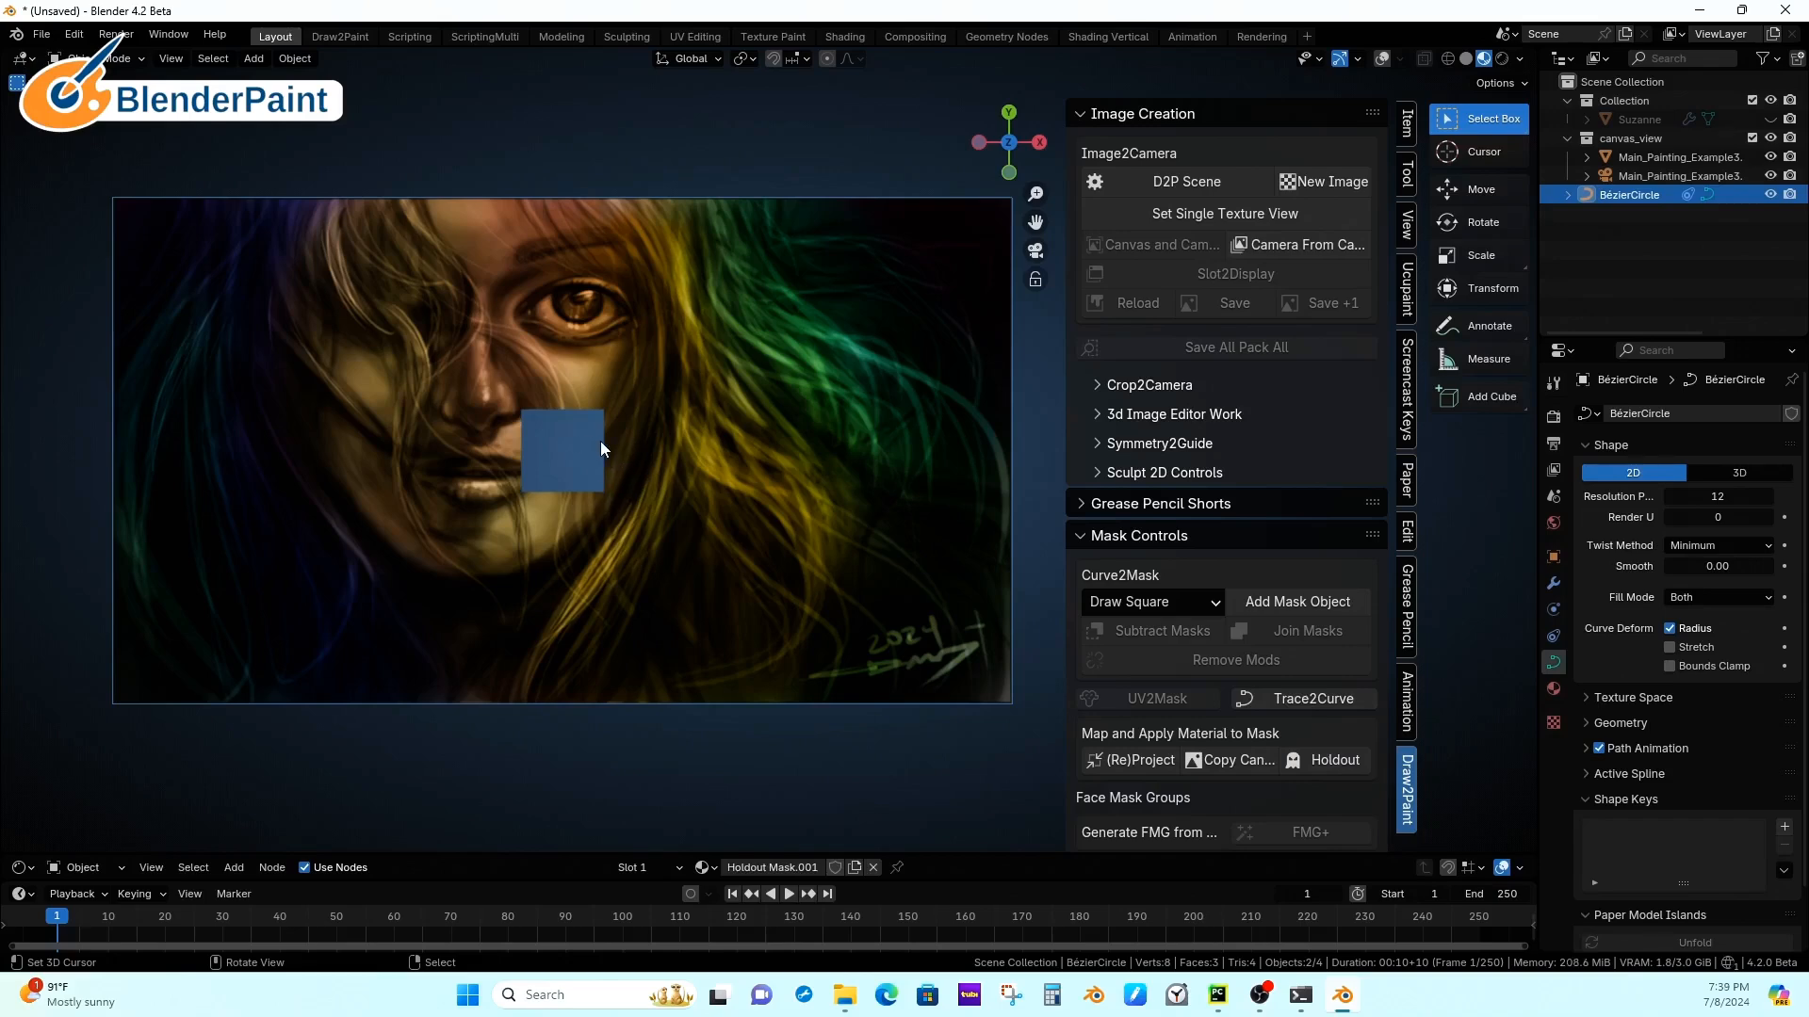
Step: Show the viewport overlays, scale the mask square to about three times its size, and move it over the hair above the signature
key("Tab")
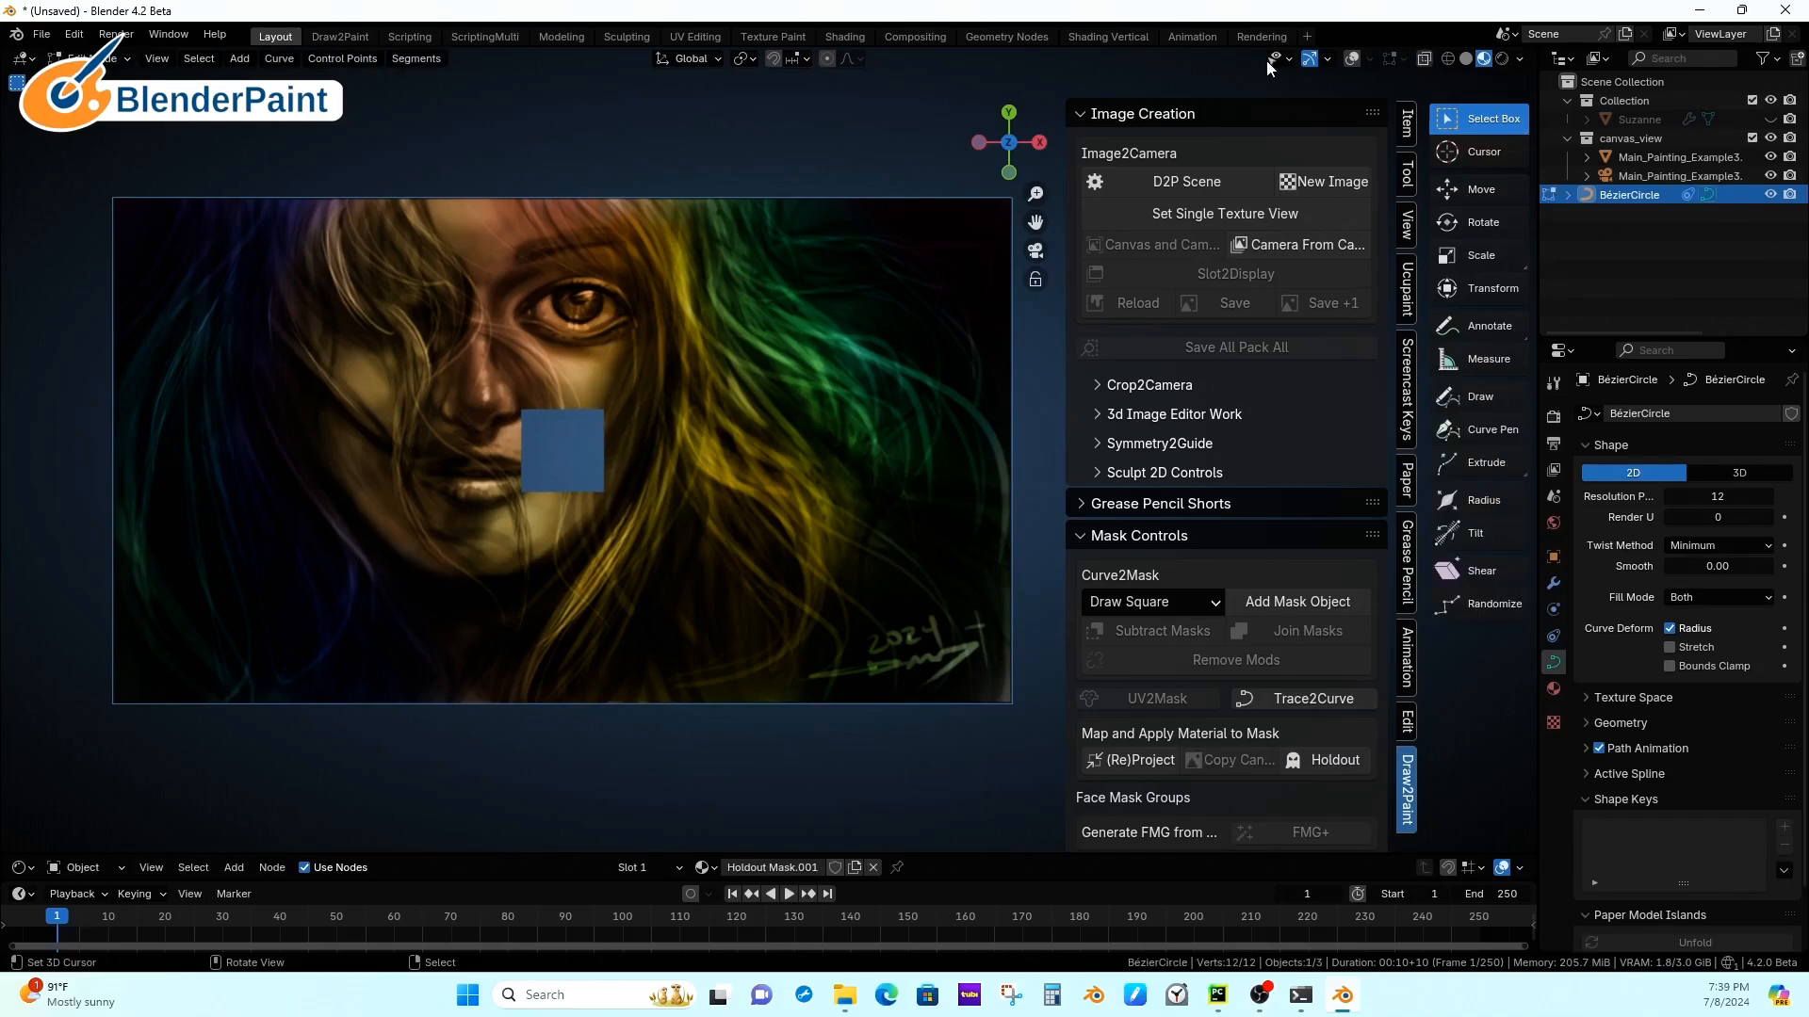
left_click(1351, 60)
key("s")
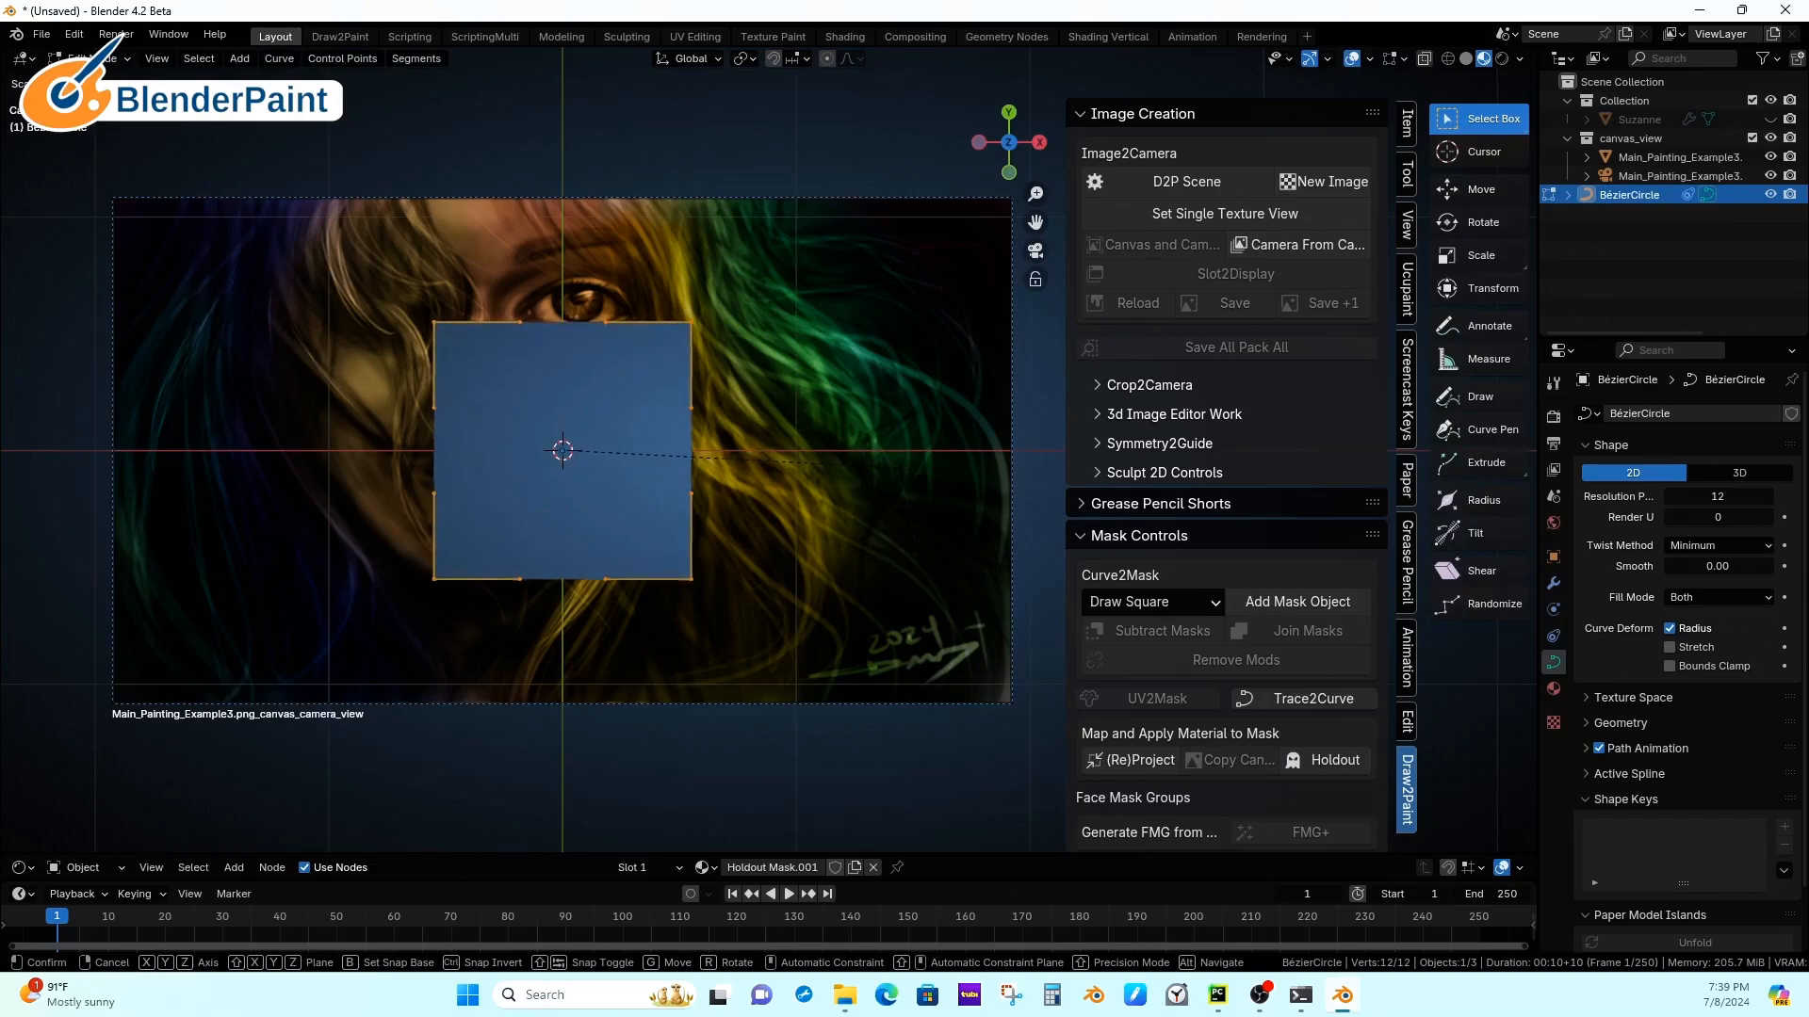
left_click(758, 472)
key("g")
left_click(1058, 460)
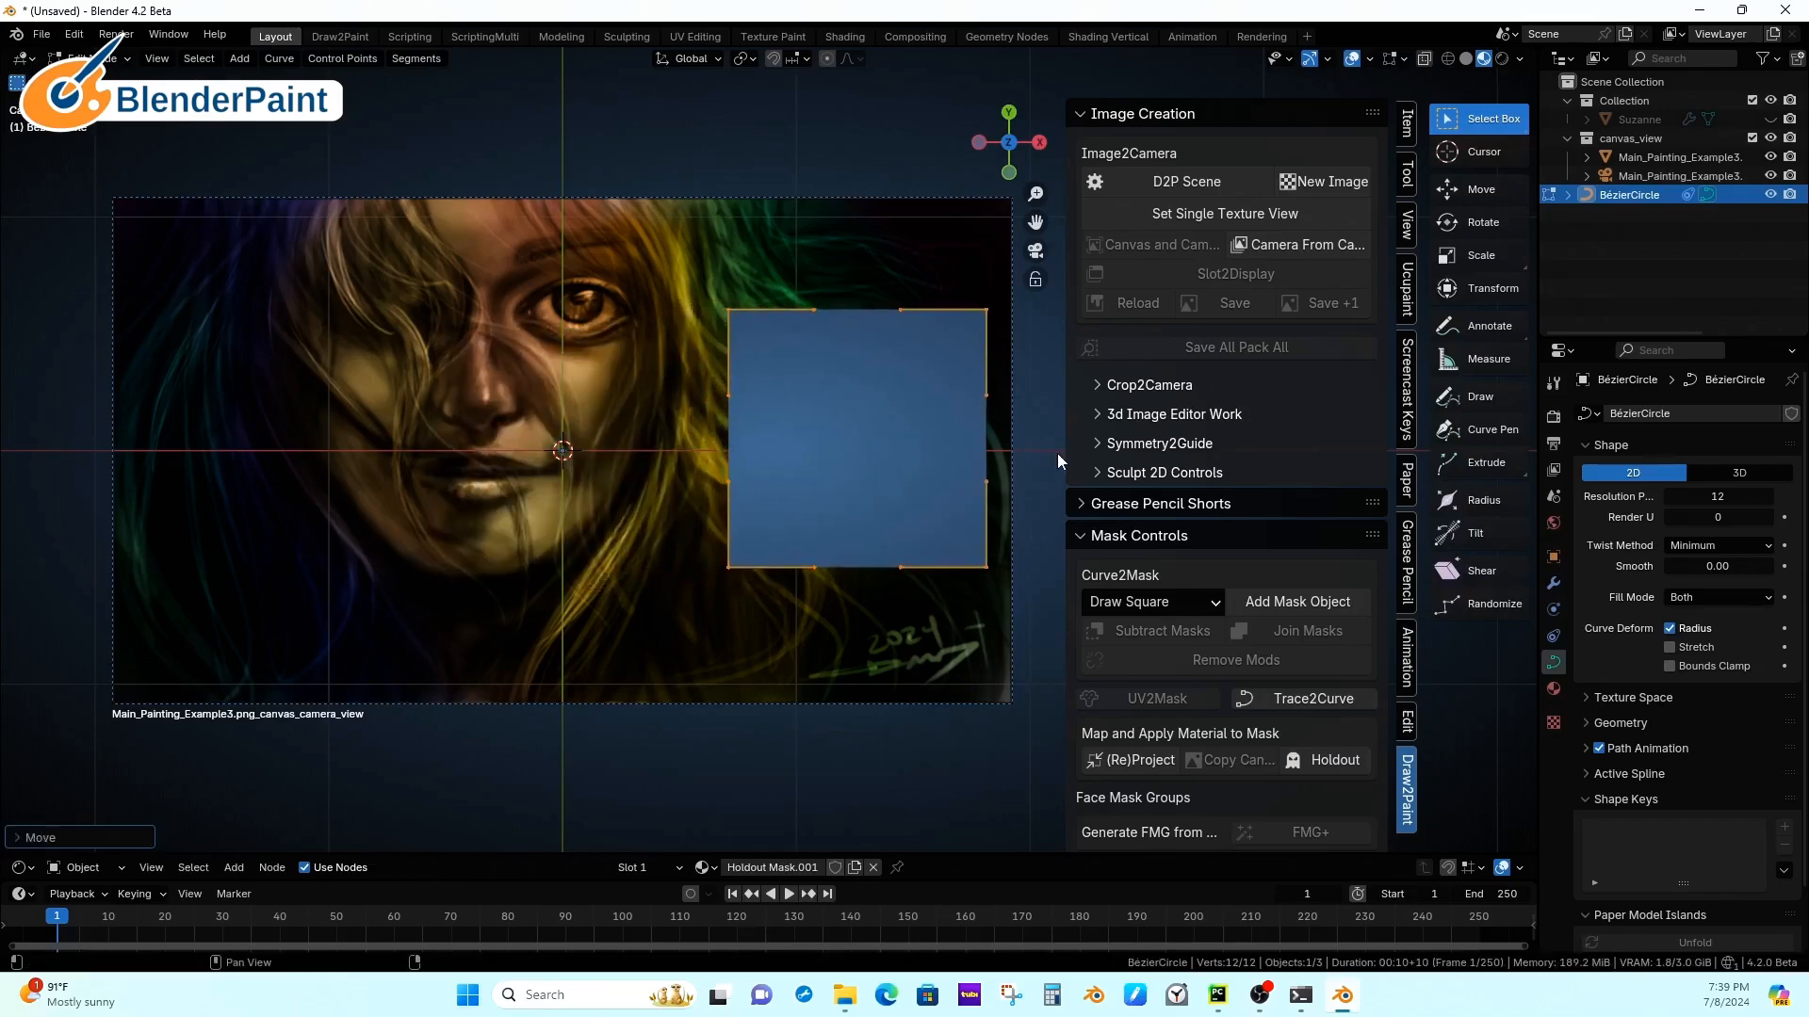
scroll(1027, 439, "down", 1)
key("Tab")
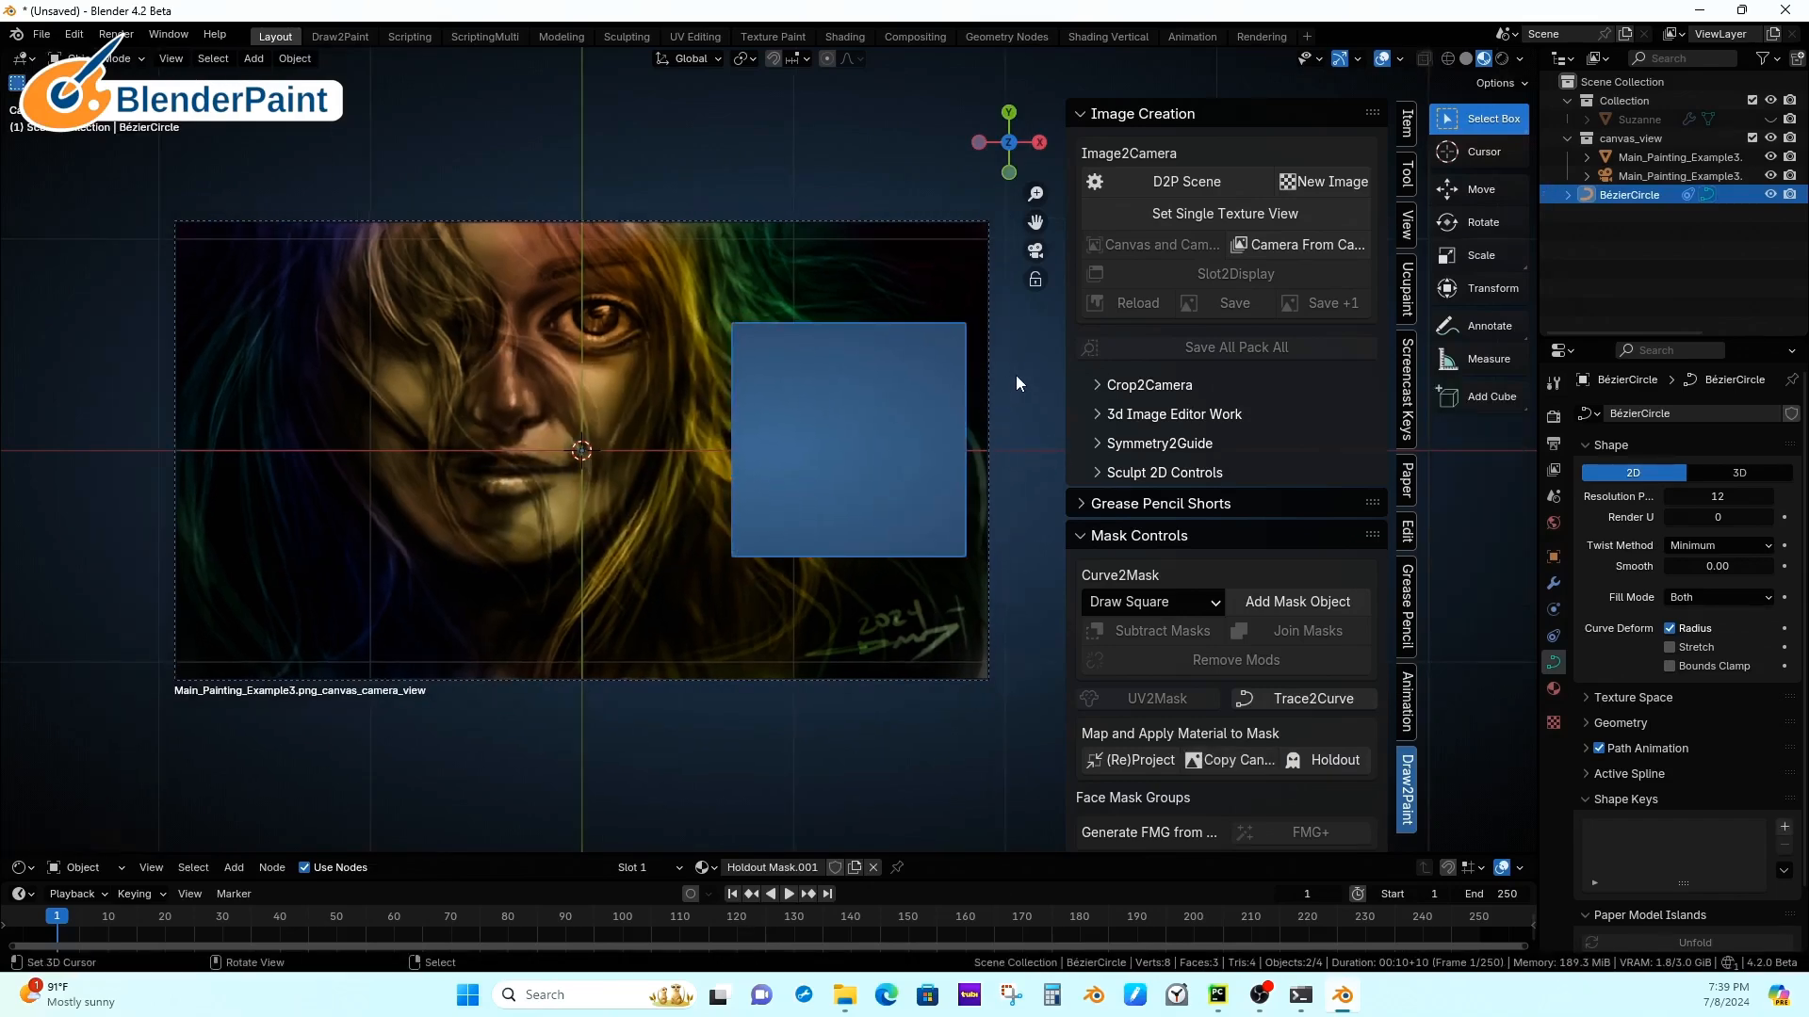
Step: Render the camera view, disable Suzanne in renders, and render again to check the holdout cutout
key("F12")
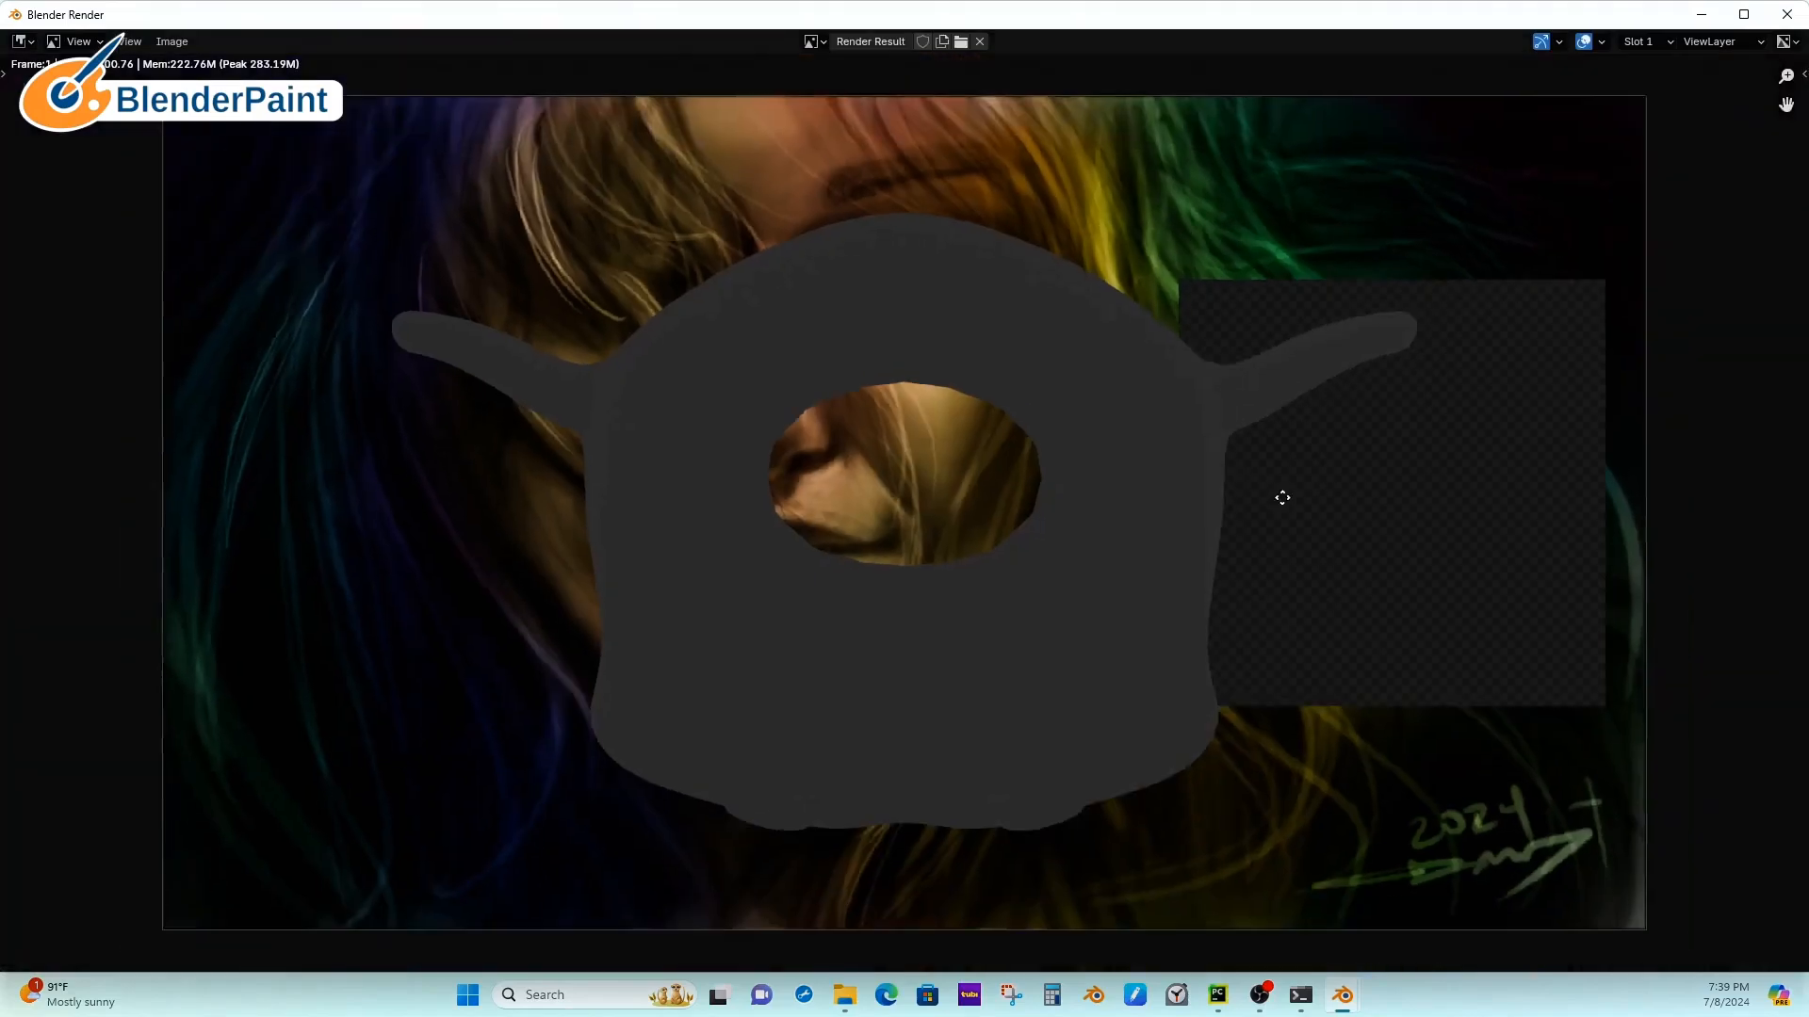
key("Escape")
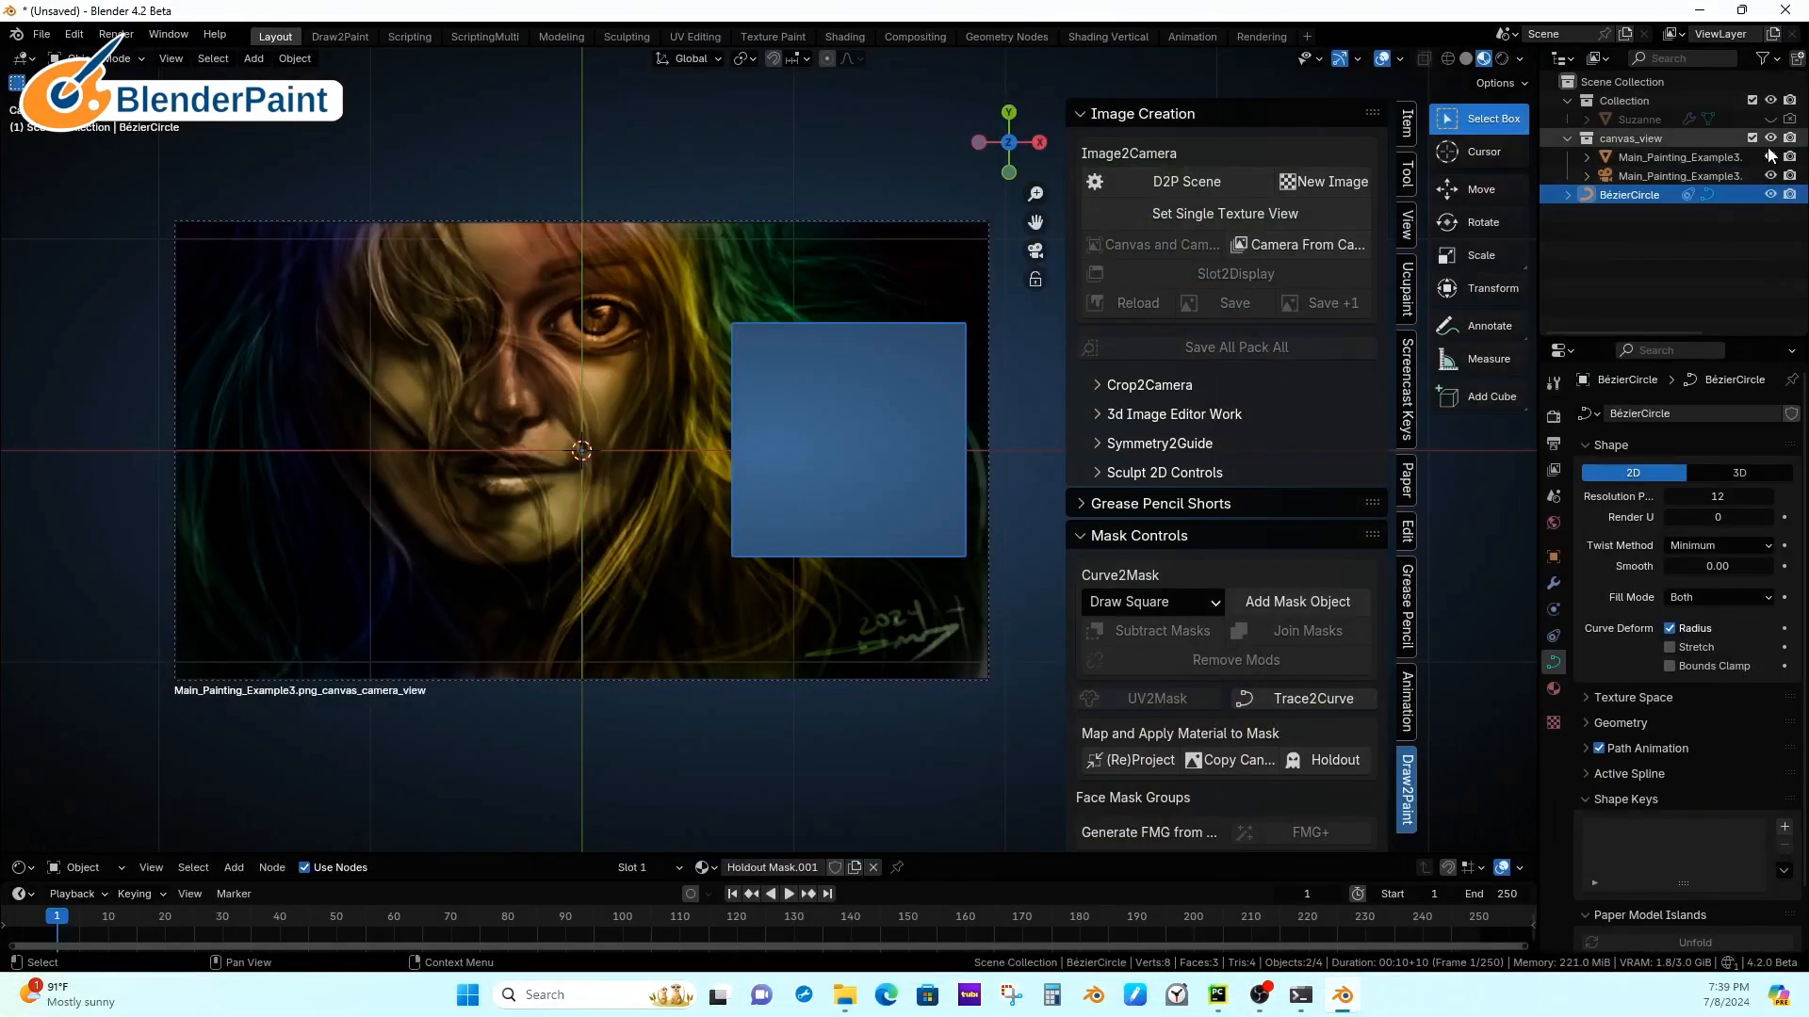
key("F12")
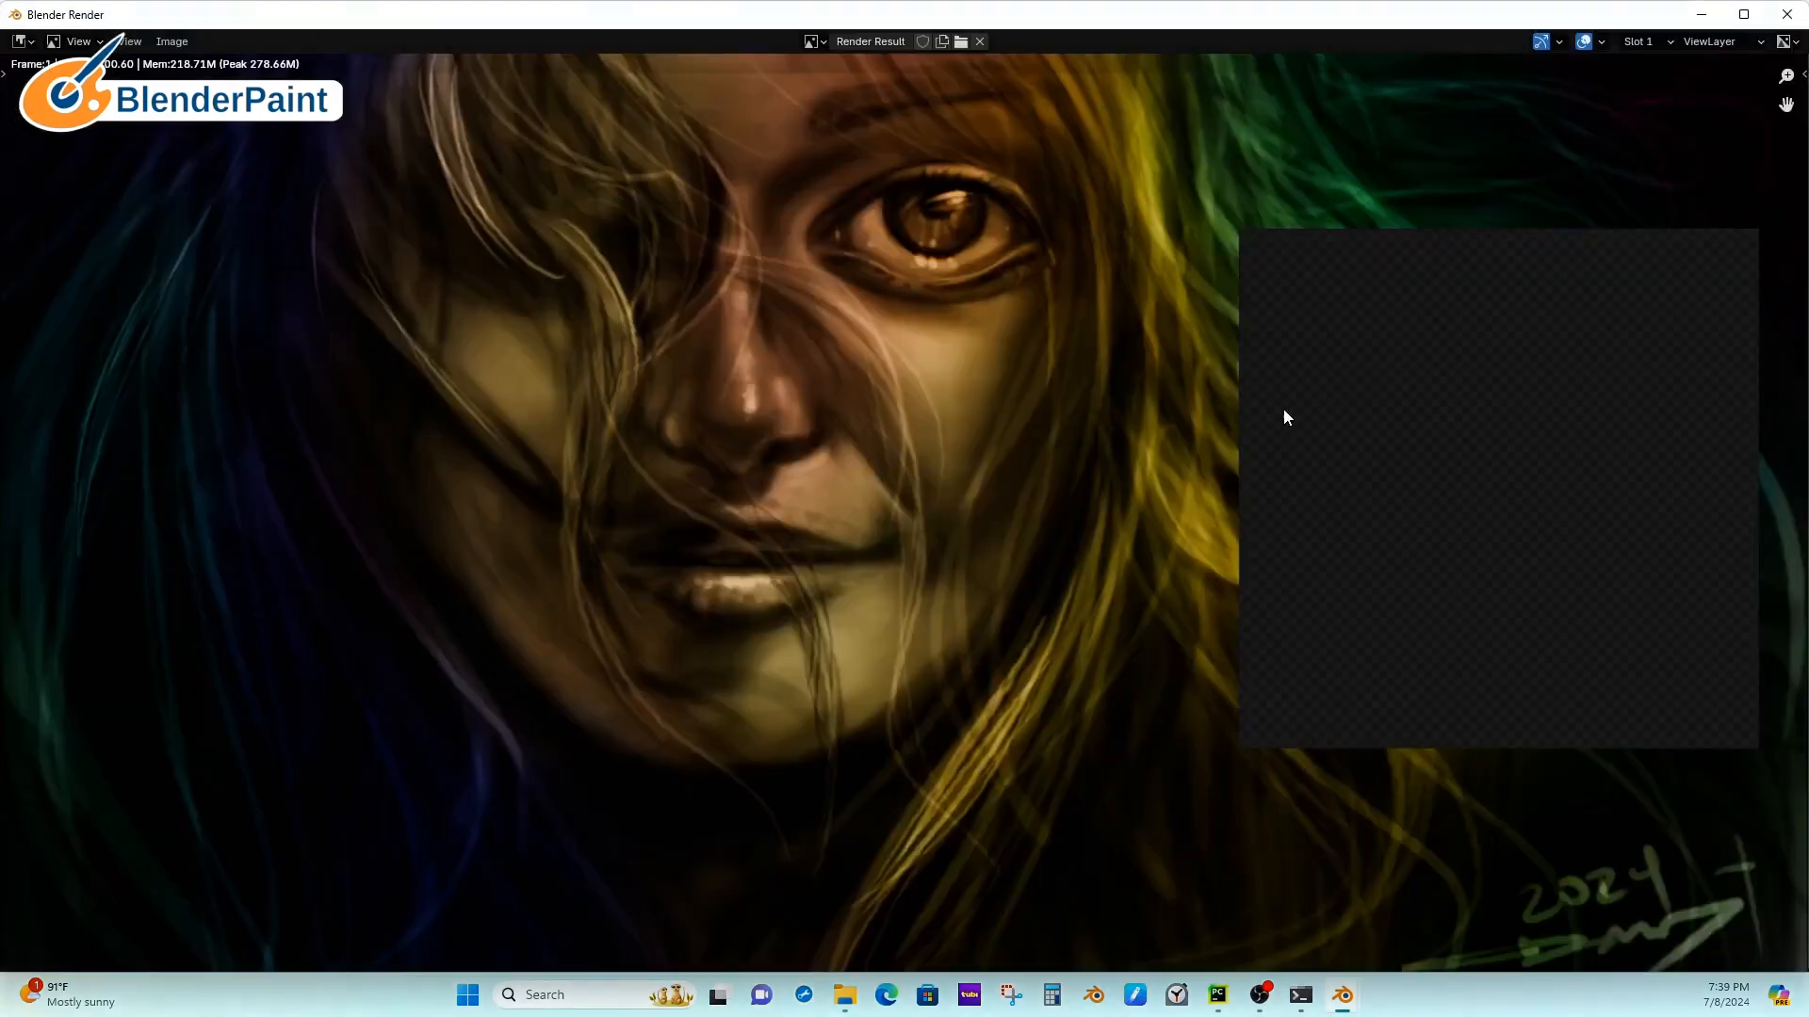
scroll(1285, 412, "down", 3)
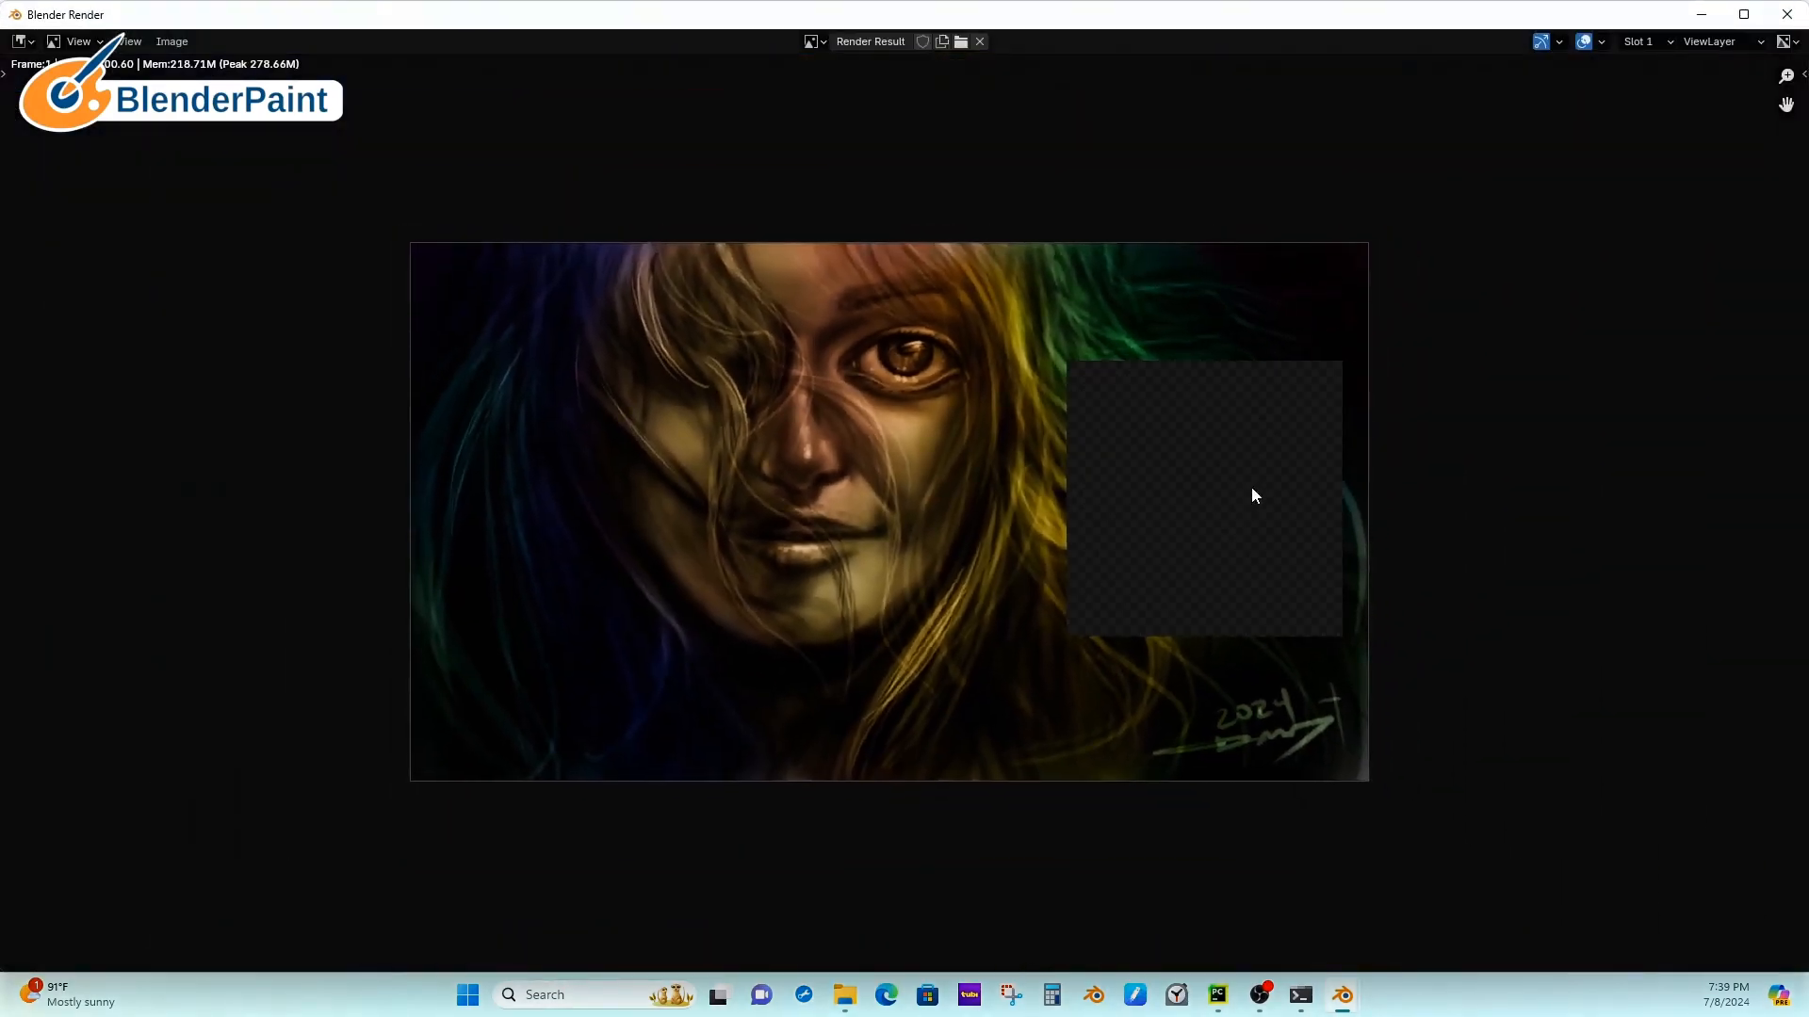
key("Escape")
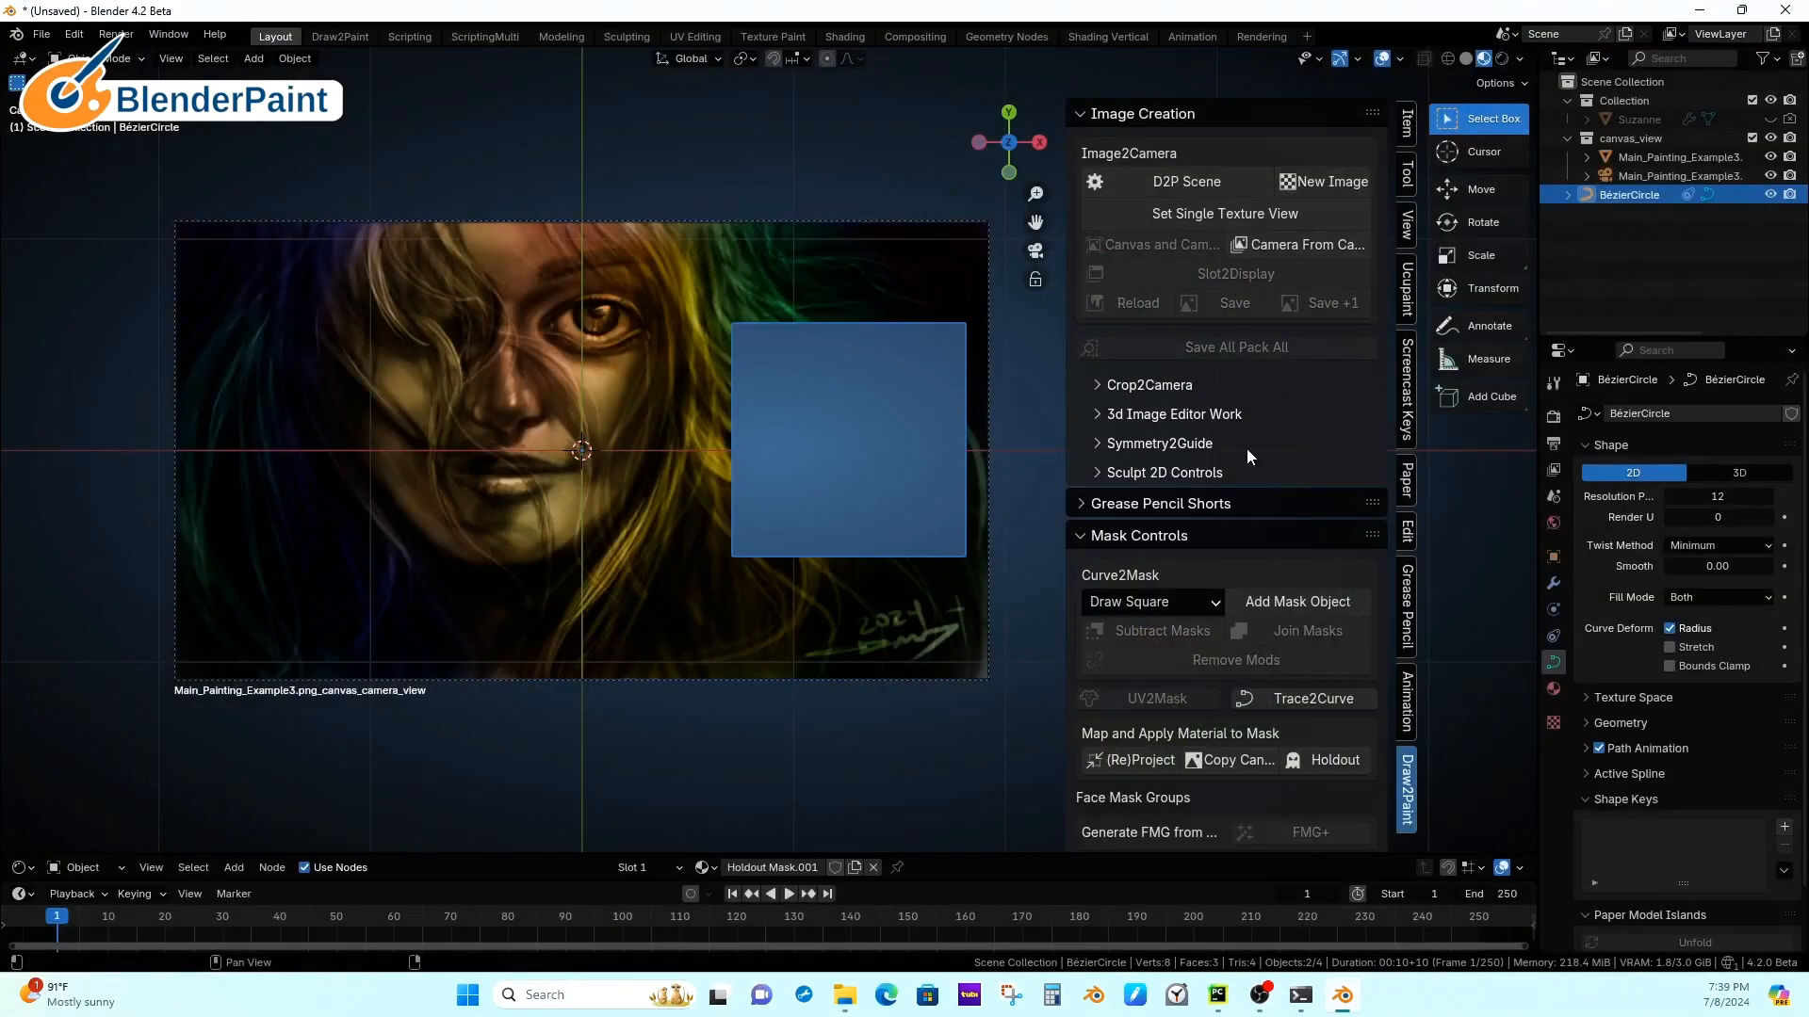
Step: Delete the square holdout mask object
key("x")
left_click(840, 357)
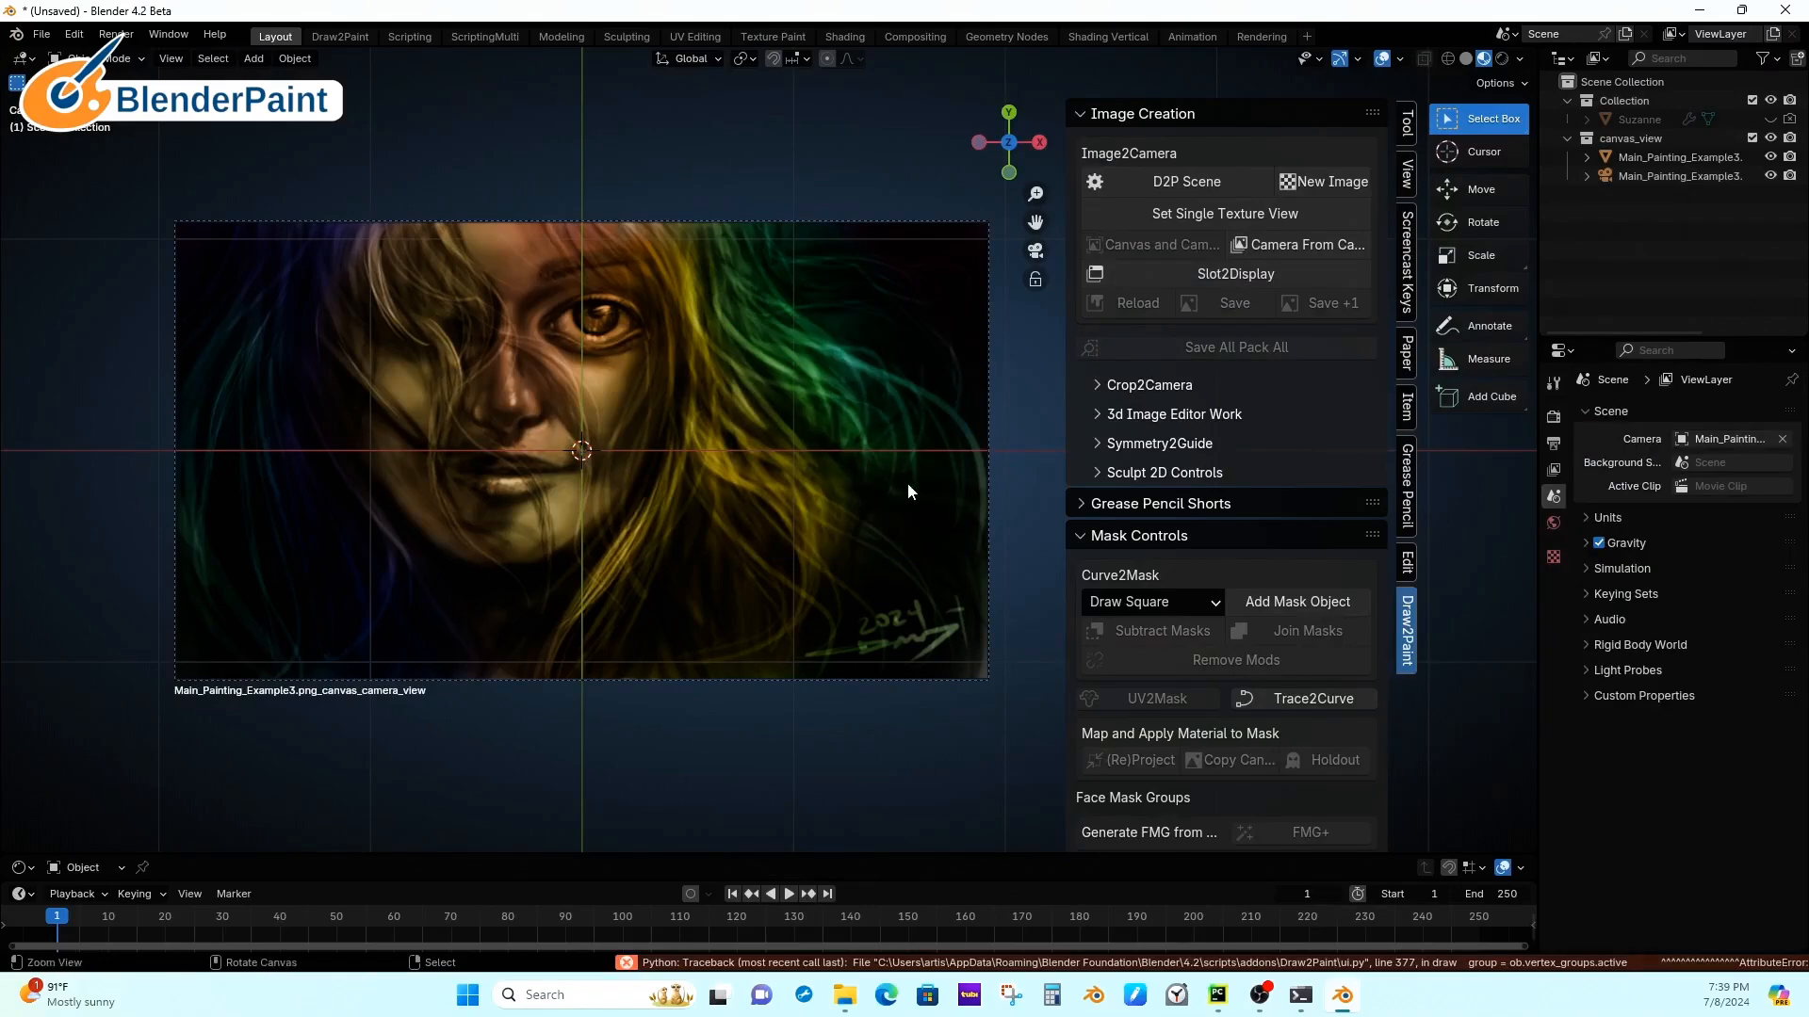
Step: Exclude the canvas_view collection and make Suzanne visible in both the viewport and renders
scroll(907, 491, "up", 1)
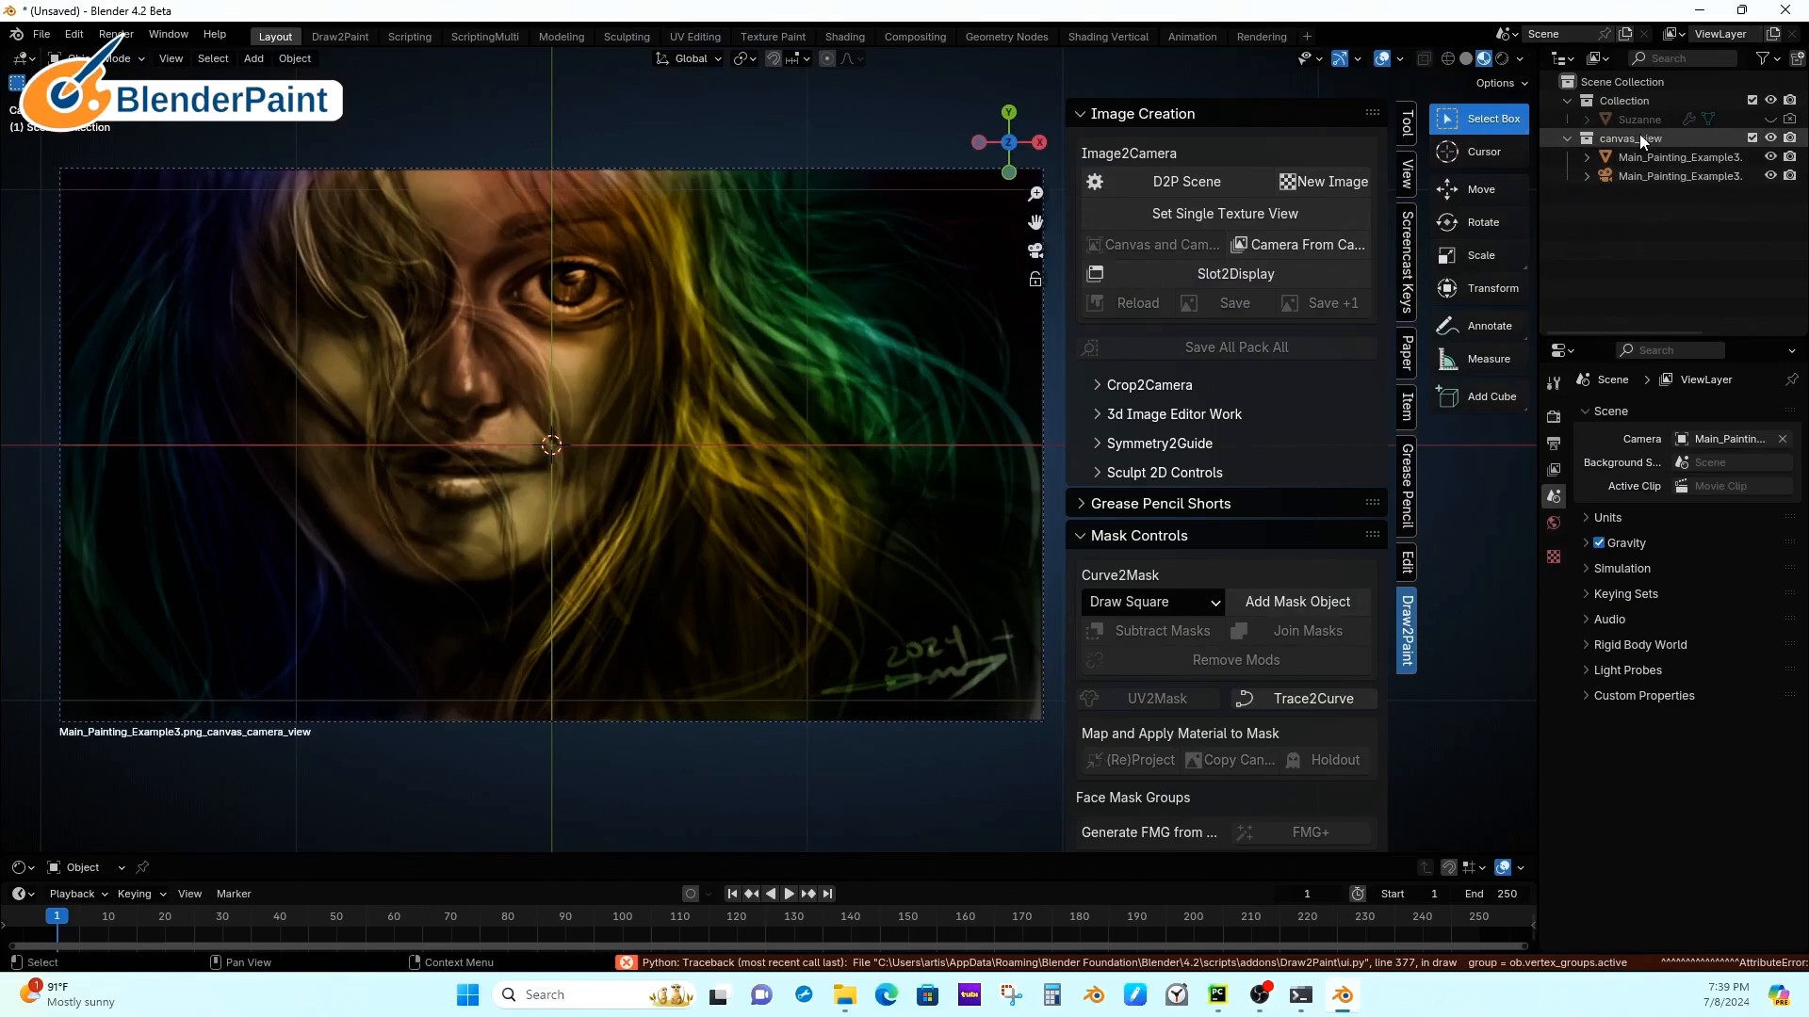
left_click(1751, 138)
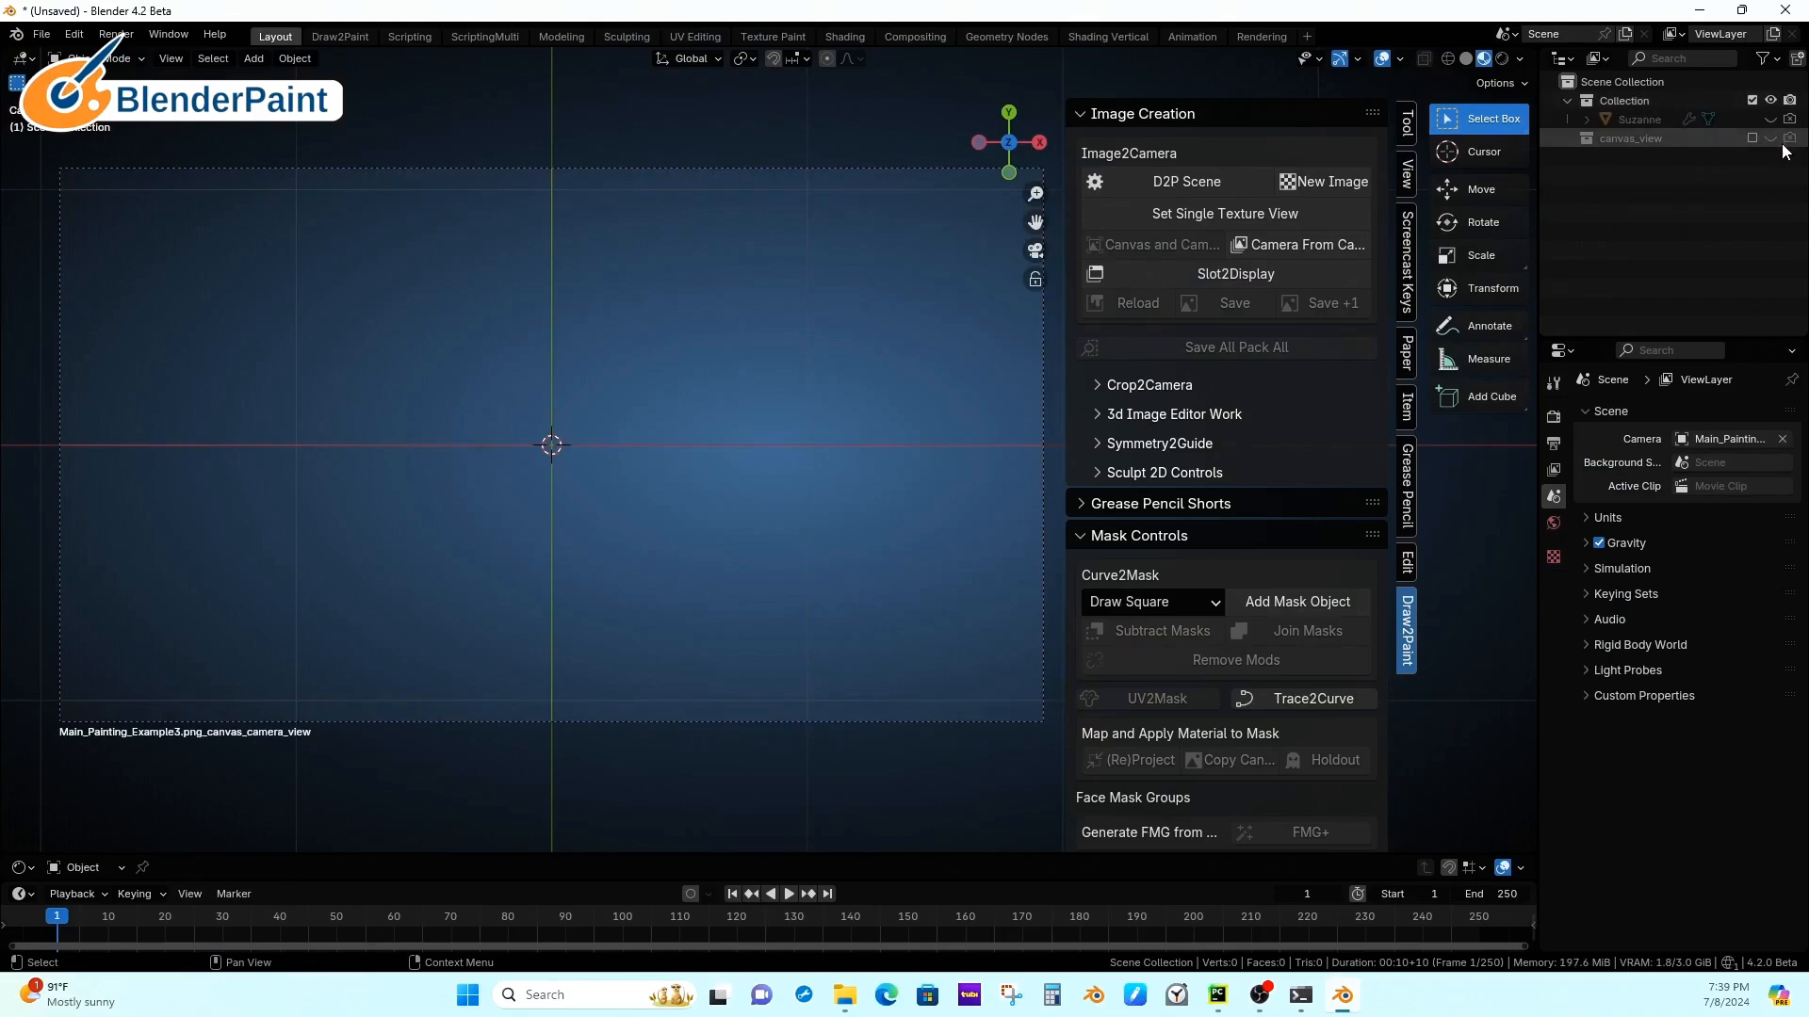
left_click(1770, 119)
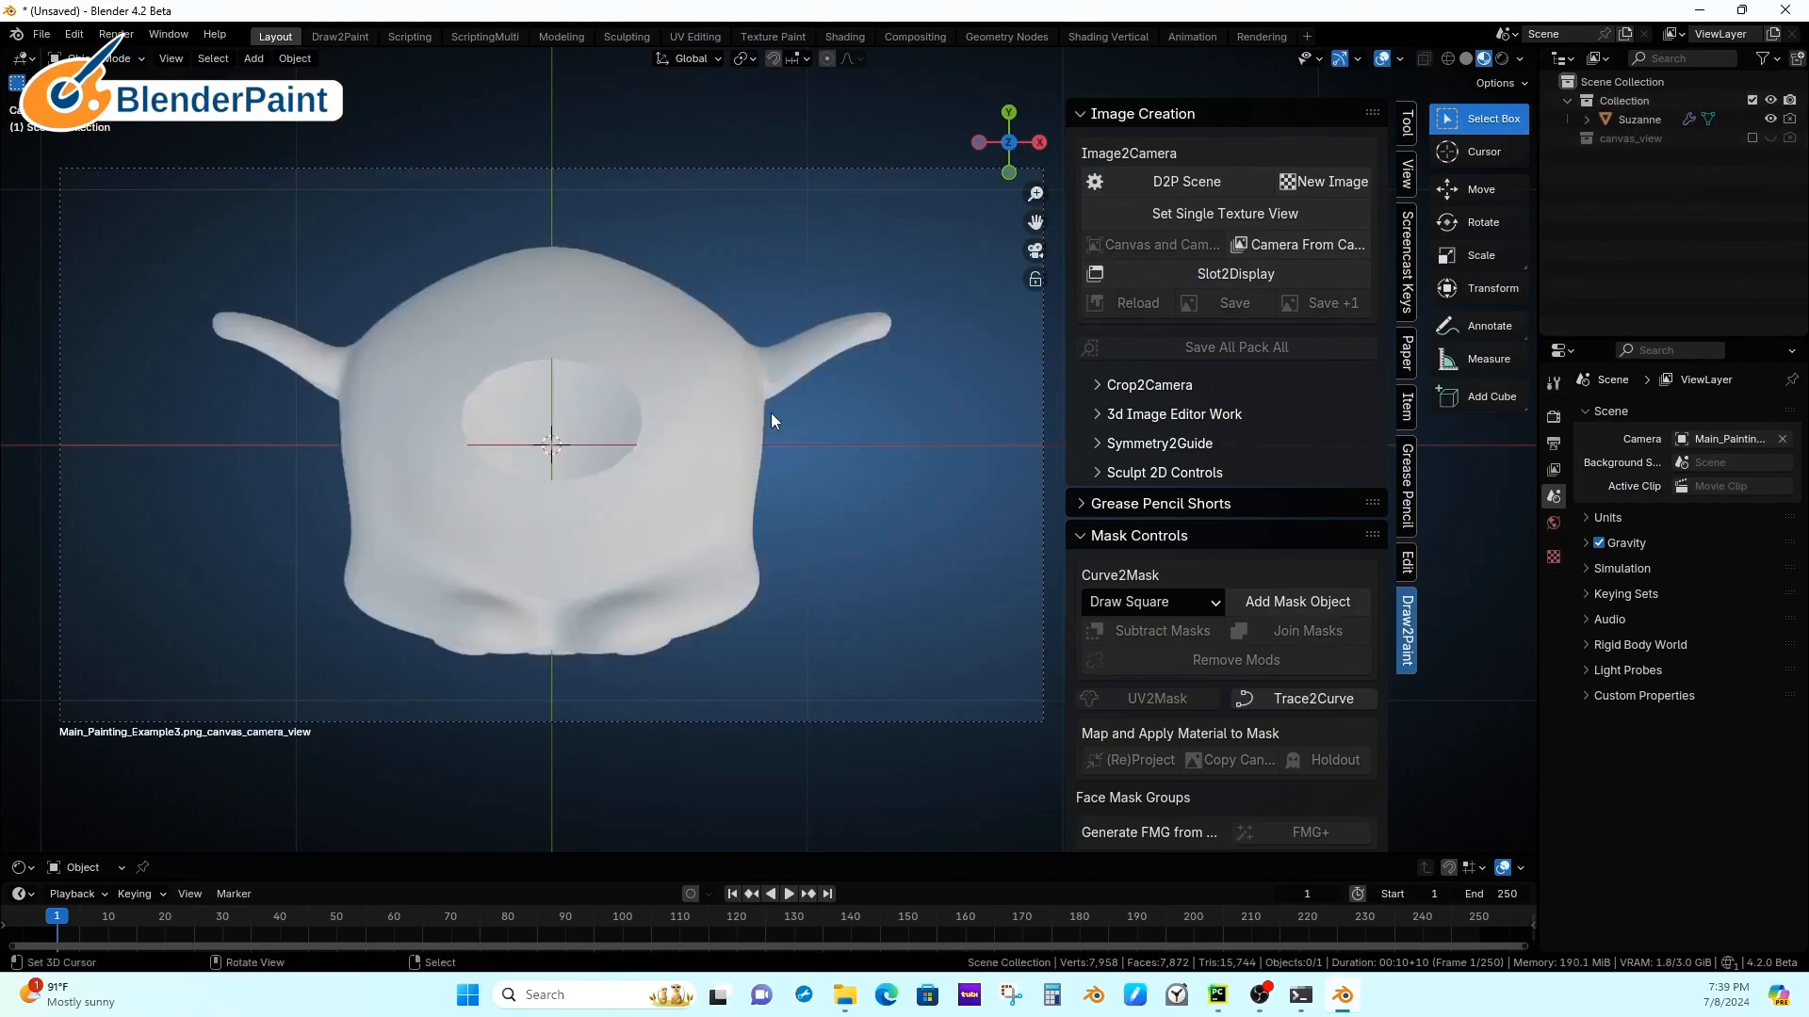
left_click(1790, 120)
middle_click_drag(903, 528, 896, 494)
scroll(919, 557, "down", 4)
middle_click_drag(919, 558, 890, 528)
scroll(884, 494, "up", 2)
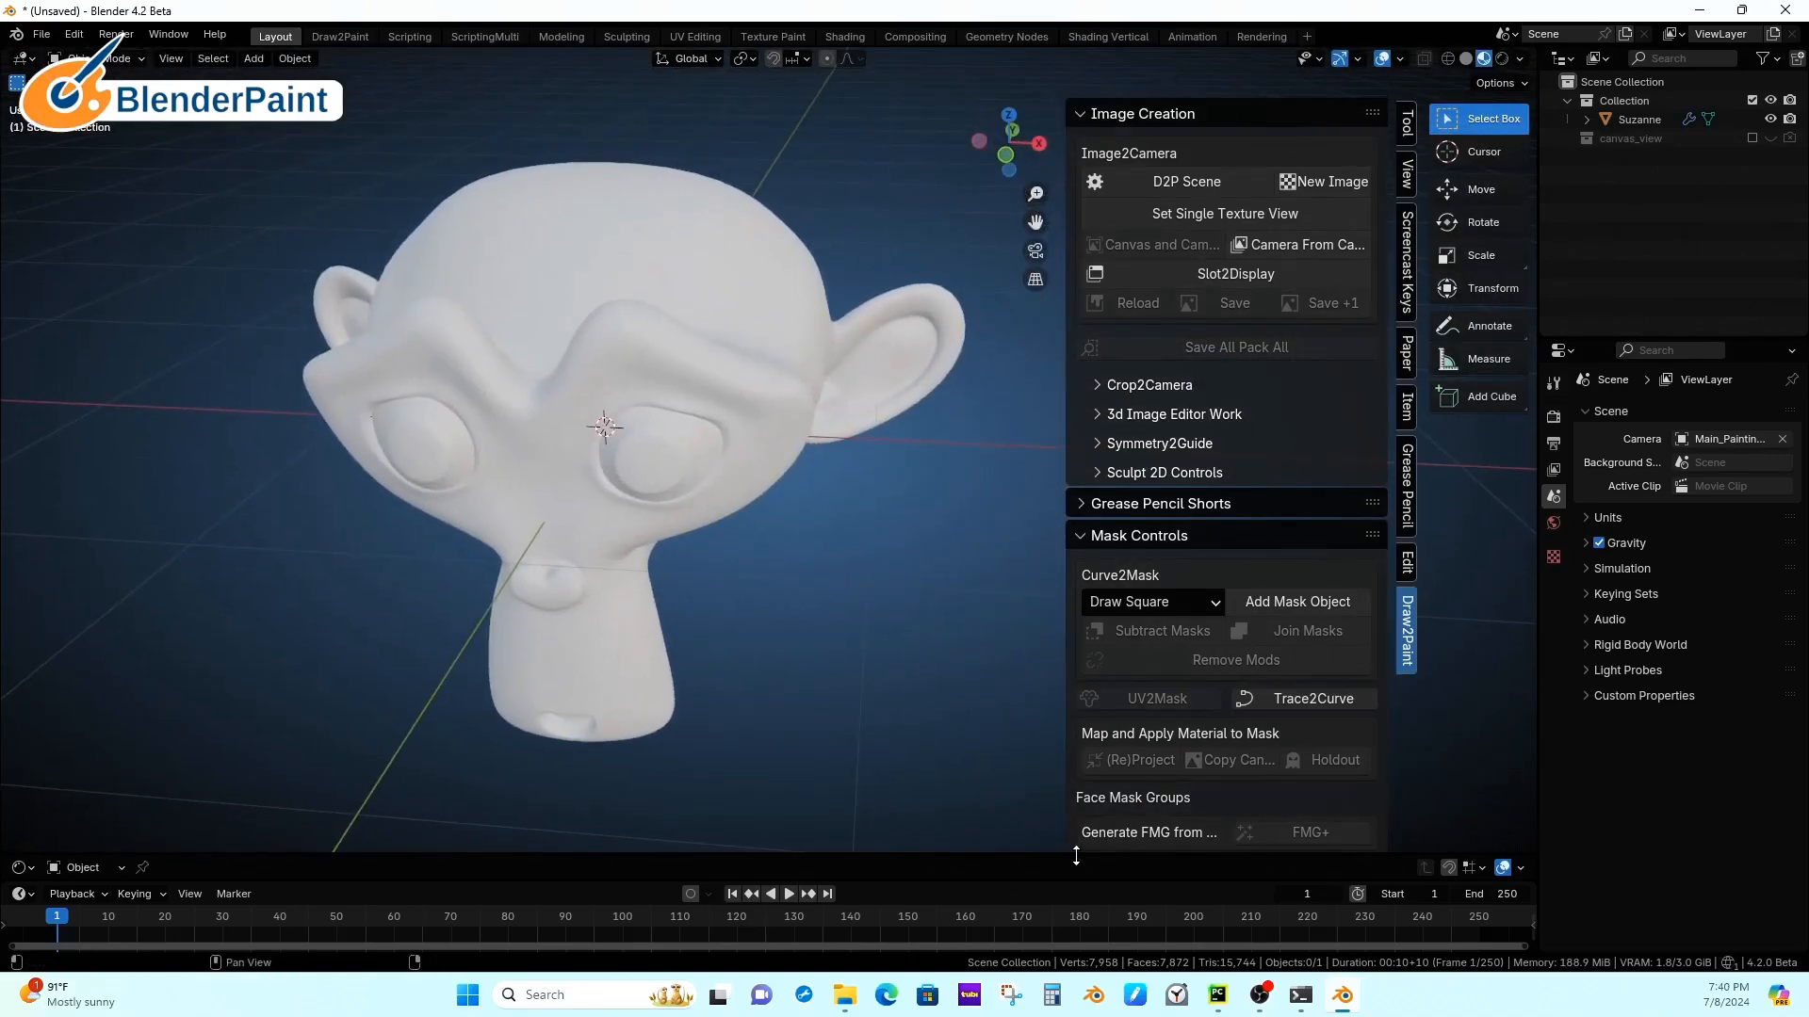
Step: Enlarge the node editor area and put Suzanne in Texture Paint mode
left_click_drag(1076, 856, 1076, 733)
middle_click_drag(927, 518, 937, 458)
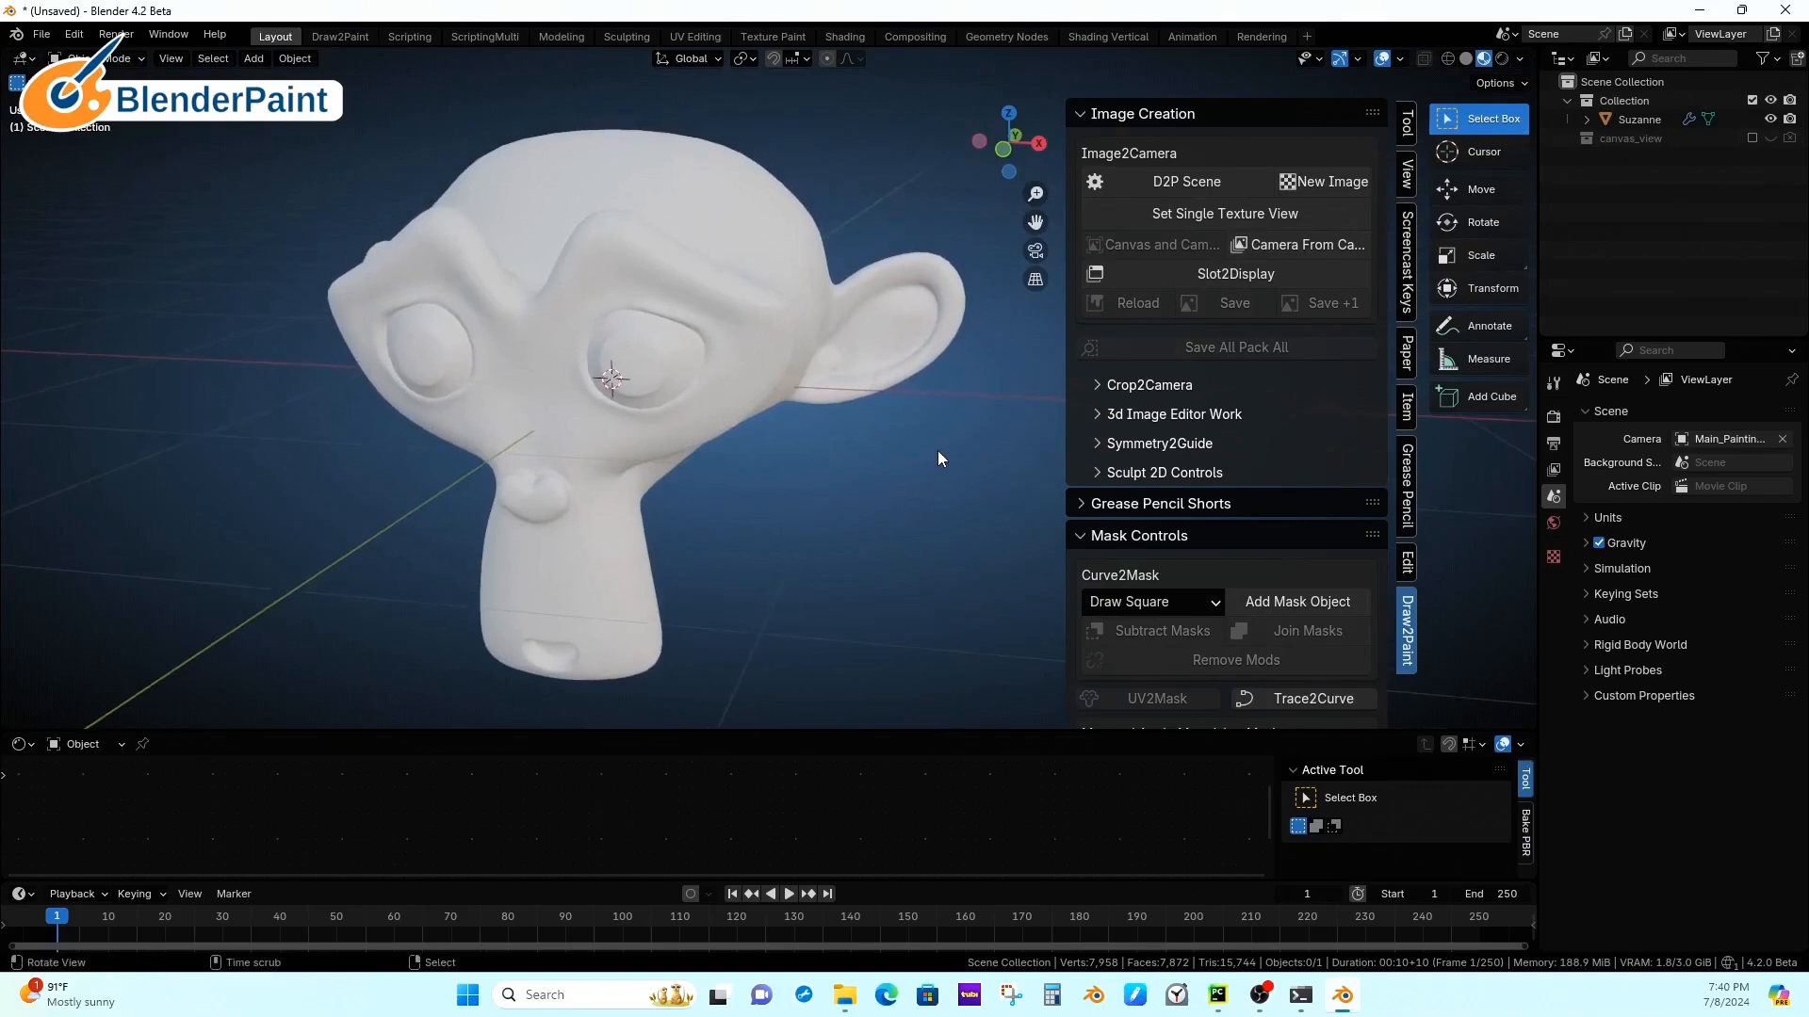
left_click(792, 237)
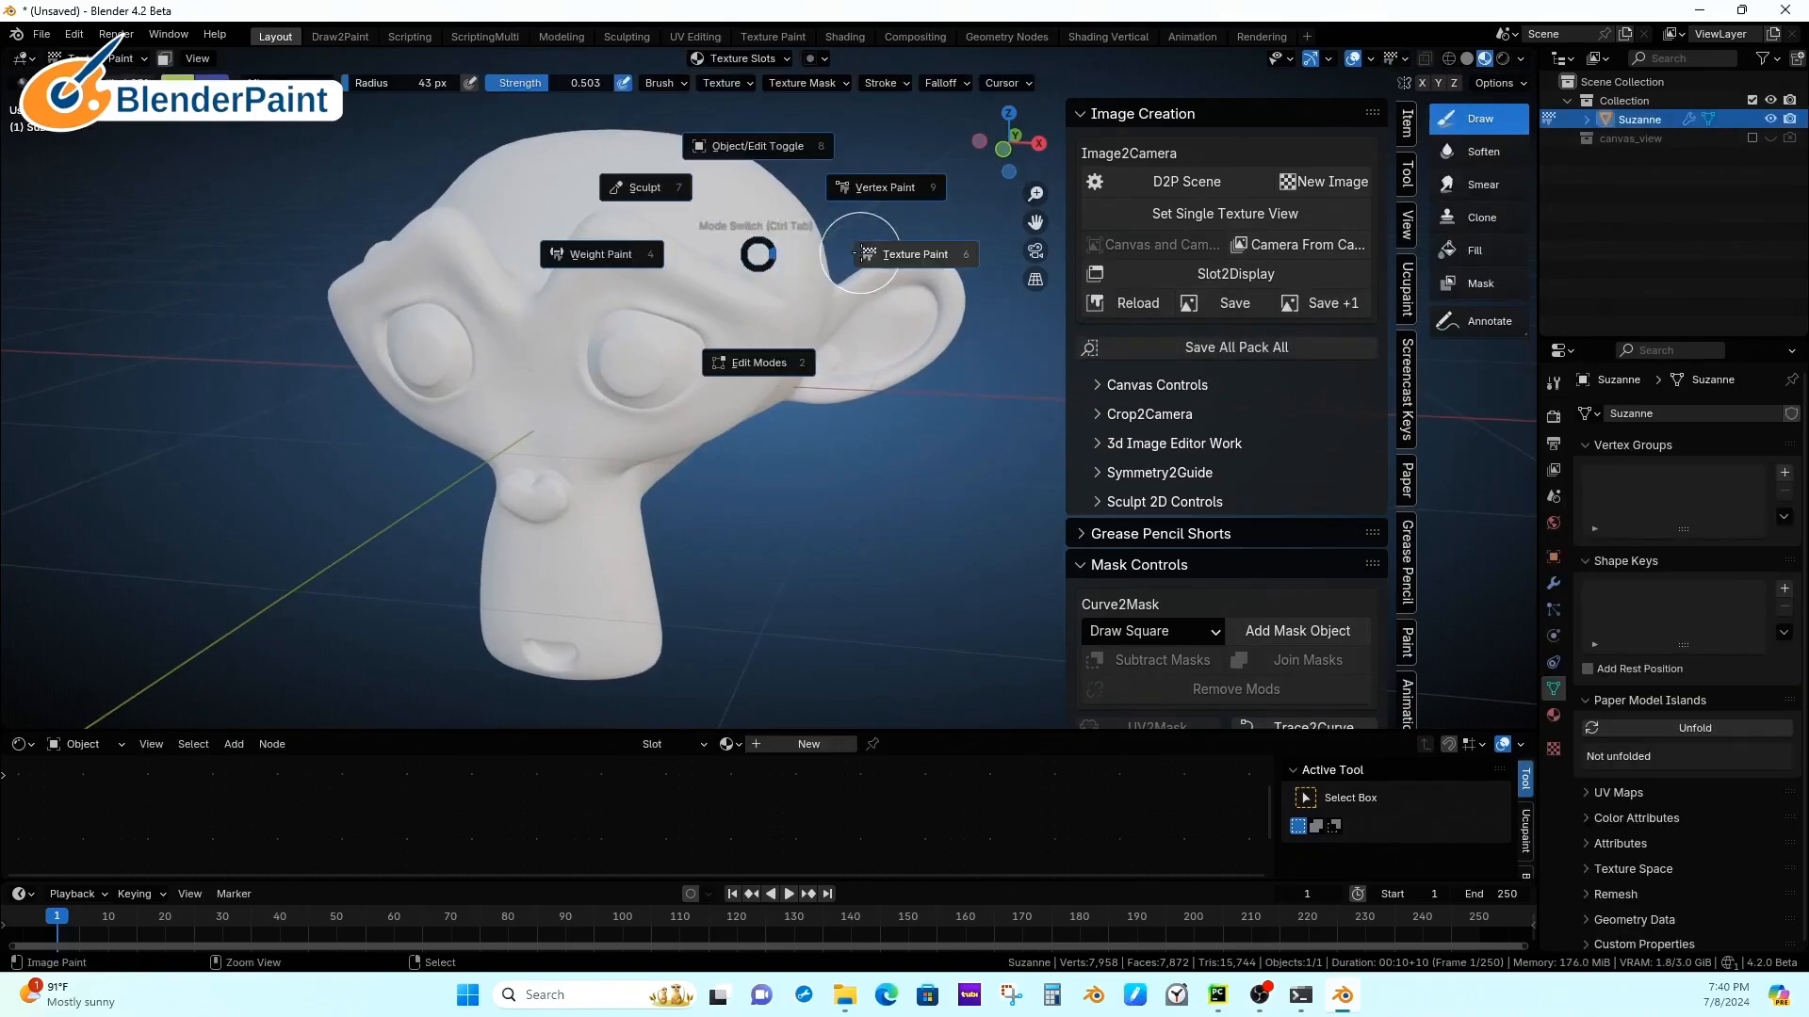
key("Tab")
left_click(868, 237)
key("ctrl+Tab")
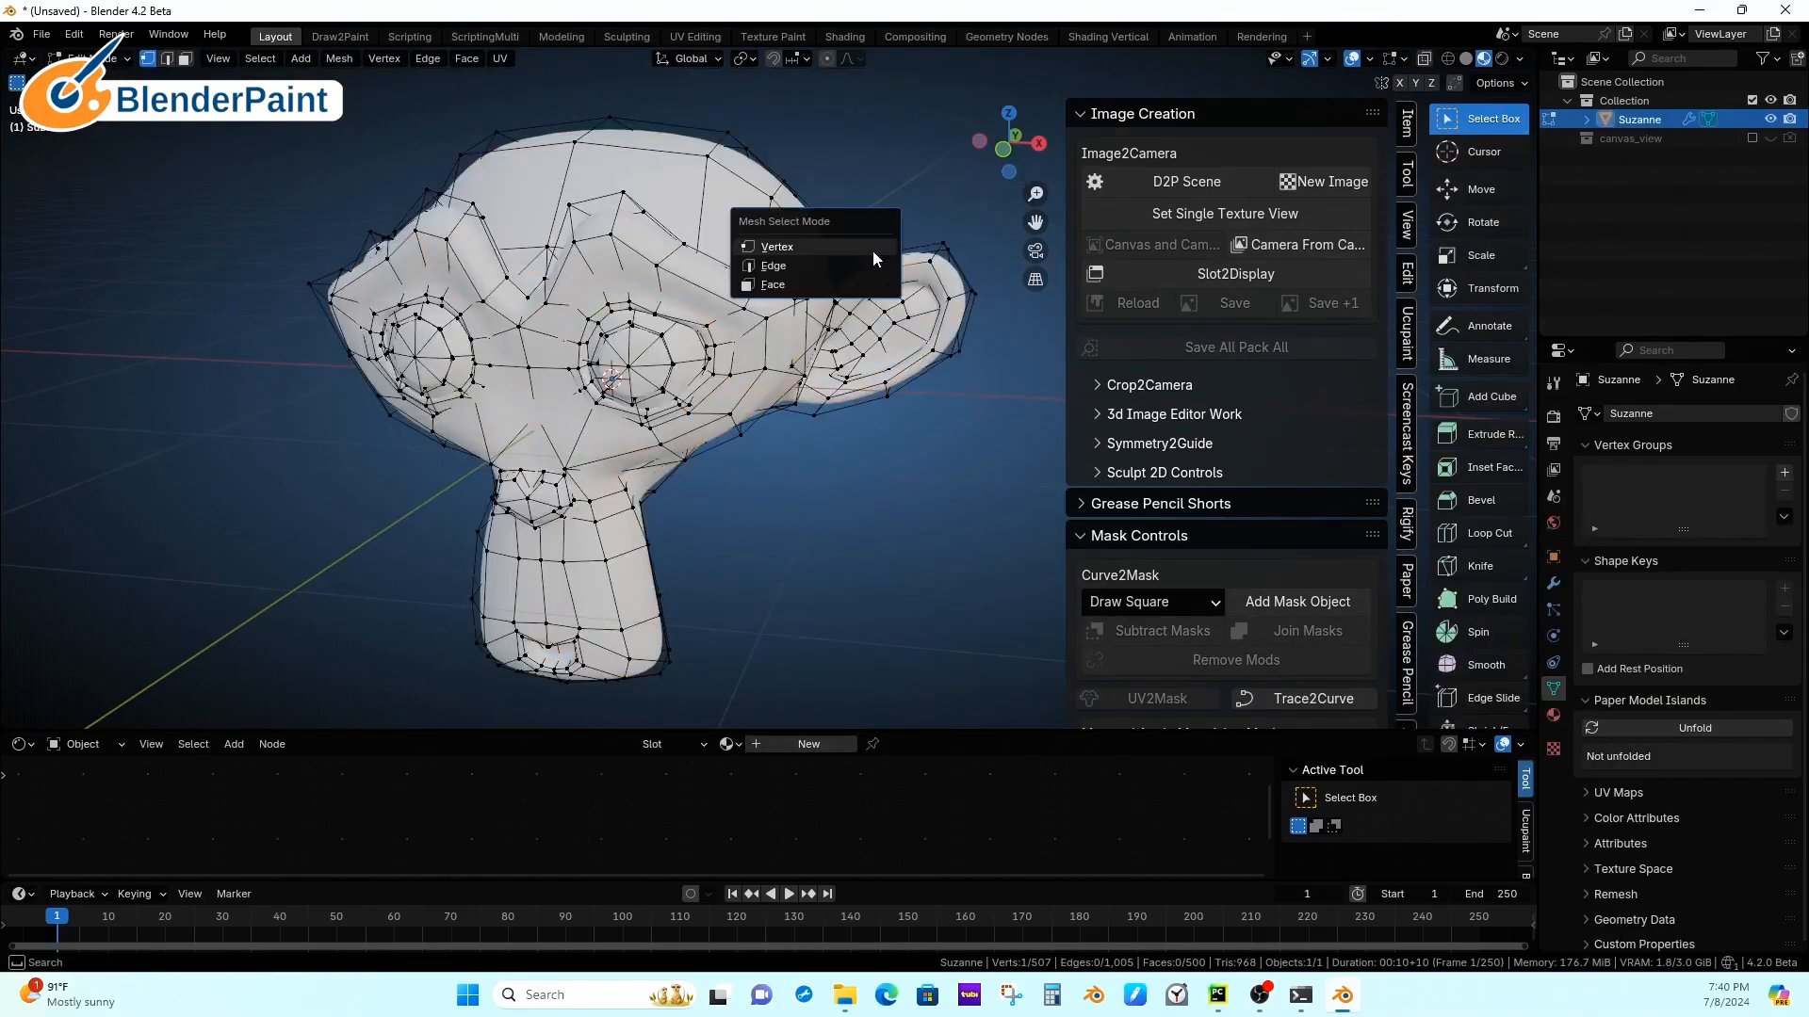
key("Tab")
key("ctrl+Tab")
left_click(935, 206)
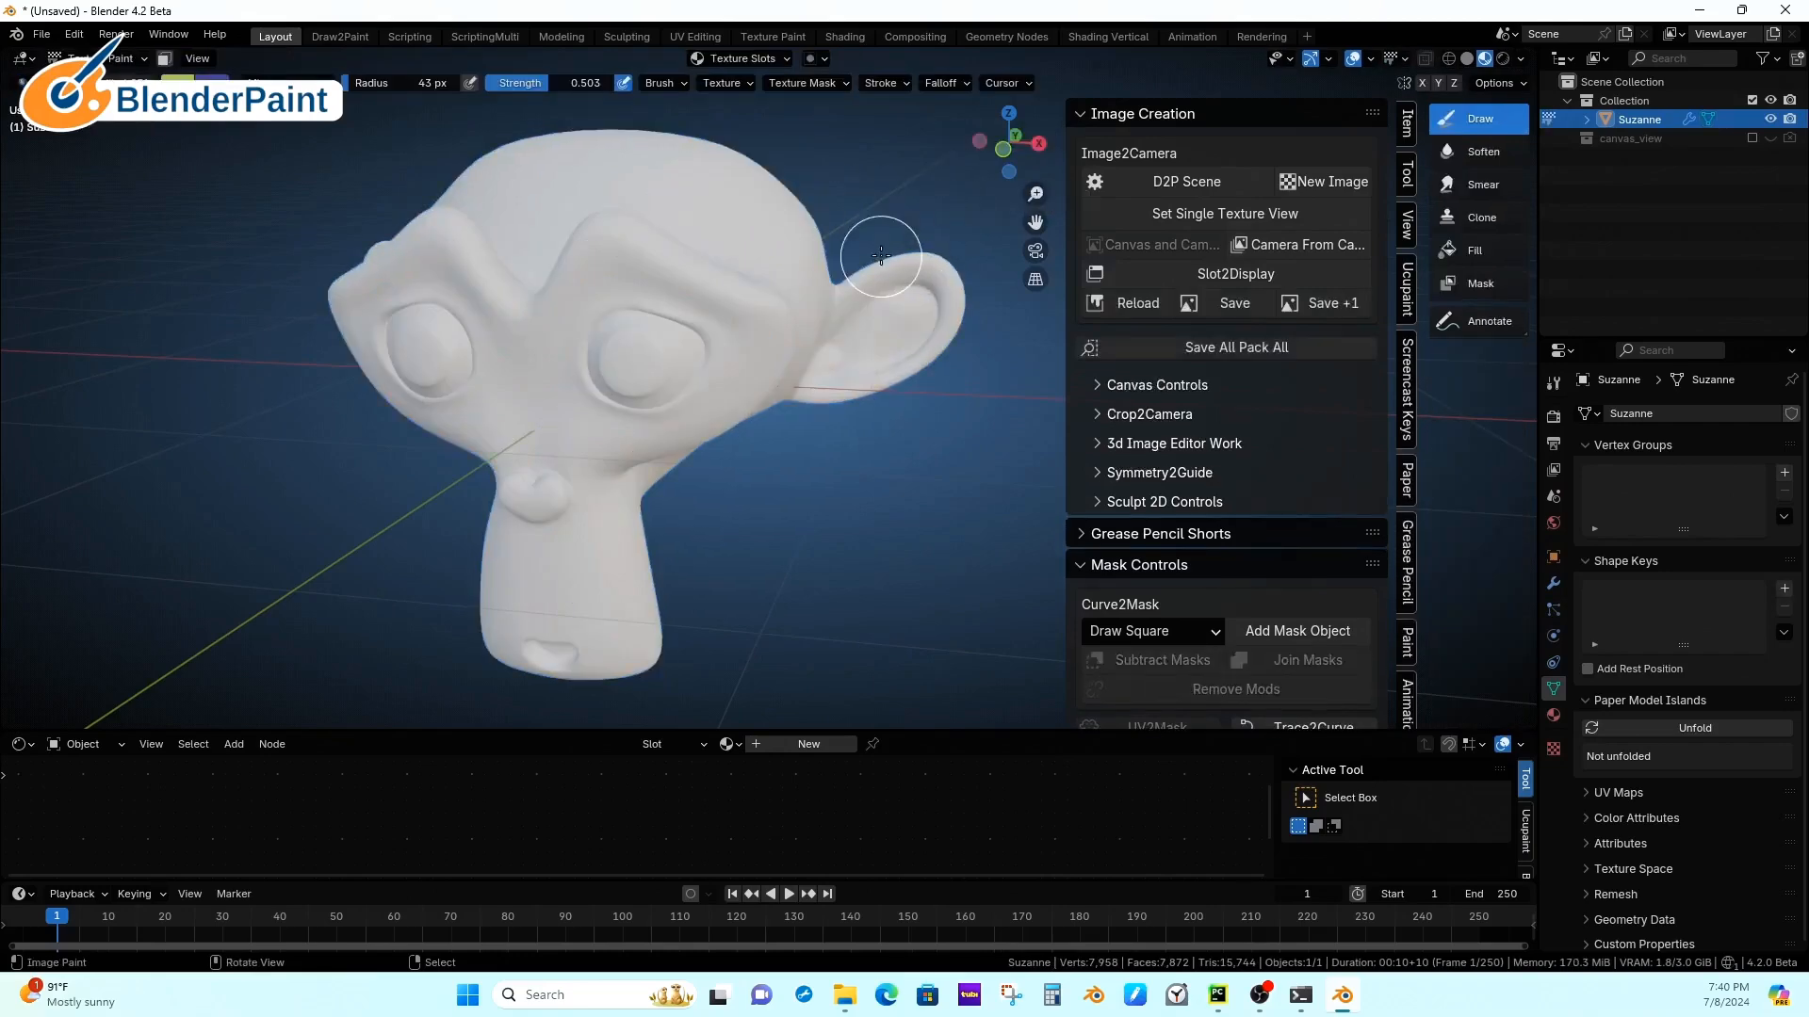
scroll(912, 265, "up", 1)
middle_click_drag(915, 265, 916, 252)
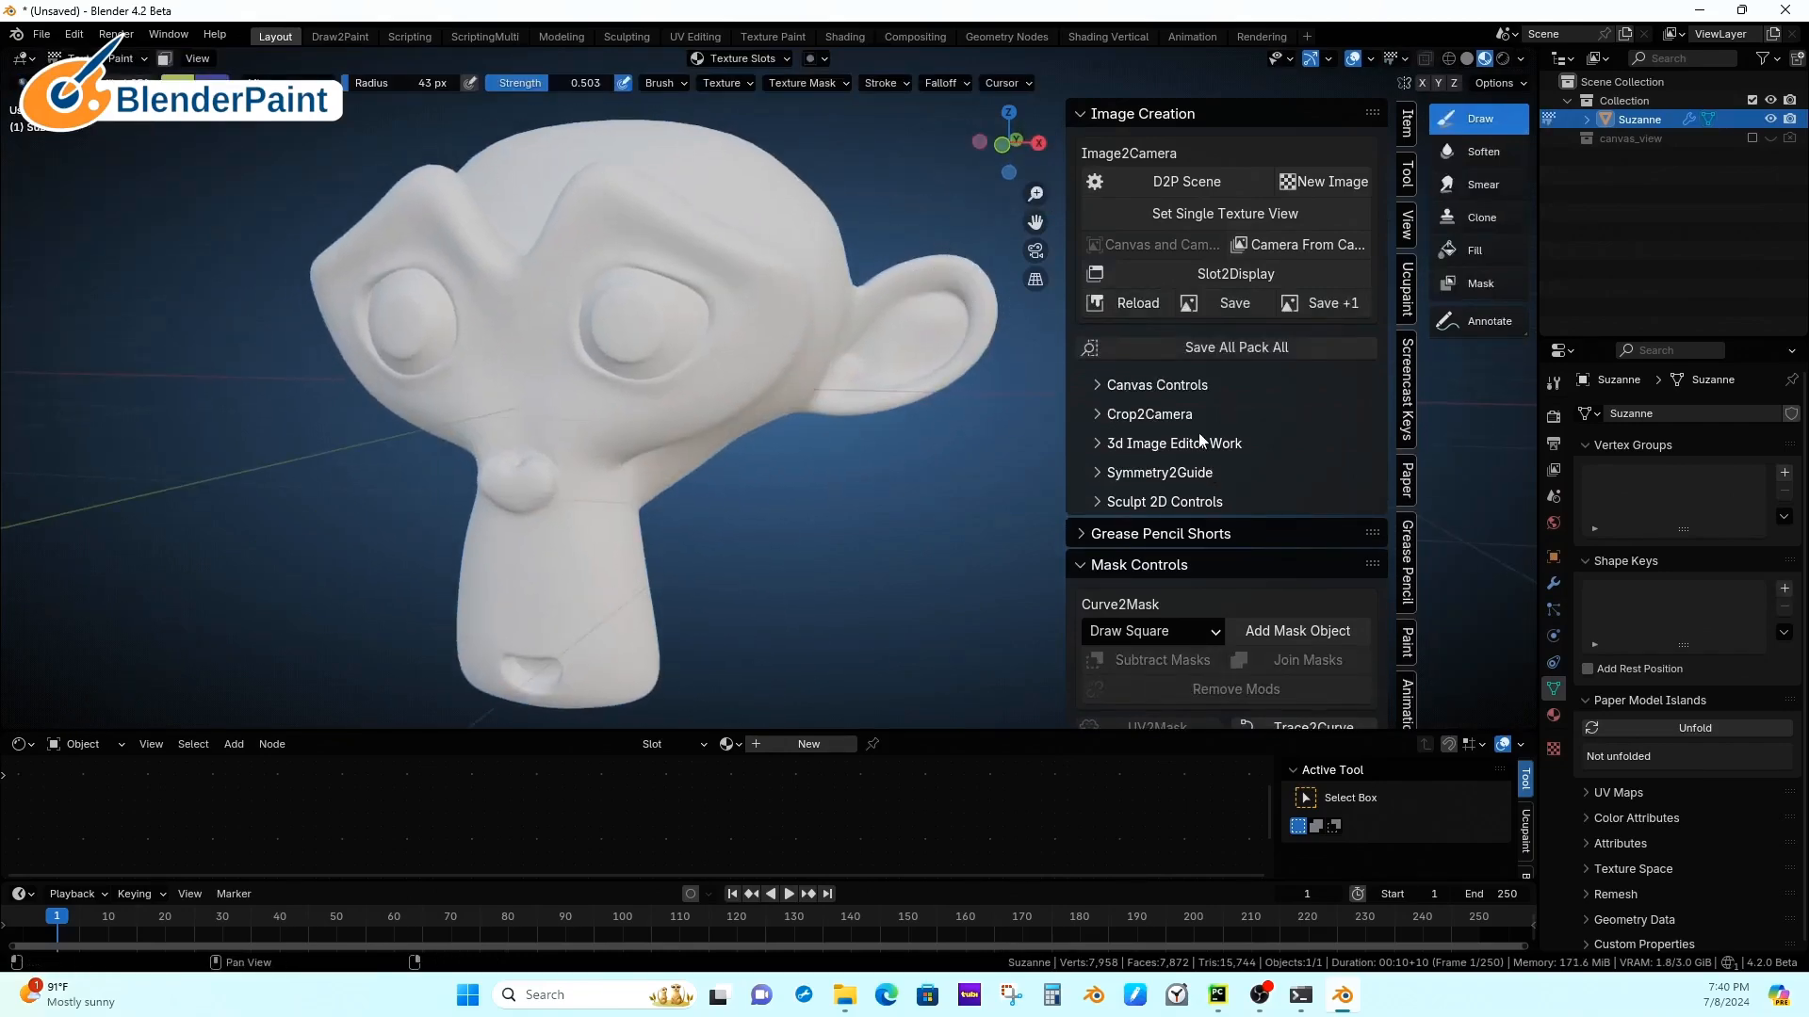
Step: Add a Base Color paint slot to Suzanne using a 1024 px Color Grid as the generated type
left_click(764, 61)
left_click(824, 128)
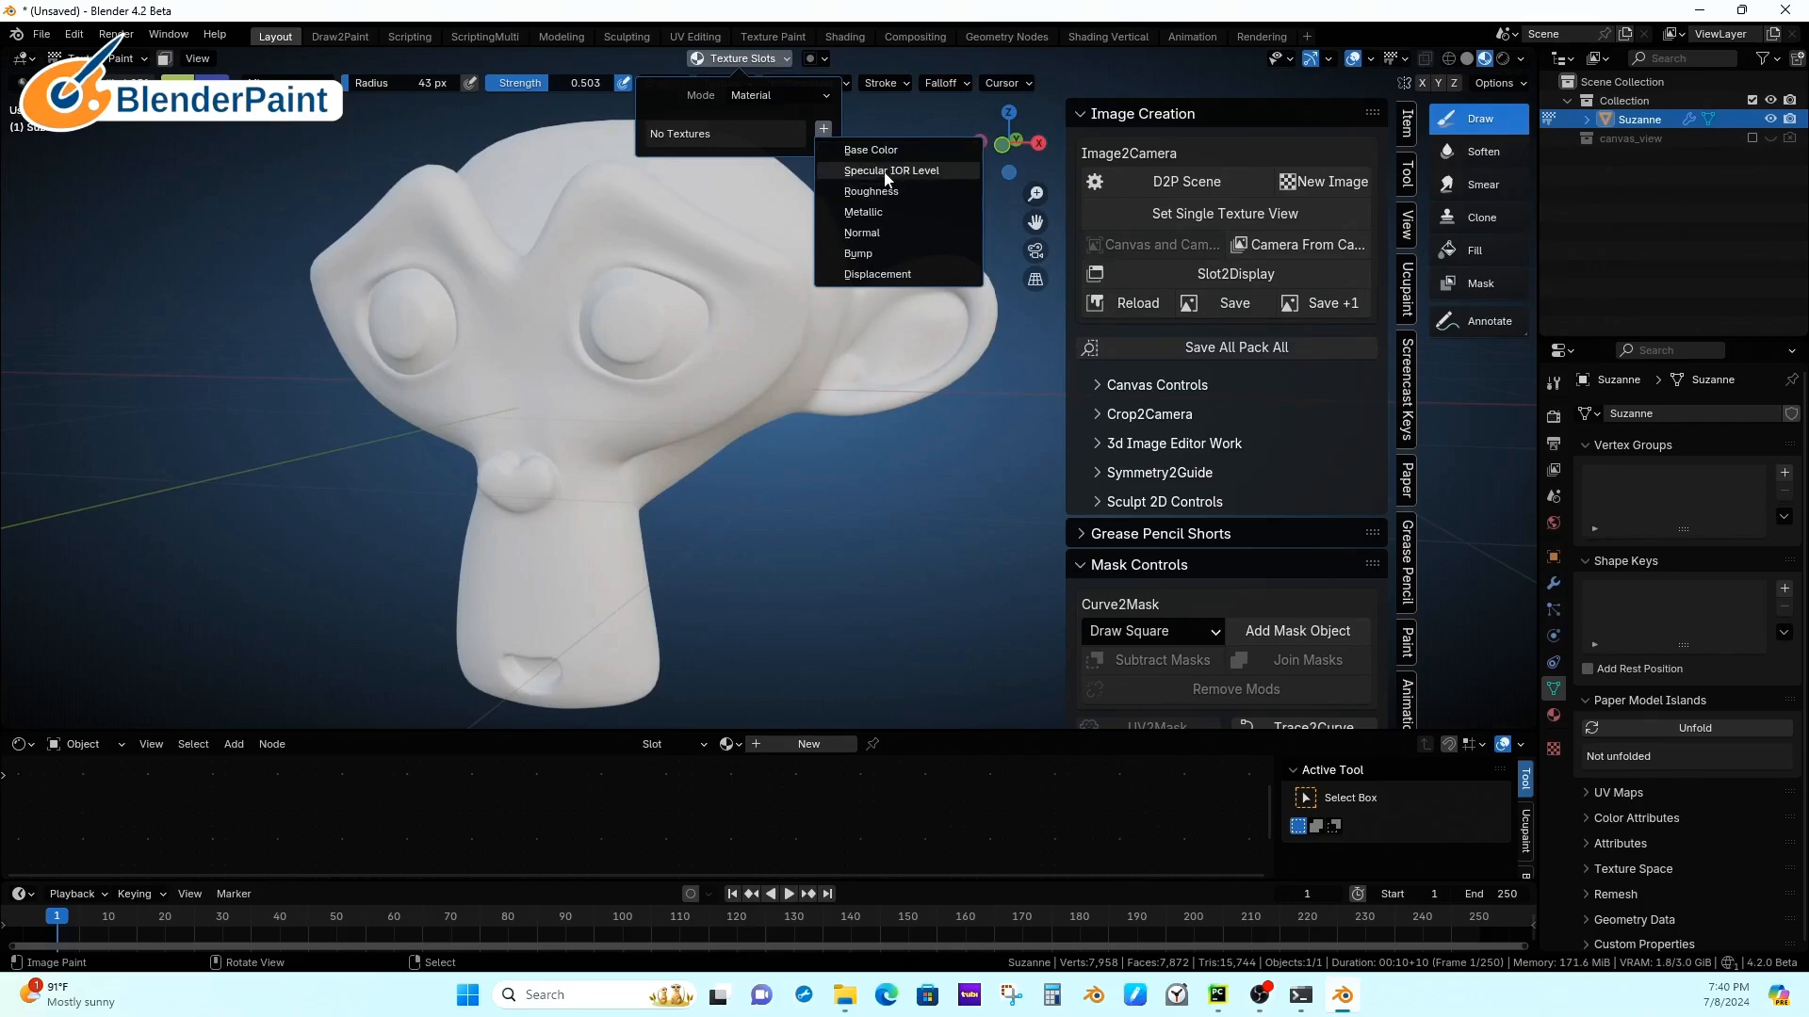
left_click(889, 151)
left_click(952, 252)
left_click(957, 317)
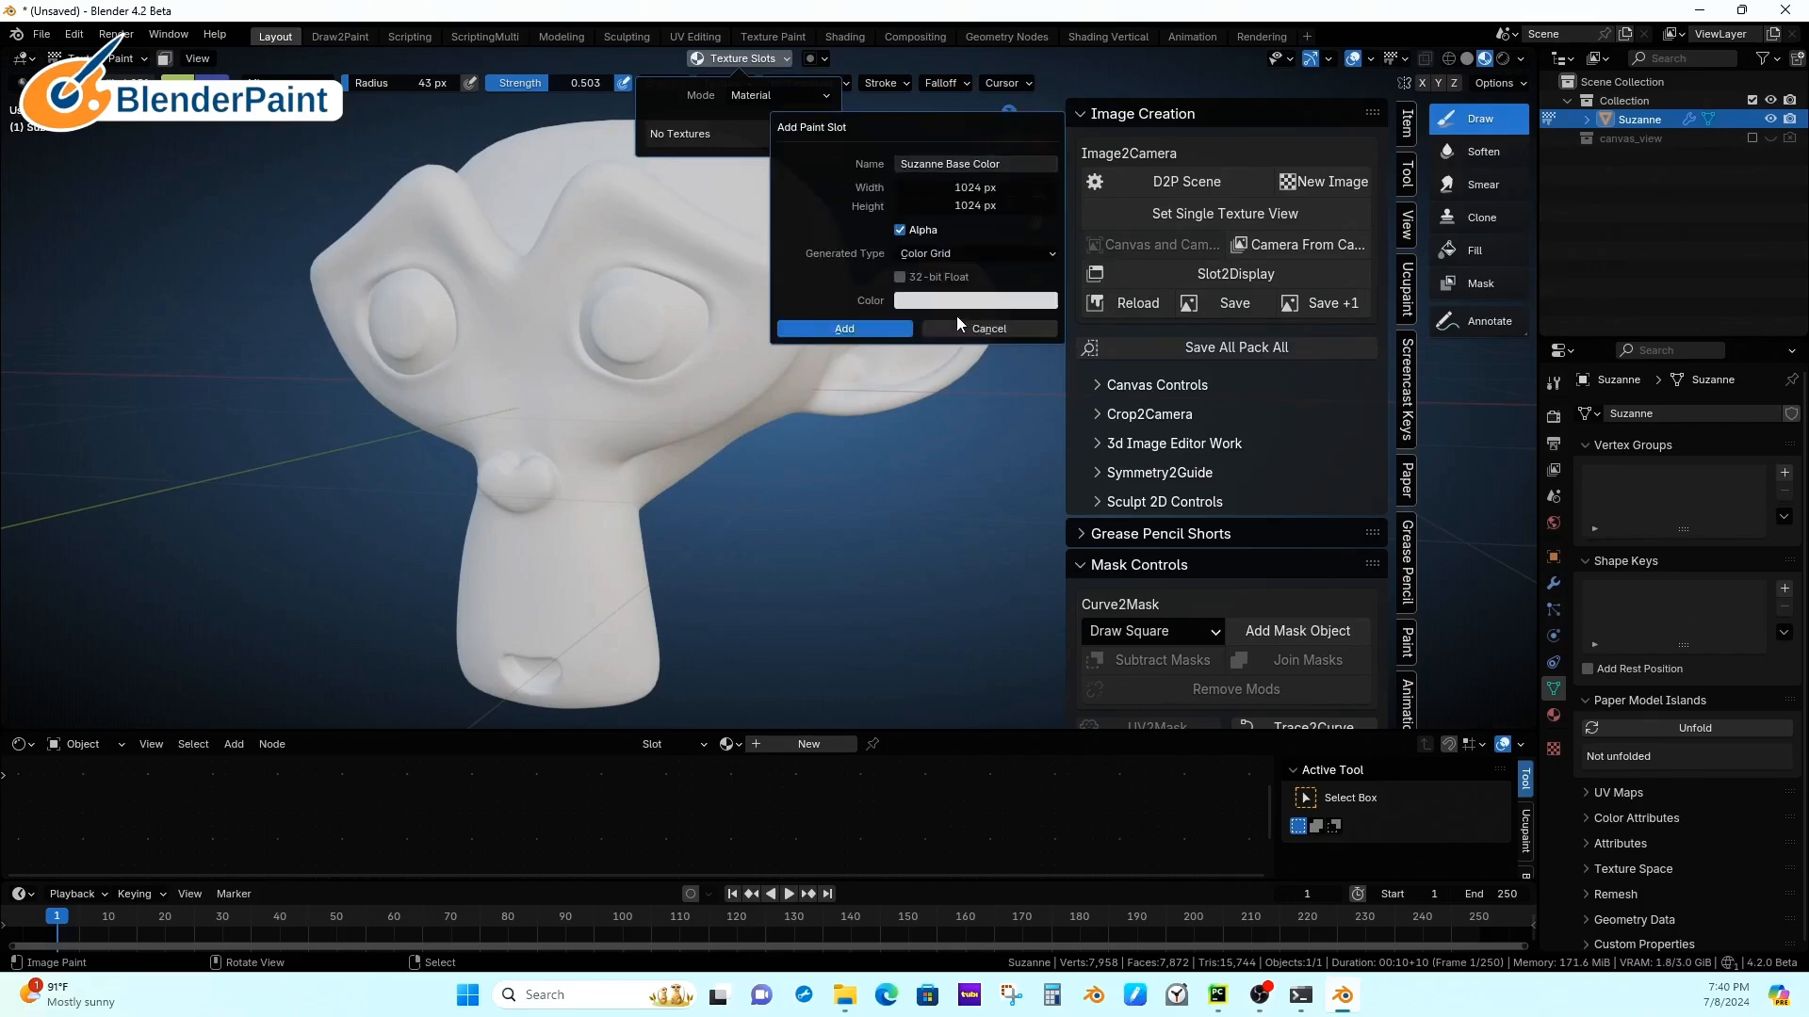
left_click(900, 329)
middle_click_drag(912, 500, 590, 284)
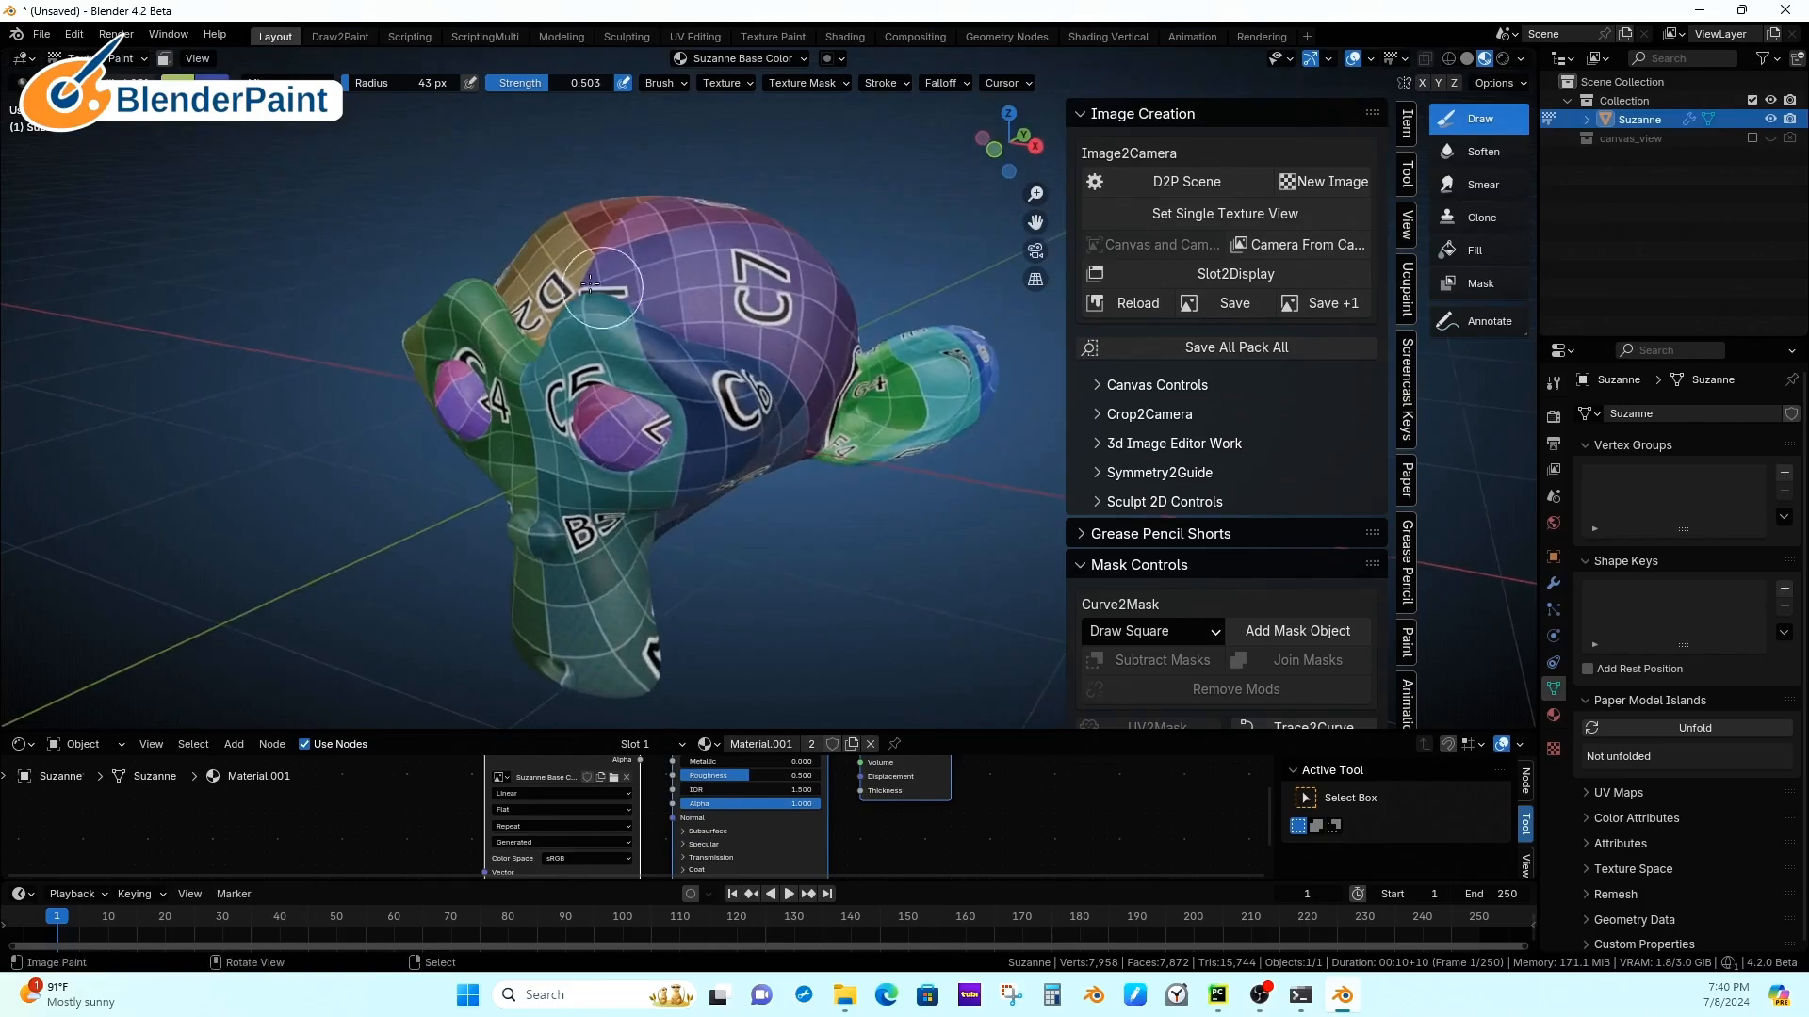
Step: Reveal the 3D image editor tools and delete the canvas_view collection along with the old painting canvas and its camera
left_click(1103, 451)
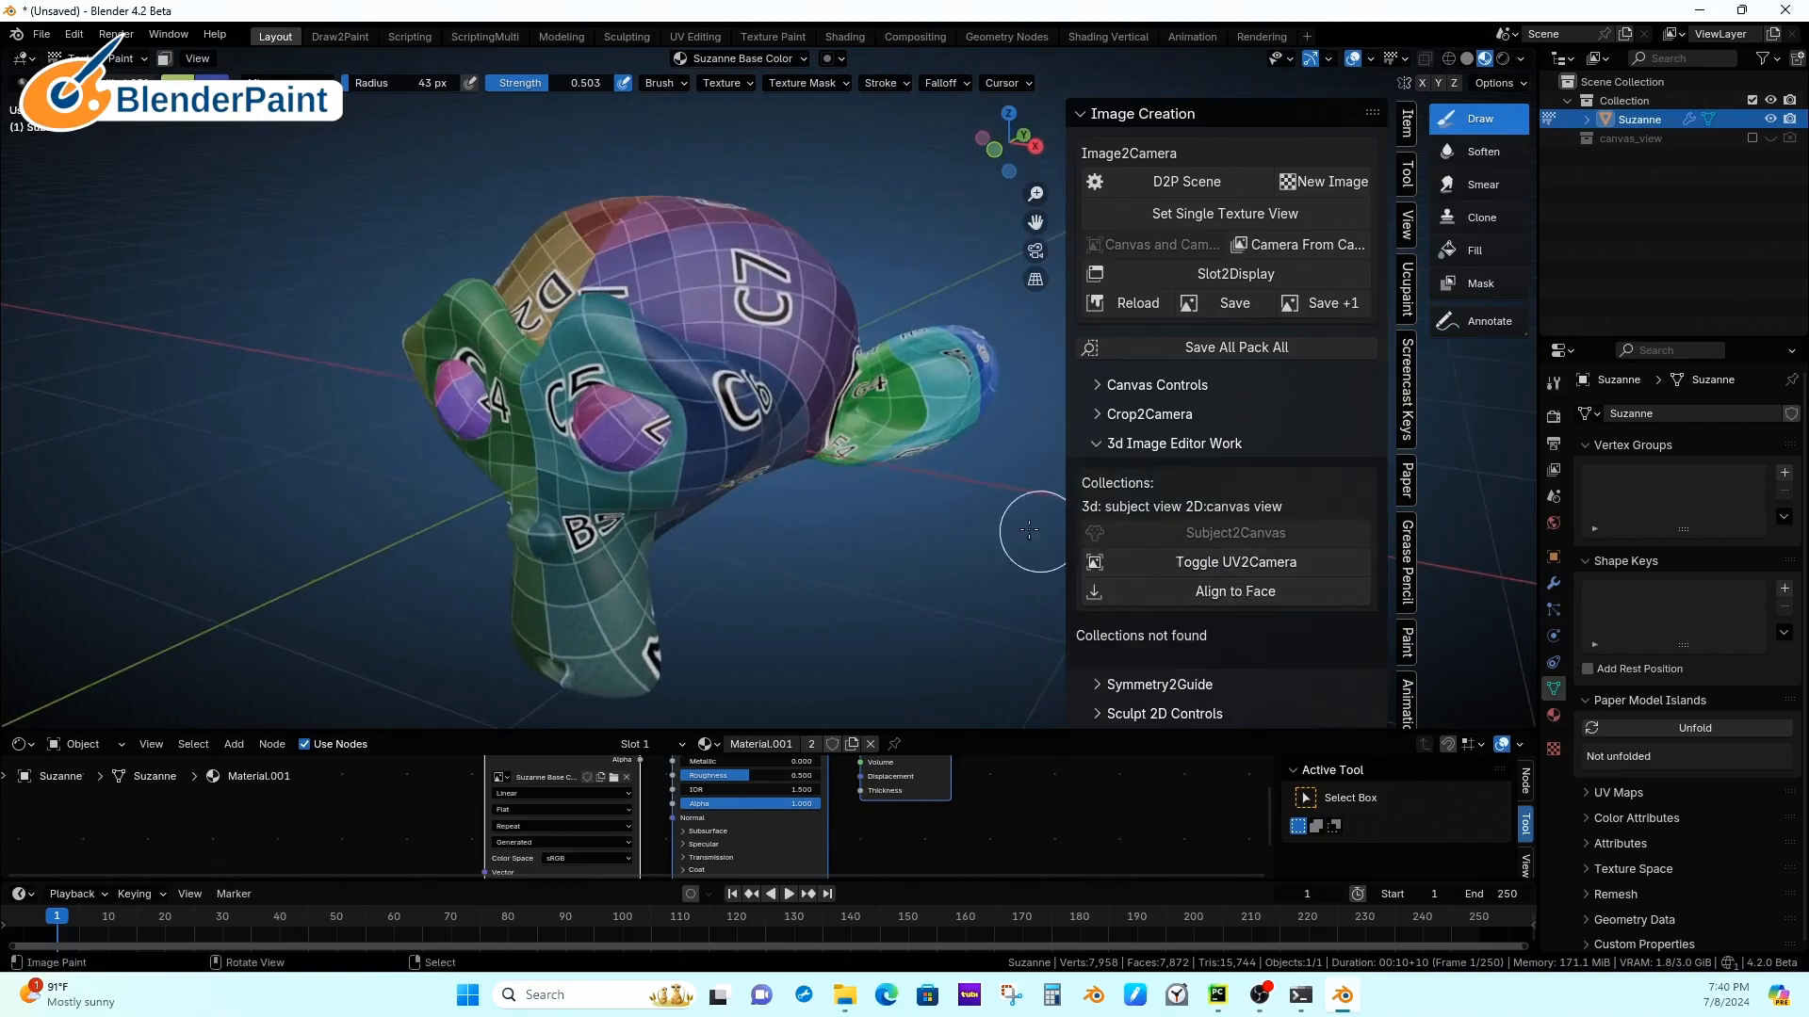
middle_click_drag(845, 415, 980, 391)
left_click(1670, 141)
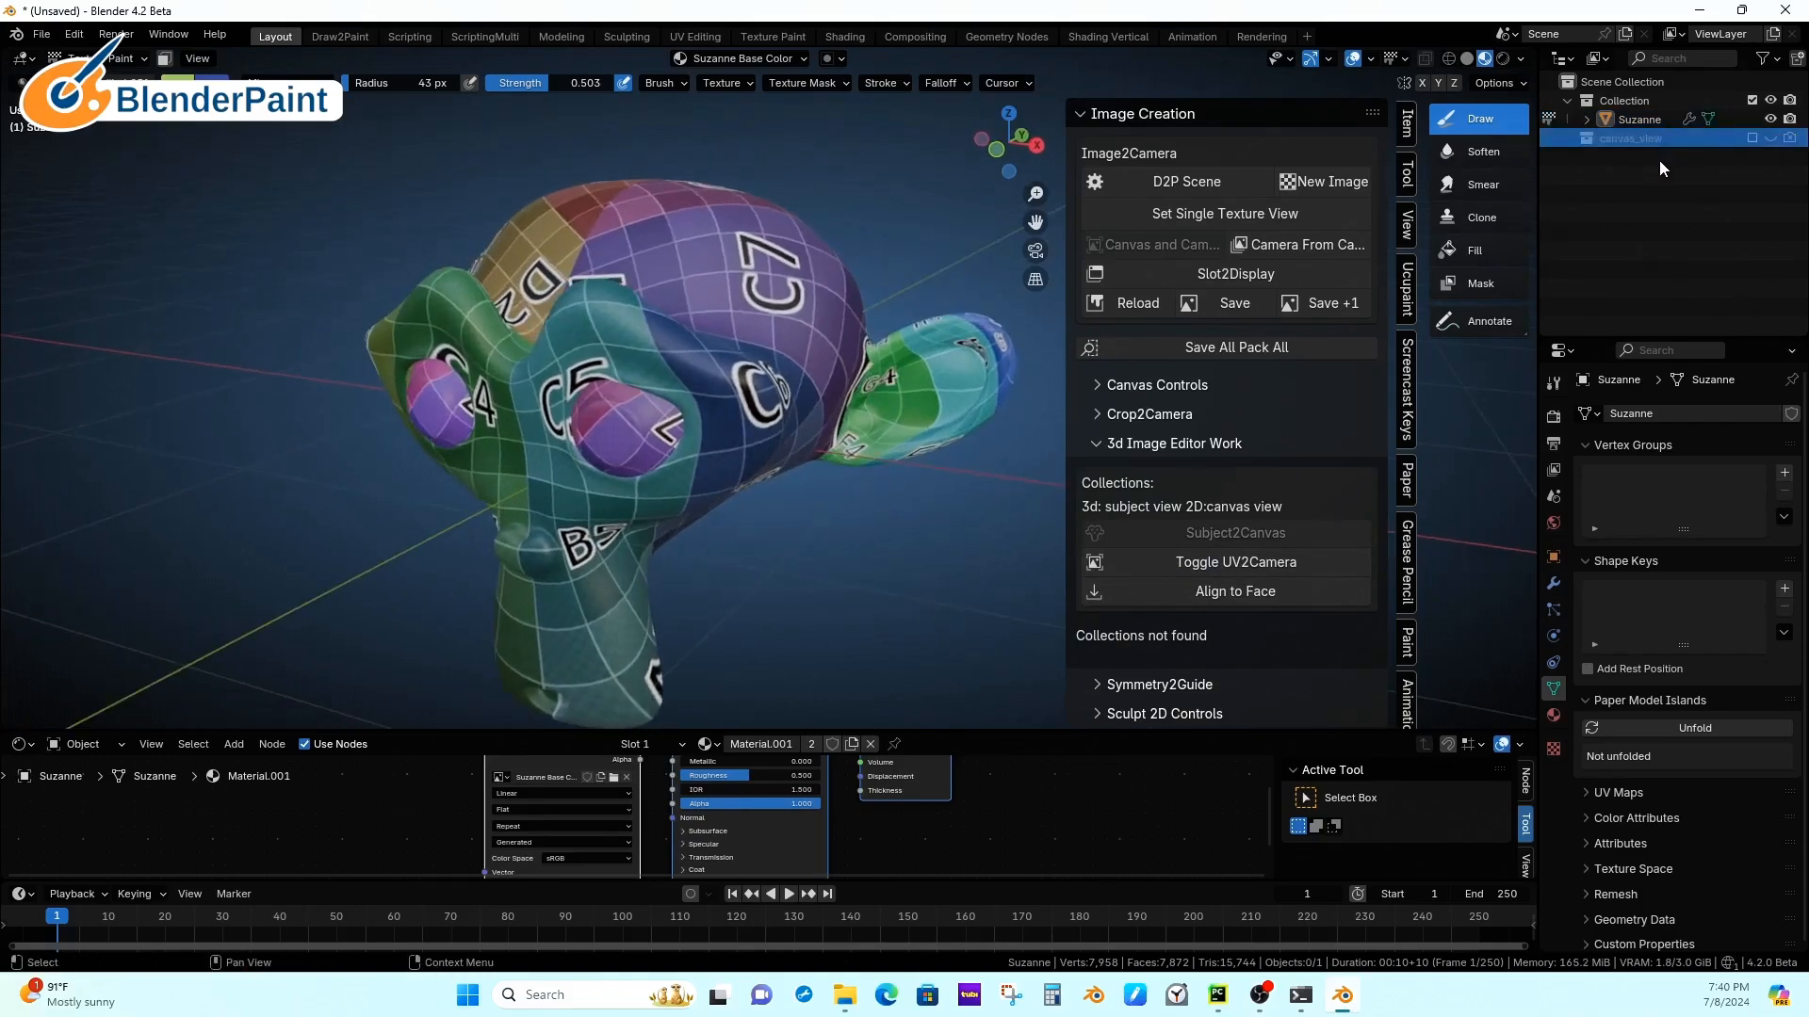
left_click(1657, 144)
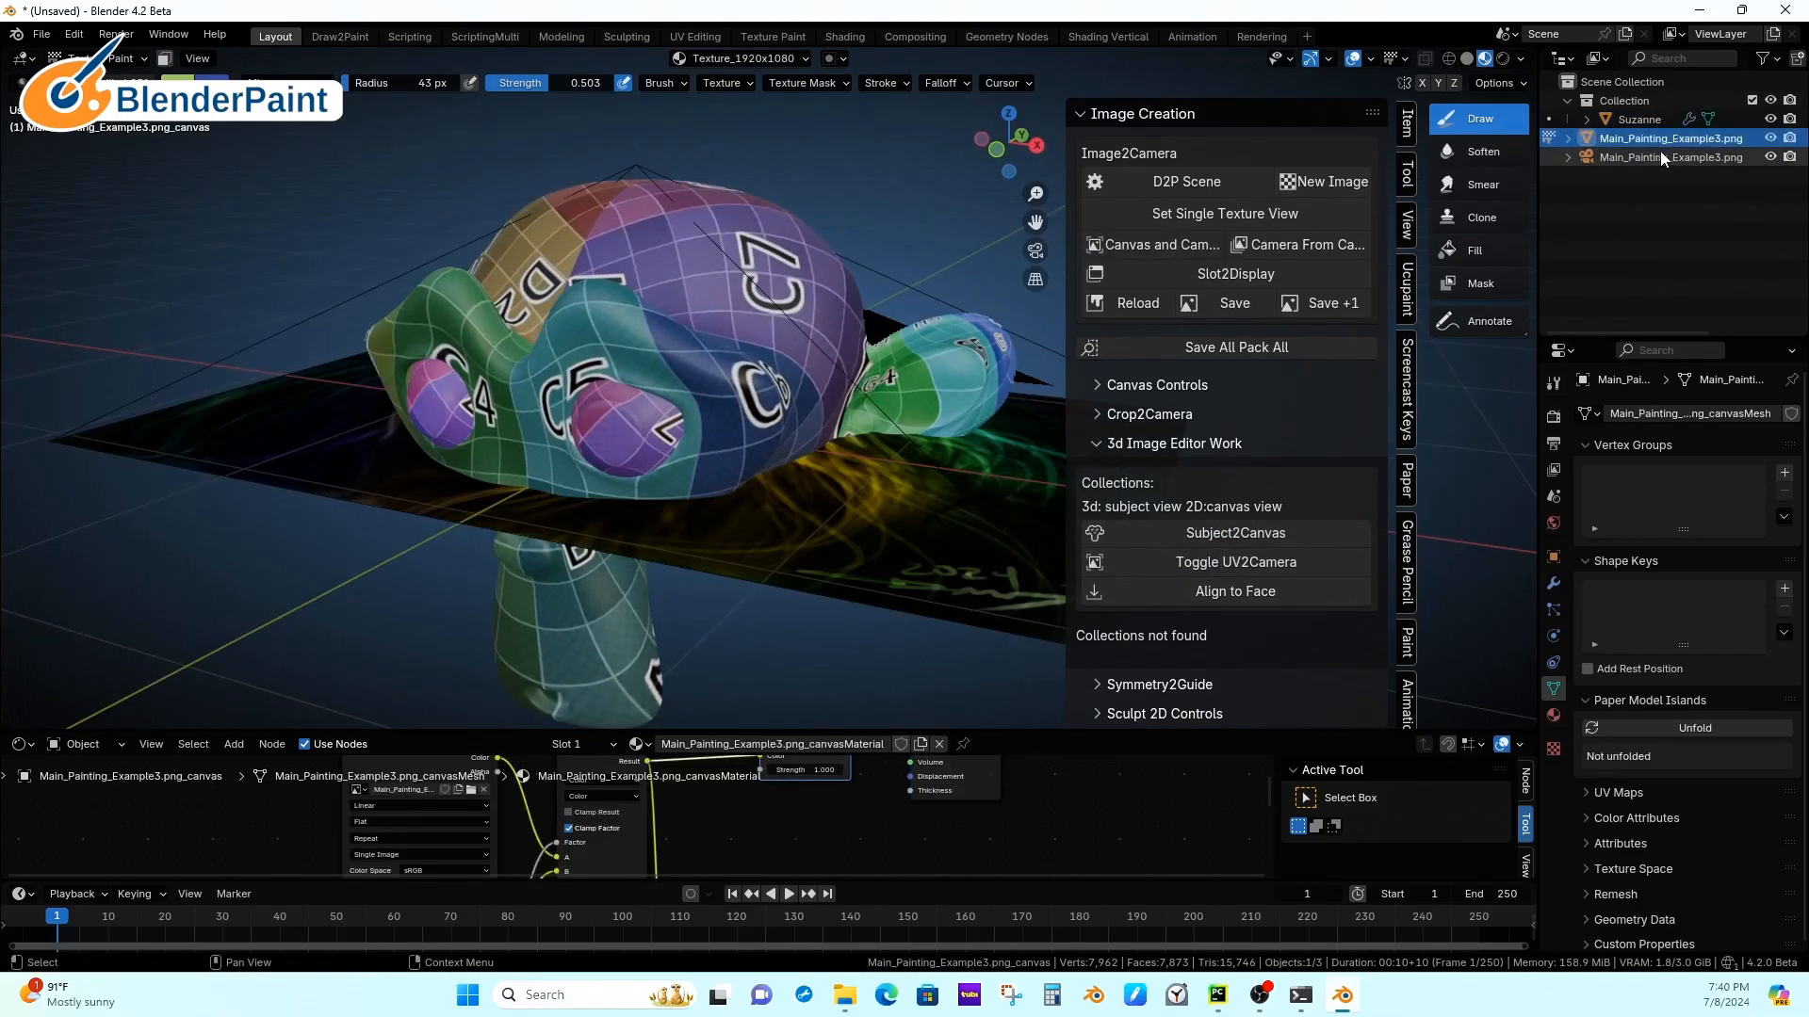
key("x")
left_click(1663, 143)
key("x")
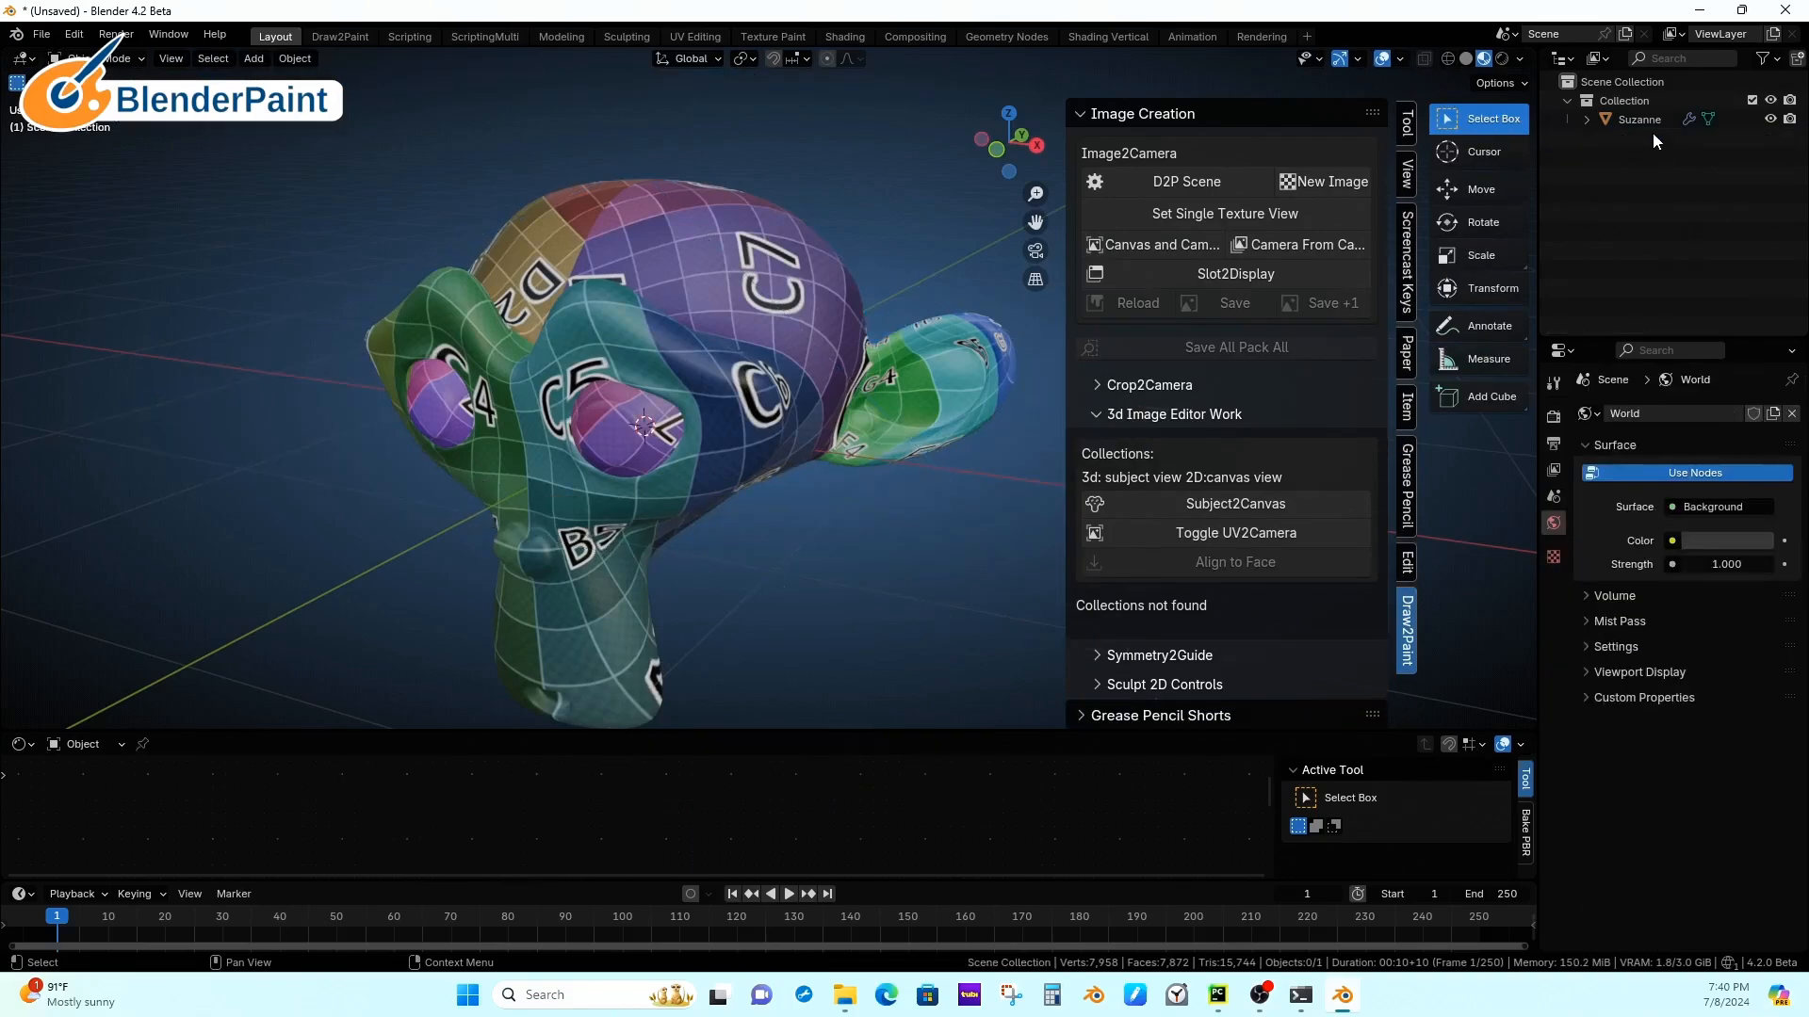
Step: Generate a UV canvas and camera from Suzanne with Subject2Canvas, and switch the display to the canvas and back to the subject
left_click(1652, 123)
left_click(1225, 535)
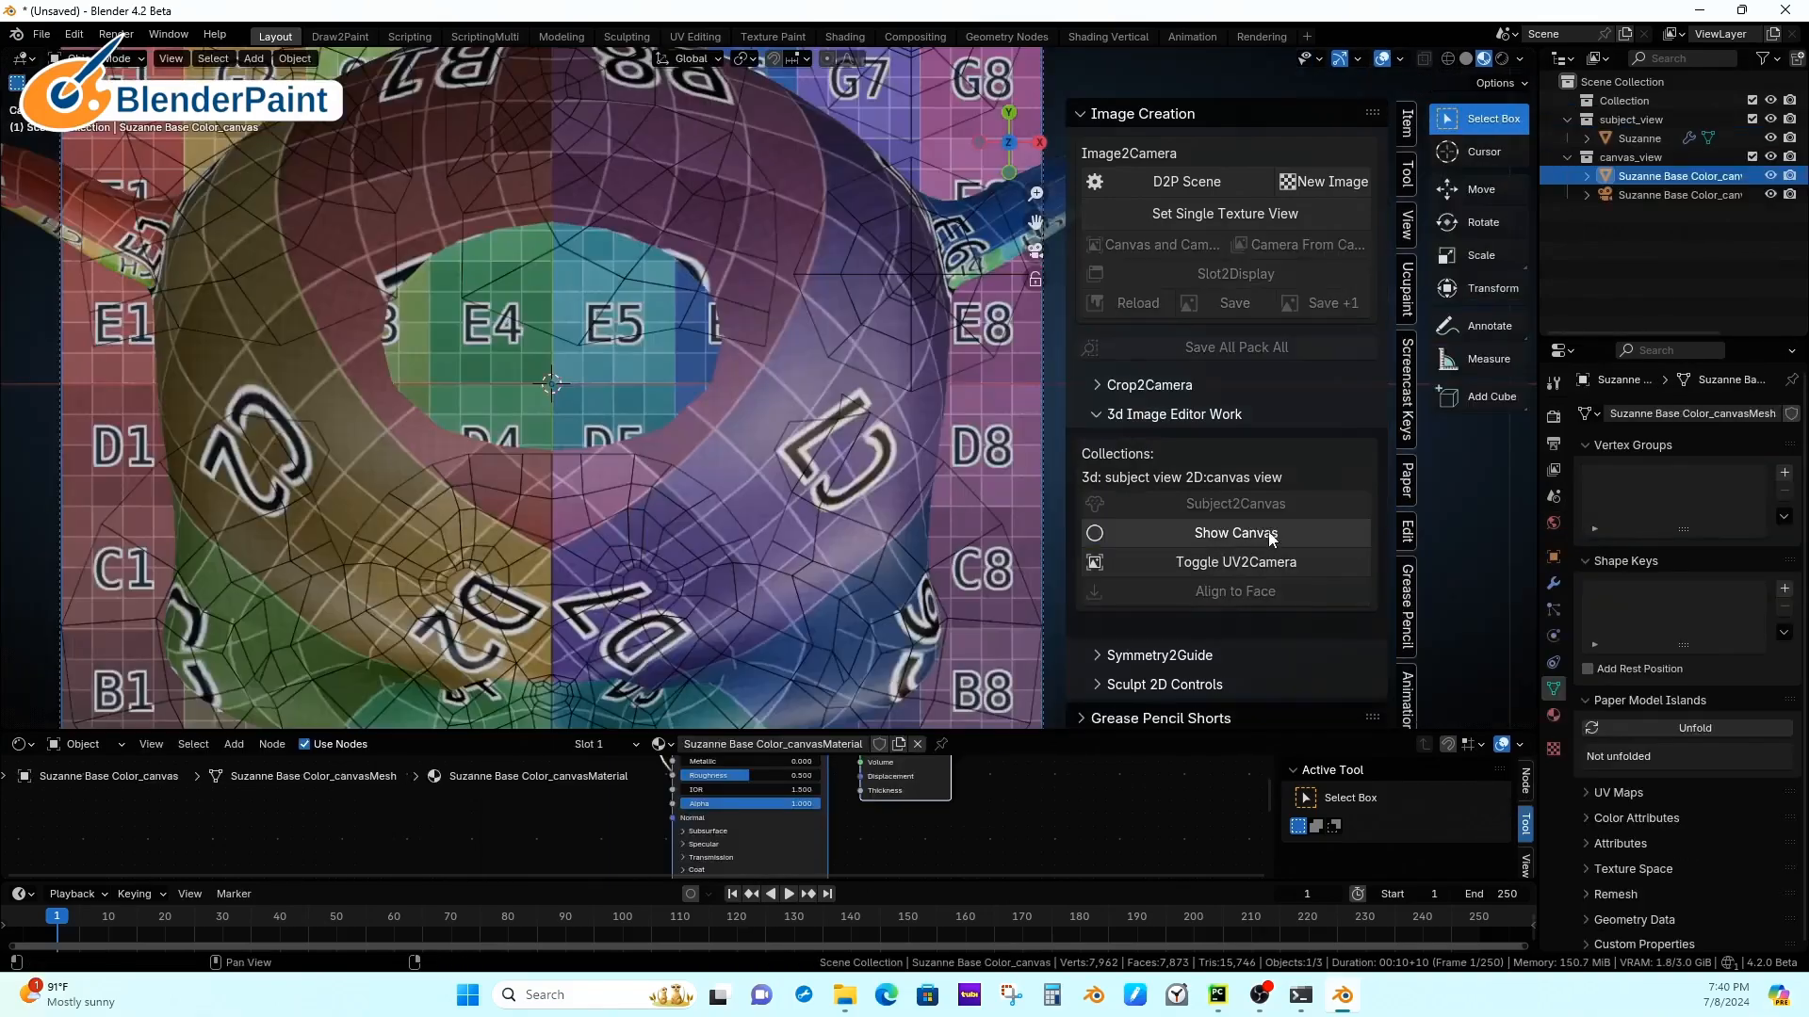
left_click(1252, 533)
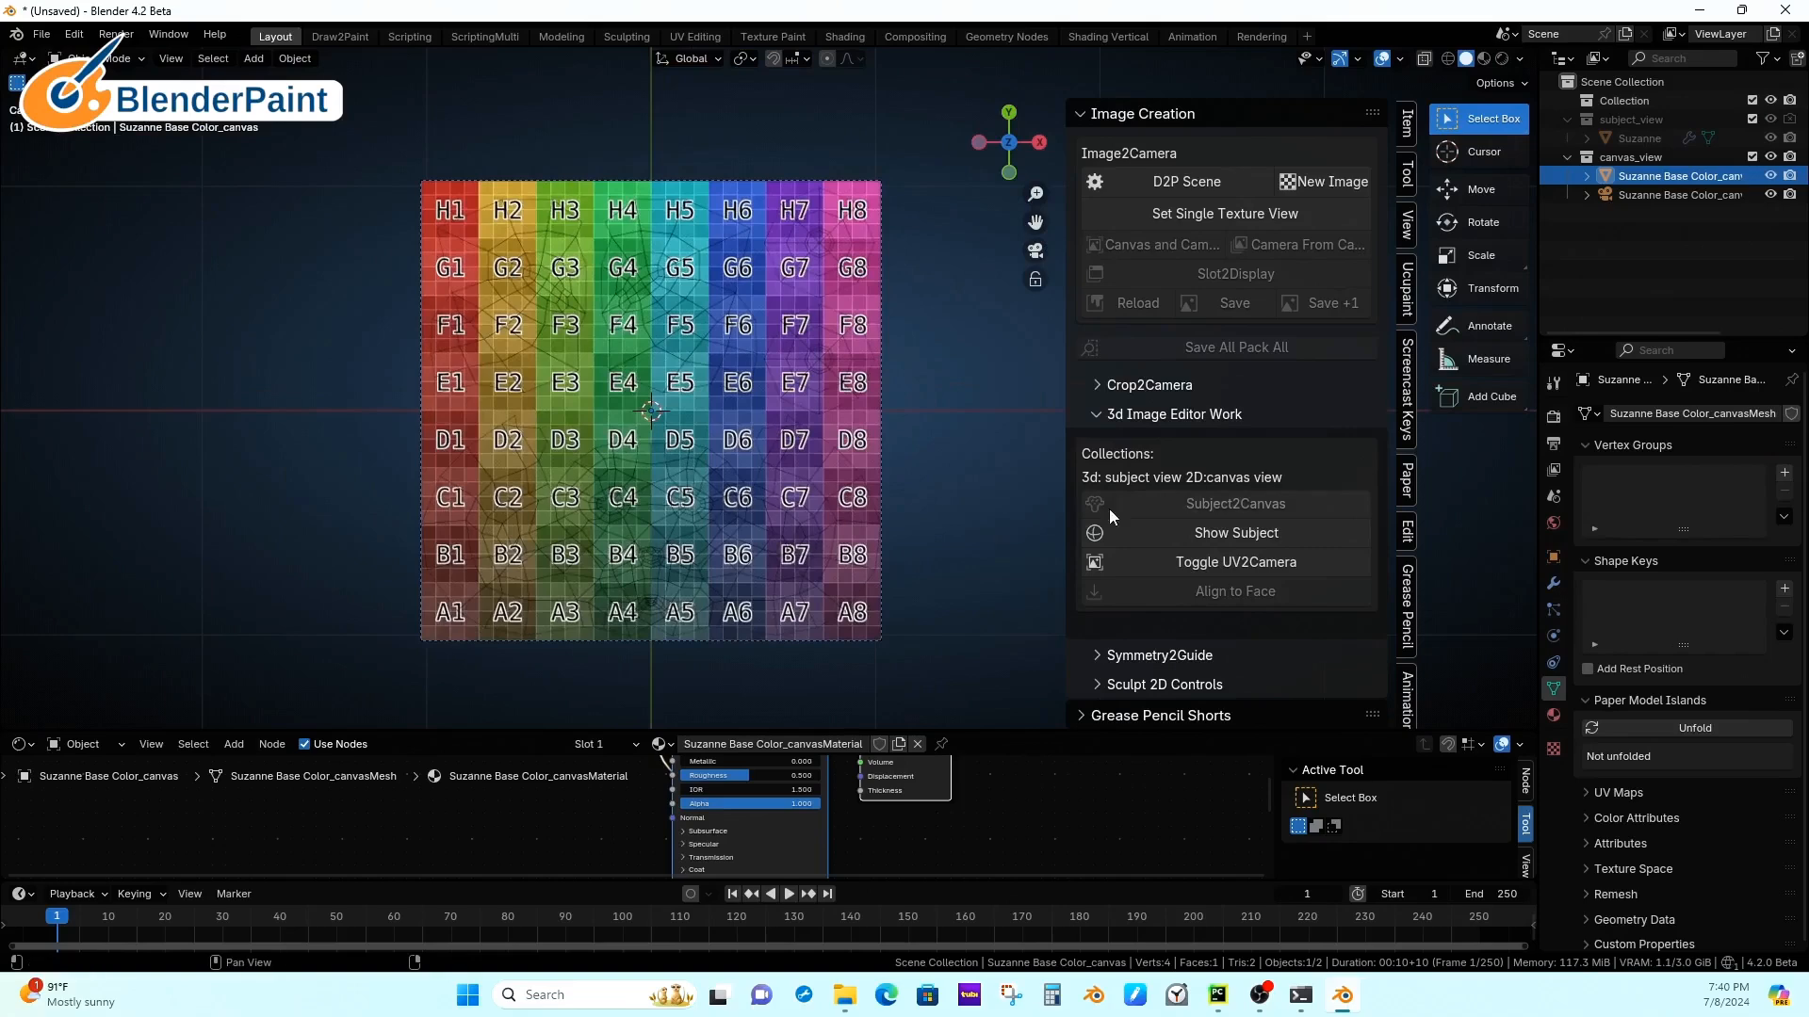
left_click(1233, 534)
Step: Put Suzanne in Texture Paint mode, enable the face selection mask, and select two adjacent faces on the forehead
middle_click_drag(931, 547, 767, 332)
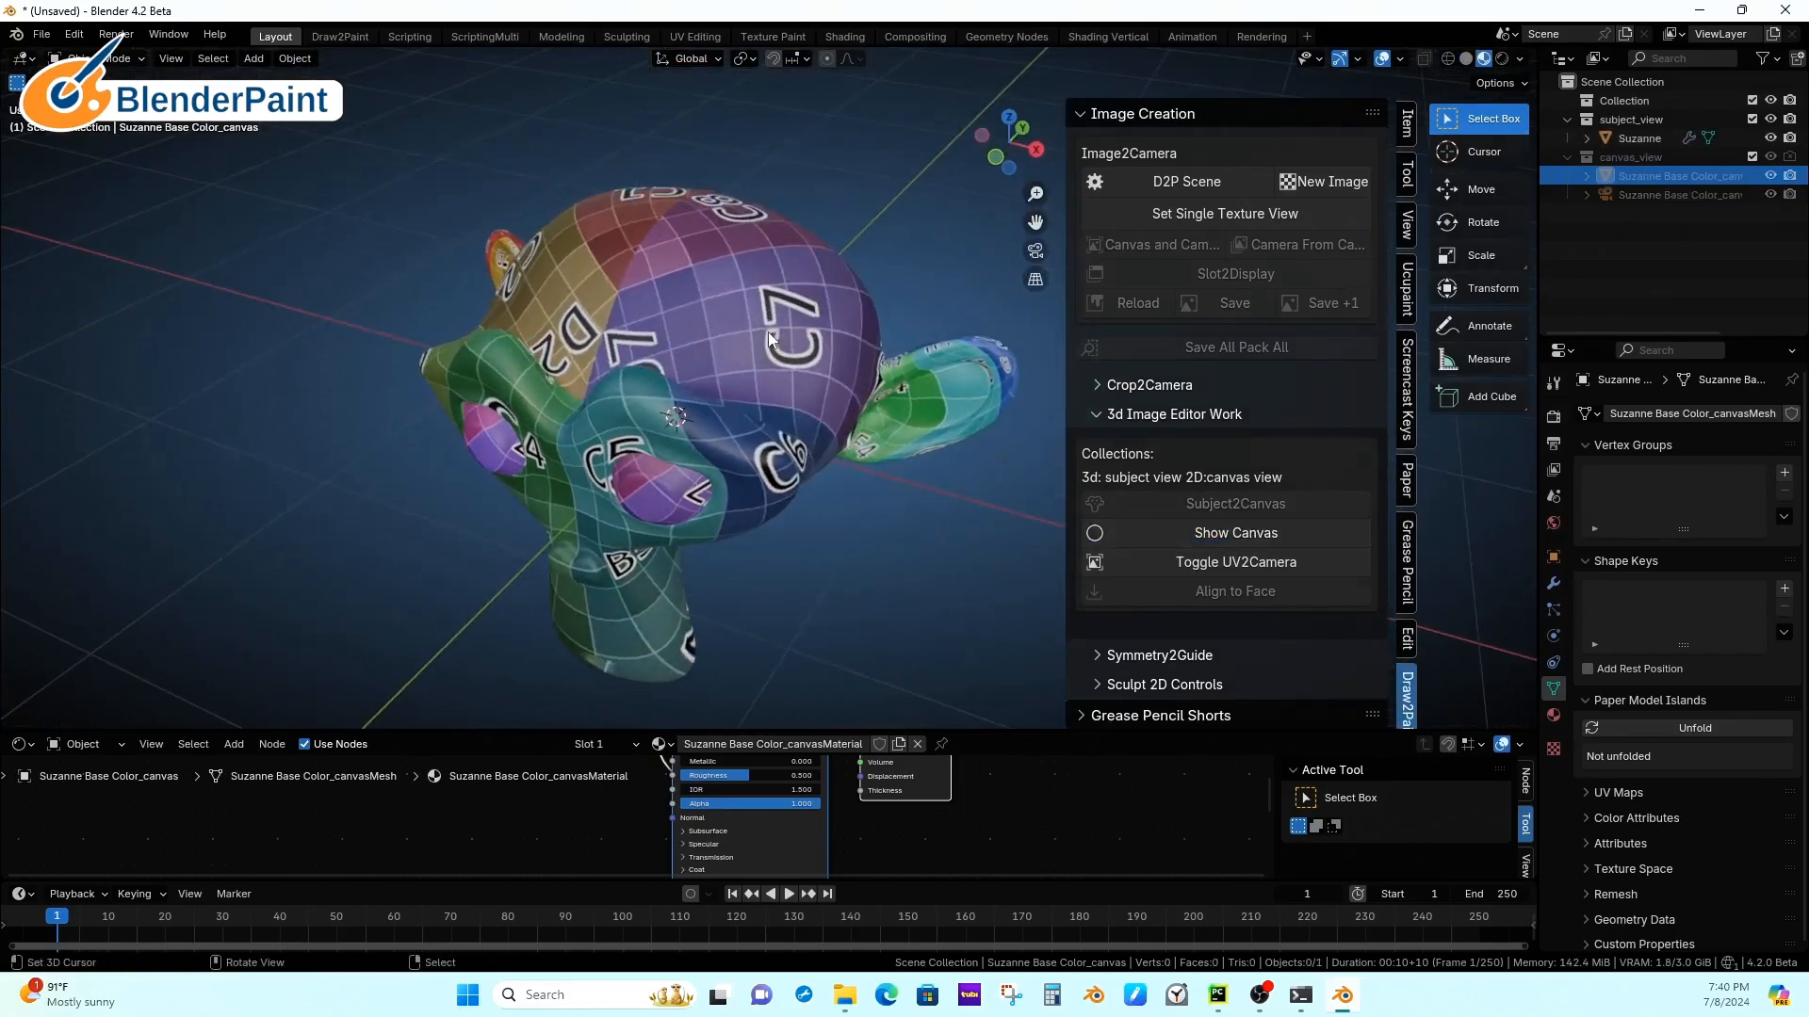
left_click(833, 313)
key("ctrl+Tab")
left_click(918, 248)
middle_click_drag(904, 356, 950, 419)
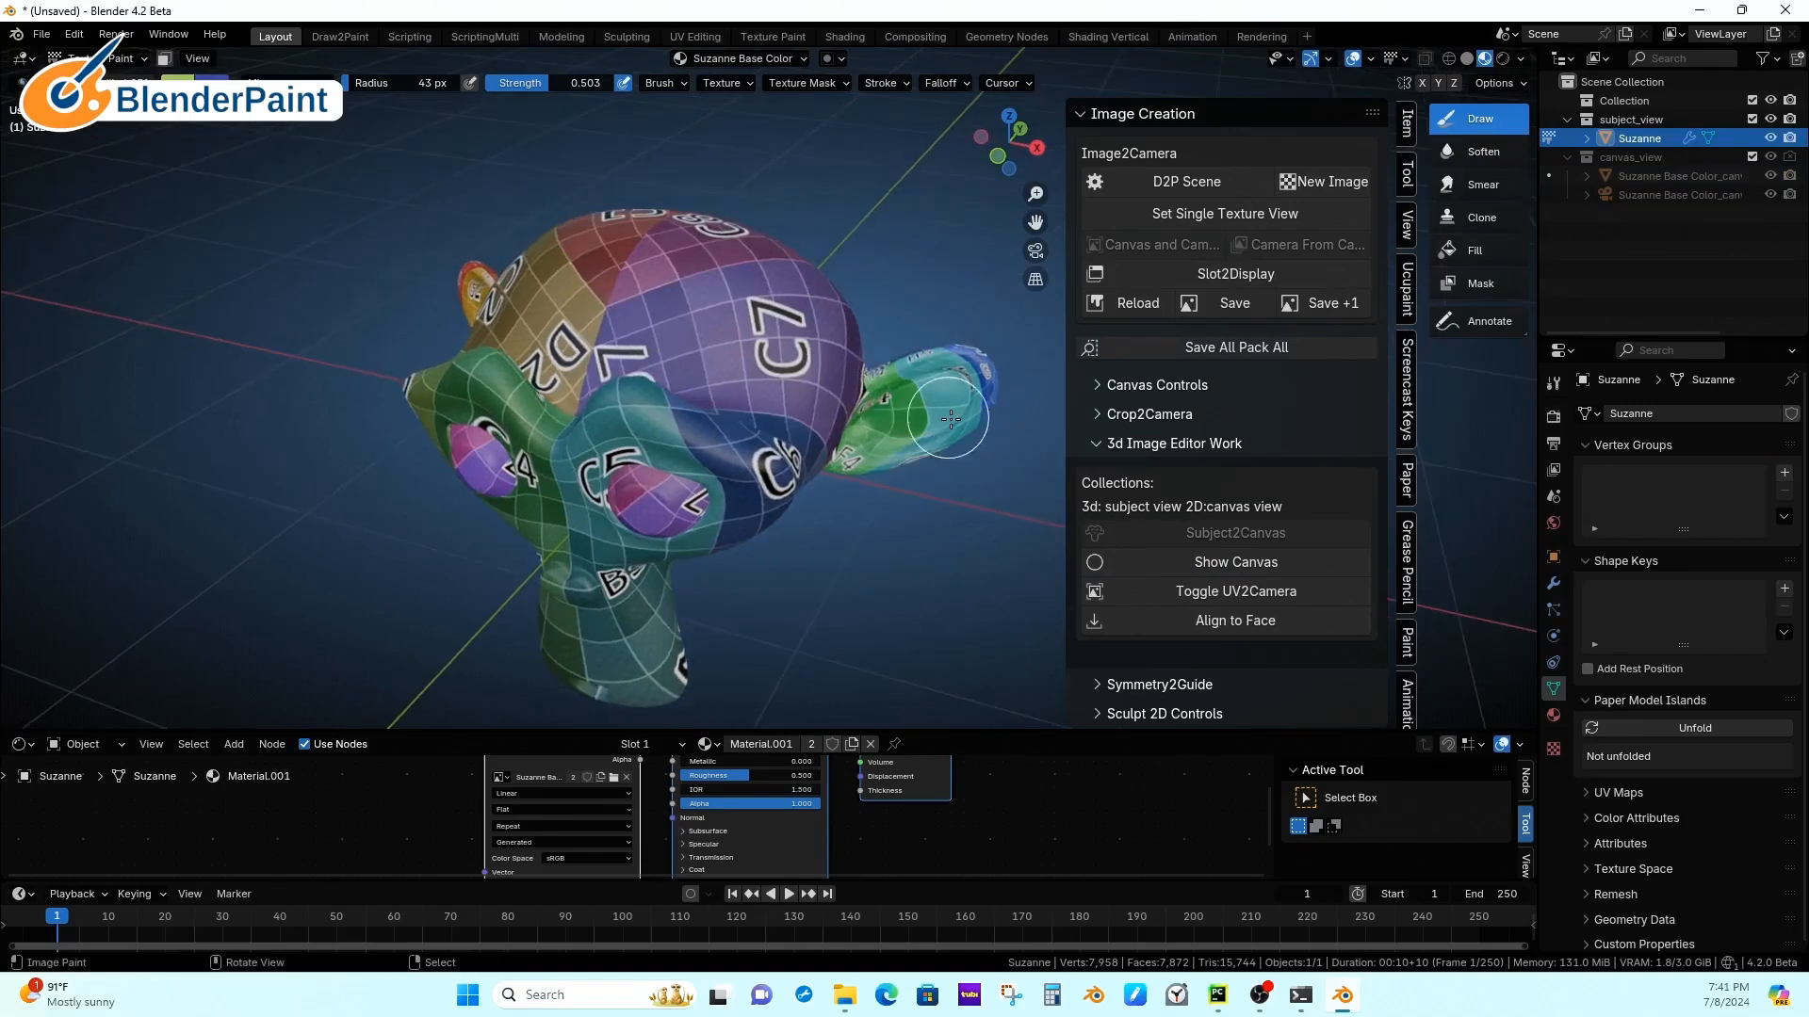
left_click(164, 58)
right_click(657, 312)
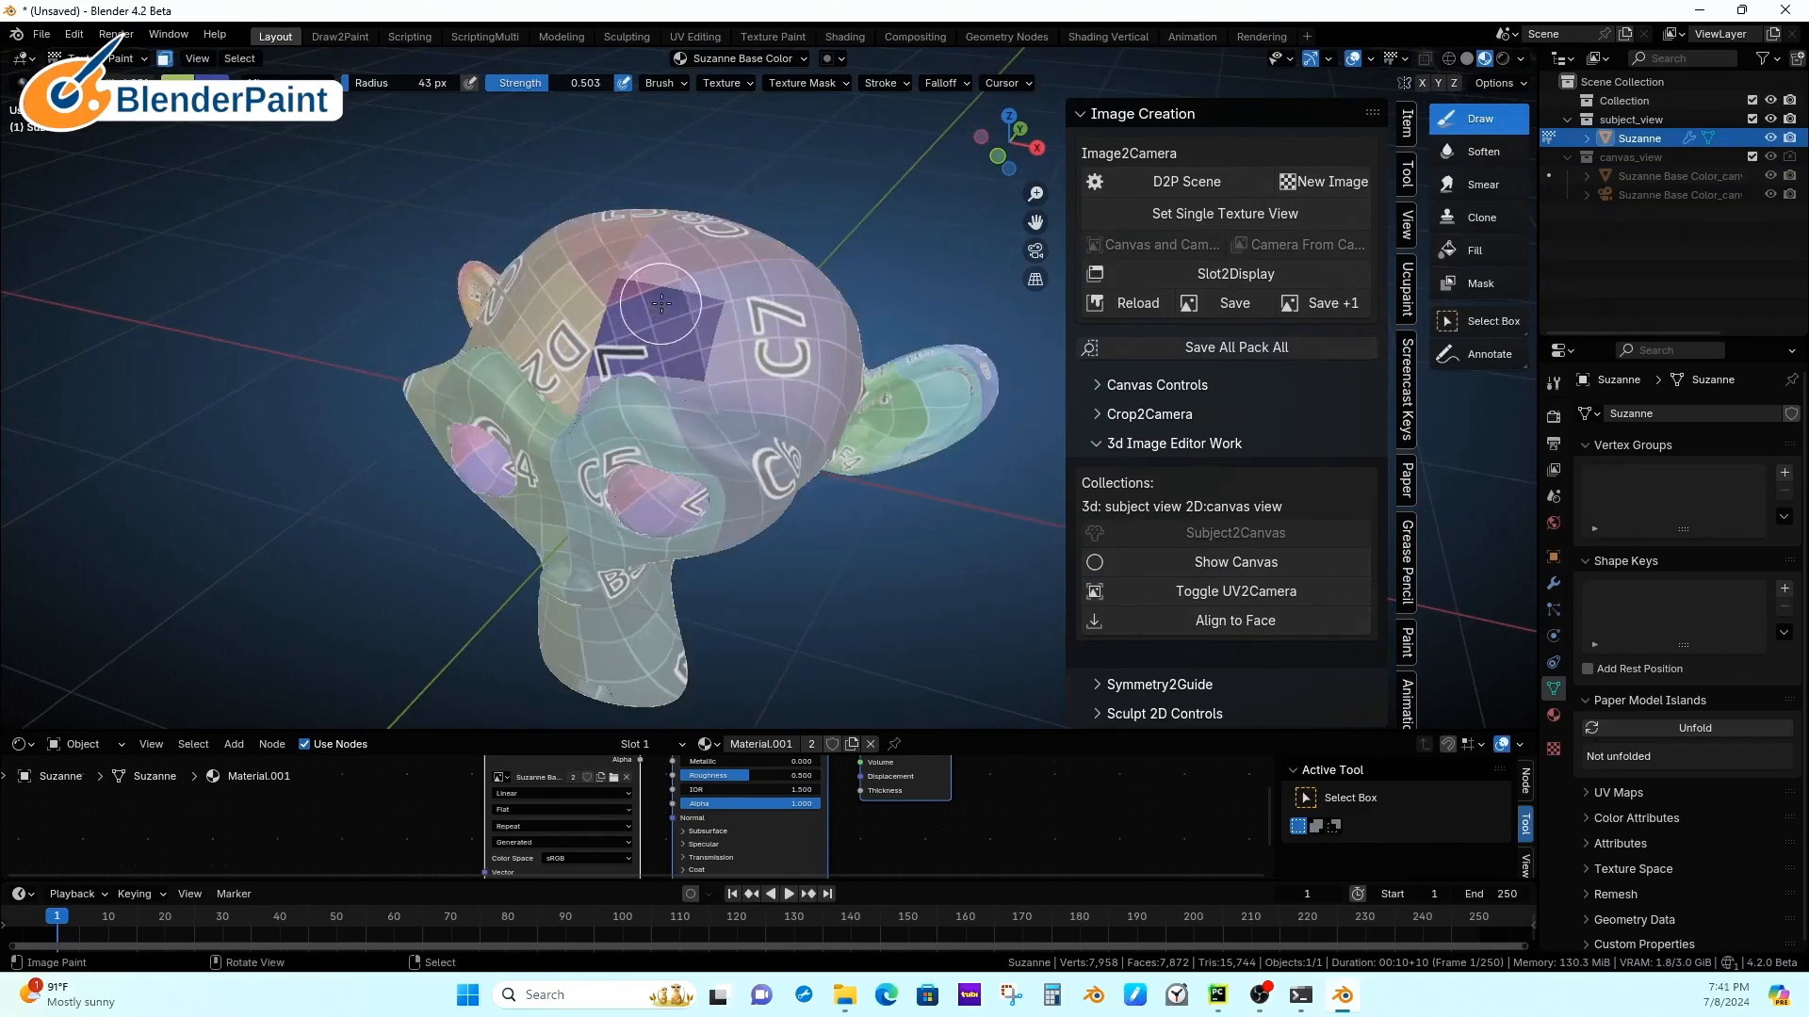
right_click(569, 310, "shift")
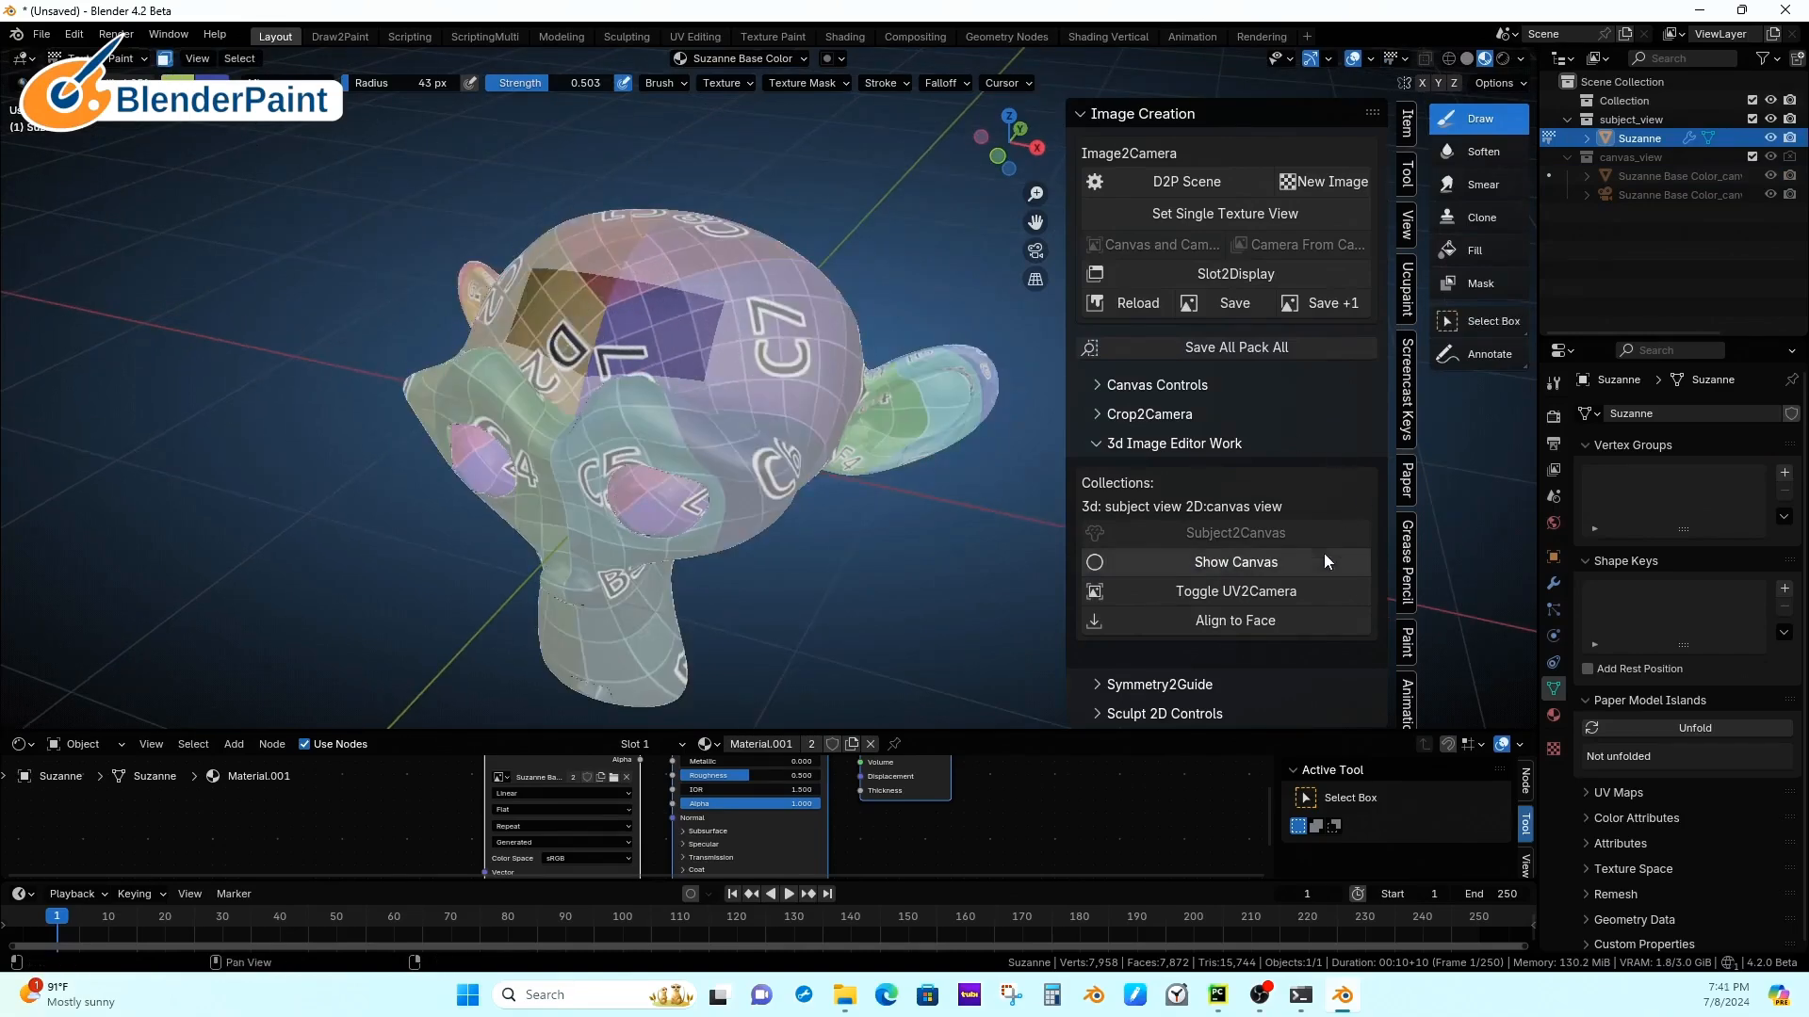
Step: Align the view to the selected forehead faces and compare it with the camera view and other angles
left_click(1241, 620)
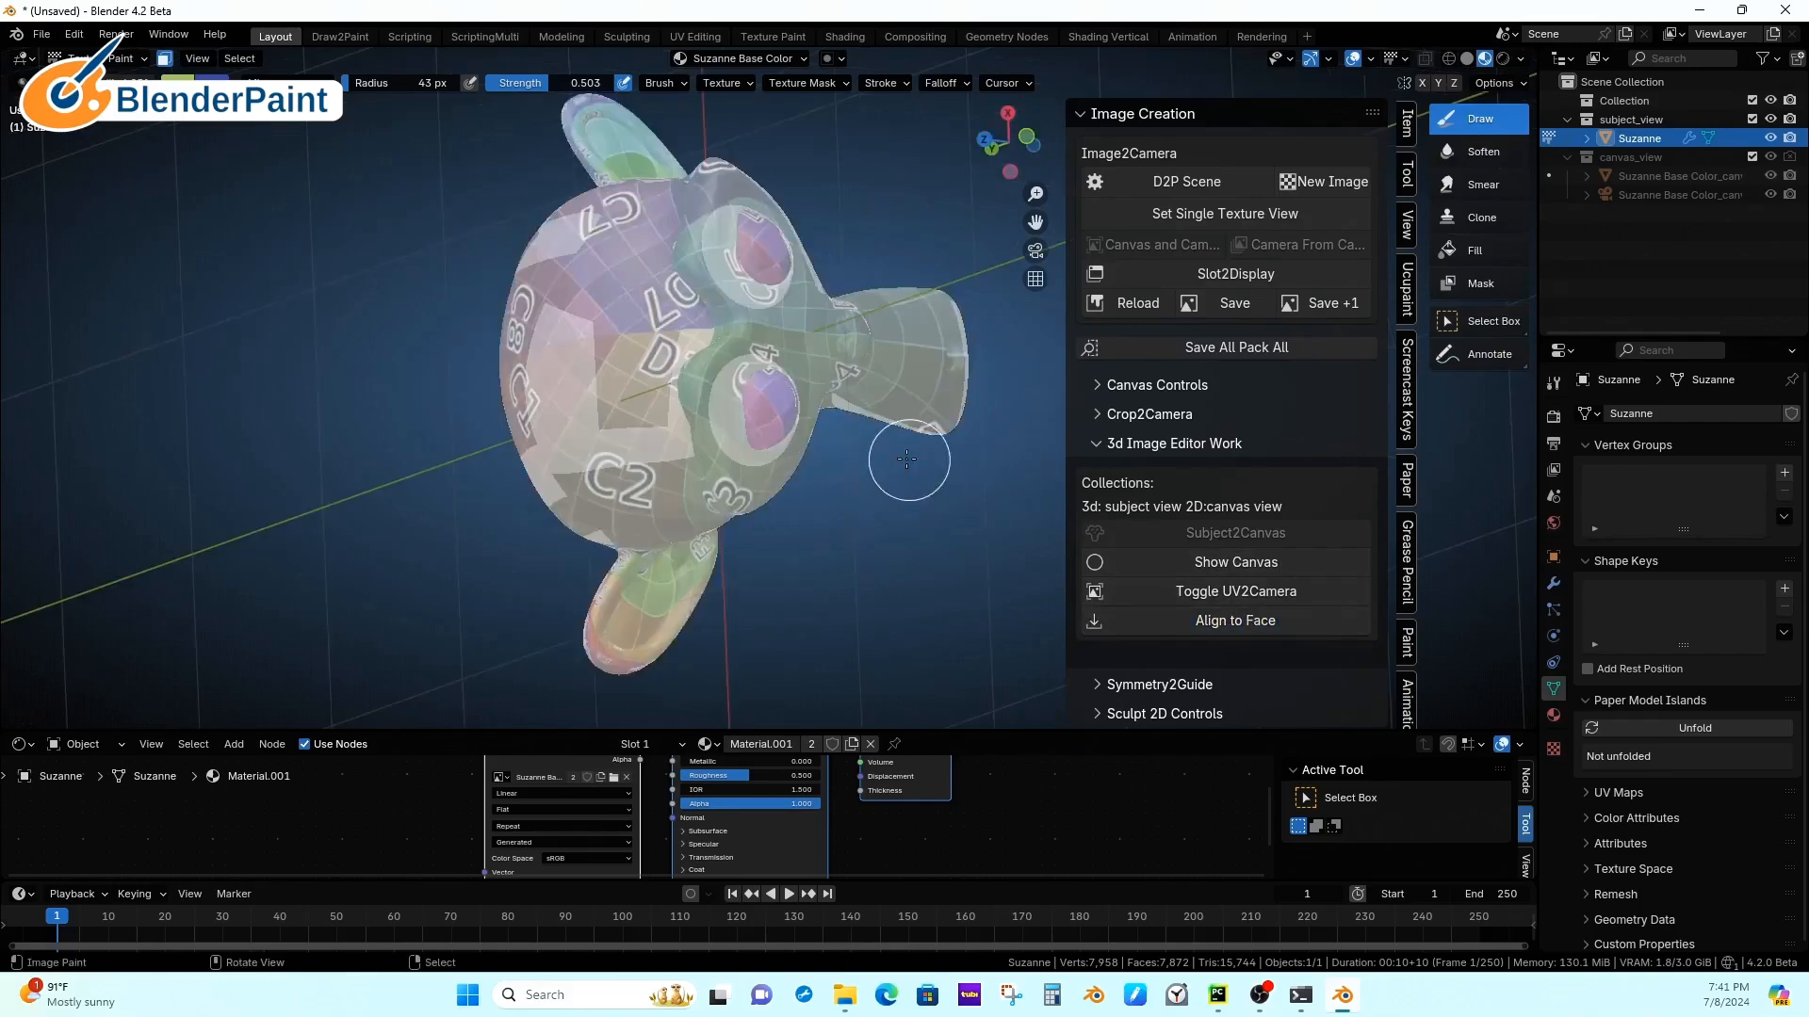
middle_click_drag(897, 415, 915, 502, "shift")
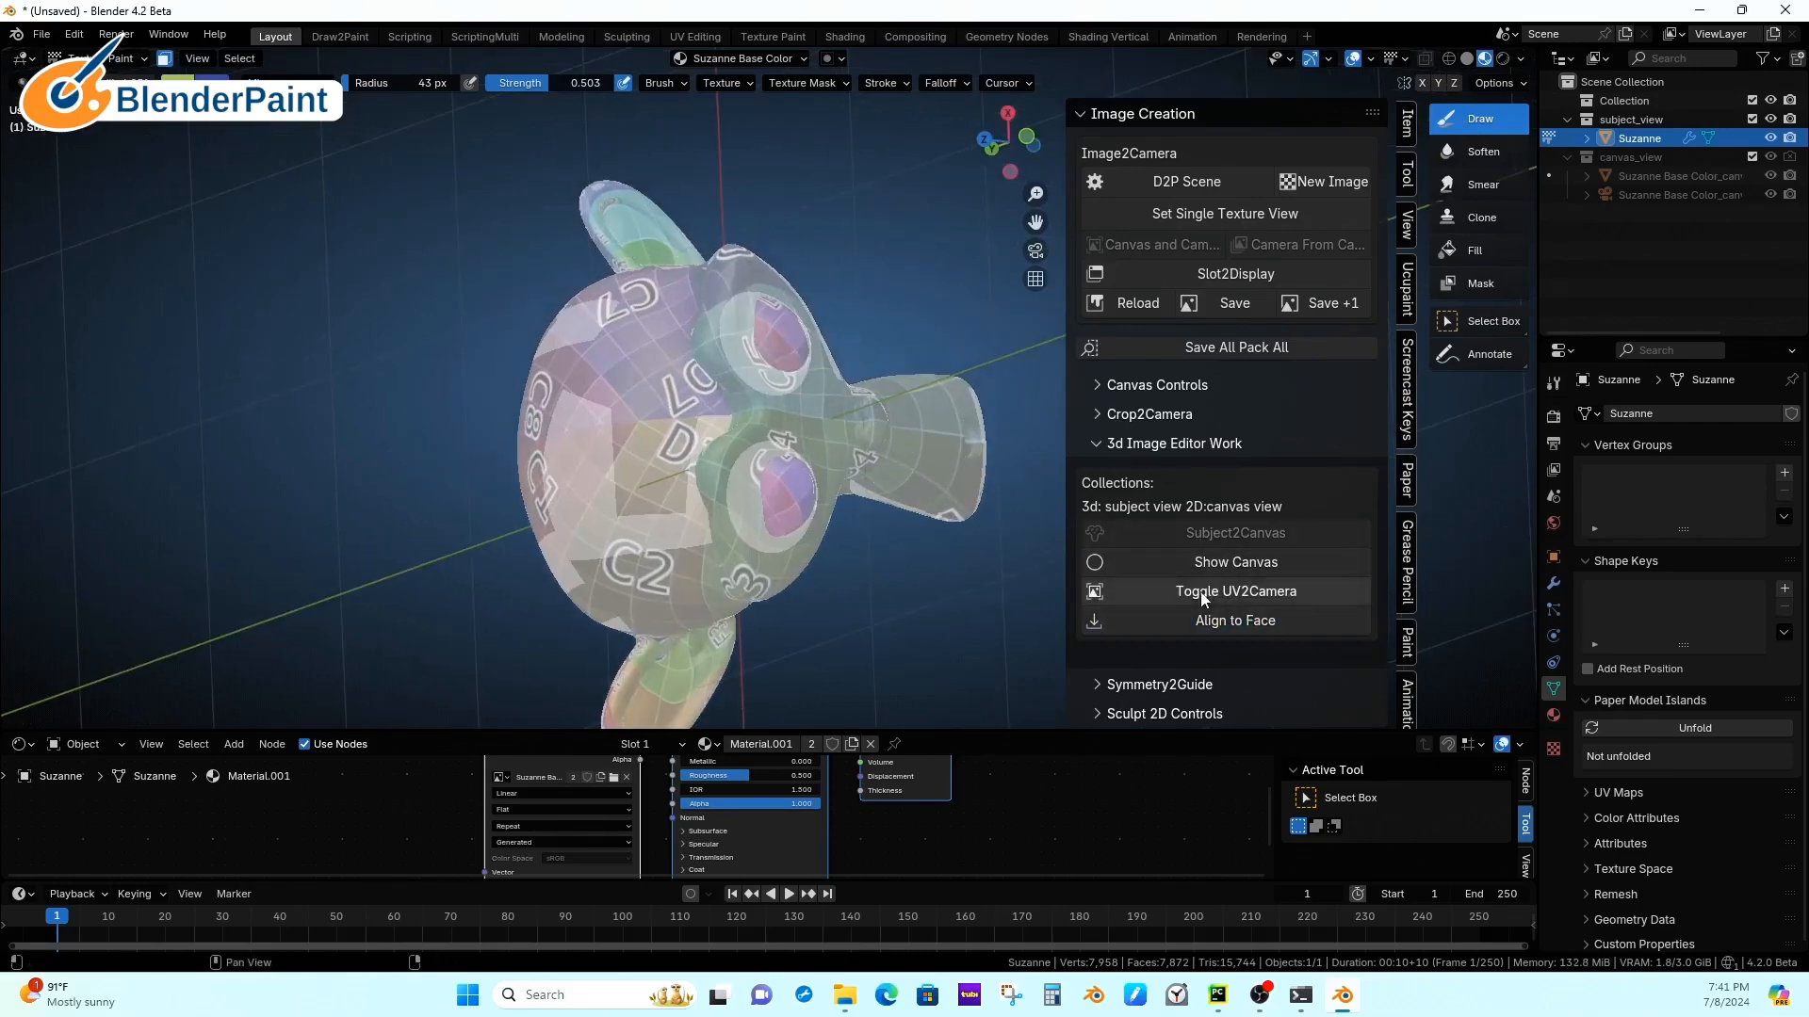
middle_click_drag(998, 539, 895, 435)
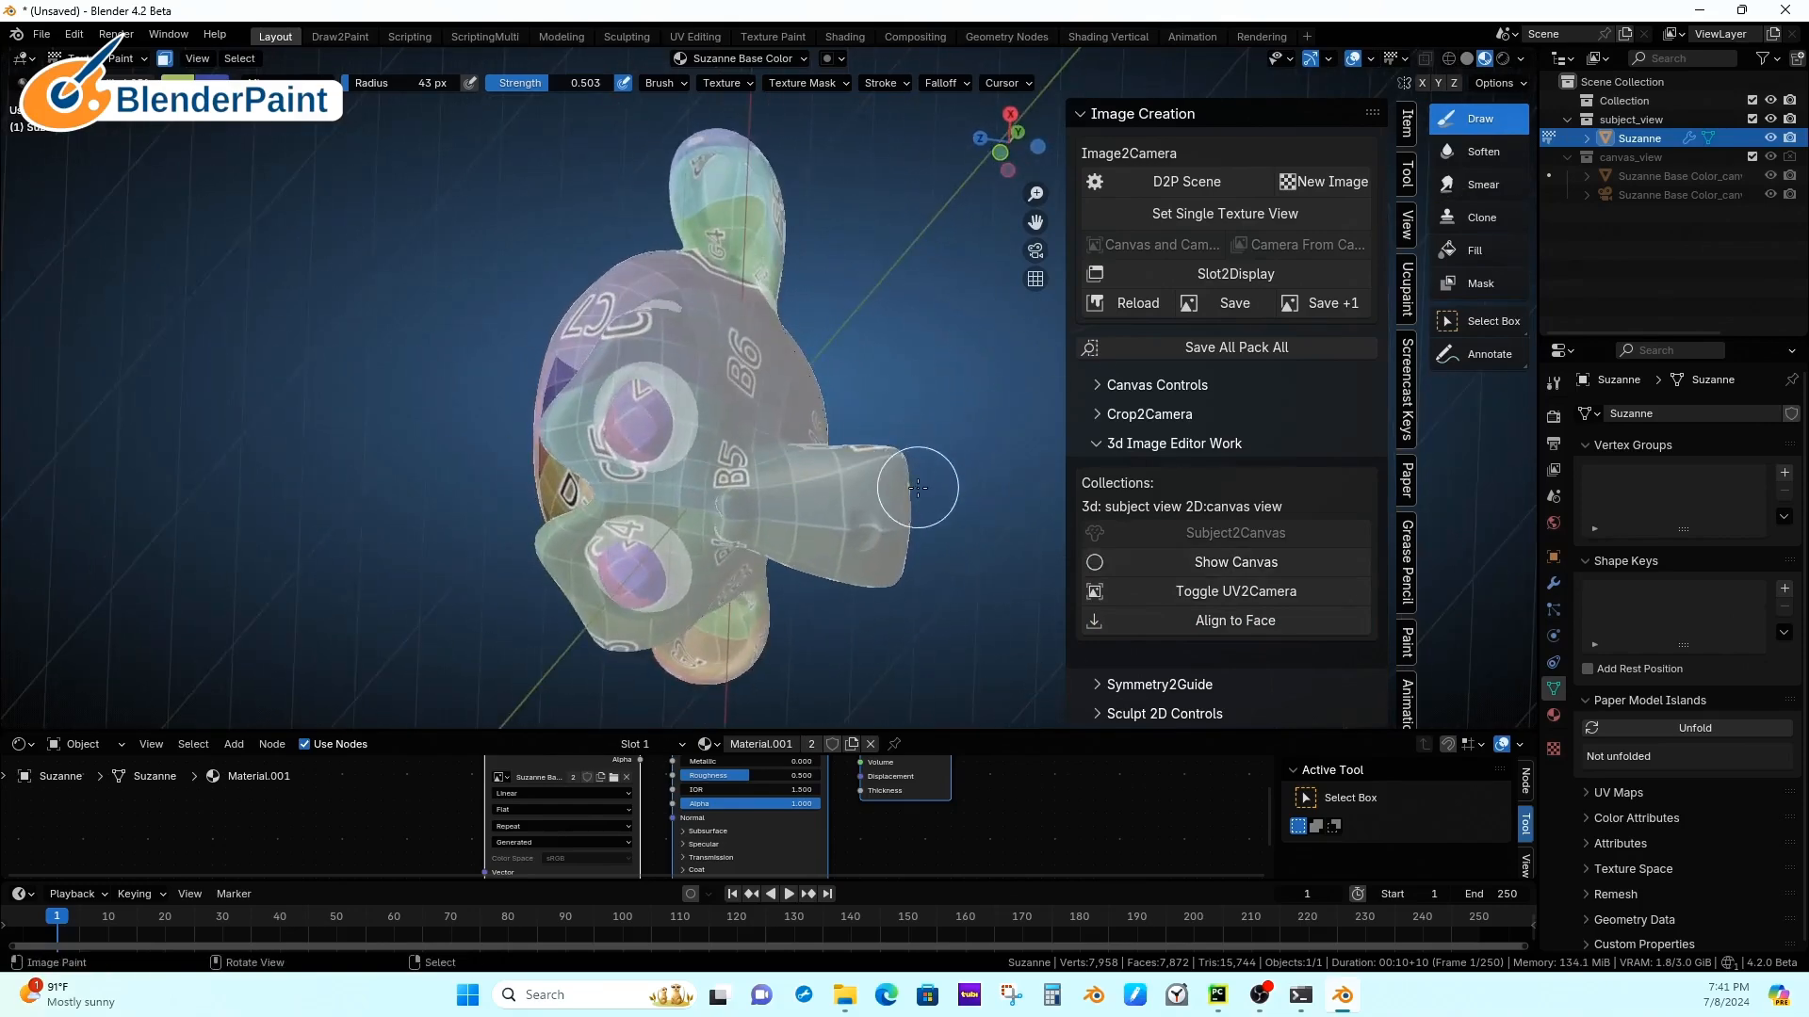
key("KP_0")
scroll(908, 472, "up", 3)
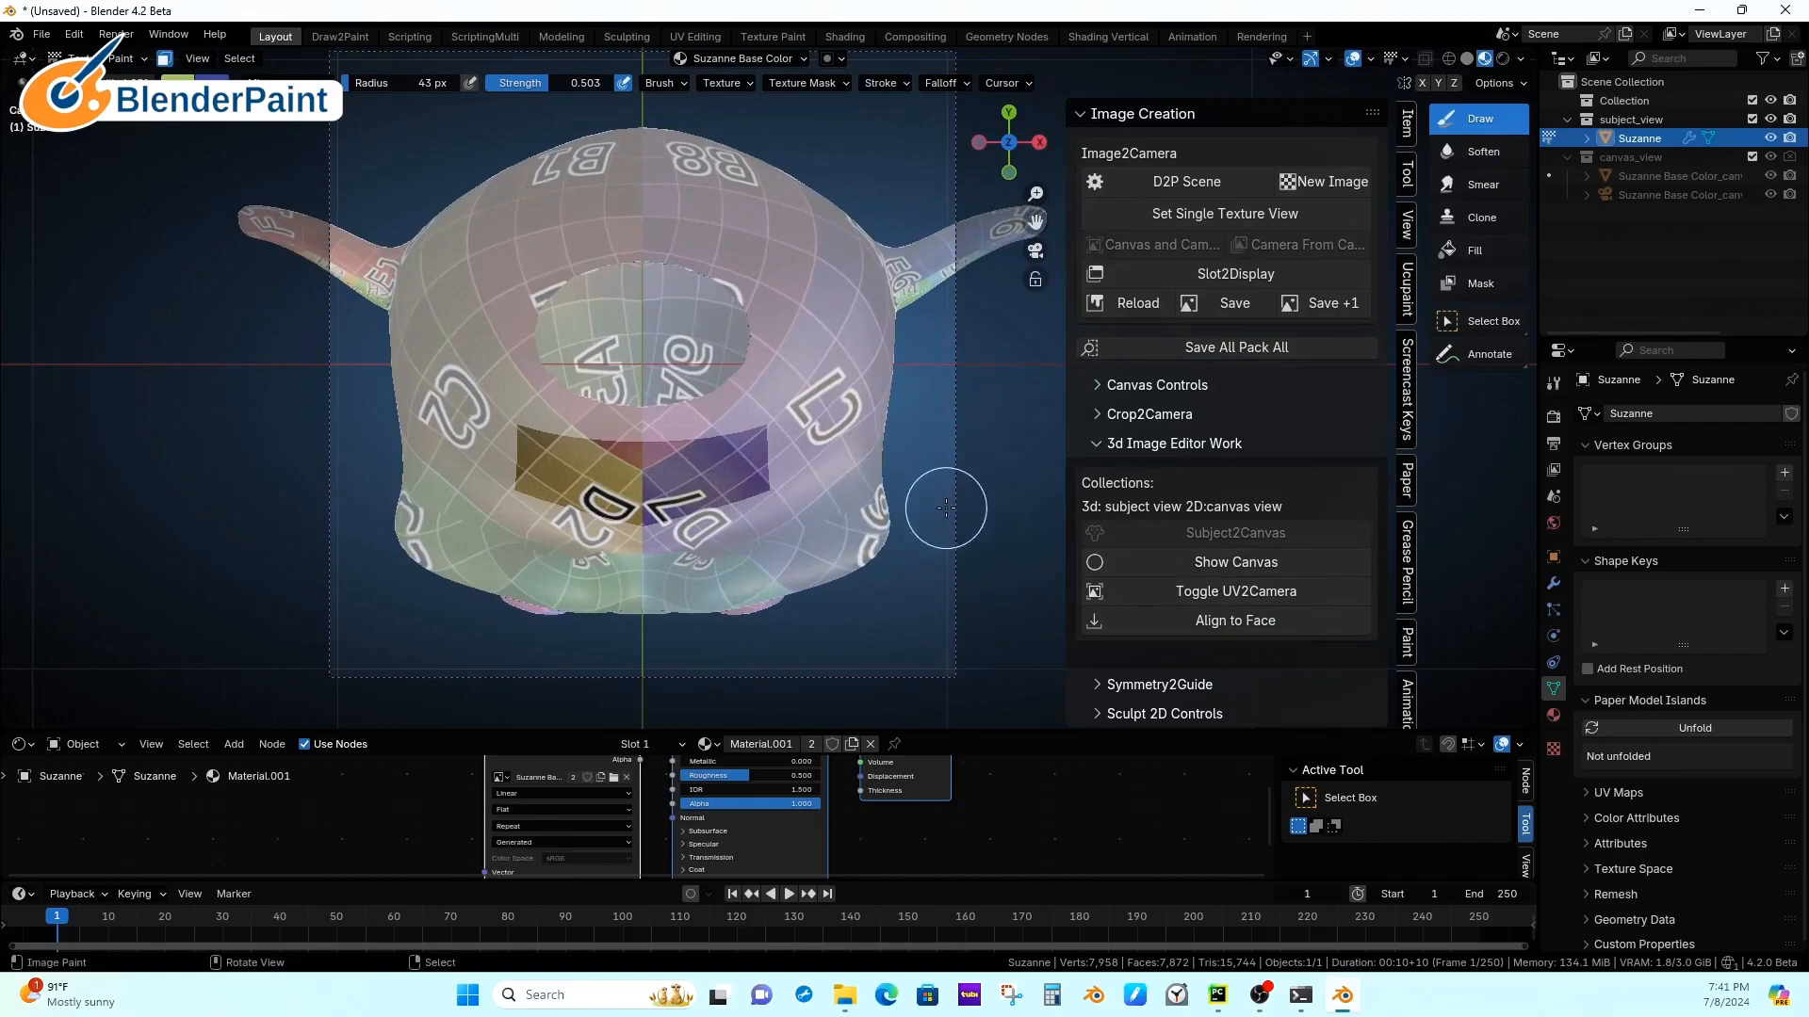
middle_click_drag(946, 508, 932, 472)
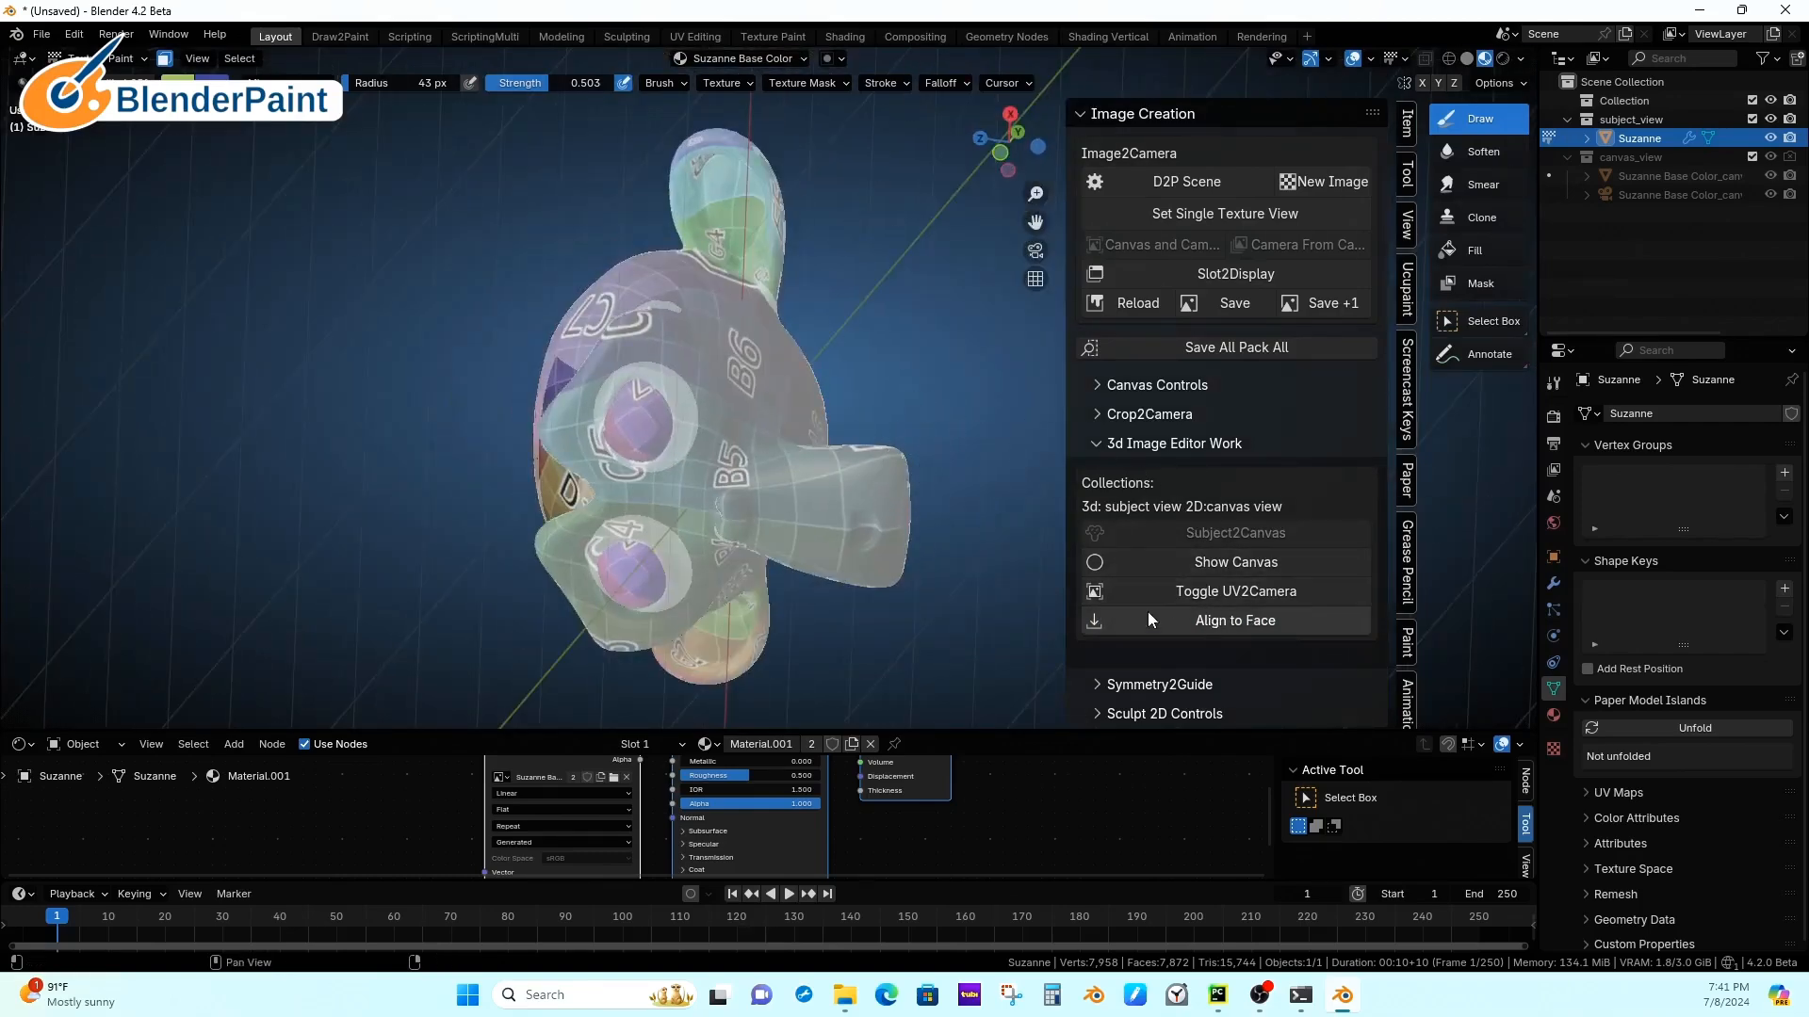
mouse_move(801, 514)
middle_mouse_down()
mouse_move(855, 463)
mouse_move(598, 490)
middle_mouse_up()
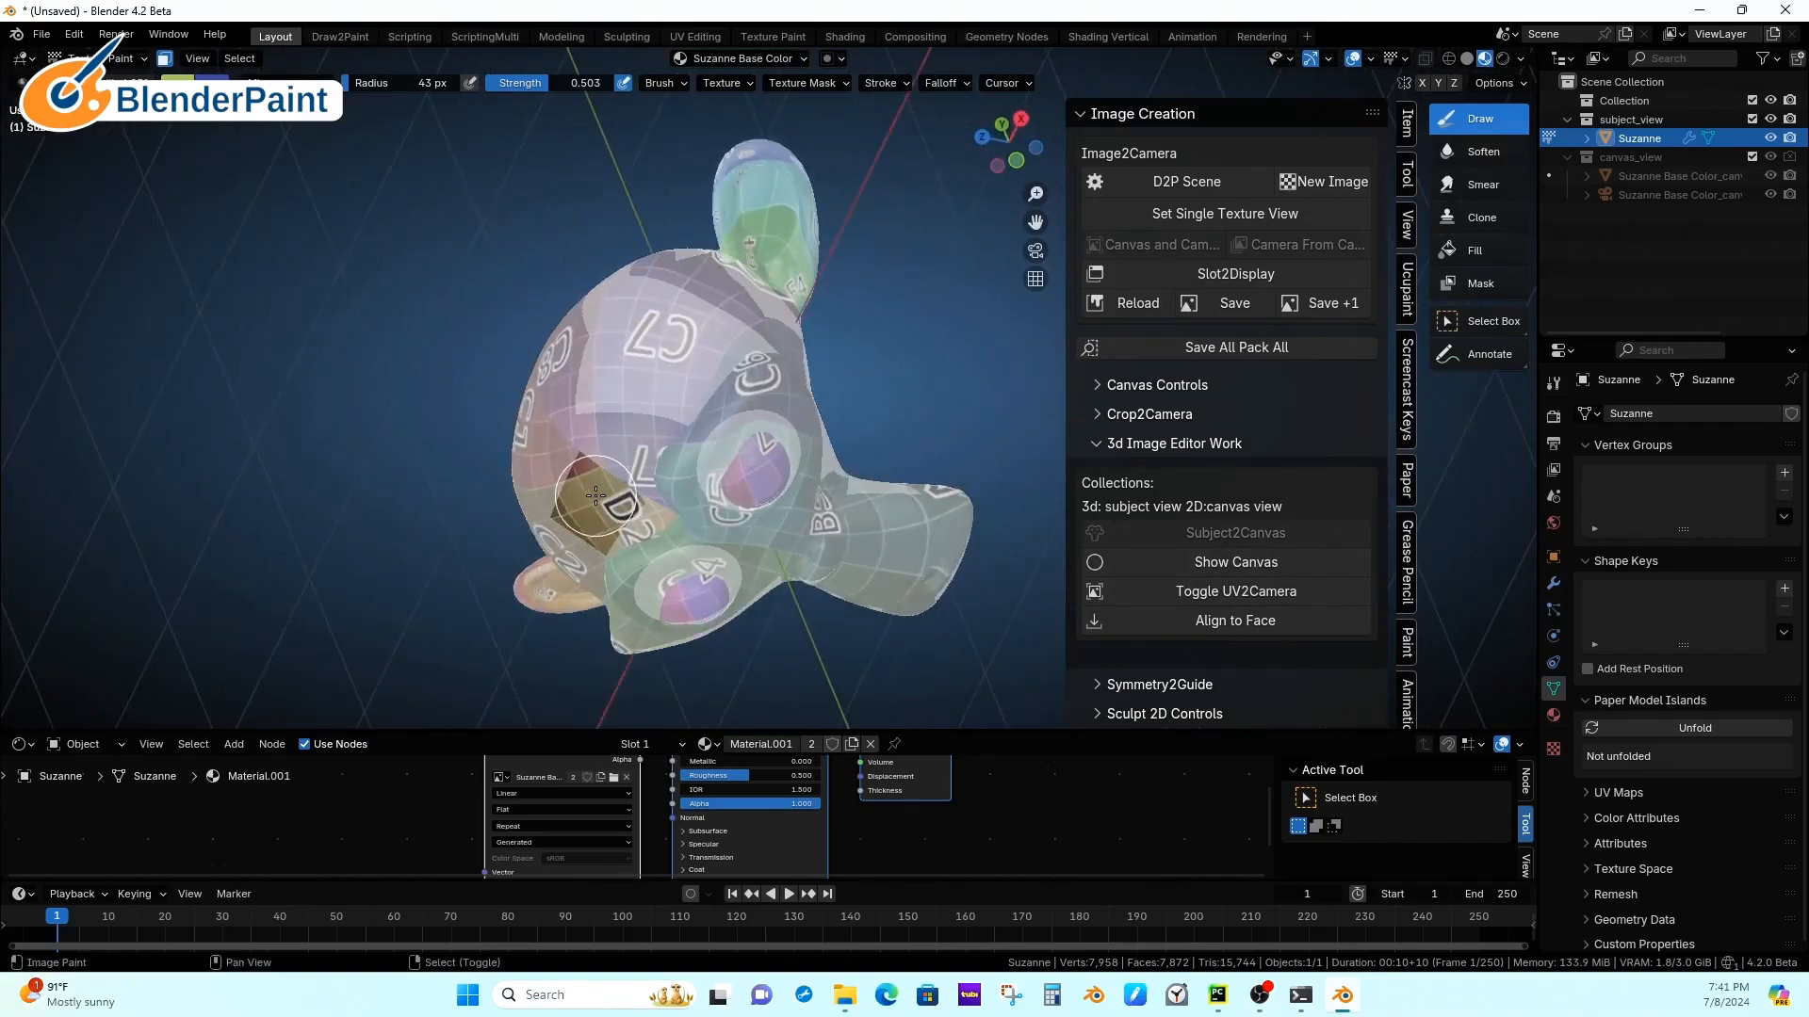
Step: Realign the view to the selected forehead faces and paint both of them solid light green
left_click(1205, 621)
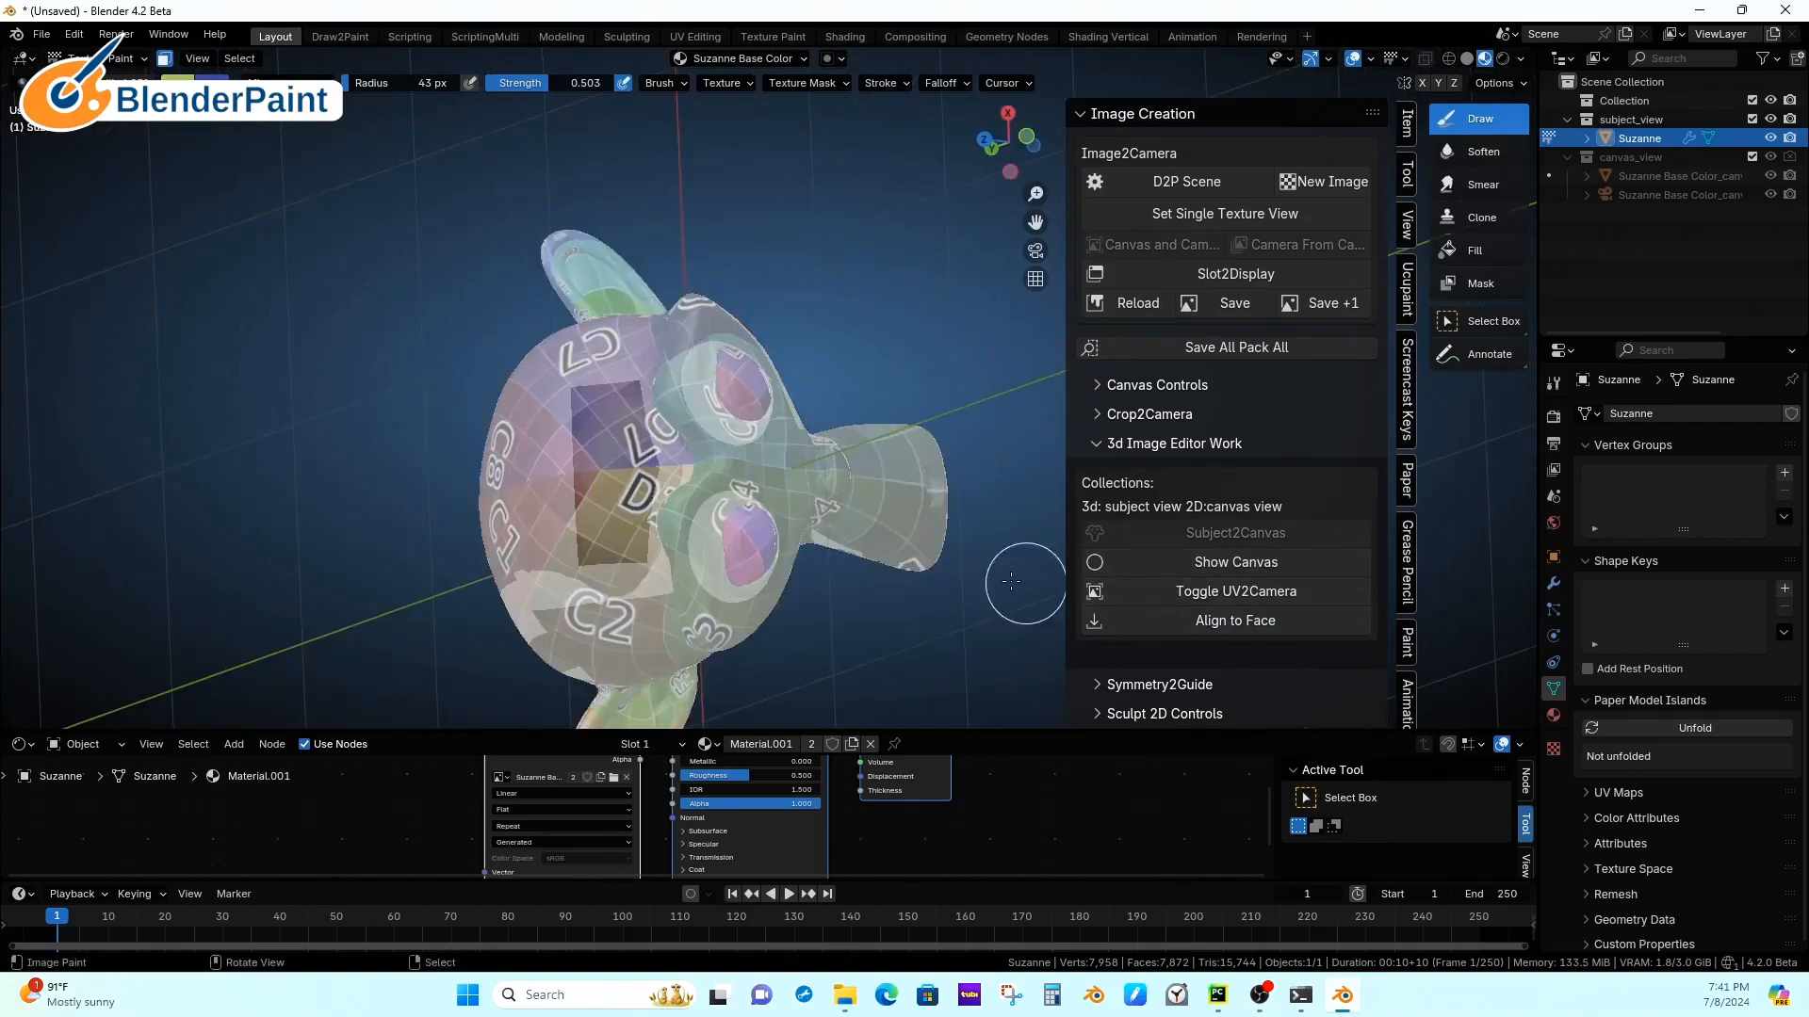
mouse_move(634, 494)
left_mouse_down()
mouse_move(606, 467)
mouse_move(613, 438)
mouse_move(631, 489)
left_mouse_up()
mouse_move(638, 407)
left_mouse_down()
mouse_move(603, 404)
mouse_move(667, 455)
left_mouse_up()
Step: Examine the Align View to Active options in Edit Mode and return Suzanne to Texture Paint mode
left_click(104, 58)
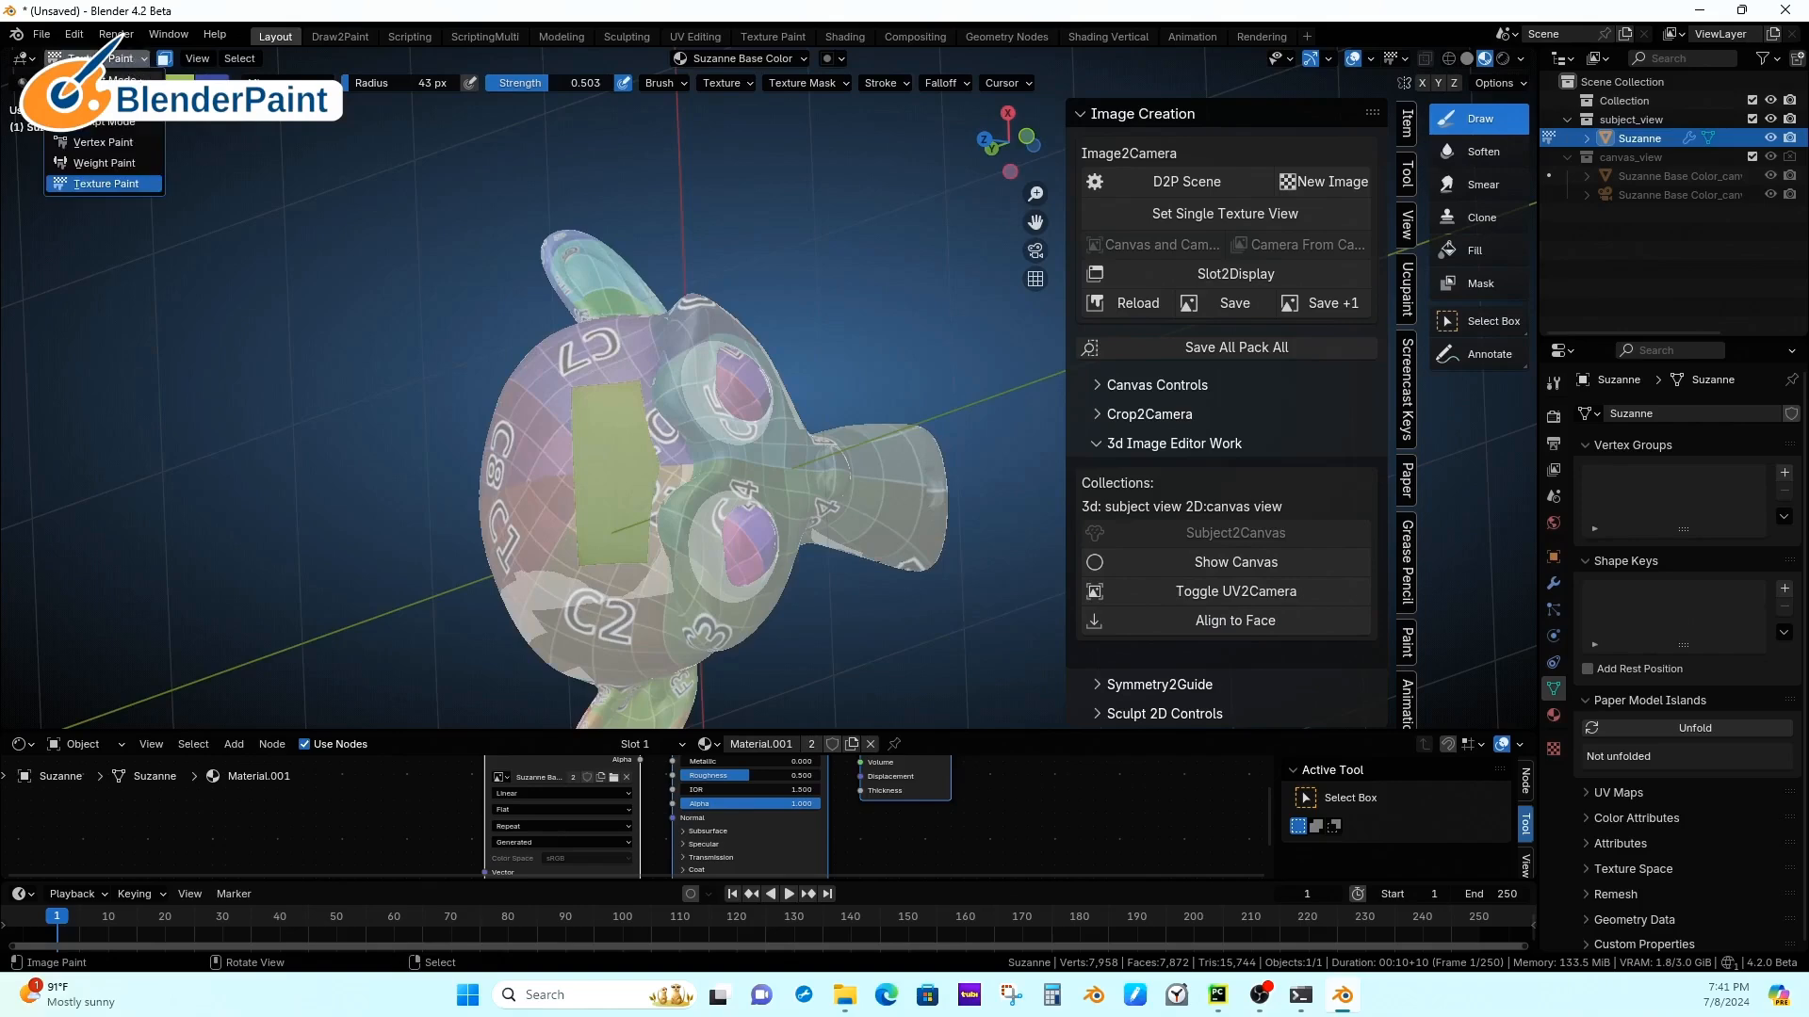
left_click(104, 100)
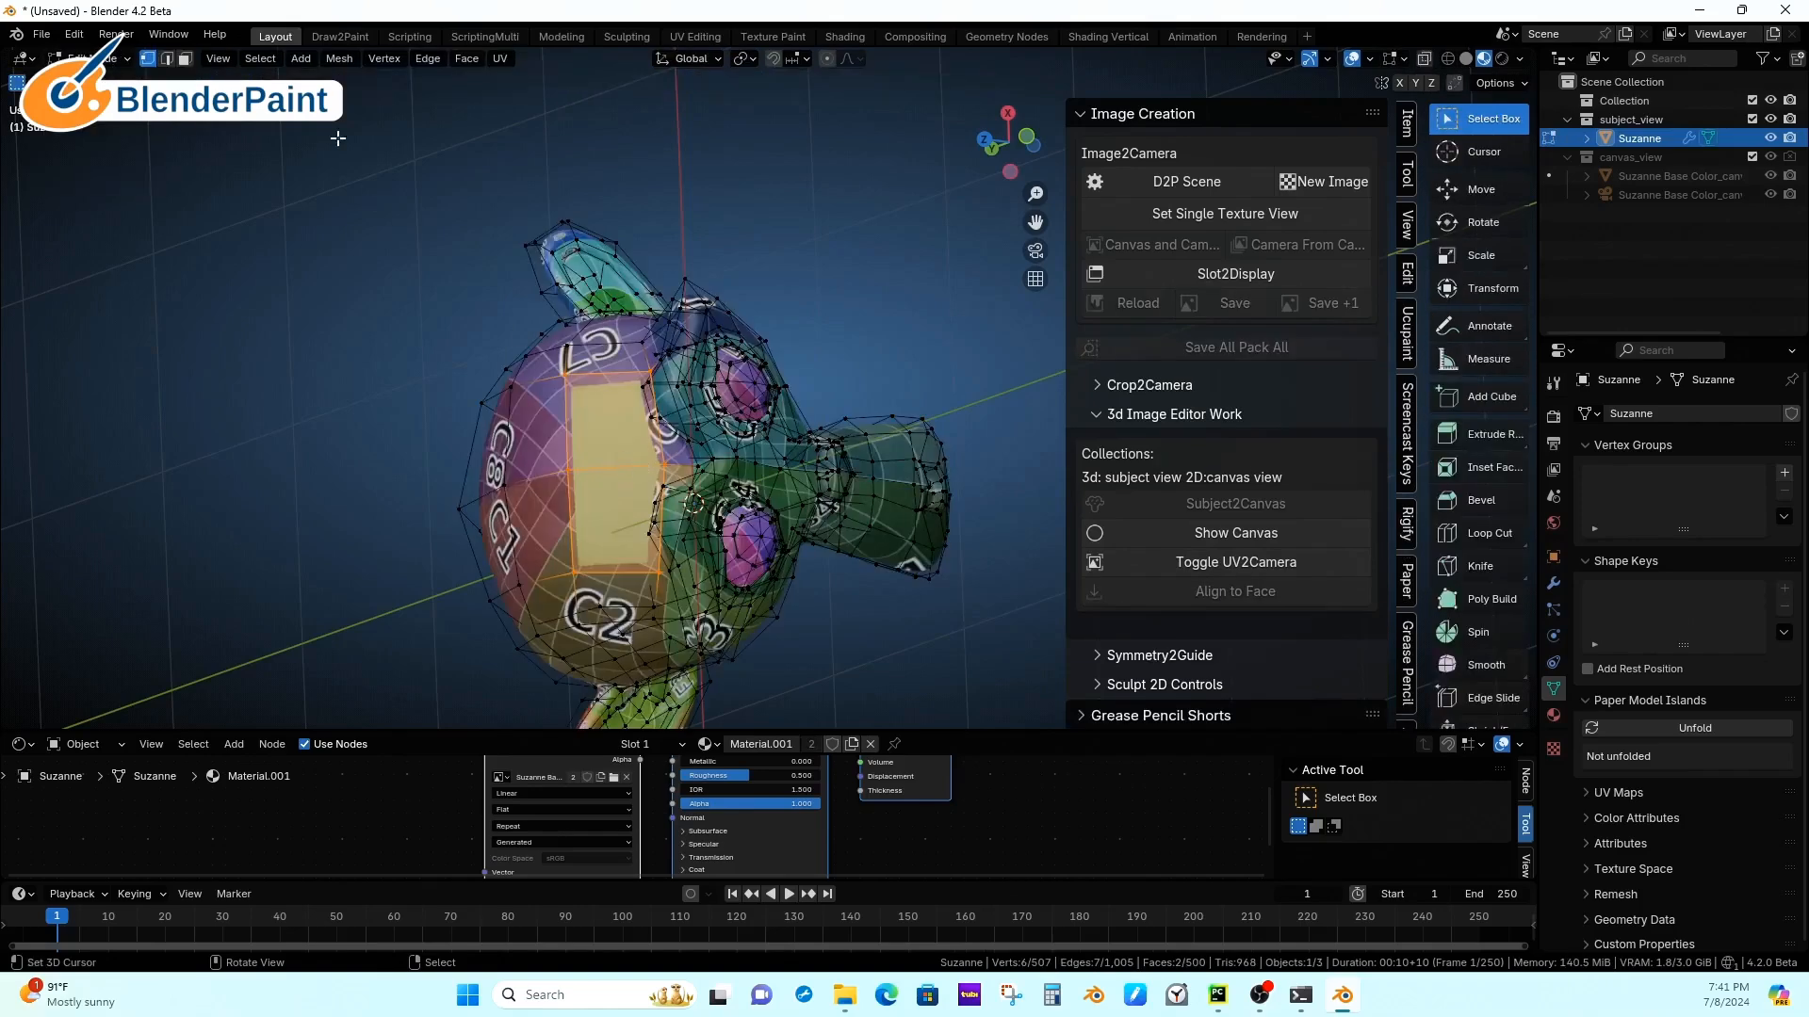
left_click(217, 59)
mouse_move(279, 311)
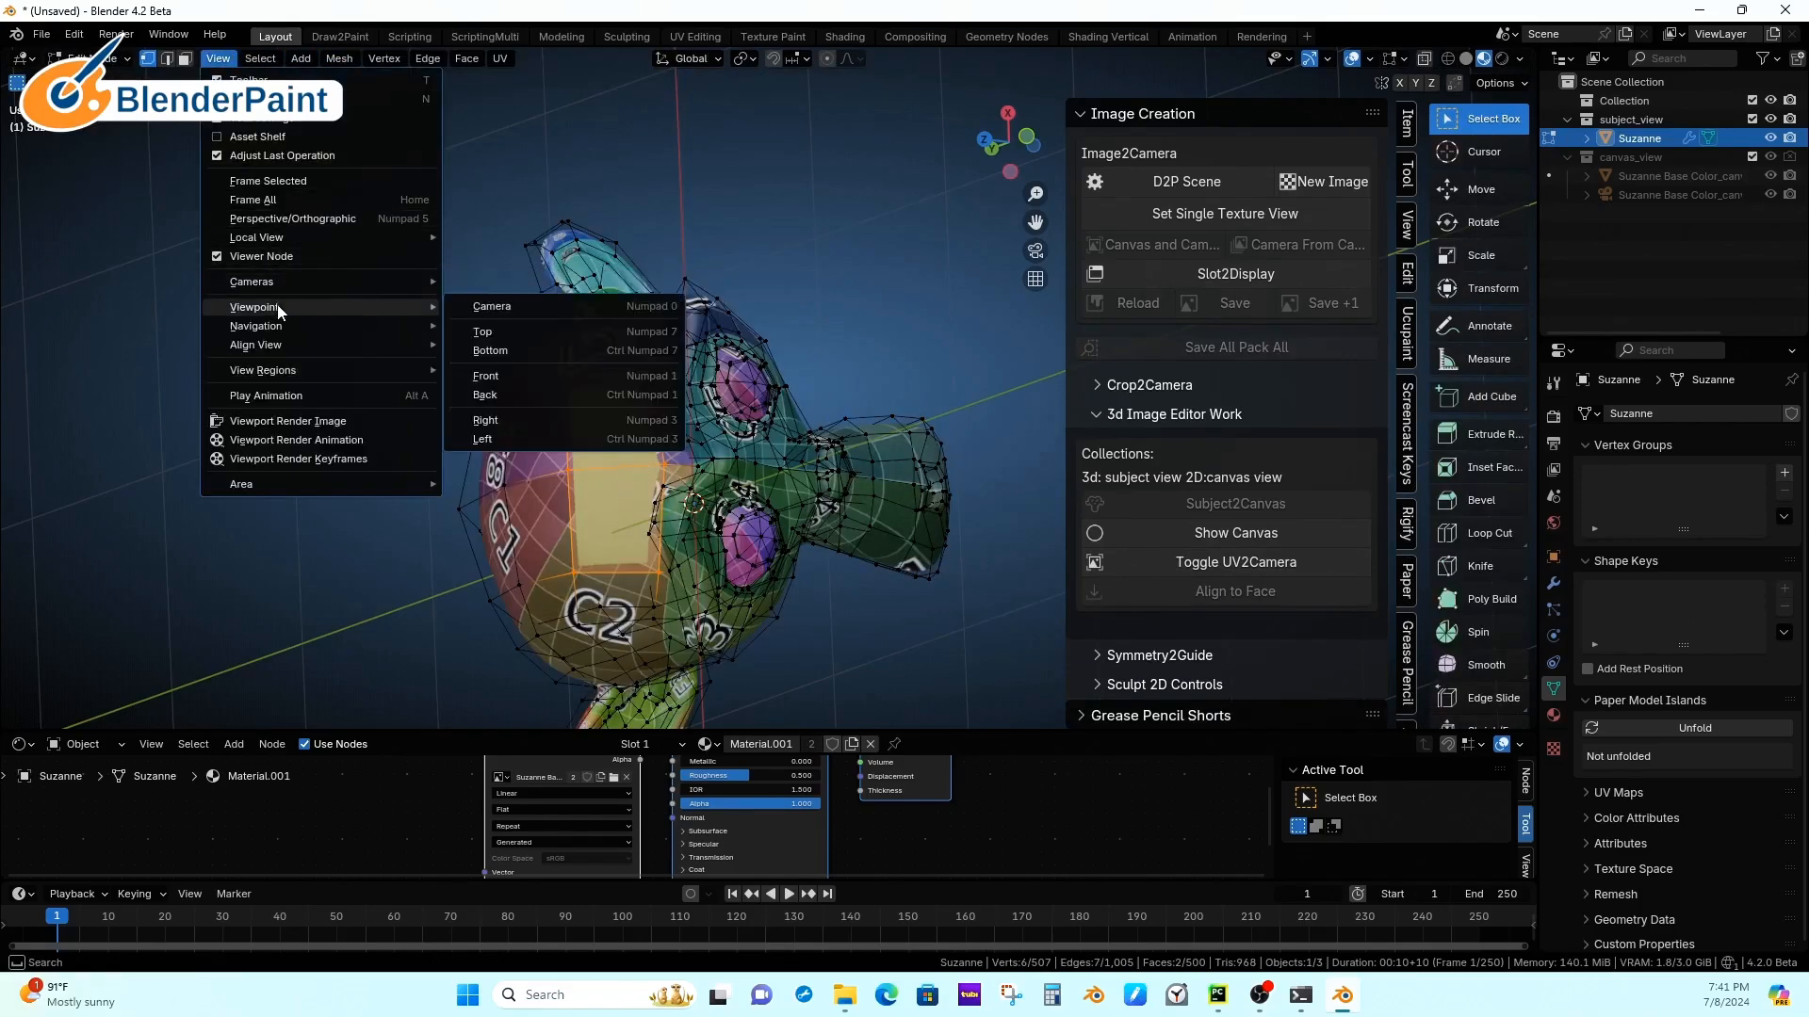
mouse_move(256, 345)
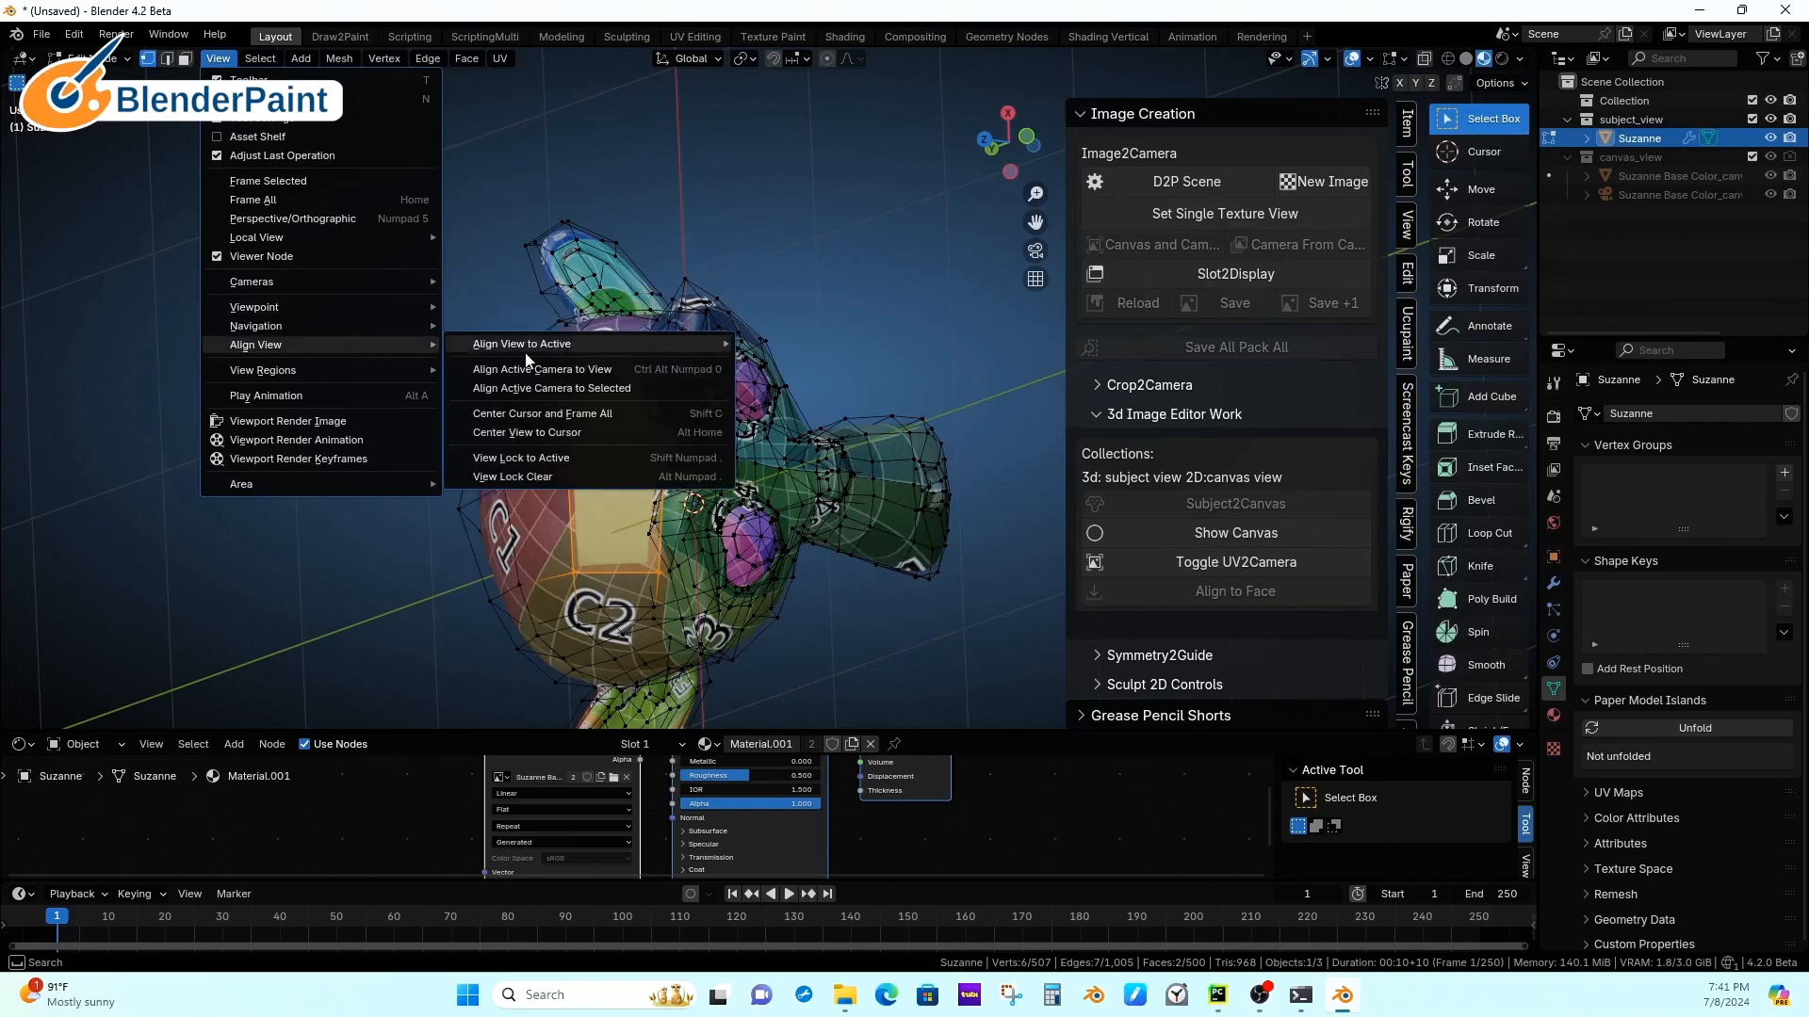
mouse_move(523, 345)
left_click(804, 343)
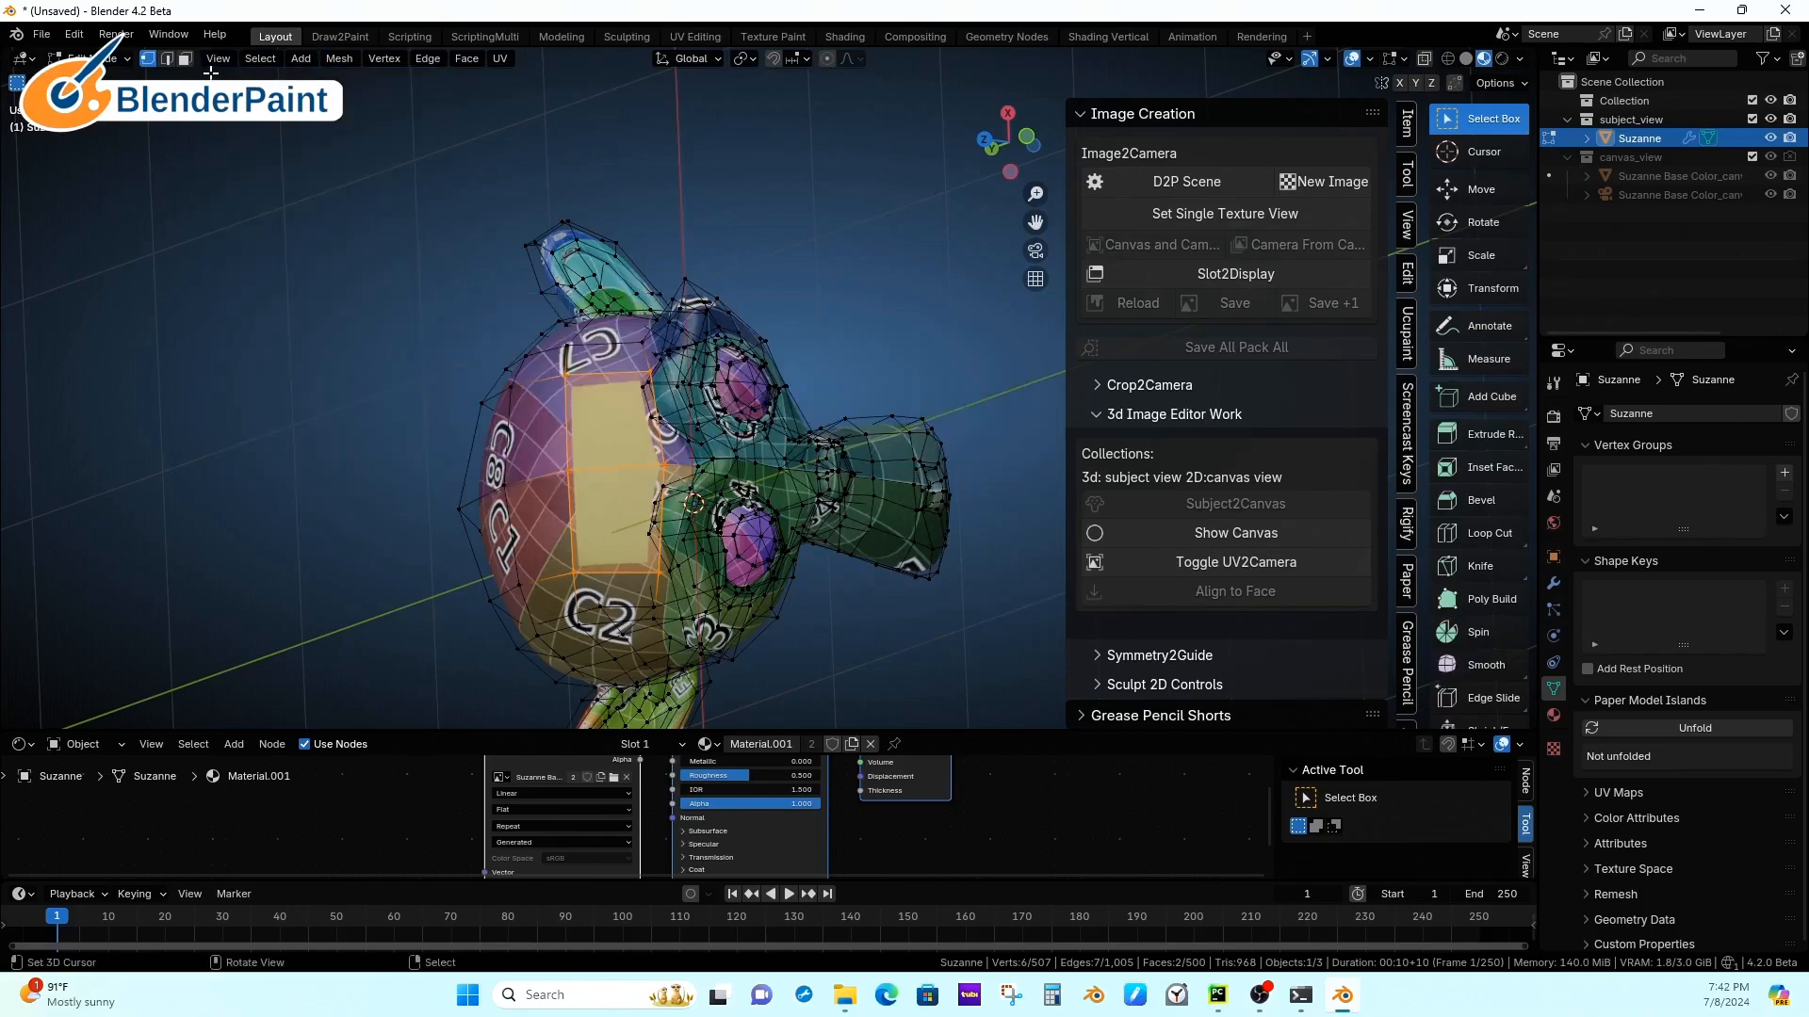
left_click(109, 60)
left_click(117, 183)
Step: Reload Suzanne's base color image to discard the paint on the forehead
mouse_move(834, 439)
middle_mouse_down()
mouse_move(687, 476)
mouse_move(806, 431)
mouse_move(914, 445)
mouse_move(989, 414)
middle_mouse_up()
key("KP_1")
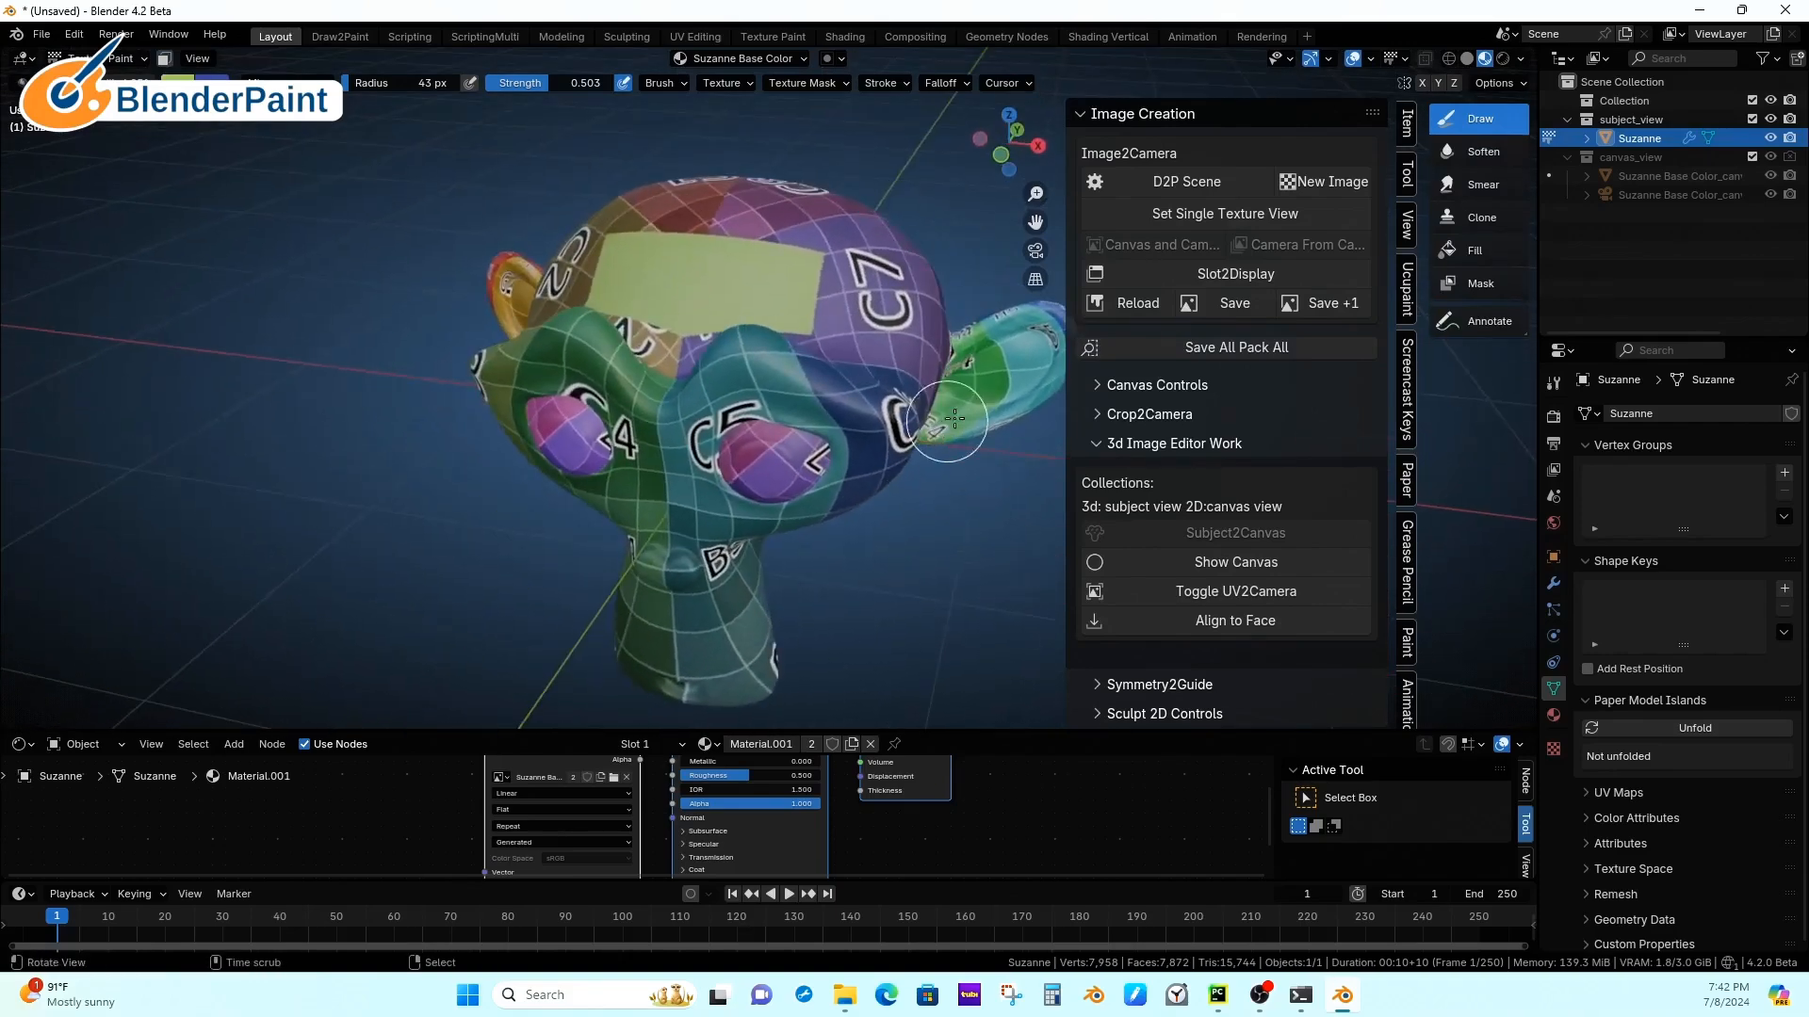
left_click(1140, 304)
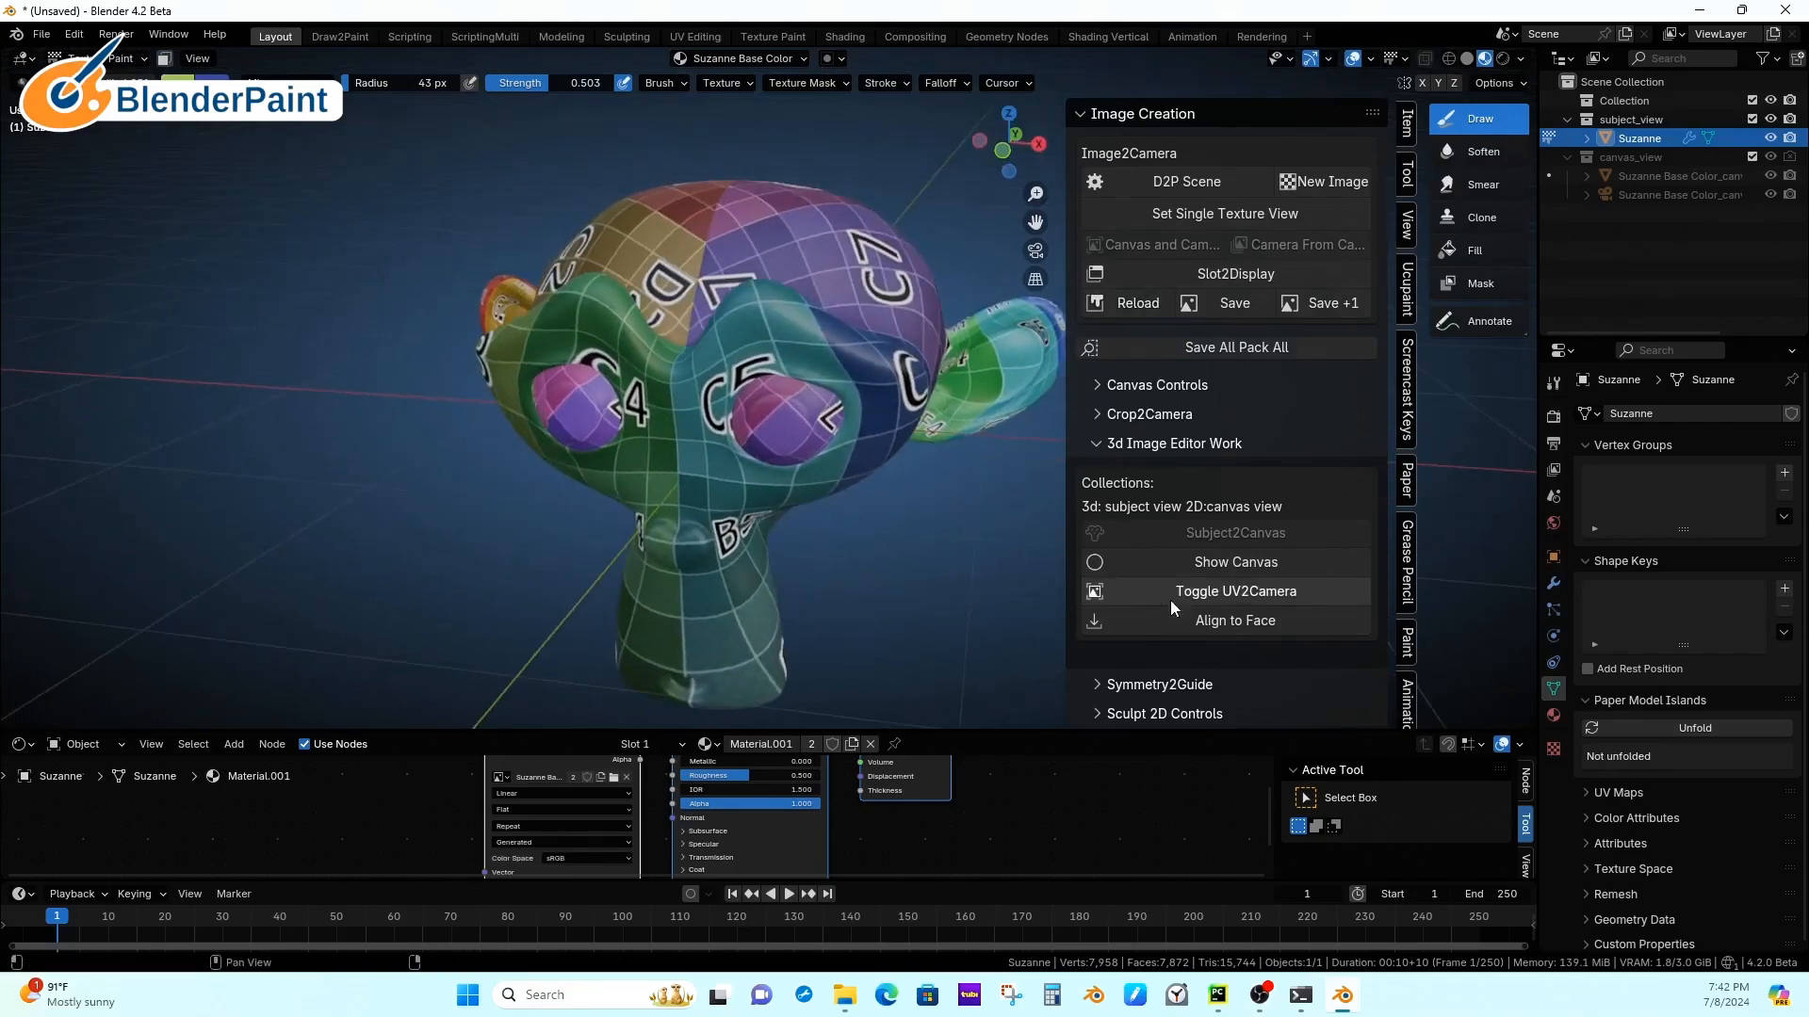
Step: Collapse the image creation tools and generate face mask groups by island for Suzanne
mouse_move(1057, 514)
middle_mouse_down("shift")
mouse_move(1053, 454)
mouse_move(848, 444)
middle_mouse_up("shift")
left_click(1085, 121)
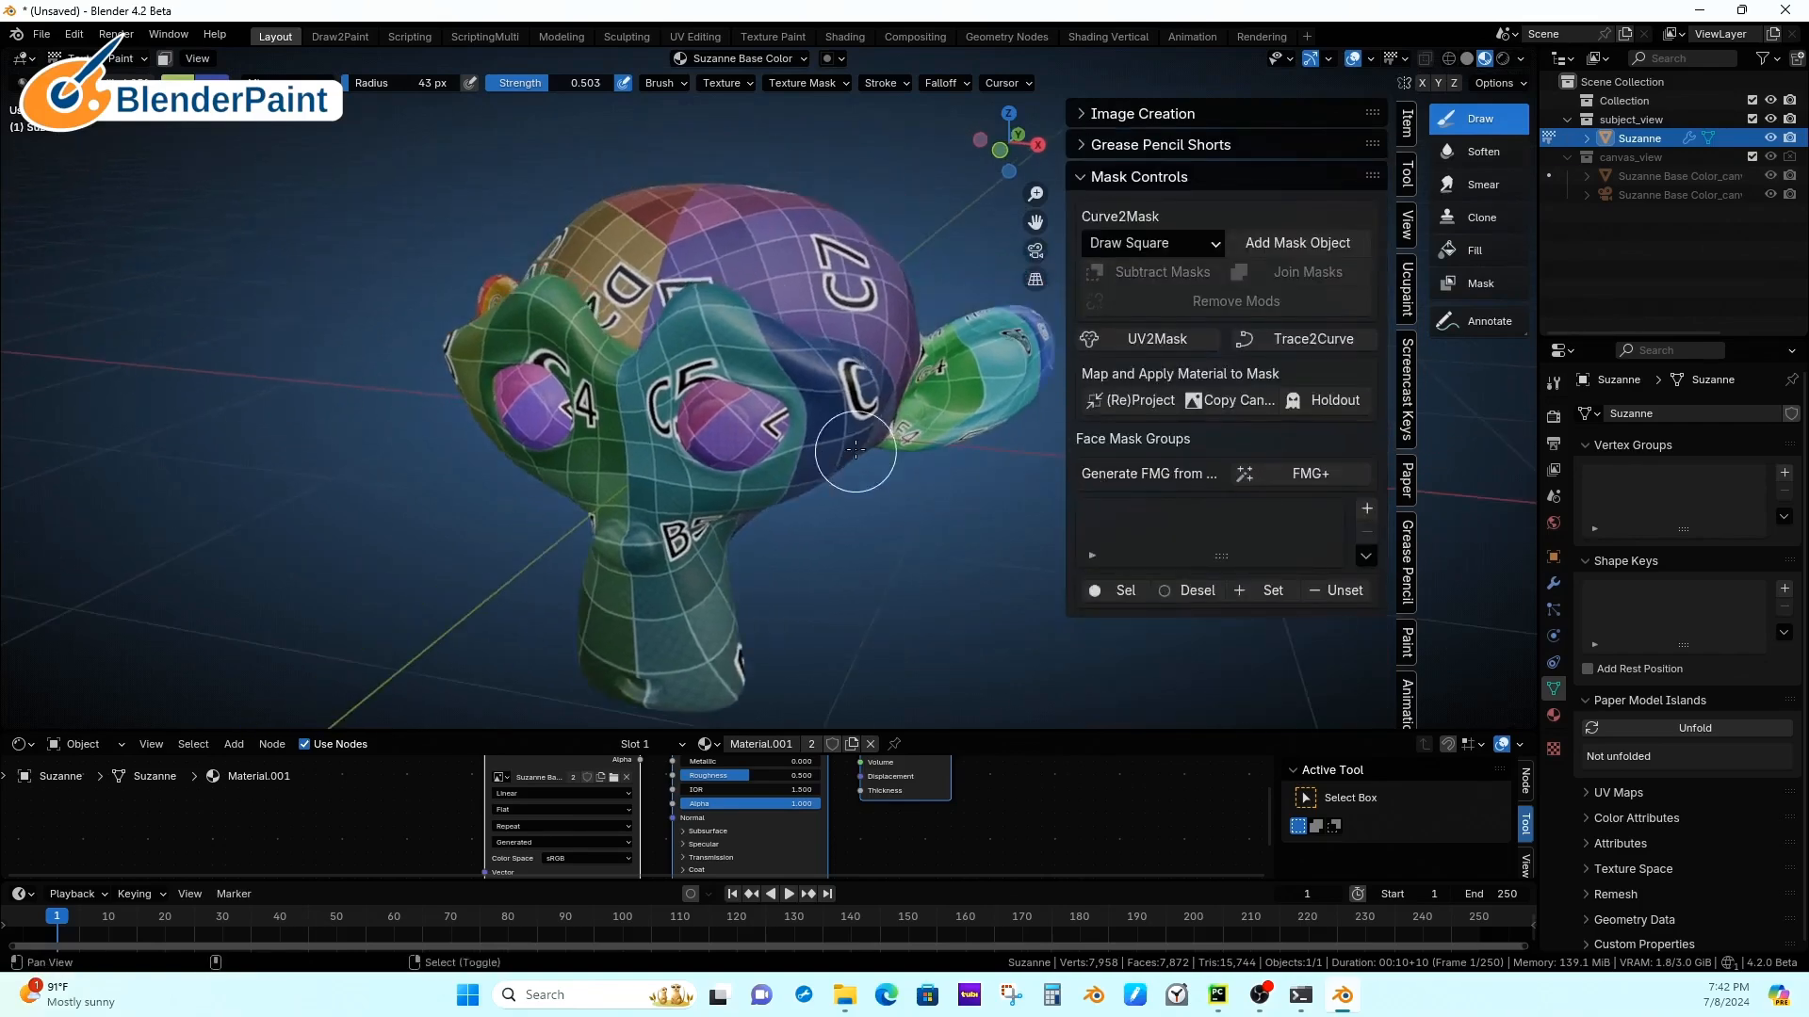
left_click(1310, 471)
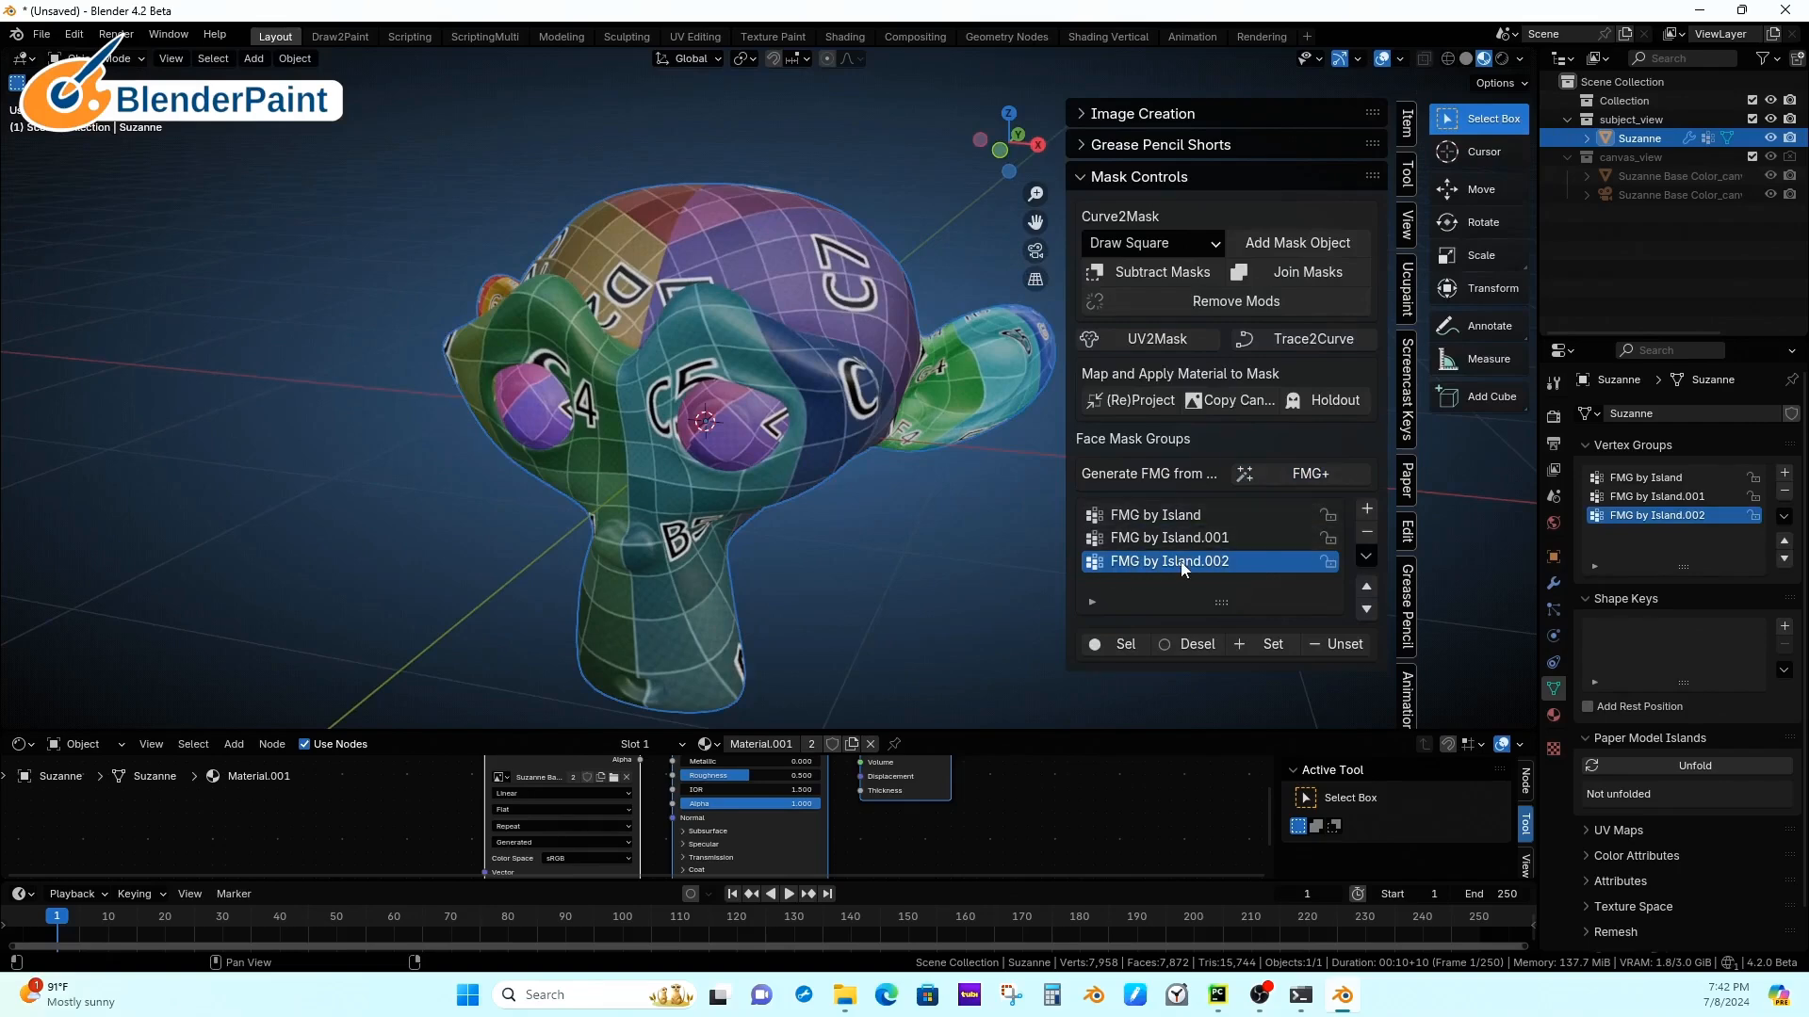
Step: Return Suzanne to Texture Paint mode and select the faces of the FMG by Island group
key("ctrl+Tab")
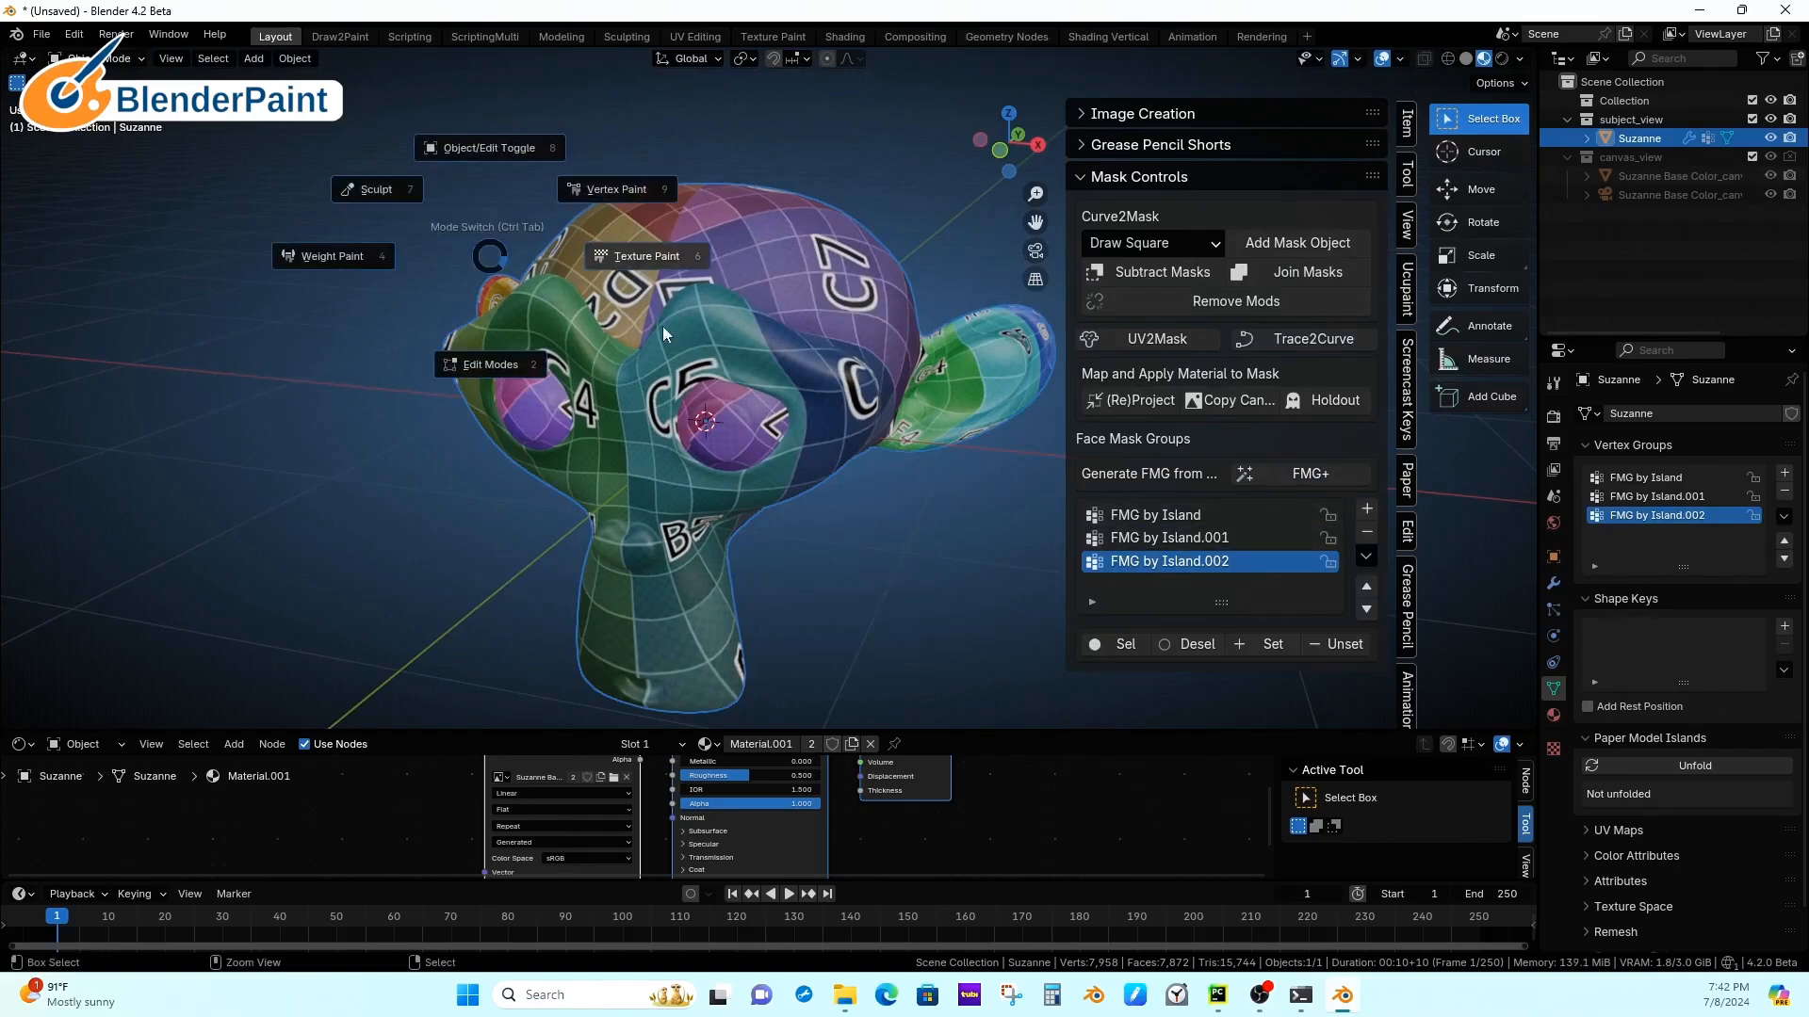
left_click(698, 274)
middle_click_drag(874, 380, 890, 388)
left_click(1178, 518)
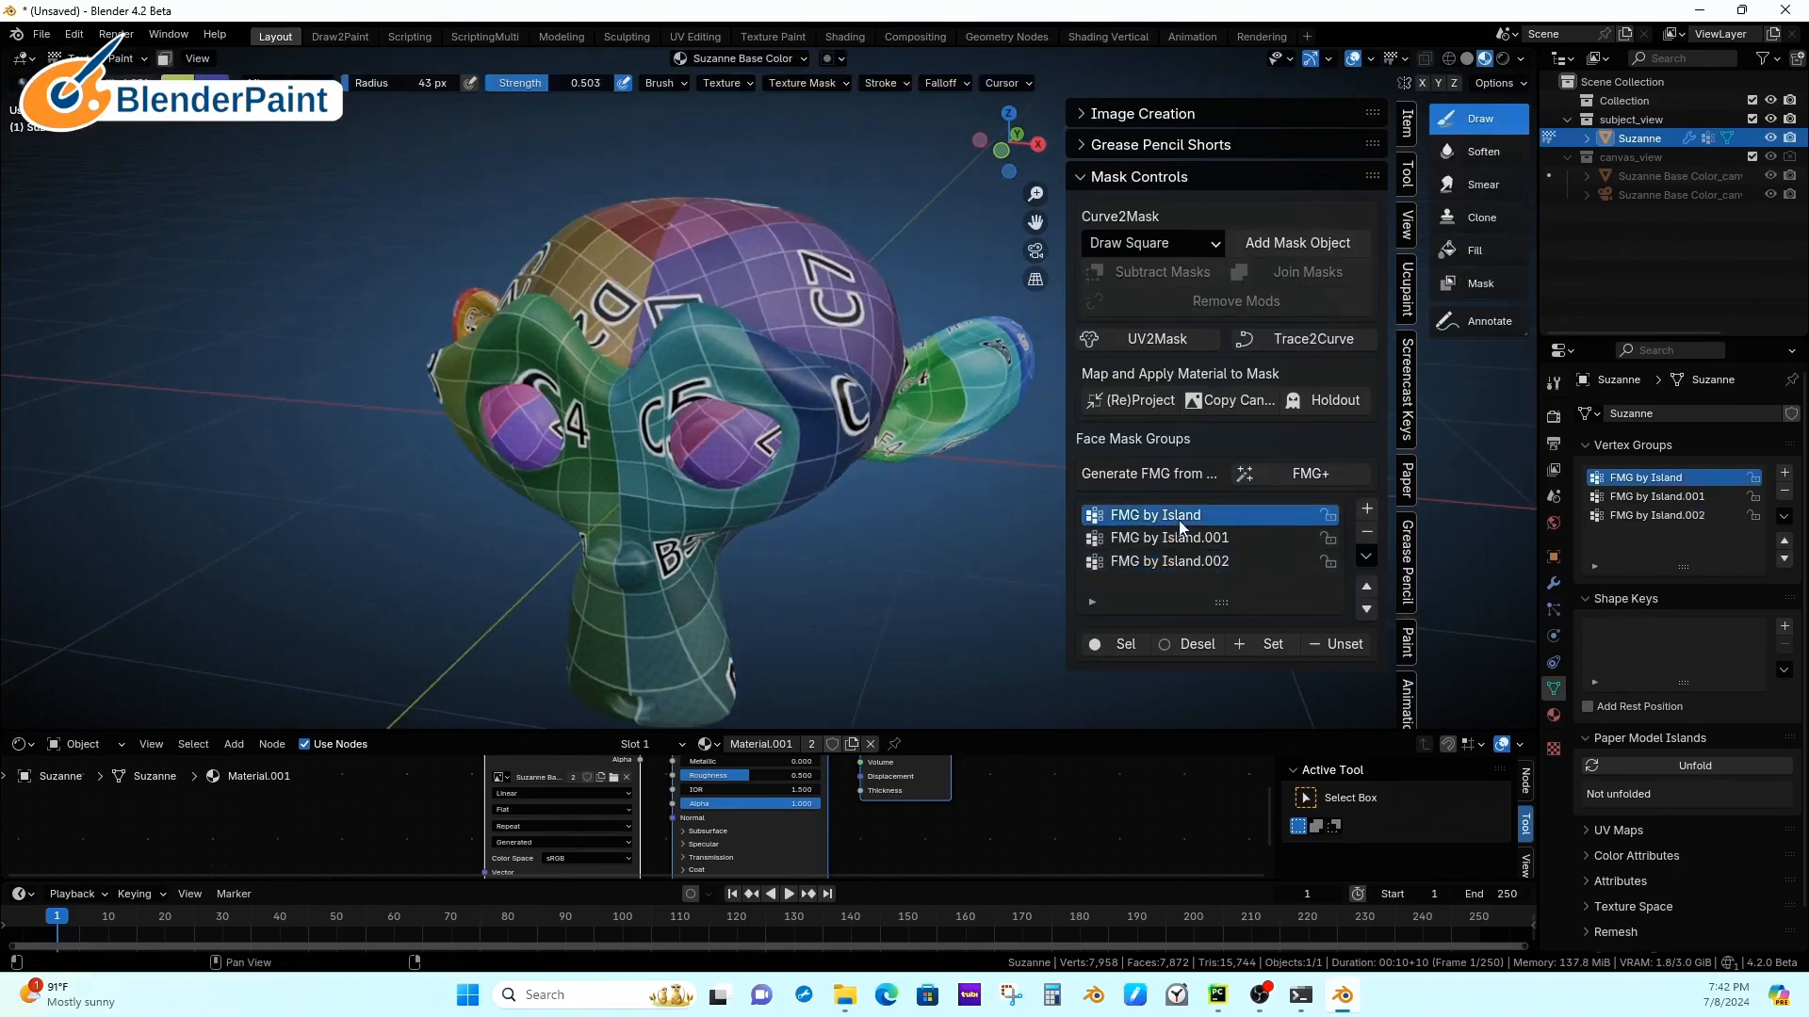
left_click(1127, 645)
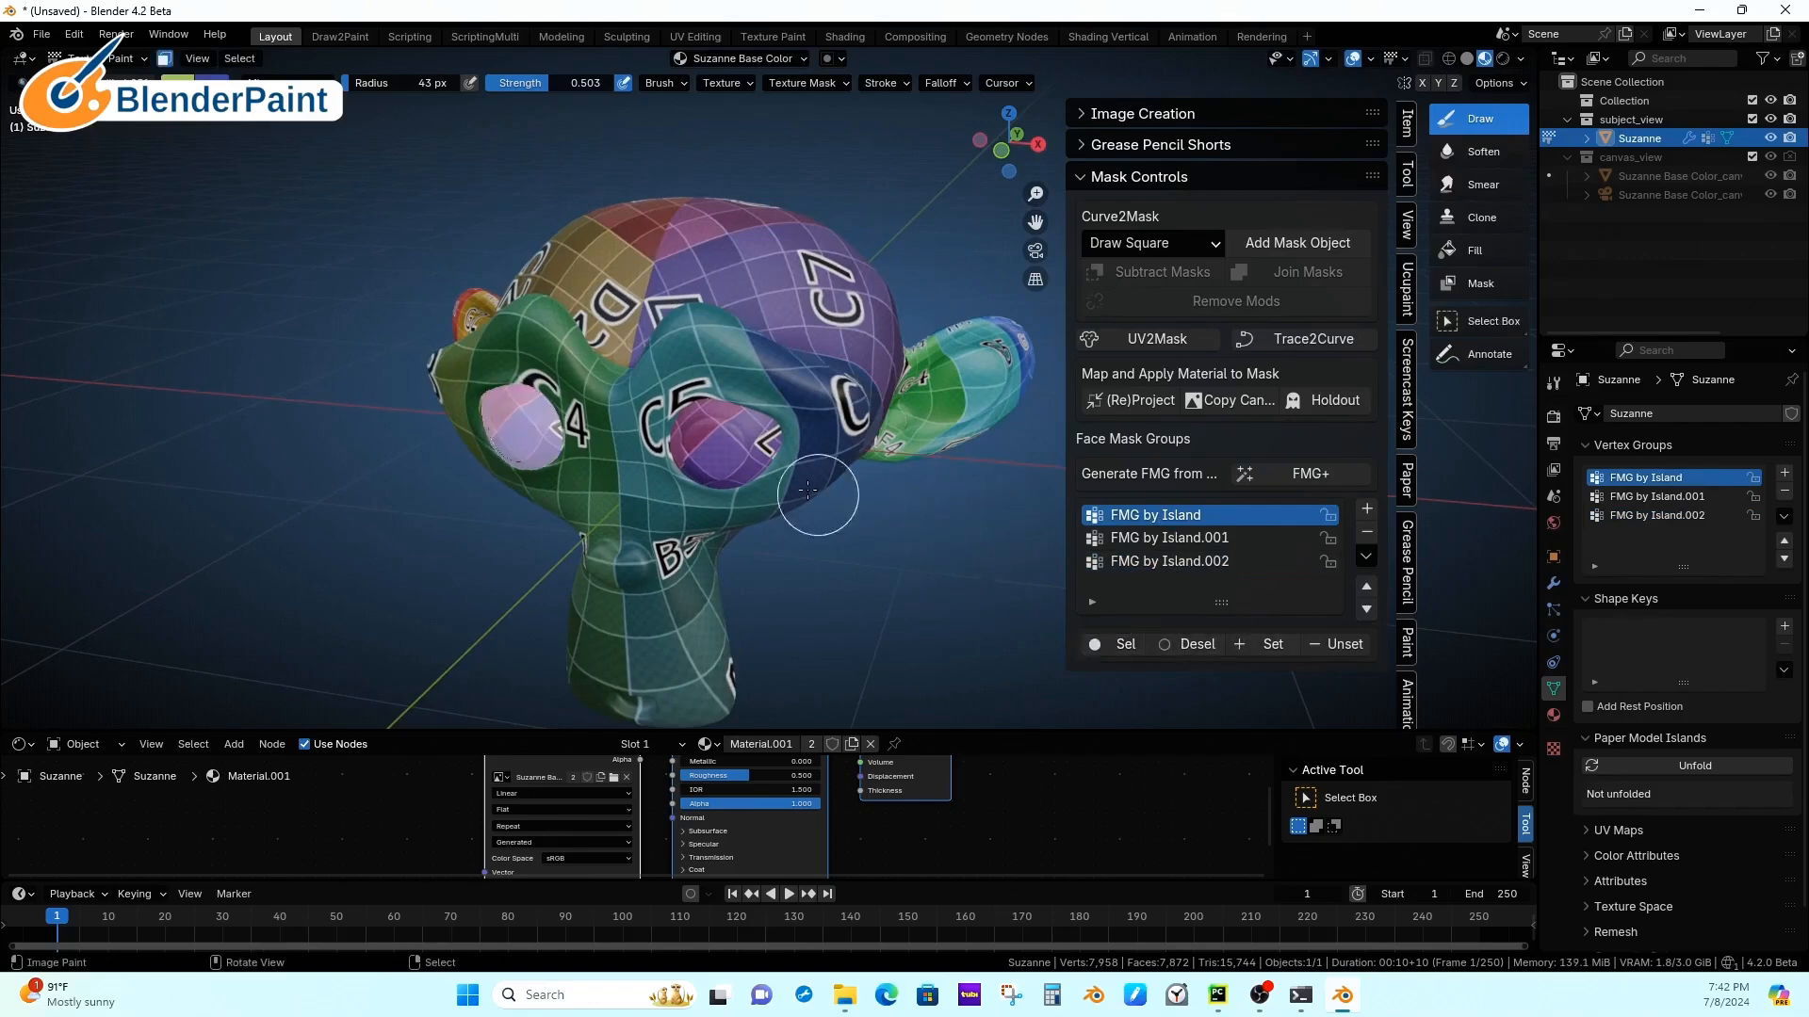
Step: Limit the face mask to both eyes by selecting the FMG by Island.001 and FMG by Island groups
left_click(1185, 538)
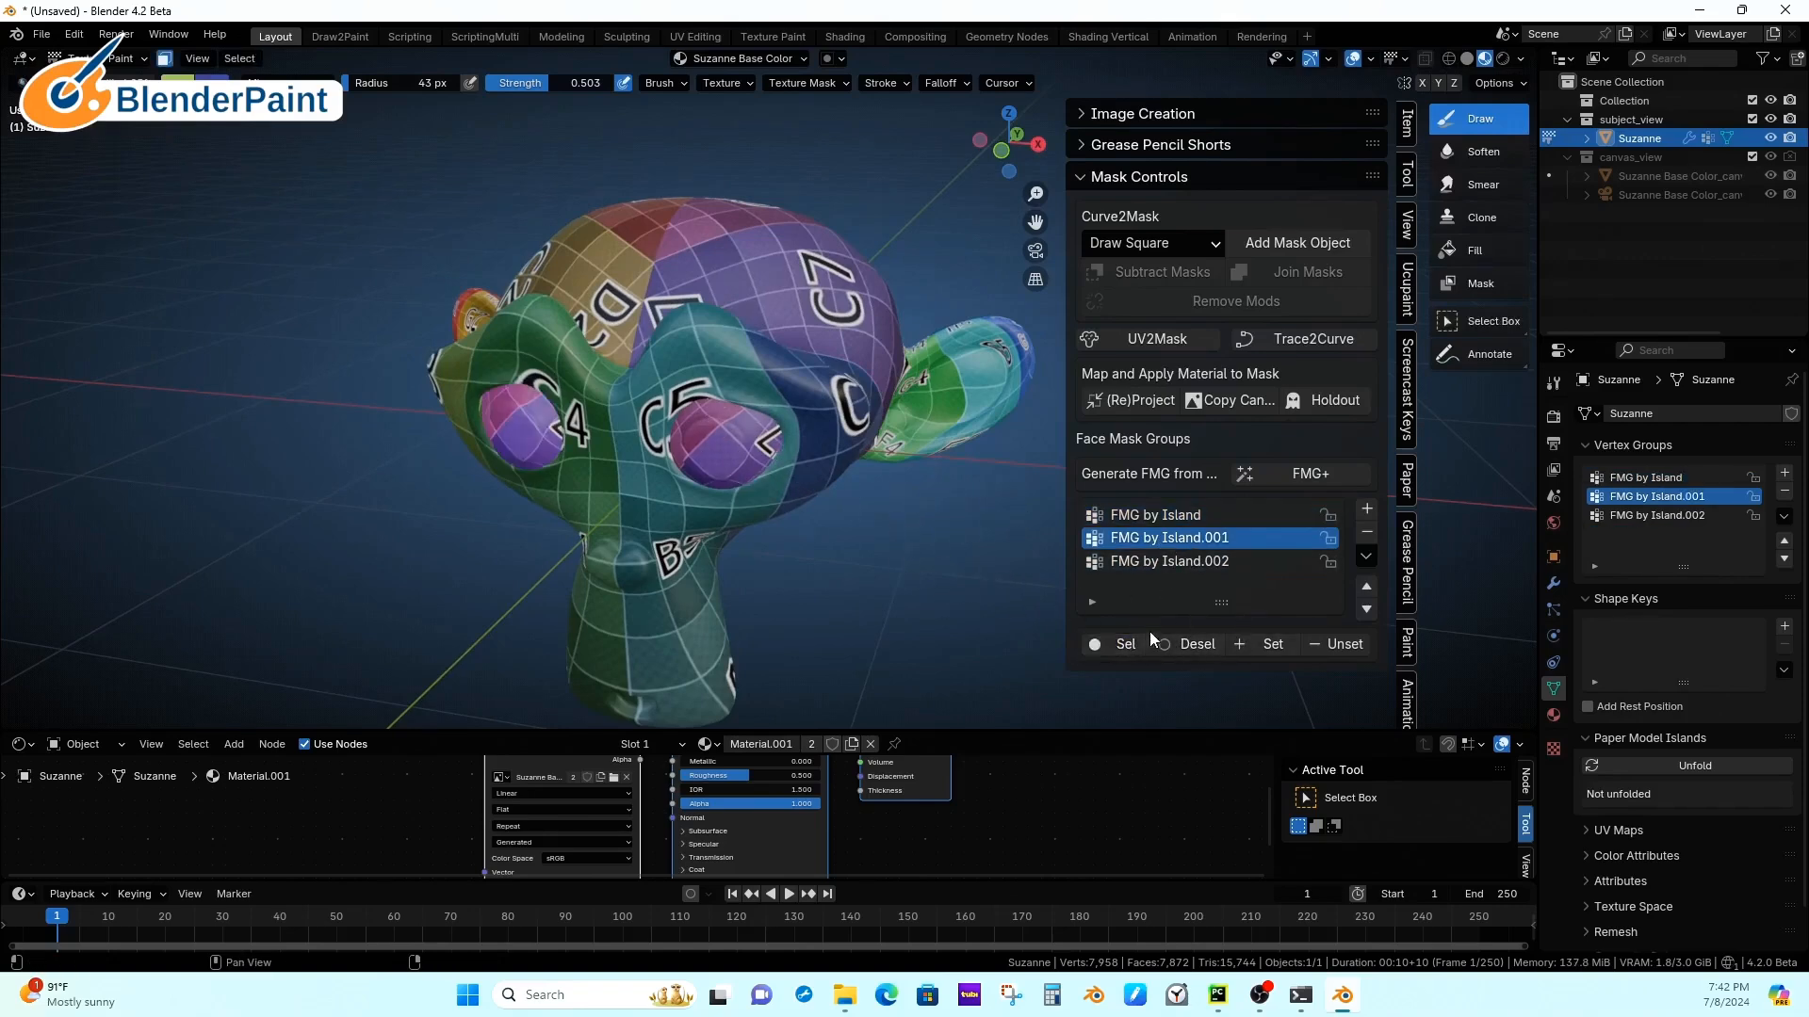
right_click(716, 436)
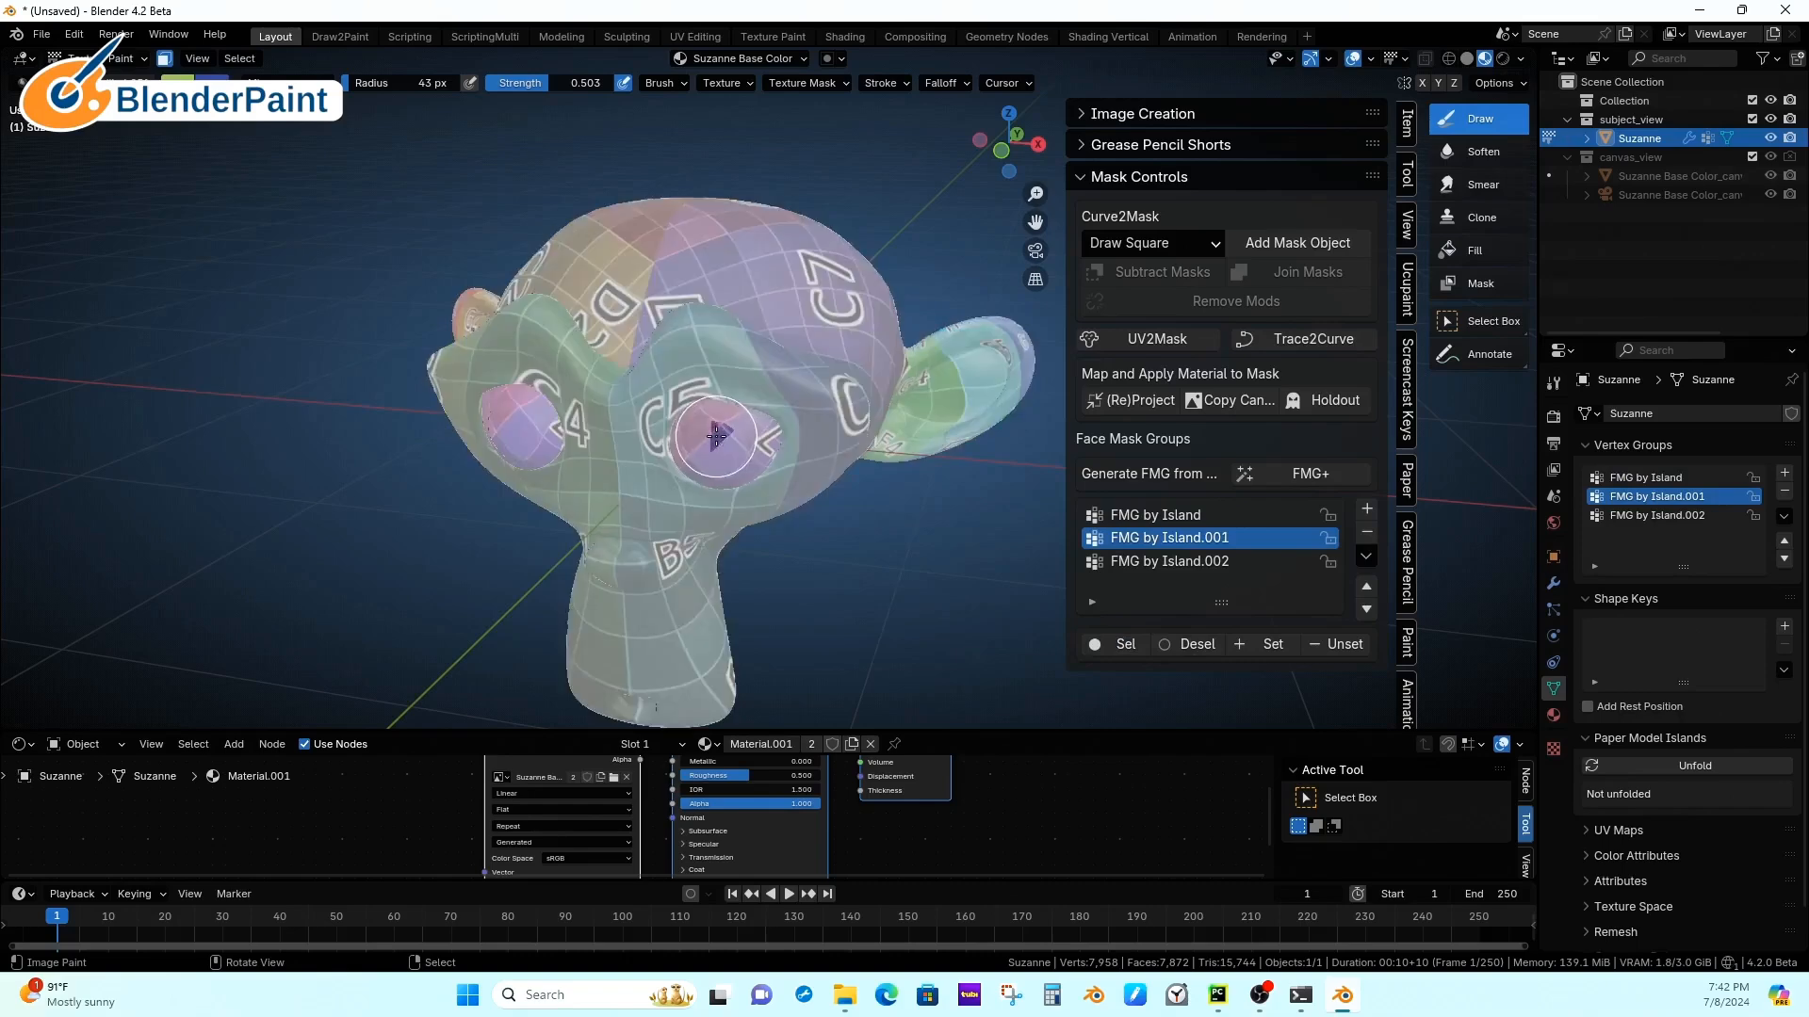
left_click(1142, 644)
left_click(1176, 518)
left_click(1130, 645)
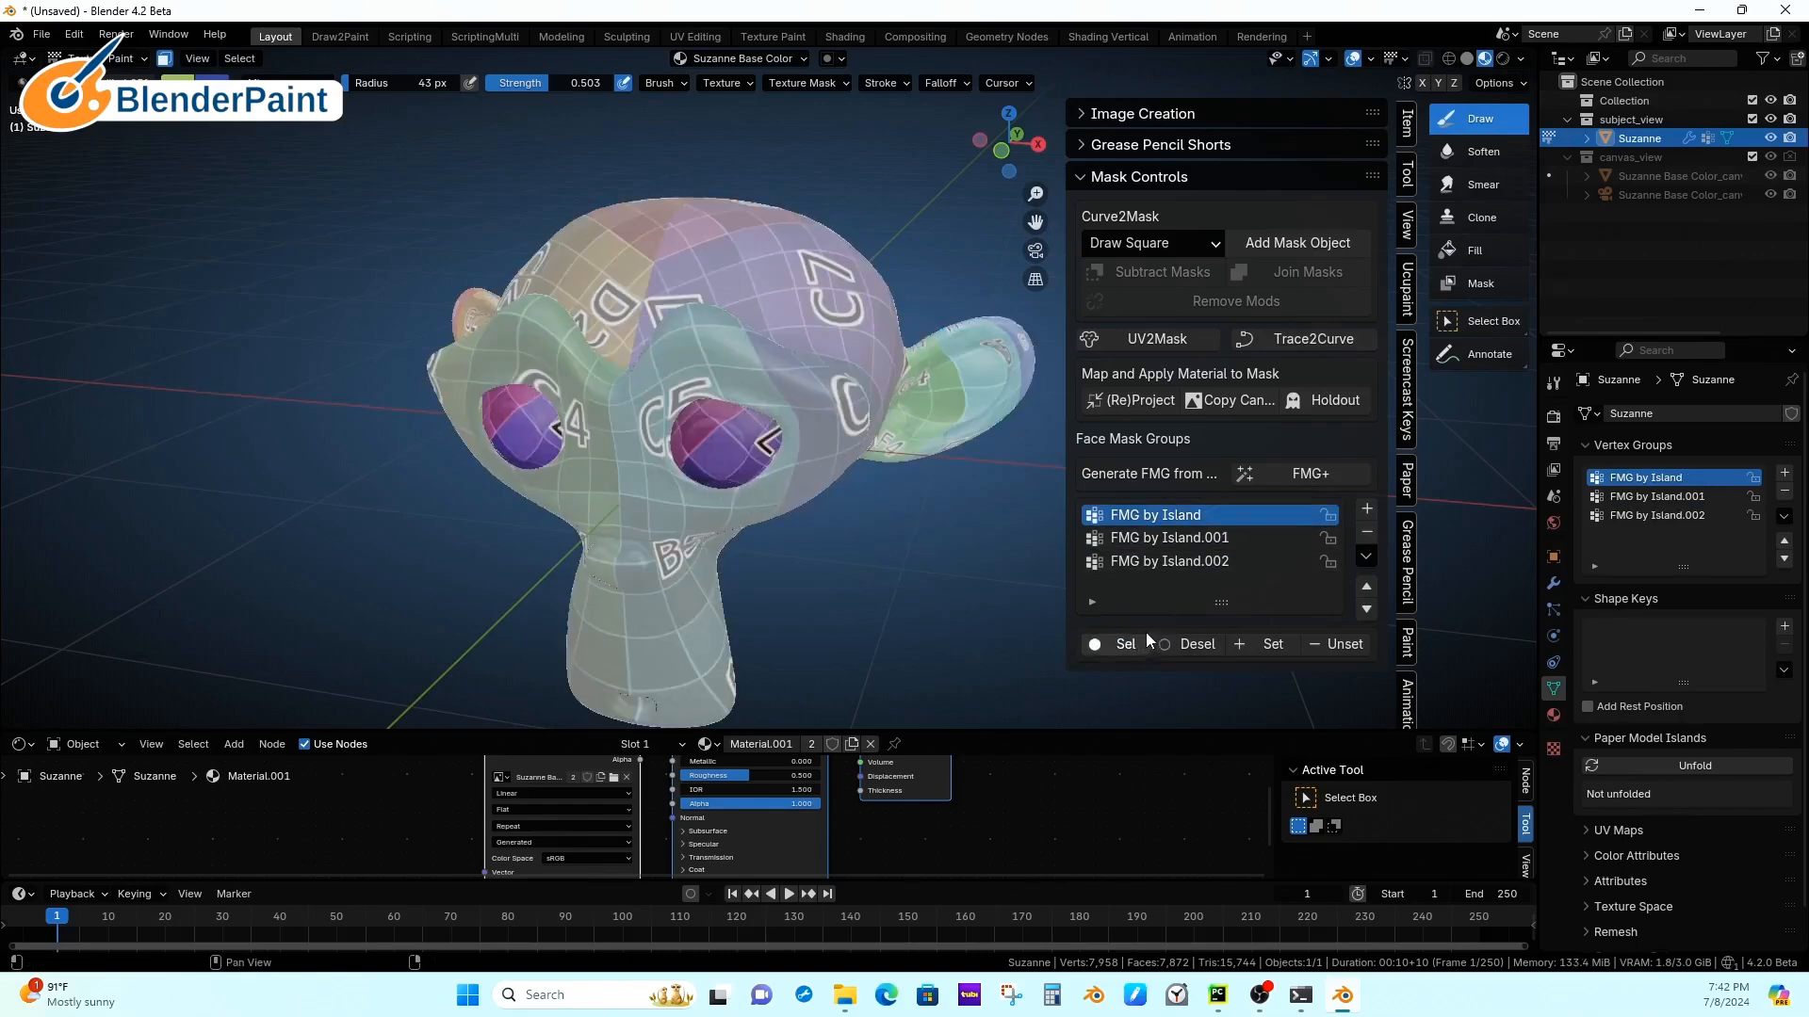
Step: Set the Draw brush to 110 px radius and 0.806 strength and paint both masked eyes olive green
middle_click_drag(763, 537, 830, 504)
mouse_move(787, 365)
left_mouse_down()
mouse_move(852, 345)
mouse_move(827, 386)
left_mouse_up()
key("f")
left_click(895, 406)
key("shift+f")
left_click(904, 421)
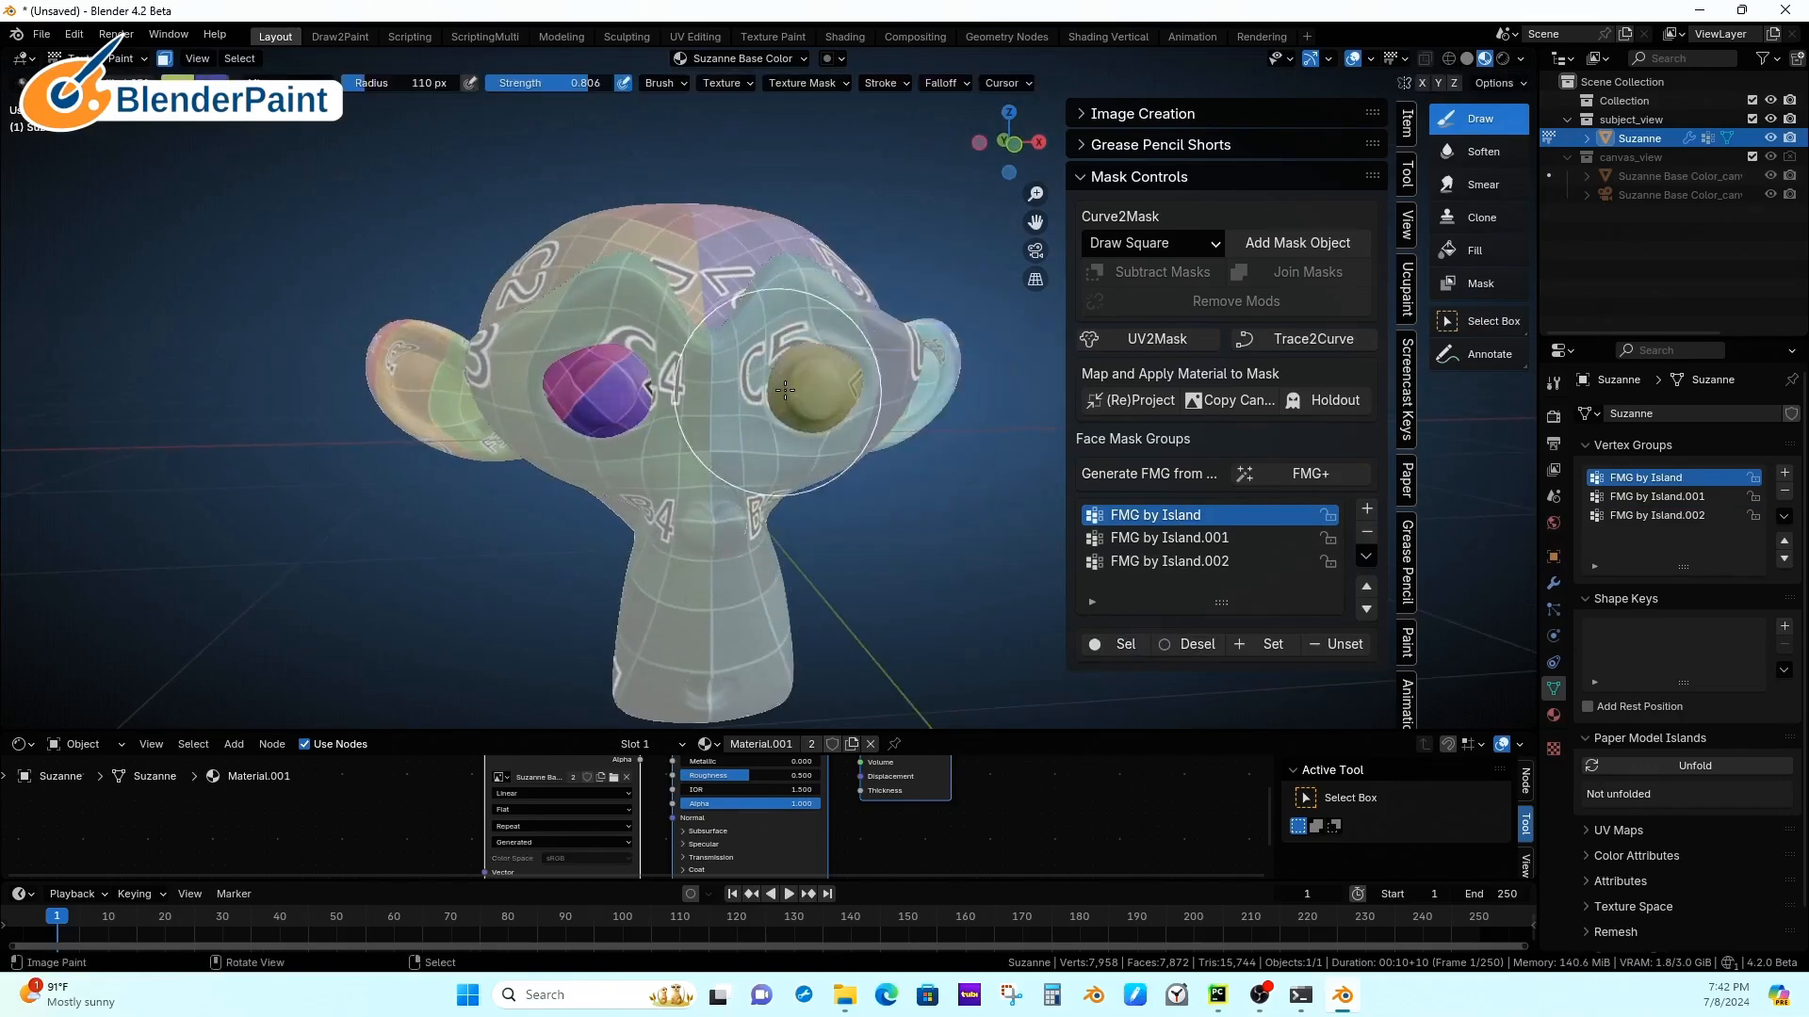
left_click(593, 391)
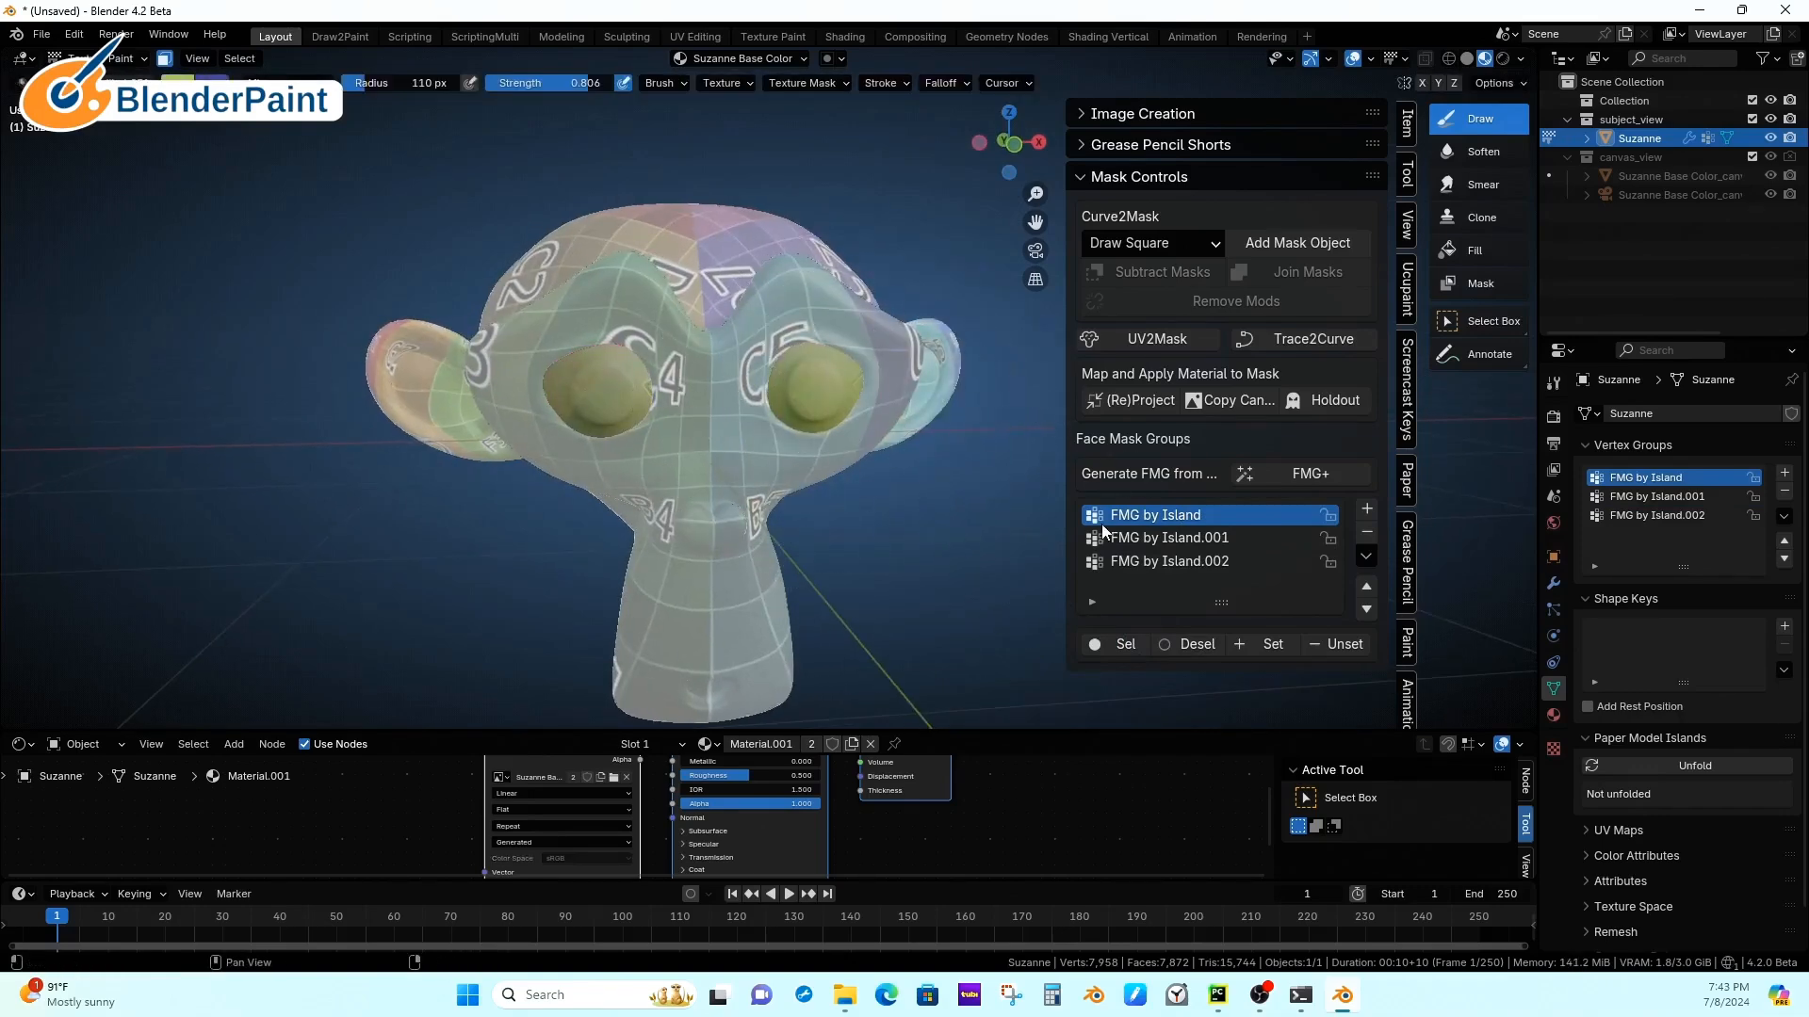
Step: Switch the face mask from the eyes to the faces of the FMG by Island.002 group
key("ctrl+z")
key("ctrl+z")
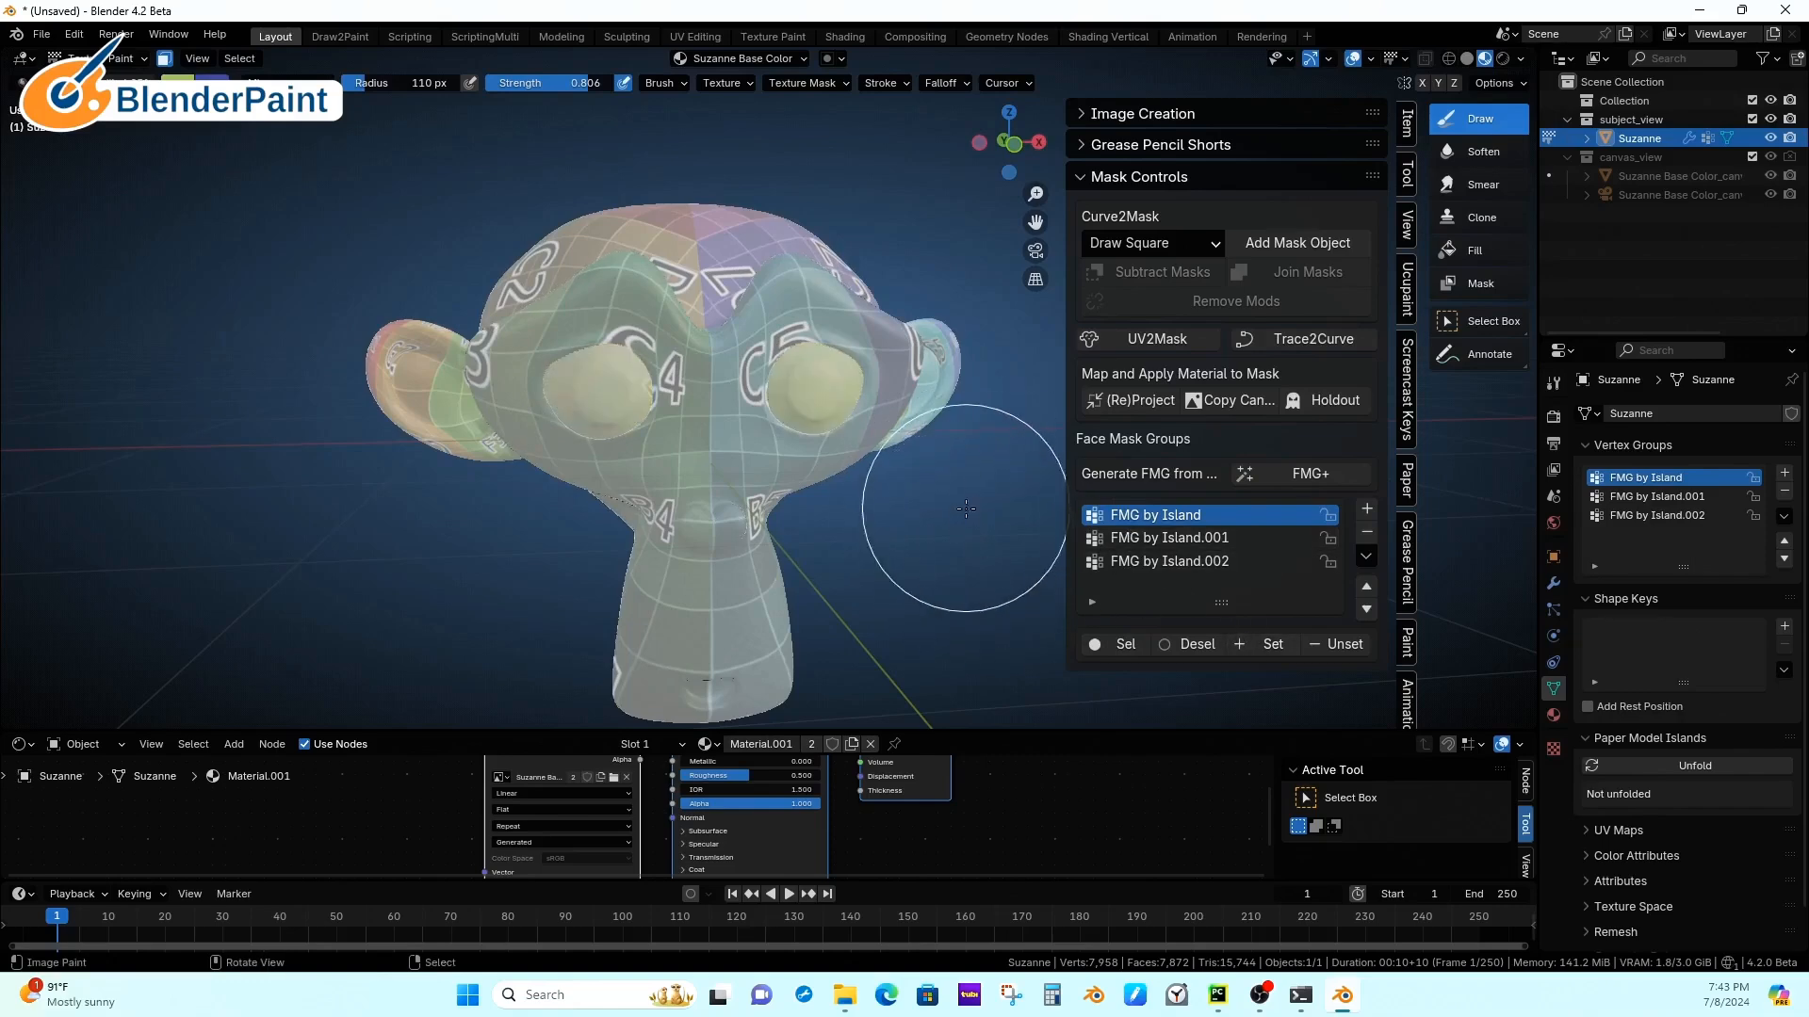
left_click(1172, 562)
left_click(1133, 647)
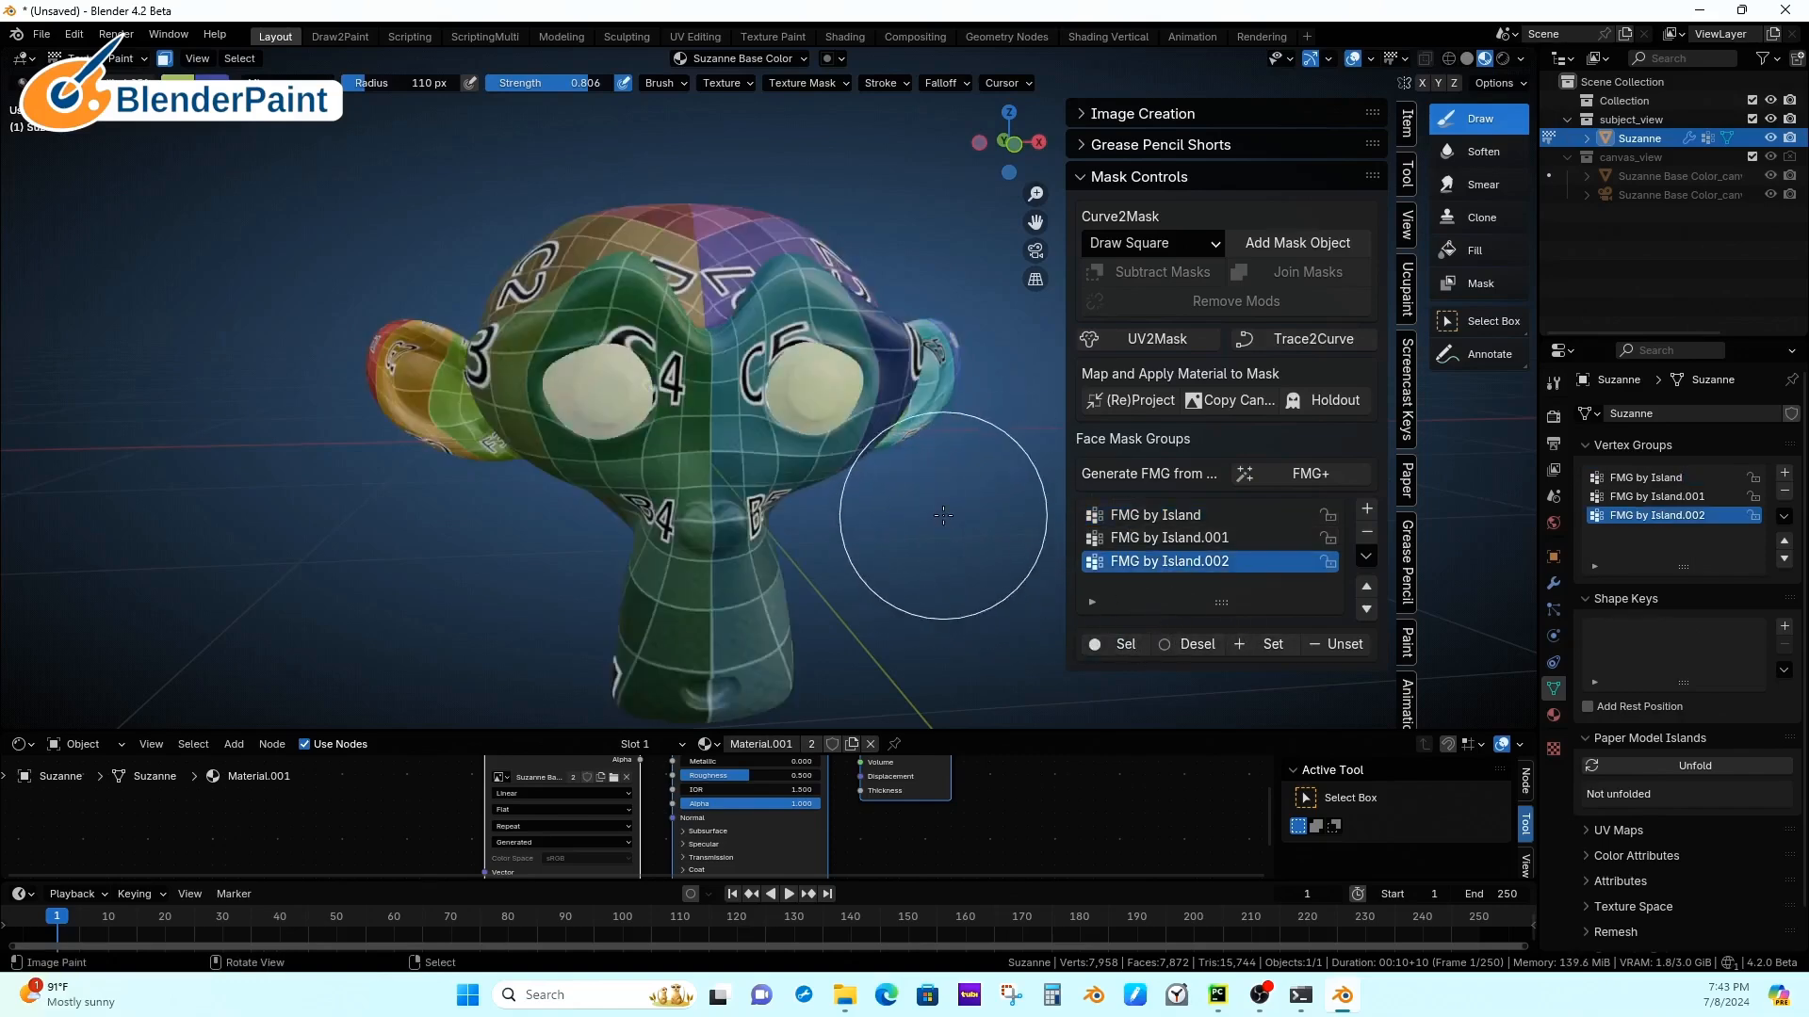
Step: Fill the masked head with white using the Fill tool and turn off face selection masking
left_click(1472, 250)
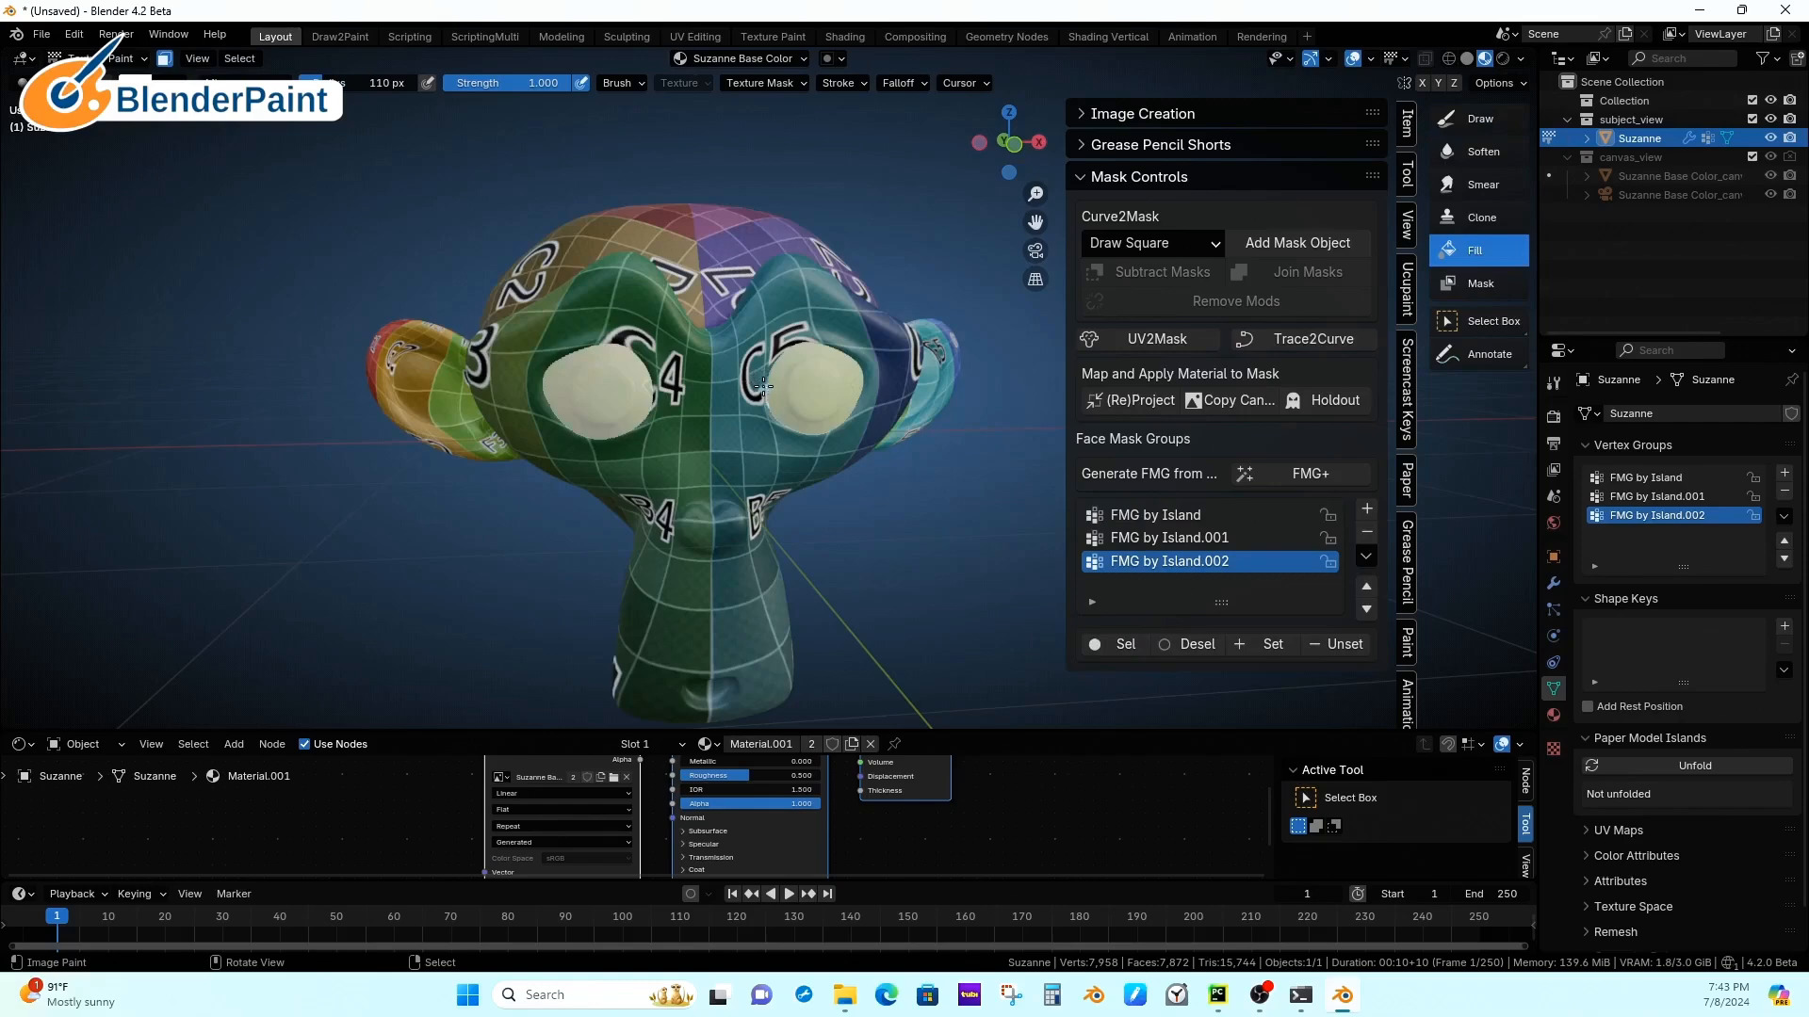
left_click(765, 433)
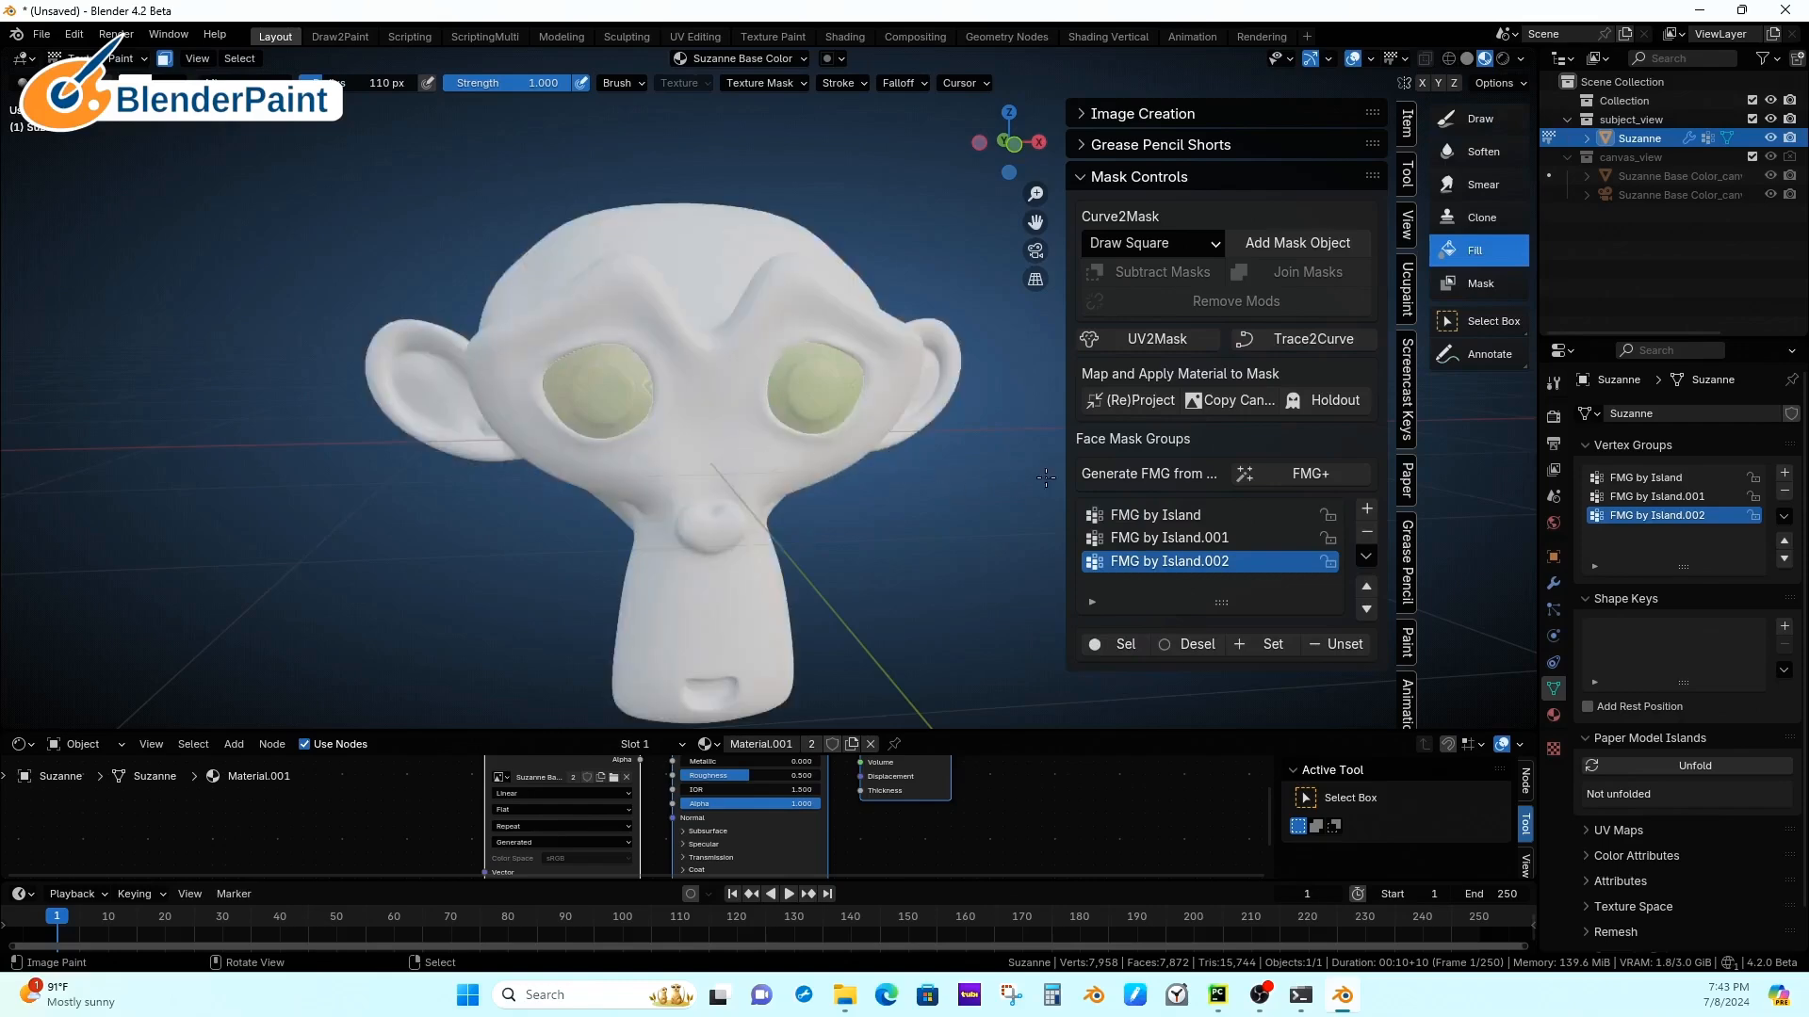
left_click(165, 58)
middle_click_drag(876, 460, 820, 466)
scroll(795, 465, "down", 1)
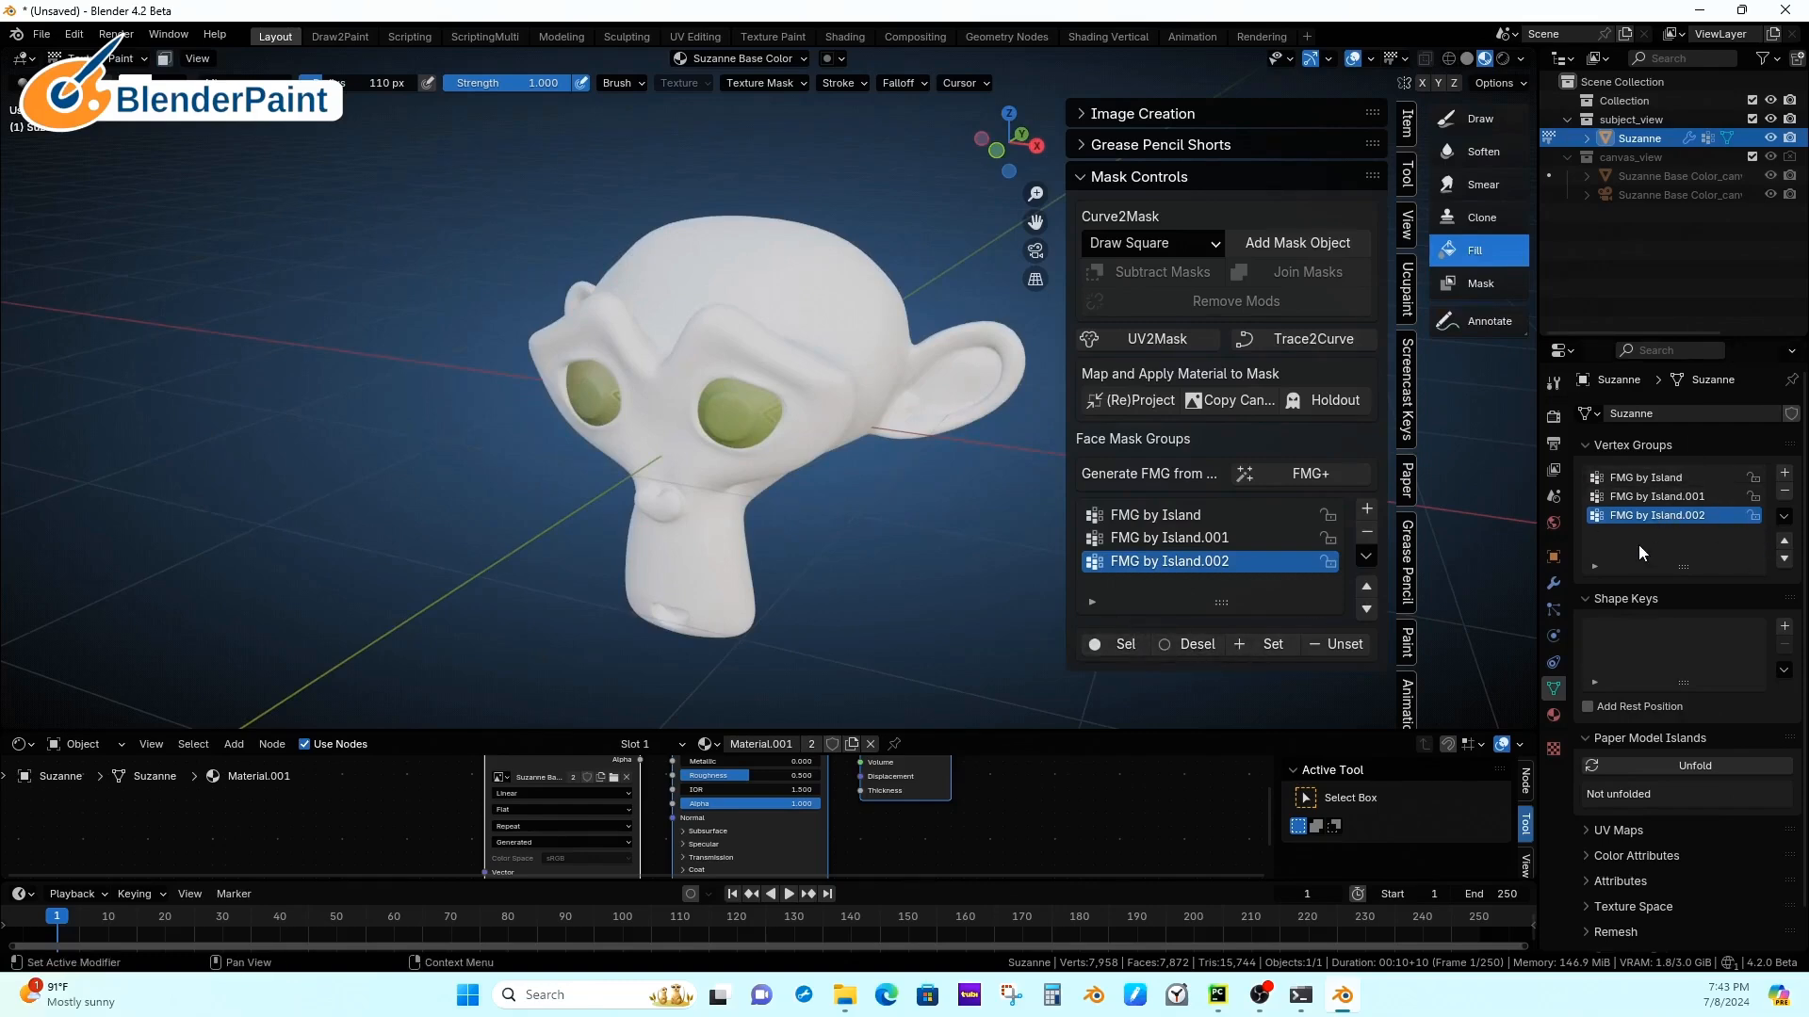
Step: Re-enable face selection masking, select a patch of faces across the top of the head and save it as face mask group "top"
mouse_move(801, 472)
middle_mouse_down()
mouse_move(855, 448)
mouse_move(857, 482)
mouse_move(676, 225)
middle_mouse_up()
key("Tab")
key("Tab")
left_click(165, 59)
right_click(596, 264)
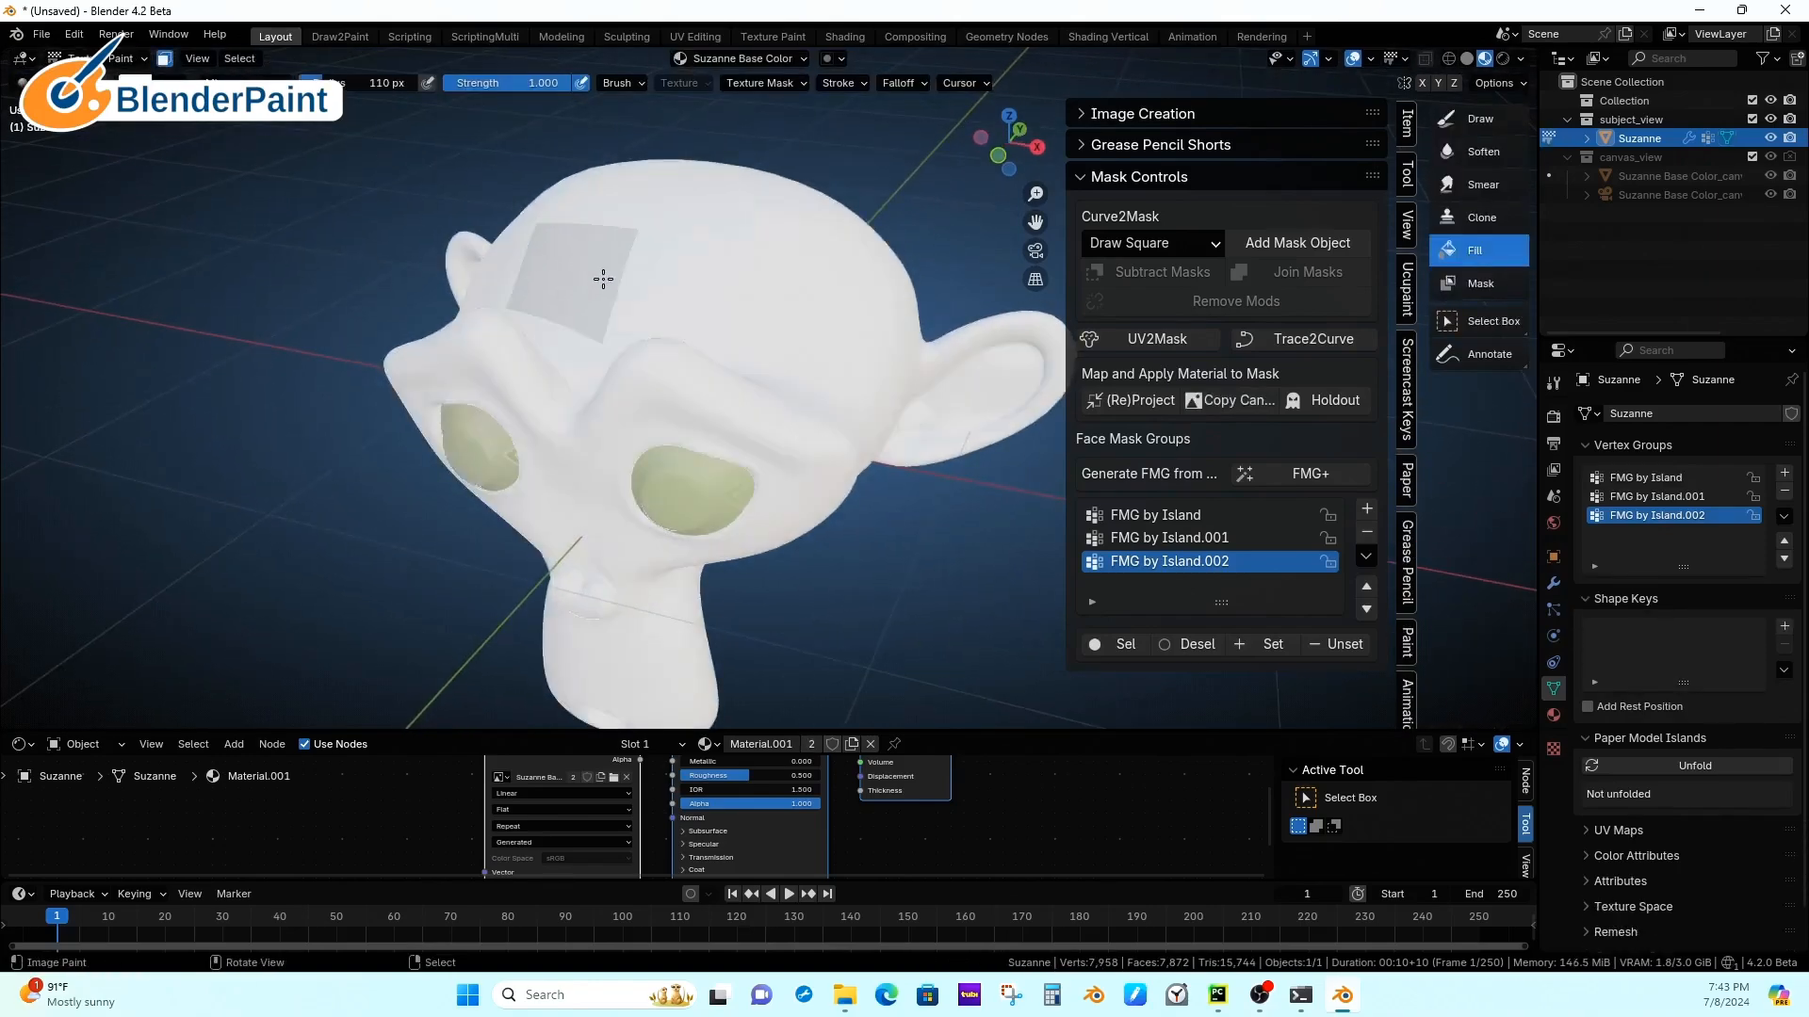
middle_click_drag(679, 310, 680, 302)
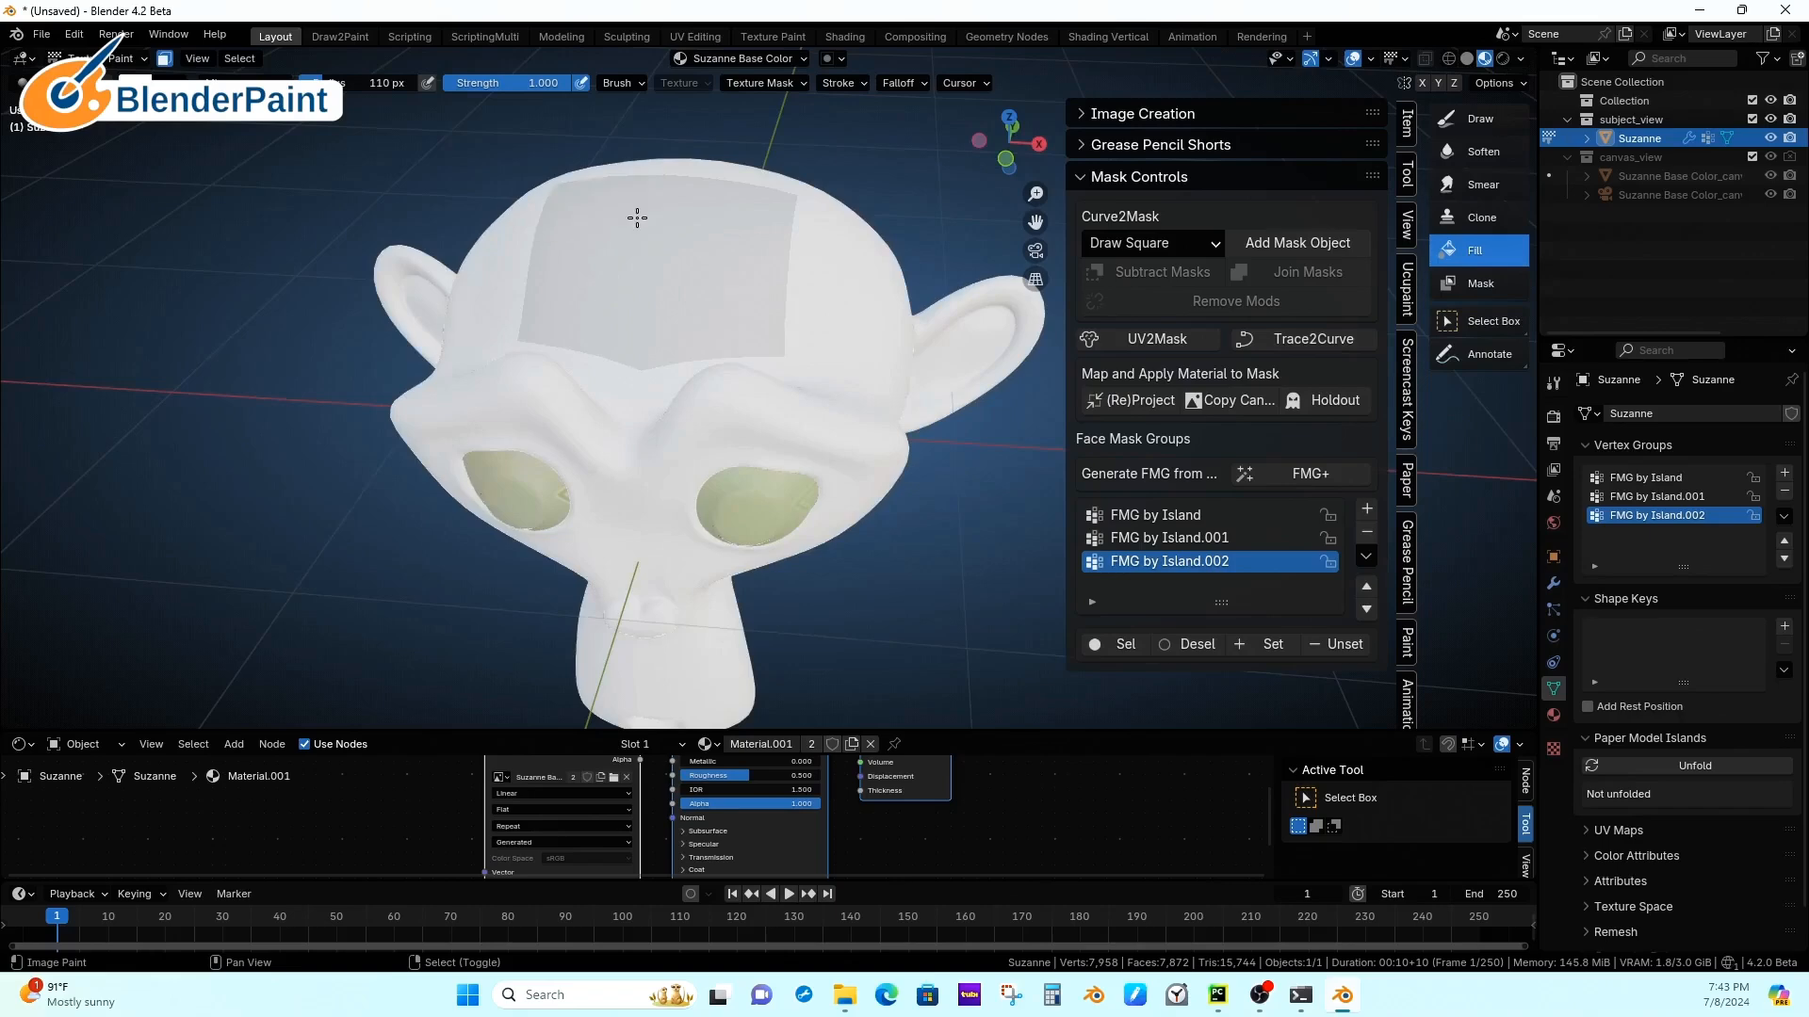
middle_click_drag(753, 246, 803, 239)
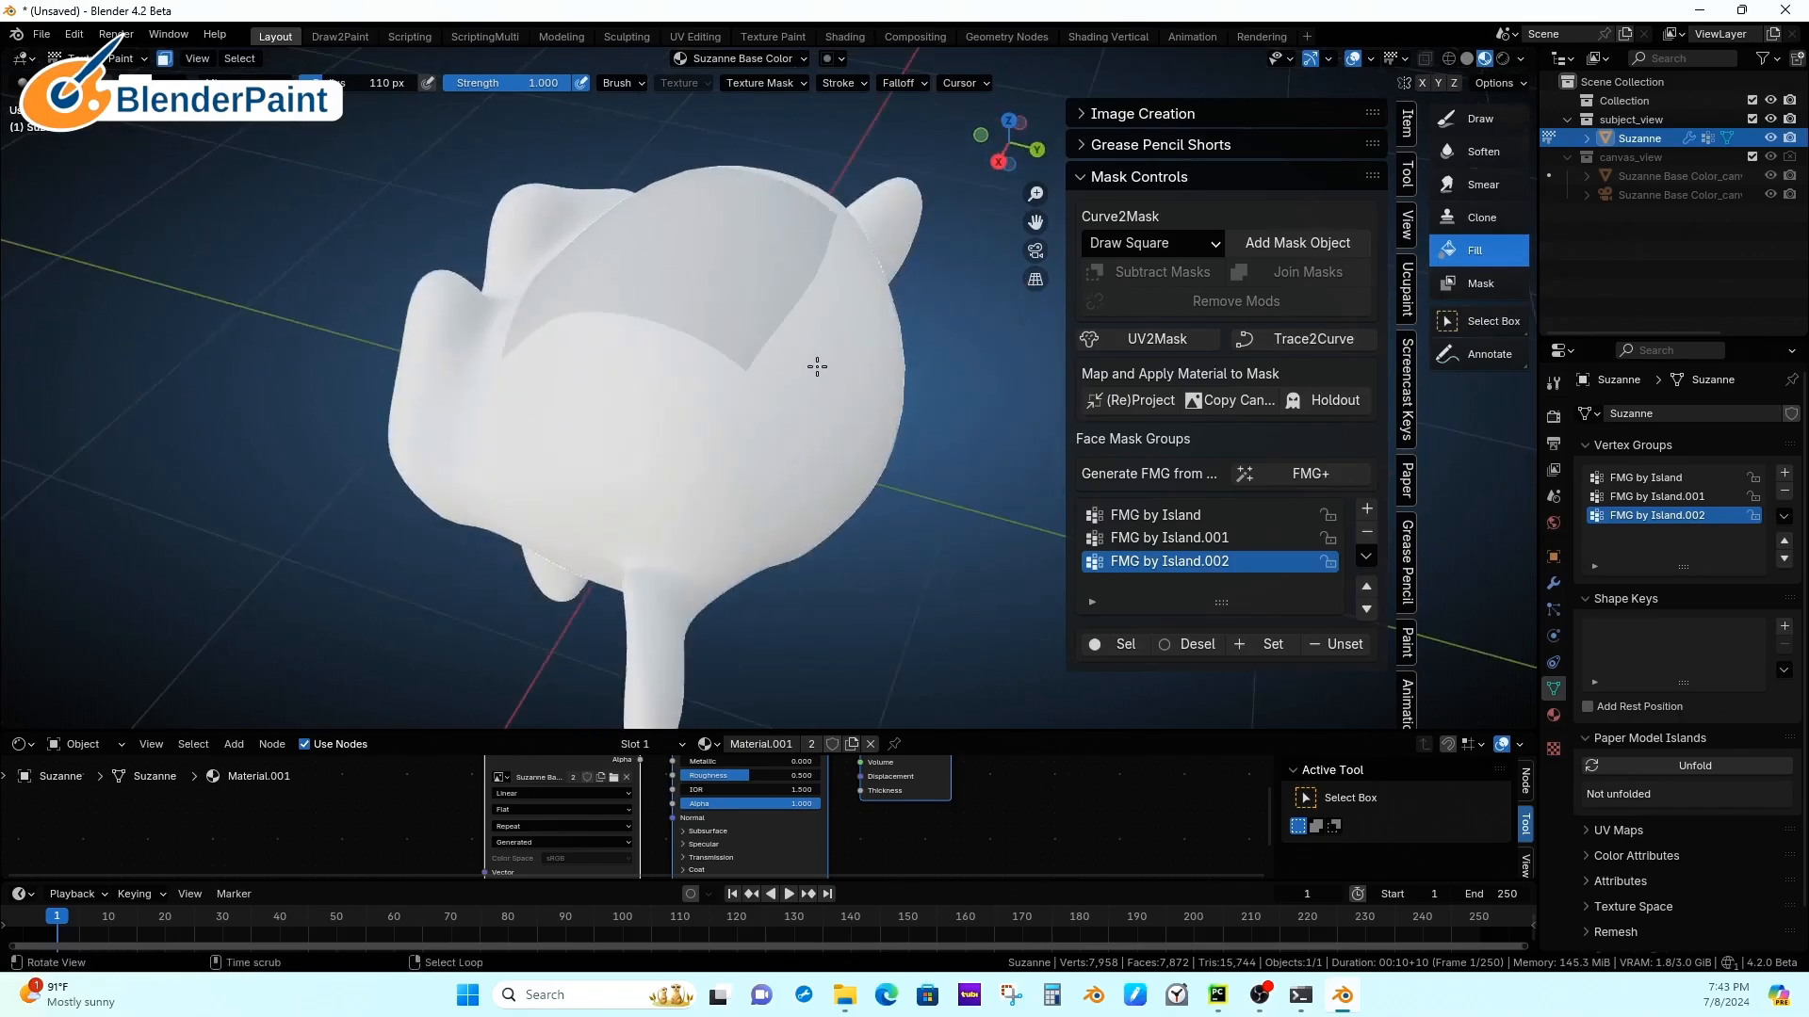
middle_click_drag(817, 366, 859, 489)
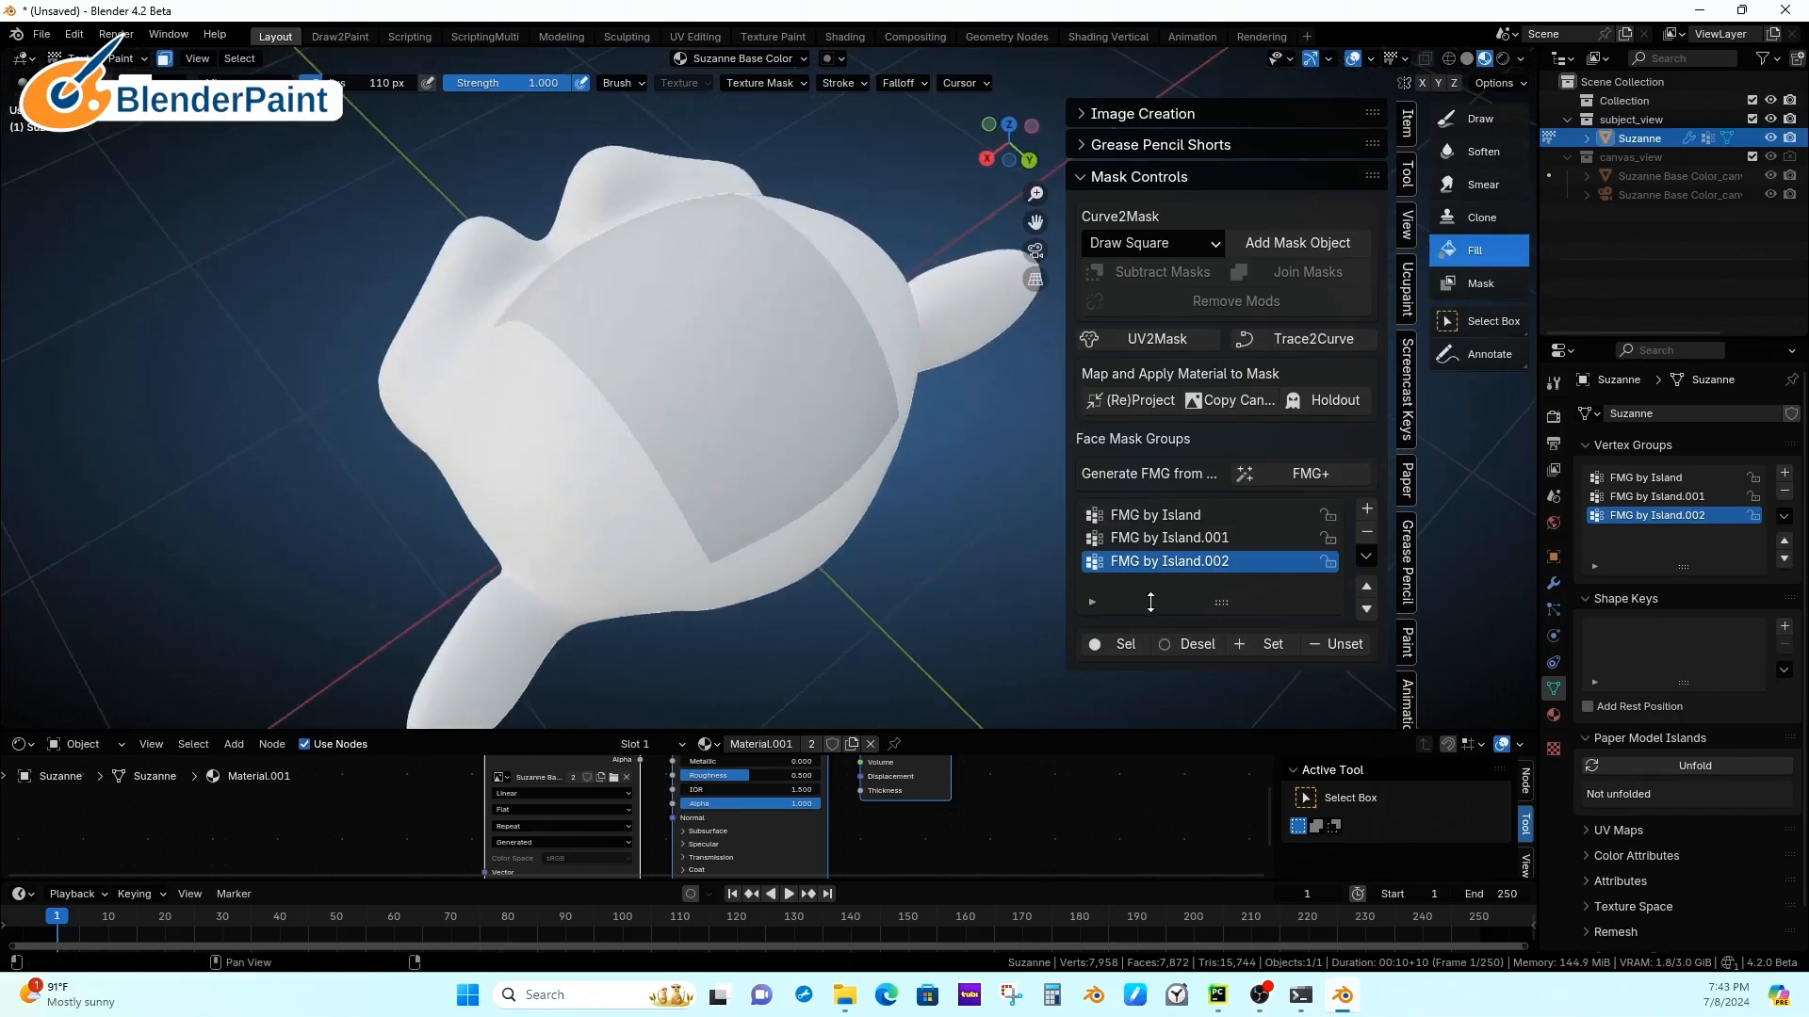
left_click(1368, 509)
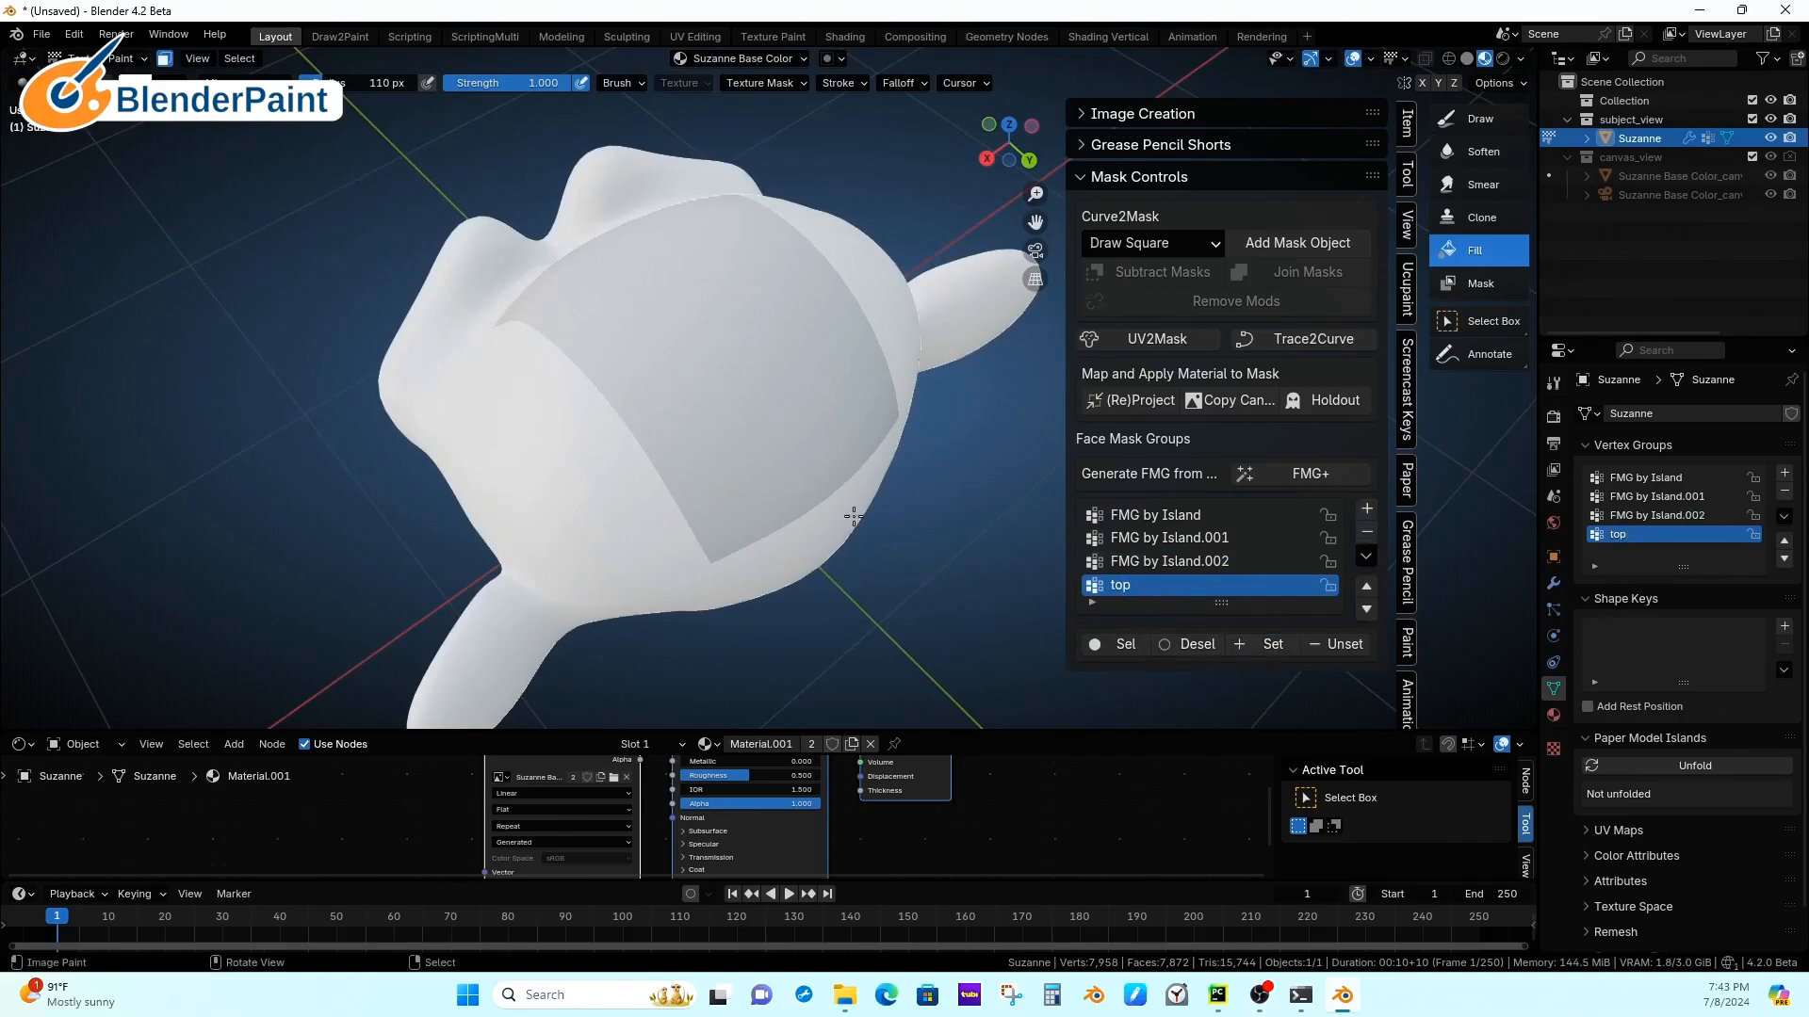
Step: Select the faces of the FMG by Island.002 group and deselect them again
middle_click_drag(882, 549, 1104, 540)
left_click(1168, 561)
left_click(1116, 645)
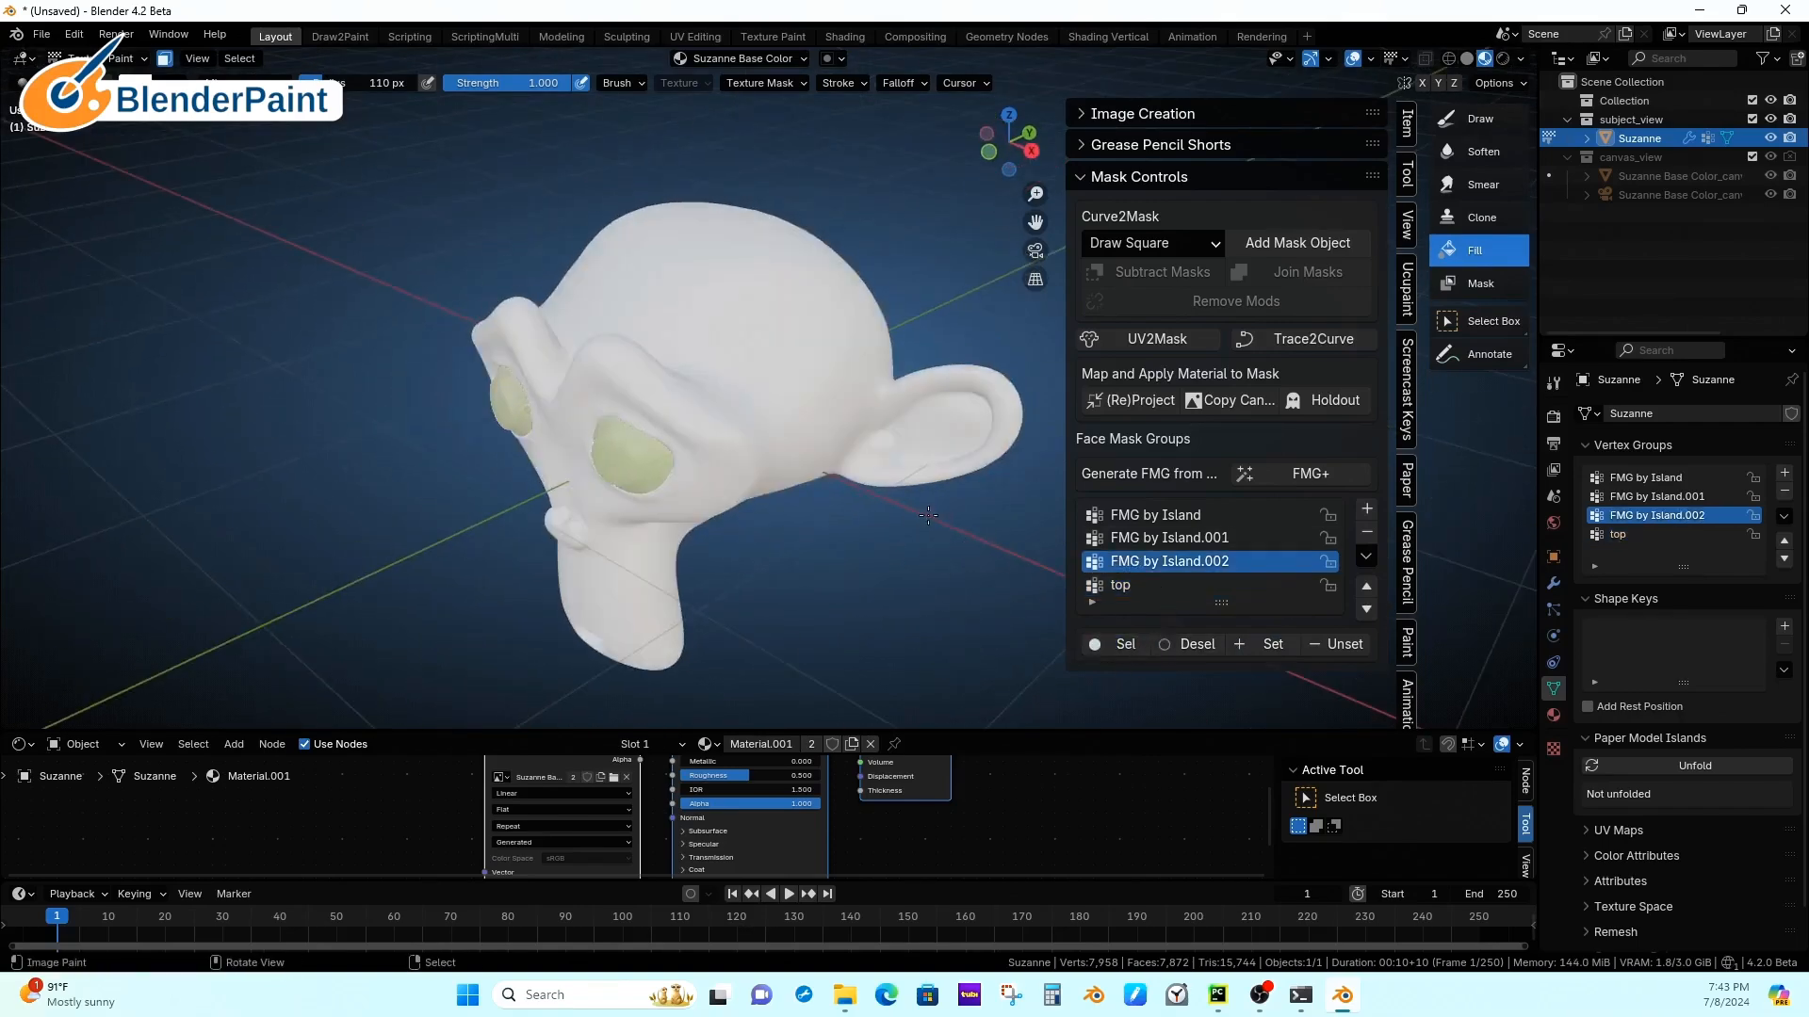
left_click(1199, 644)
Step: Select the faces of the "top" mask group and fill them with black
left_click(1159, 585)
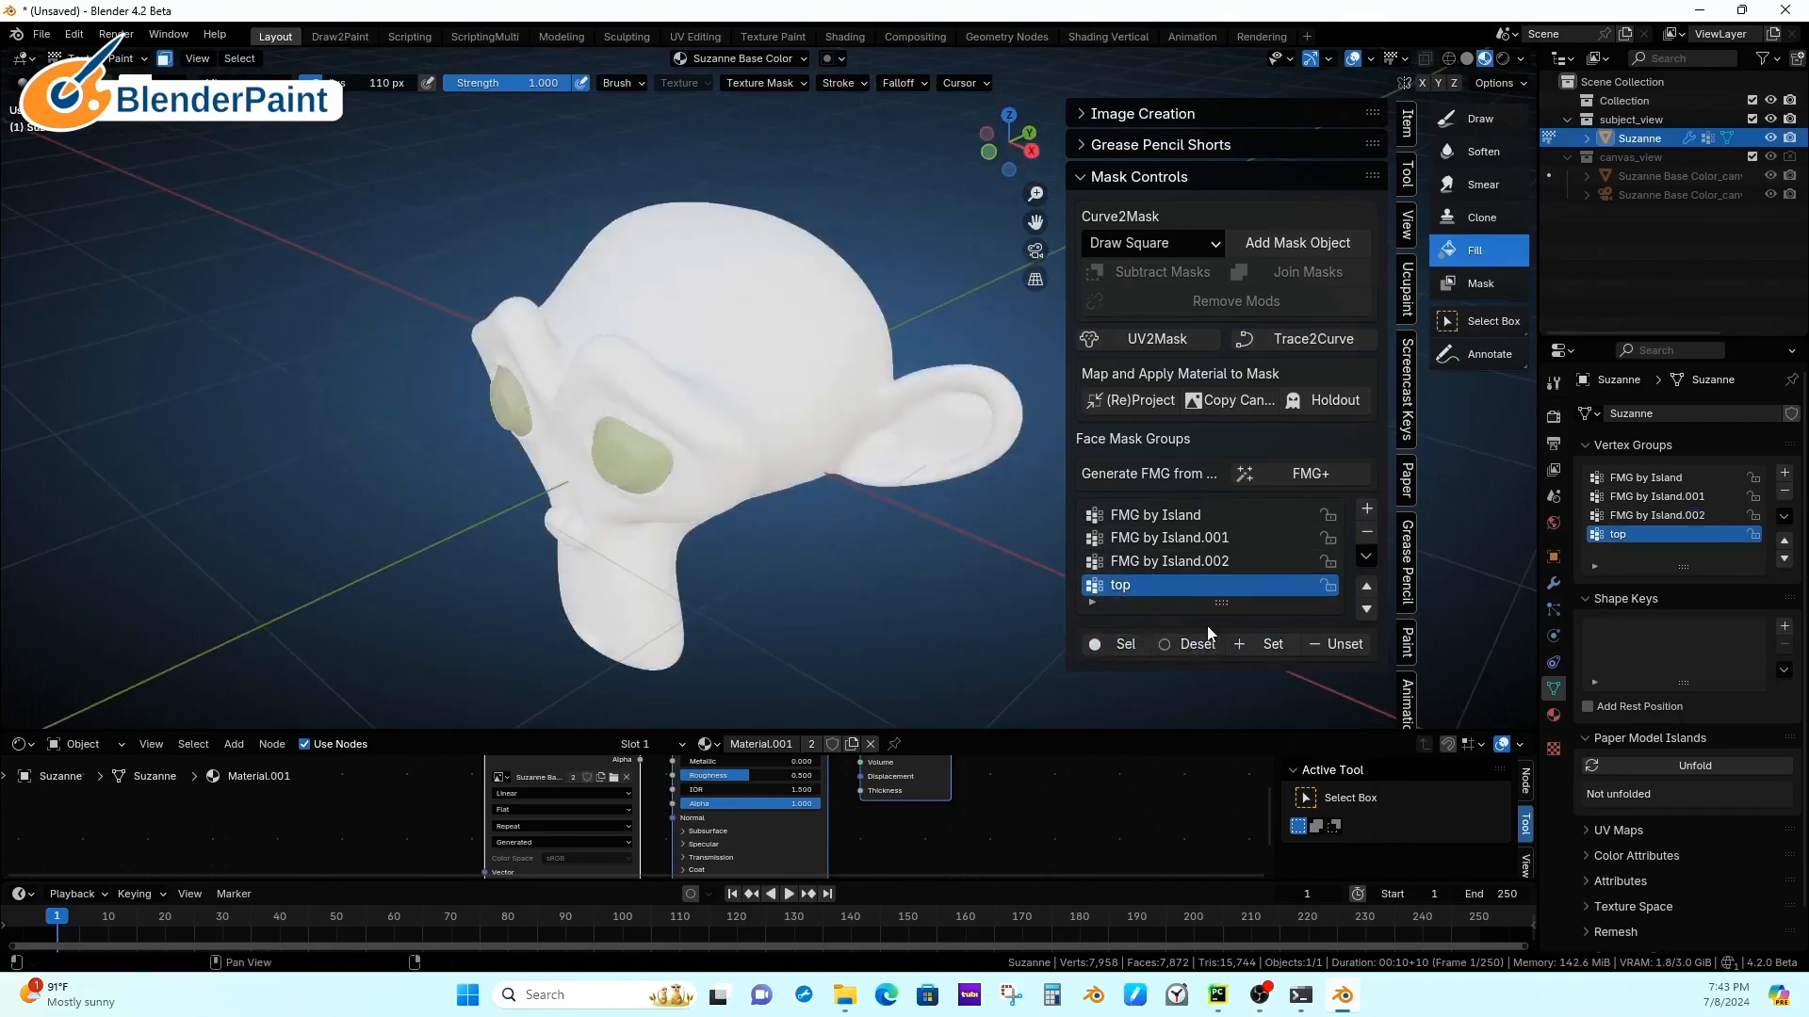
left_click(1130, 646)
mouse_move(834, 350)
middle_mouse_down()
mouse_move(860, 392)
mouse_move(660, 400)
middle_mouse_up()
left_click(862, 406)
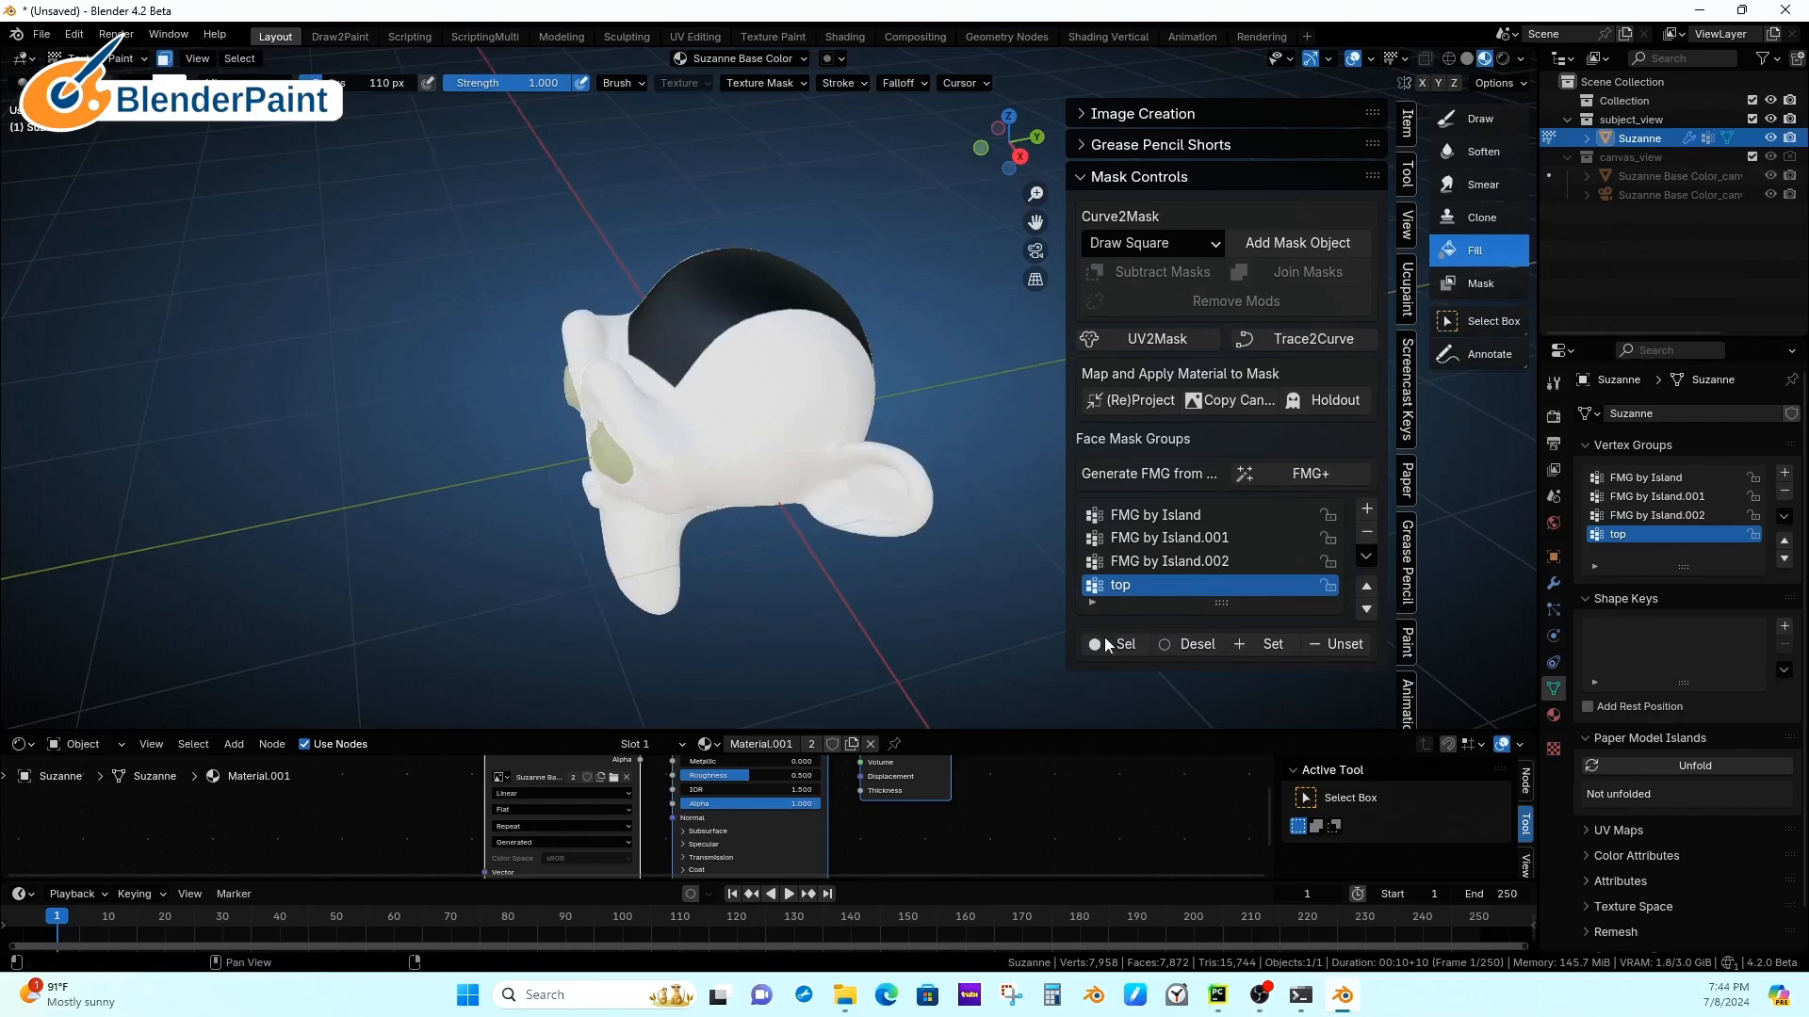
mouse_move(937, 546)
middle_mouse_down()
mouse_move(922, 554)
mouse_move(965, 548)
middle_mouse_up()
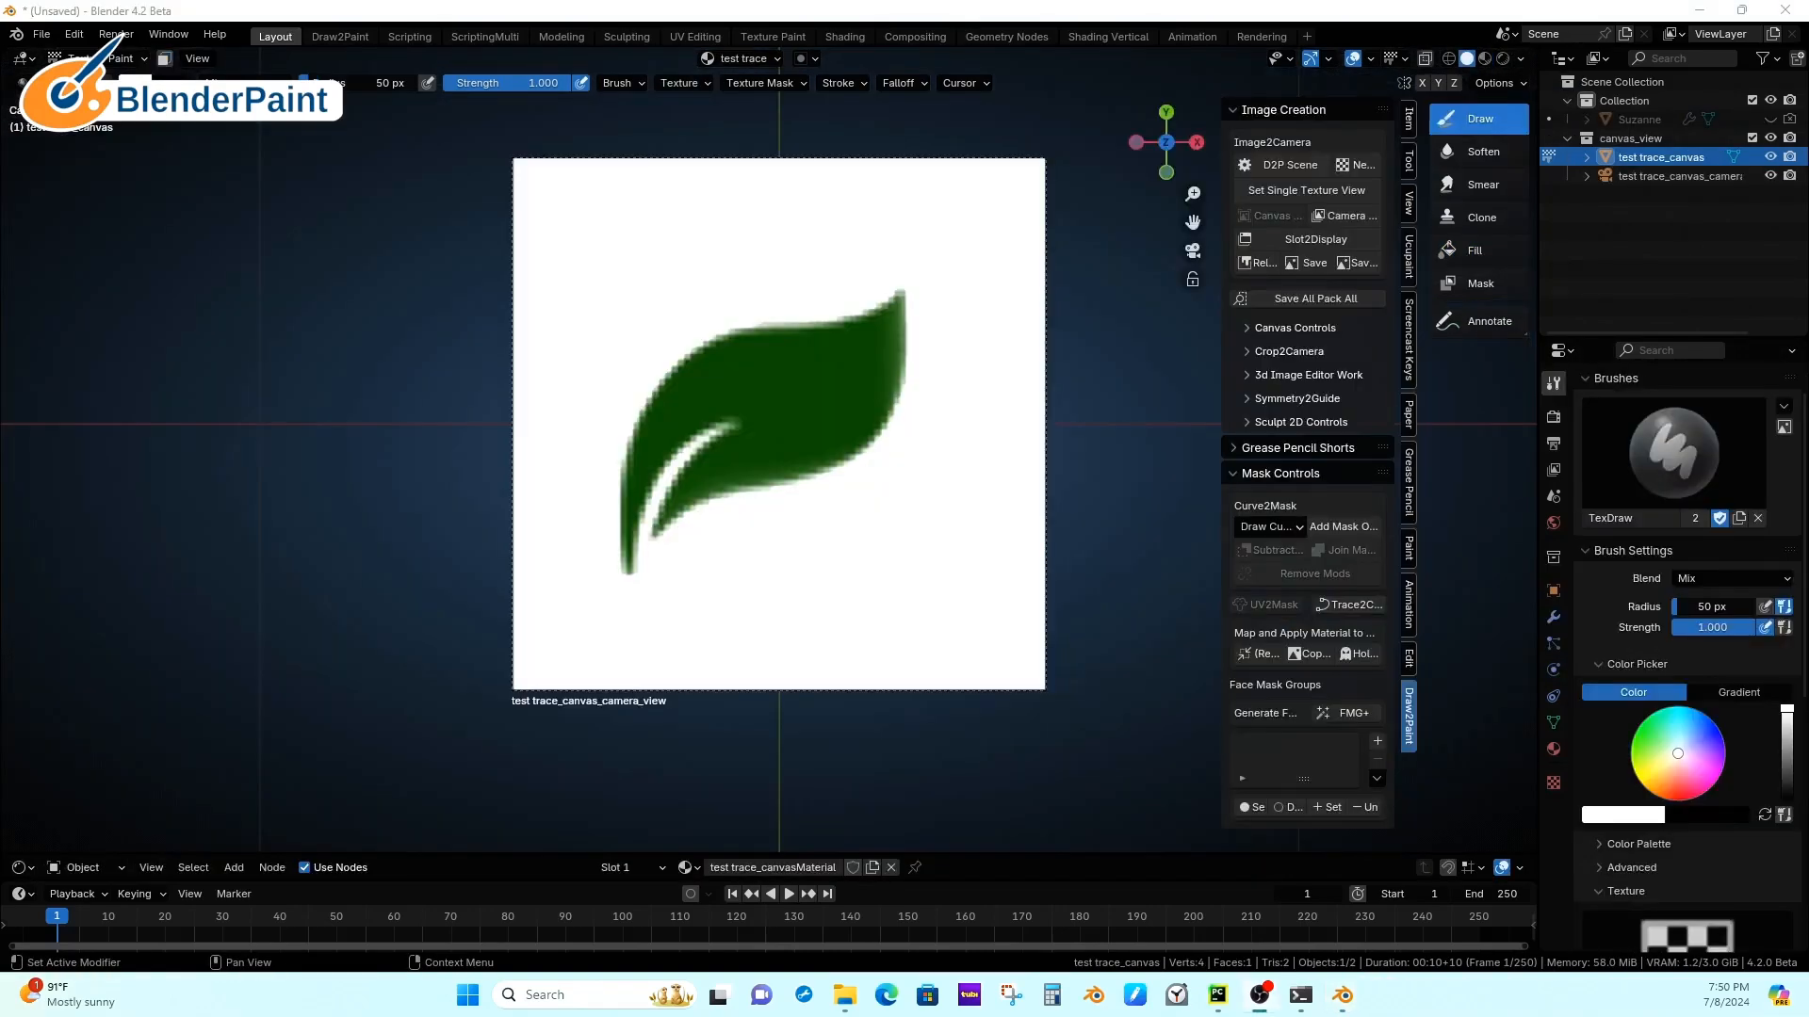
Step: Start adding a Base Color paint slot to the test trace canvas with width and height both set to 512*3 px
scroll(867, 352, "up", 2)
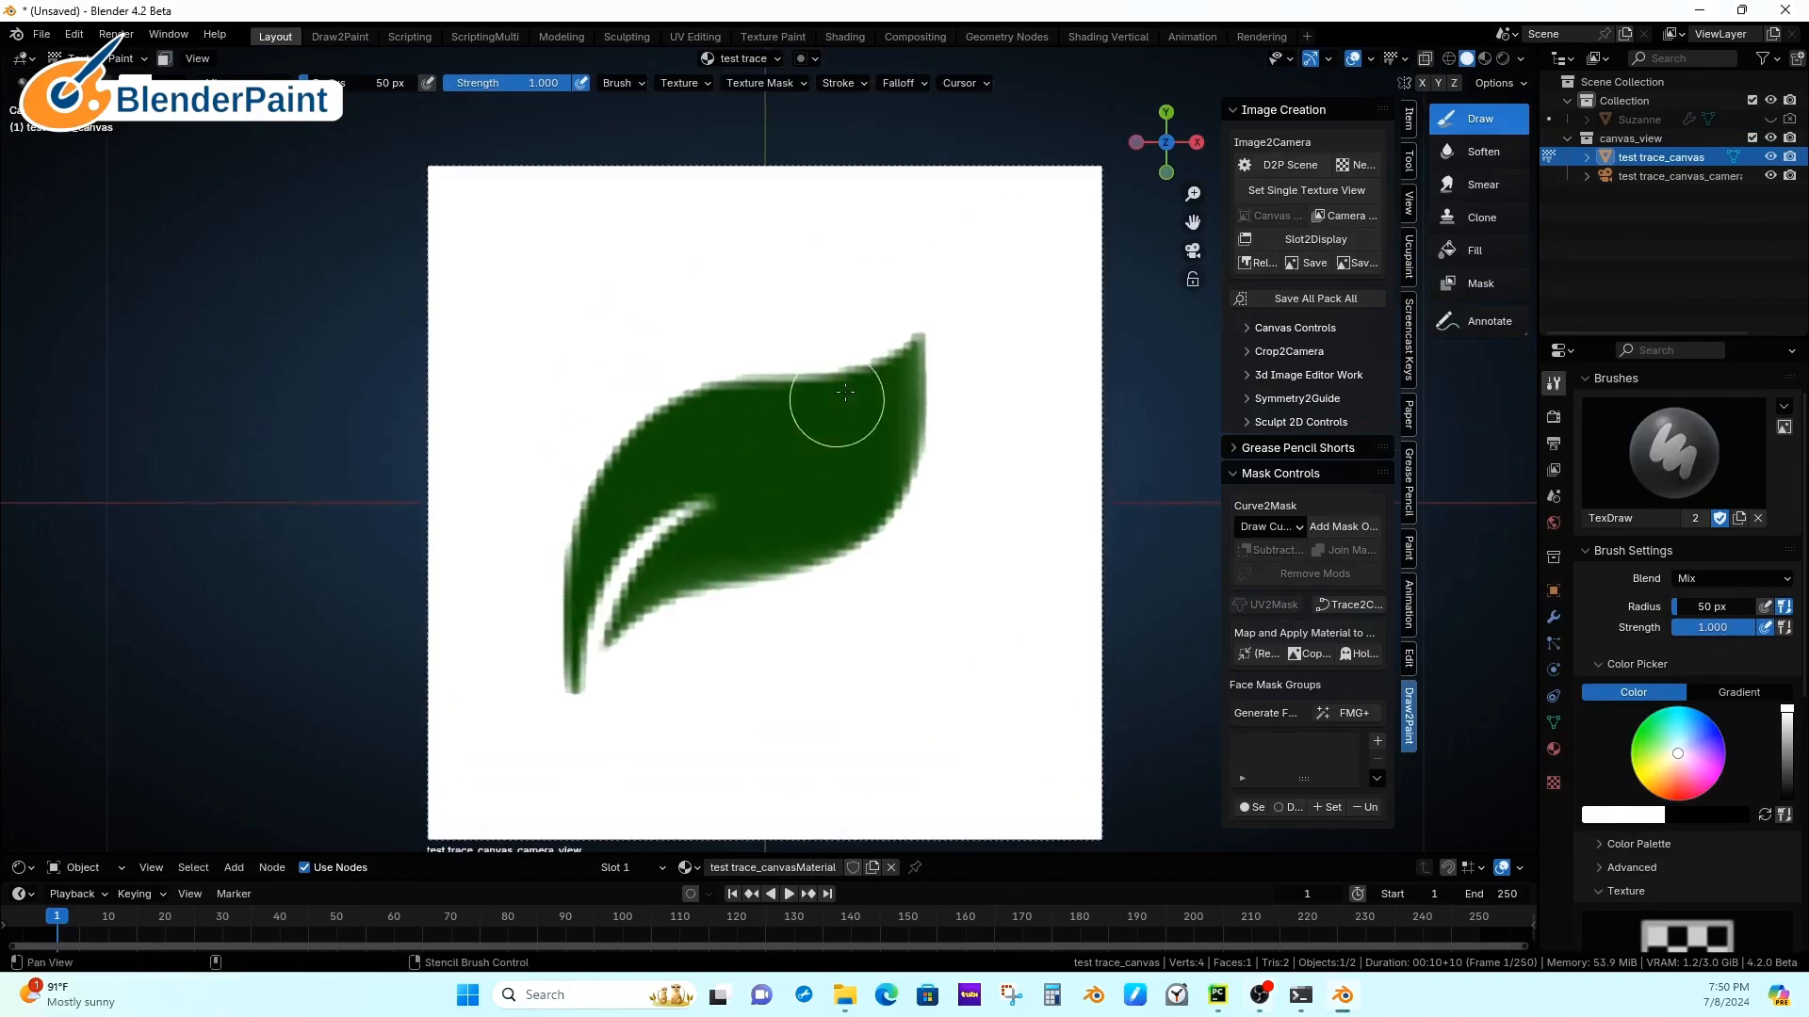
middle_click_drag(961, 352, 962, 315, "shift")
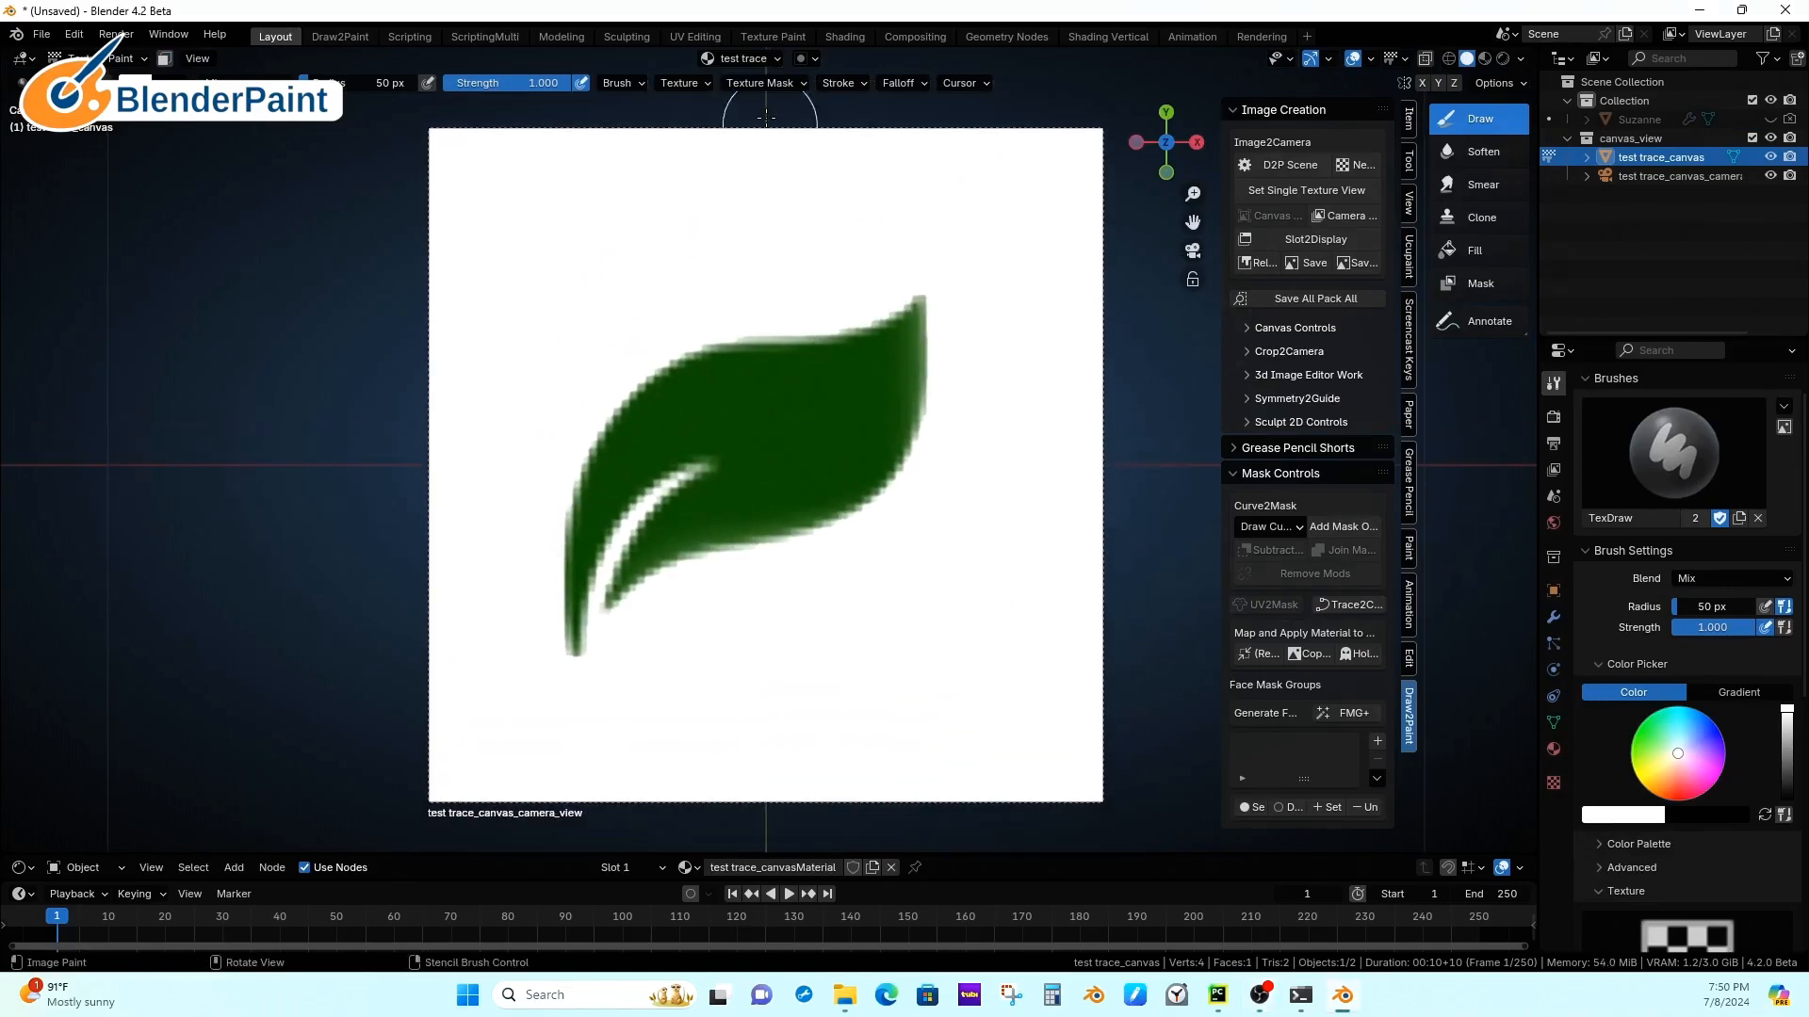
left_click(774, 59)
left_click(823, 128)
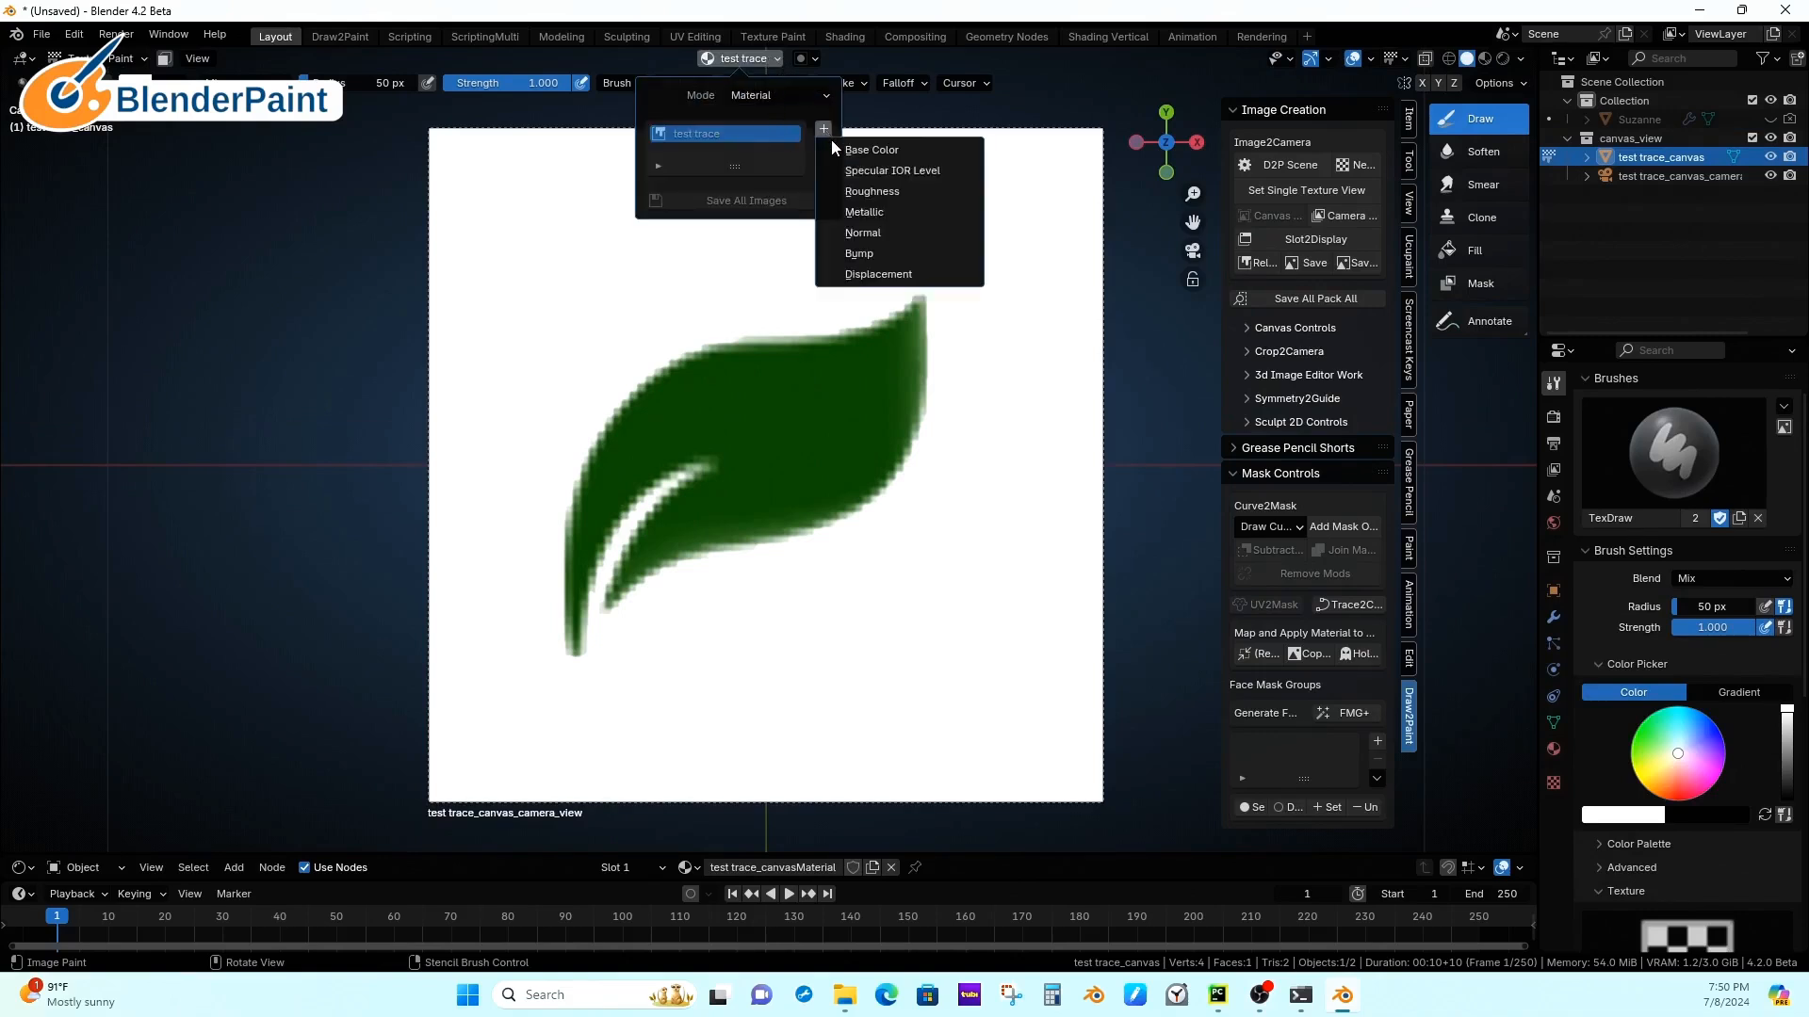
left_click(872, 149)
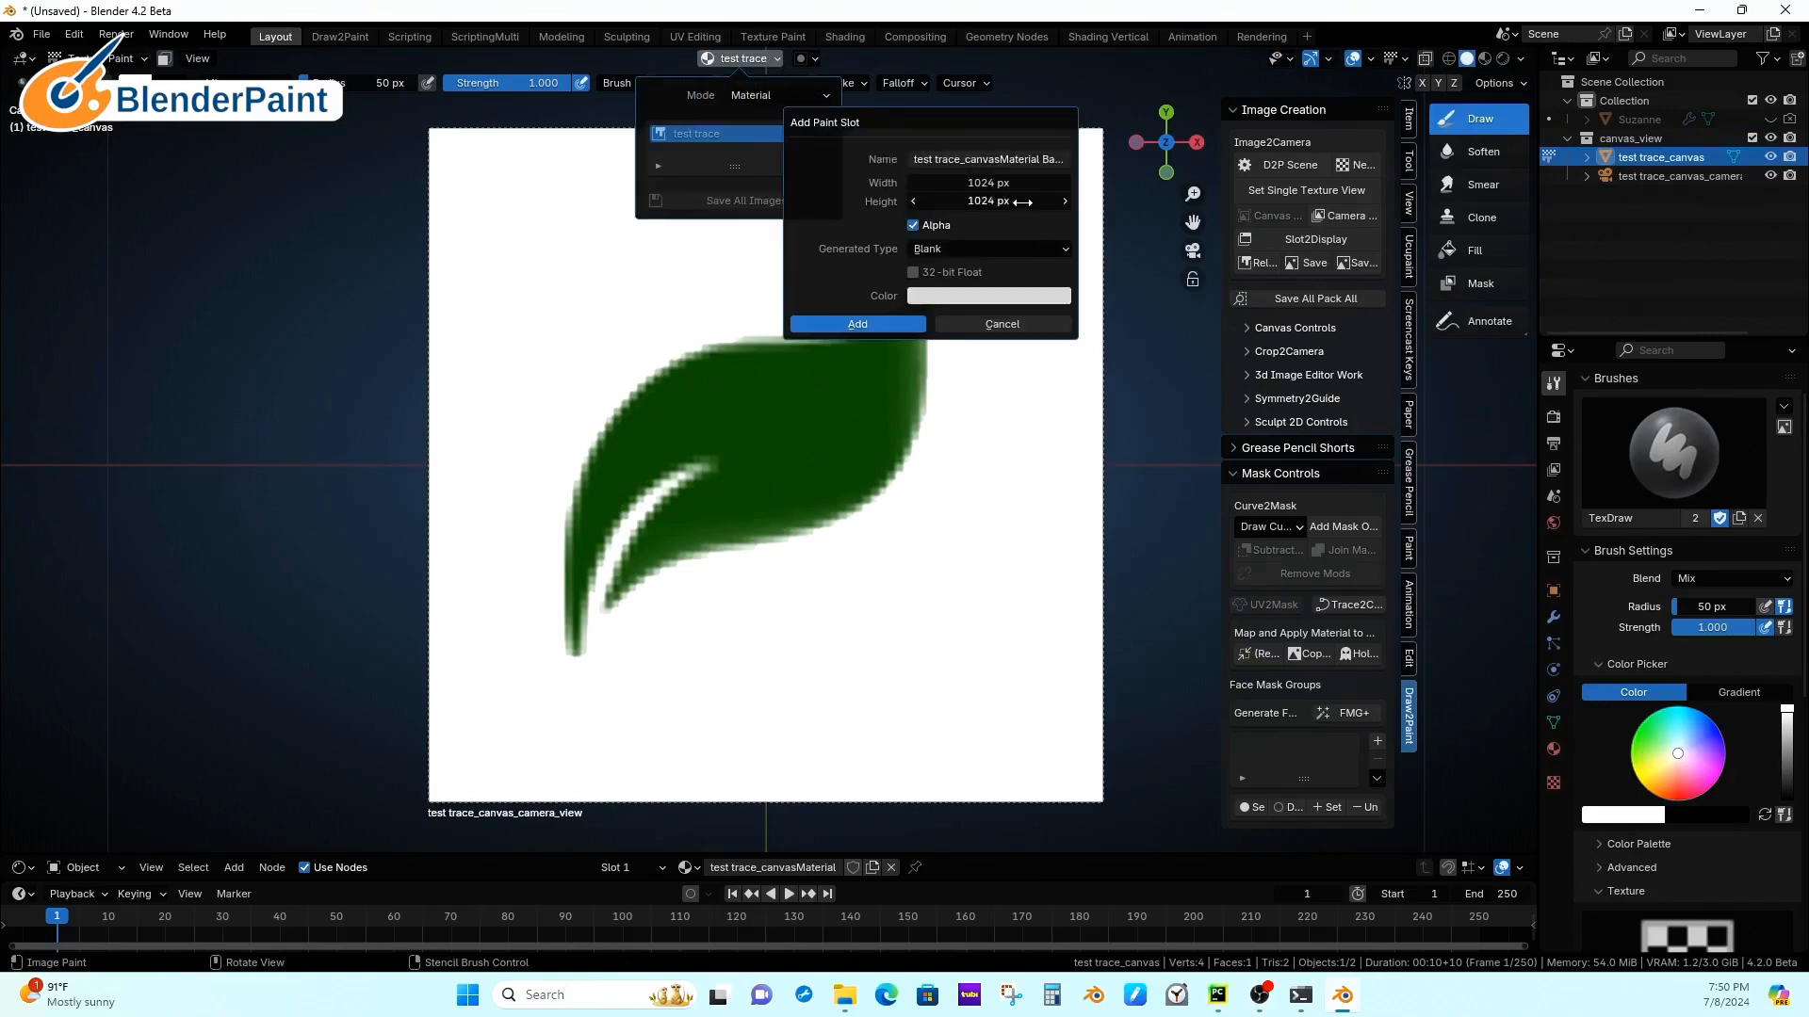
left_click(985, 185)
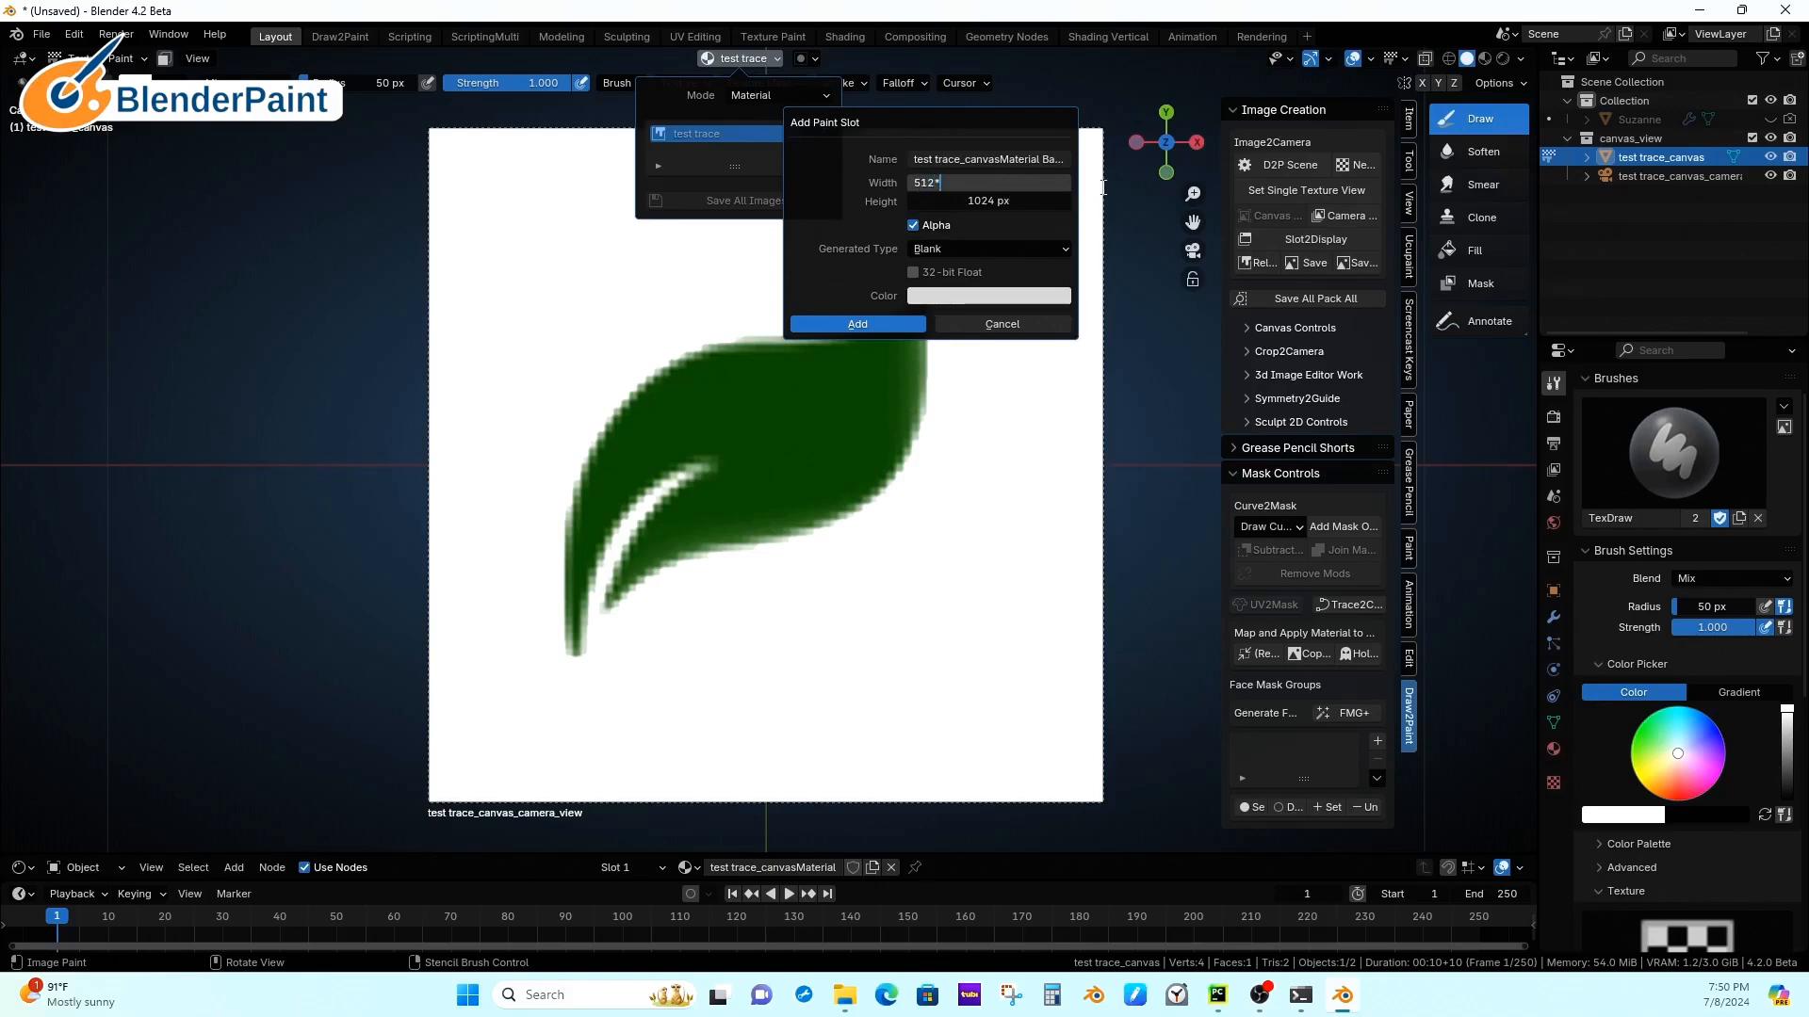
key("Tab")
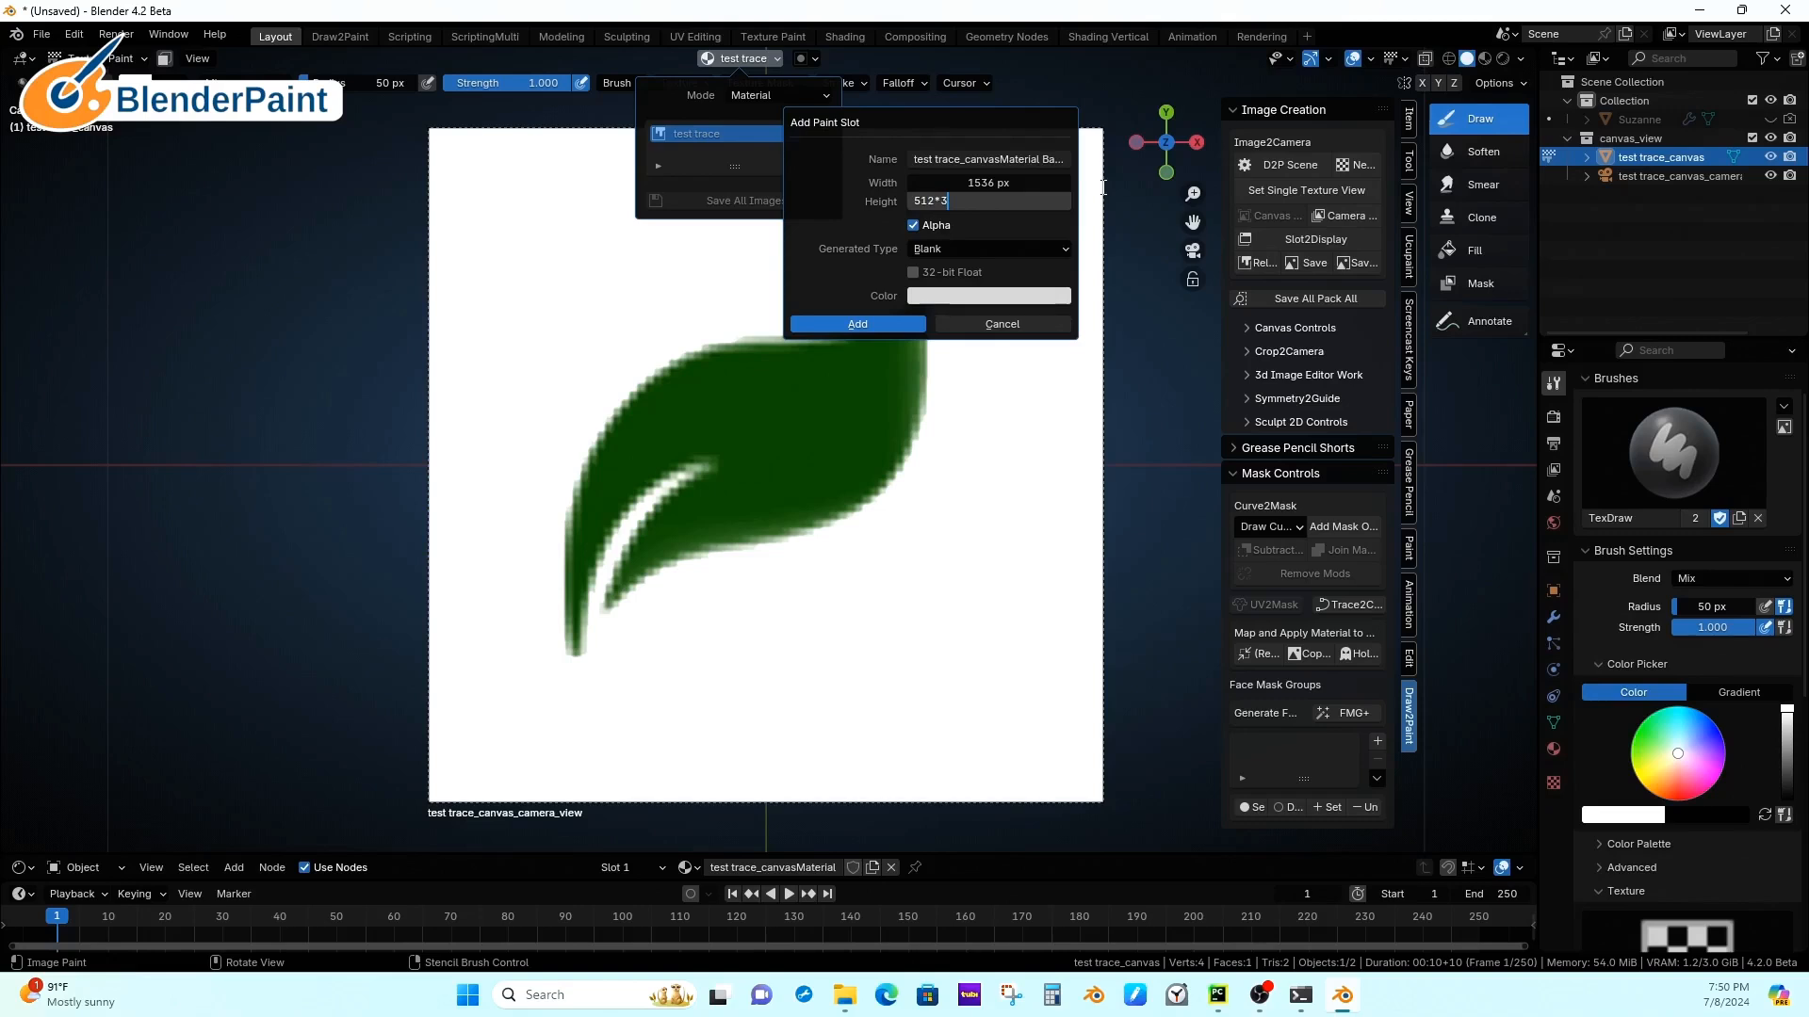
type("512*3")
key("Return")
Step: Set the new slot's color to value 1.000 with alpha 0.000 and add the slot
left_click(978, 295)
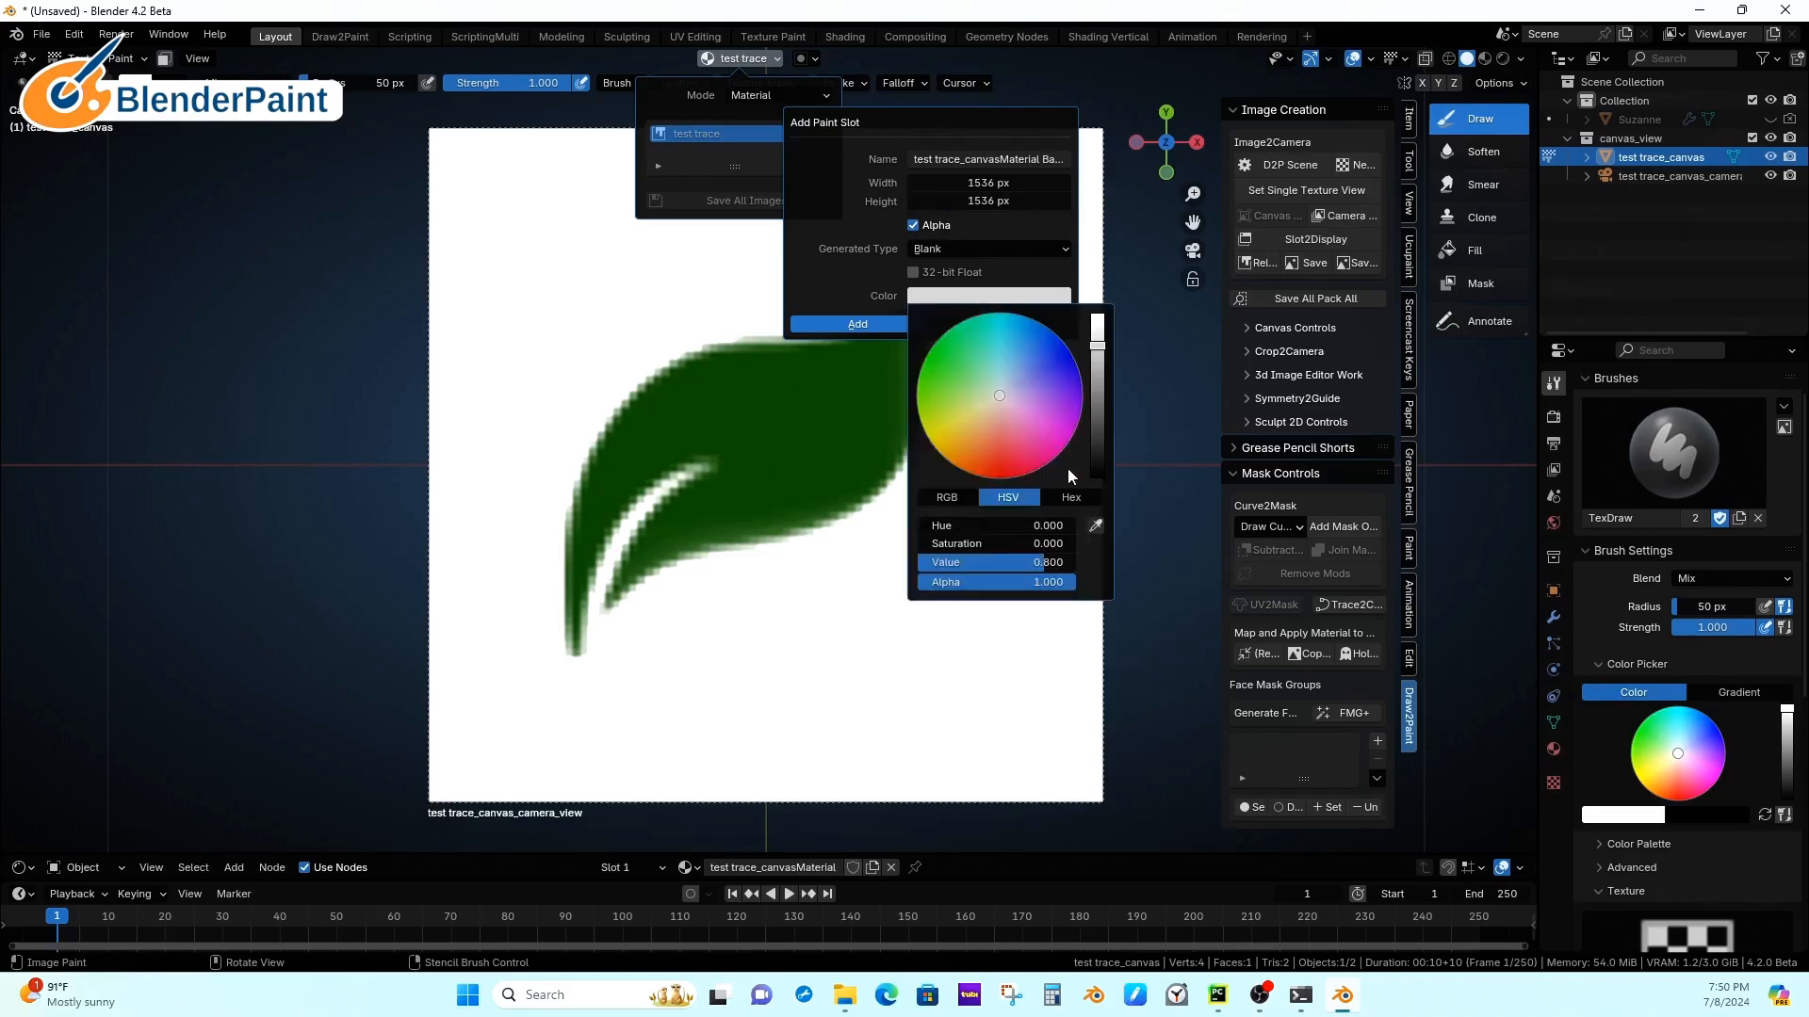
left_click_drag(979, 562, 1084, 476)
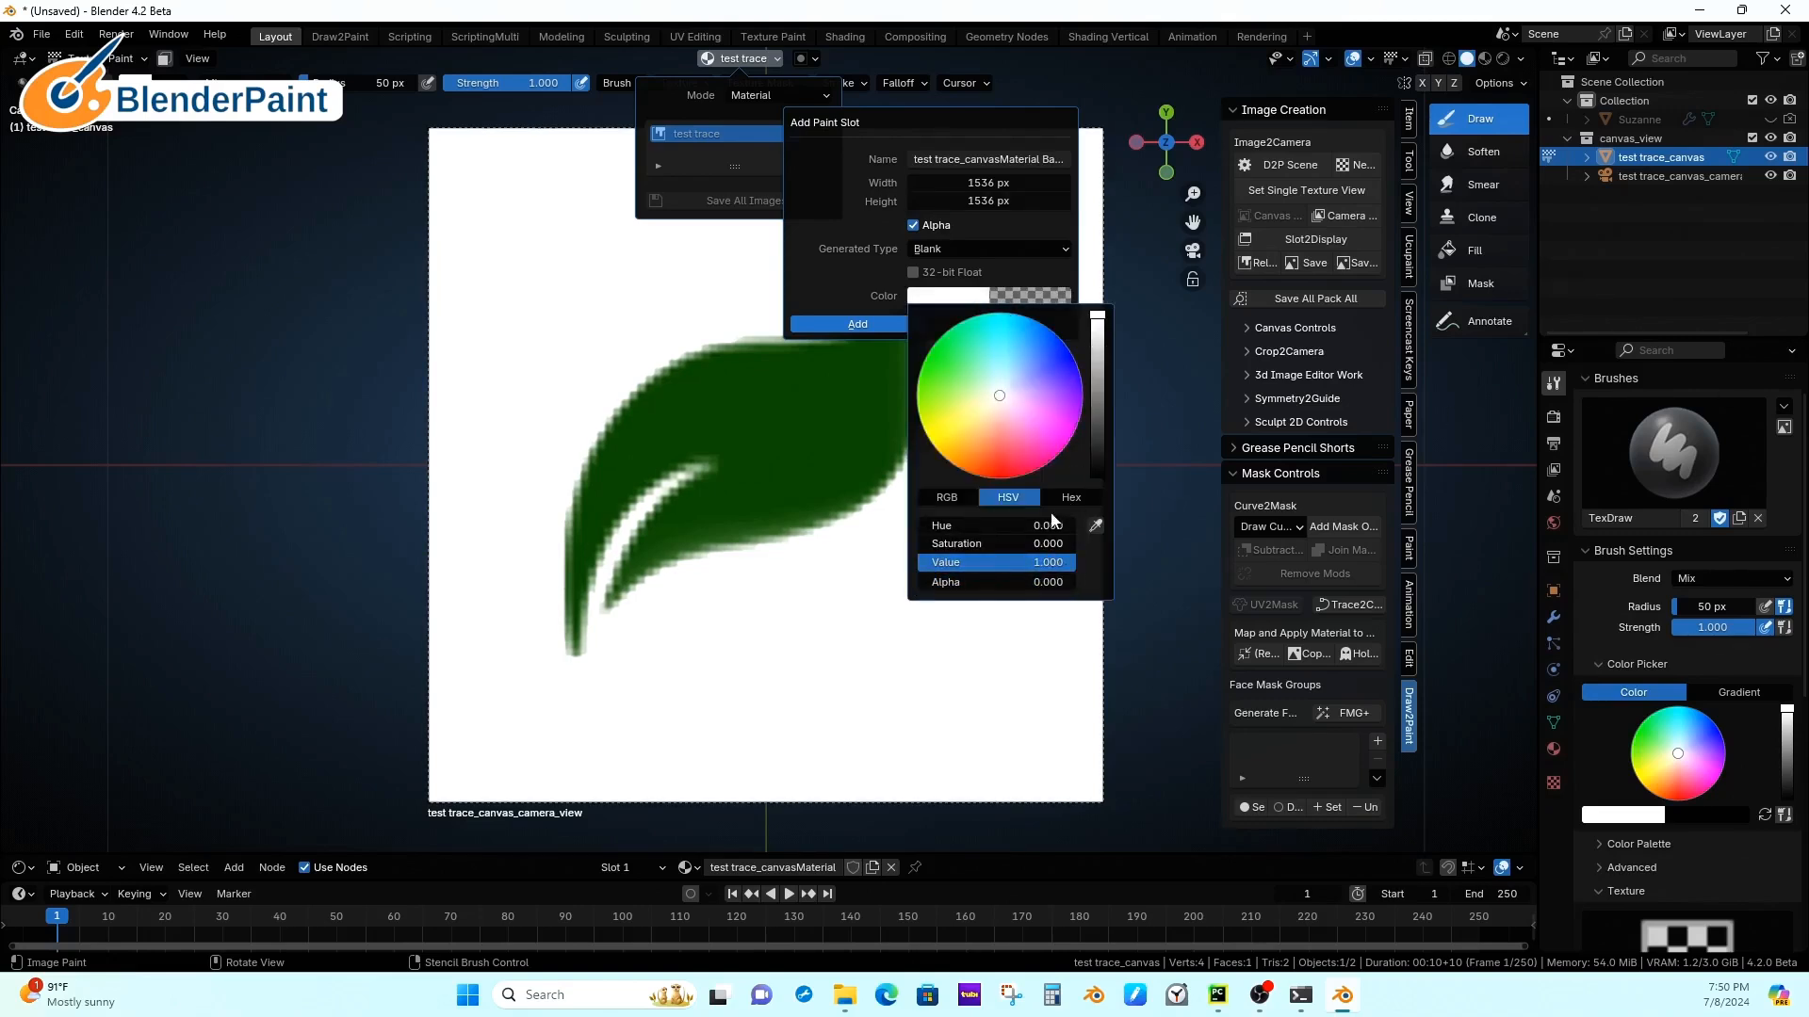
left_click(904, 325)
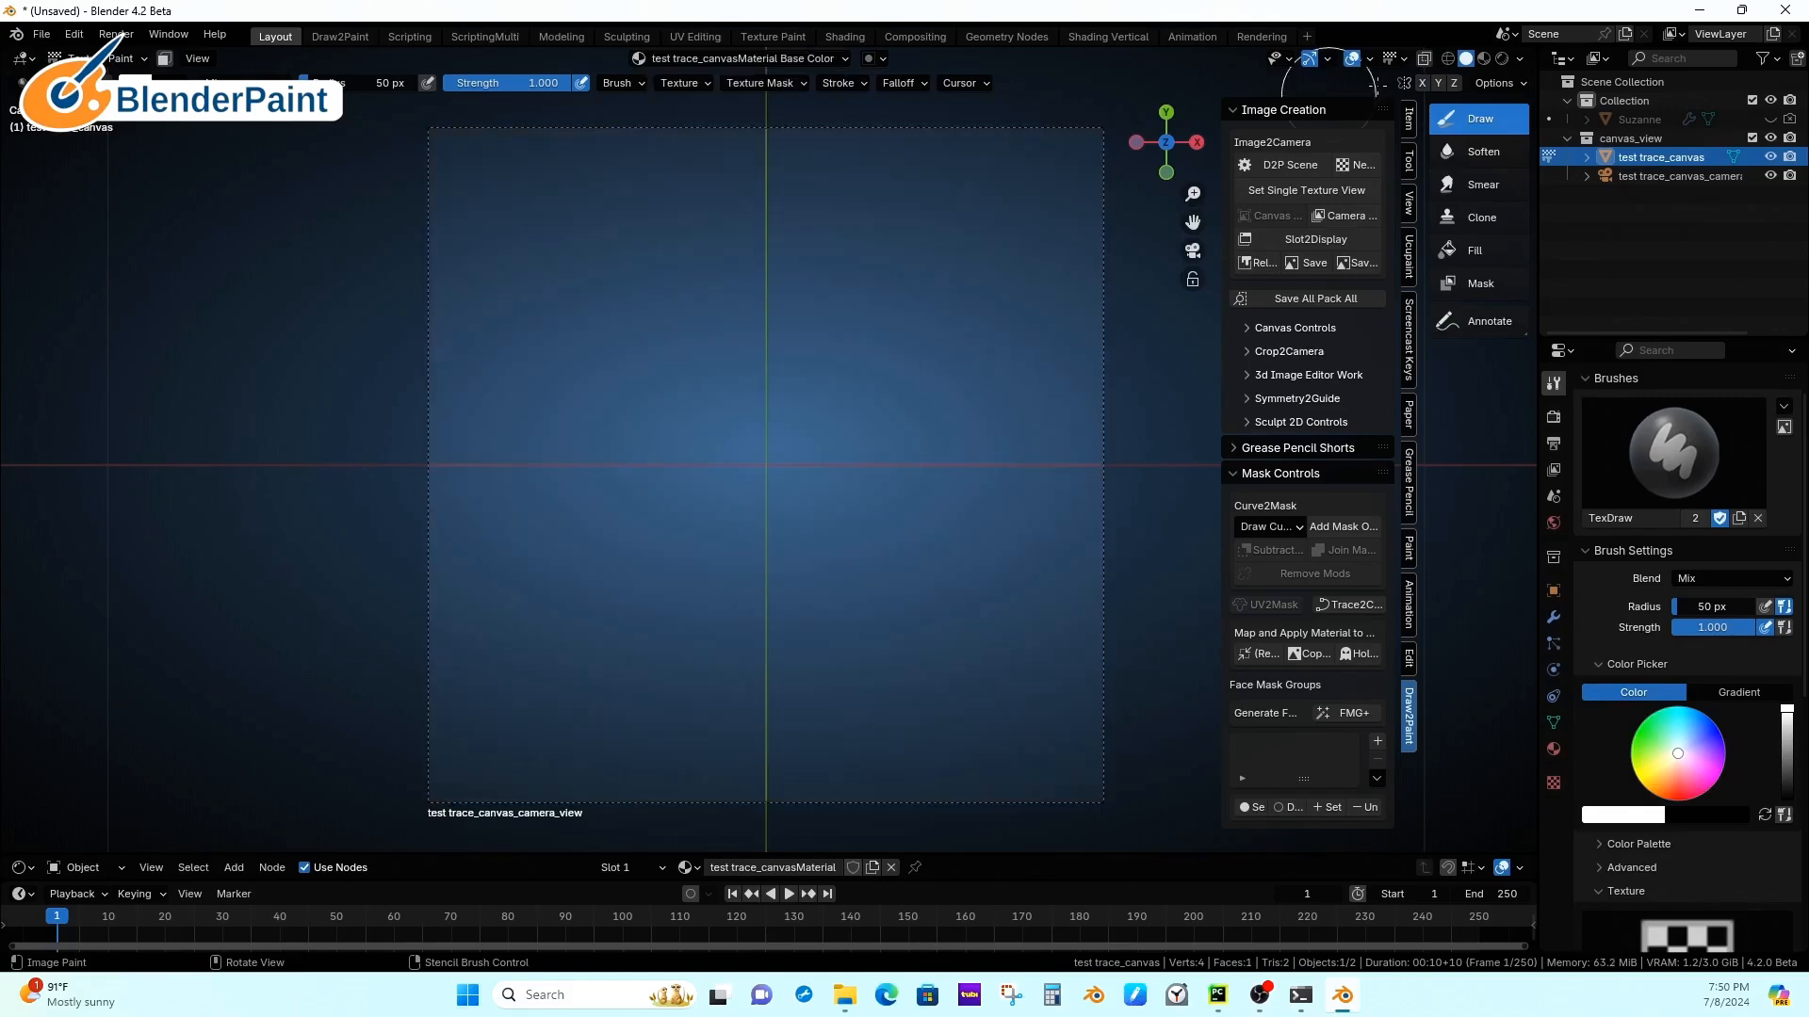
Step: Switch the viewport to Material Preview shading and enlarge the shader editor for a closer view of the nodes
left_click(1484, 58)
left_click_drag(970, 855, 940, 450)
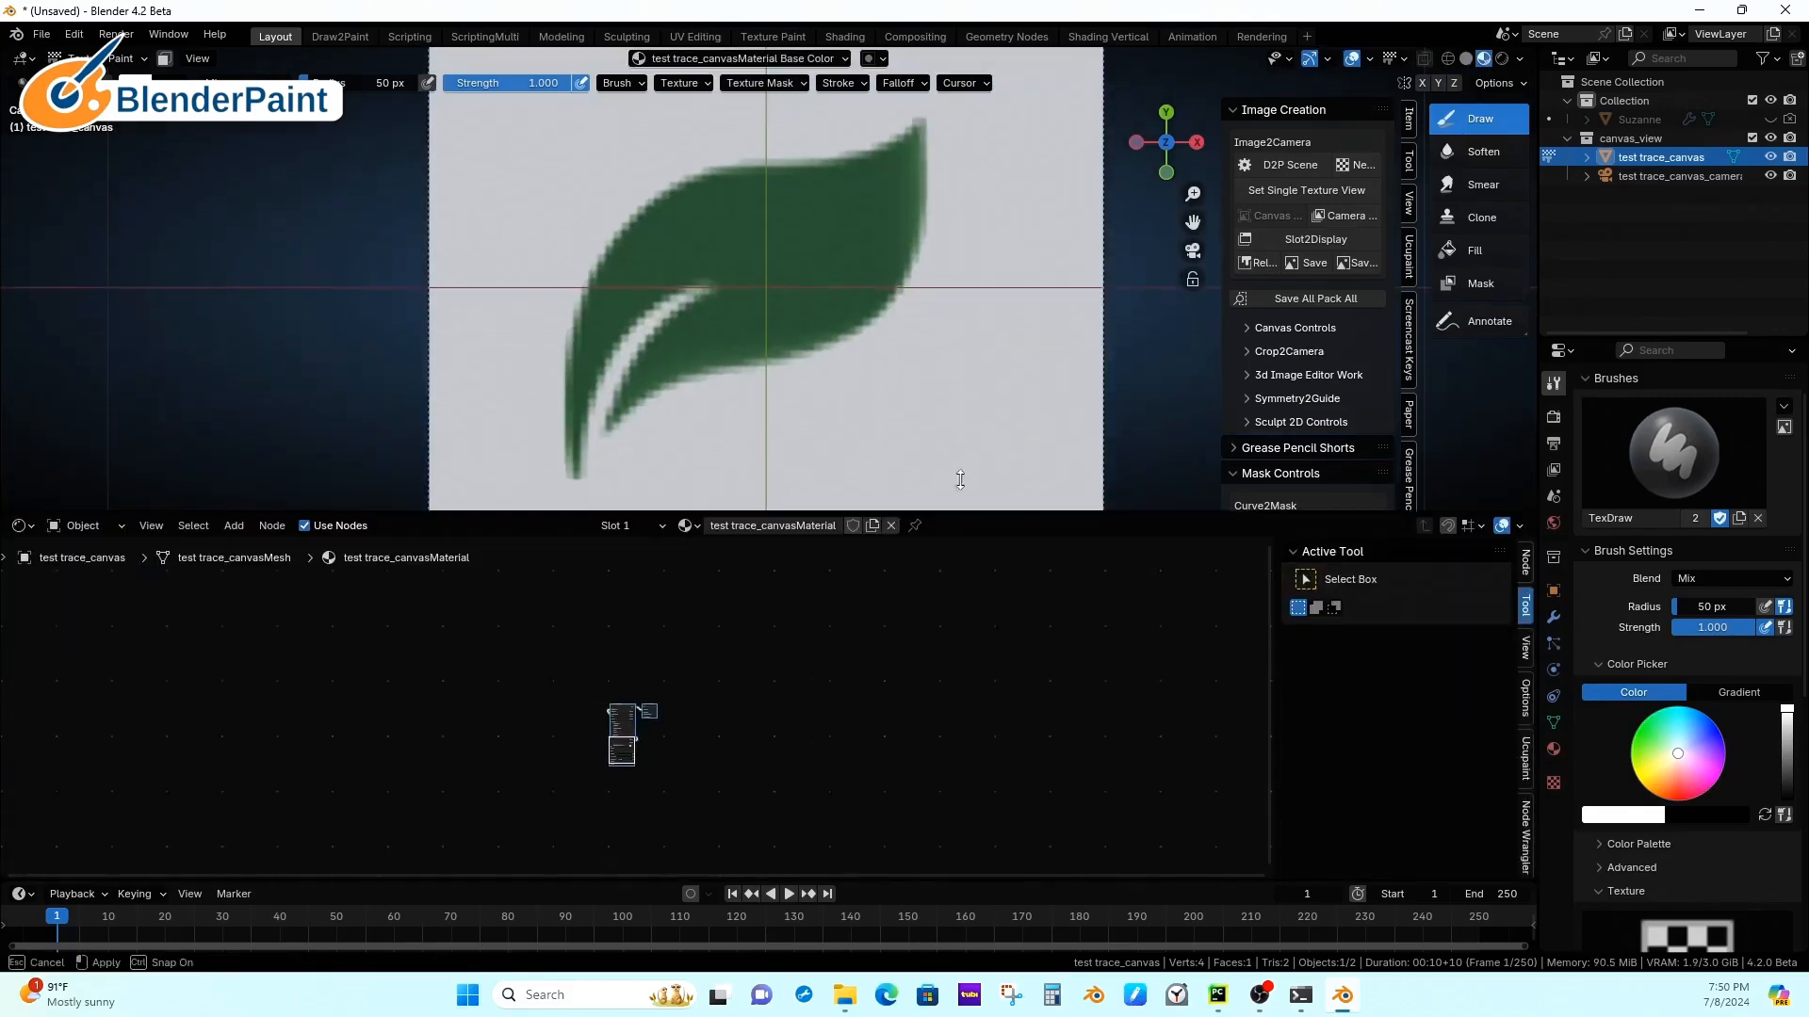
middle_click_drag(803, 634, 920, 590, "ctrl")
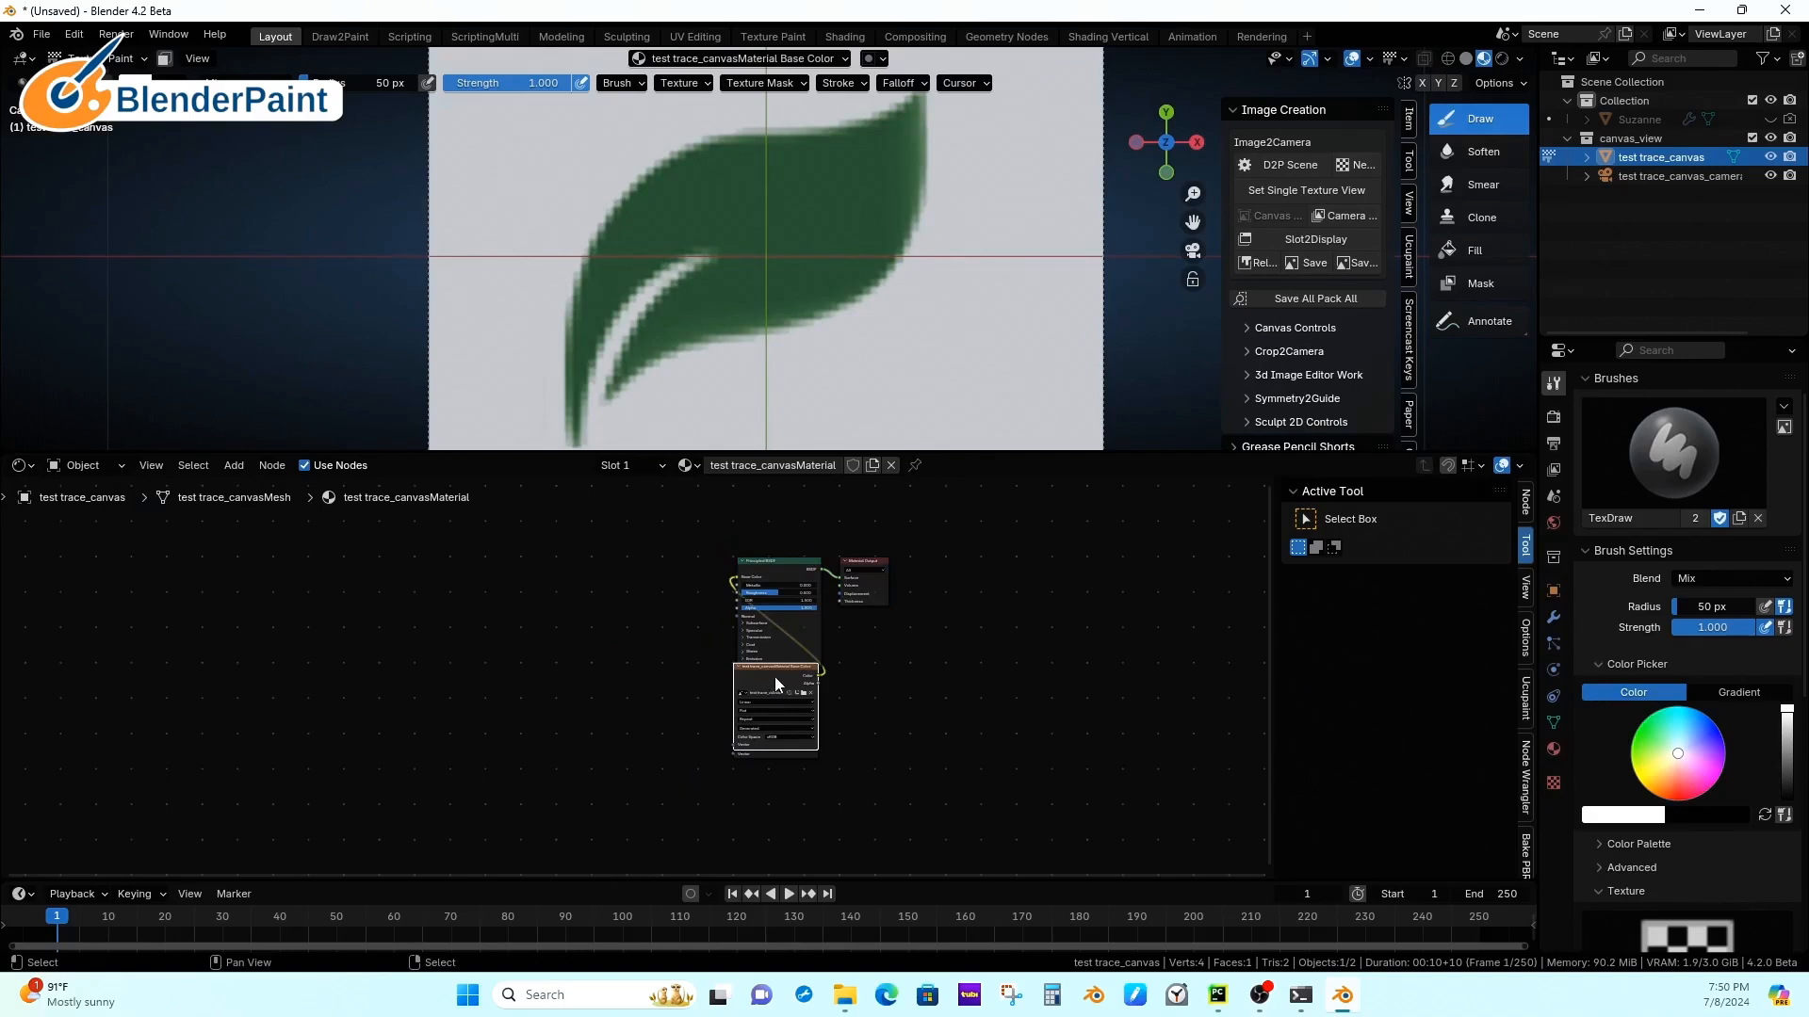
Step: Separate the overlapping test trace and Base Color image texture nodes, placing one above the other ahead of the Principled BSDF
left_click_drag(774, 675, 559, 625)
left_click_drag(749, 676, 583, 517)
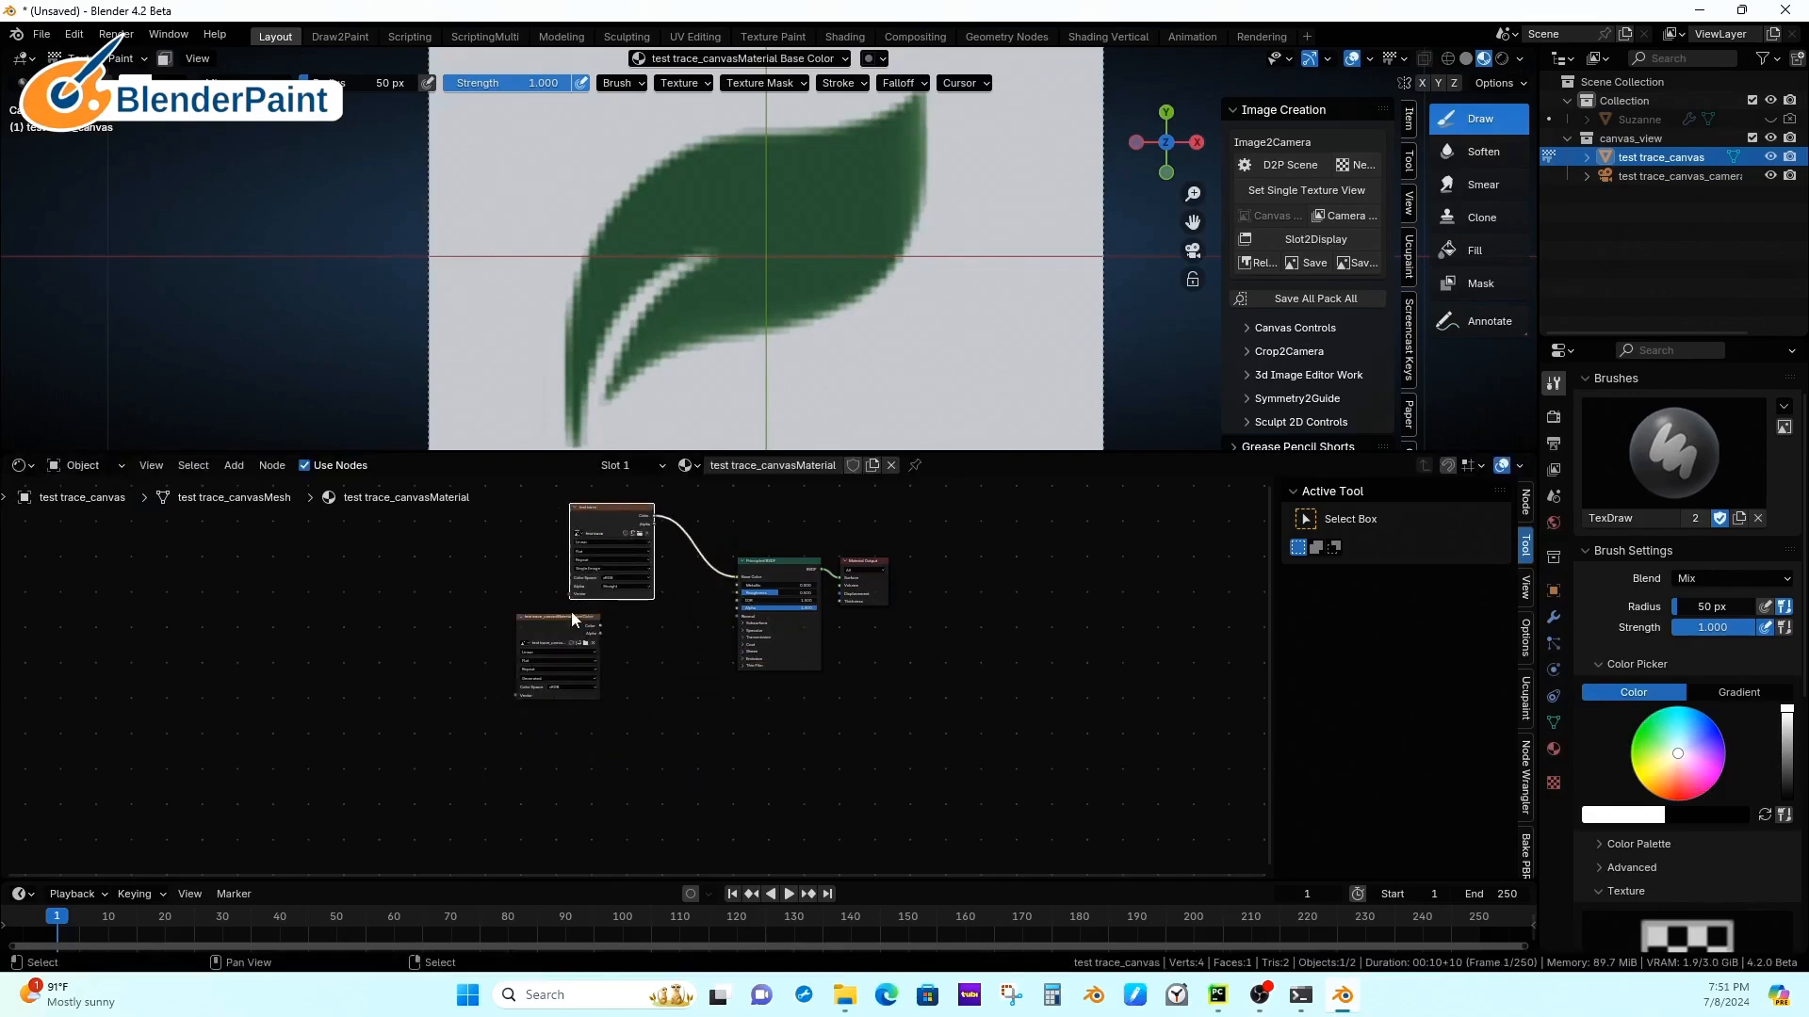
left_click_drag(573, 621, 642, 634)
middle_click_drag(1063, 648, 1045, 698, "ctrl")
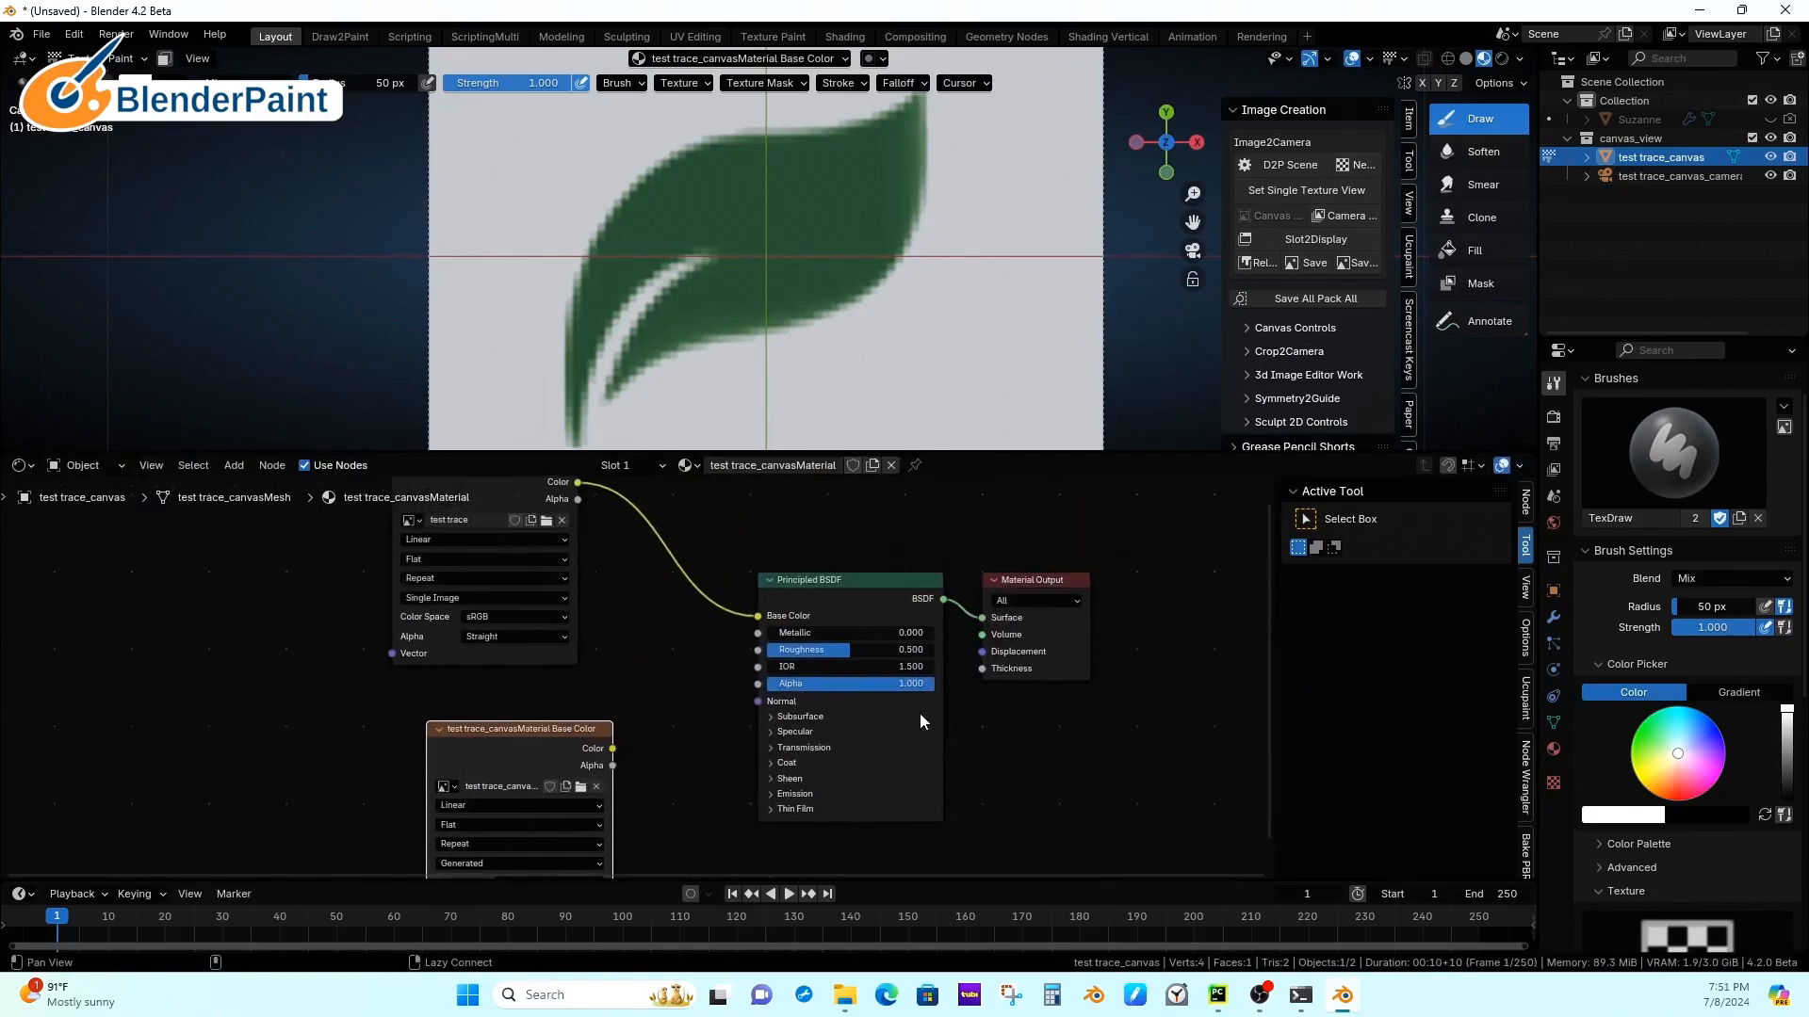
Step: Disconnect the test trace image from the Principled BSDF and move the shader below the Material Output
left_click(856, 590)
middle_click_drag(856, 589, 871, 611)
left_click_drag(774, 634, 828, 732)
Step: Add an Emission shader and a Mix Color node between the image textures and the Material Output
key("shift+a")
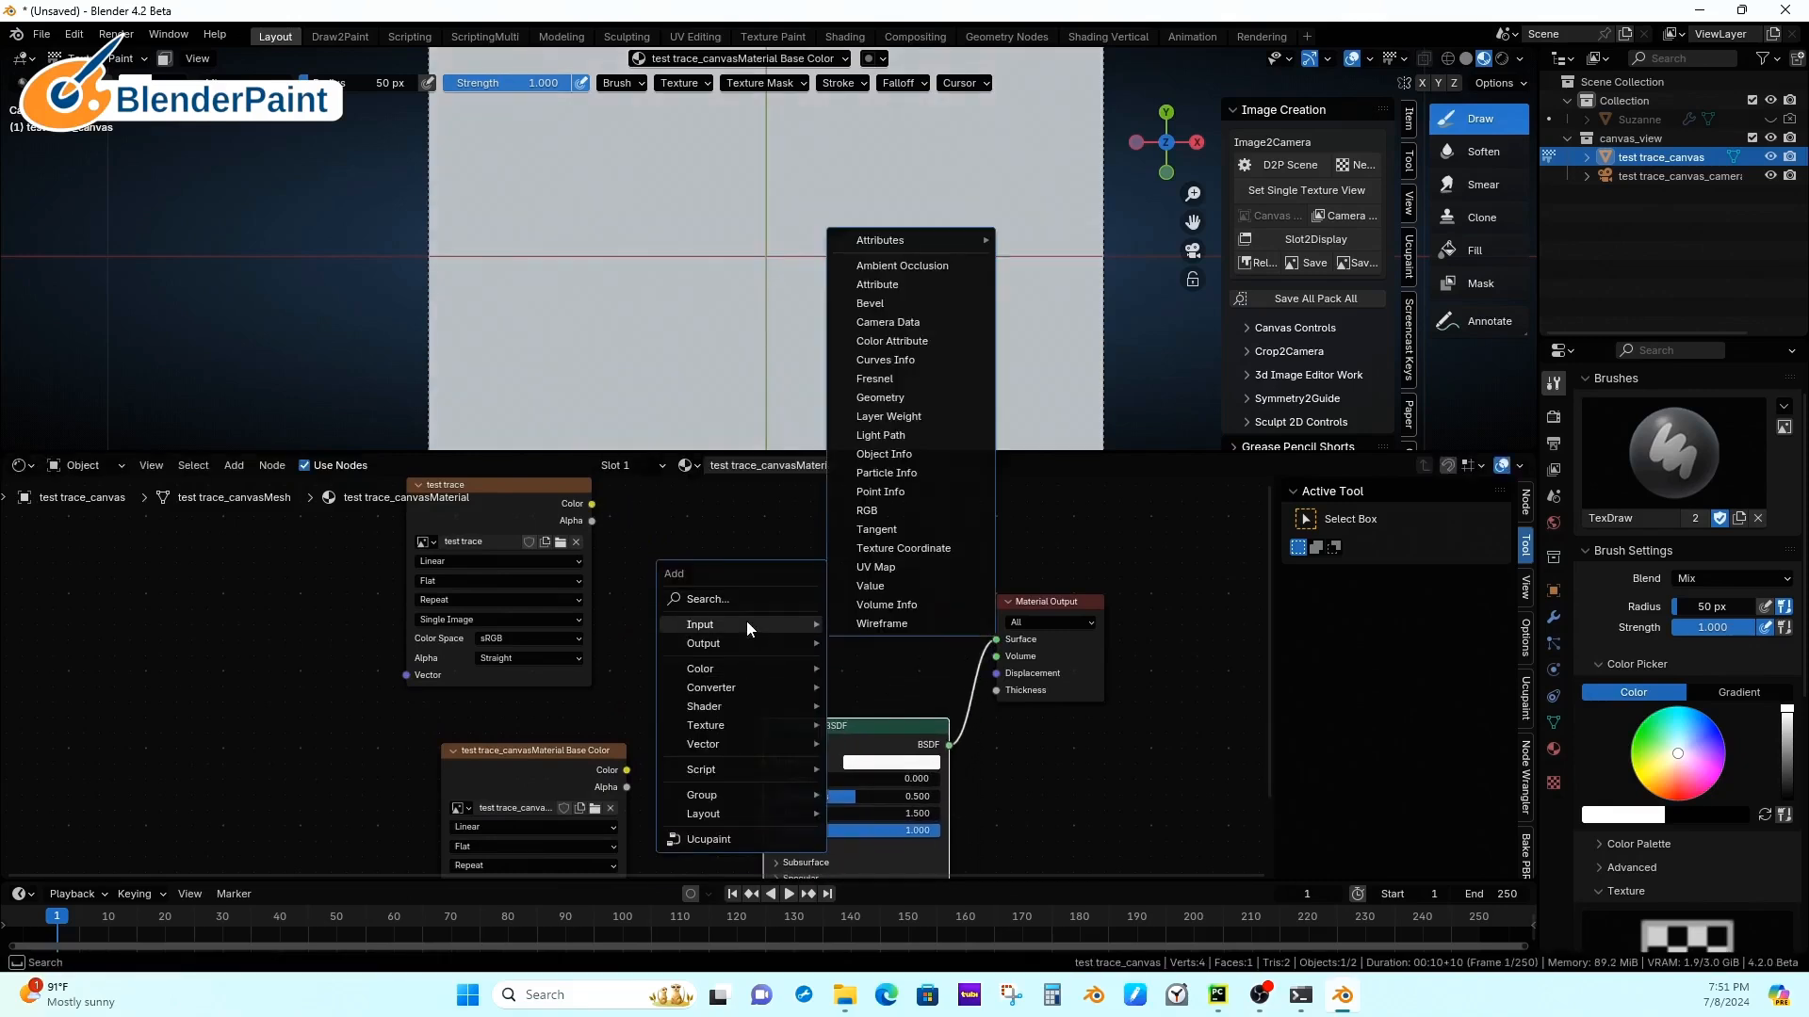
mouse_move(729, 709)
left_click(876, 460)
left_click(821, 527)
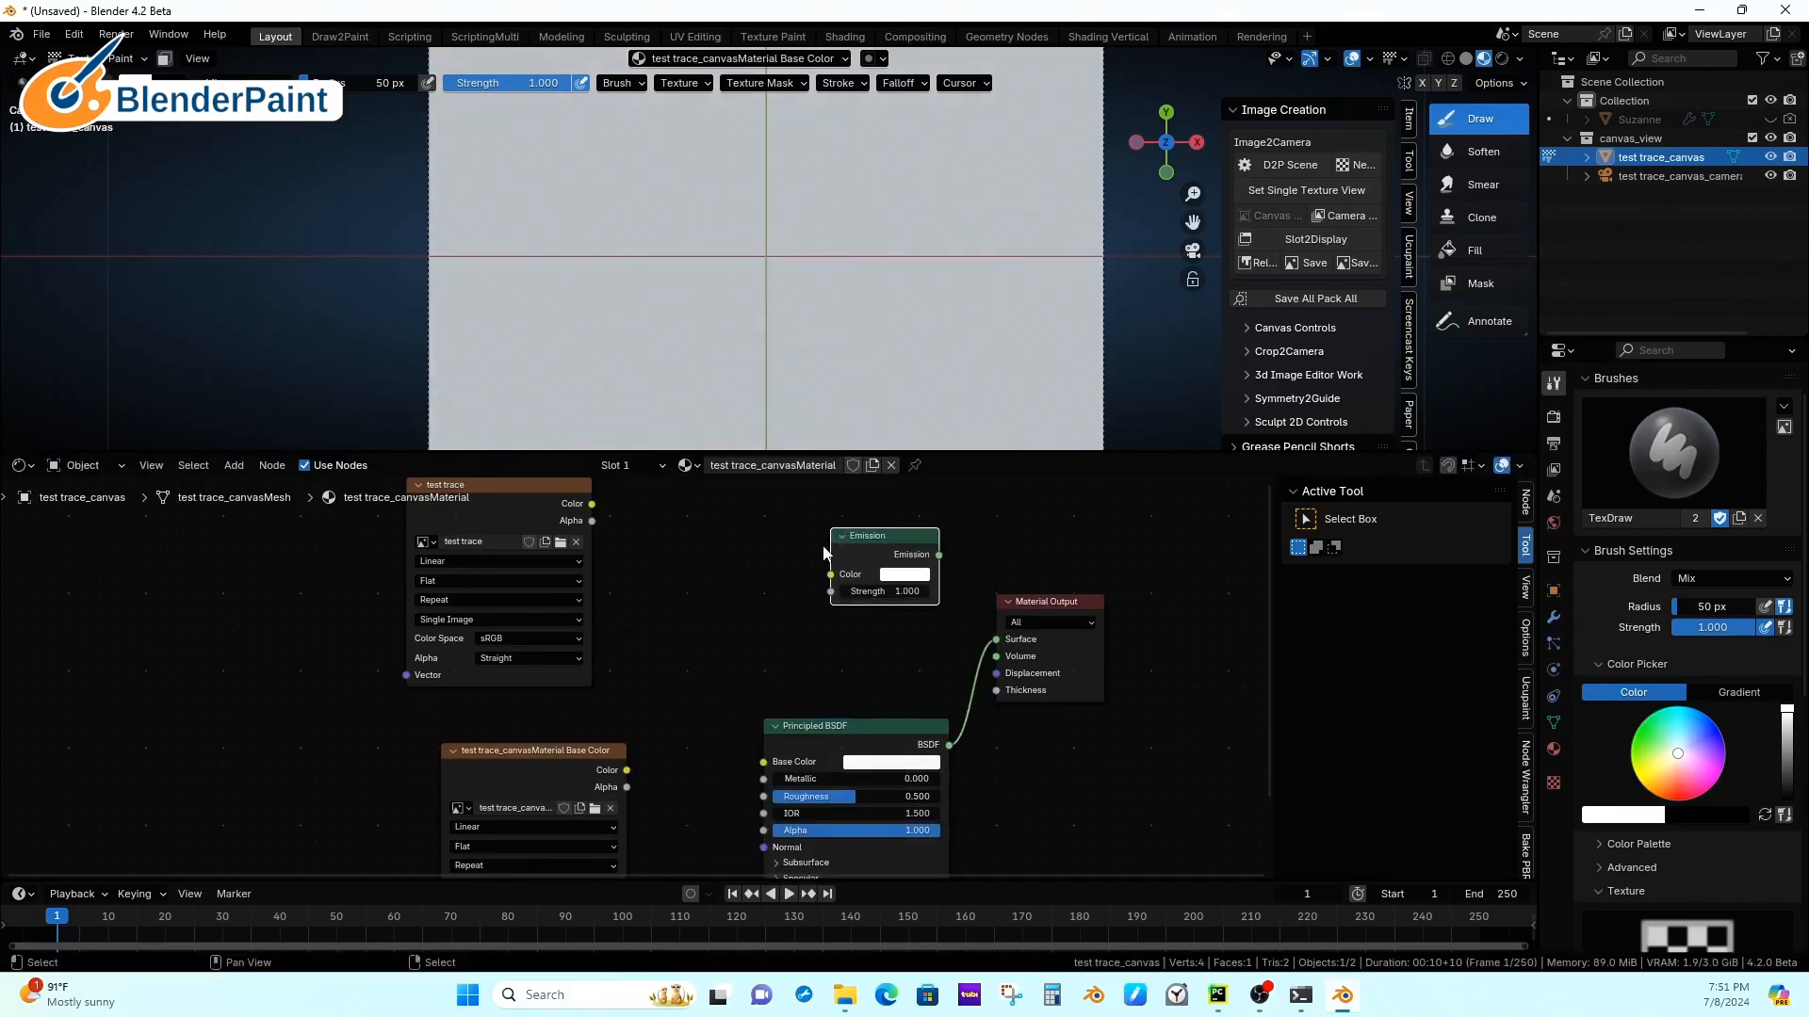
key("shift+a")
mouse_move(782, 608)
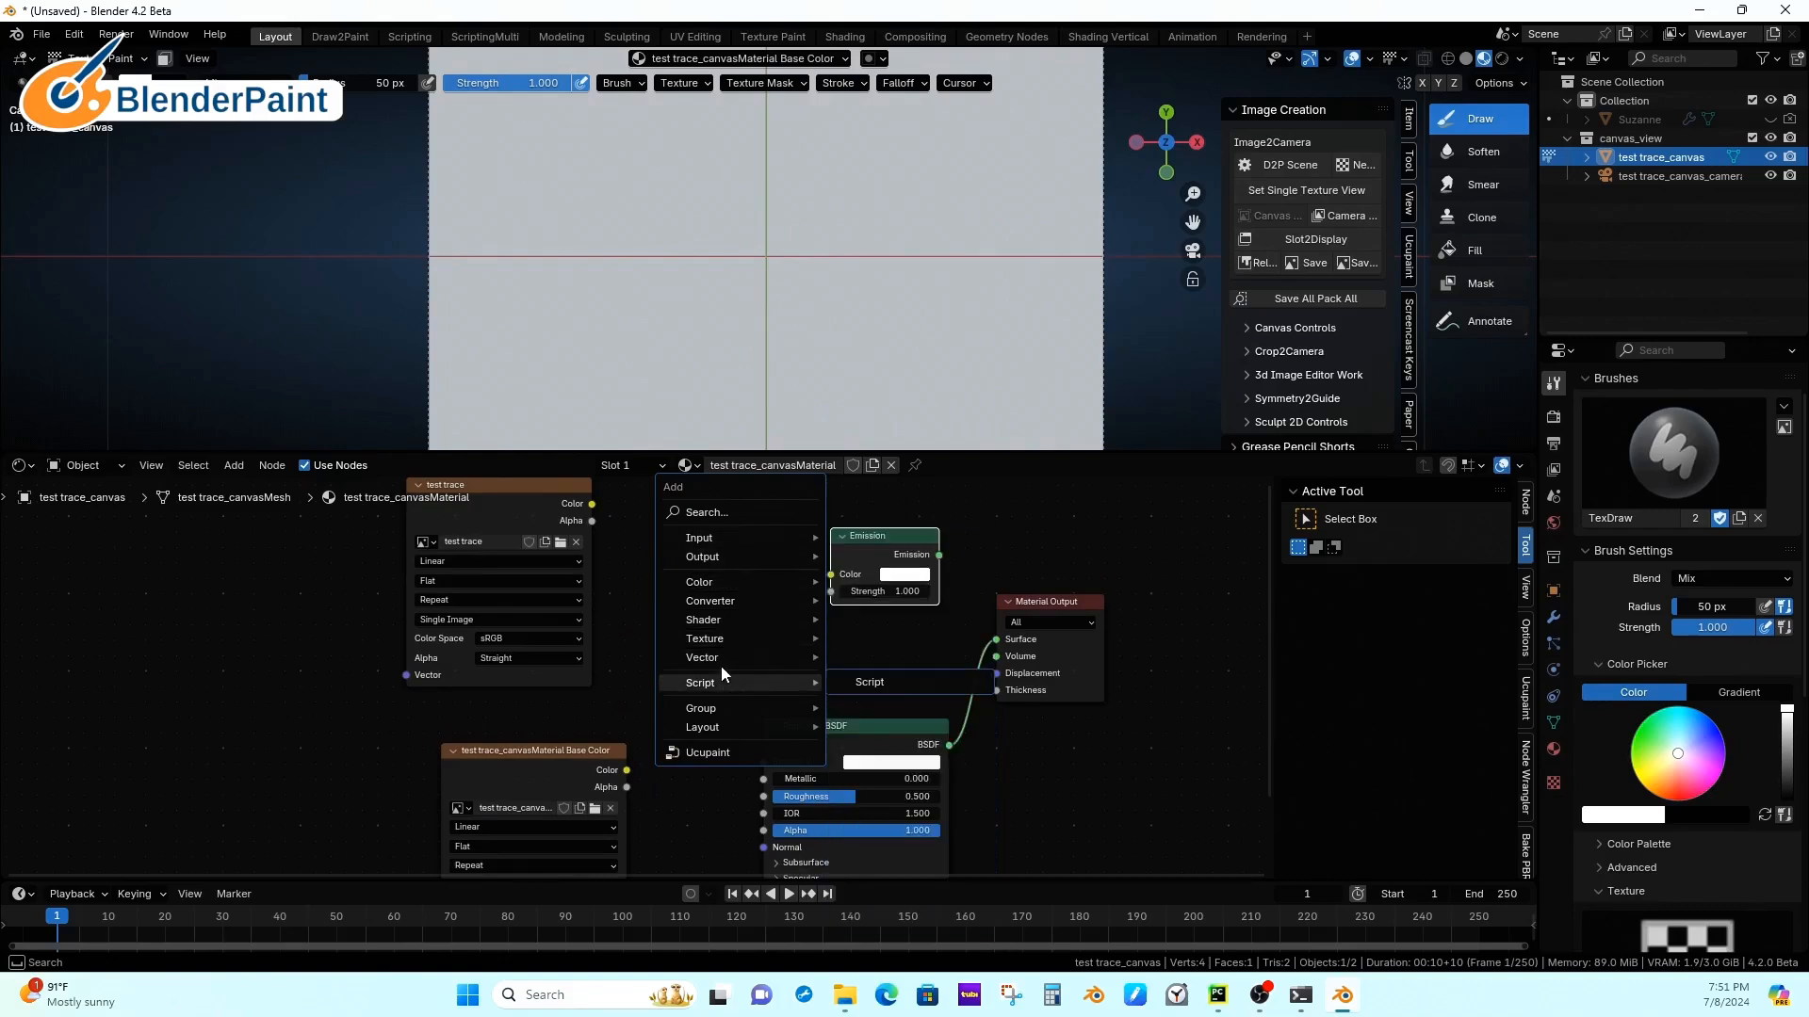
left_click(905, 675)
left_click(774, 550)
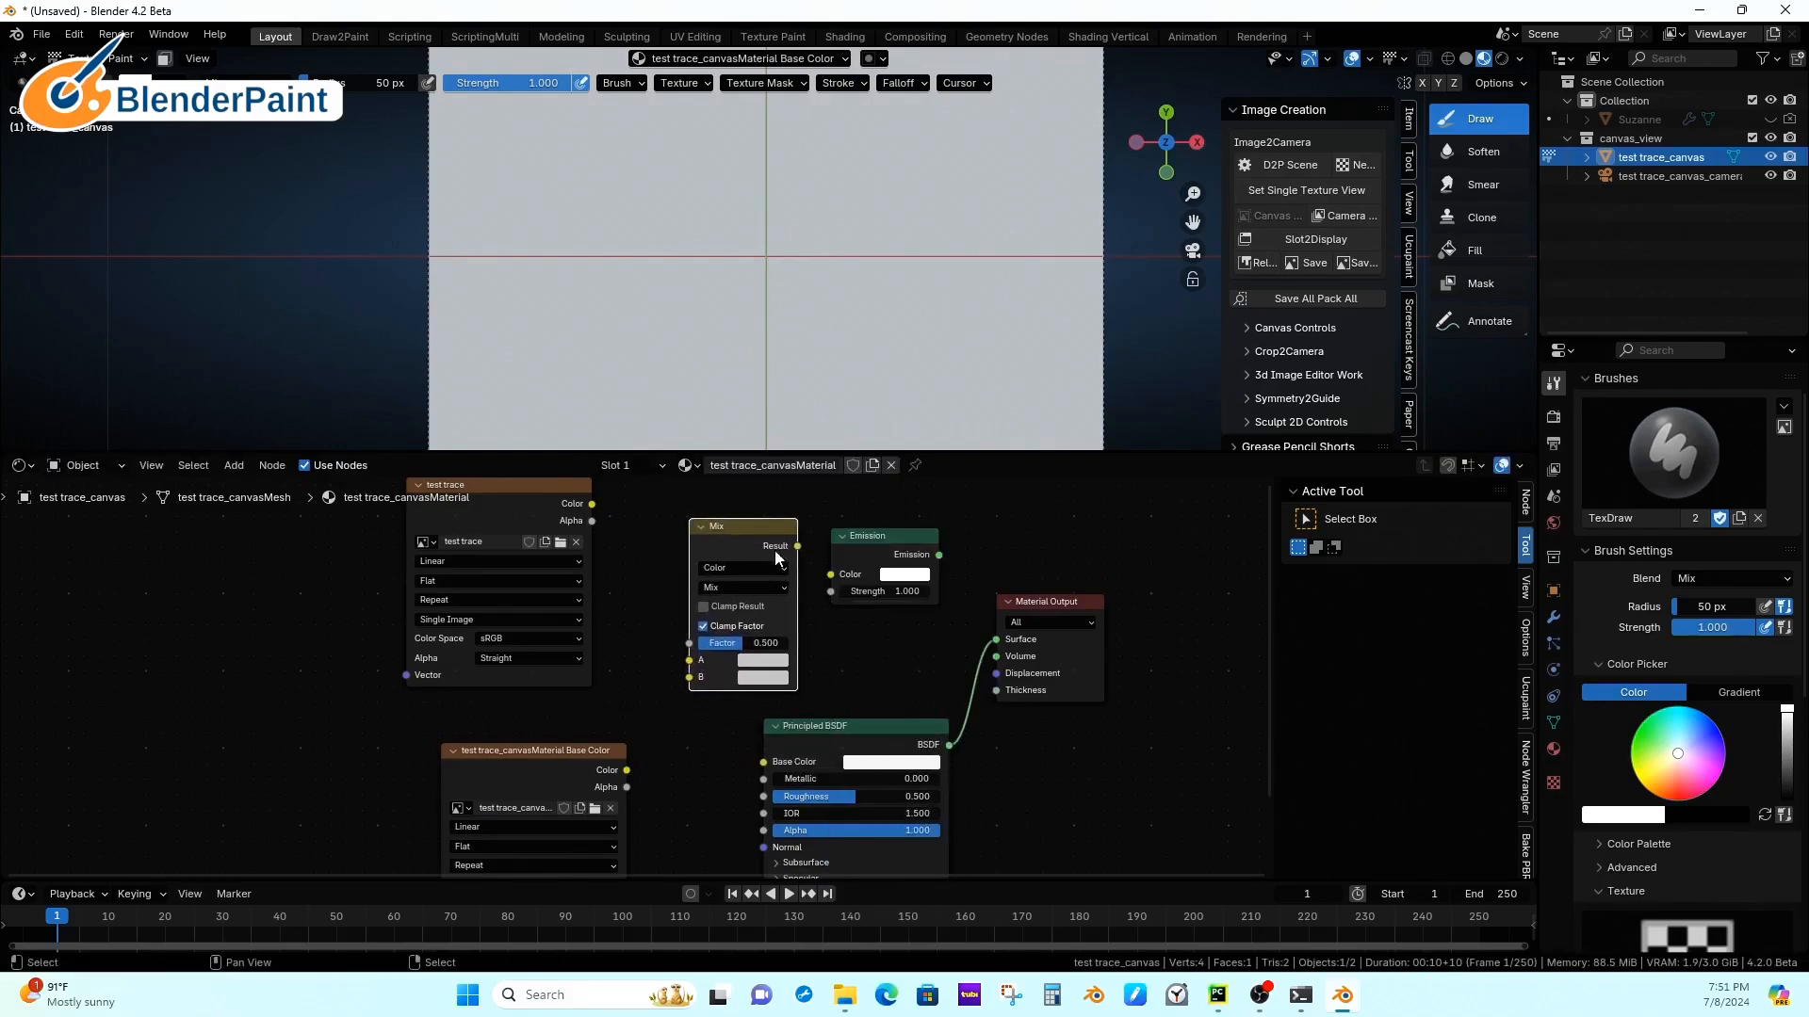
Step: Wire the test trace color to Mix A, the Base Color image's color and alpha to B and Factor, and the result through Emission to Surface
left_click_drag(797, 545, 838, 573)
left_click(906, 540, "ctrl+shift")
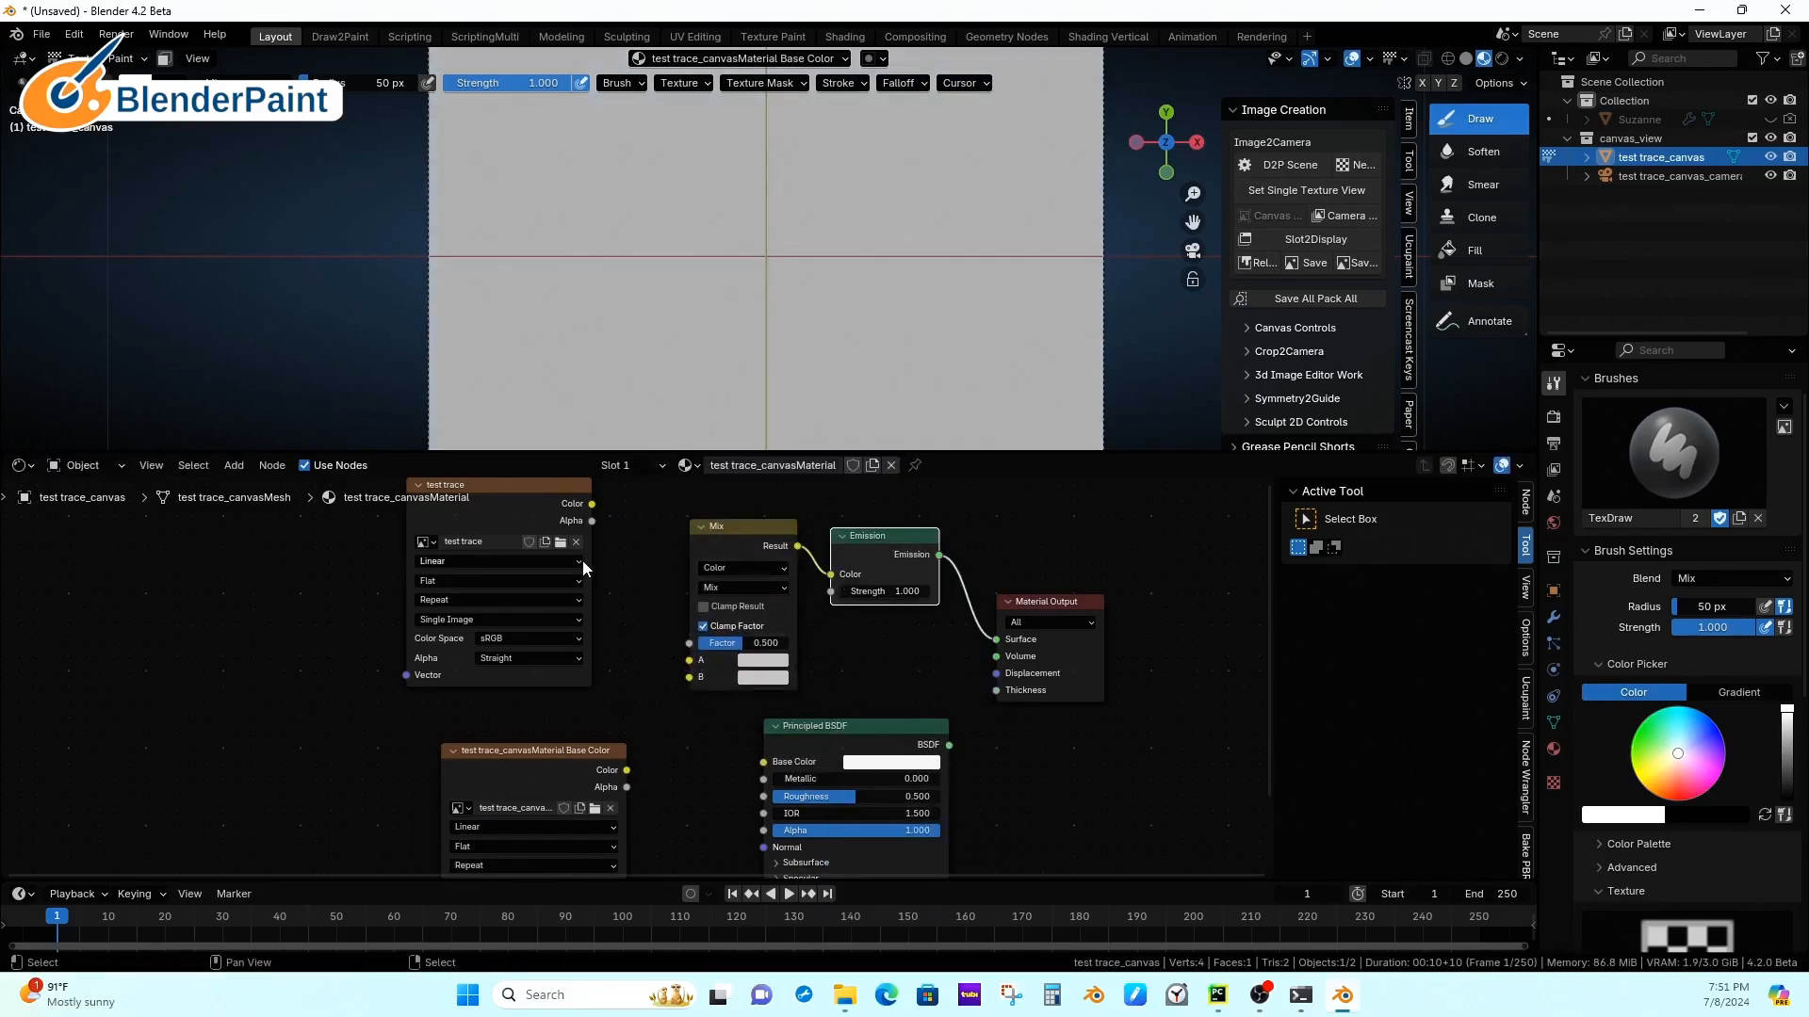
left_click_drag(591, 504, 620, 516)
left_click_drag(694, 654, 690, 660)
left_click_drag(627, 770, 690, 677)
left_click_drag(626, 787, 663, 759)
left_click_drag(687, 644, 690, 643)
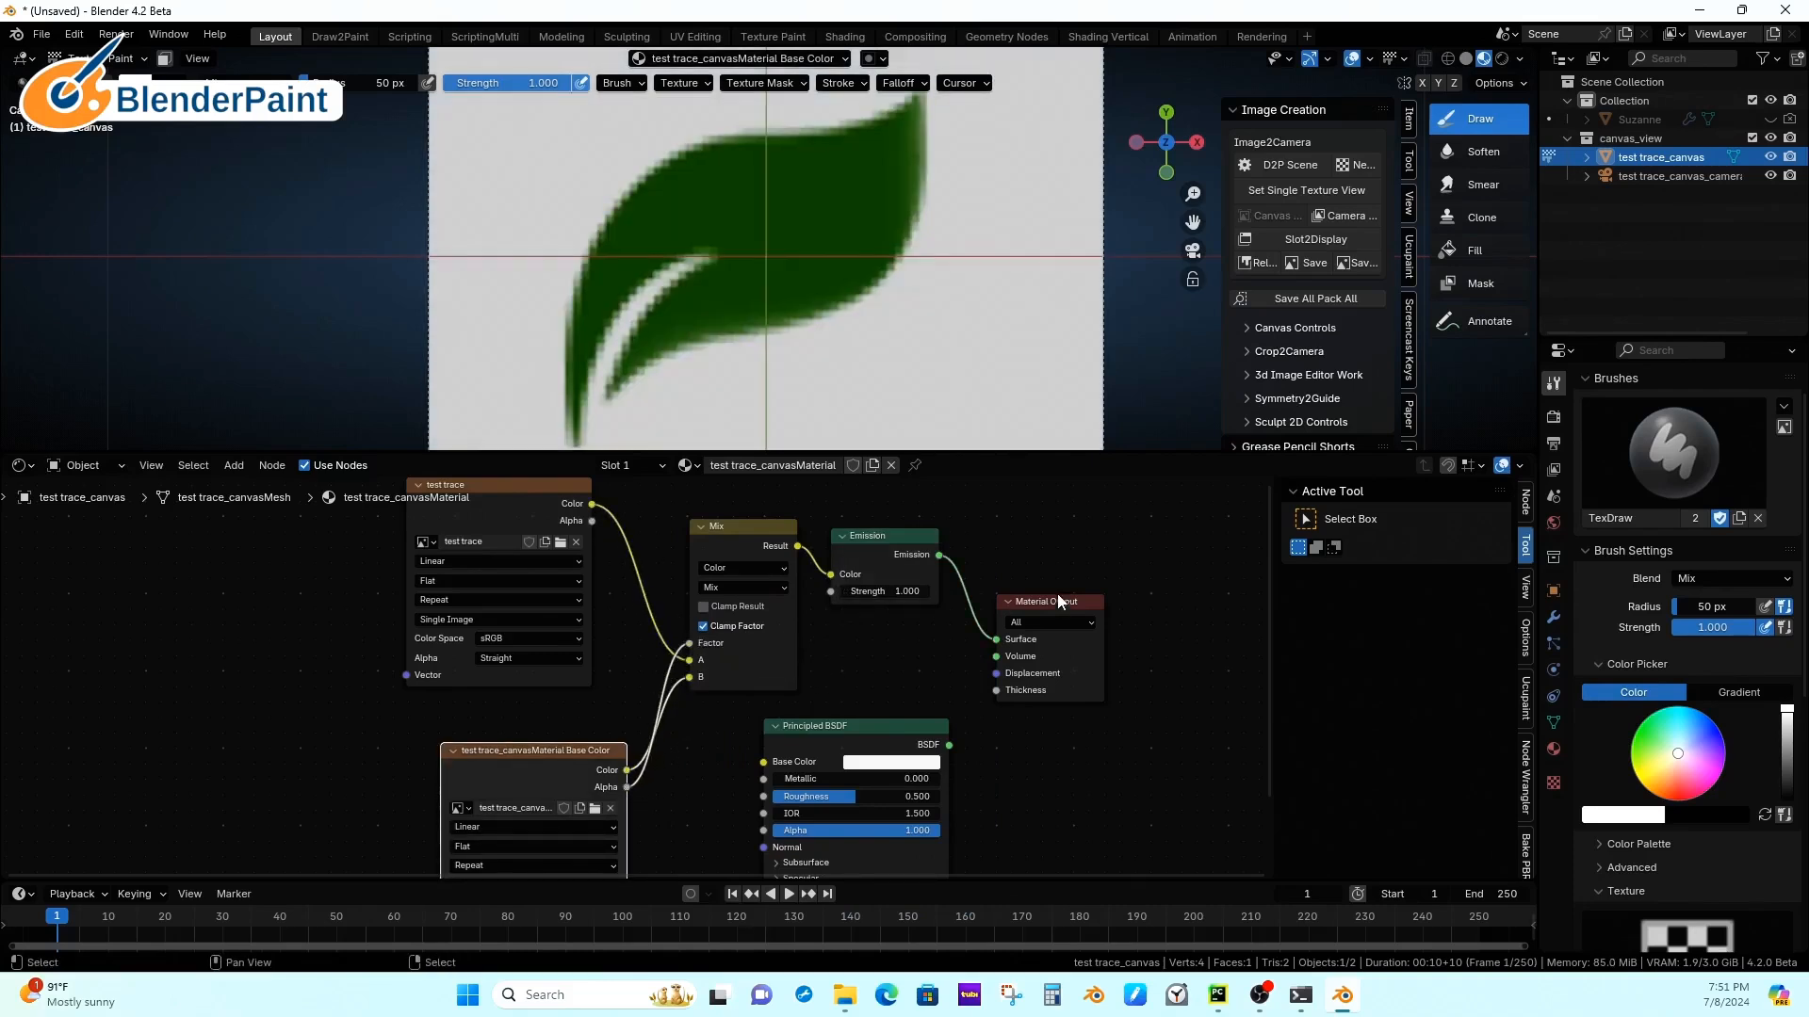
Step: Collapse the node editor so the 3D viewport with the trace canvas takes up its space
left_click_drag(874, 452, 852, 855)
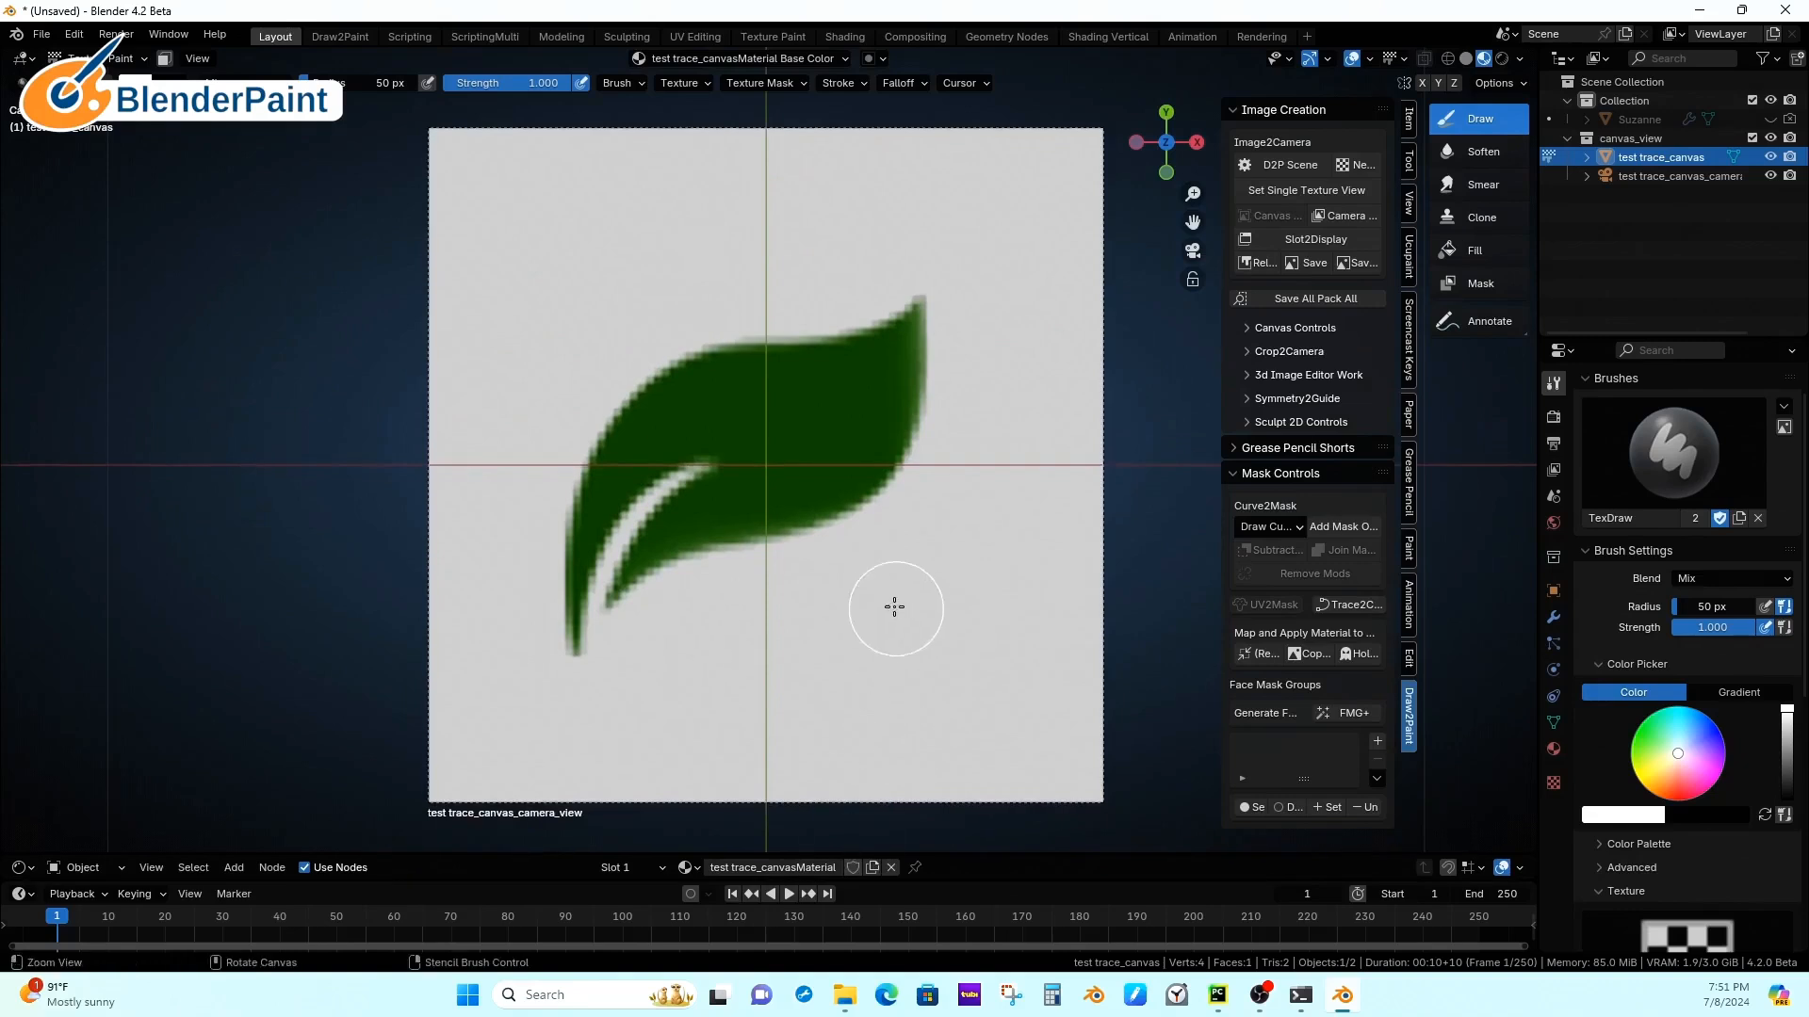
left_click_drag(894, 607, 965, 531, "ctrl+alt")
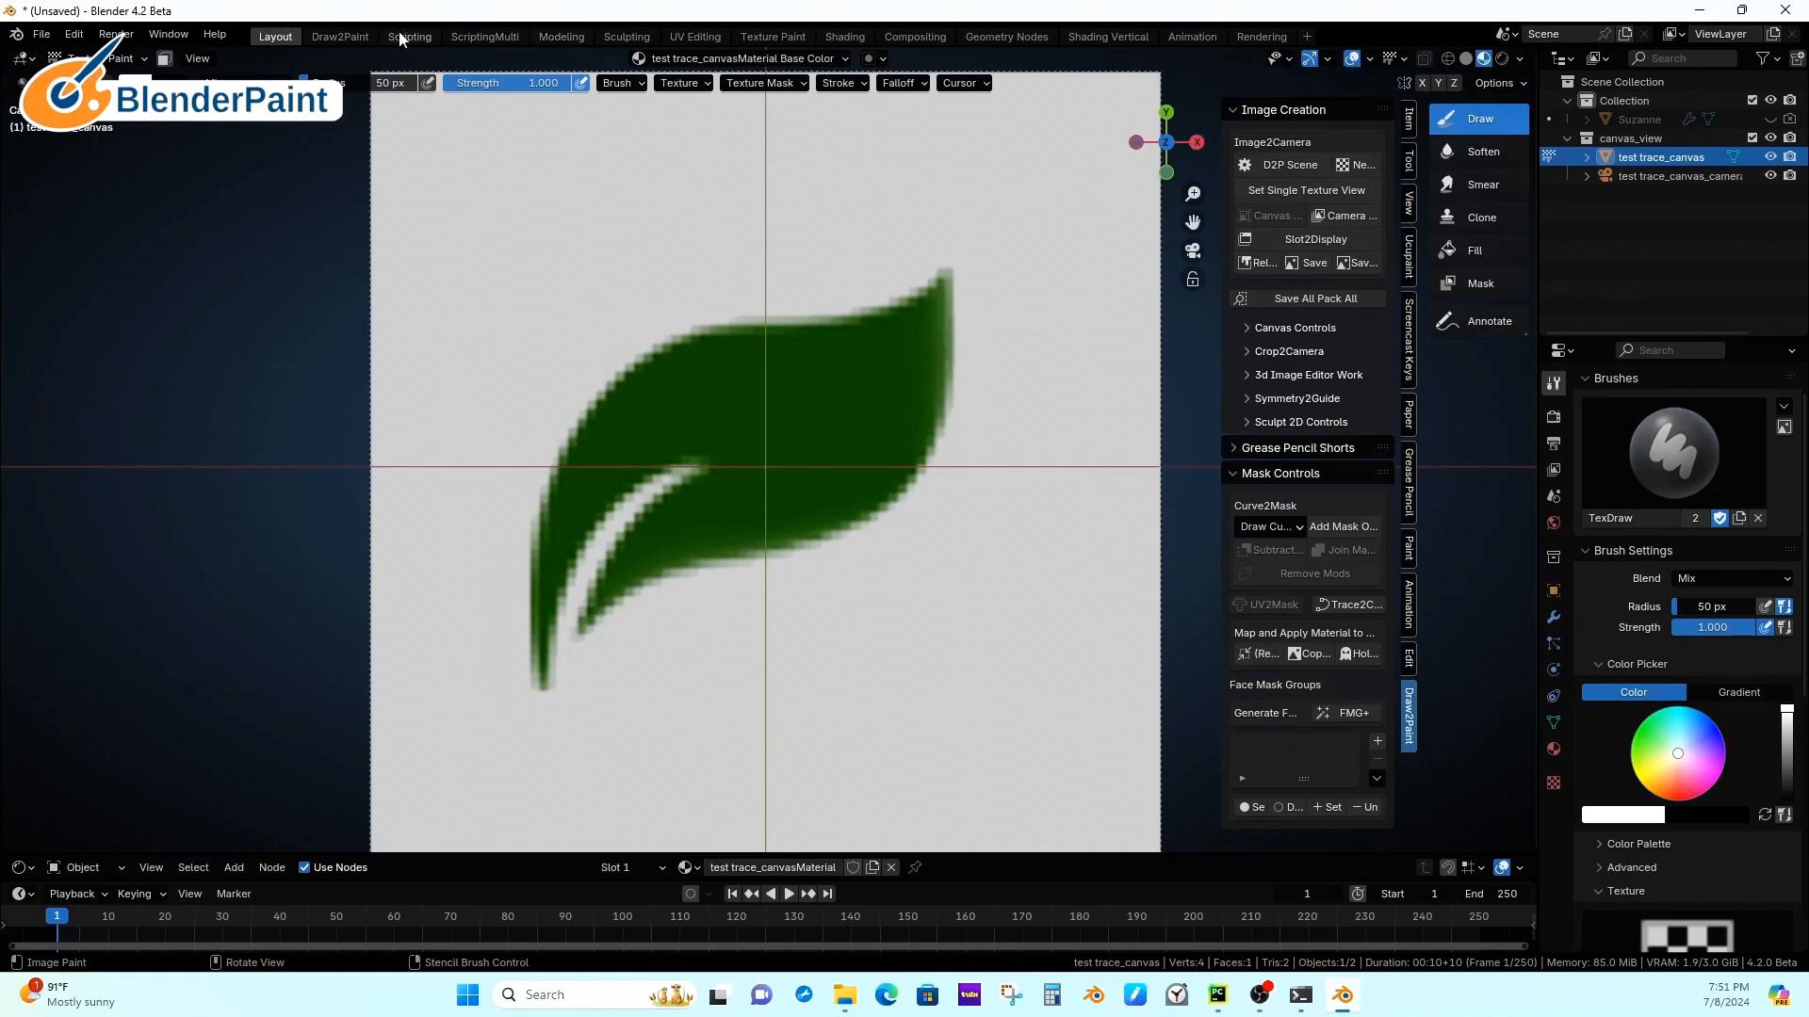
Step: In the Texture Paint workspace, examine the image size settings of the test trace image and the canvas's Base Color image
left_click(749, 39)
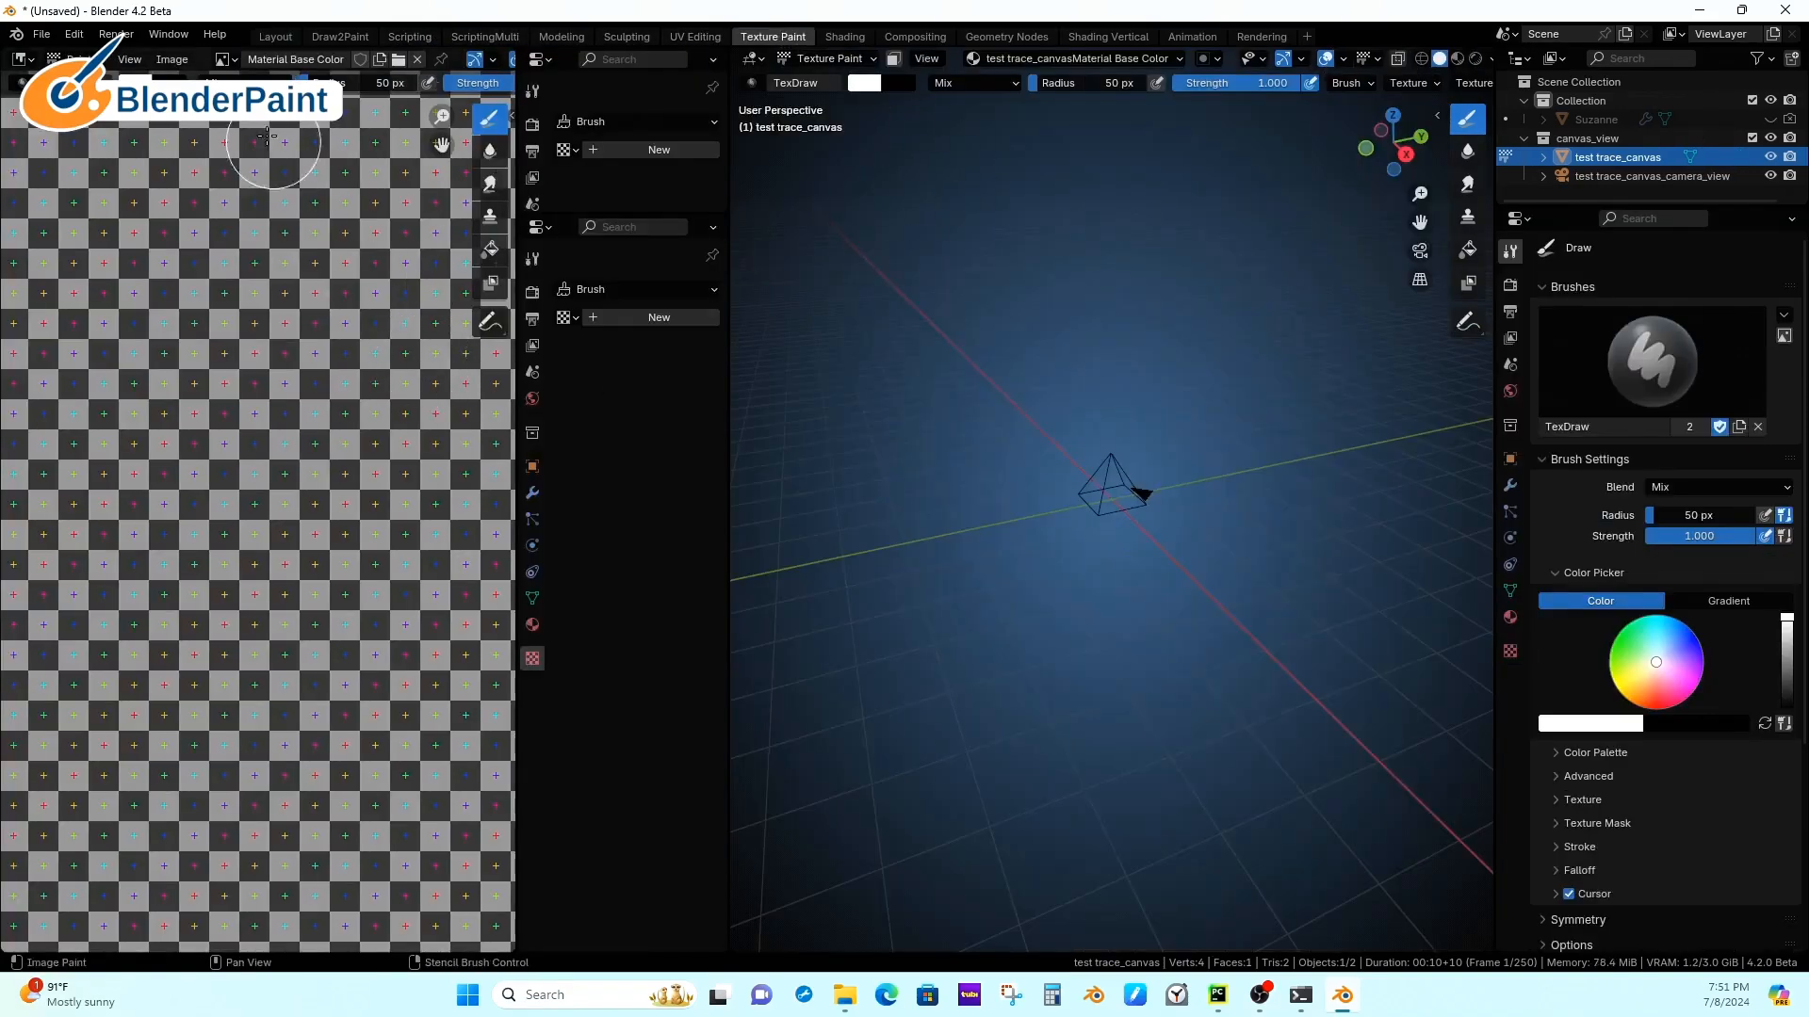
left_click(223, 60)
left_click(273, 141)
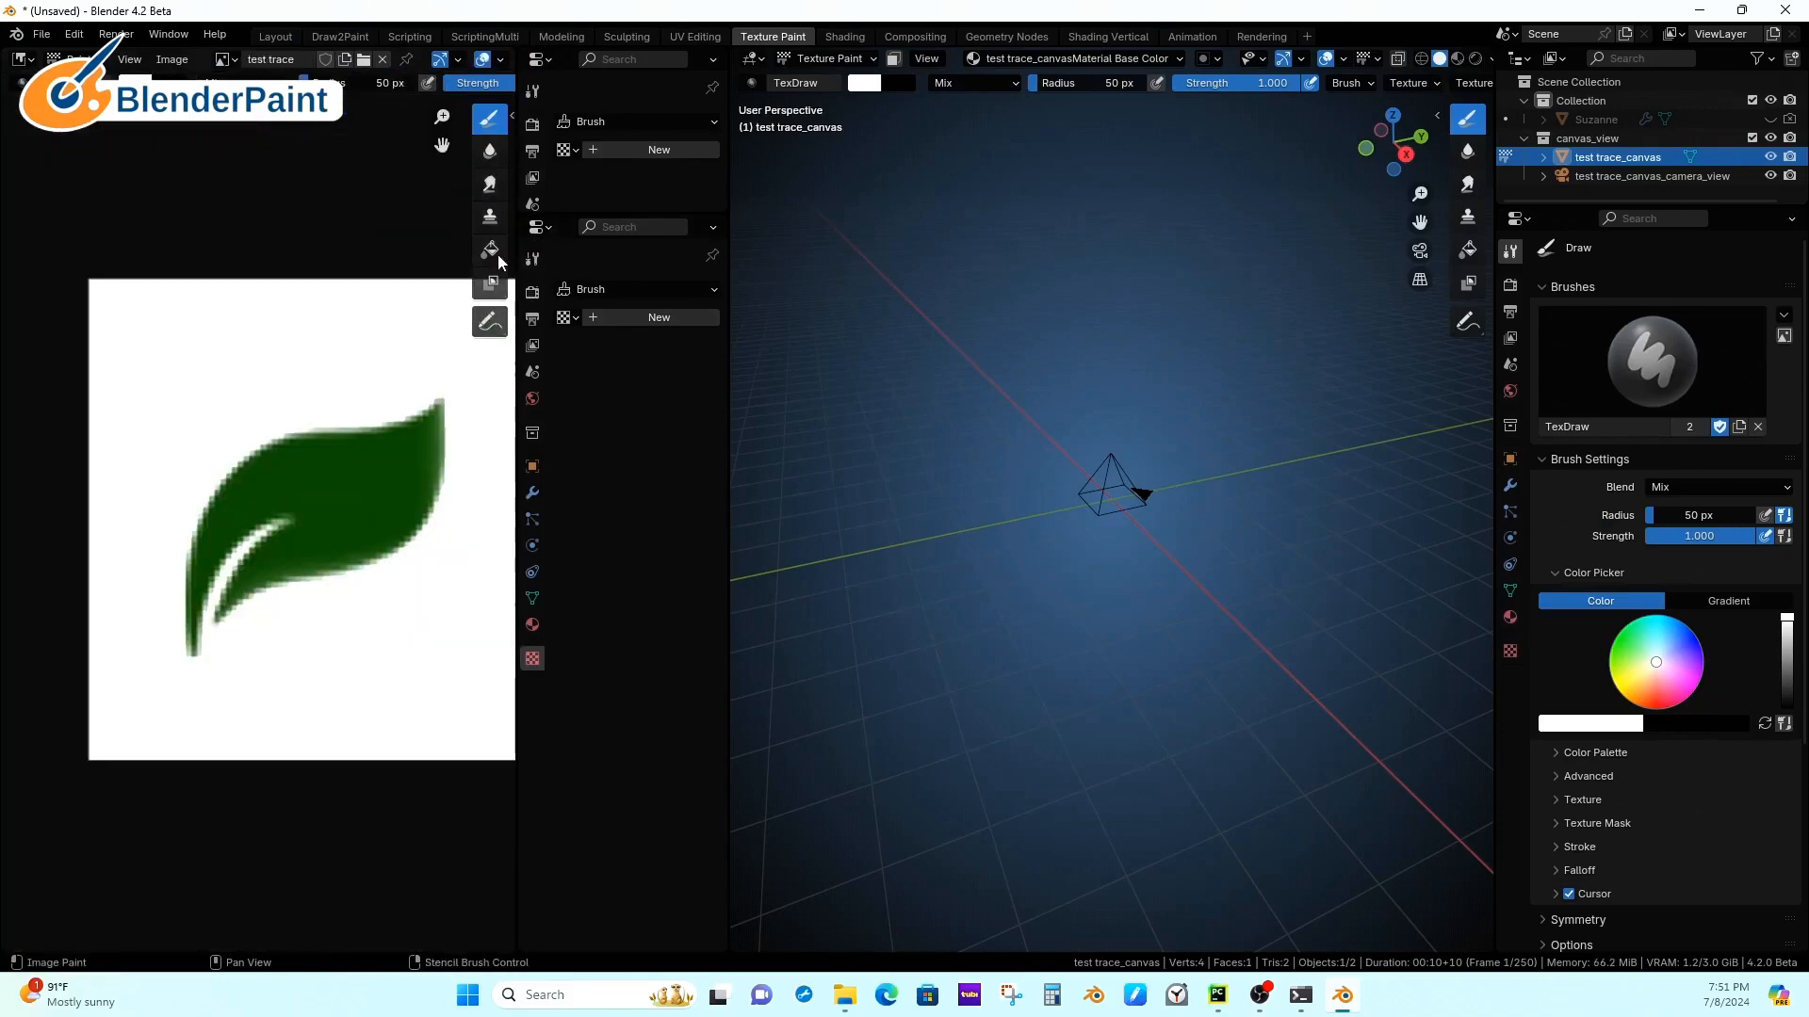
key("n")
left_click(505, 166)
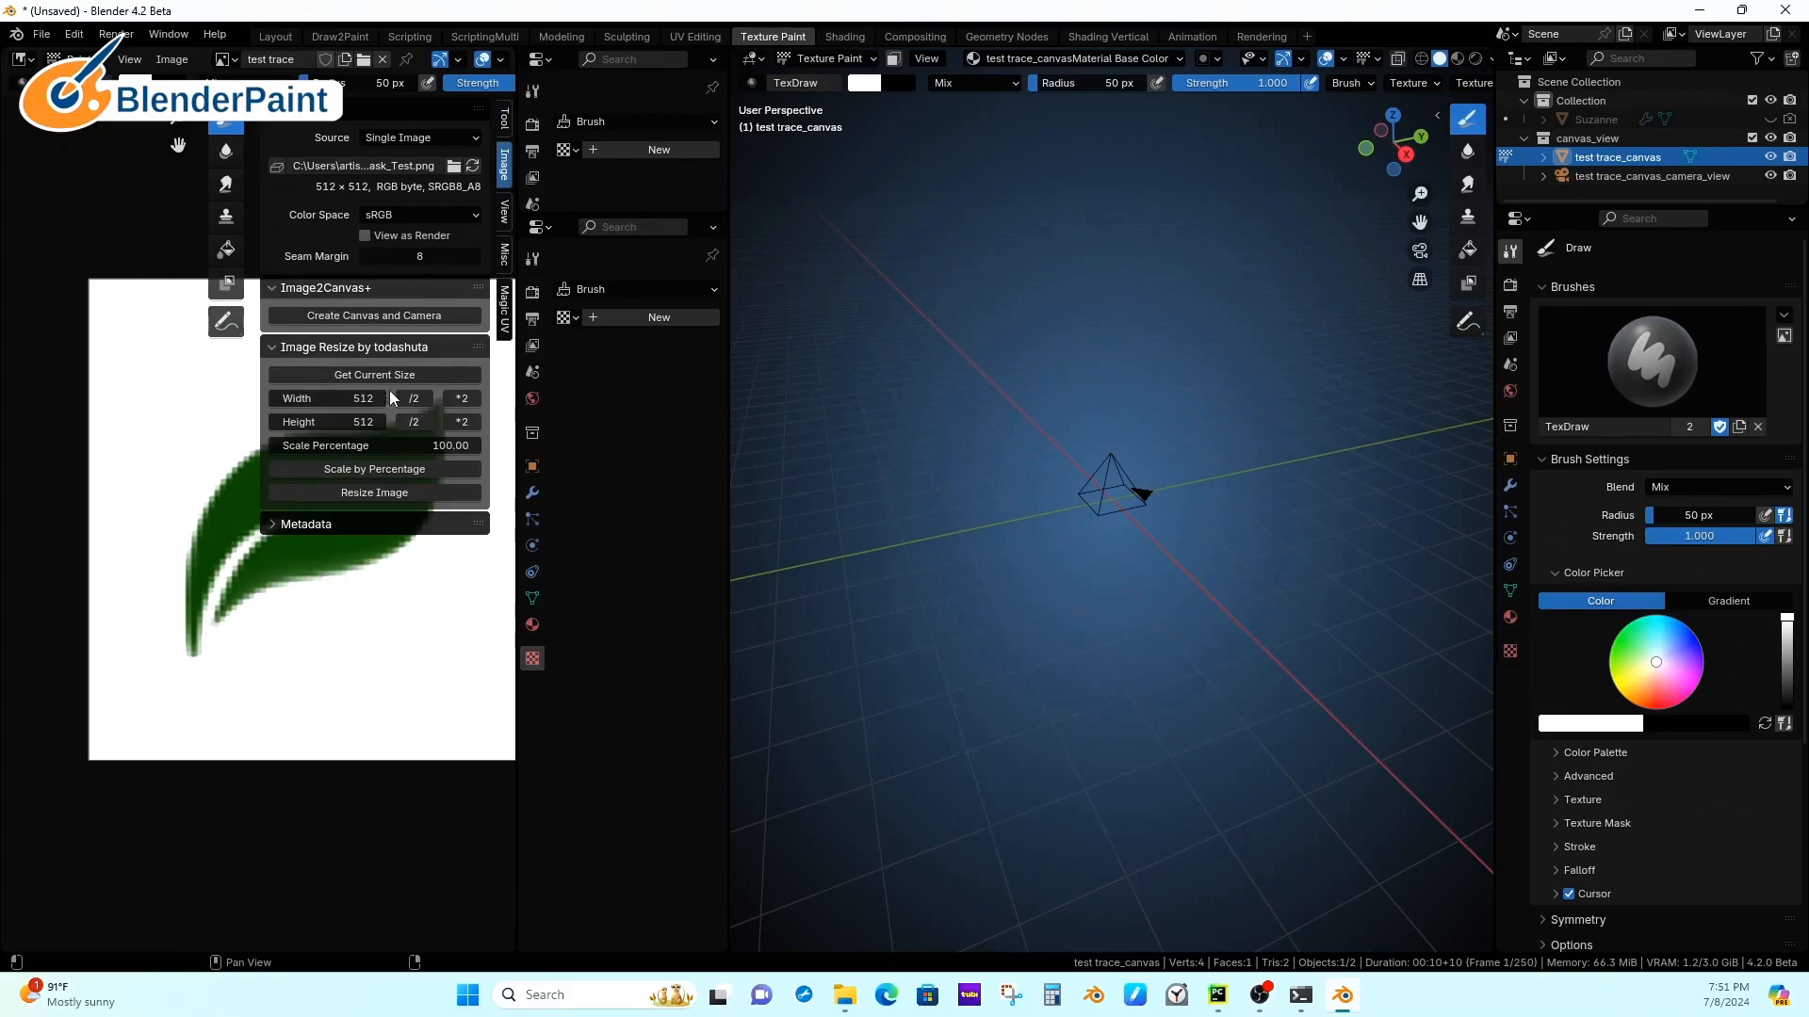
left_click(235, 61)
left_click(302, 166)
left_click(374, 478)
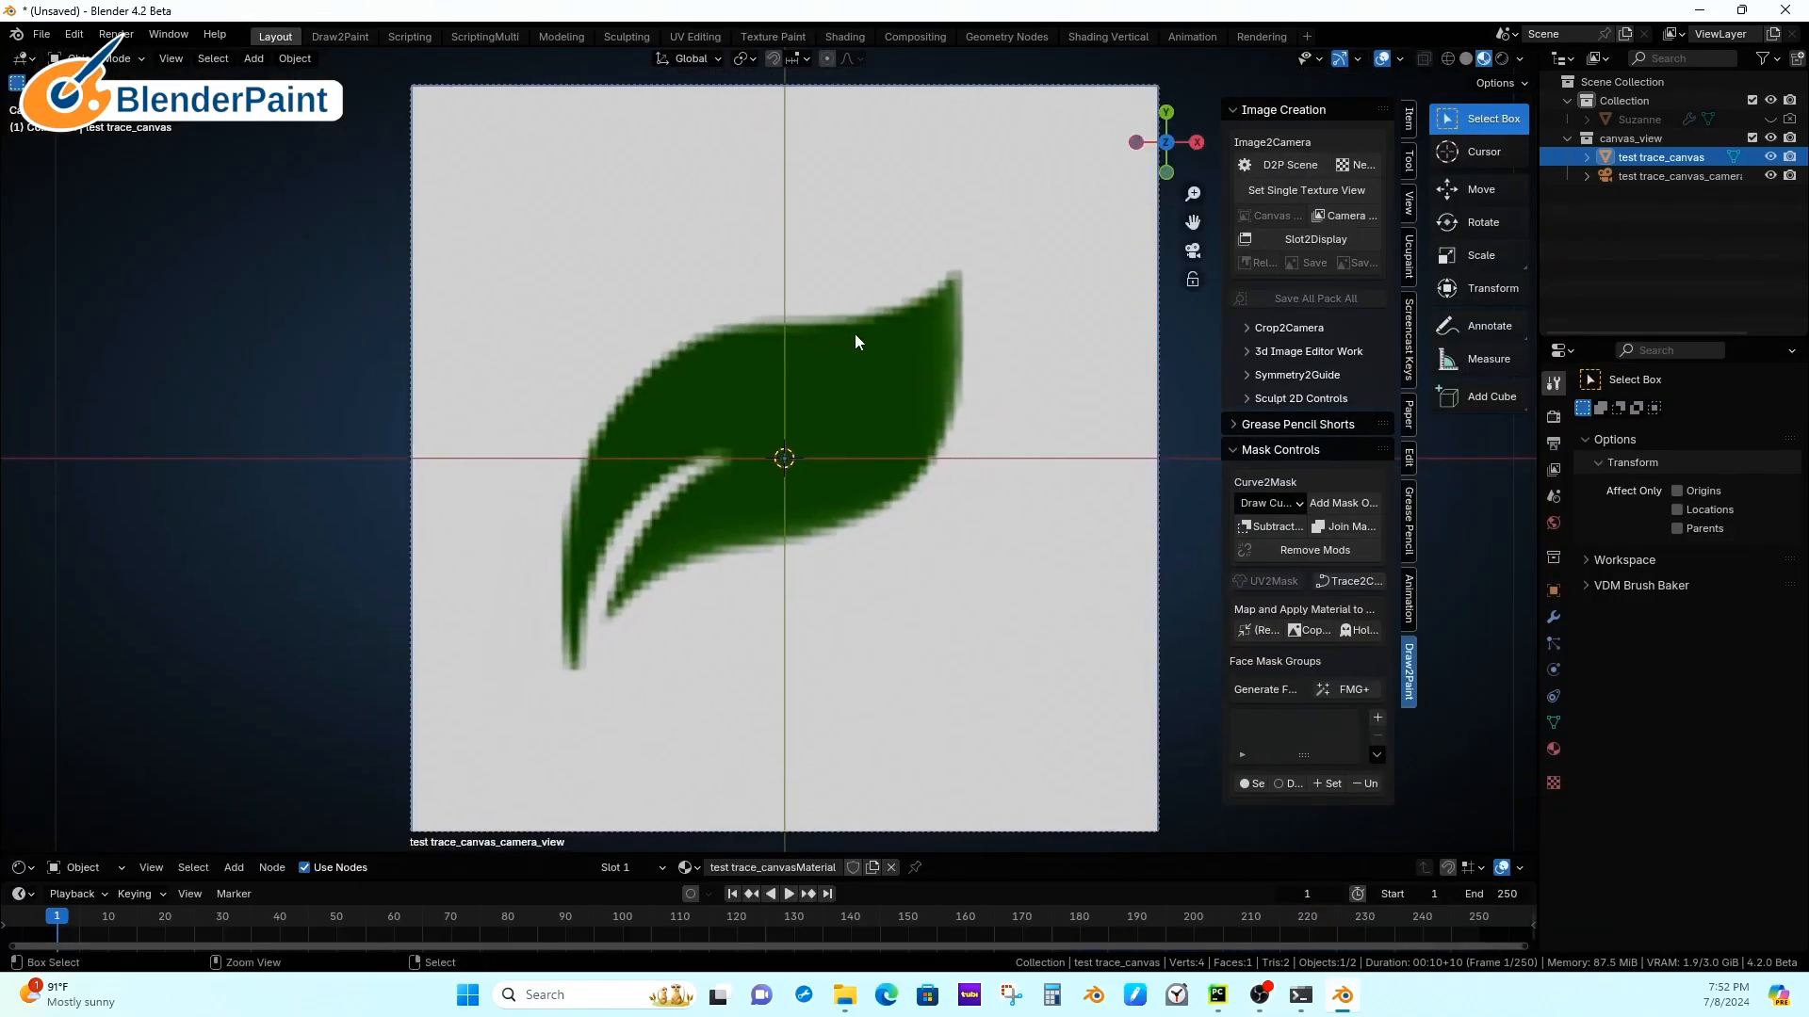
Step: Enter Texture Paint mode on the test trace canvas in the Layout workspace, check the Base Color paint slot, and swap the brush color to black
key("ctrl+Tab")
left_click(980, 266)
left_click(771, 62)
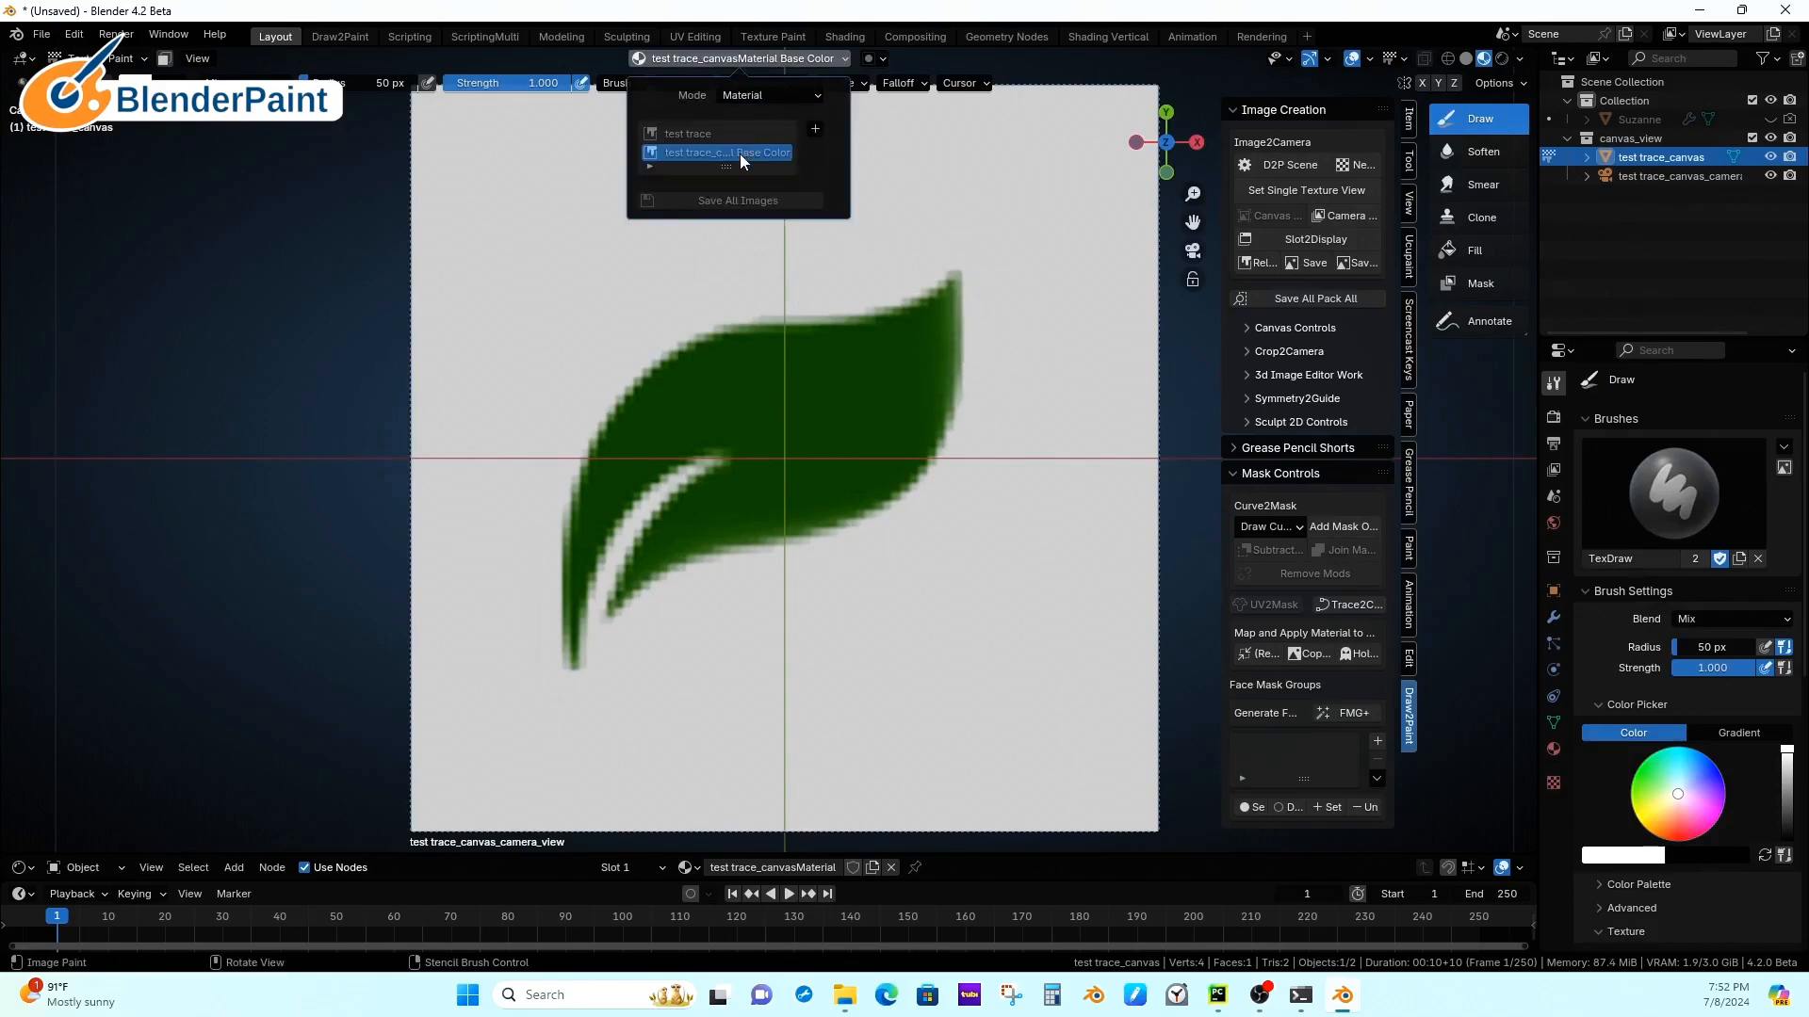
scroll(905, 335, "up", 1)
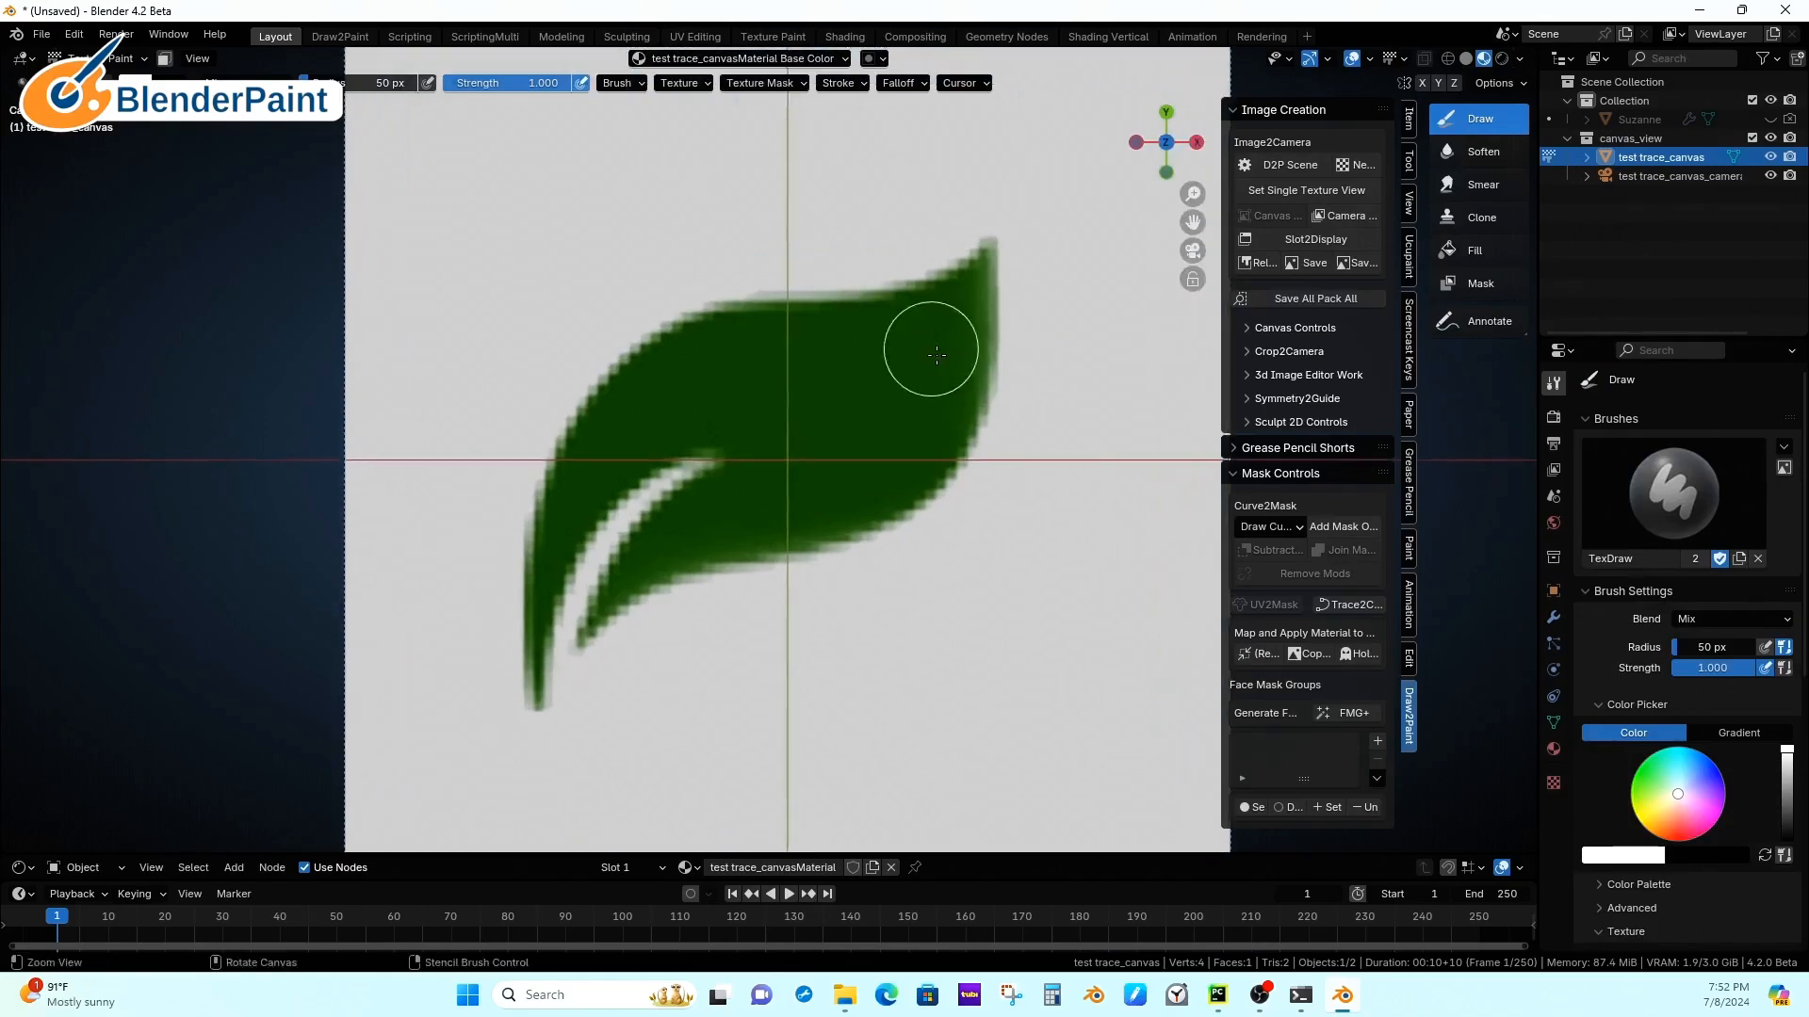
left_click(1764, 855)
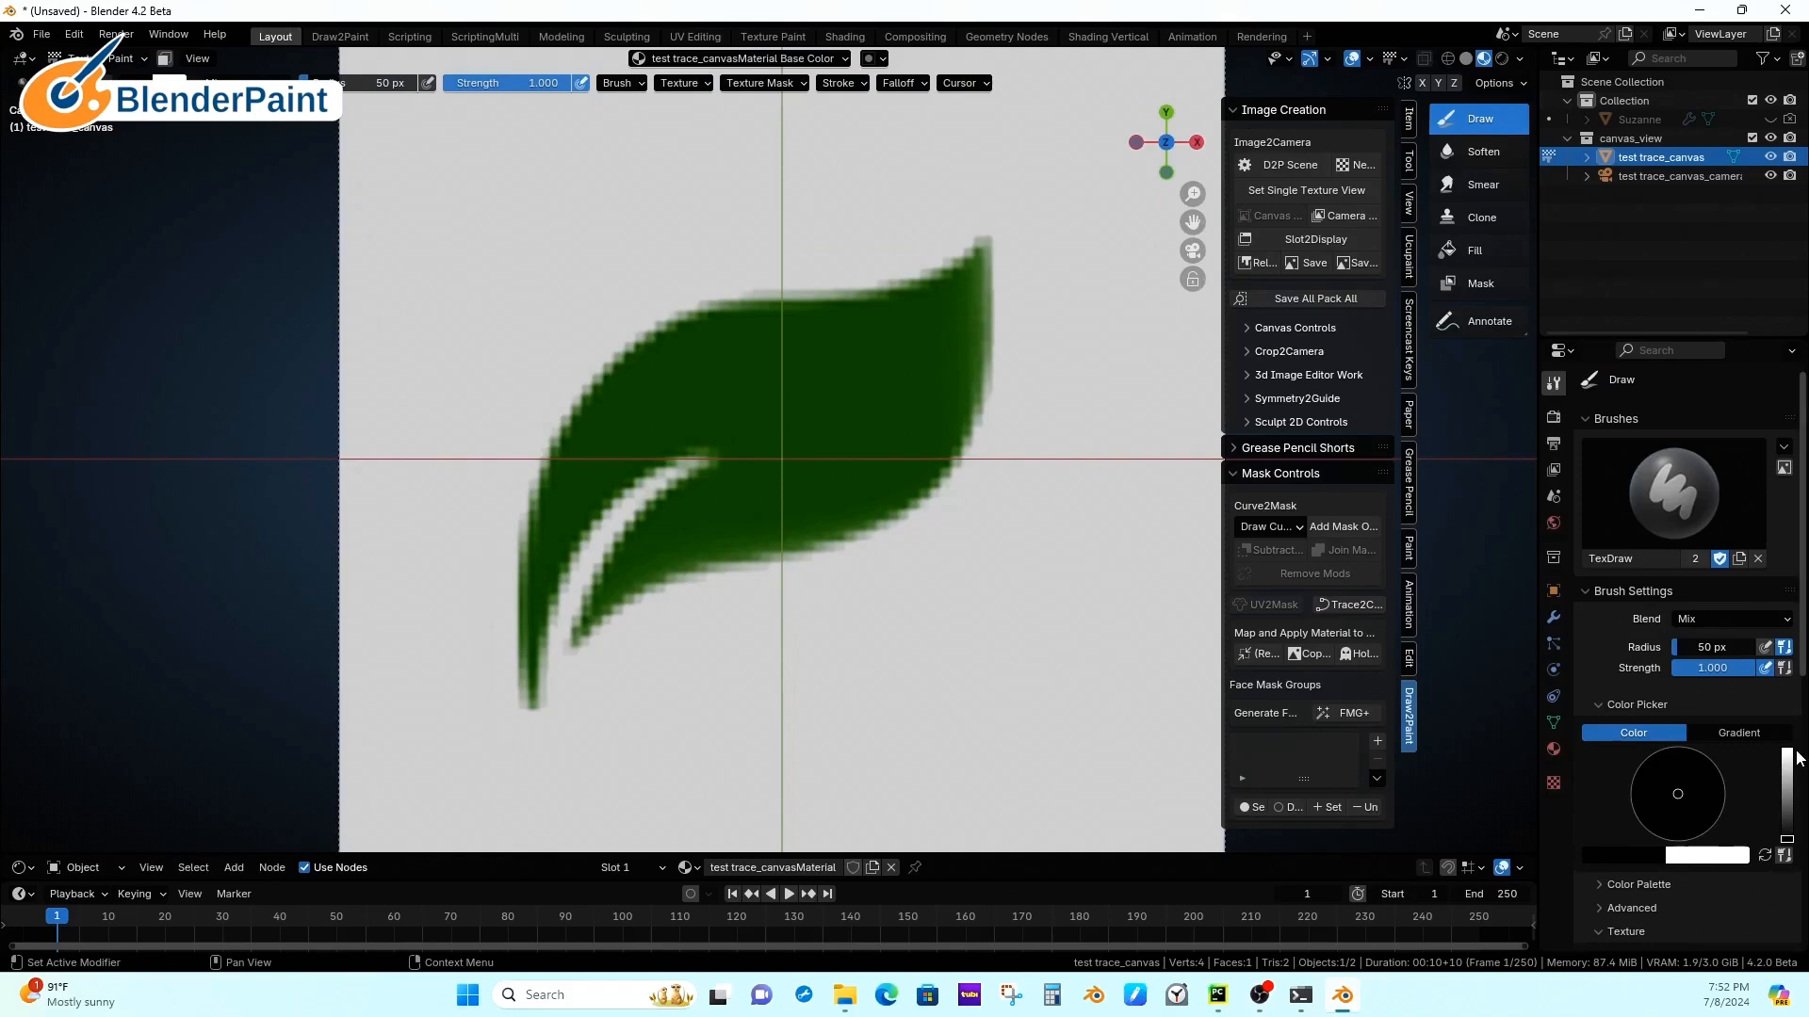
left_click_drag(1617, 339, 1616, 182)
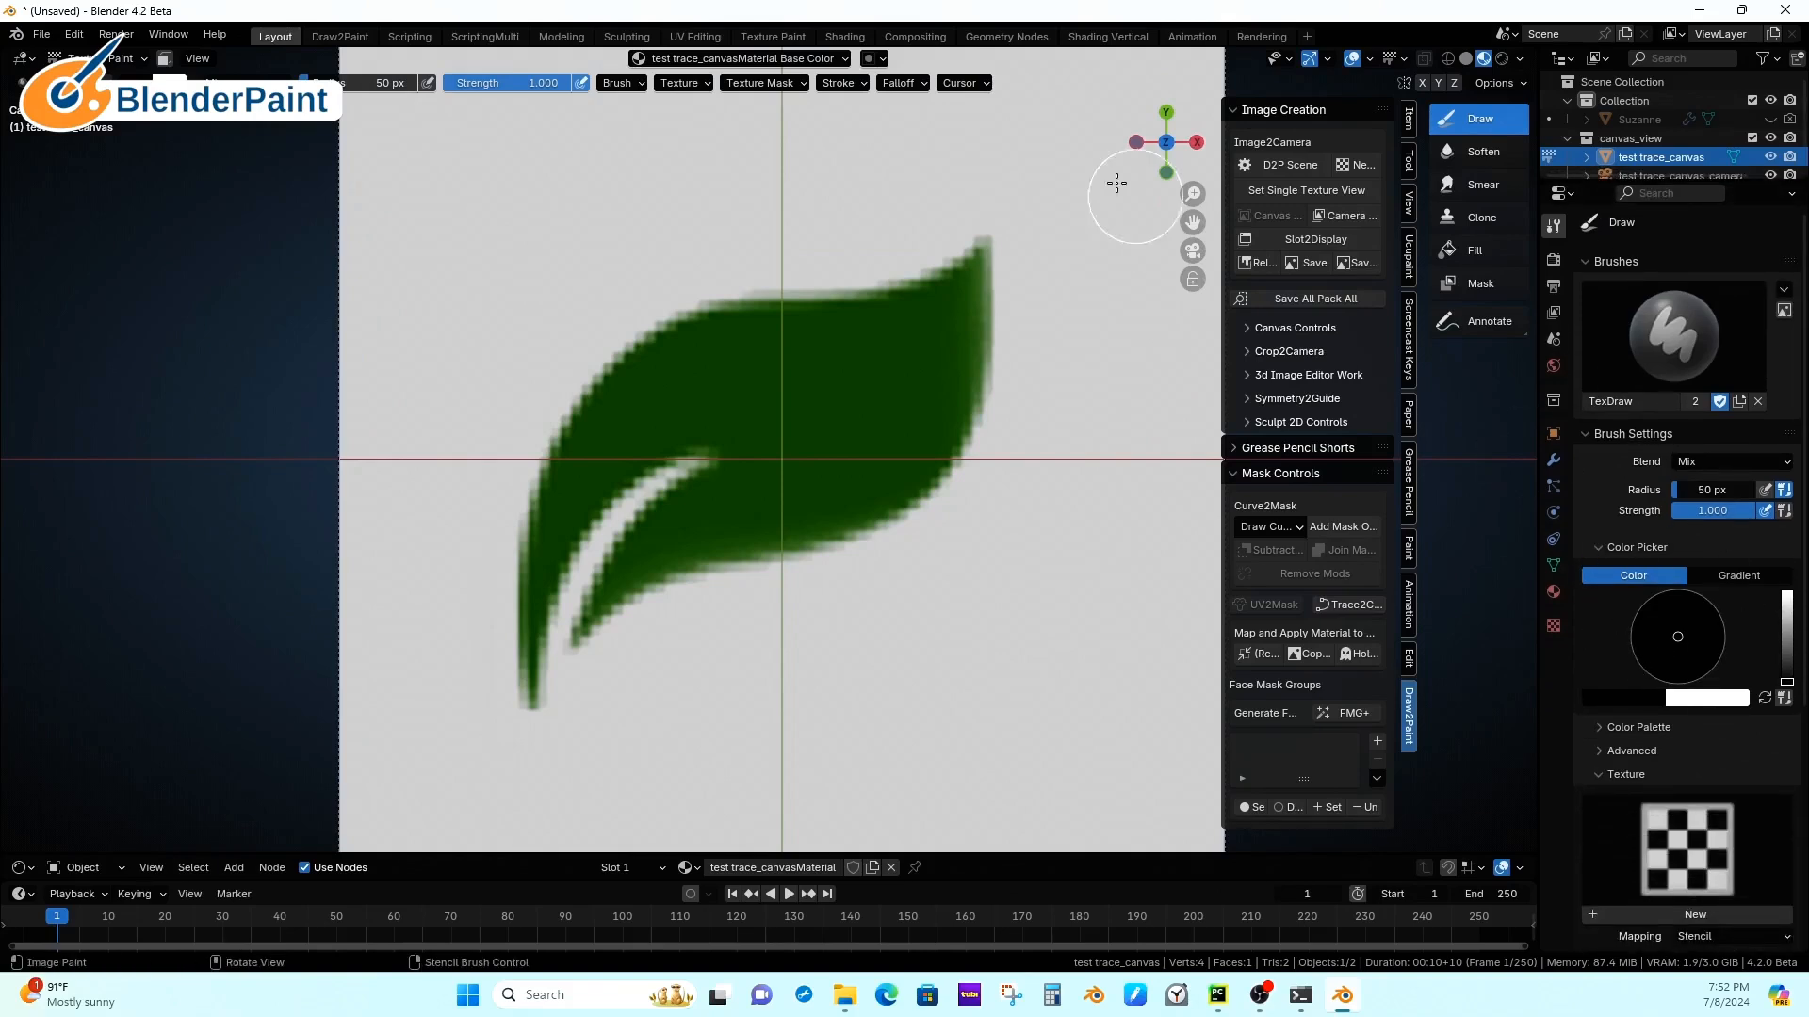
Step: Enable Stabilize Stroke for the Draw brush and apply the round preset to its falloff curve
left_click(839, 83)
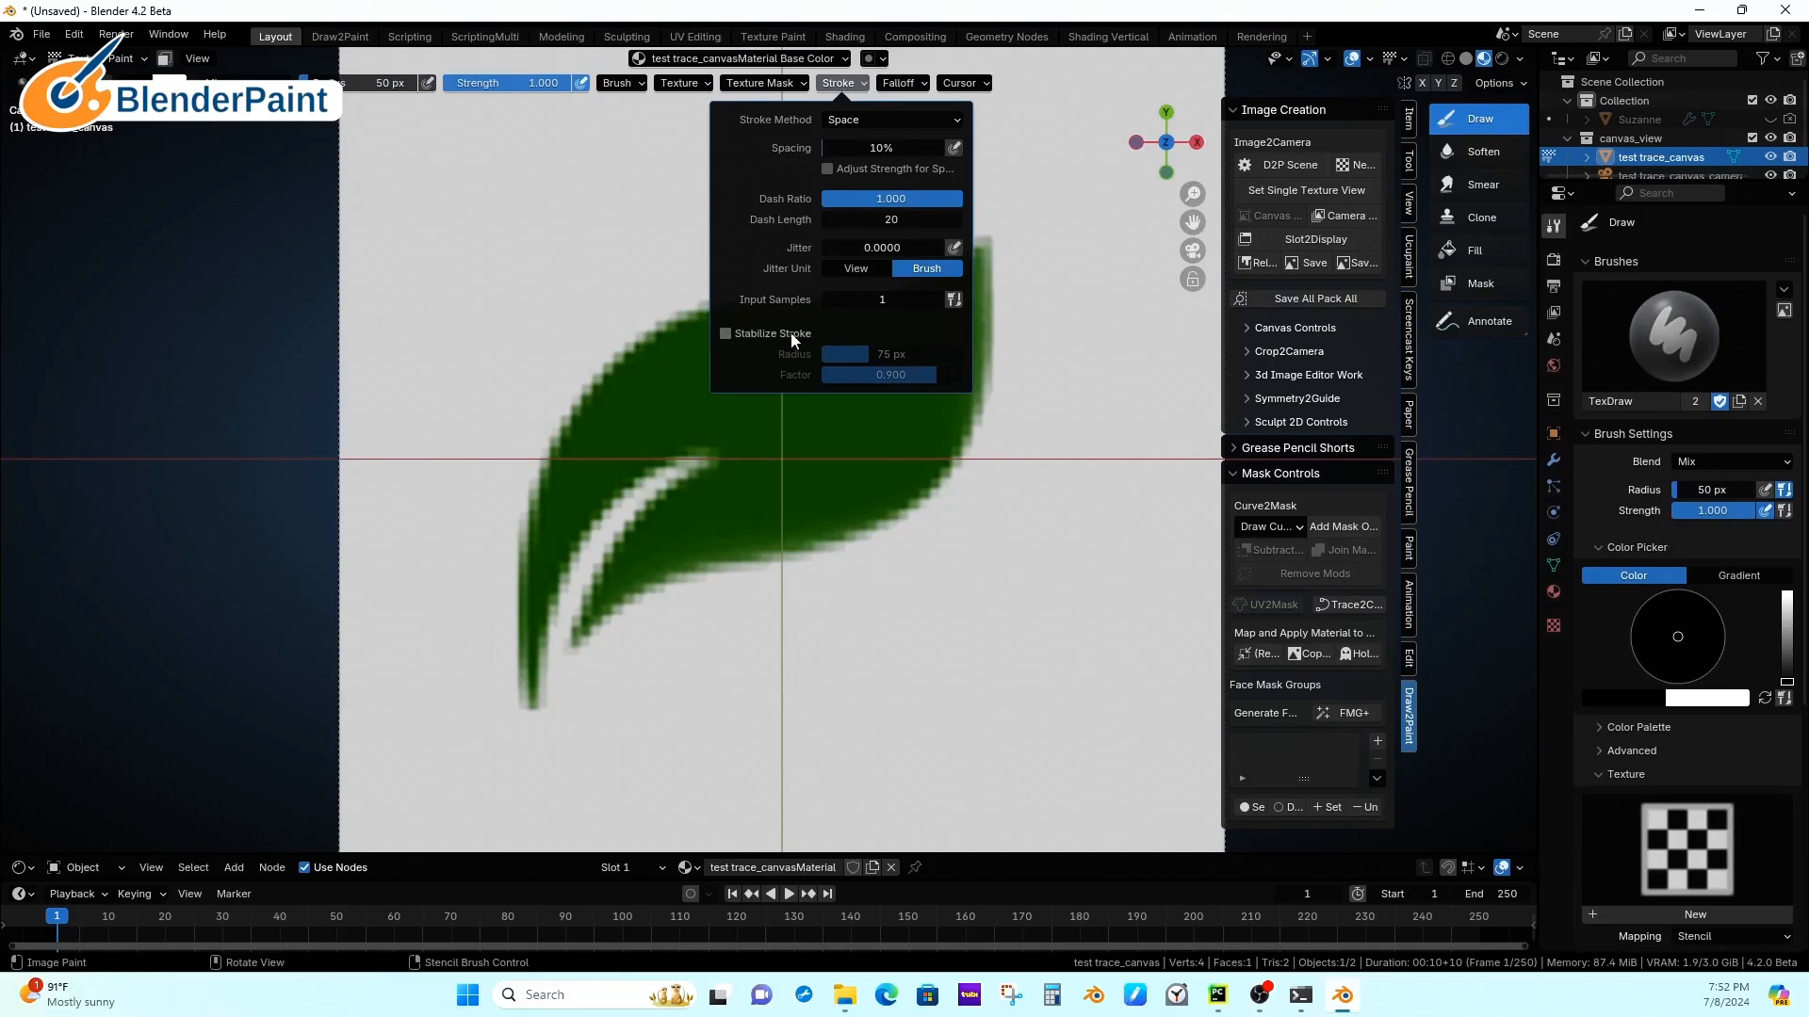
left_click(745, 335)
left_click(900, 83)
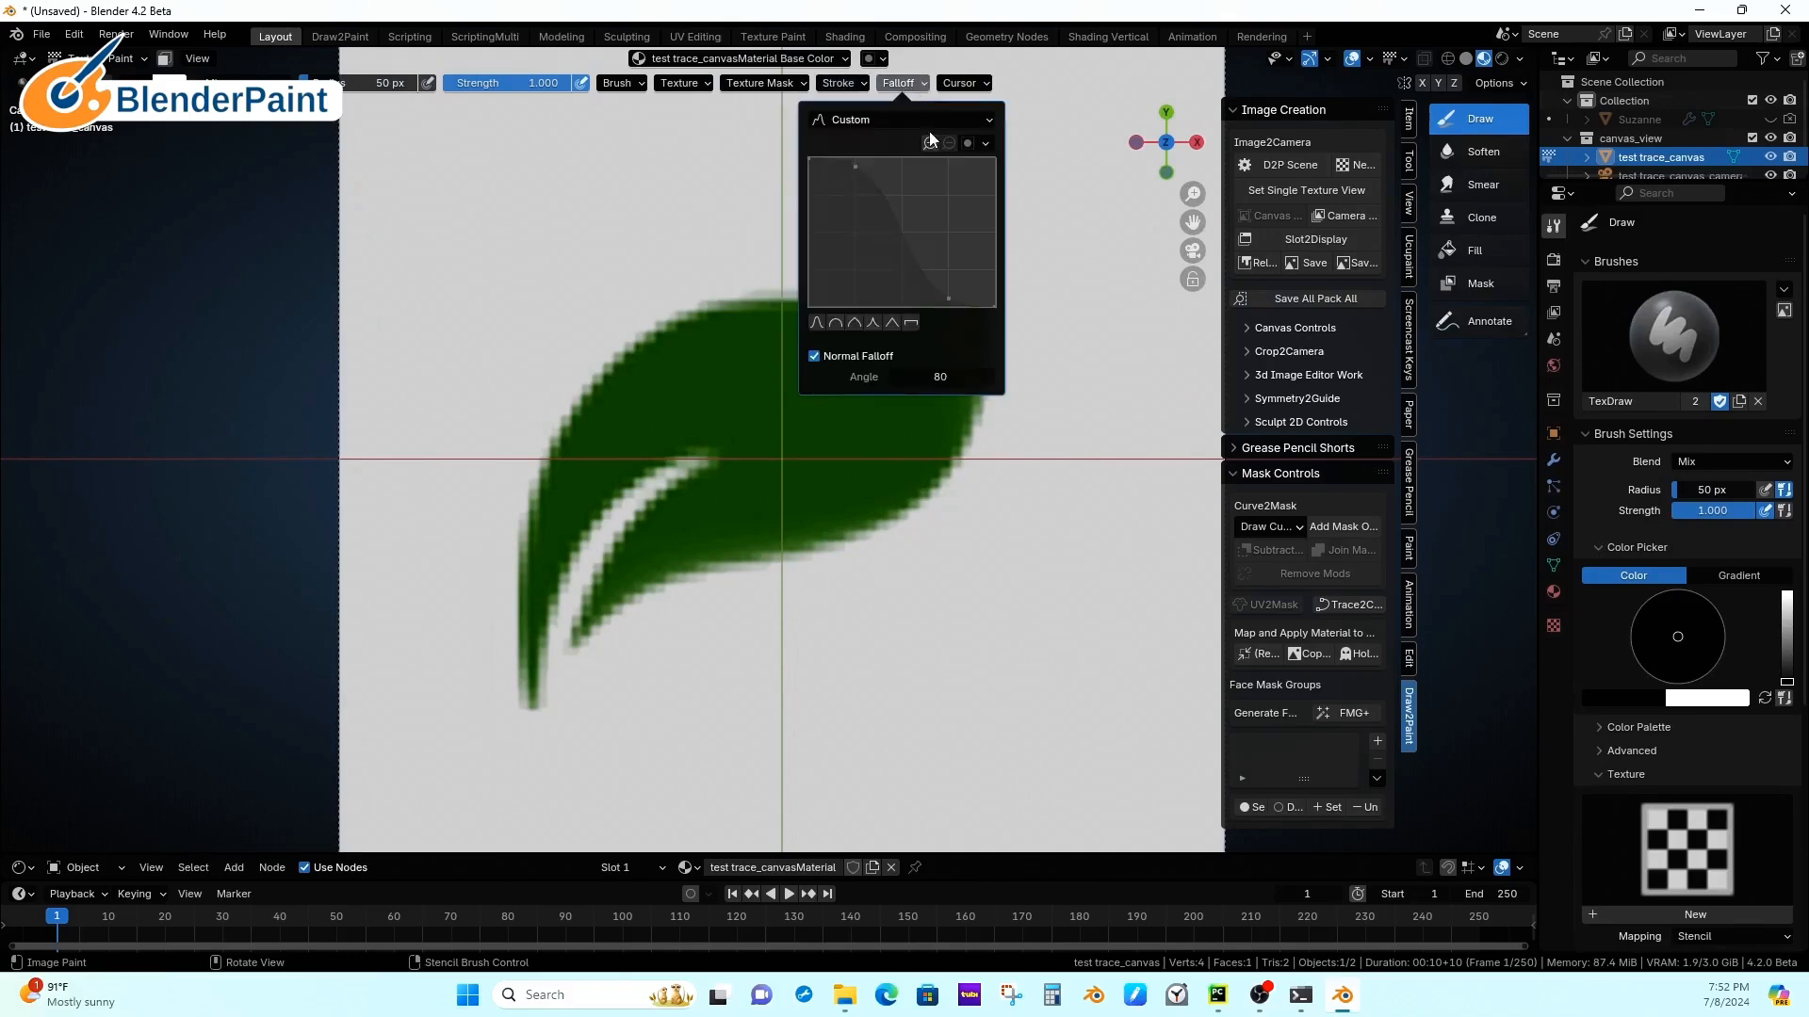
left_click(836, 324)
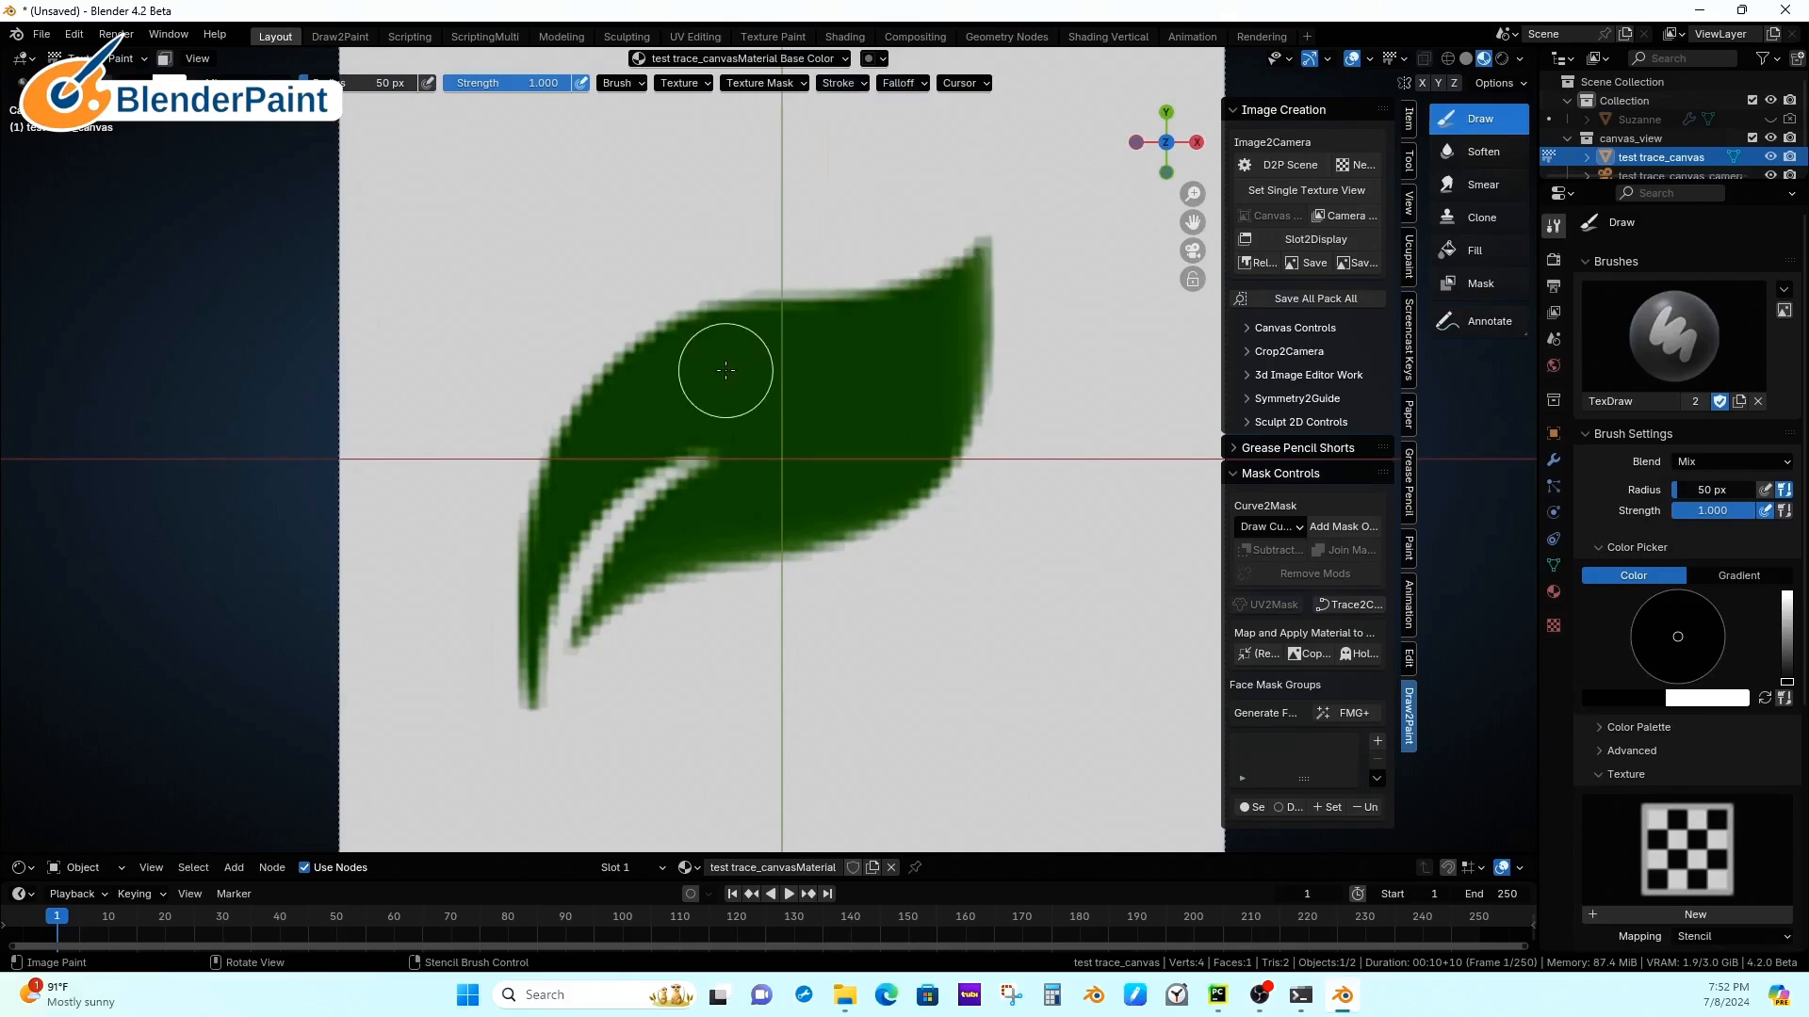
Step: Set the brush radius to 10 px and trace the leaf's upper edge in black from the stem end to the tip
left_click(698, 366)
left_click_drag(519, 680, 517, 623)
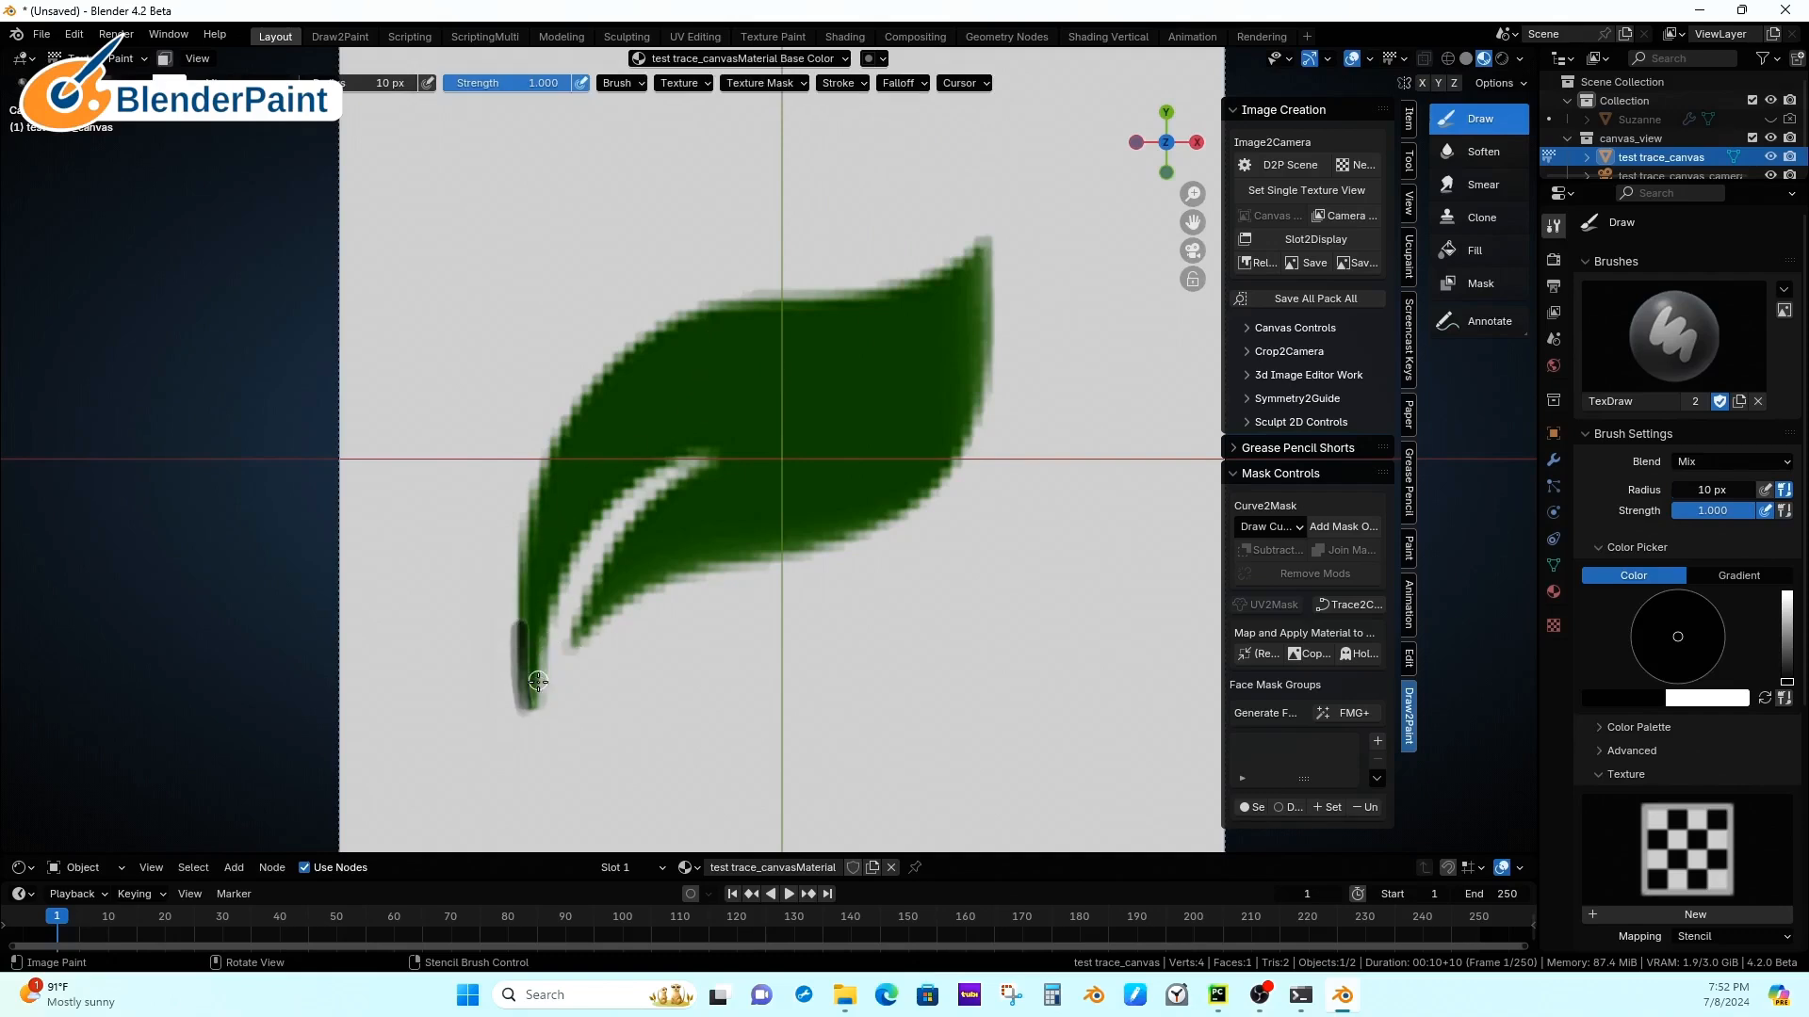
key("ctrl+z")
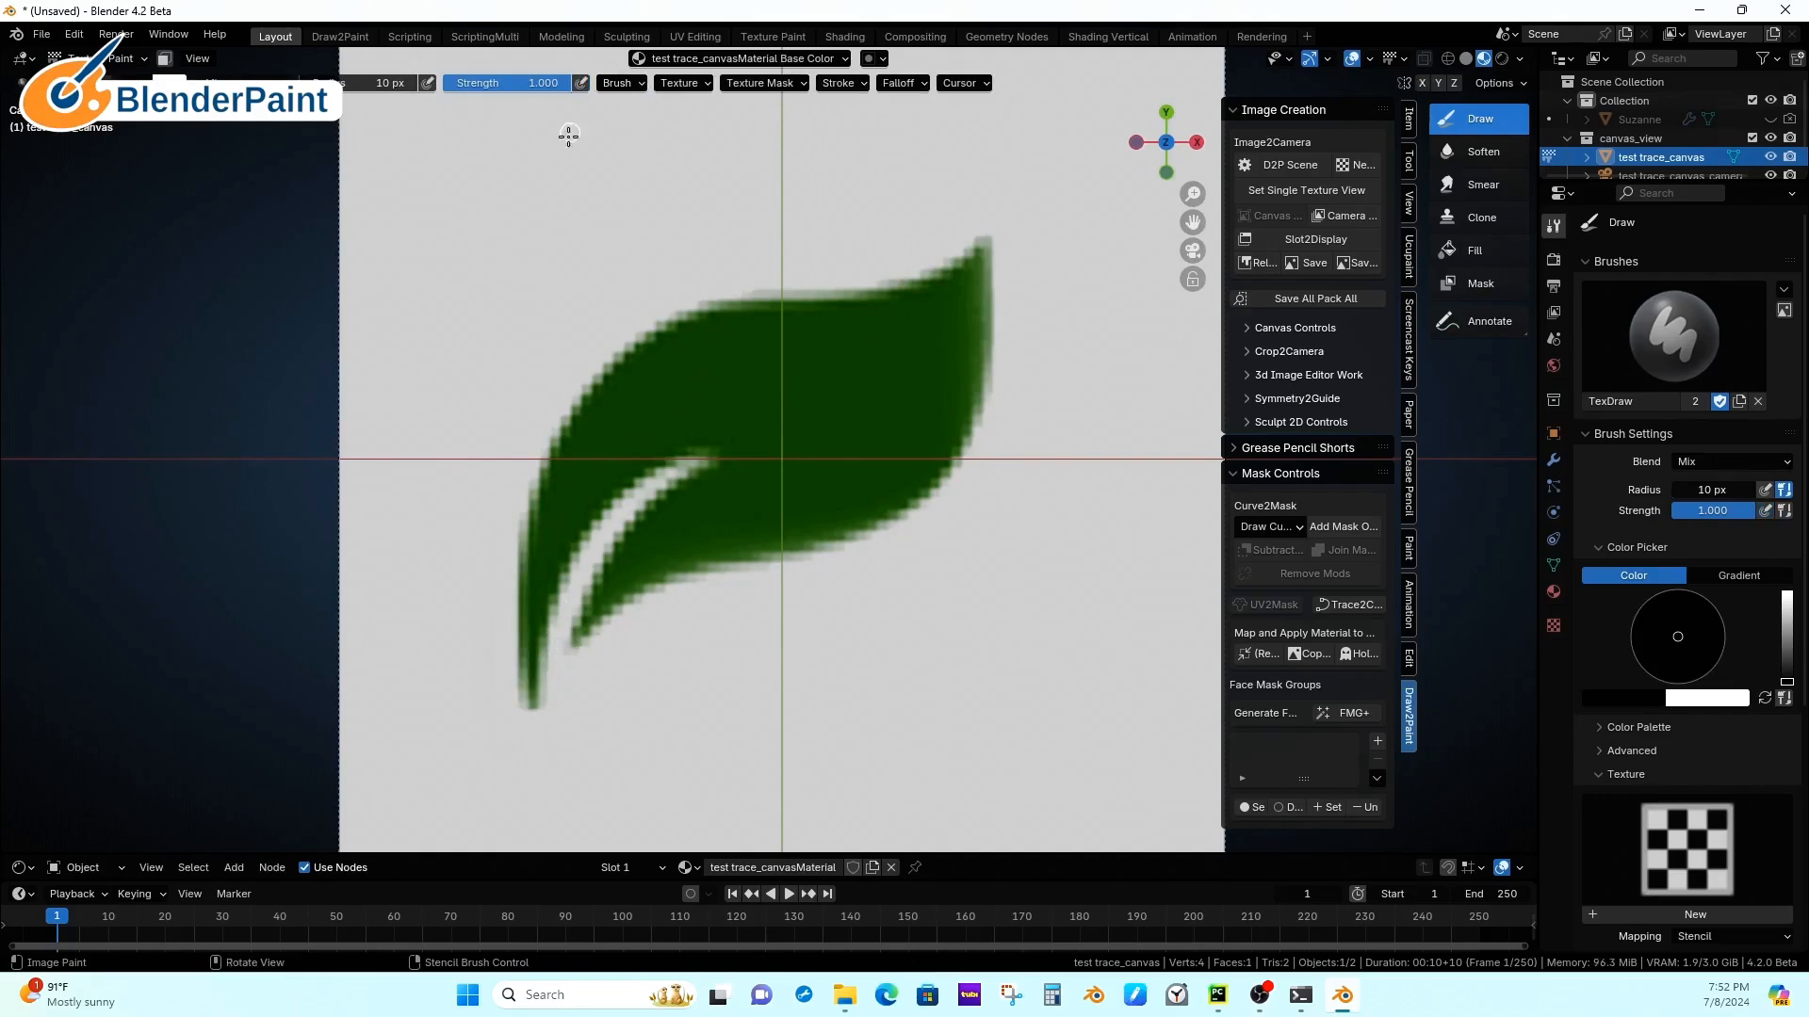
mouse_move(521, 680)
left_mouse_down()
mouse_move(529, 476)
mouse_move(582, 382)
mouse_move(690, 304)
mouse_move(938, 273)
mouse_move(1035, 196)
left_mouse_up()
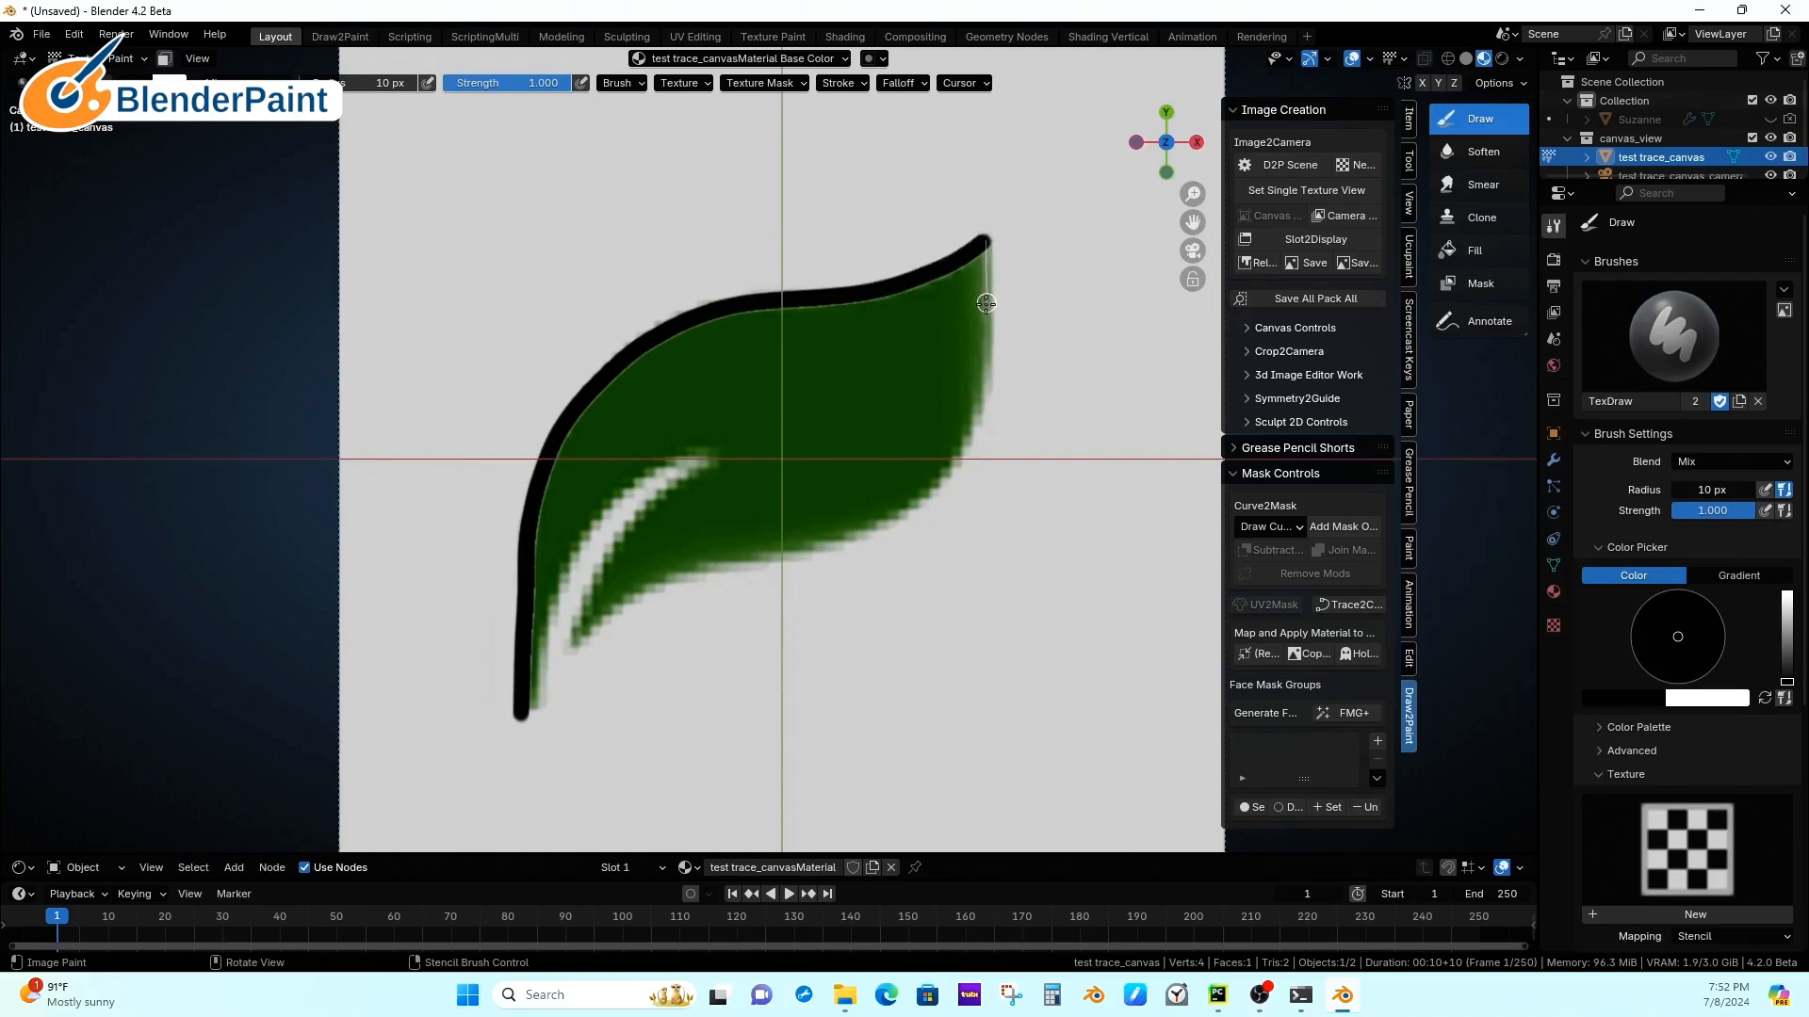
Step: Trace the leaf's right and lower edges and both sides of its inner slit in black
mouse_move(987, 302)
left_mouse_down()
mouse_move(954, 490)
mouse_move(839, 550)
mouse_move(638, 583)
mouse_move(567, 636)
mouse_move(538, 699)
mouse_move(542, 619)
mouse_move(551, 648)
left_mouse_up()
key("ctrl+z")
mouse_move(535, 724)
left_mouse_down()
mouse_move(554, 584)
mouse_move(628, 476)
mouse_move(693, 451)
mouse_move(793, 474)
left_mouse_up()
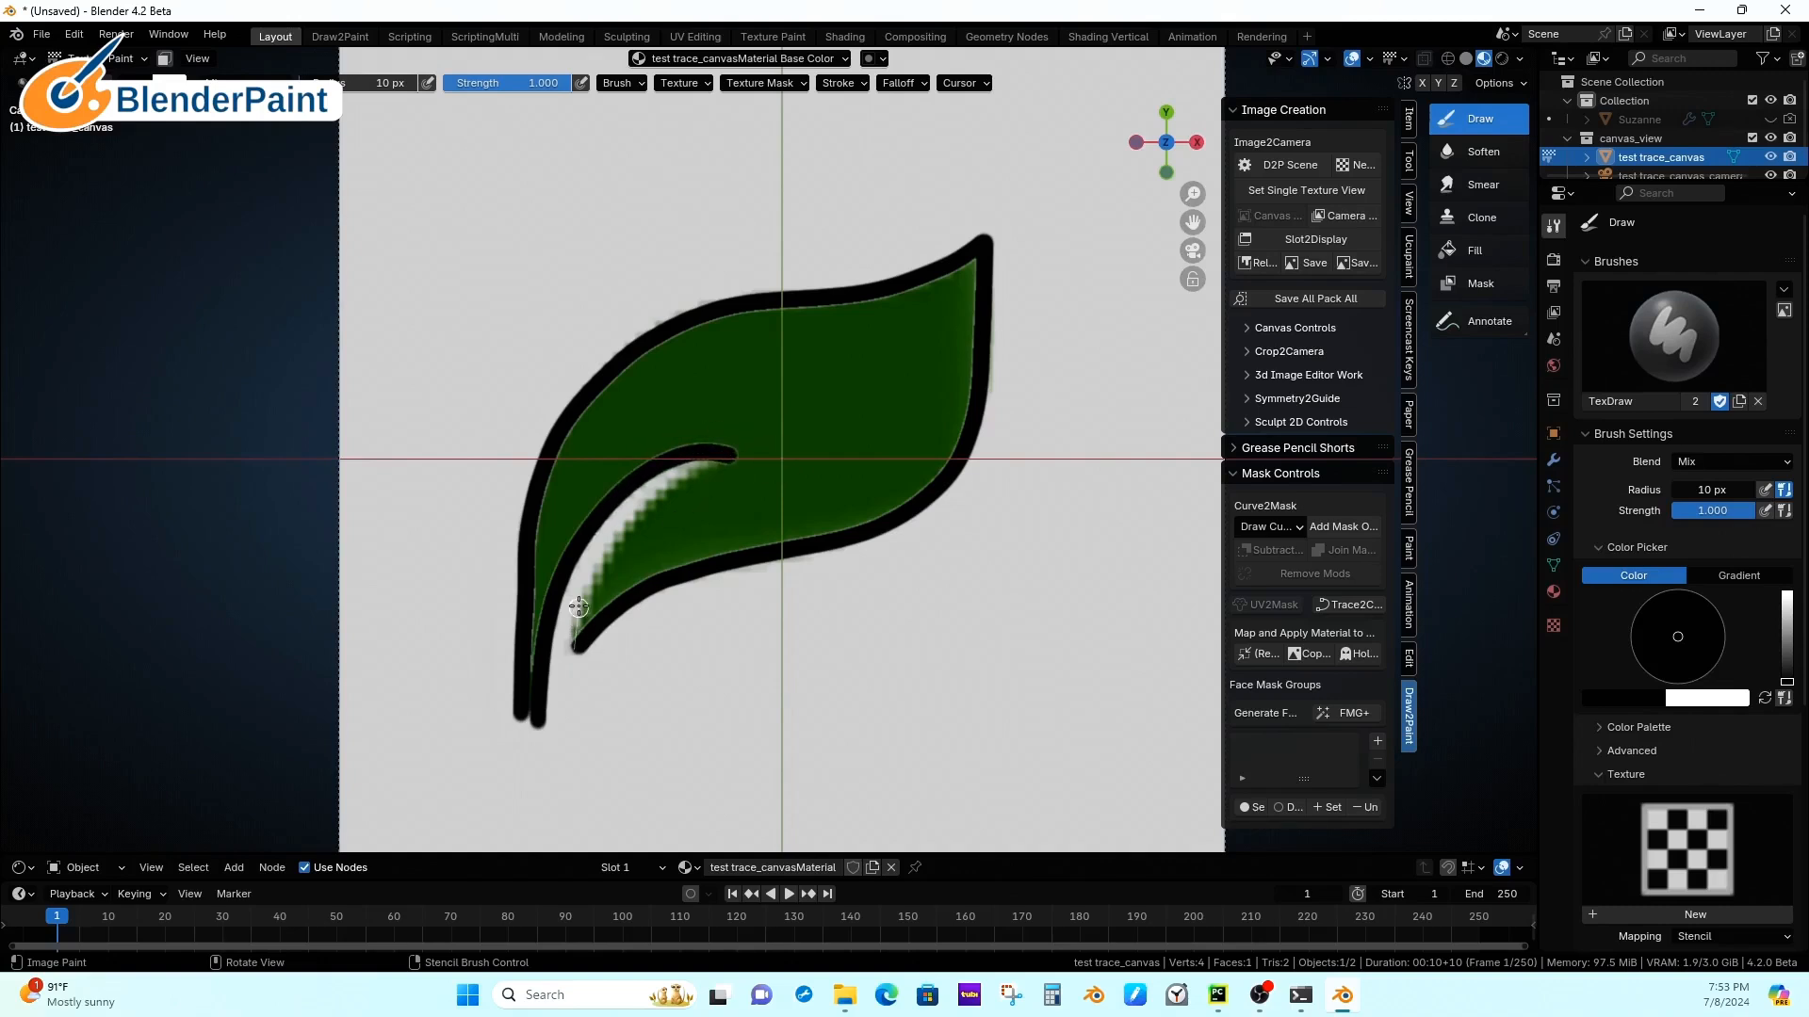
mouse_move(579, 605)
left_mouse_down()
mouse_move(680, 475)
mouse_move(778, 439)
left_mouse_up()
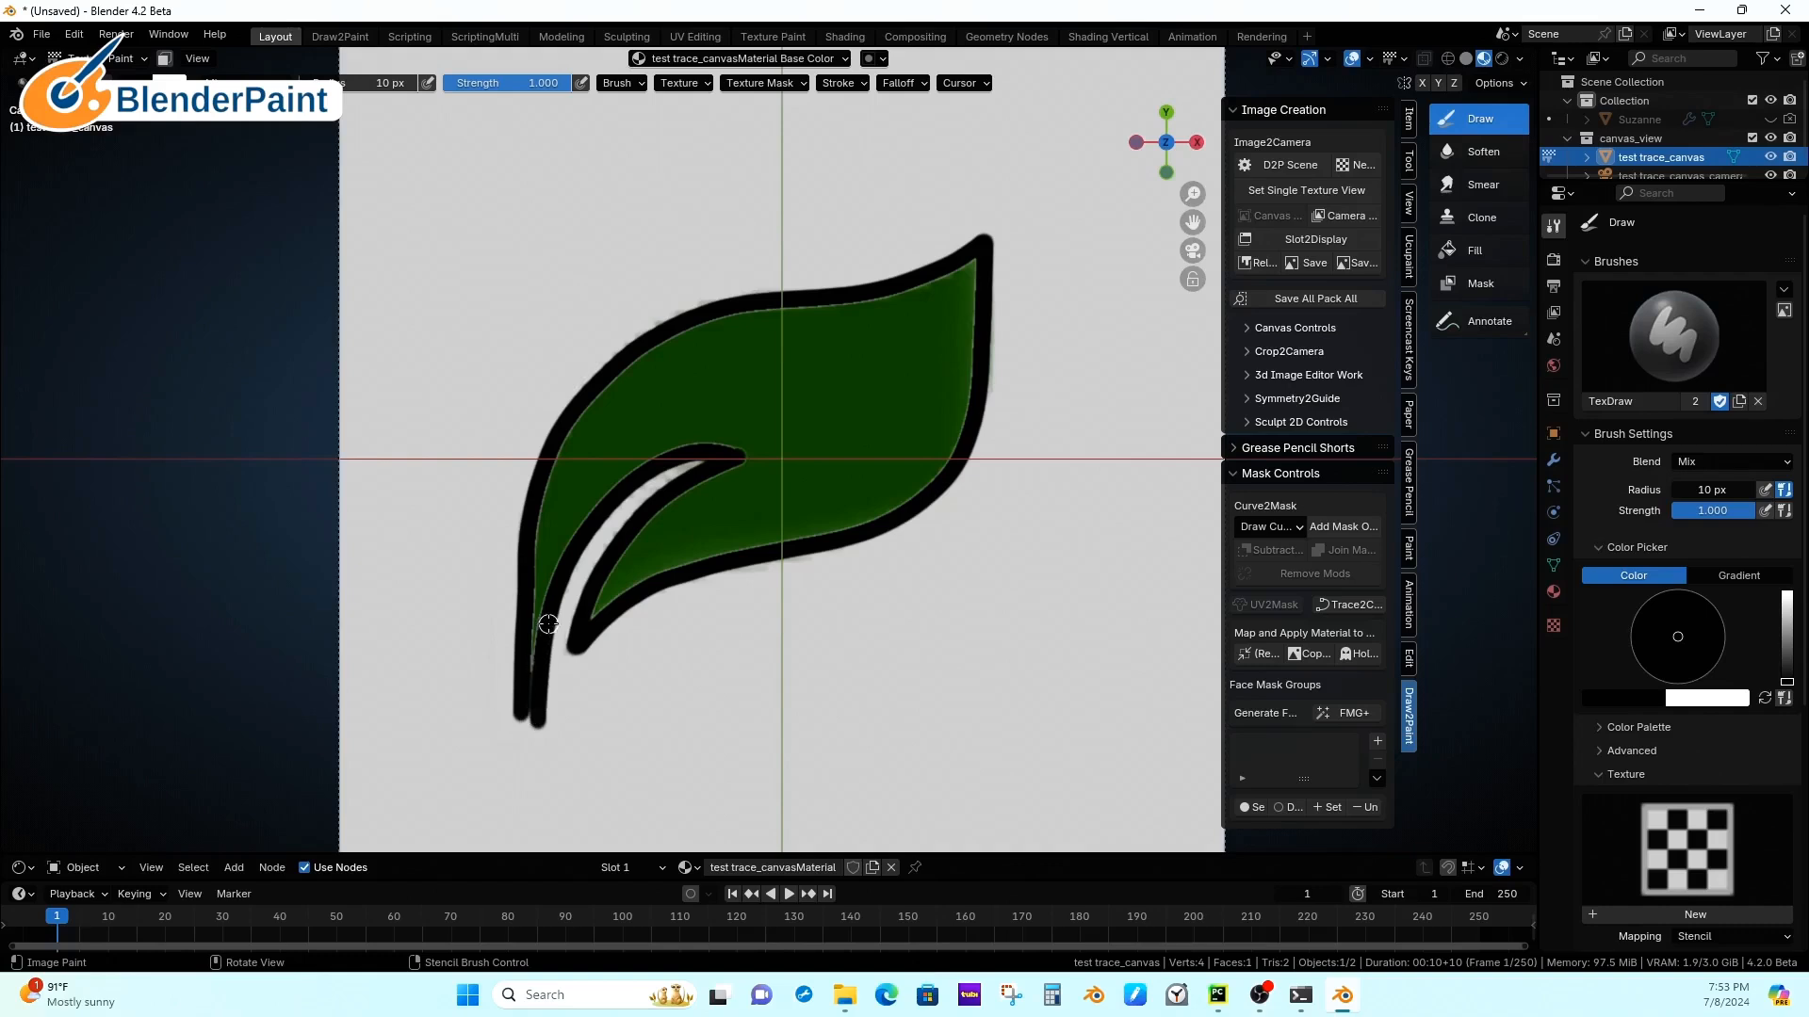
Step: Swap to white and trim the black outline along the slit side of the stem to a point
key("x")
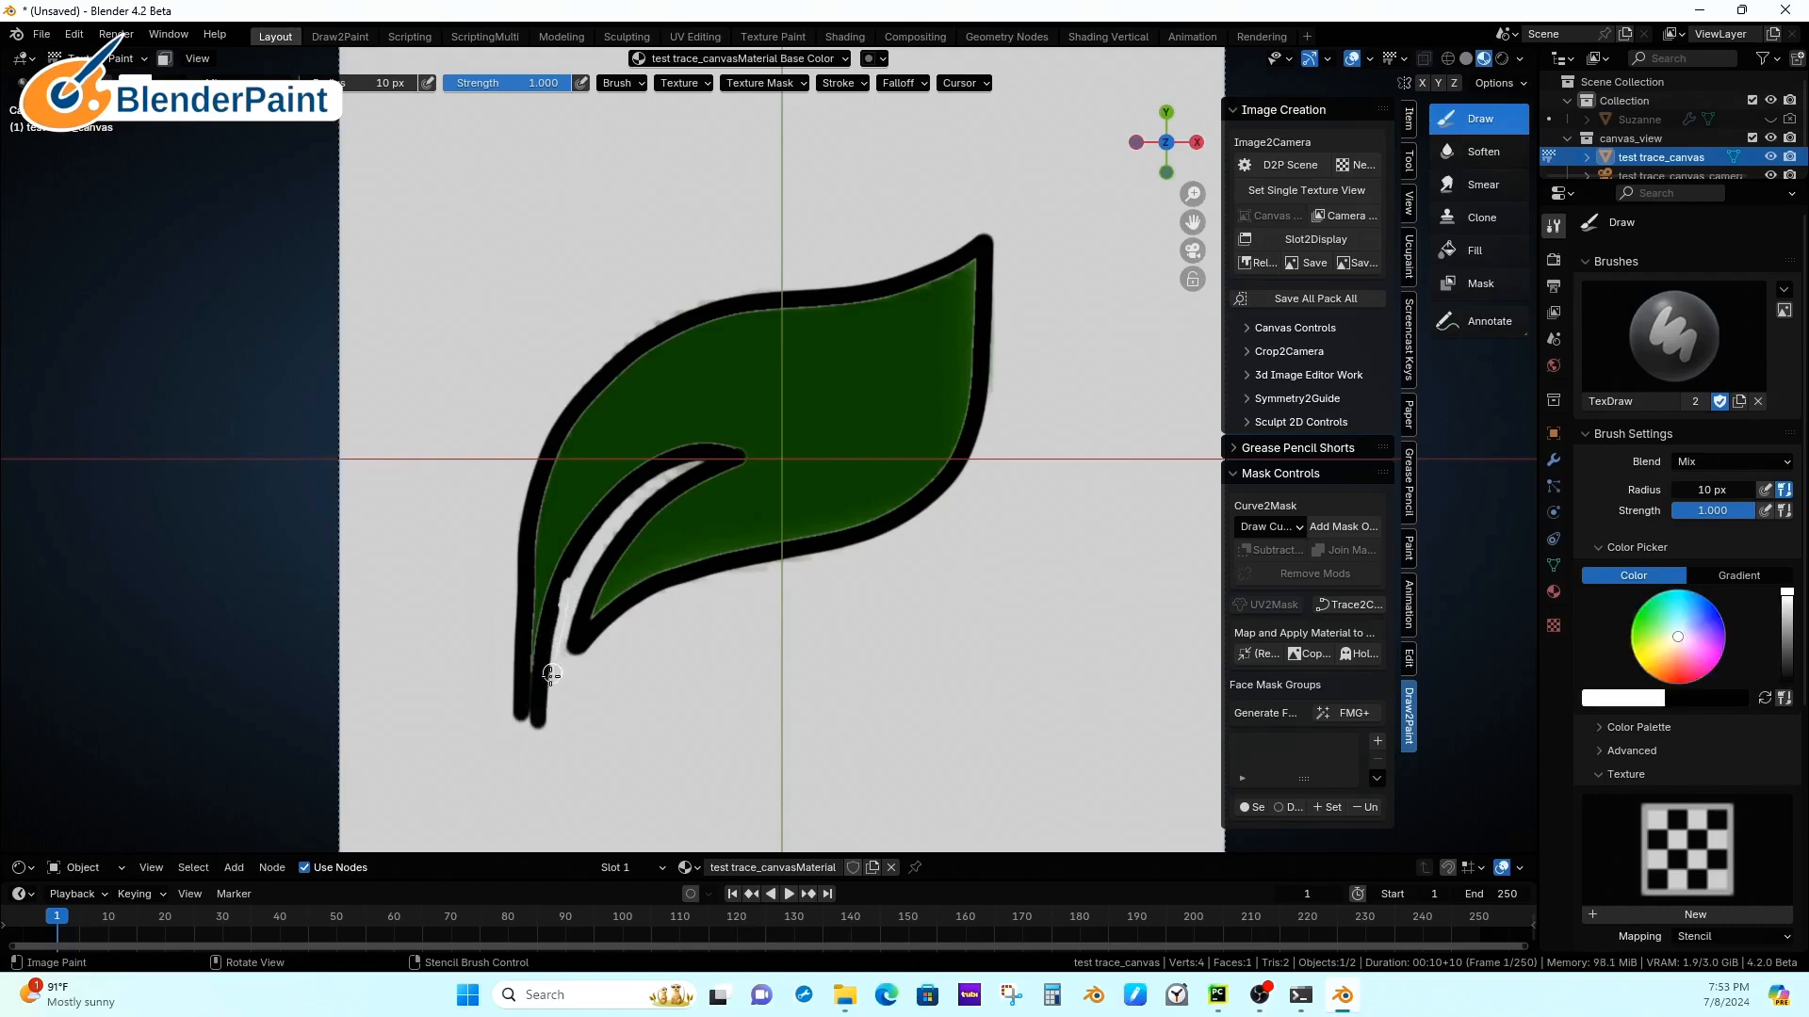
mouse_move(551, 675)
left_mouse_down()
mouse_move(530, 710)
mouse_move(533, 804)
left_mouse_up()
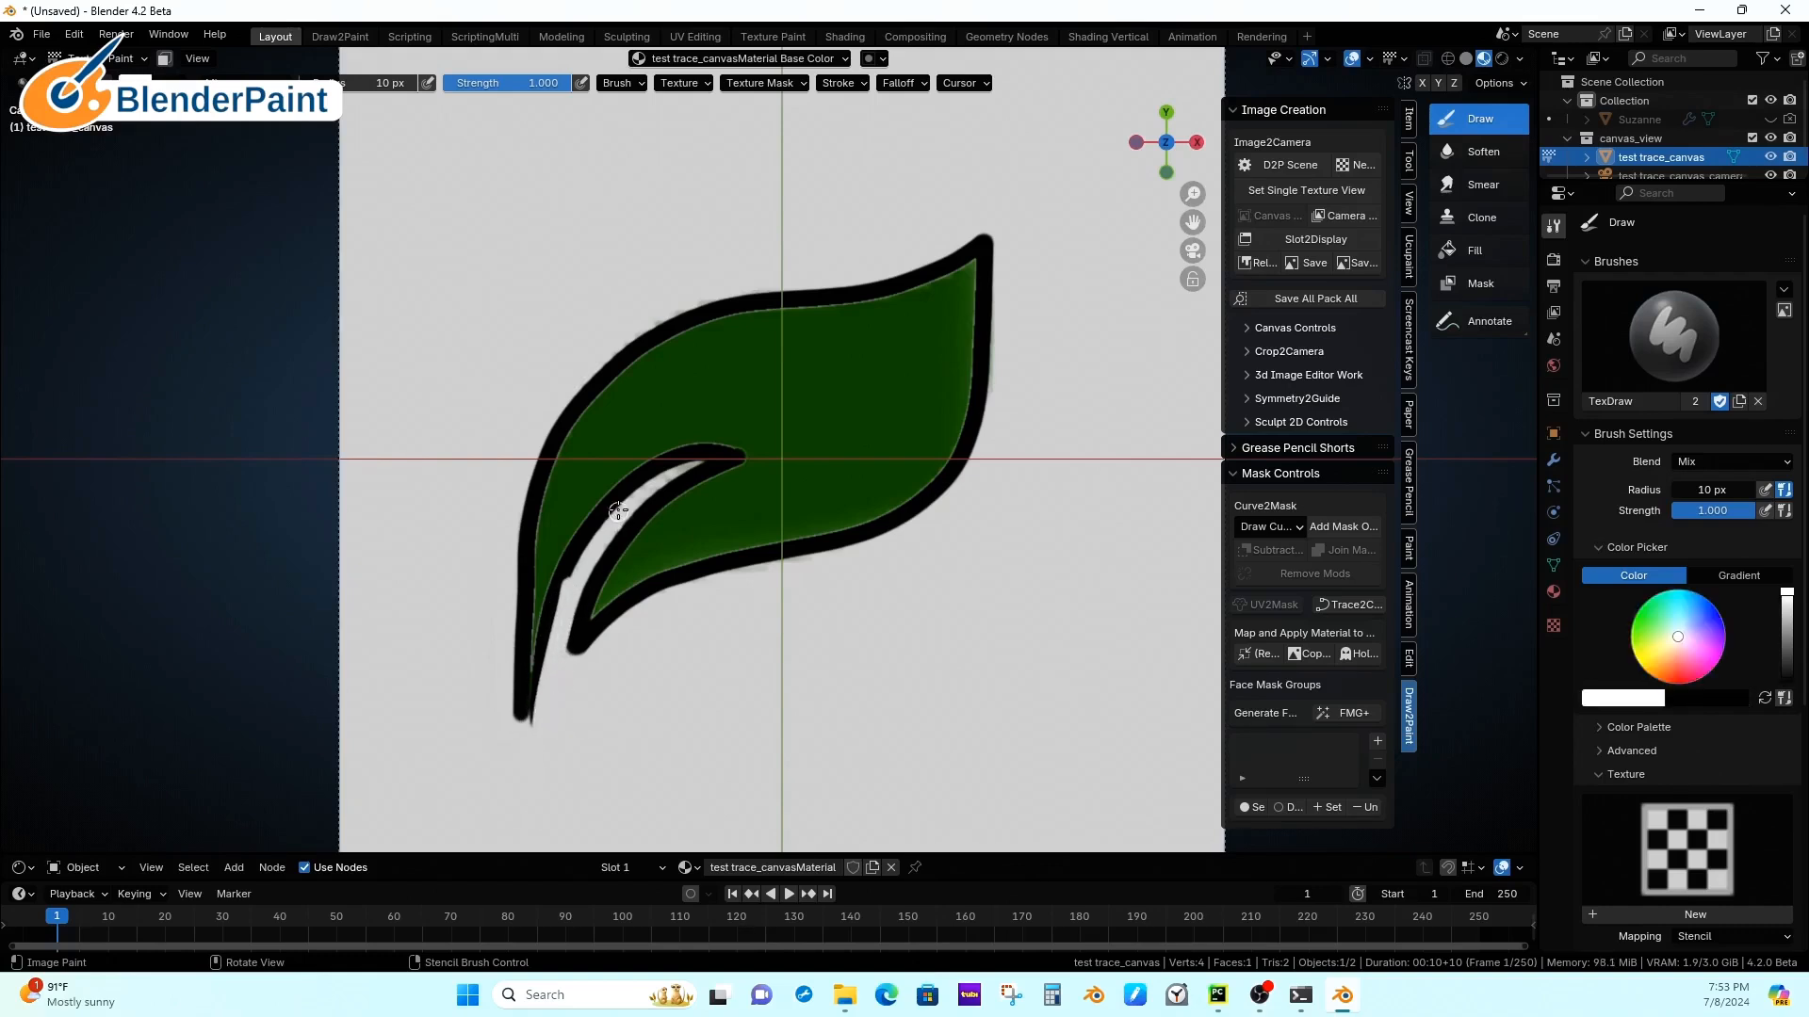
mouse_move(612, 516)
left_mouse_down()
mouse_move(521, 694)
mouse_move(517, 759)
left_mouse_up()
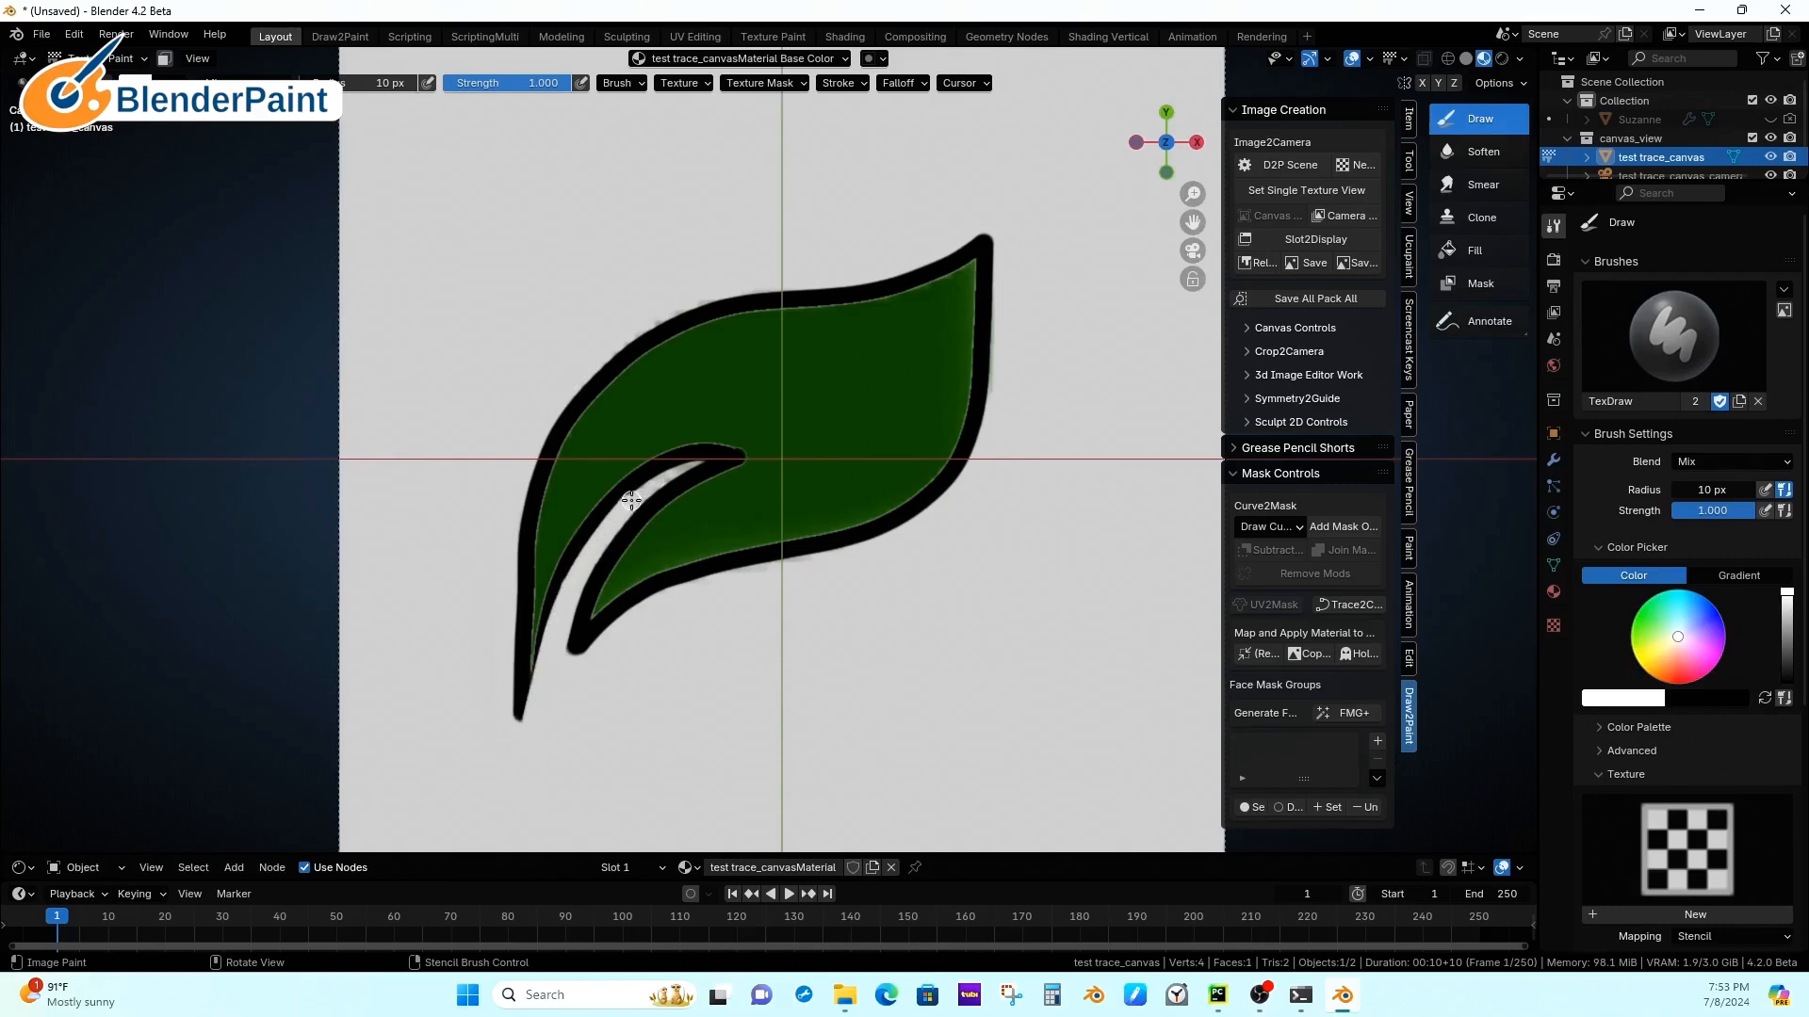
Step: Fill between the outlines near the stem with black, and trim the stem's outer edge with white
key("x")
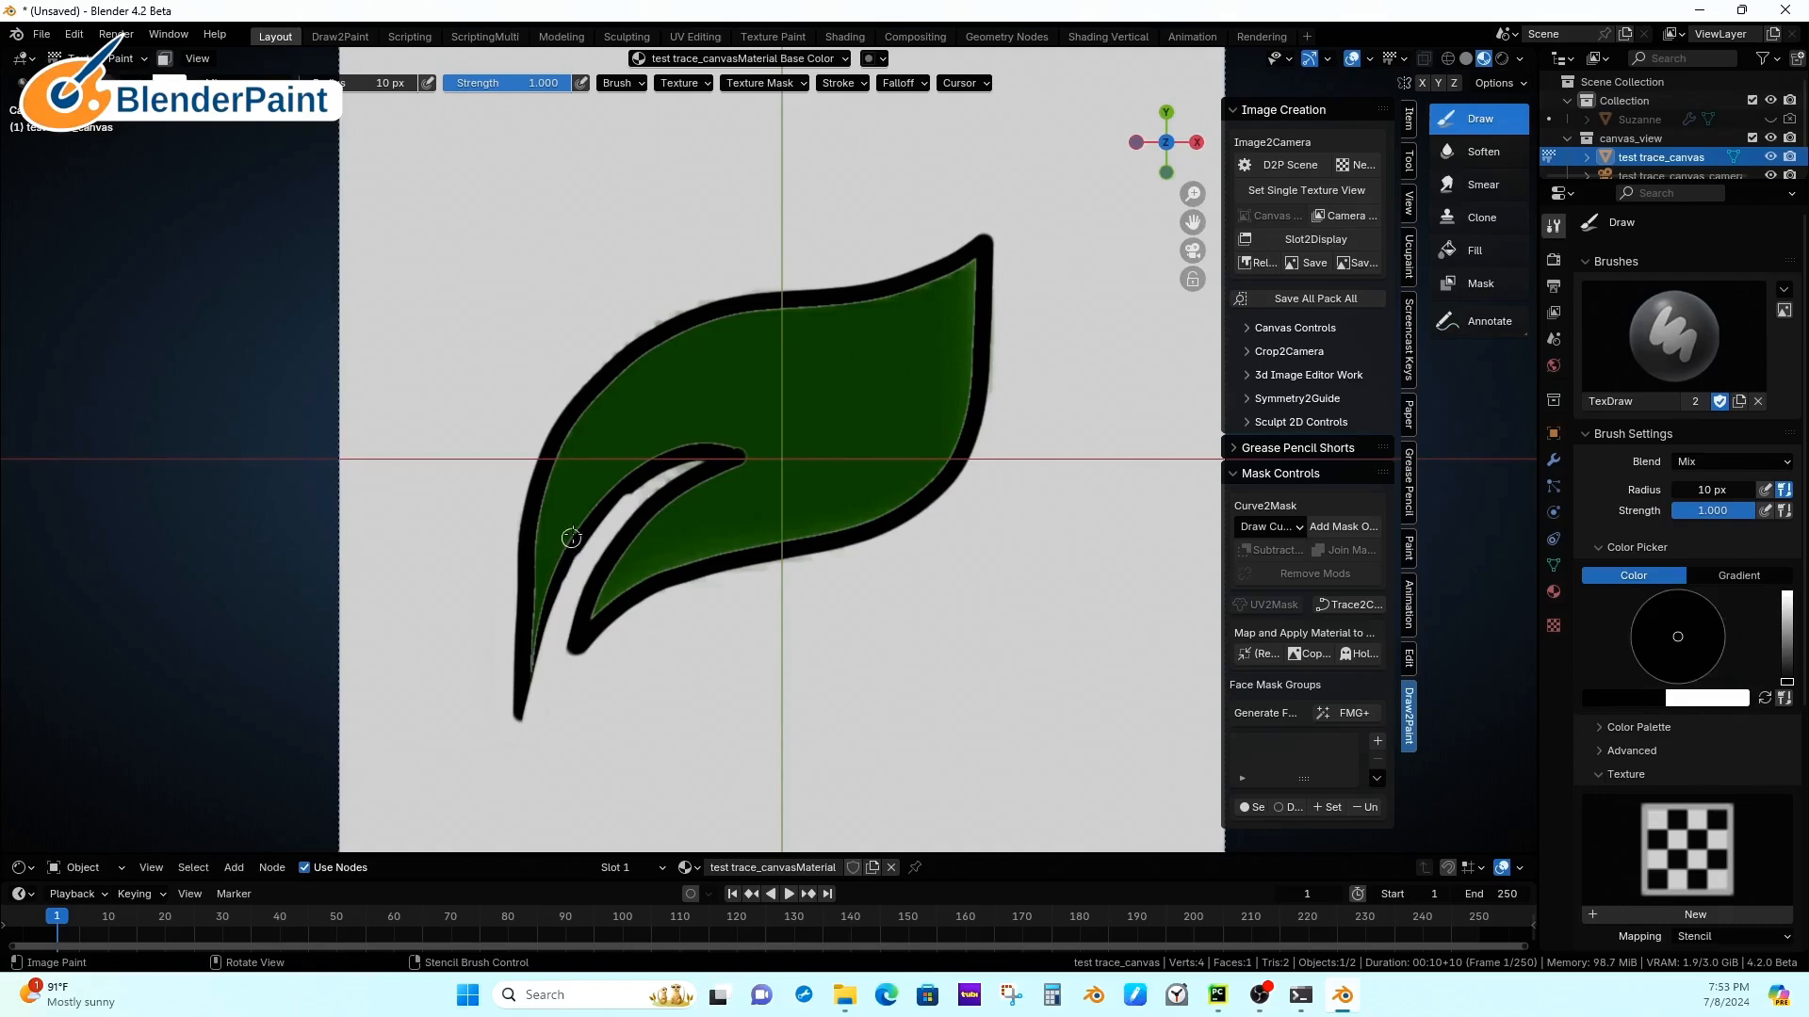
mouse_move(669, 444)
left_mouse_down()
mouse_move(566, 525)
mouse_move(525, 606)
mouse_move(541, 601)
mouse_move(530, 658)
left_mouse_up()
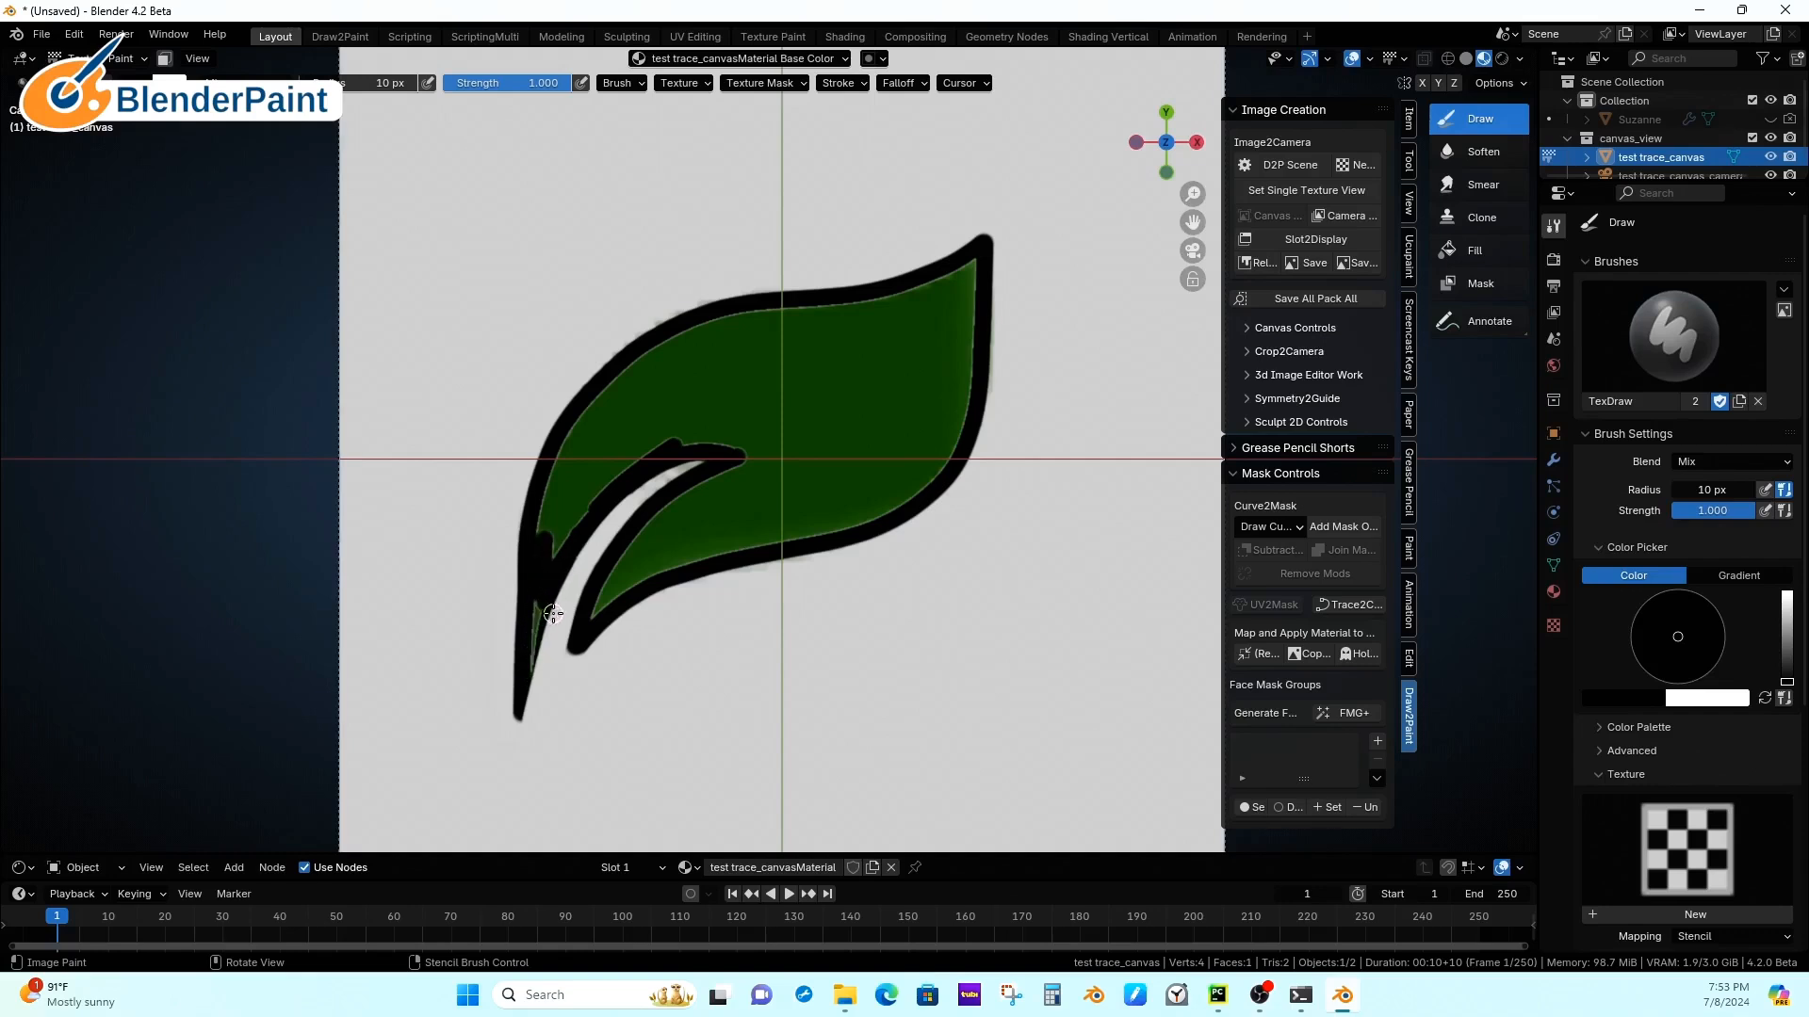
key("x")
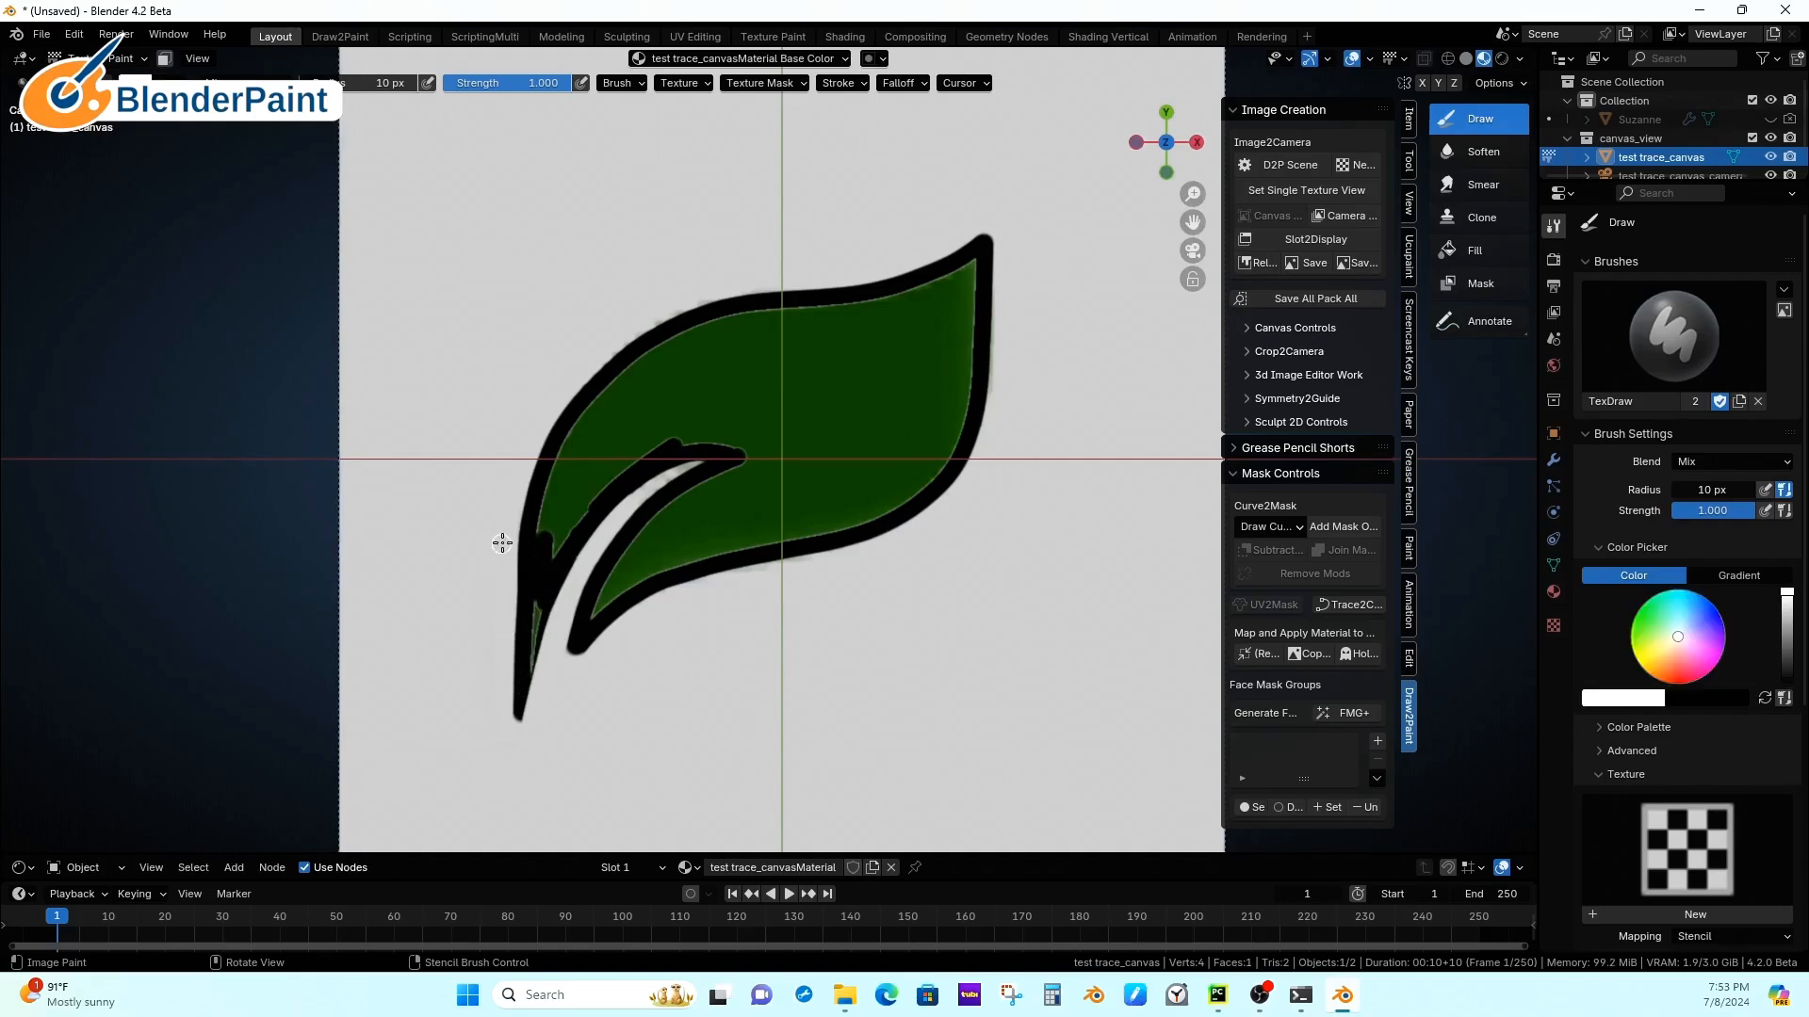
left_click_drag(509, 576, 518, 801)
Step: Swap back to black and paint the leaf's left half solid above the slit
key("x")
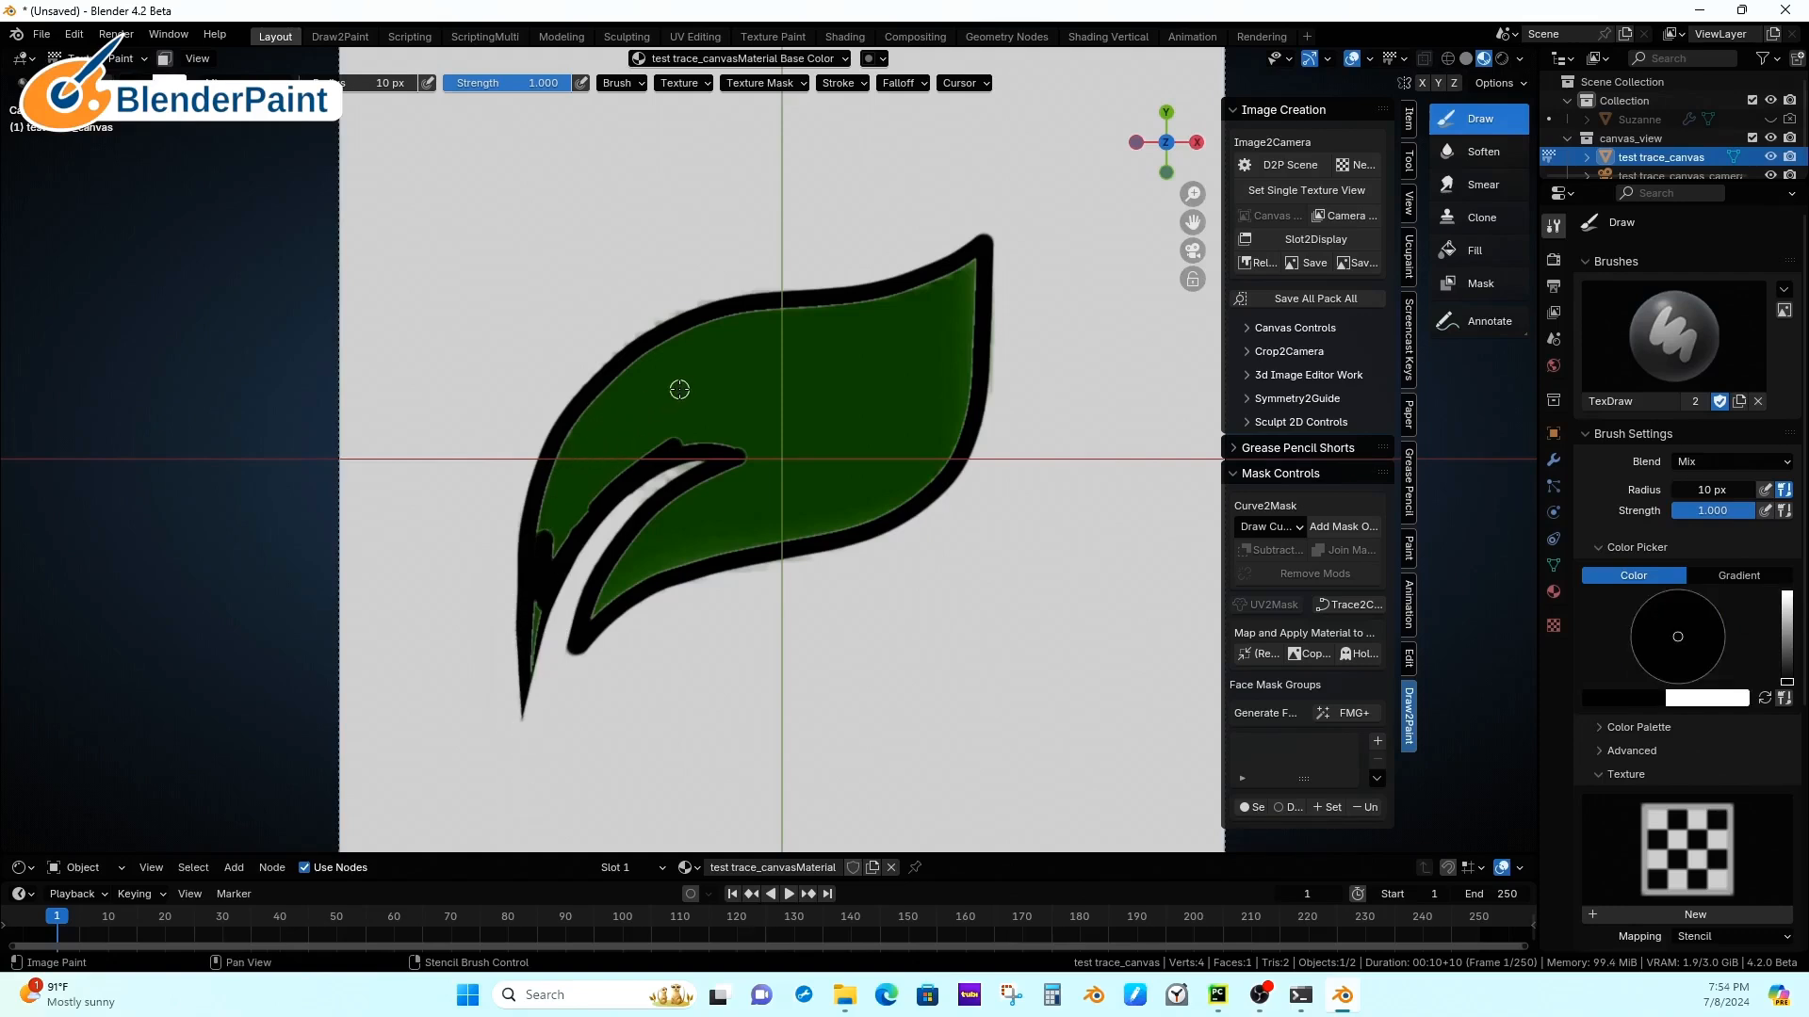
left_click_drag(735, 371, 653, 351)
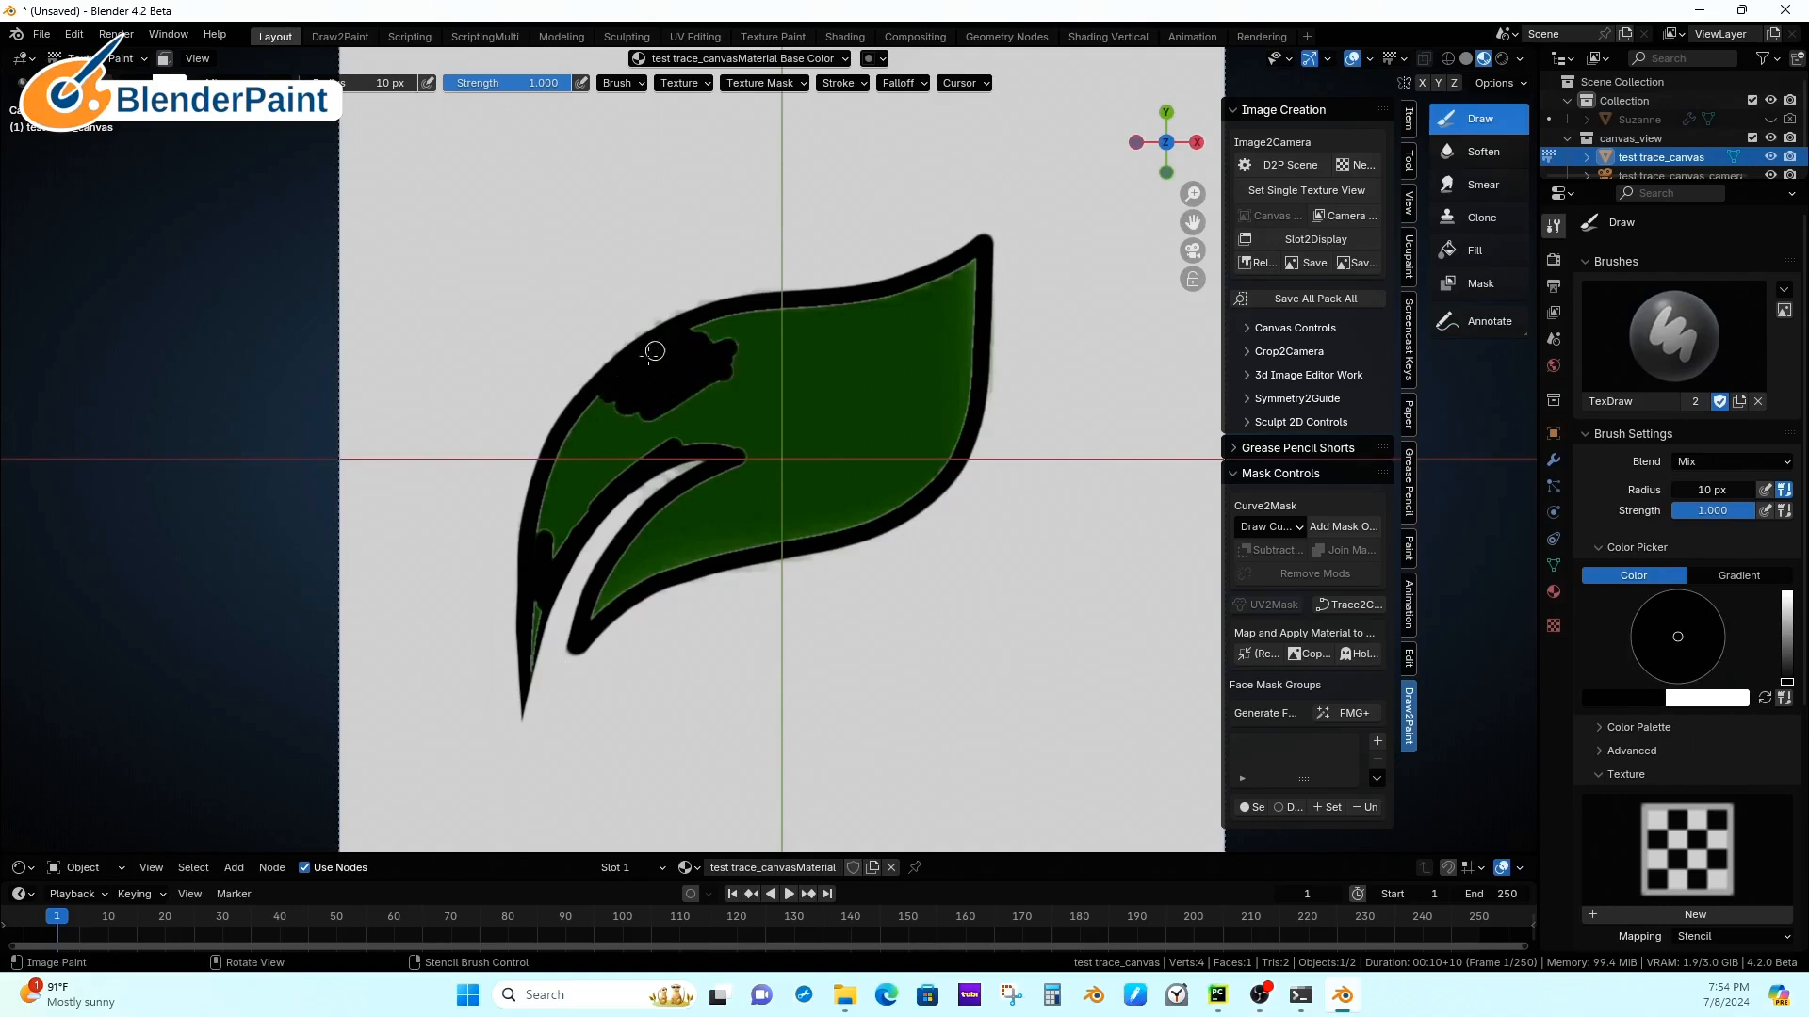
mouse_move(597, 512)
left_mouse_down()
mouse_move(553, 537)
mouse_move(646, 424)
mouse_move(542, 514)
left_mouse_up()
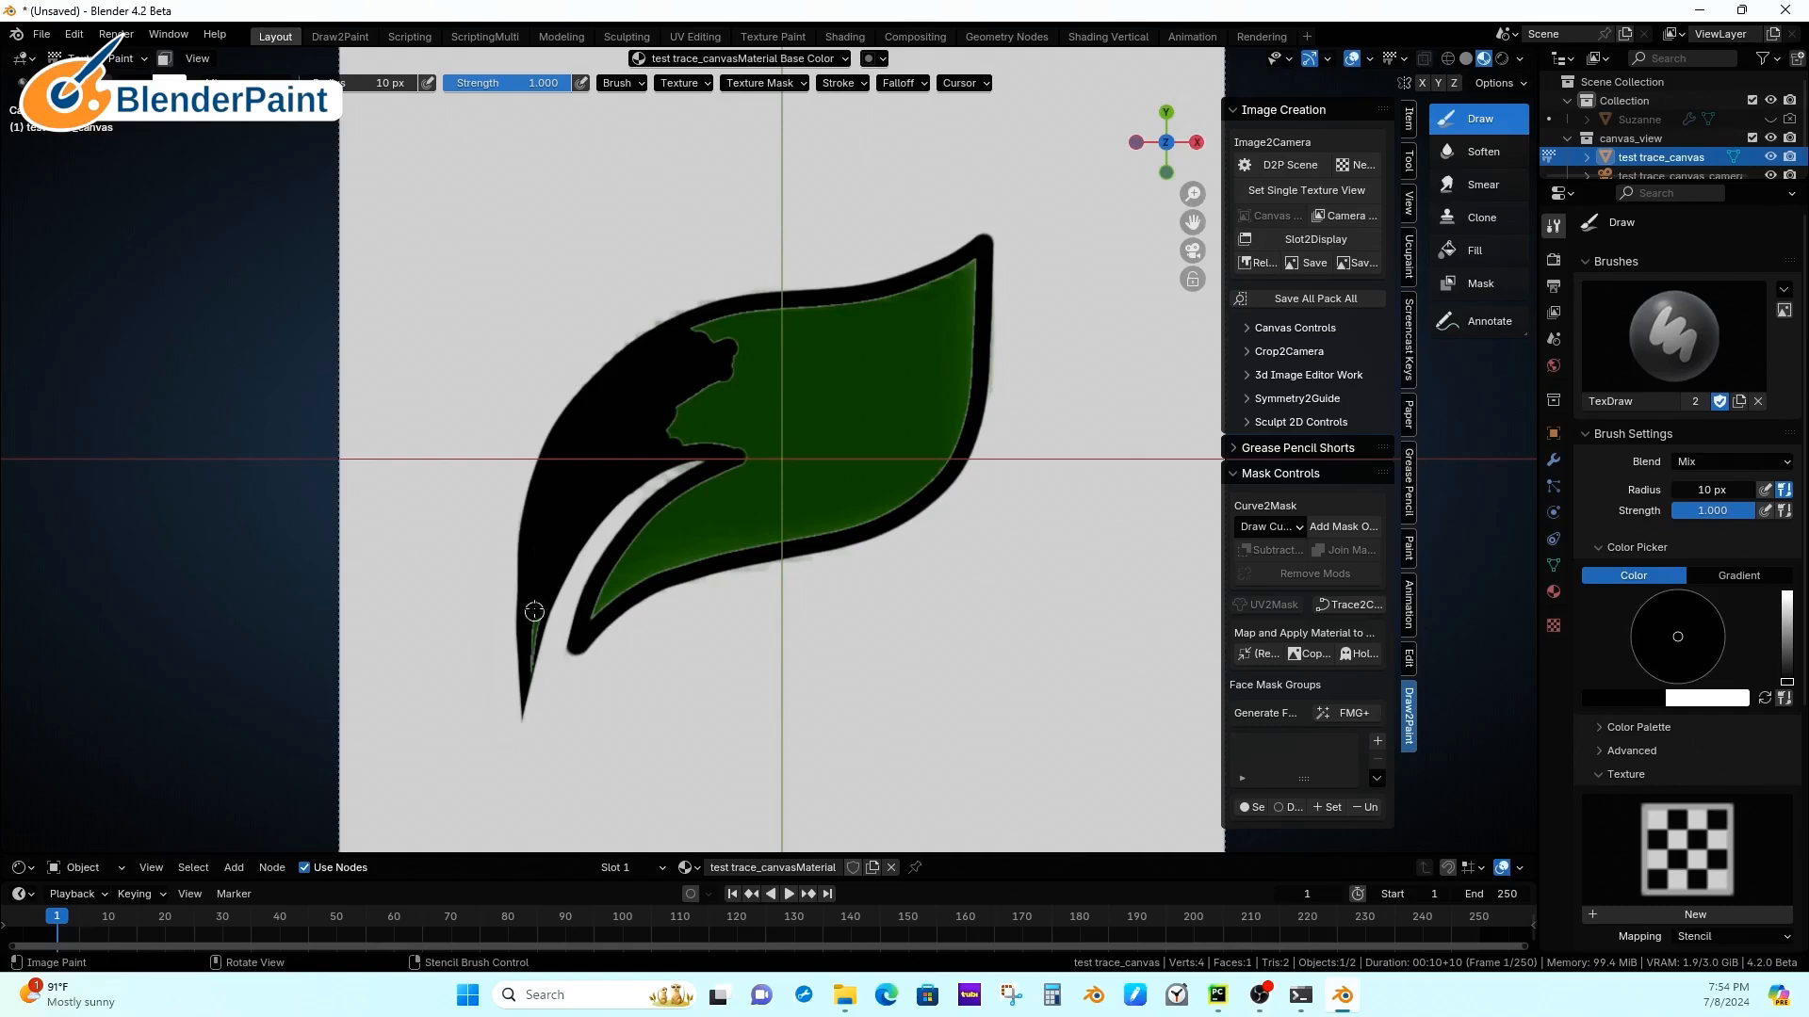
Step: Adjust the brush radius to 17 px and continue painting black into the leaf's middle and along its inner edges
key("bracketleft")
key("bracketleft")
key("bracketleft")
key("bracketleft")
mouse_move(666, 431)
left_mouse_down()
mouse_move(719, 388)
mouse_move(751, 440)
mouse_move(731, 472)
mouse_move(747, 453)
mouse_move(753, 353)
mouse_move(714, 323)
mouse_move(970, 270)
mouse_move(980, 312)
mouse_move(967, 276)
mouse_move(941, 412)
mouse_move(957, 408)
mouse_move(895, 485)
left_mouse_up()
key("f")
left_click(748, 406)
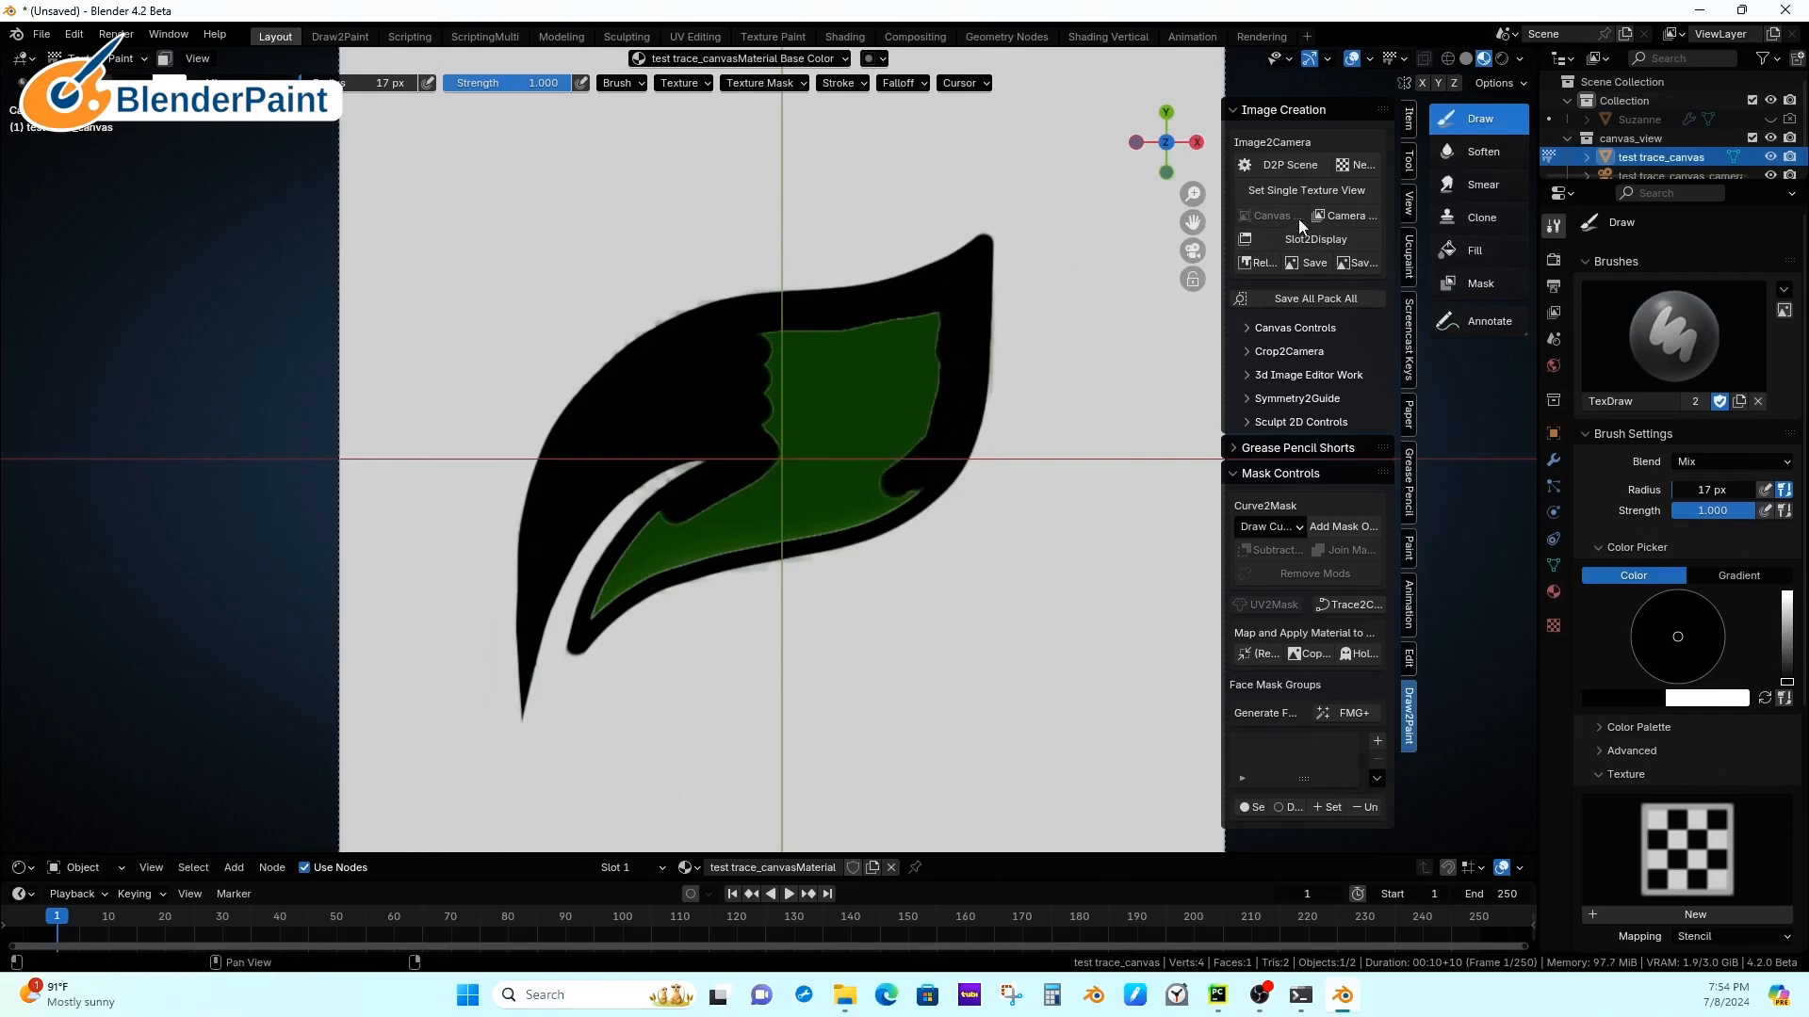
Step: Show the Base Color slot in a separate image window with Slot2Display, switch it to Paint mode, and reveal its tools and brush settings
left_click(1303, 237)
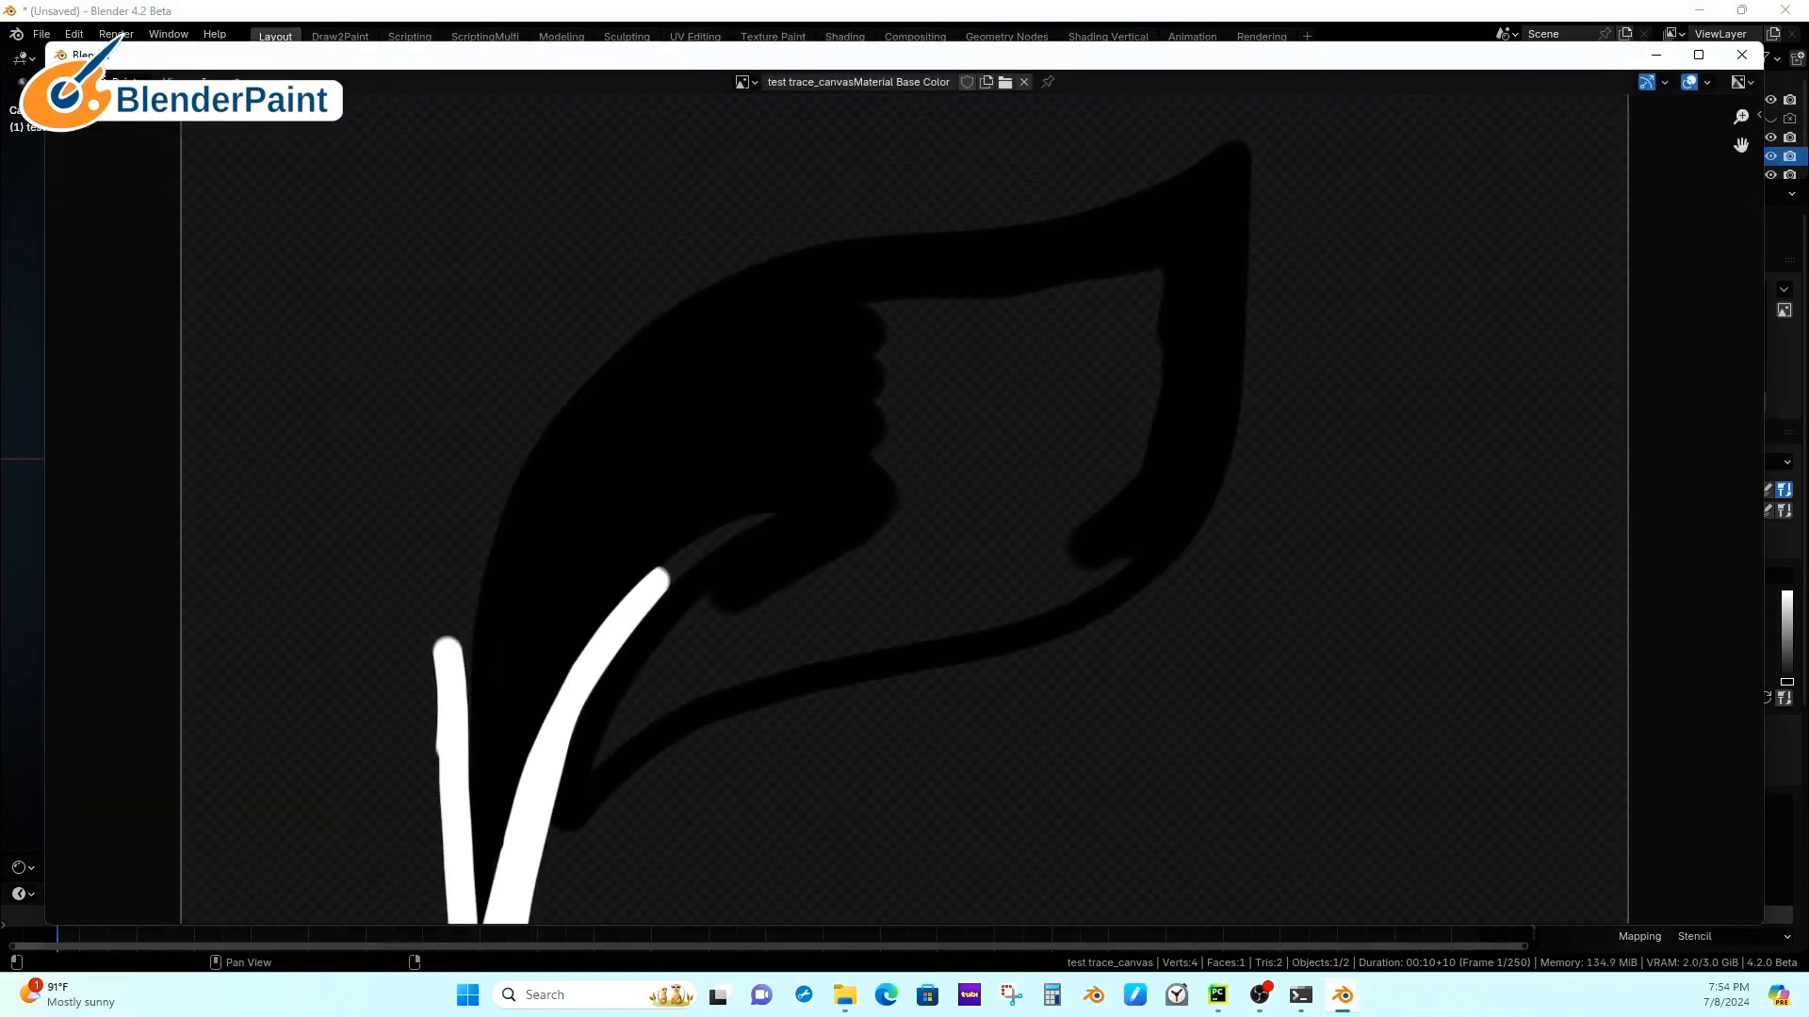
left_click(127, 81)
left_click(127, 150)
key("t")
key("n")
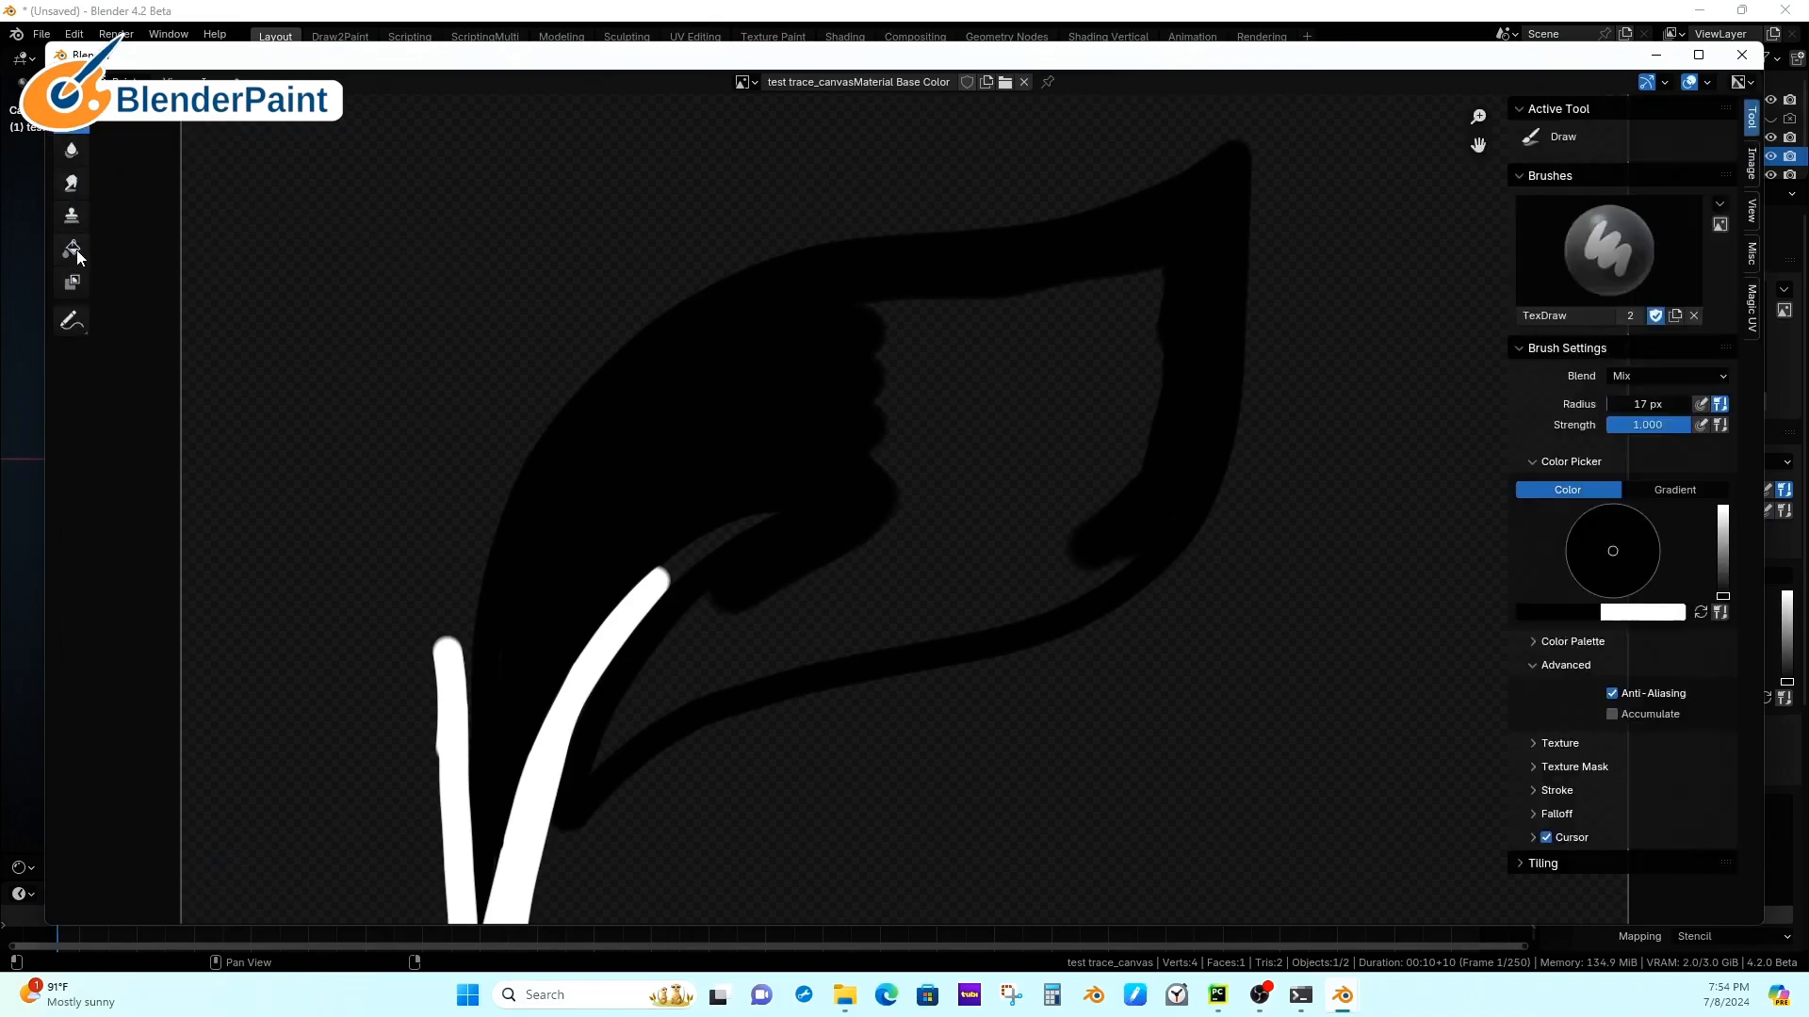
Step: Fill the leaf's remaining transparent interior with black using the Fill tool
left_click(74, 249)
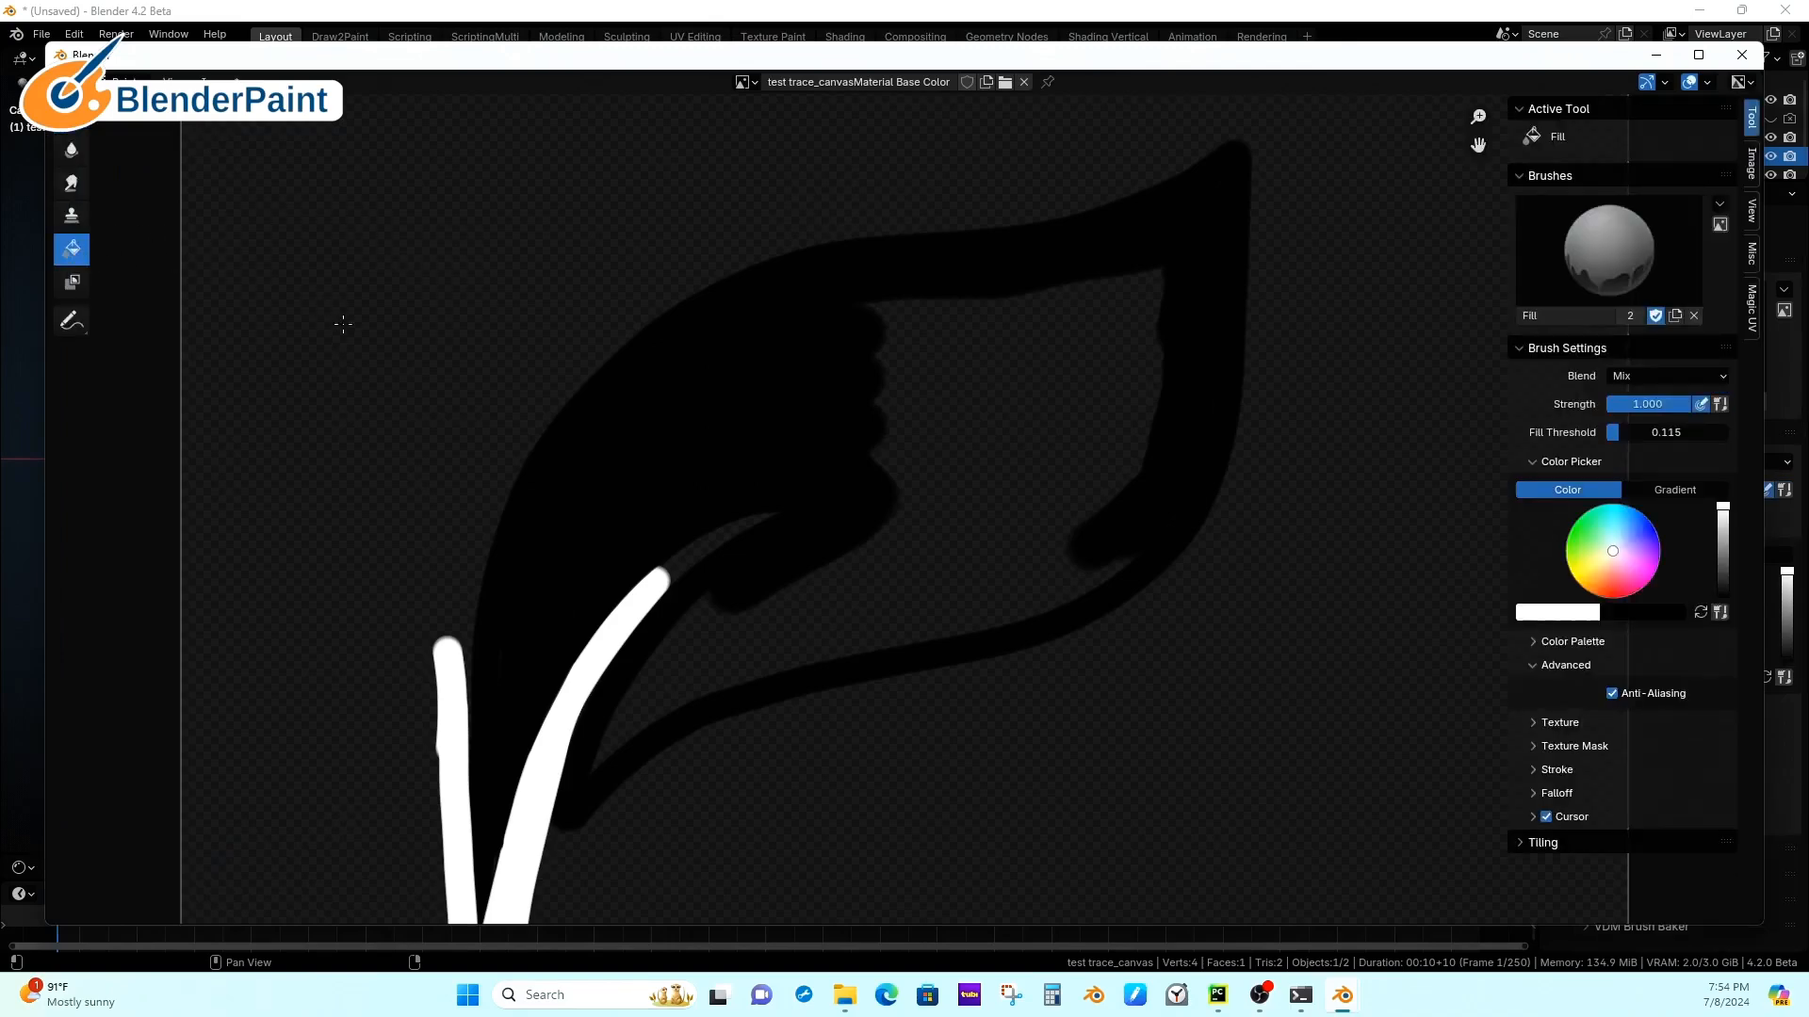
key("x")
left_click(901, 412)
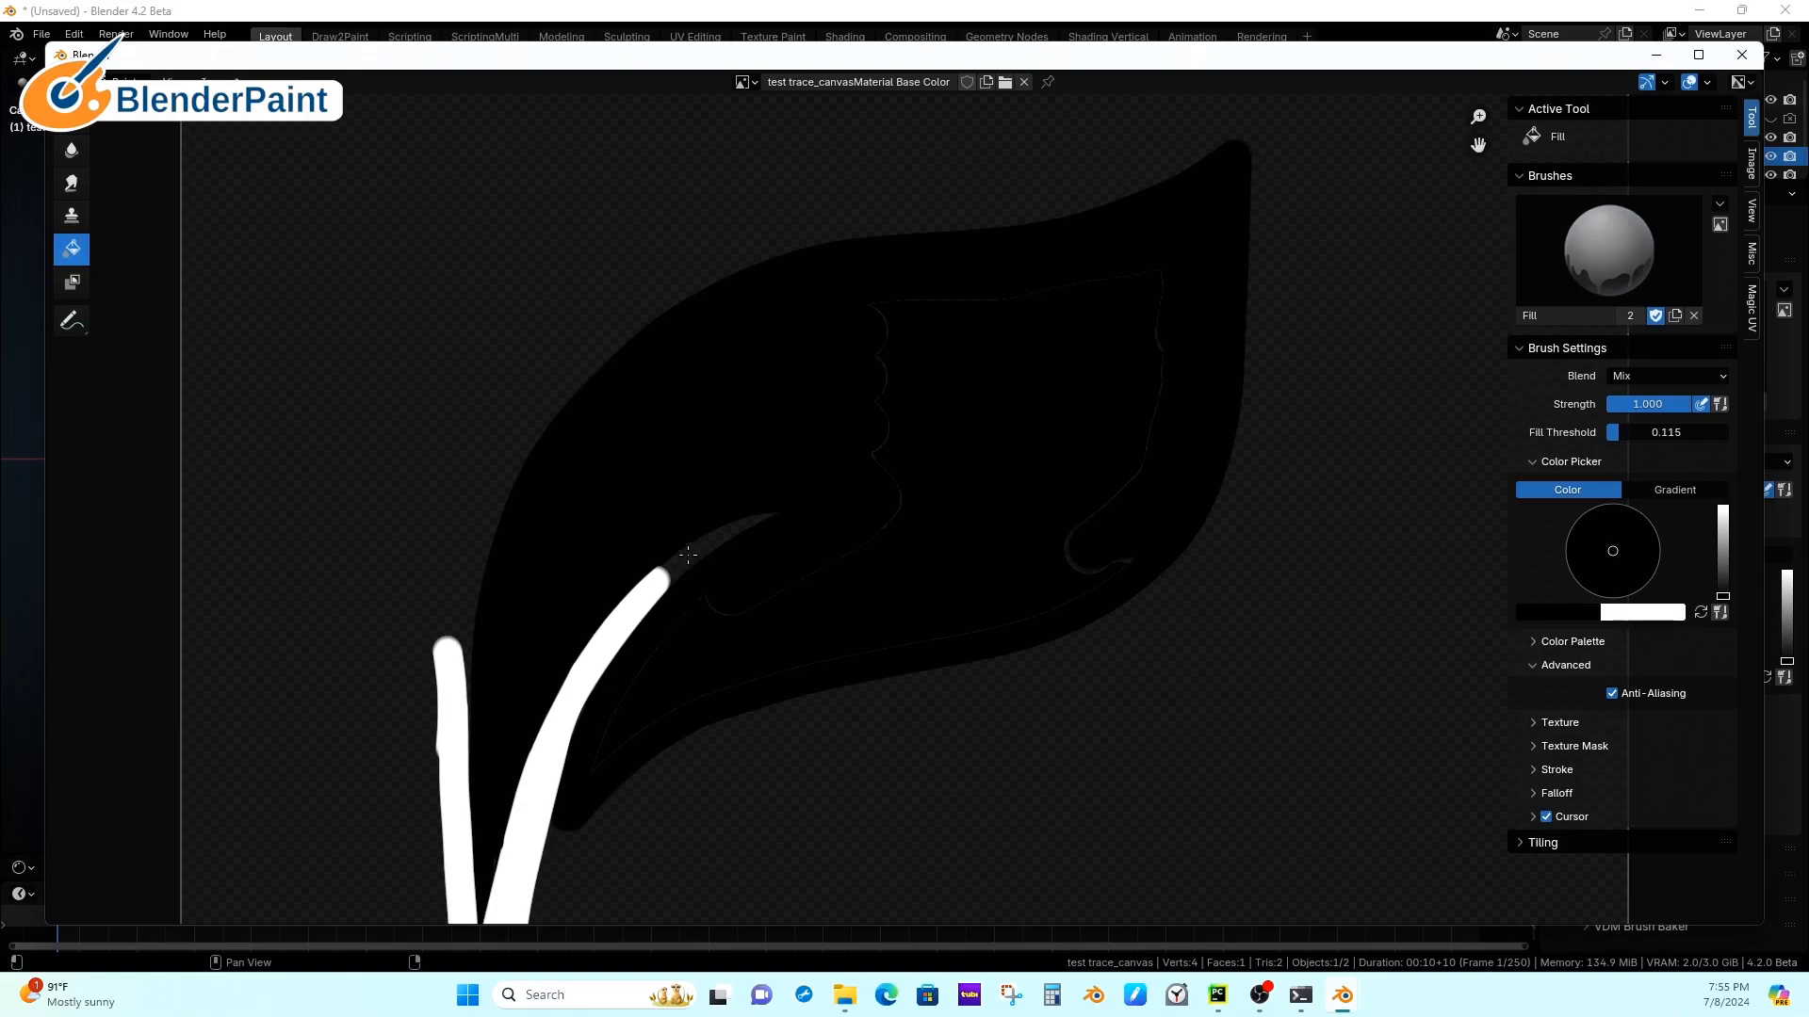
Step: Fill the leaf's slit and the background around it with white, and close the image window
key("x")
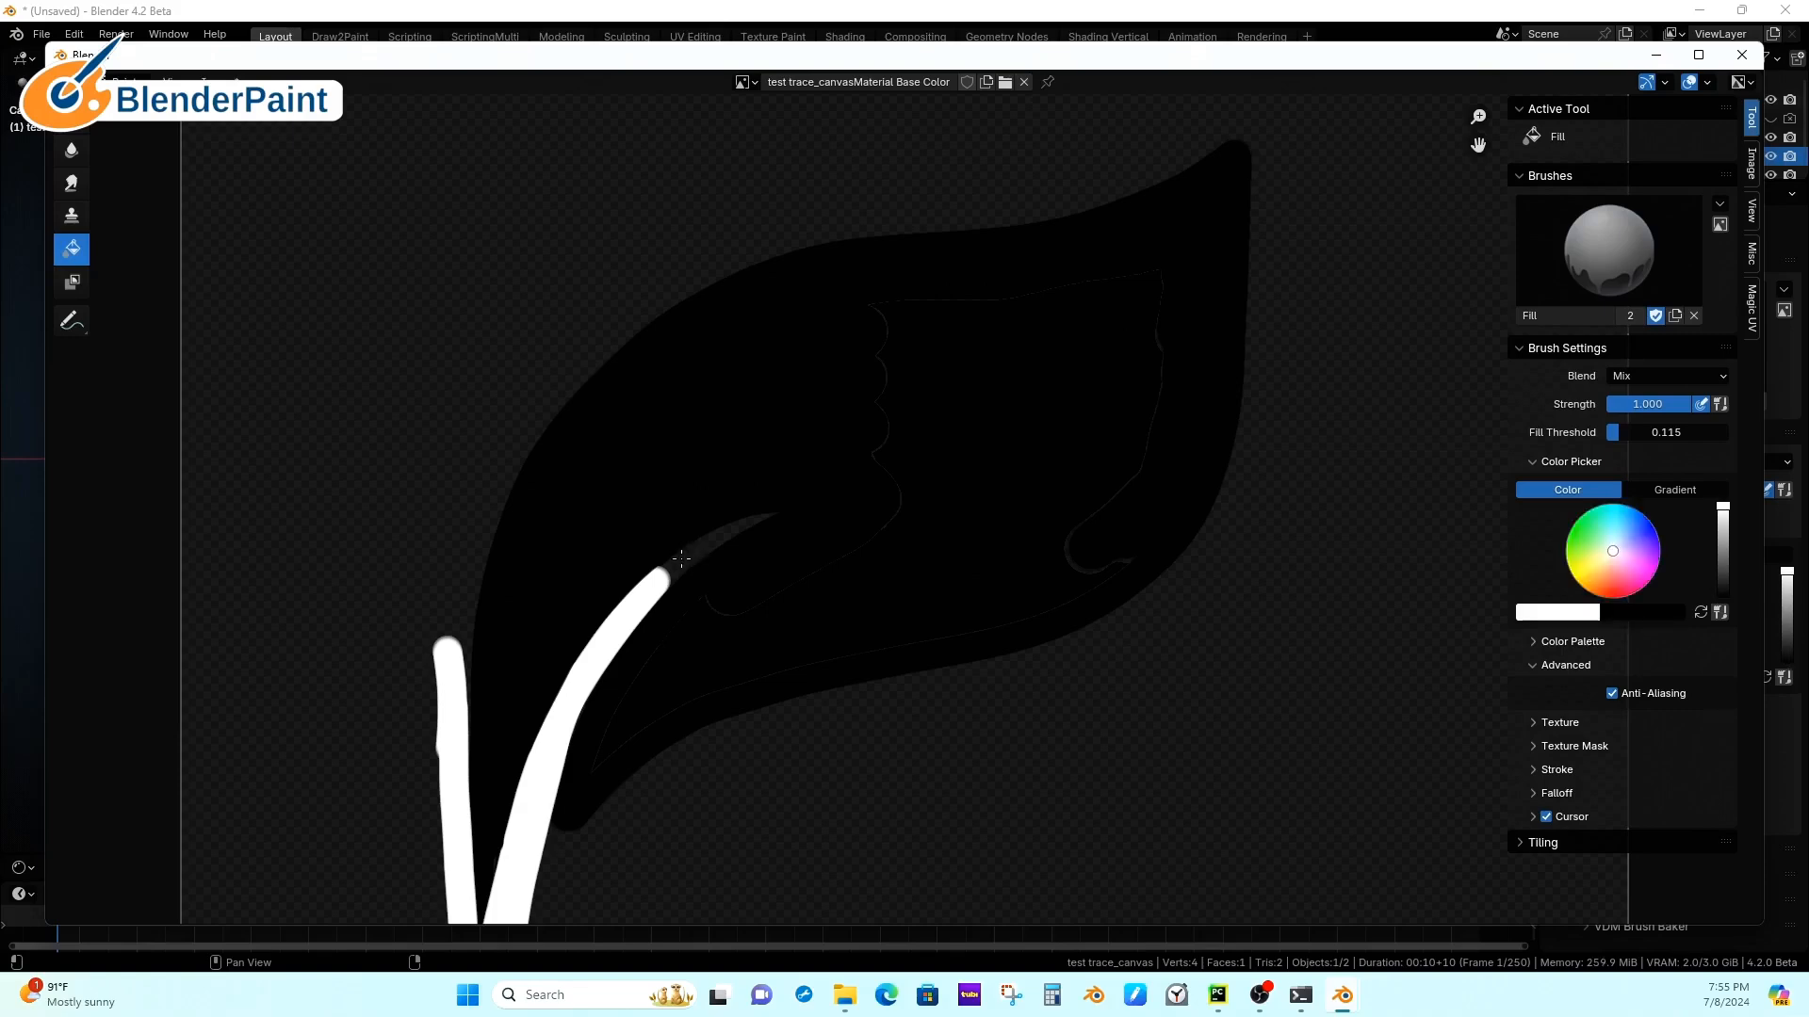
left_click(682, 558)
left_click(443, 529)
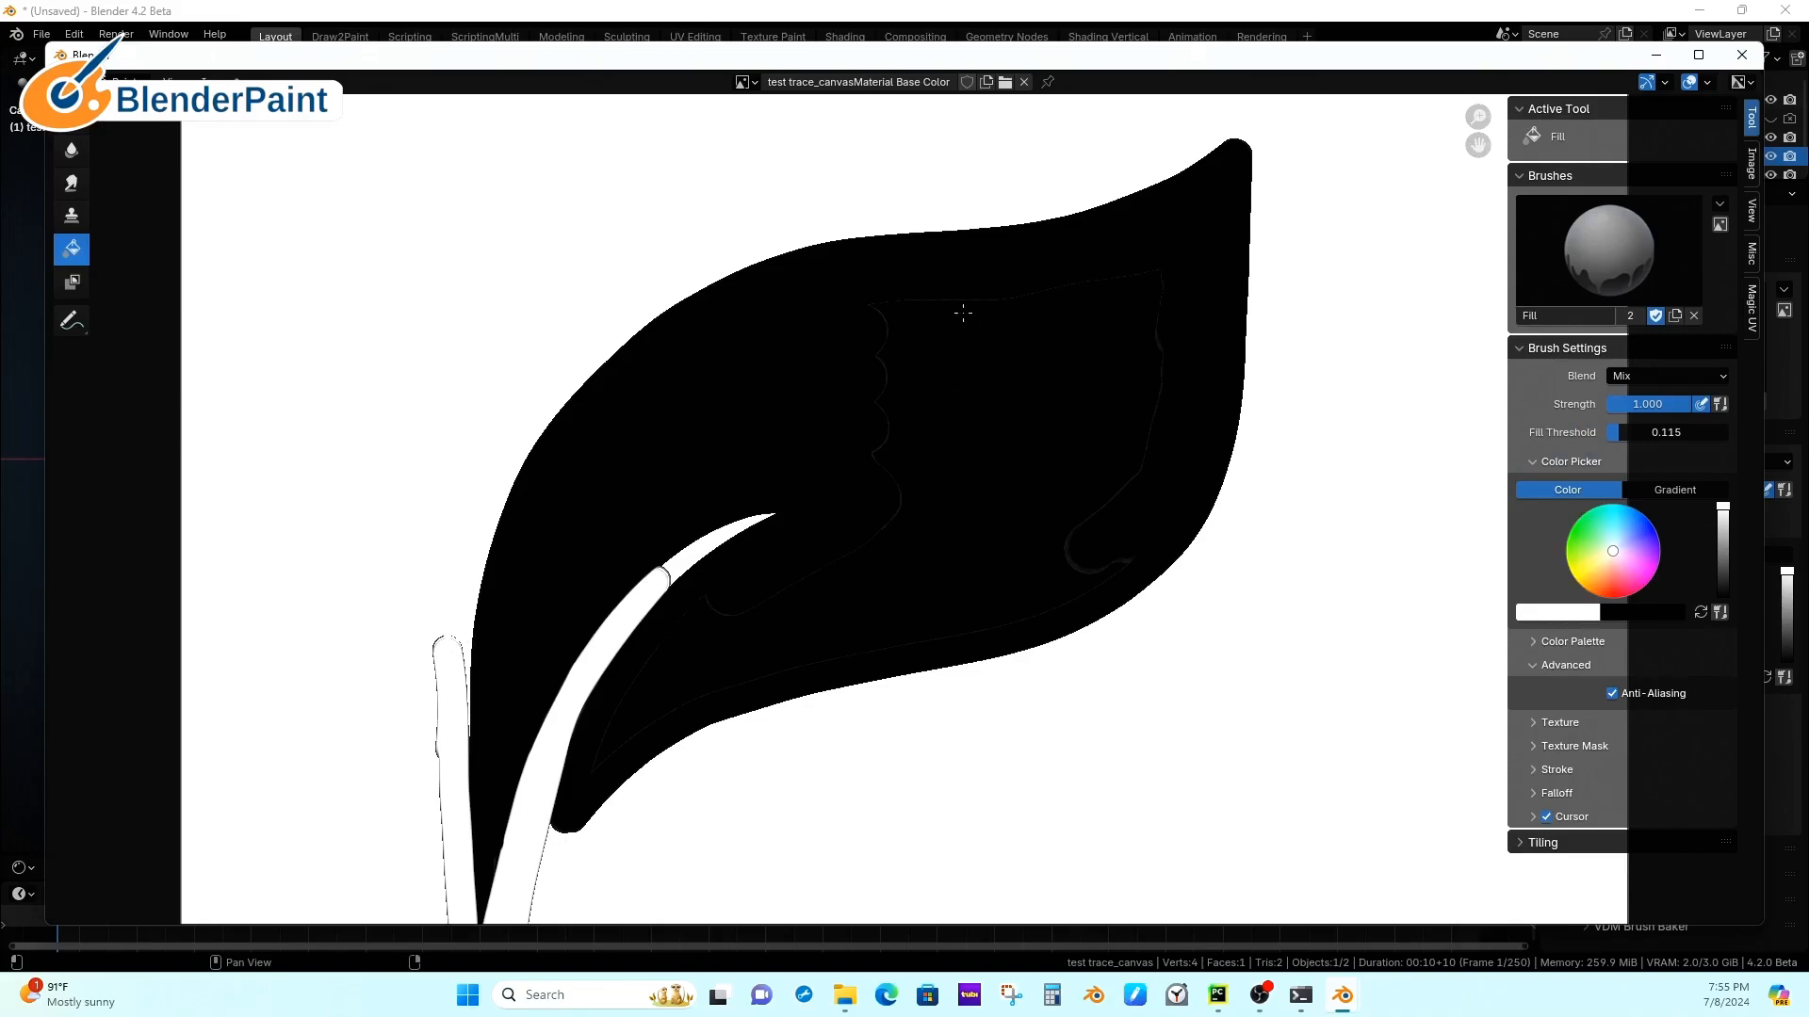
left_click(1742, 53)
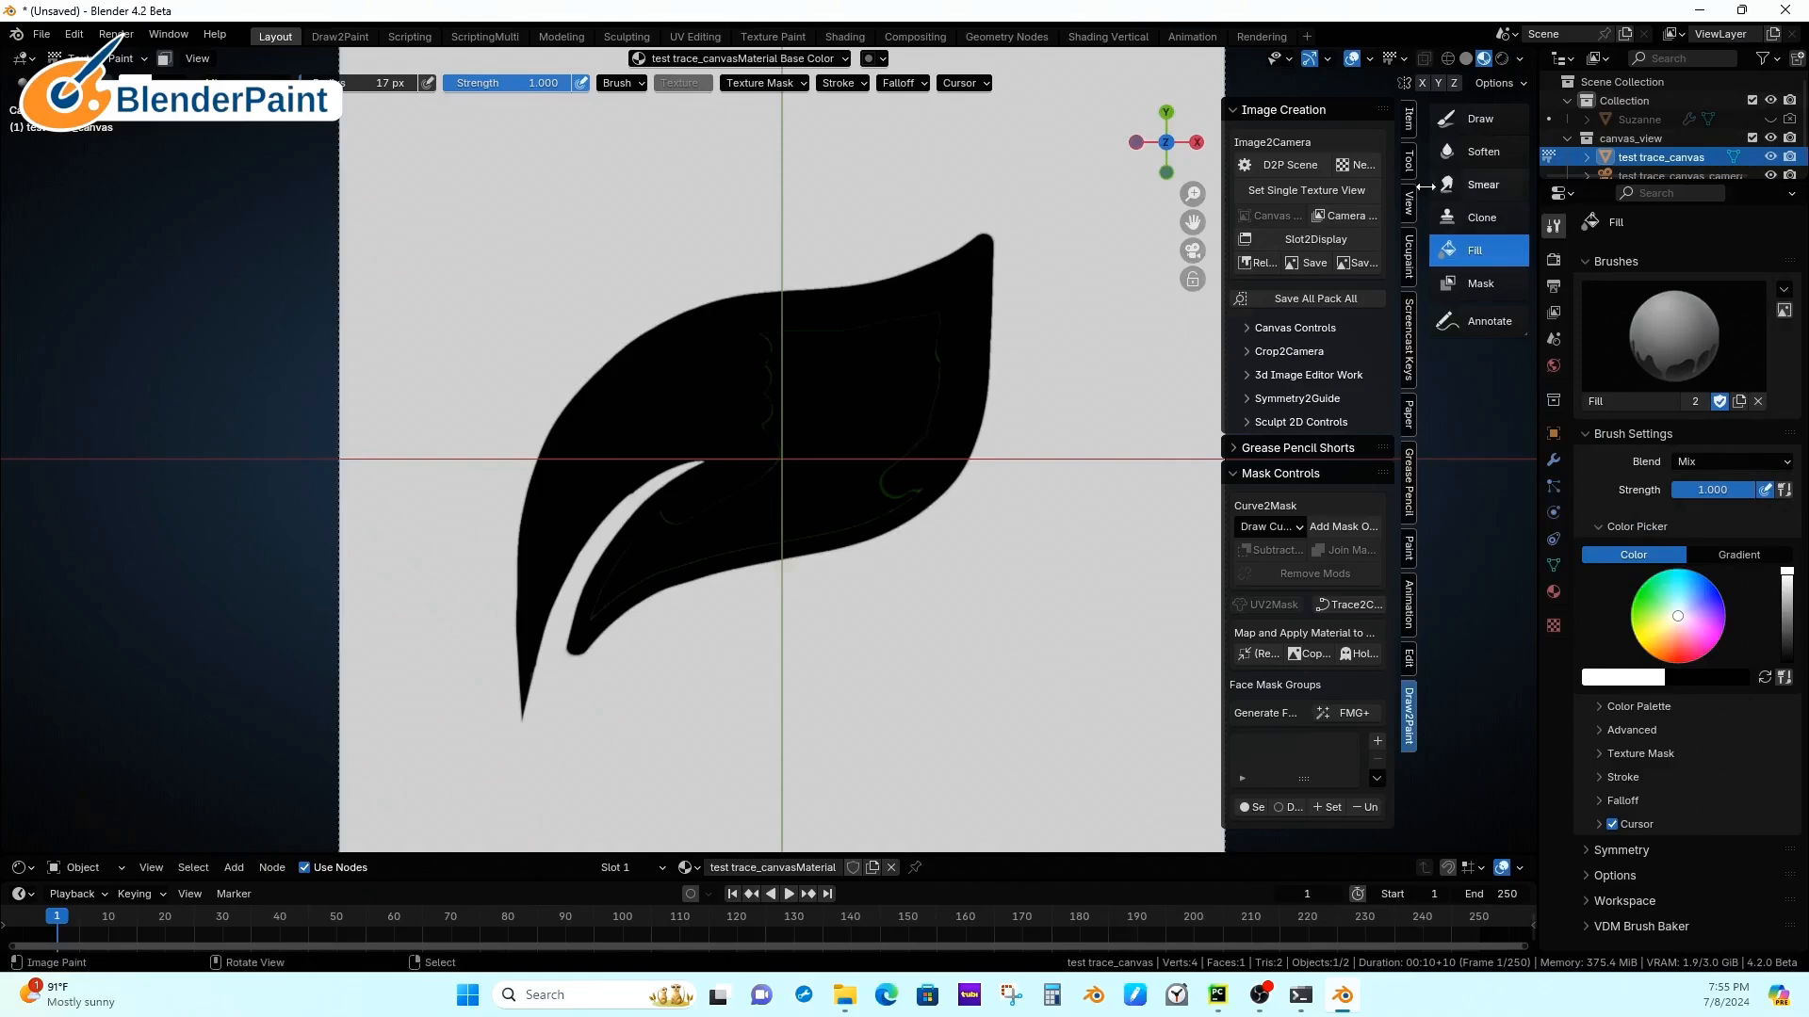
Step: With the Draw tool and a 15 px brush radius, paint black over the leftover lines inside the leaf
left_click(1479, 119)
scroll(876, 419, "up", 2)
key("f")
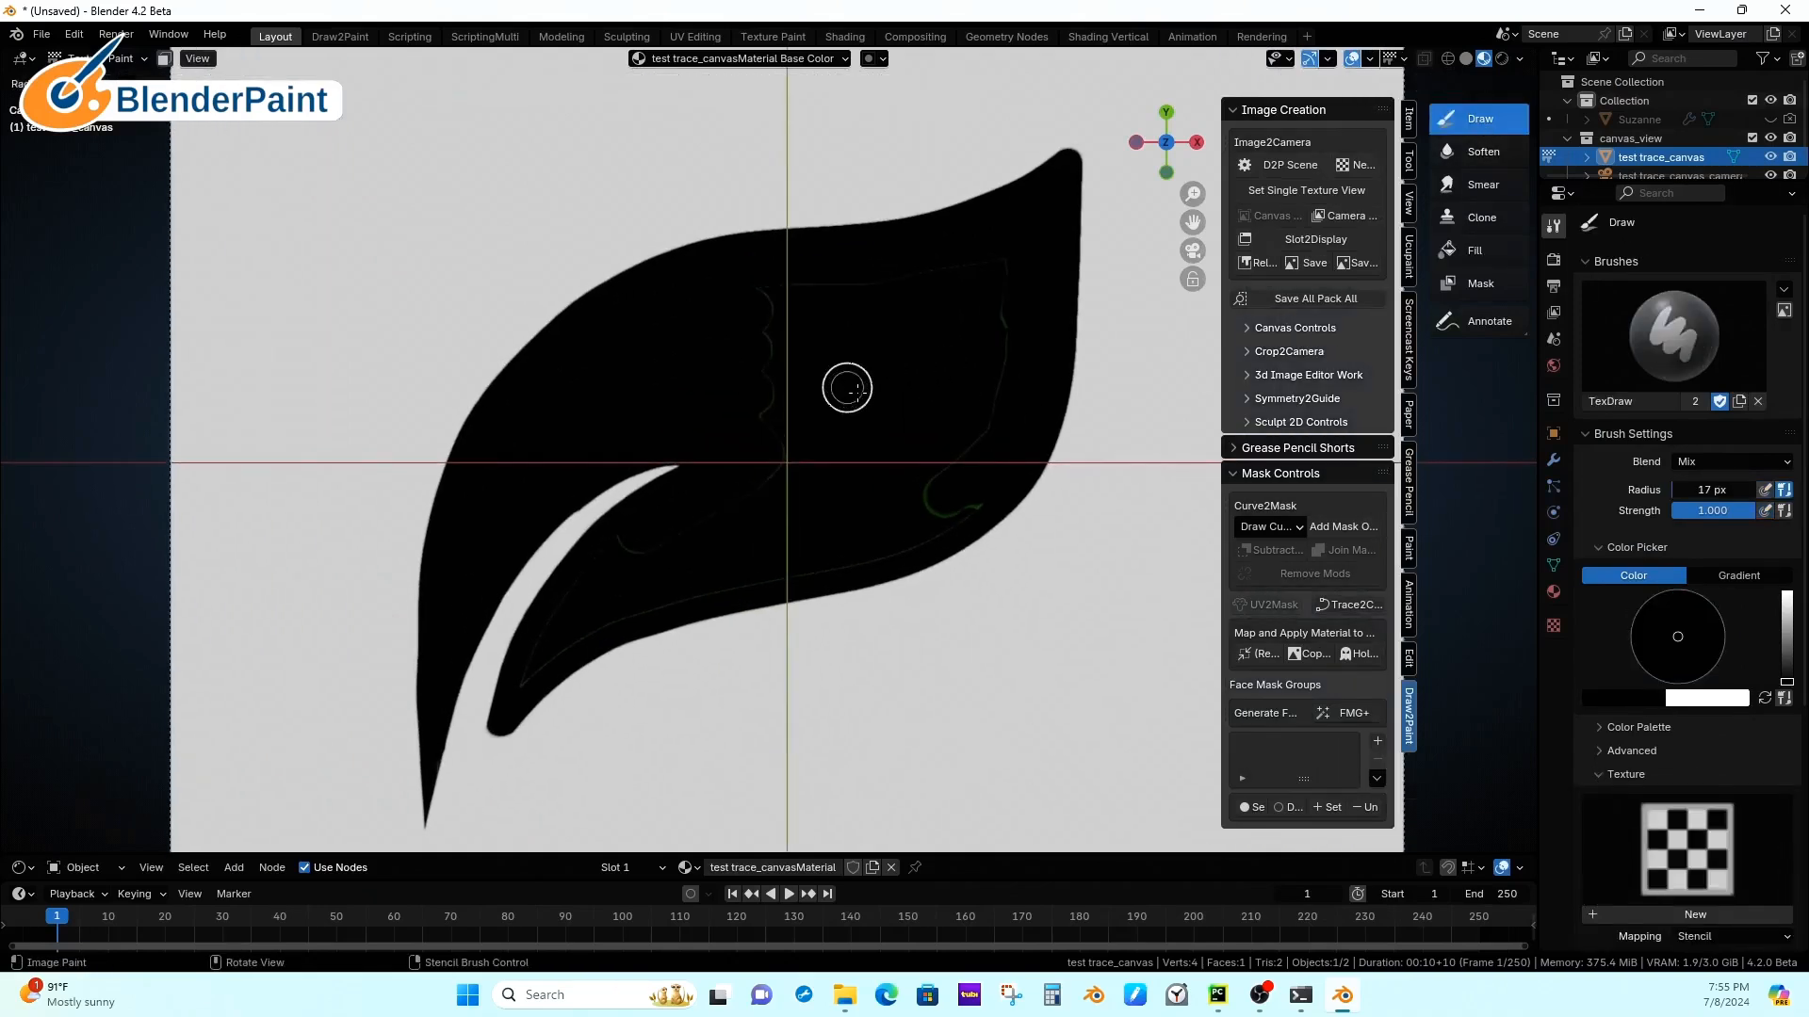
left_click(869, 390)
mouse_move(872, 366)
left_mouse_down()
mouse_move(788, 290)
mouse_move(779, 448)
mouse_move(634, 561)
mouse_move(767, 429)
mouse_move(1006, 251)
mouse_move(904, 517)
mouse_move(782, 556)
mouse_move(758, 508)
mouse_move(683, 565)
mouse_move(574, 591)
mouse_move(521, 686)
mouse_move(590, 621)
mouse_move(565, 658)
left_mouse_up()
key("f")
left_click(623, 583)
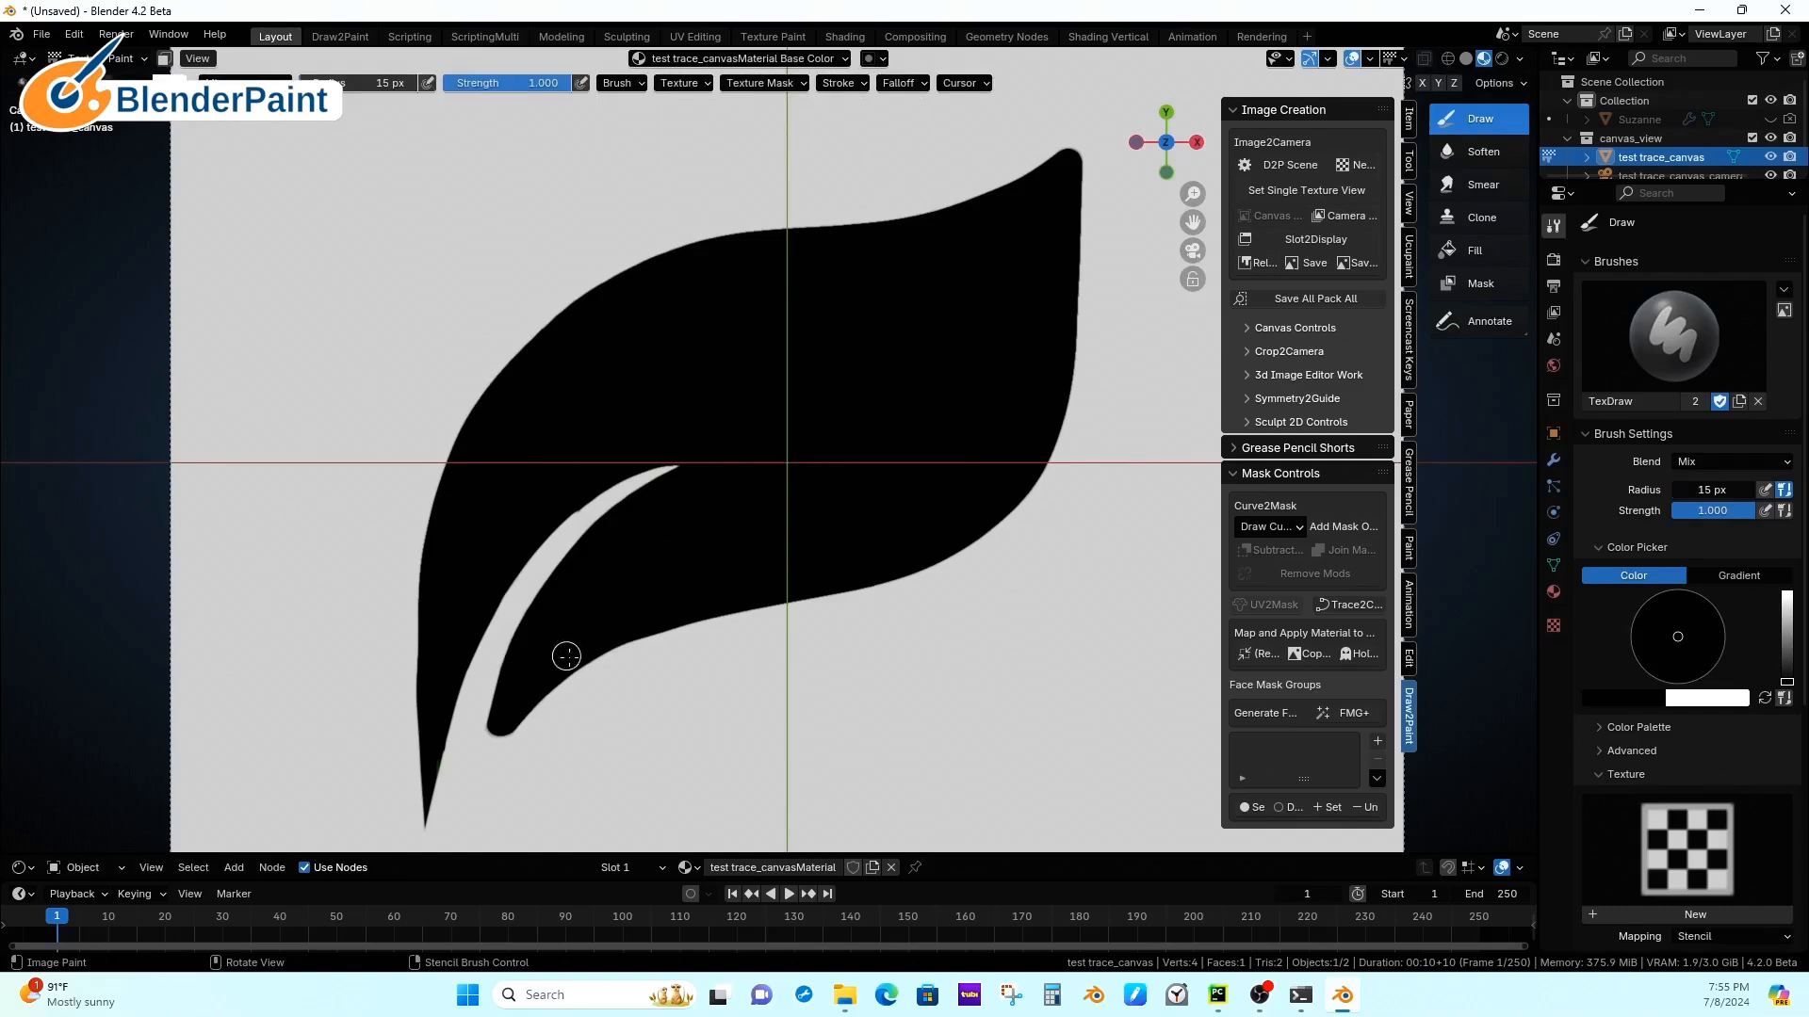
Step: Set the brush radius to 8 px, swap to white, and clean up the edges and tip of the leaf's lower lobe
key("f")
left_click(535, 691)
key("x")
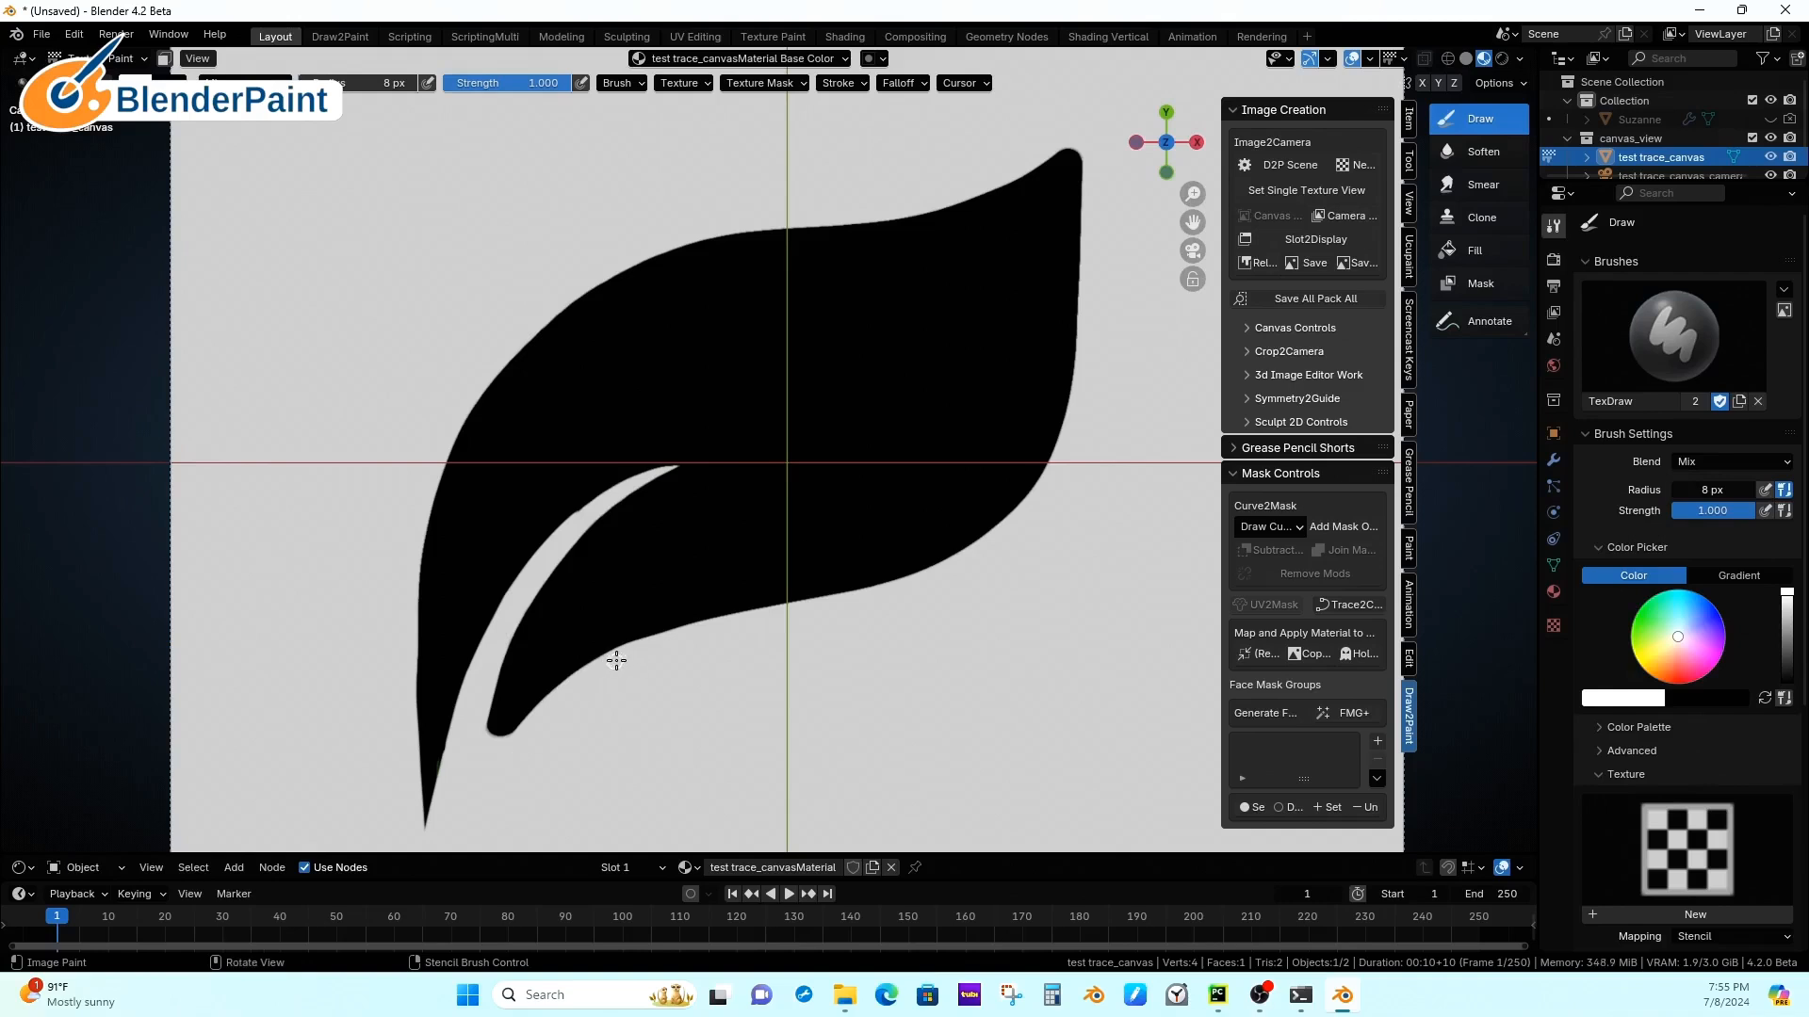
left_click_drag(613, 653, 444, 800)
mouse_move(483, 706)
left_mouse_down()
mouse_move(477, 792)
mouse_move(516, 736)
left_mouse_up()
mouse_move(698, 632)
left_mouse_down()
mouse_move(580, 673)
mouse_move(450, 784)
left_mouse_up()
scroll(1017, 471, "down", 3)
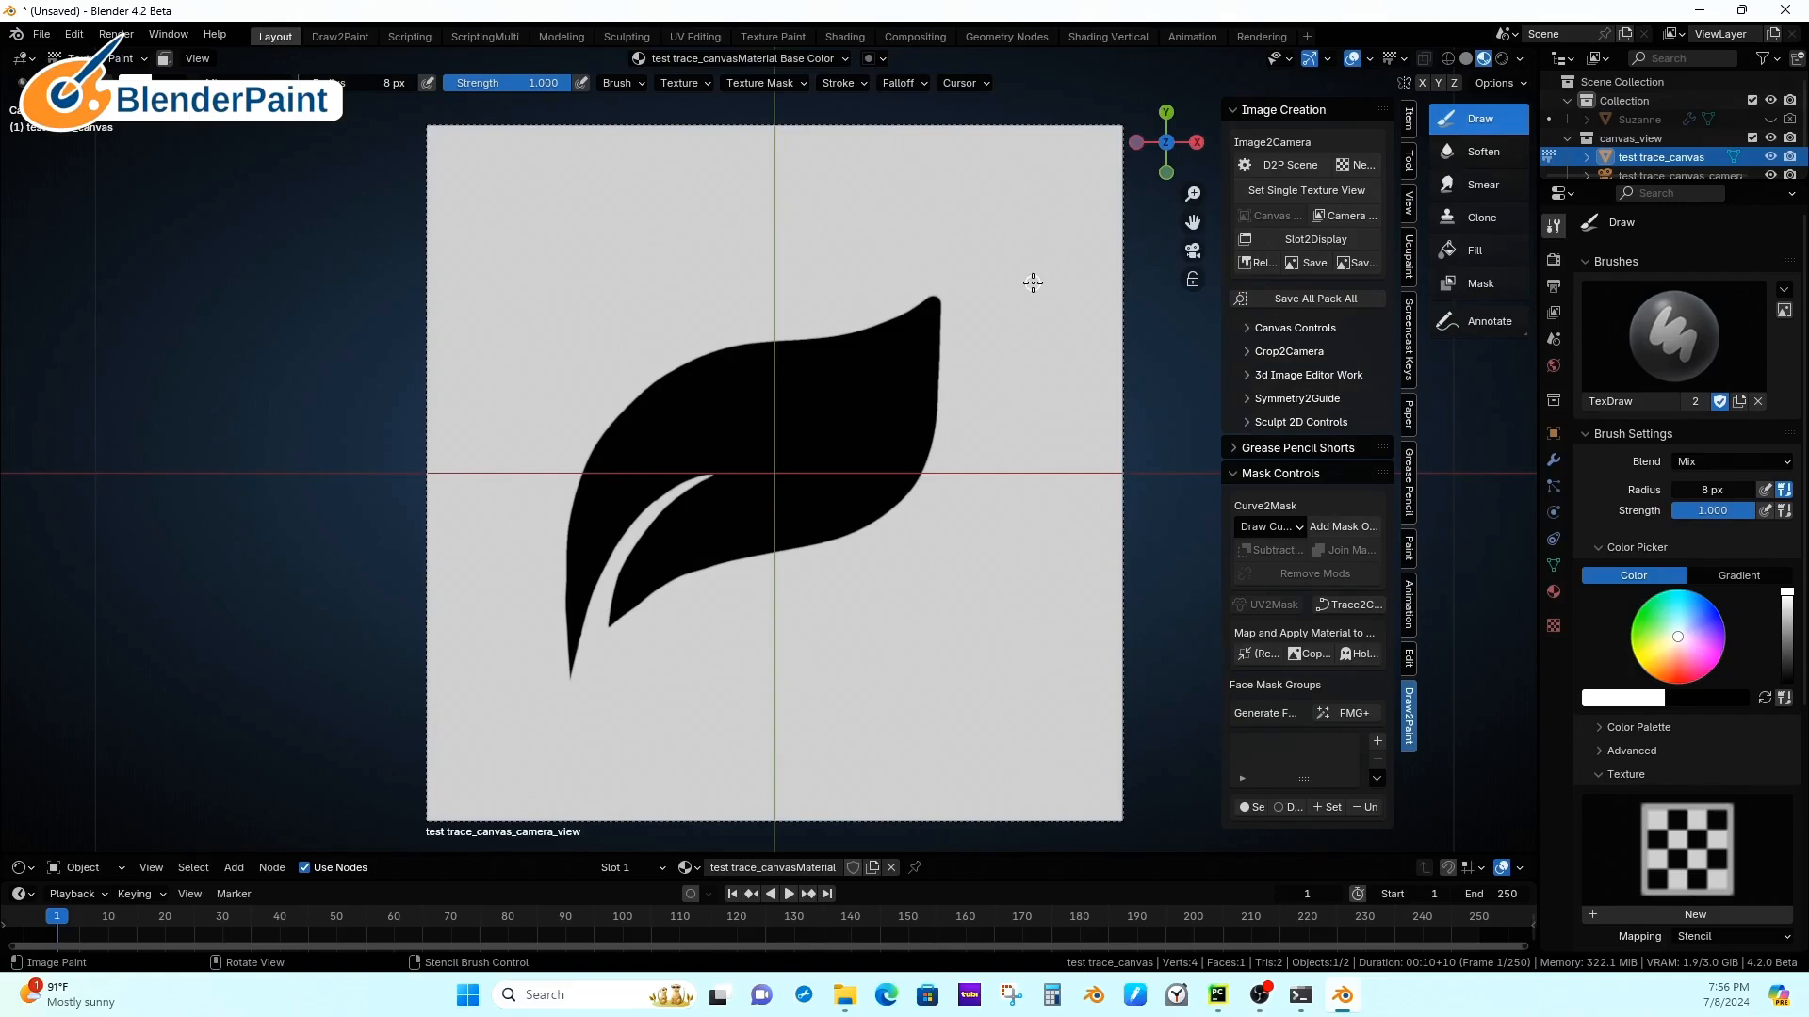
Step: Render the canvas and save the result as an RGB PNG over Trace2Mask_Test.png, closing the render window
key("F12")
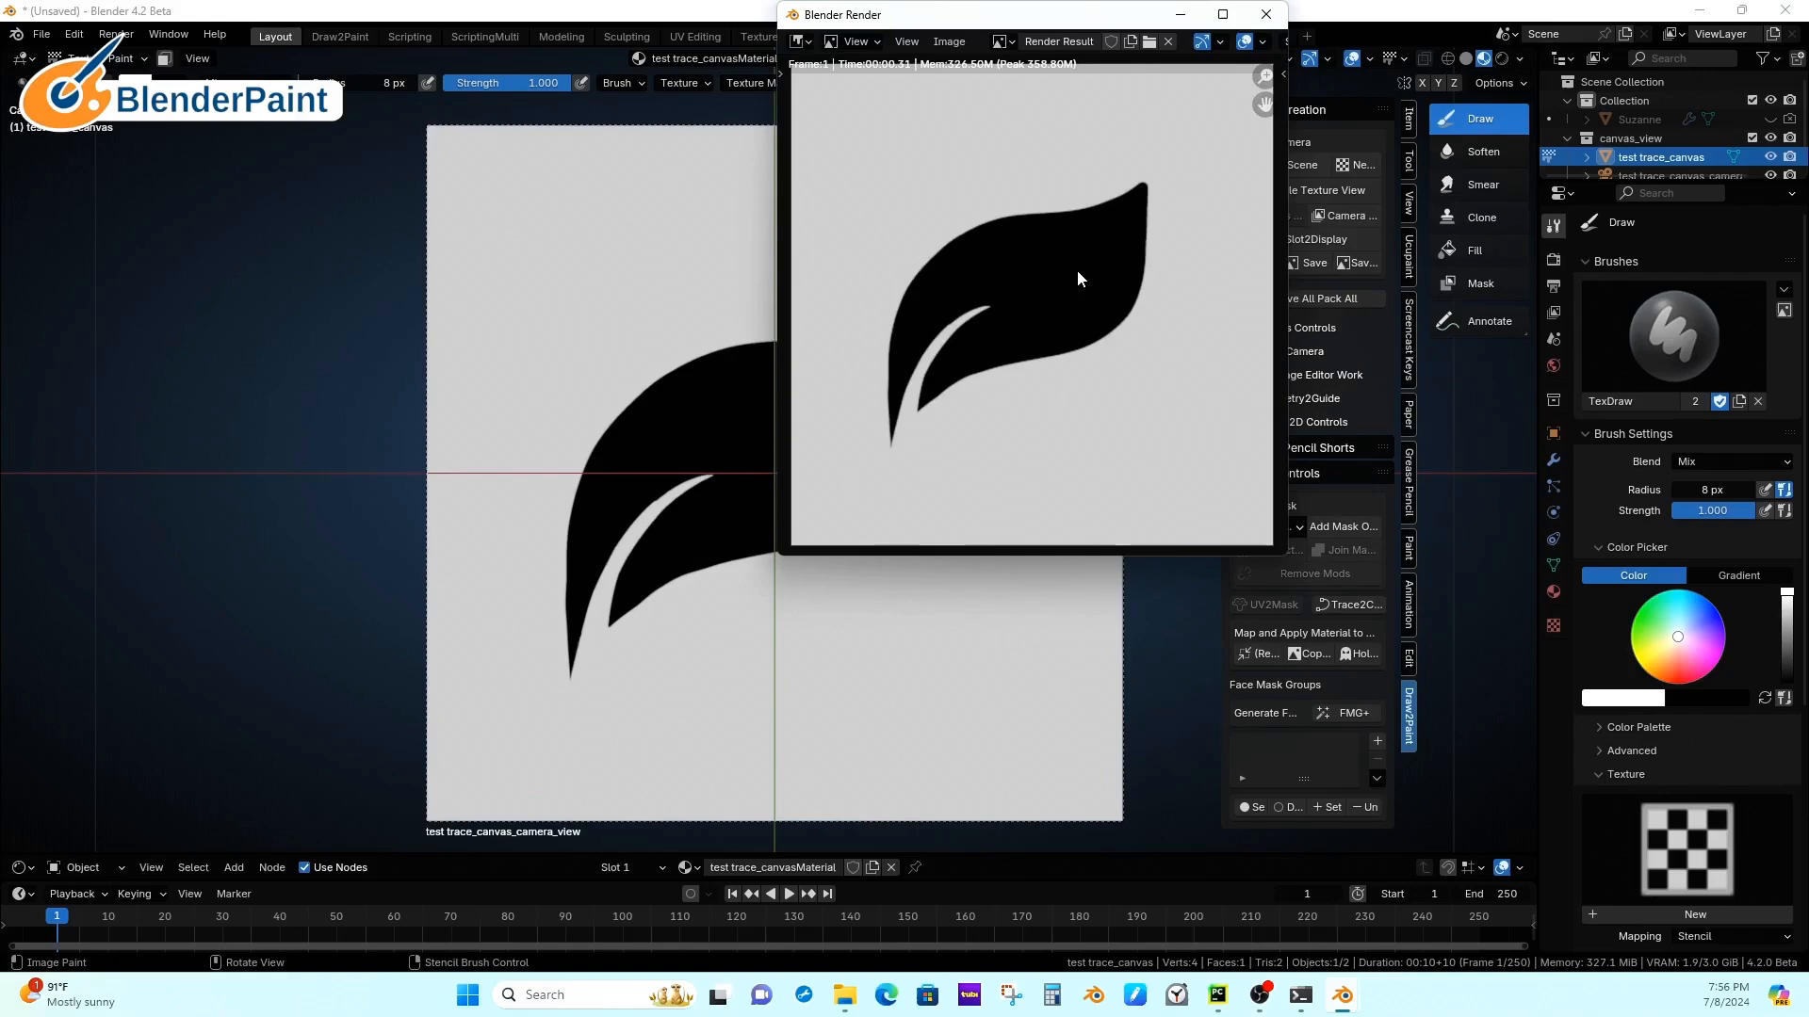
left_click(948, 41)
left_click(994, 218)
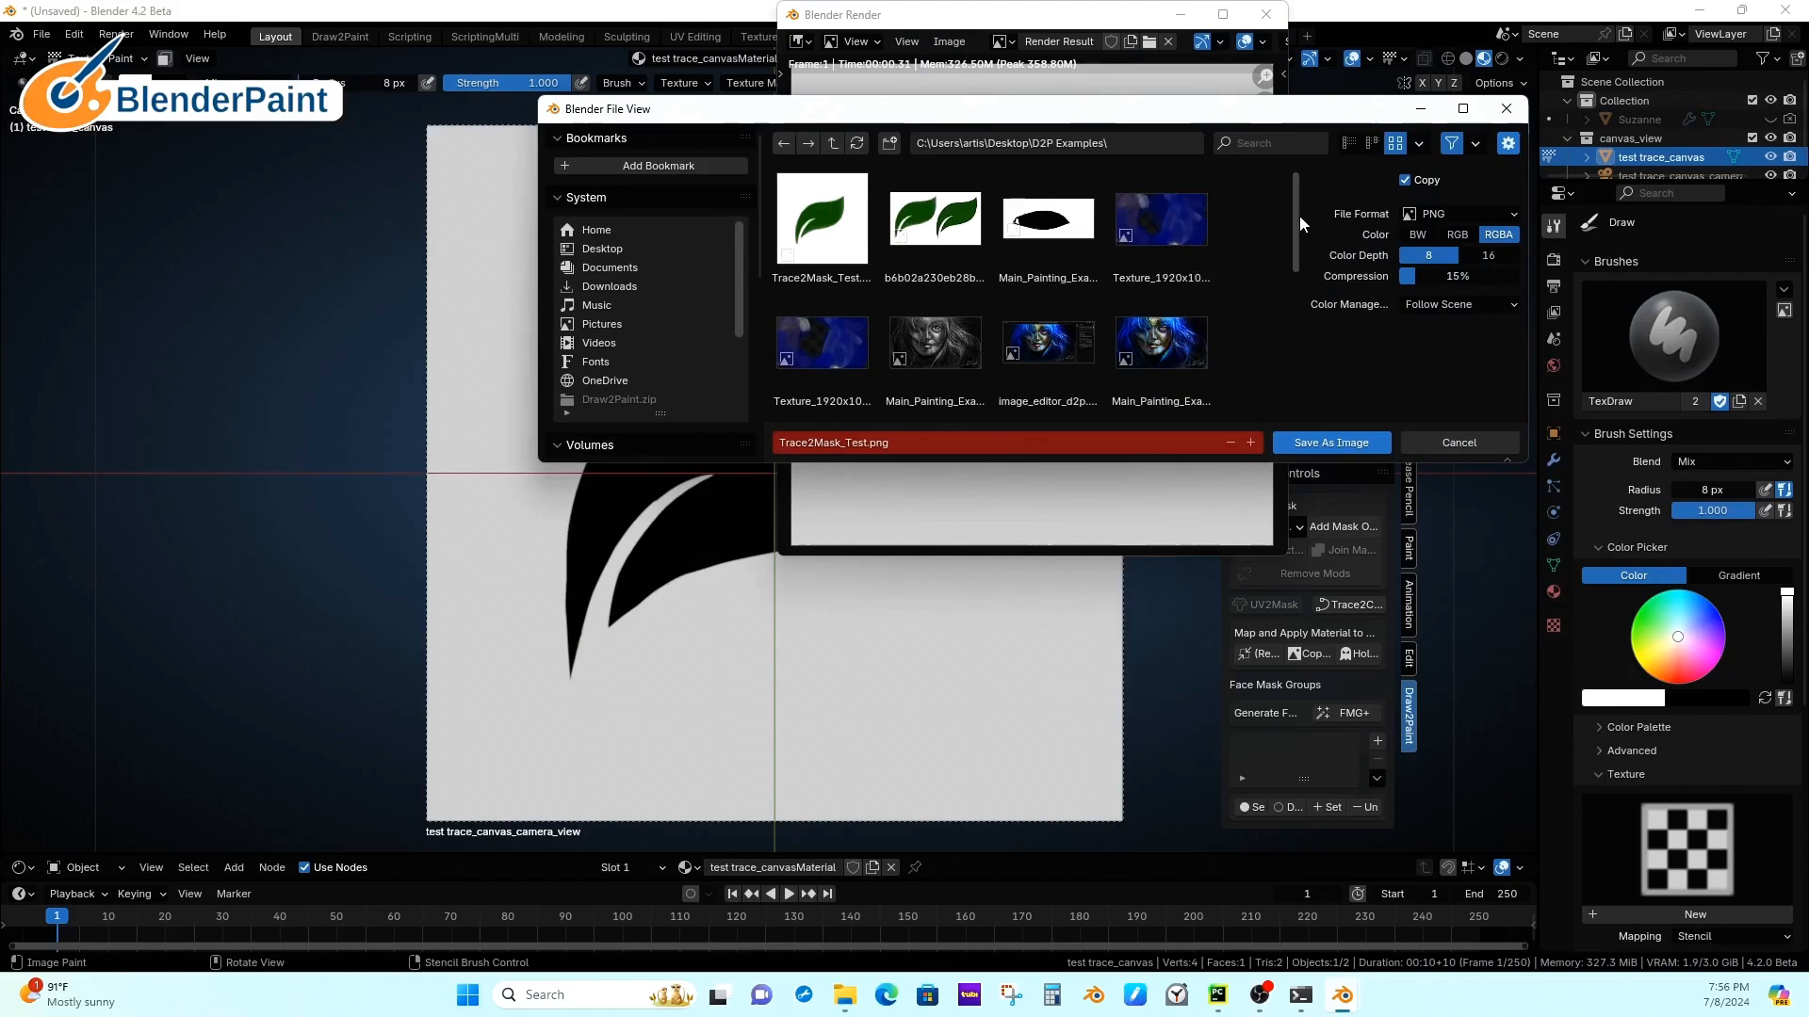
mouse_move(1298, 217)
left_mouse_down()
mouse_move(1280, 345)
mouse_move(1300, 203)
left_mouse_up()
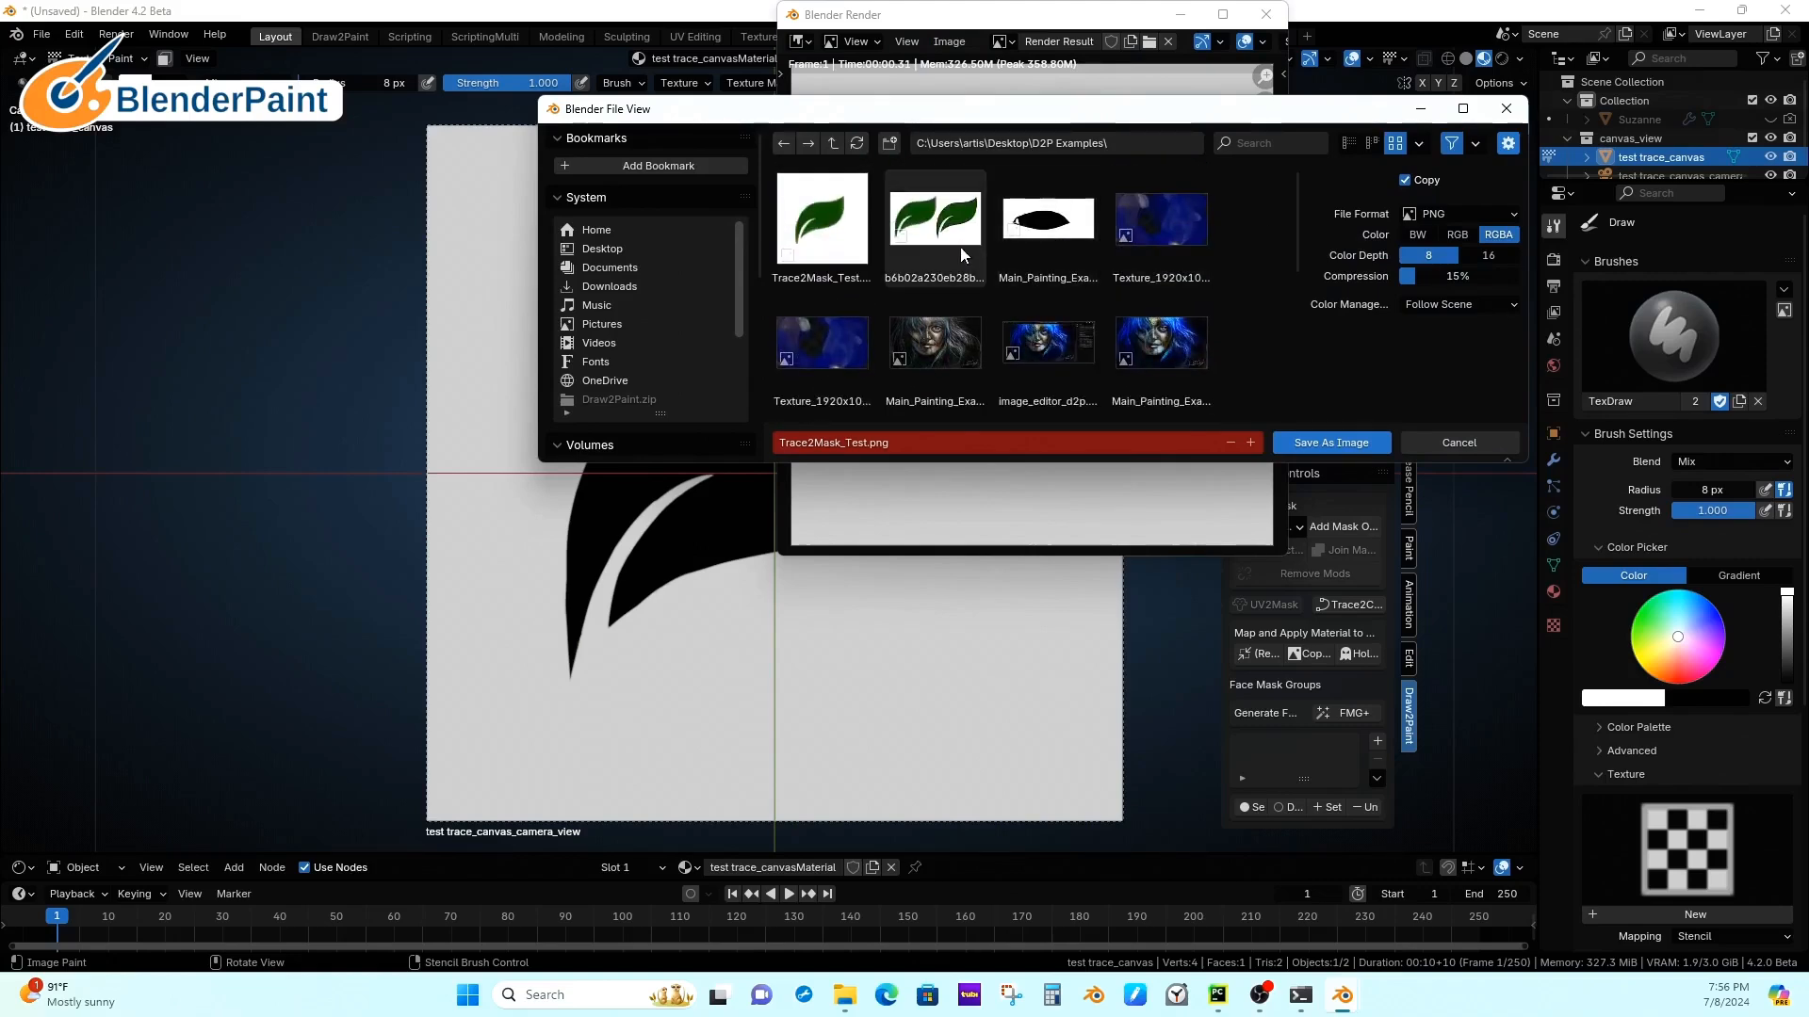
left_click(822, 226)
left_click(1470, 236)
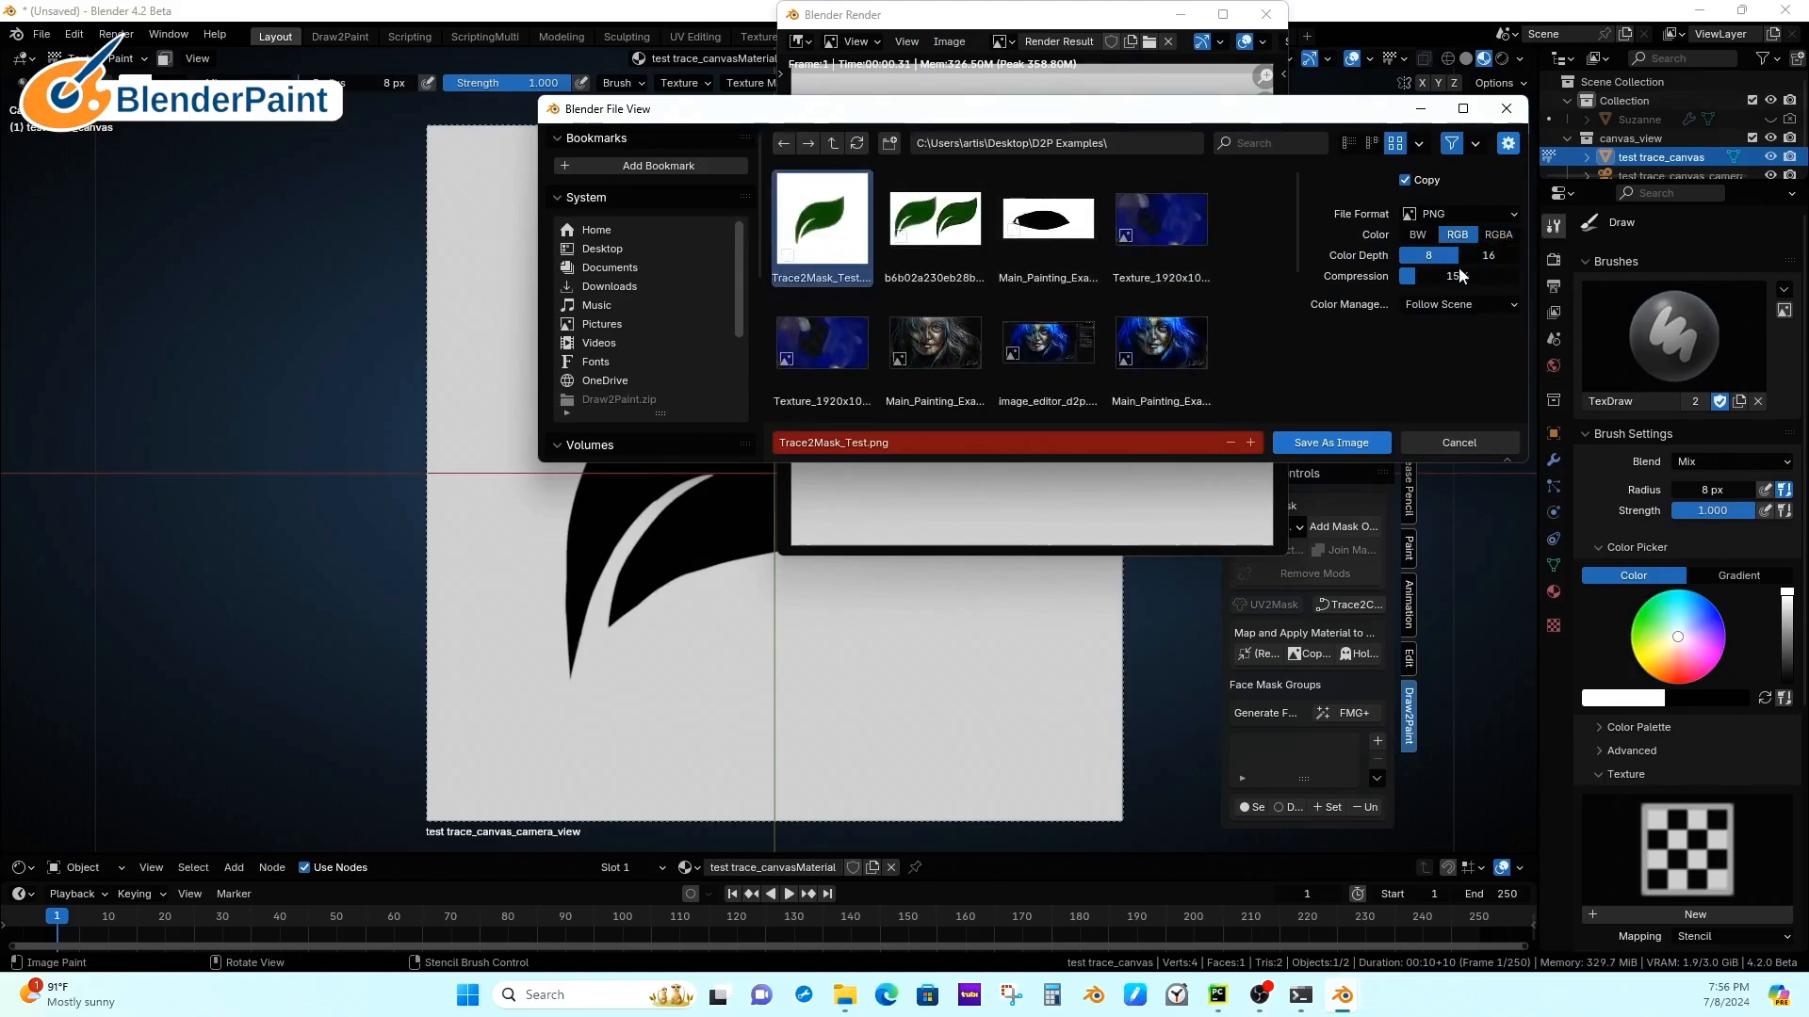
left_click(1336, 442)
left_click(1265, 14)
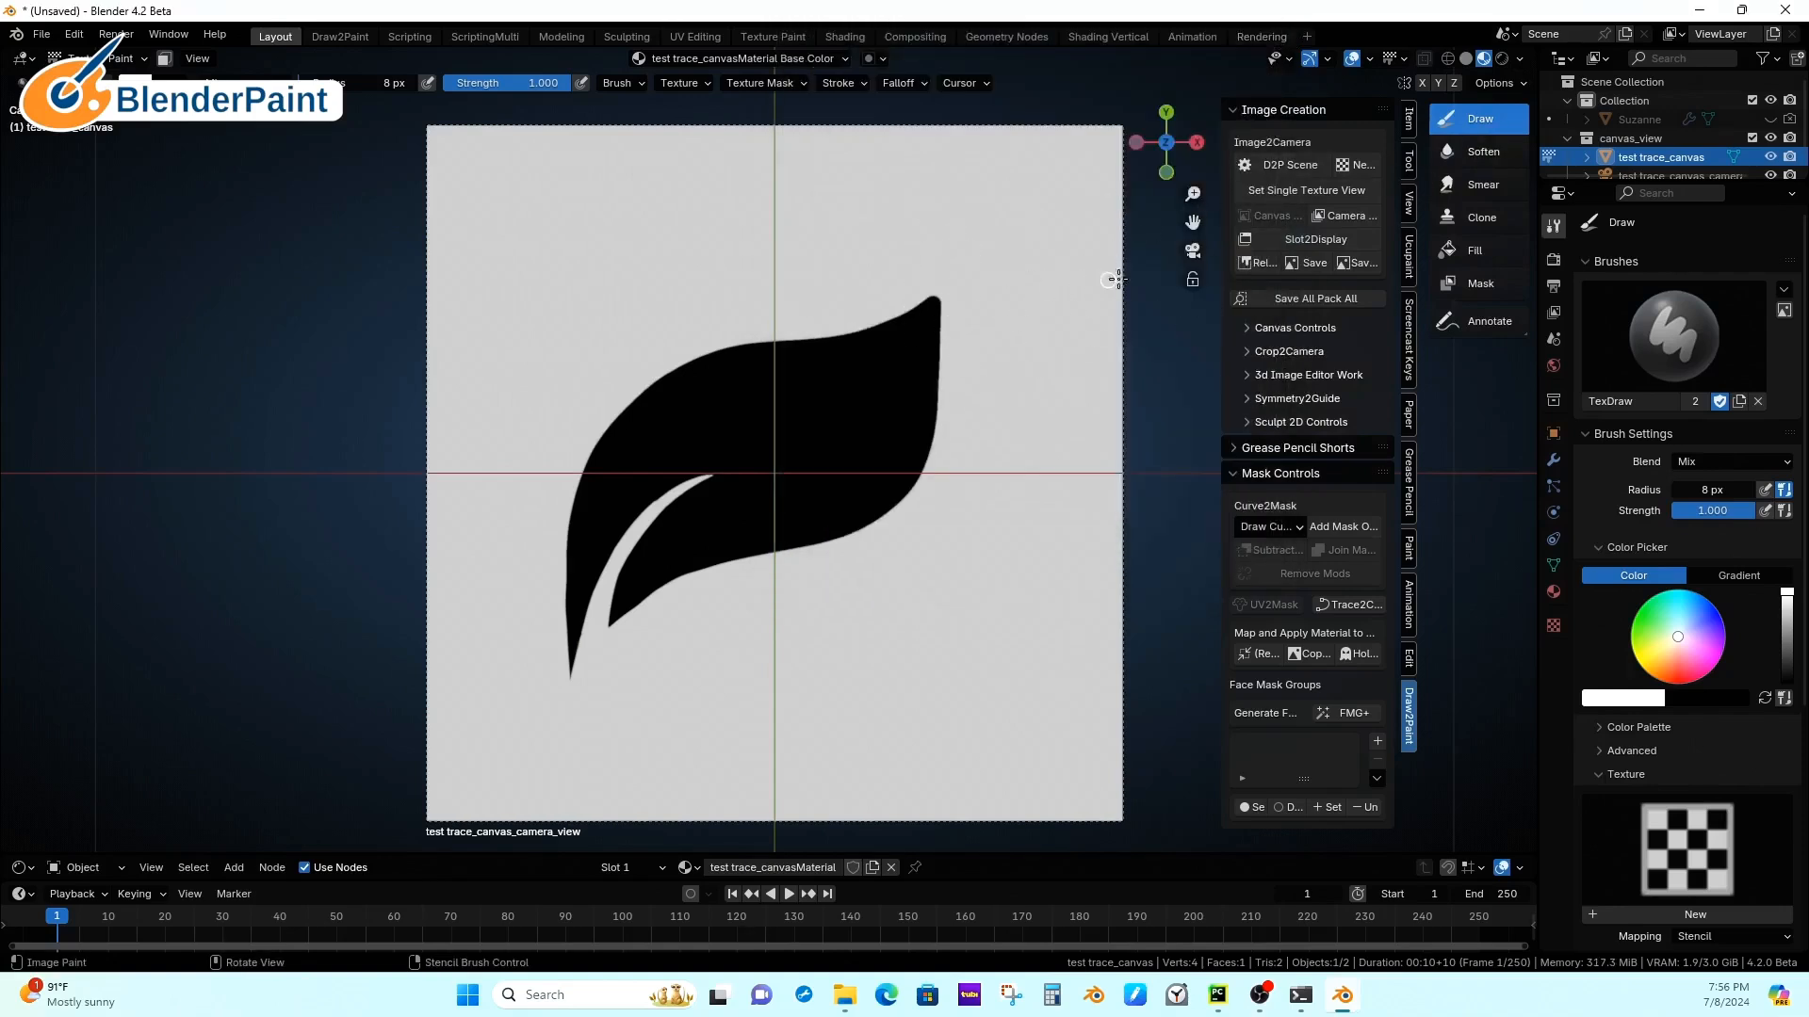
Step: Return to Object mode and delete the canvas_view collection together with the leaf canvas and its camera
key("ctrl+Tab")
left_click(1027, 188)
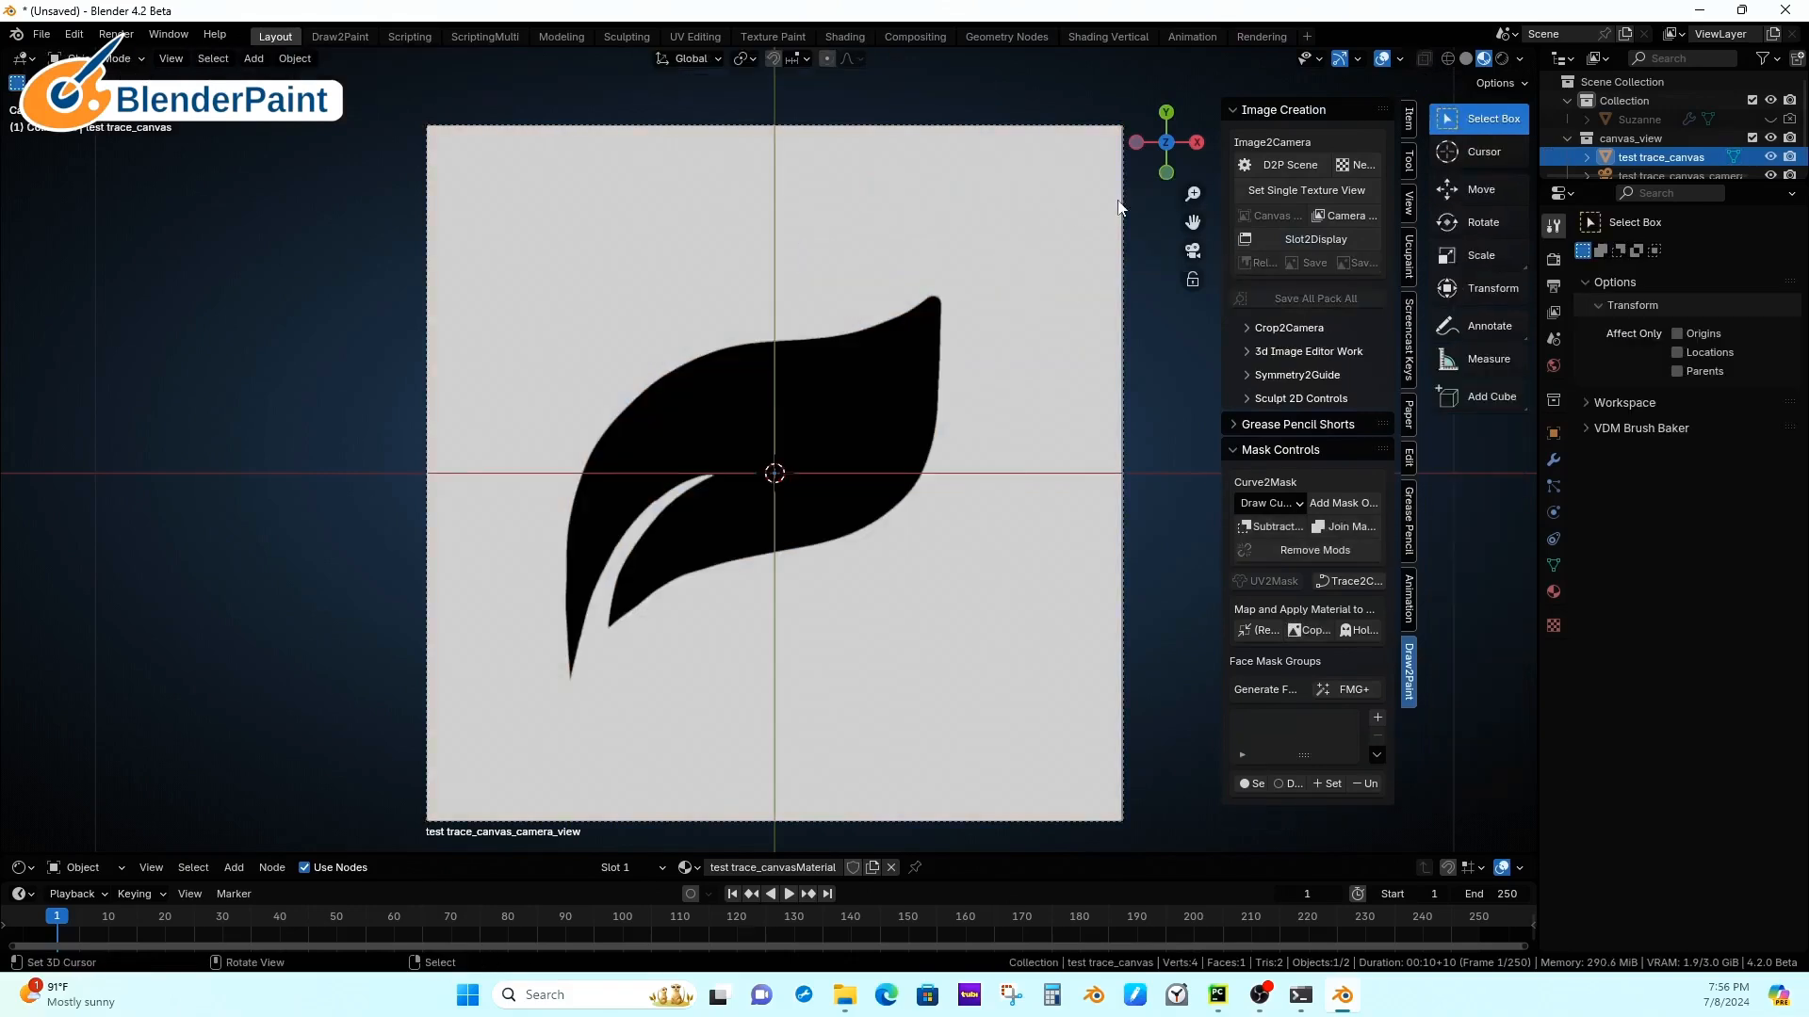
double_click(1655, 157)
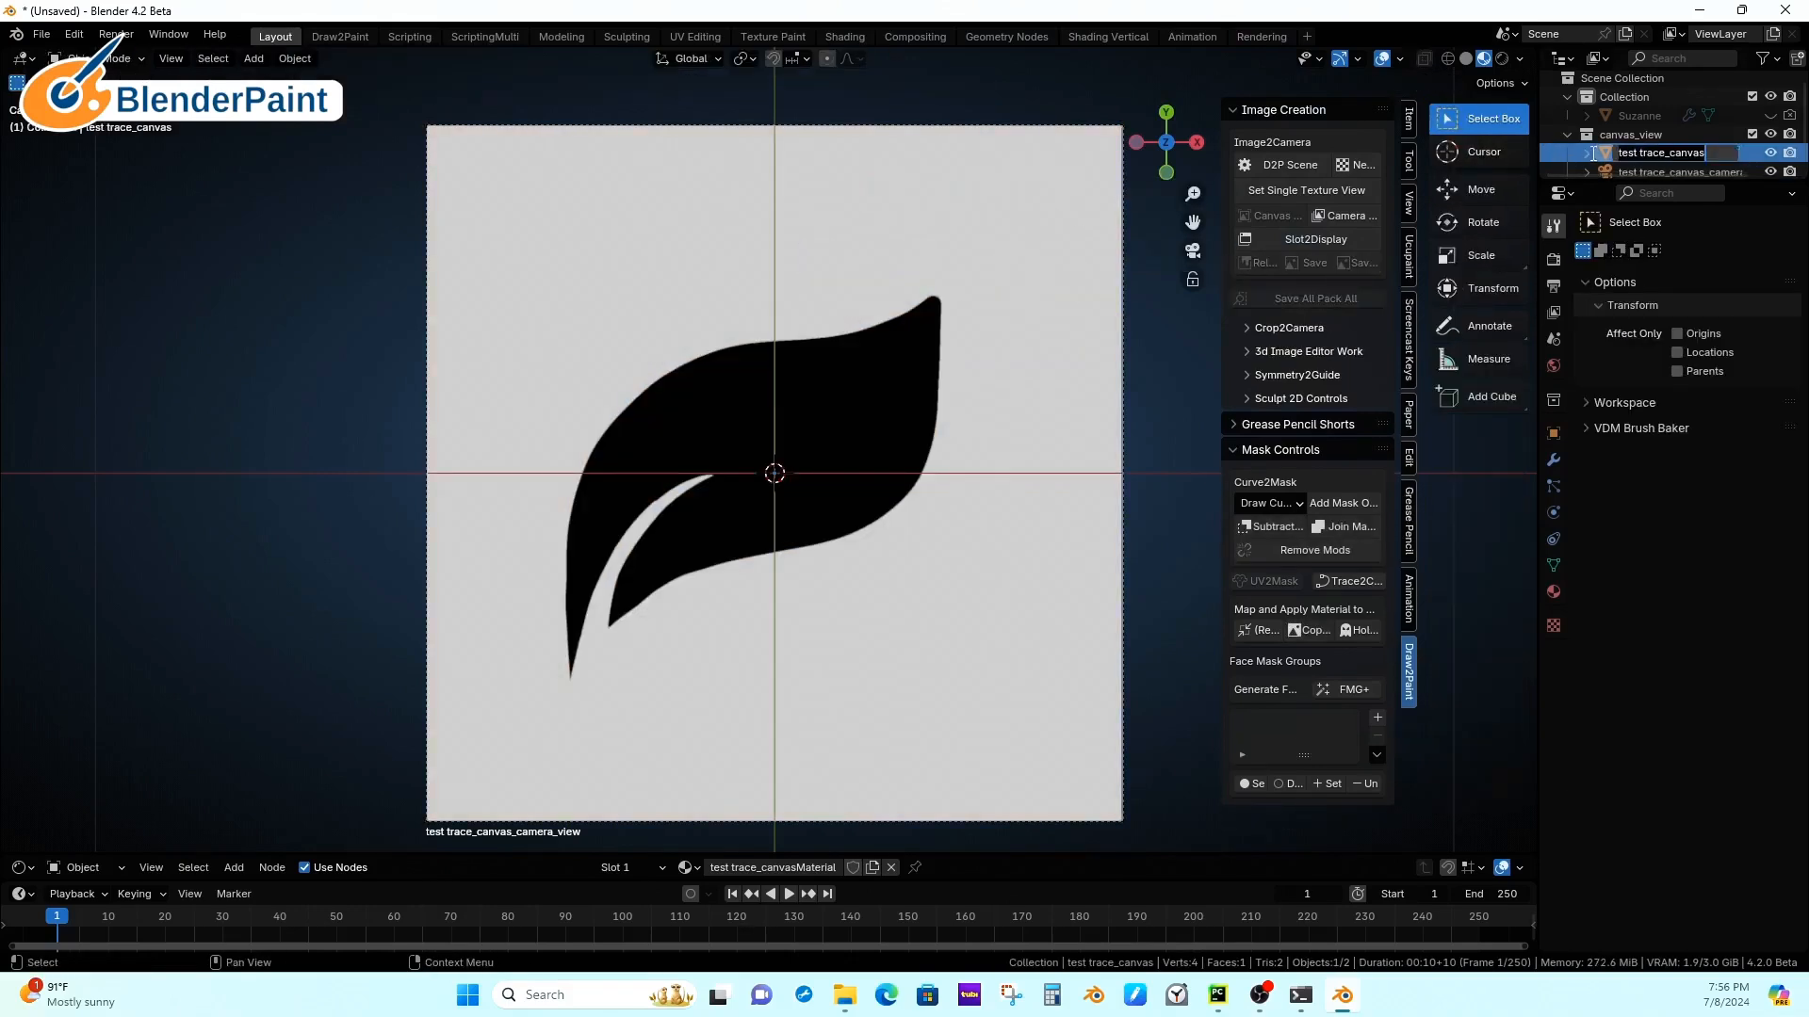
key("Return")
left_click_drag(1644, 185, 1631, 348)
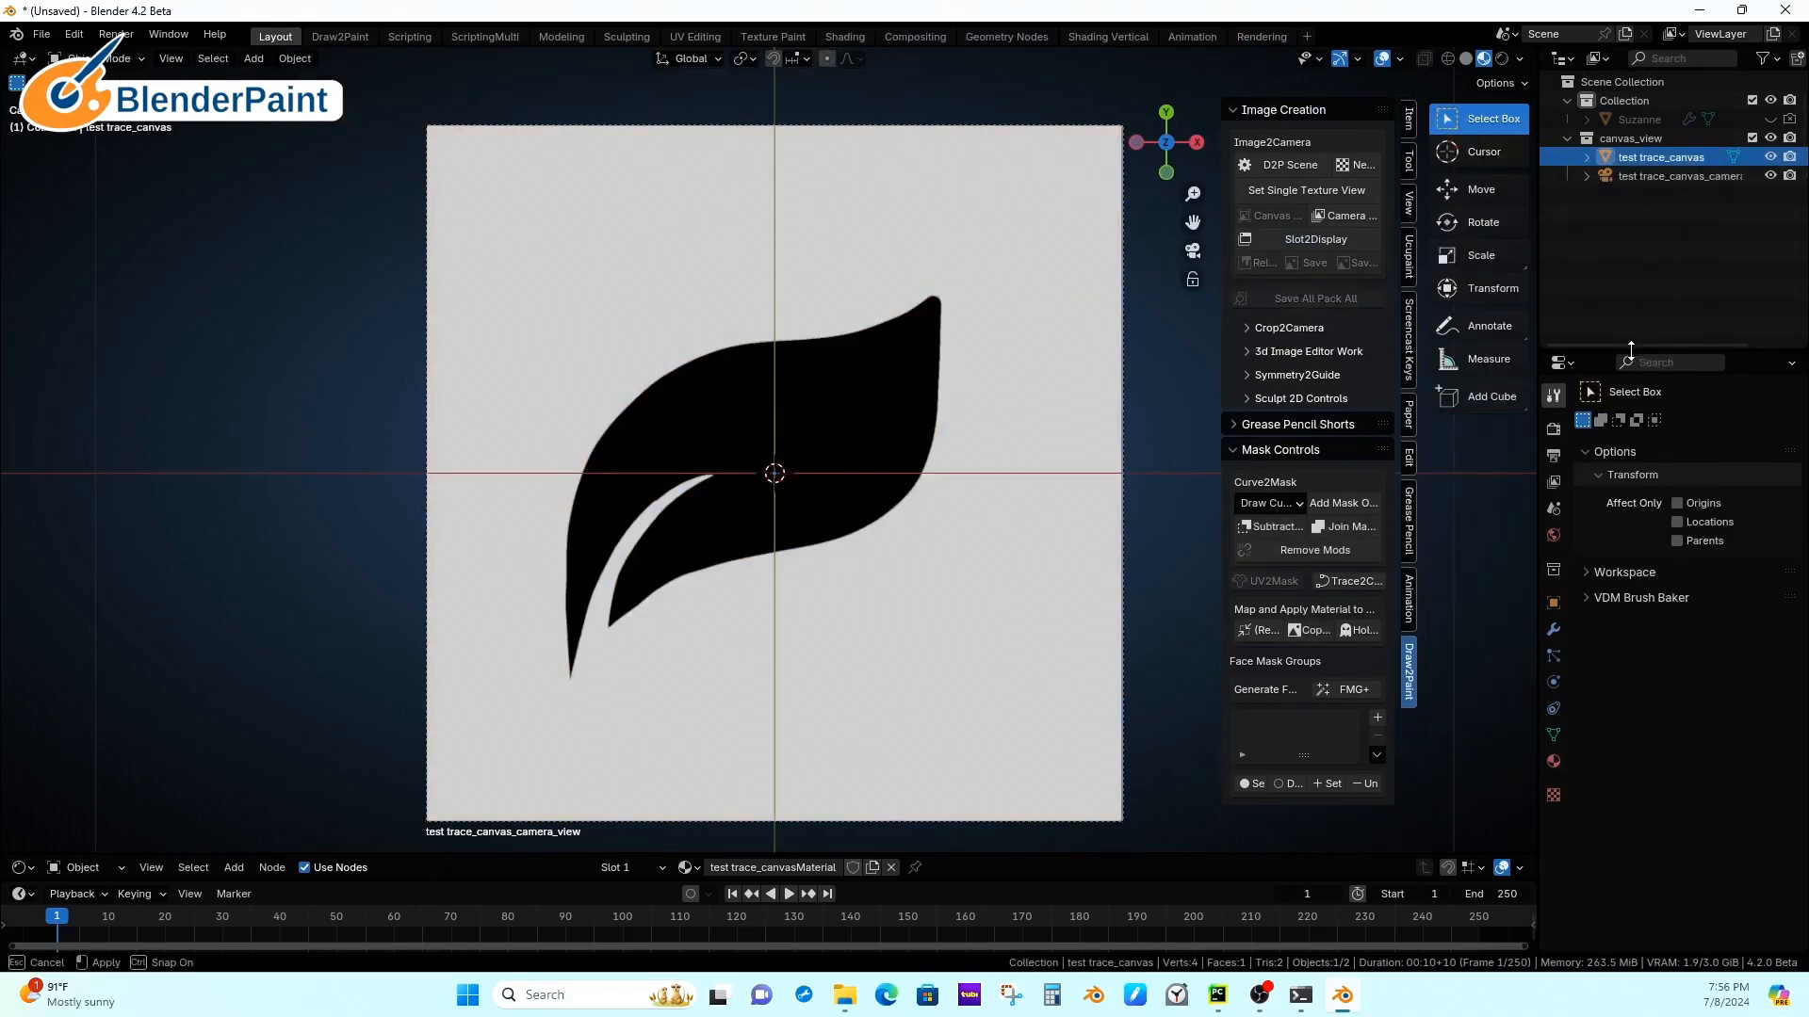
left_click(1649, 142)
key("x")
left_click(1649, 140)
key("x")
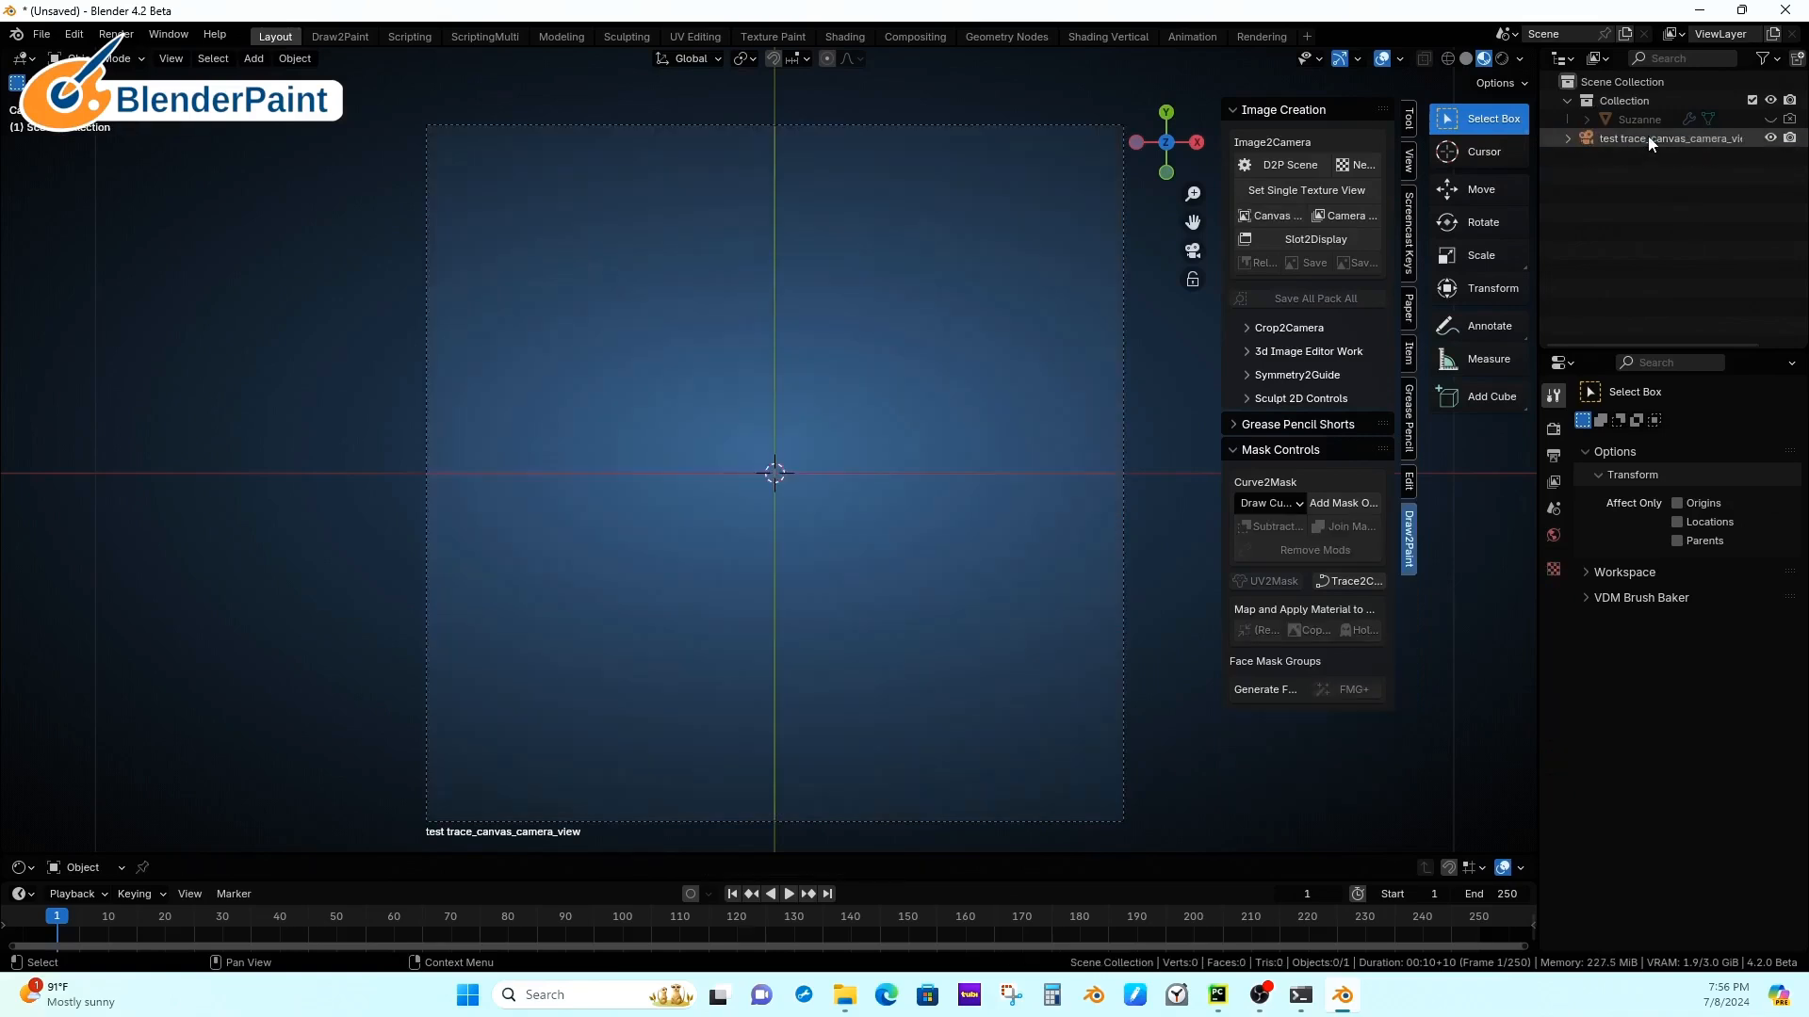
key("x")
key("shift+a")
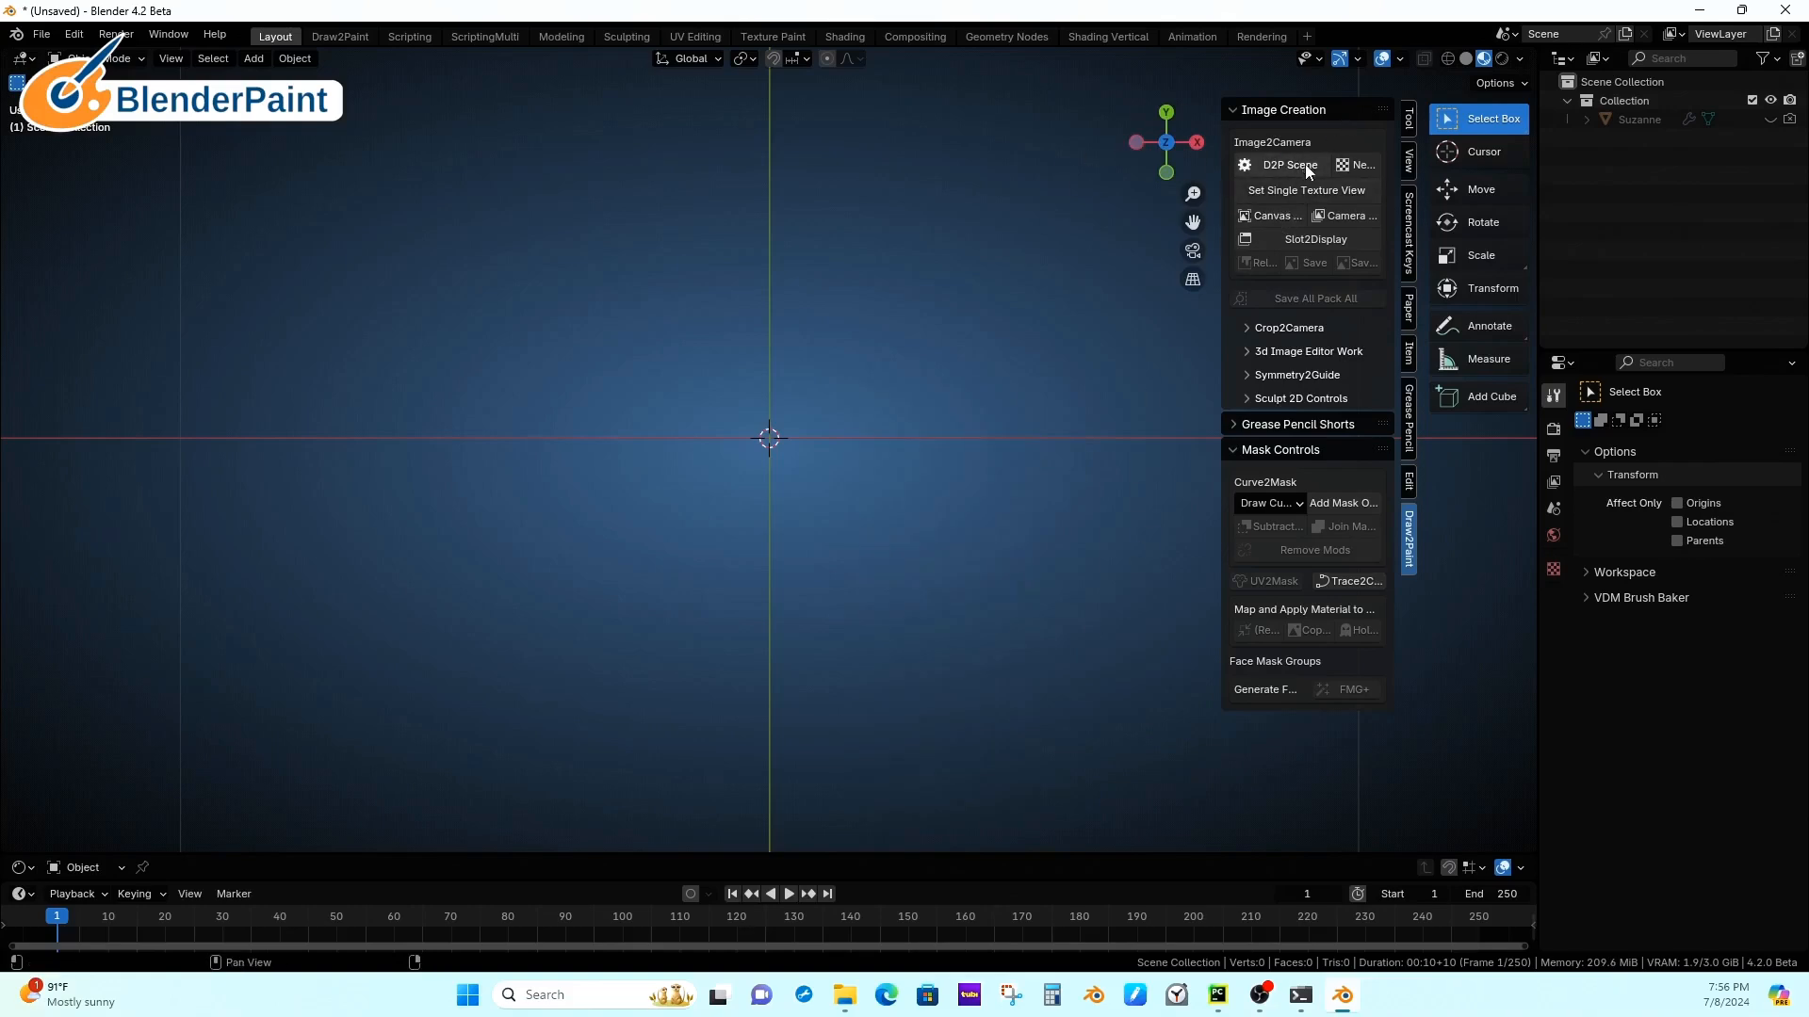
Step: Open a separate image window, show the test trace image, and load Trace2Mask_Test.png from the D2P Examples folder
left_click(1359, 167)
left_click(1287, 478)
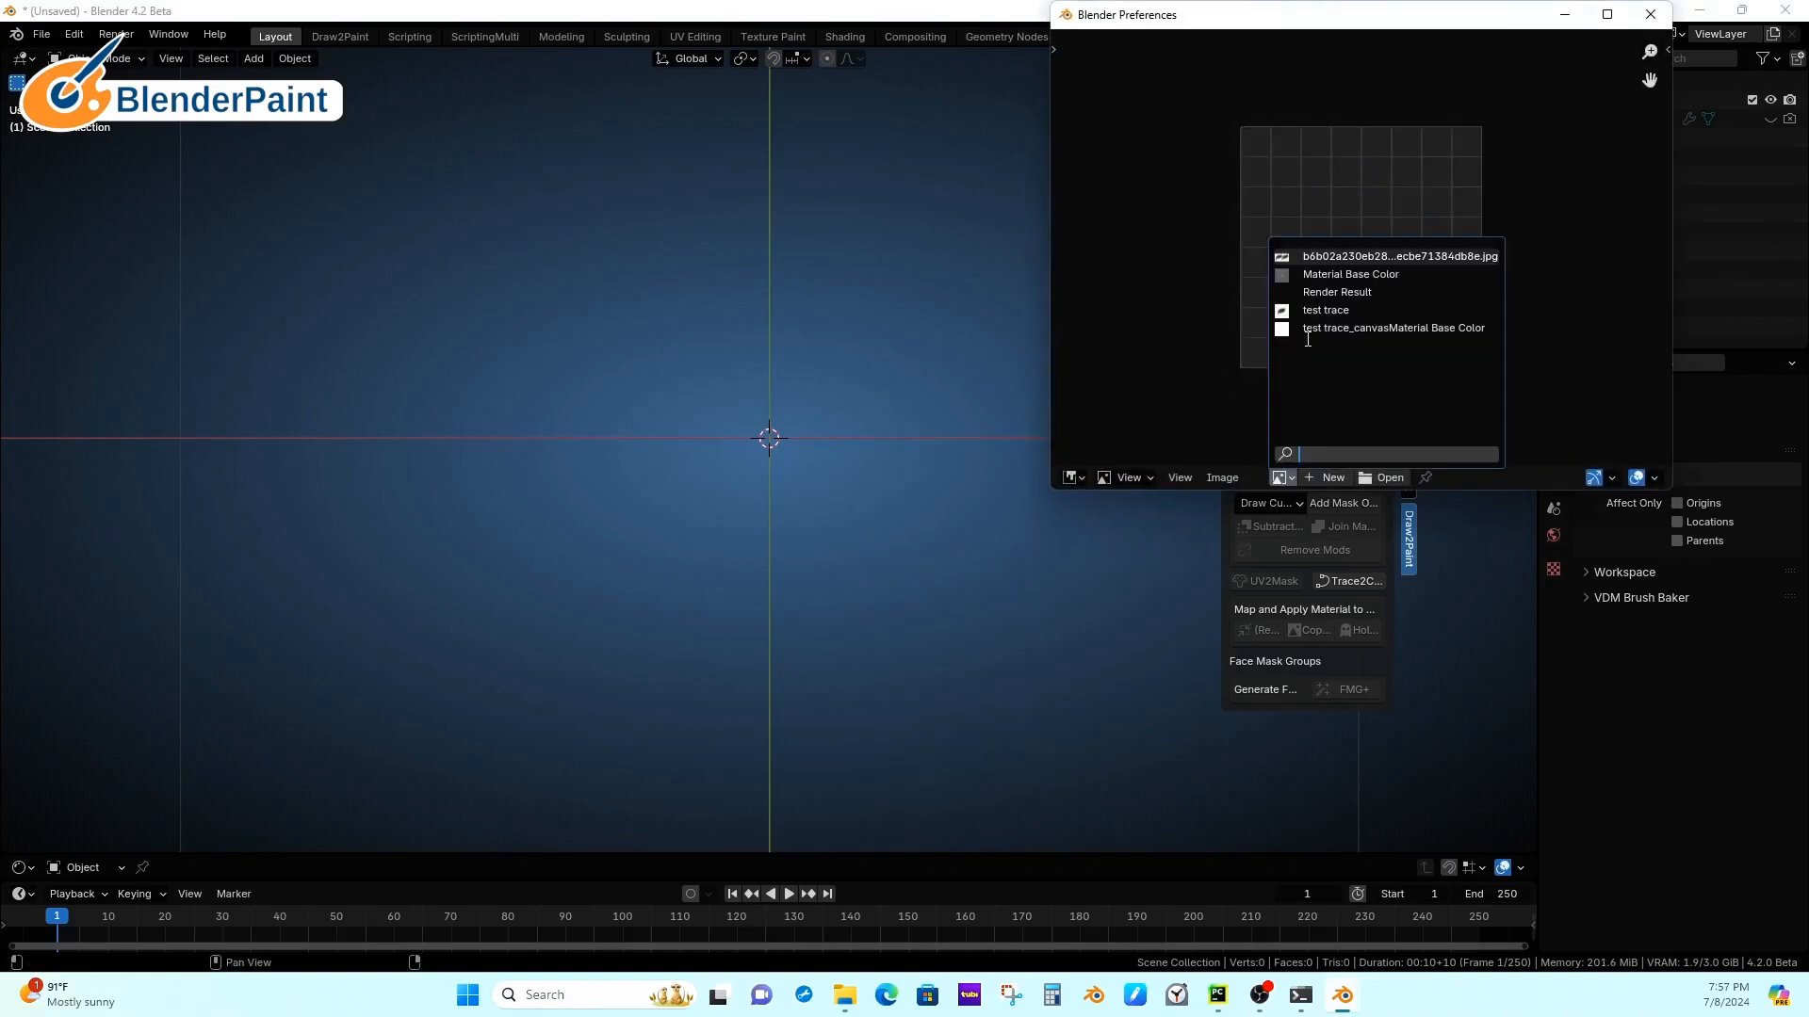
left_click(1313, 311)
left_click(1272, 478)
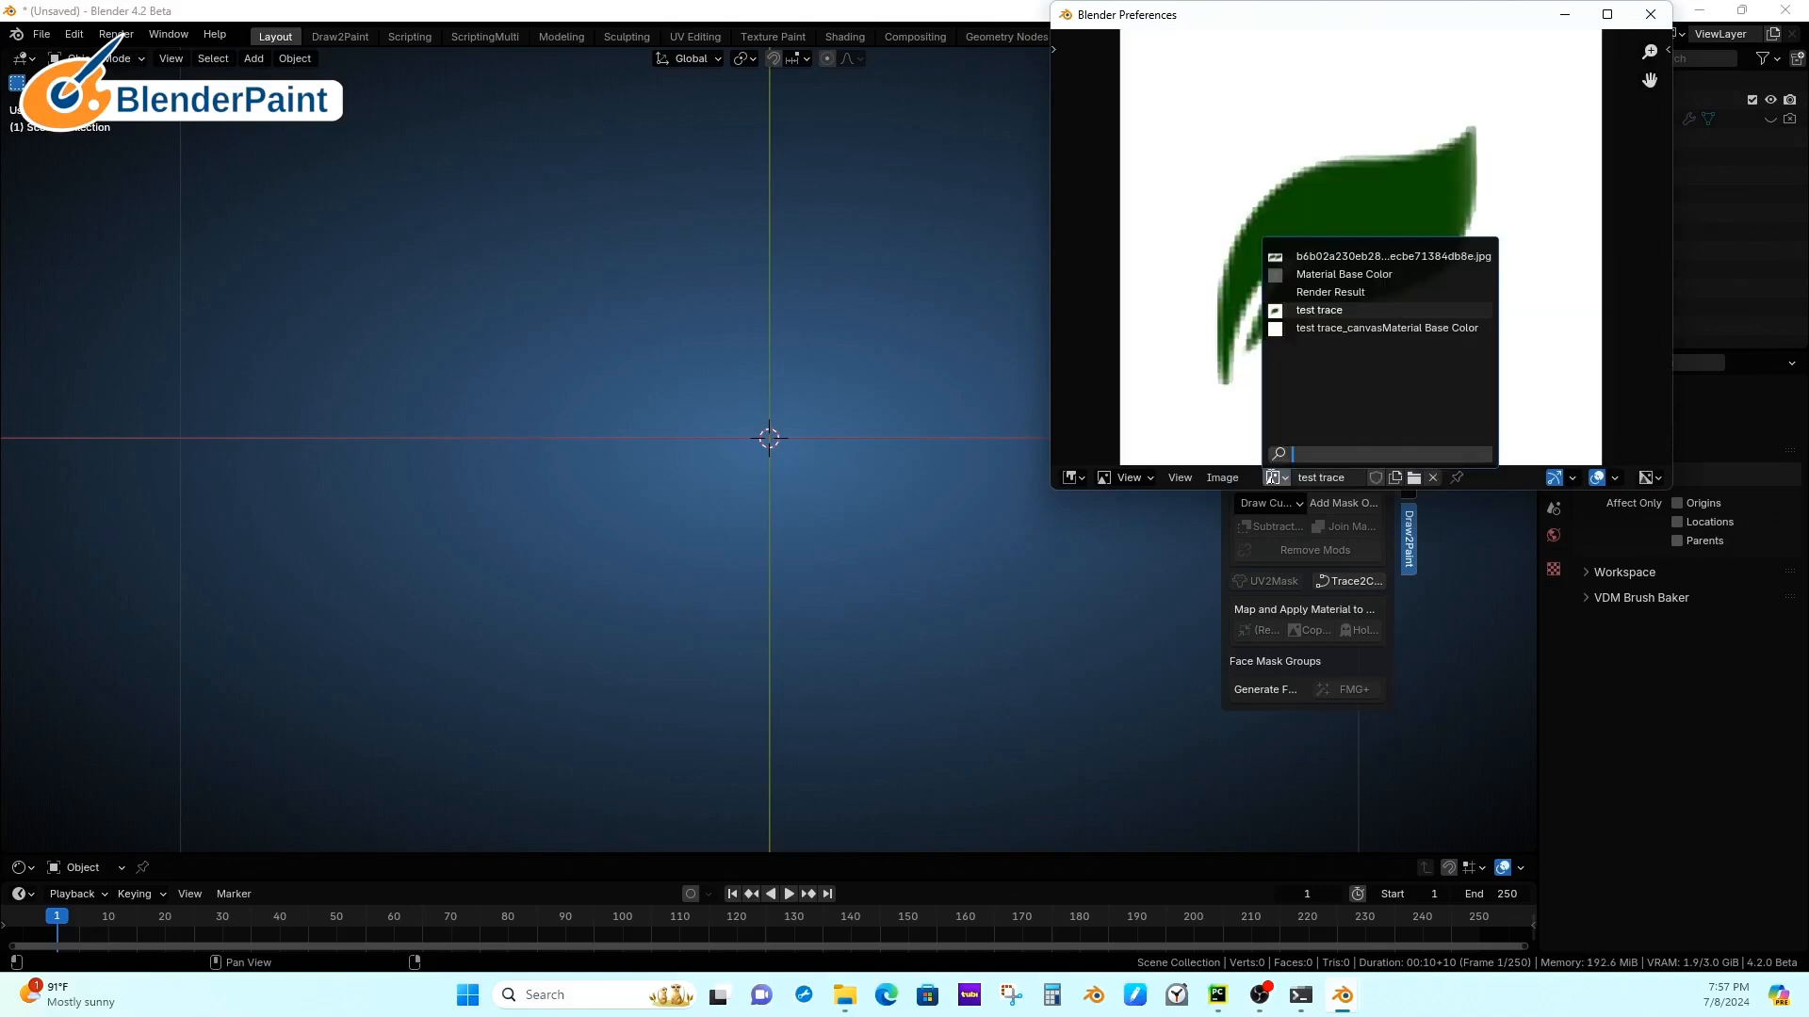
left_click(1222, 478)
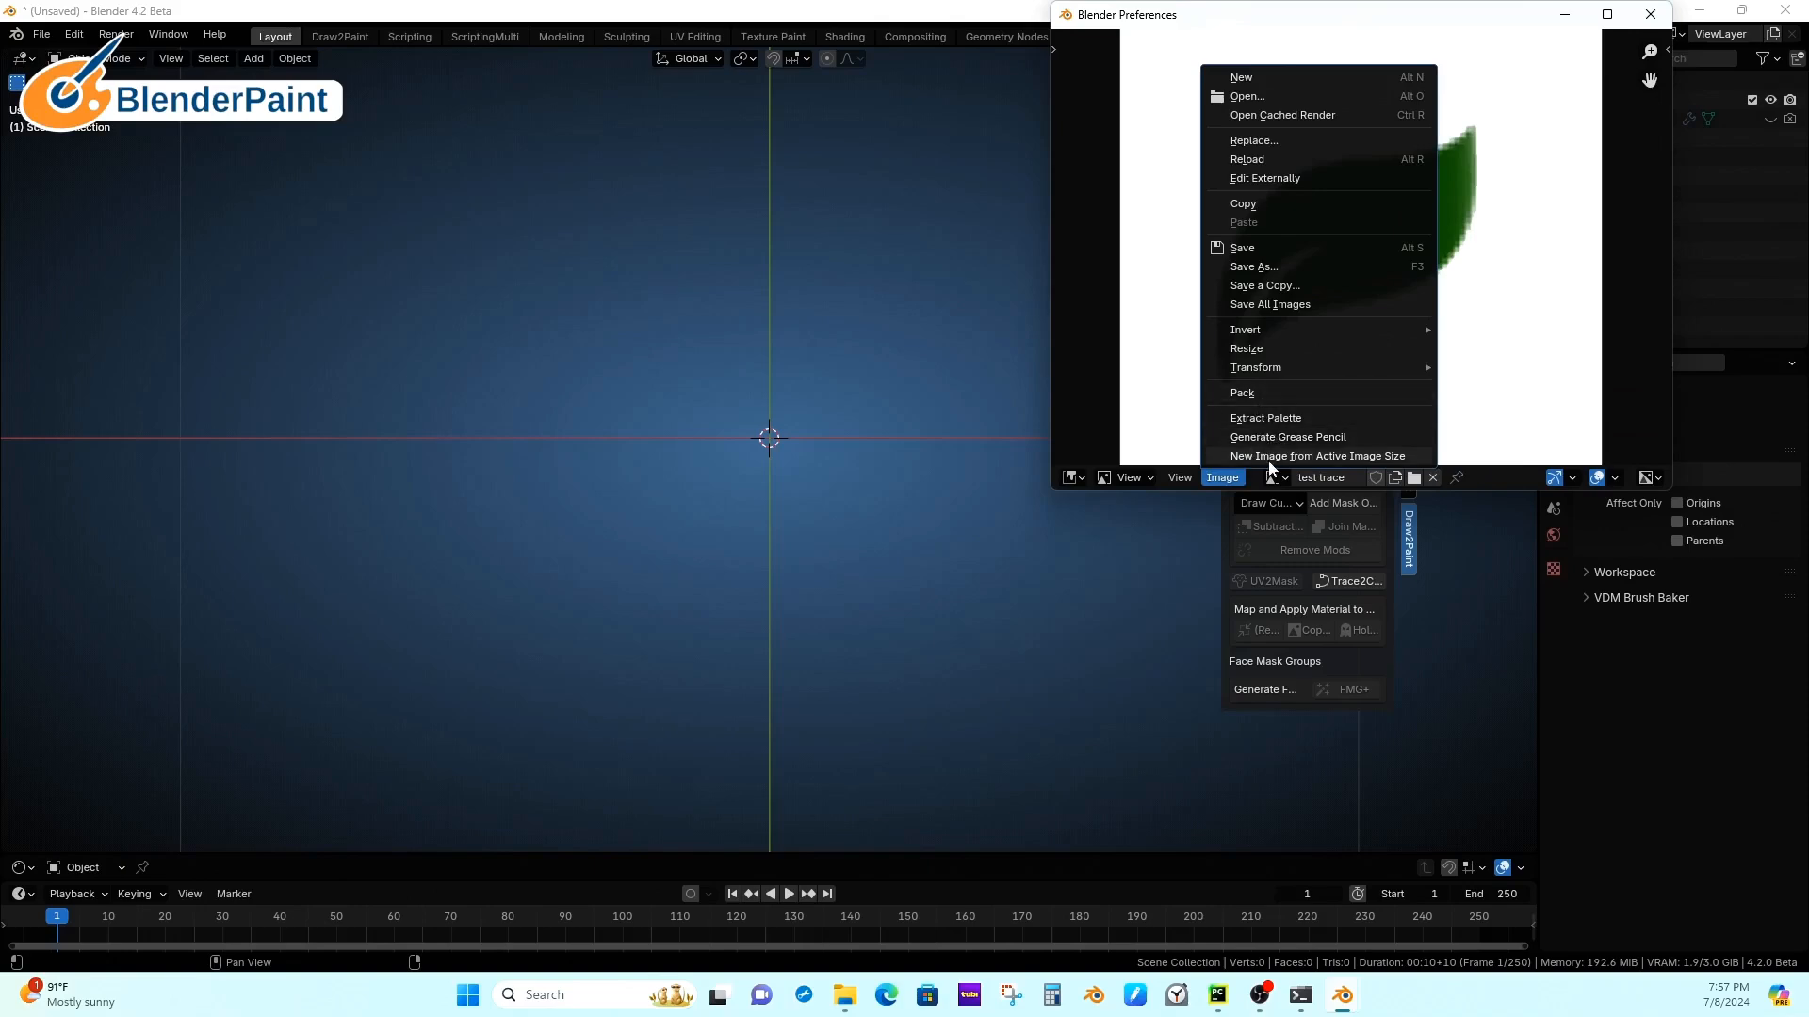
left_click(1264, 98)
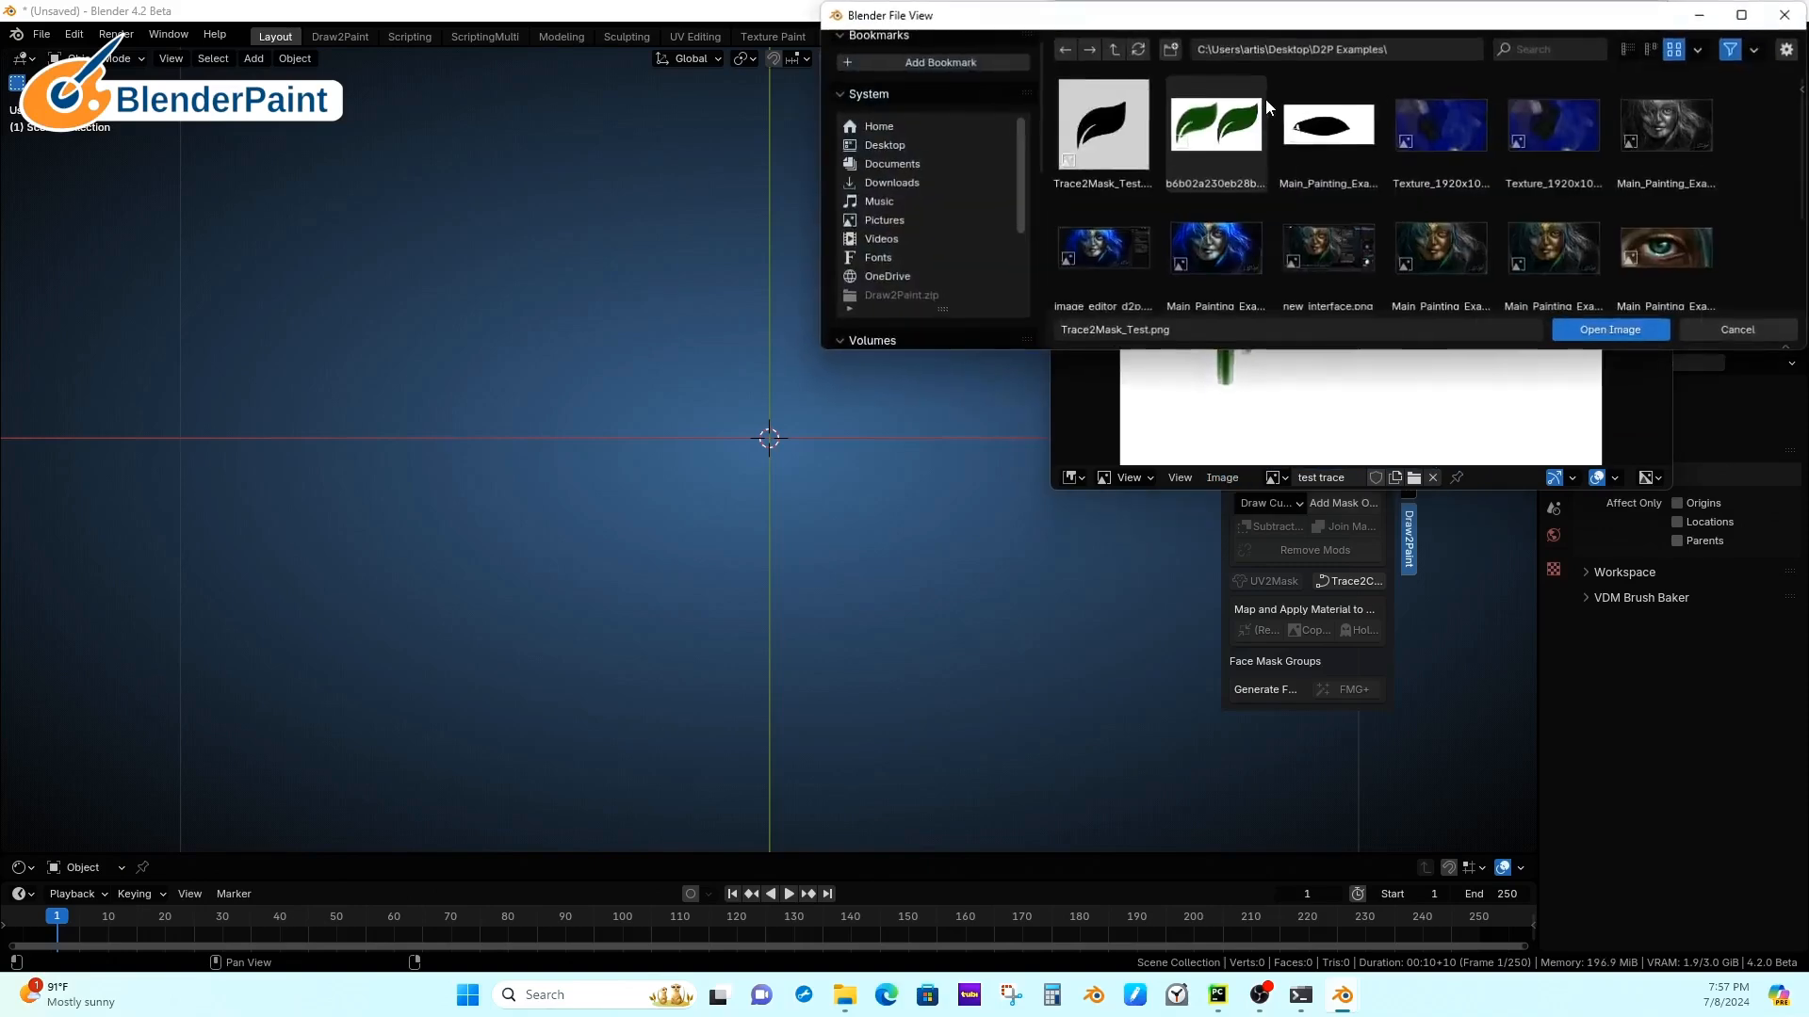
left_click(1572, 330)
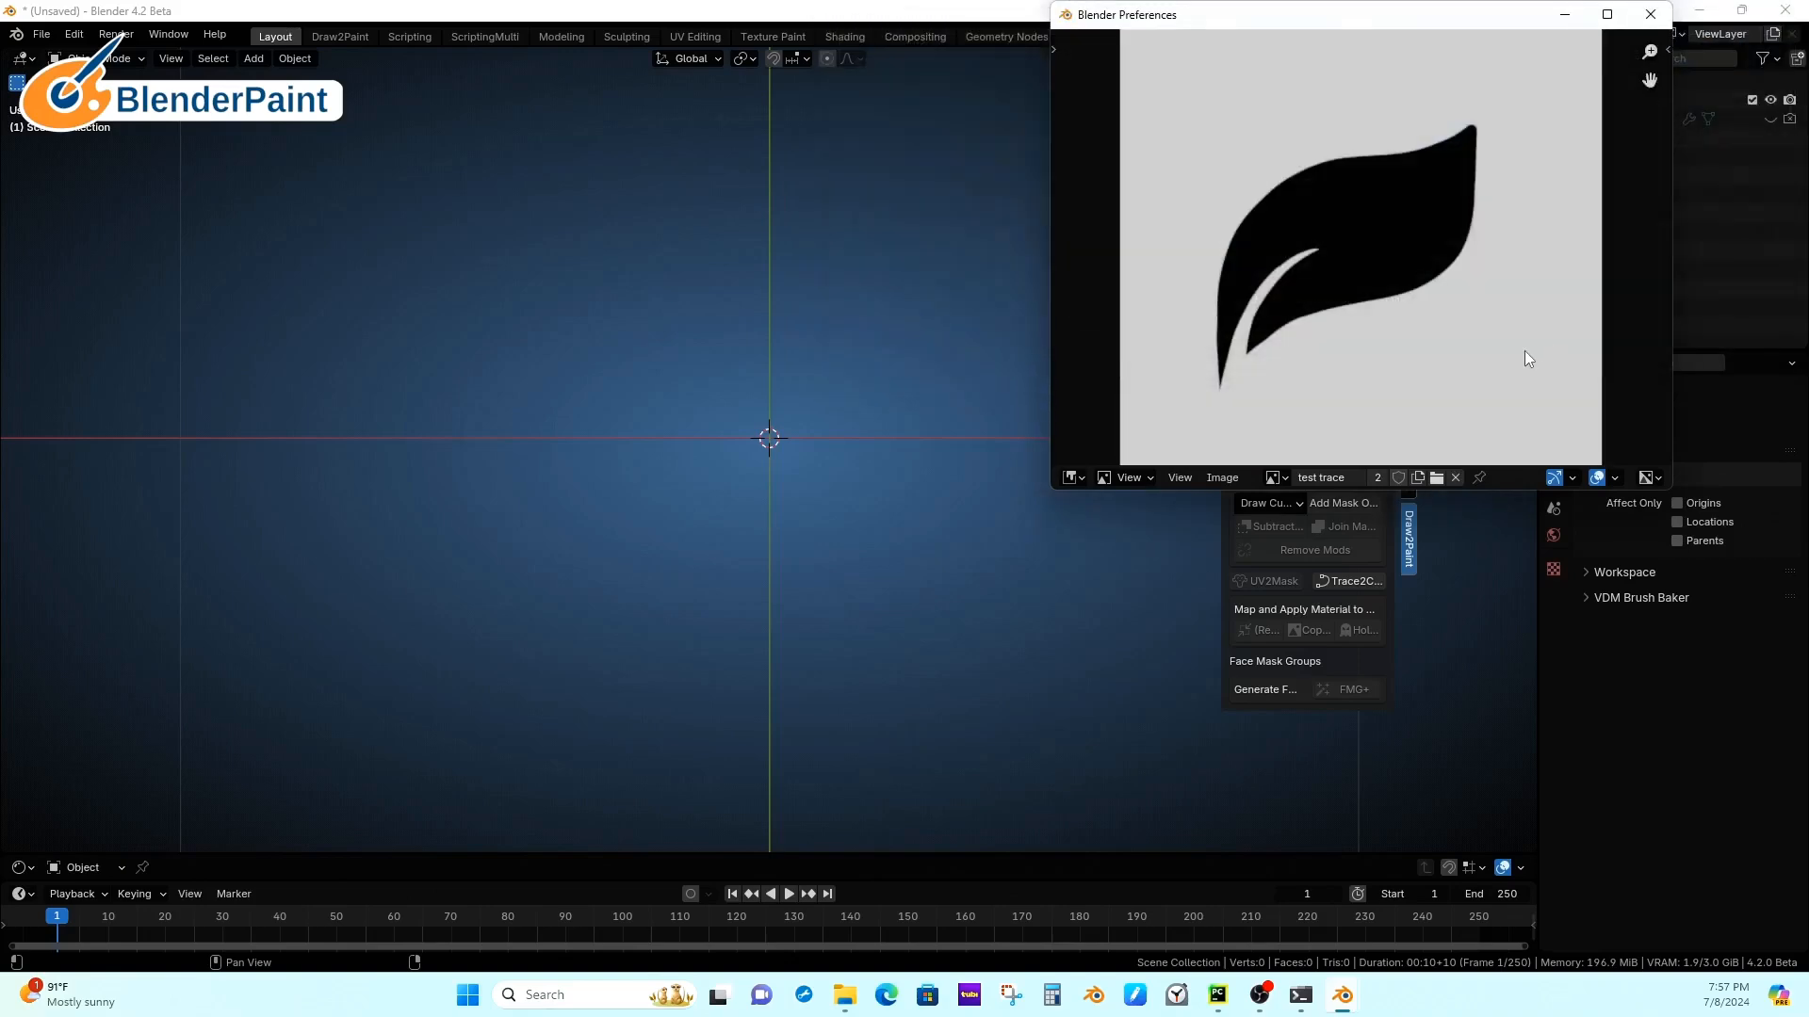
Step: Get the loaded image's current size, create a canvas and camera from it, and close the image window
key("n")
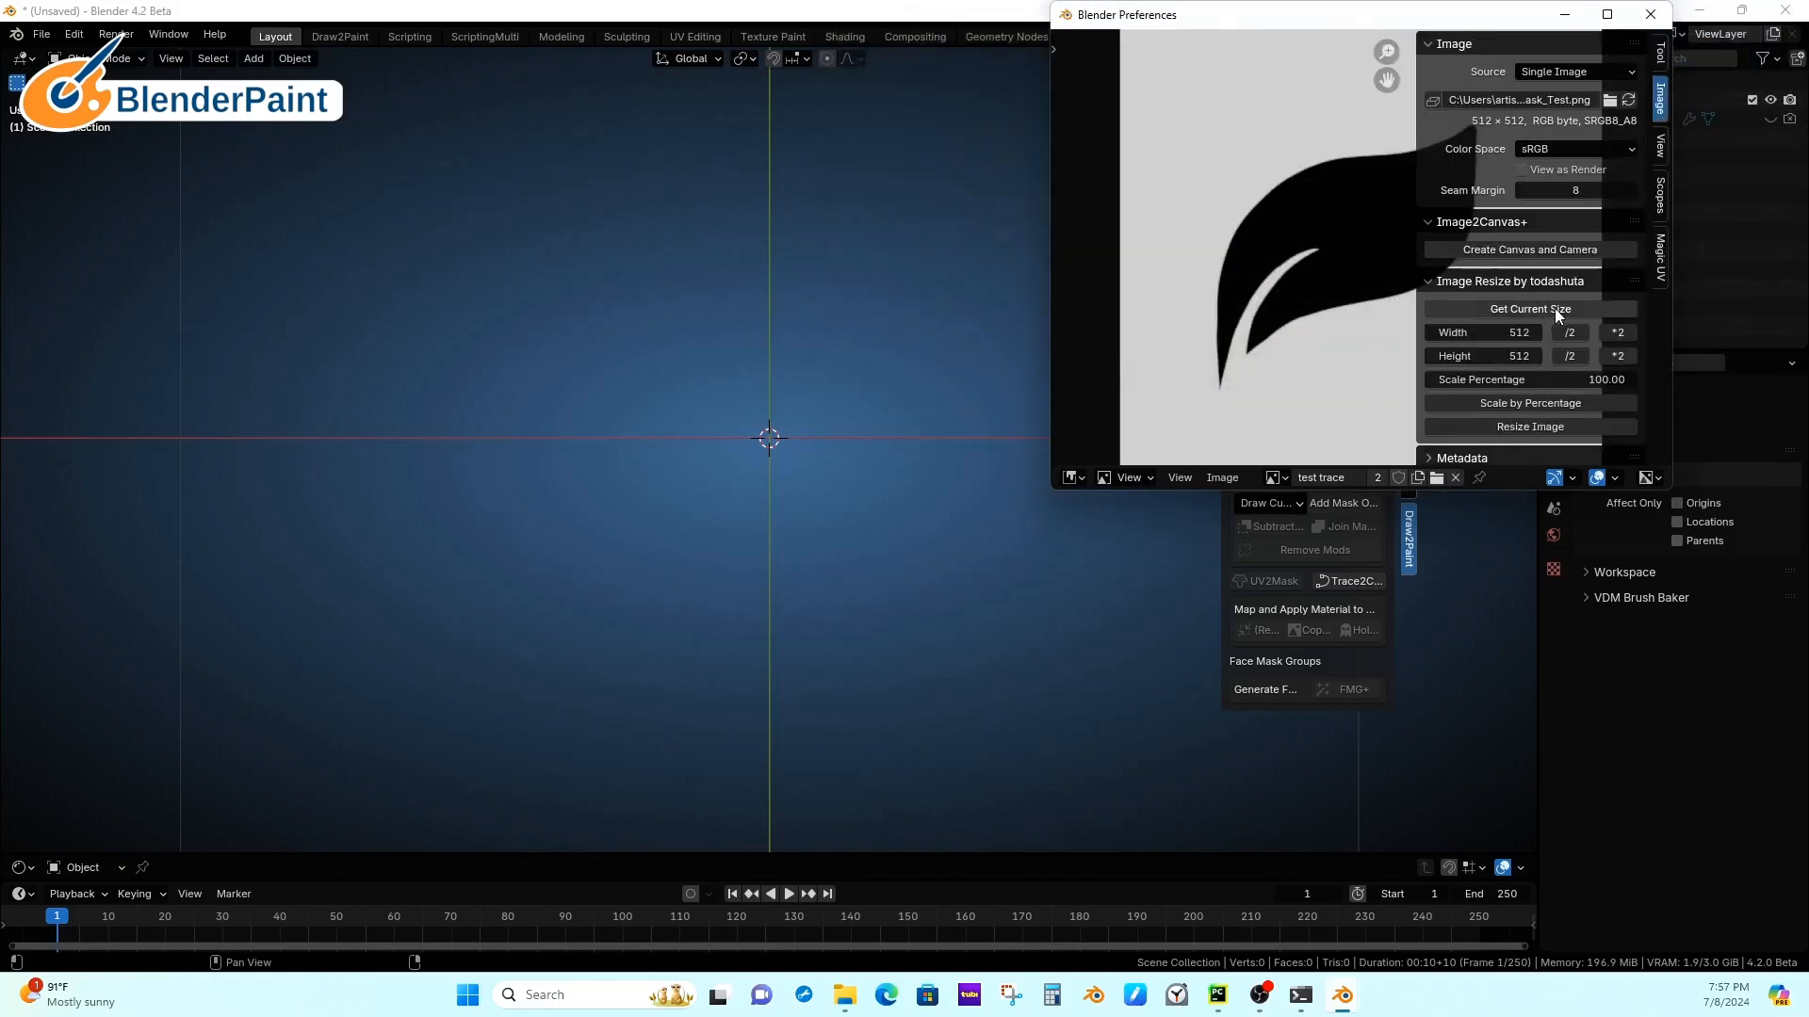
left_click(1554, 308)
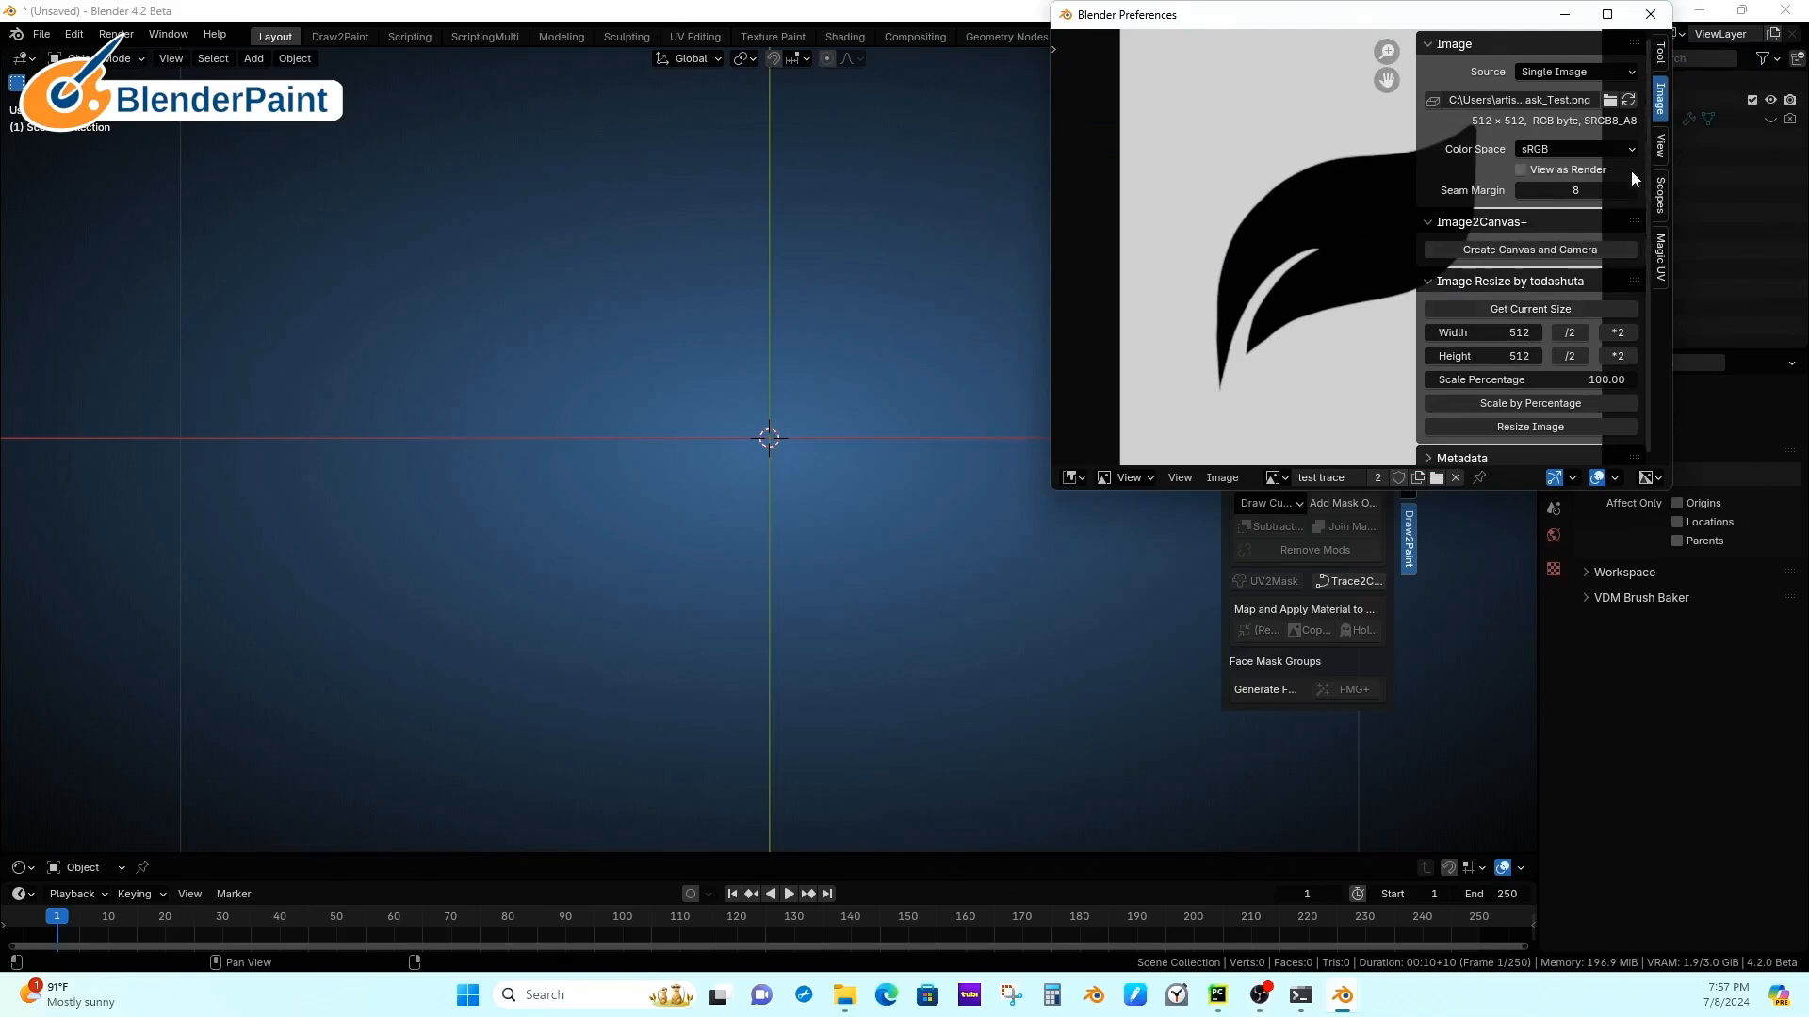
left_click(1556, 250)
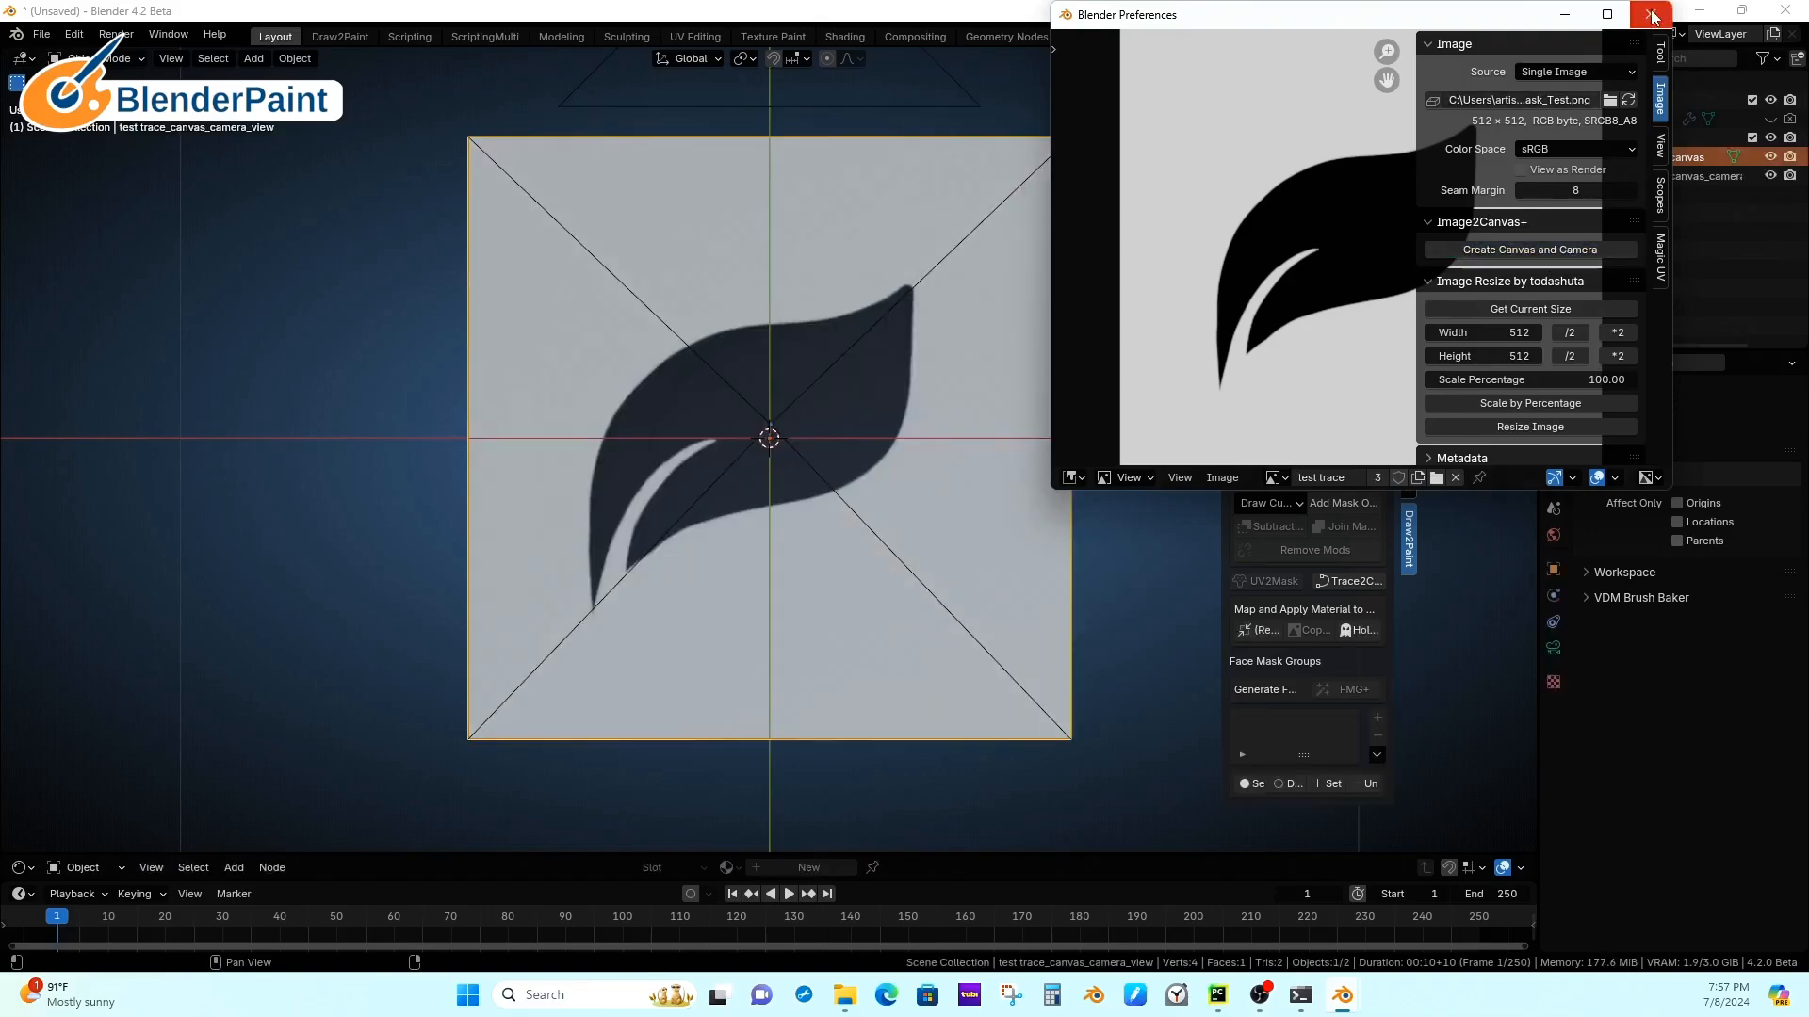
left_click(1649, 14)
Step: View the new canvas through its camera in Solid shading and auto-trace the leaf image into a curve
scroll(1093, 409, "up", 2)
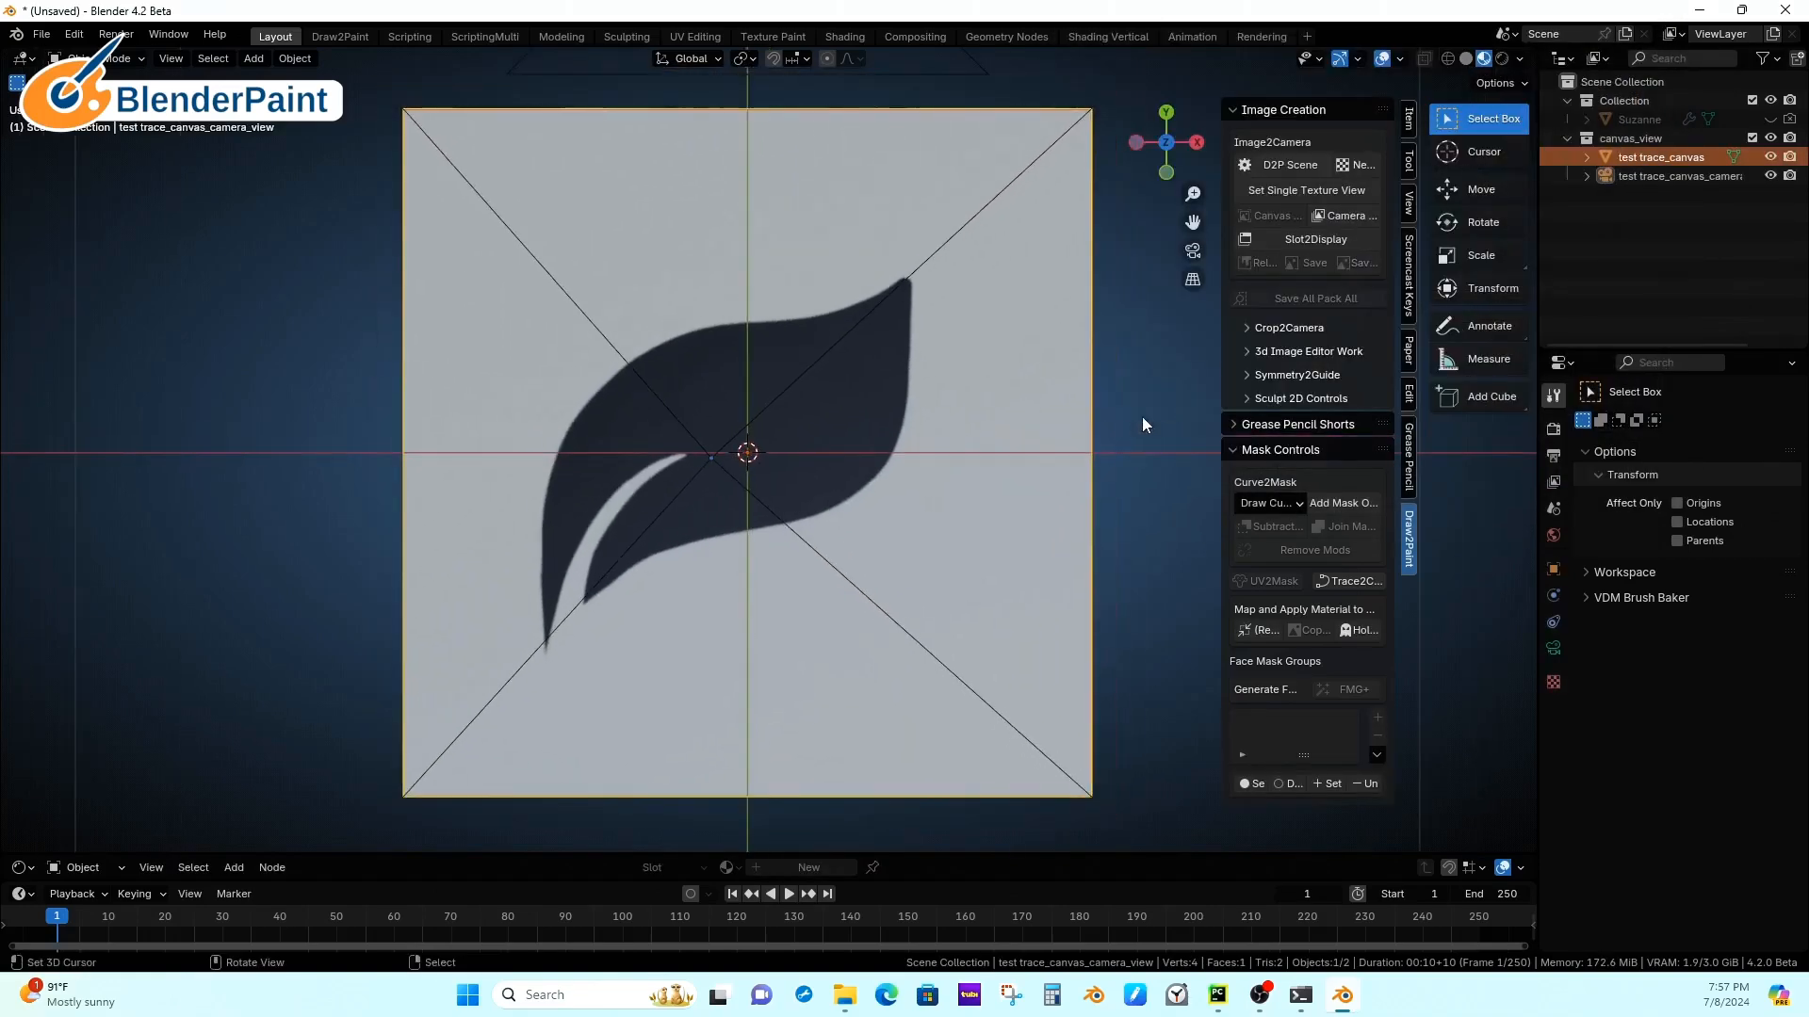
key("KP_0")
left_click(1466, 59)
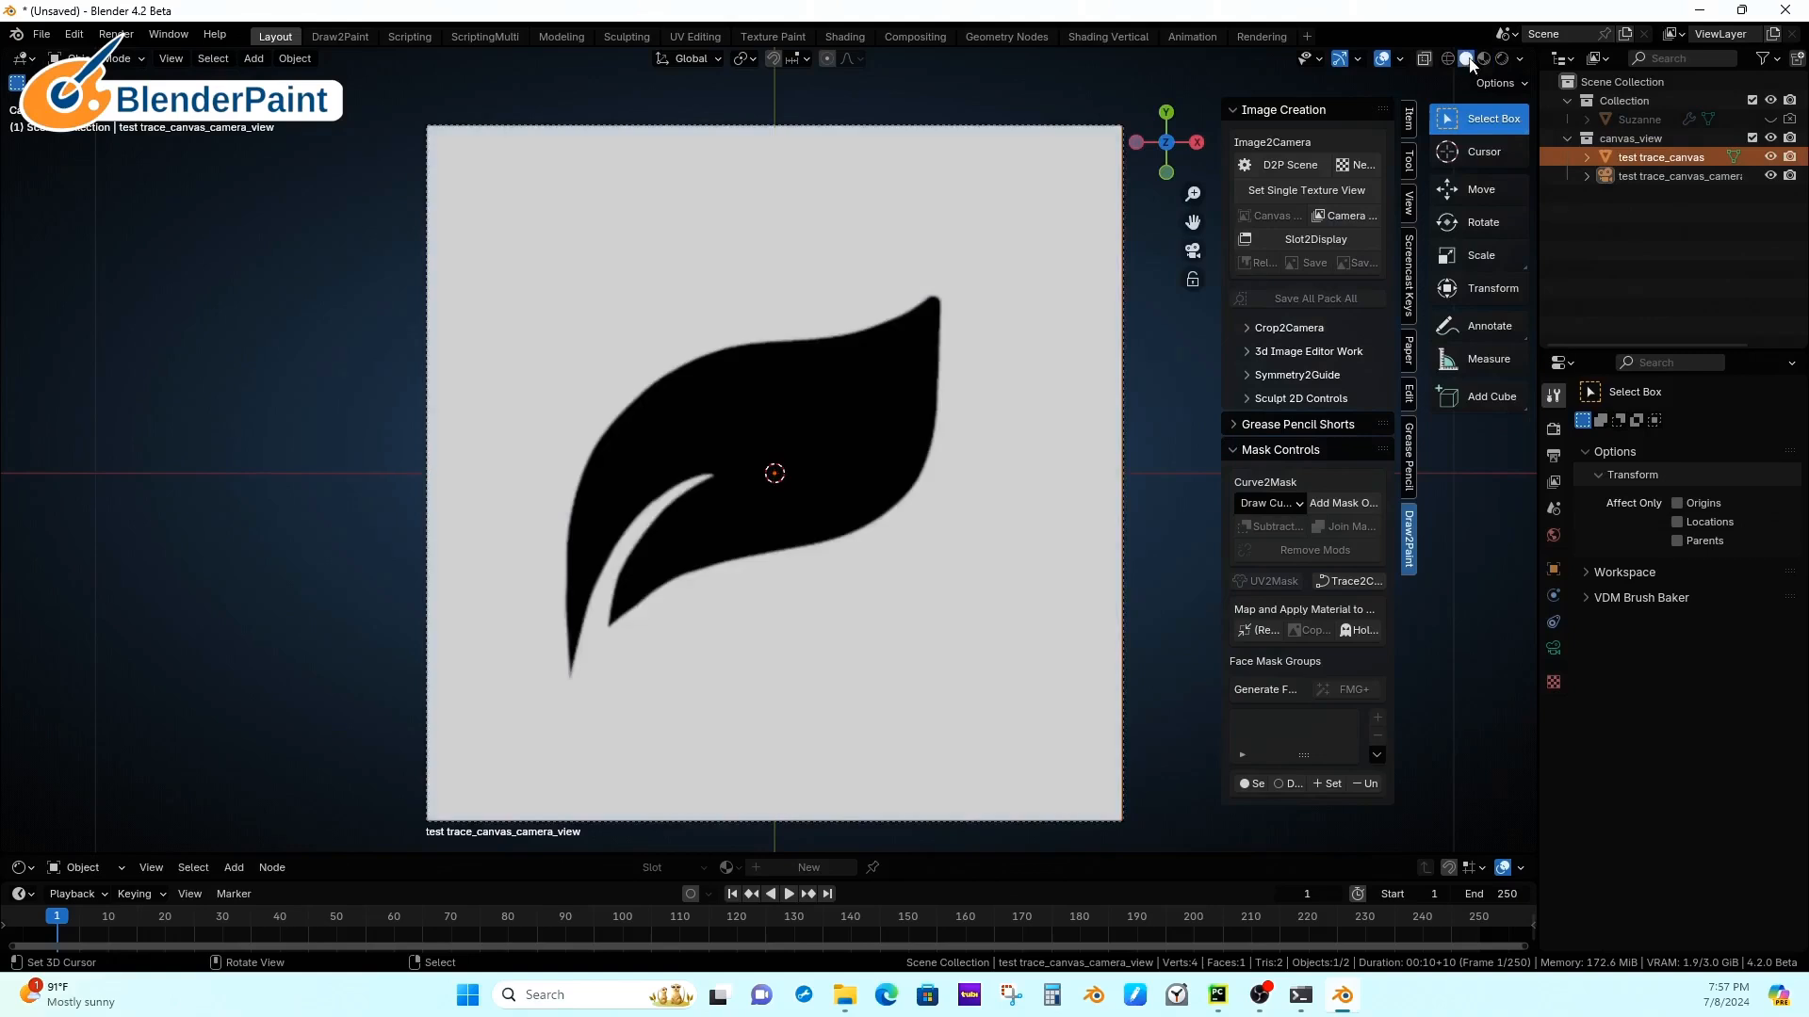
left_click(1027, 423)
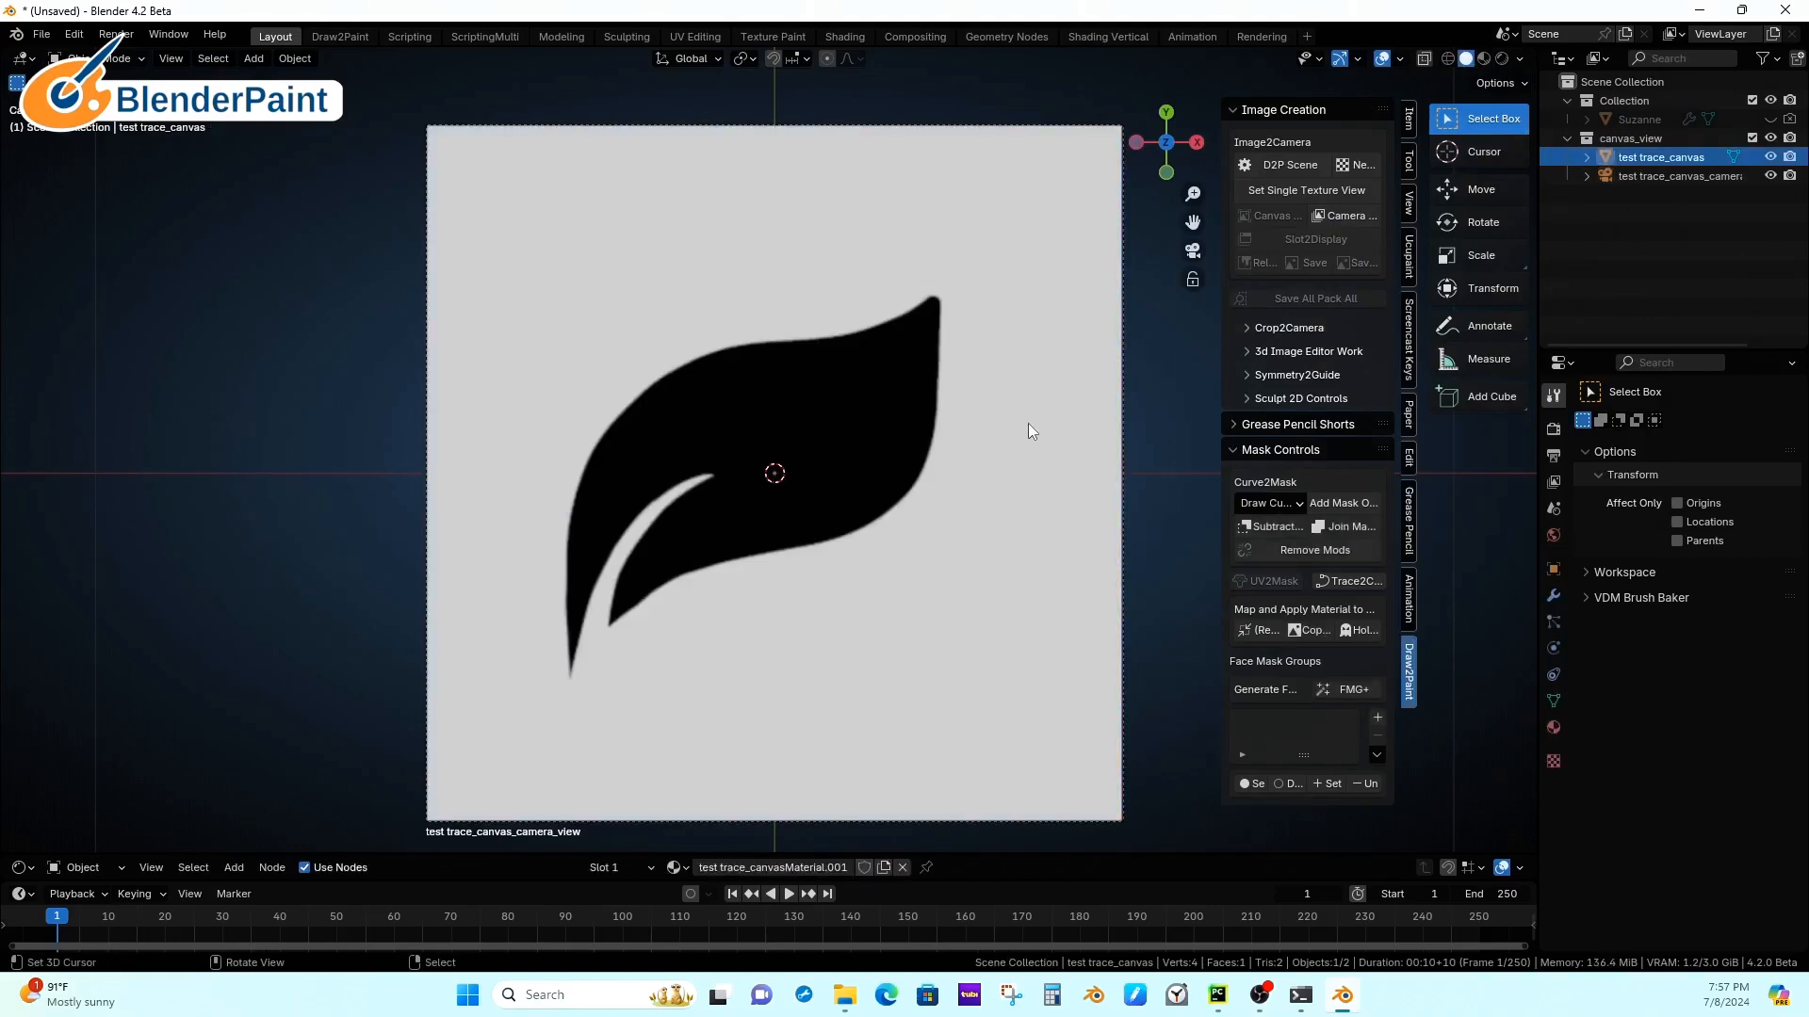
left_click(1355, 581)
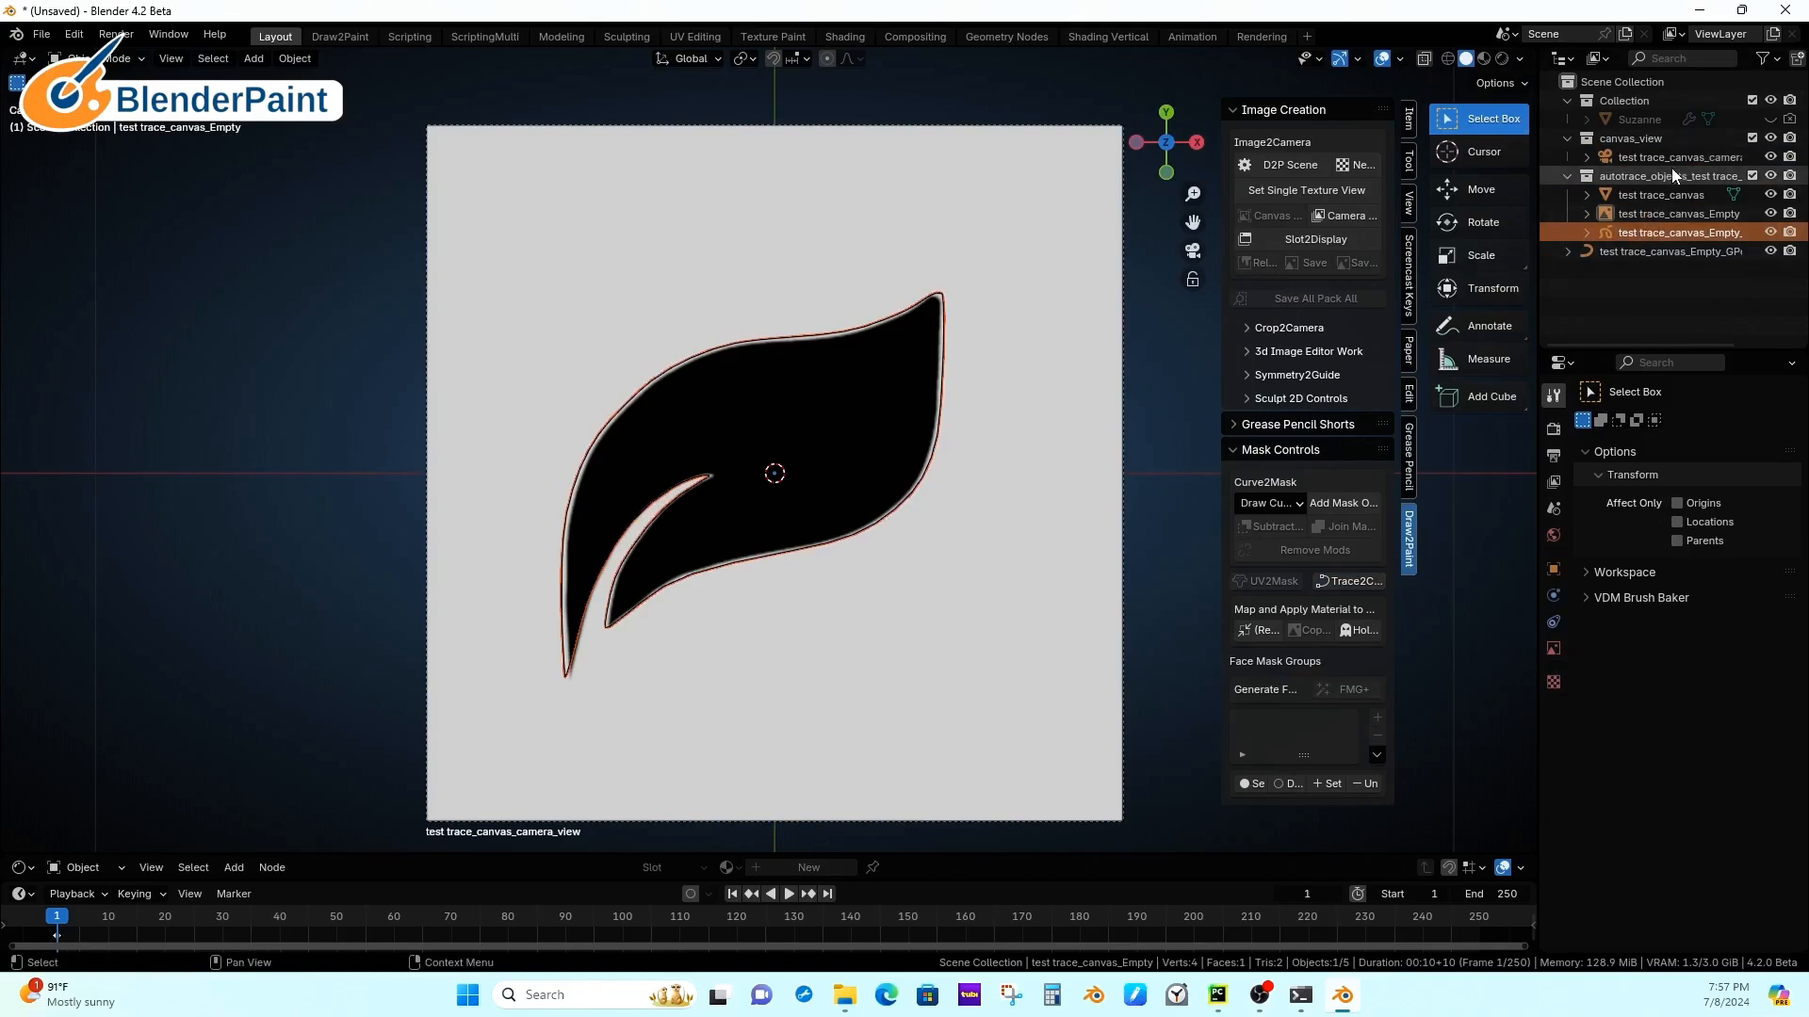
Step: Move test trace_canvas into the canvas_view collection and exclude the autotrace_objects collection from the view layer
left_click_drag(1671, 196, 1653, 162)
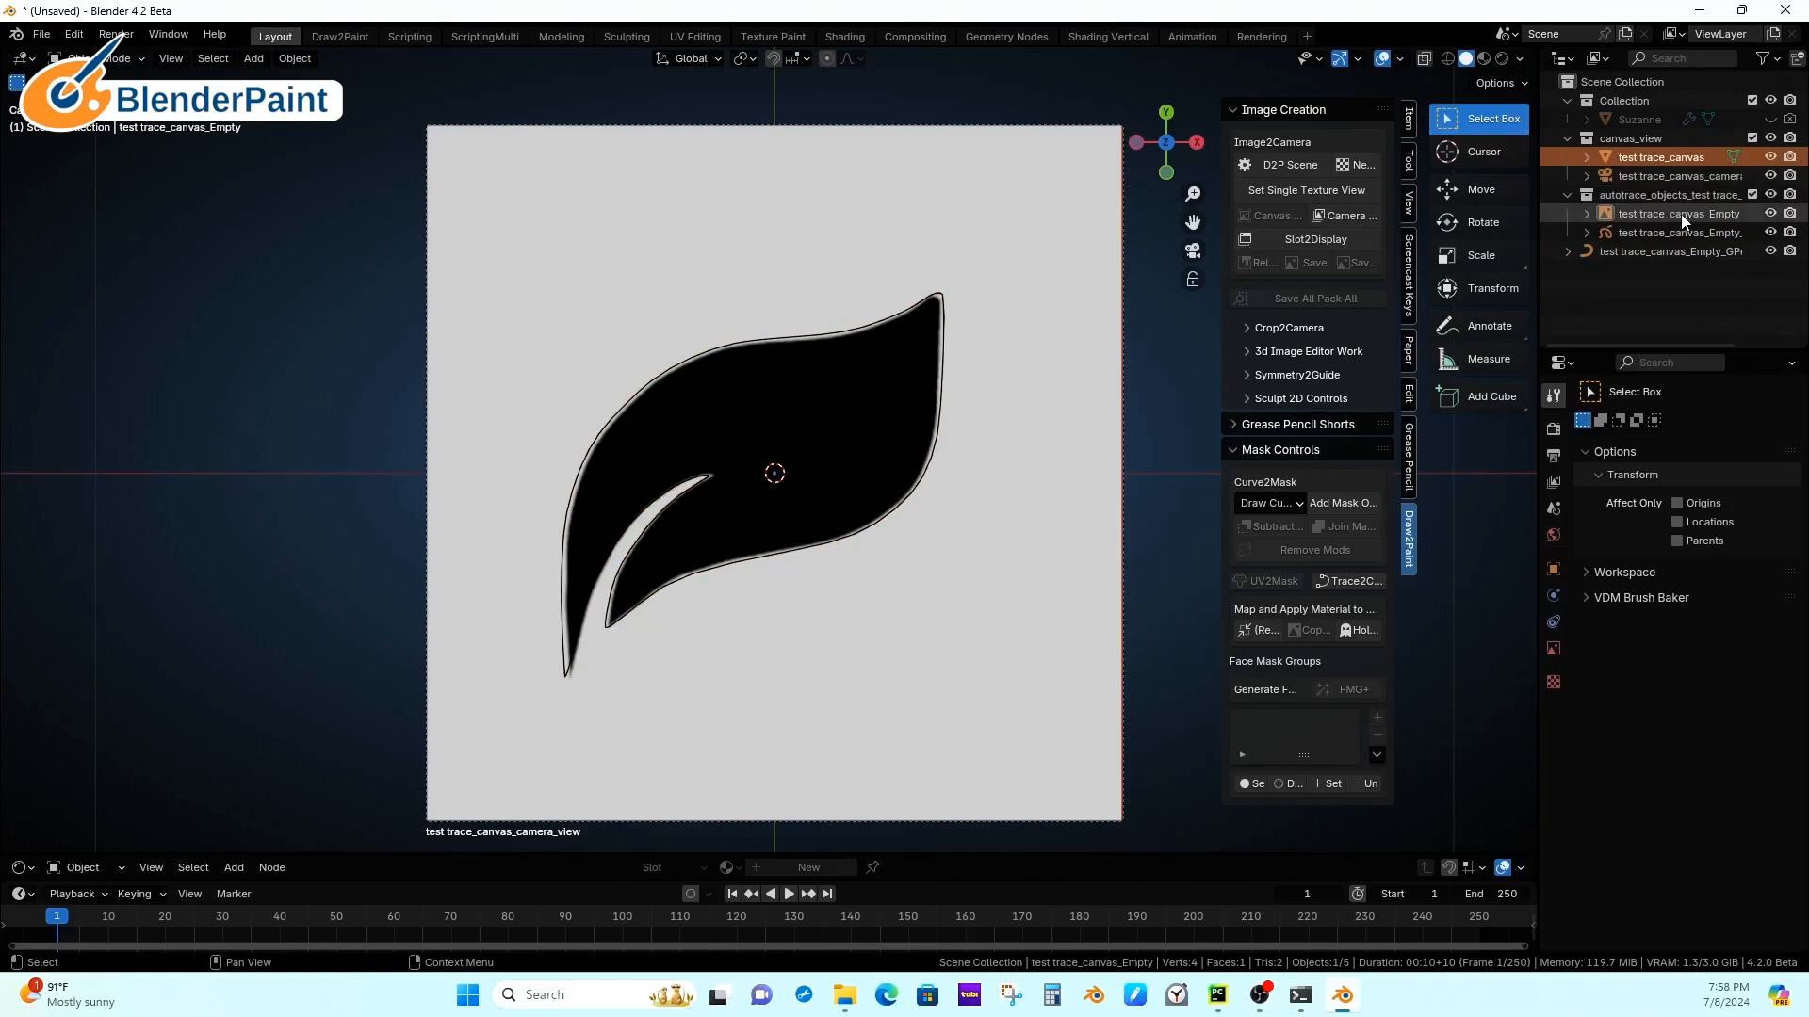
left_click(1751, 194)
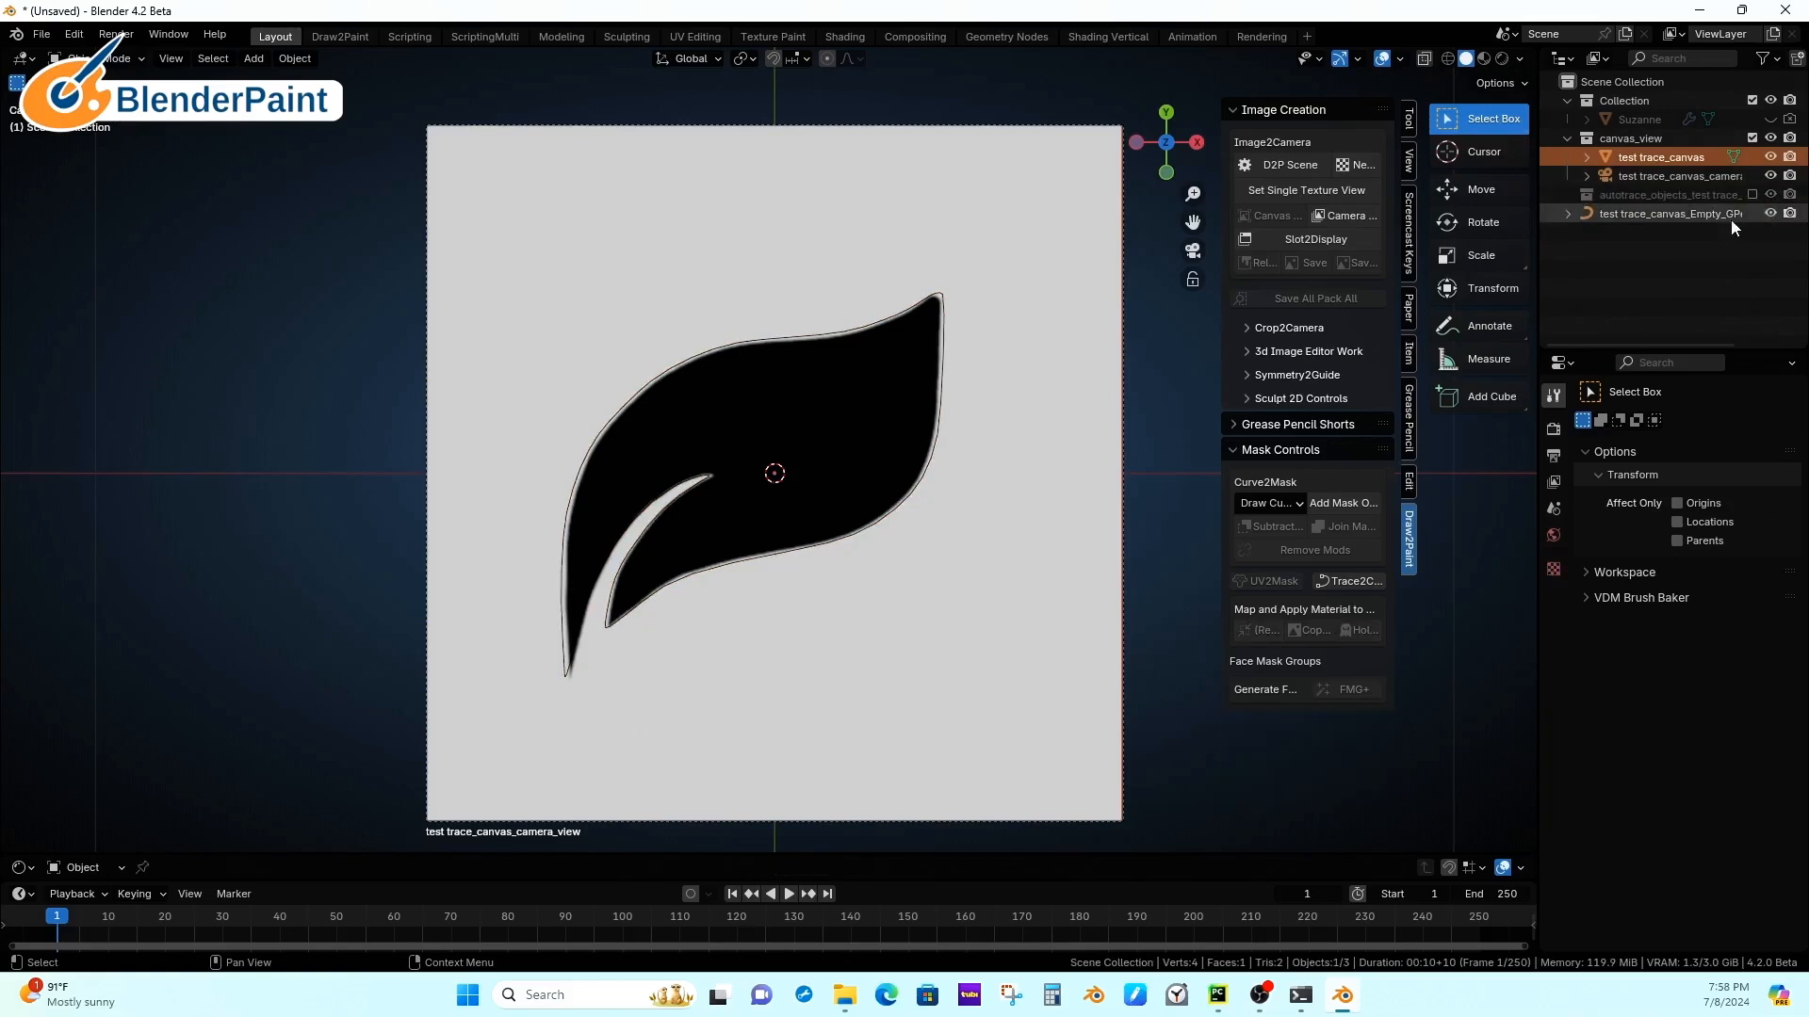
Step: Isolate the traced GPencil curve in the viewport and set its Fill Mode to Both
left_click(1737, 213)
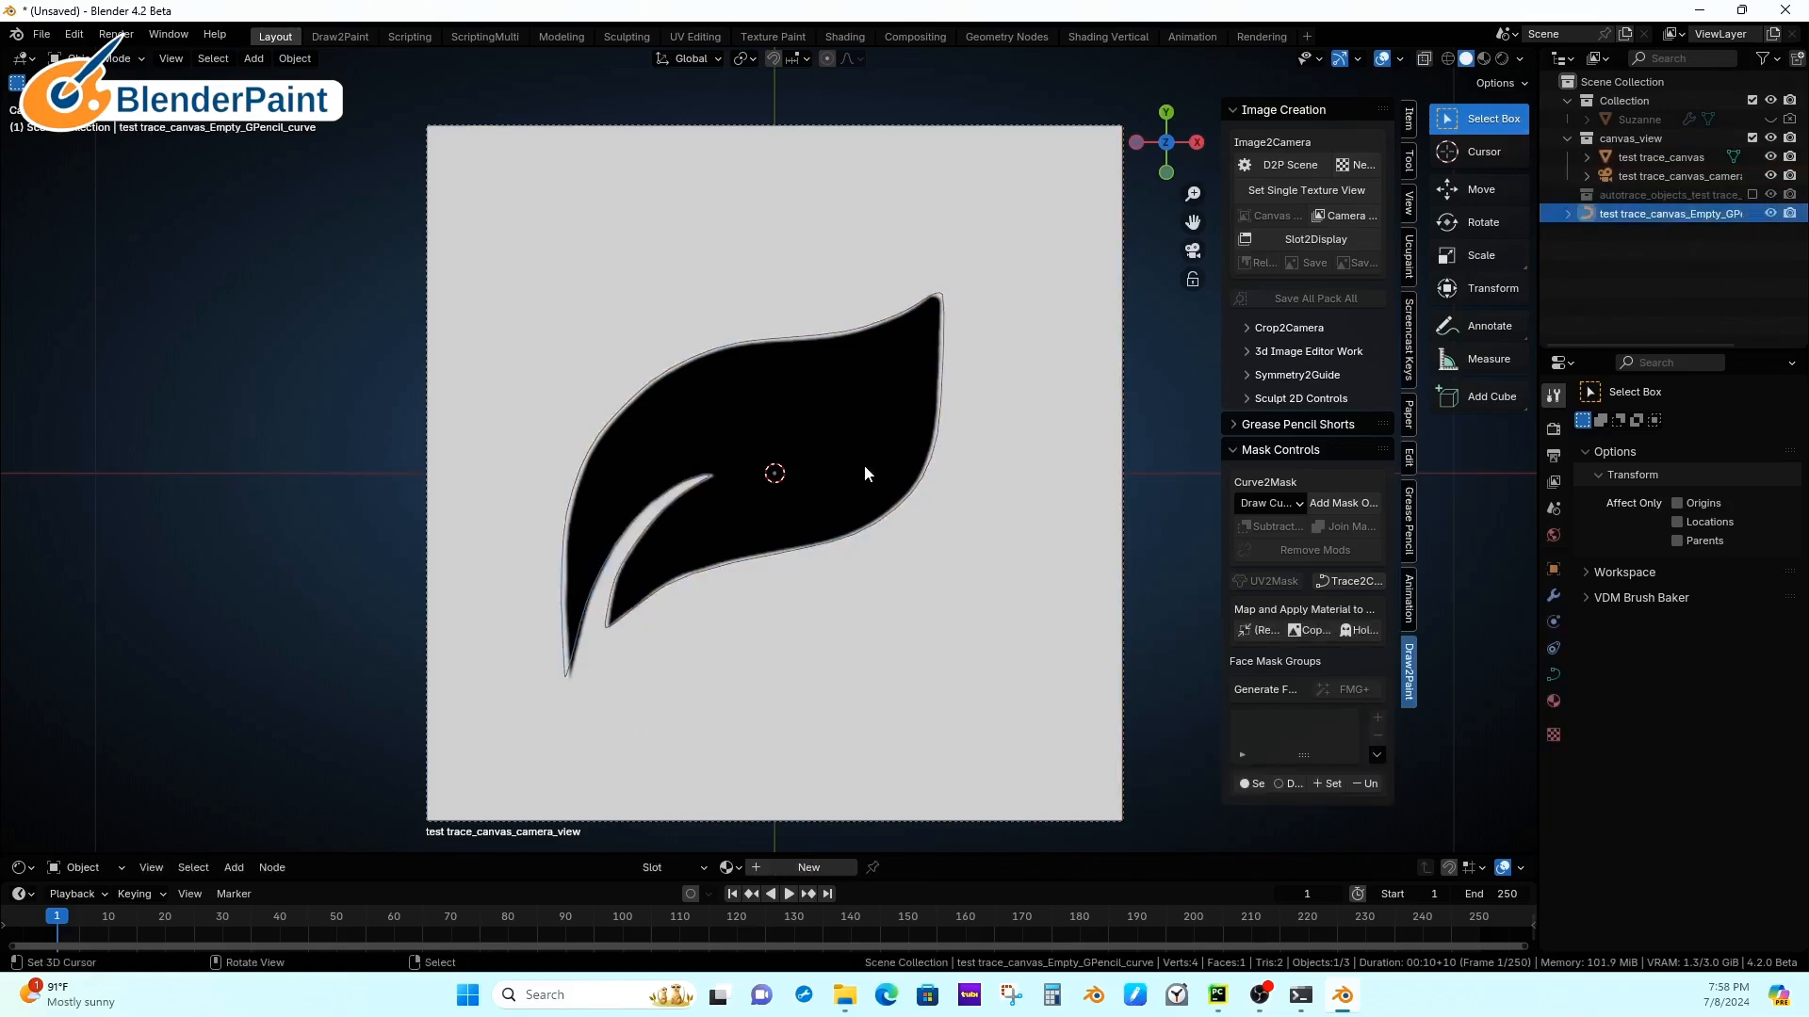
key("KP_0")
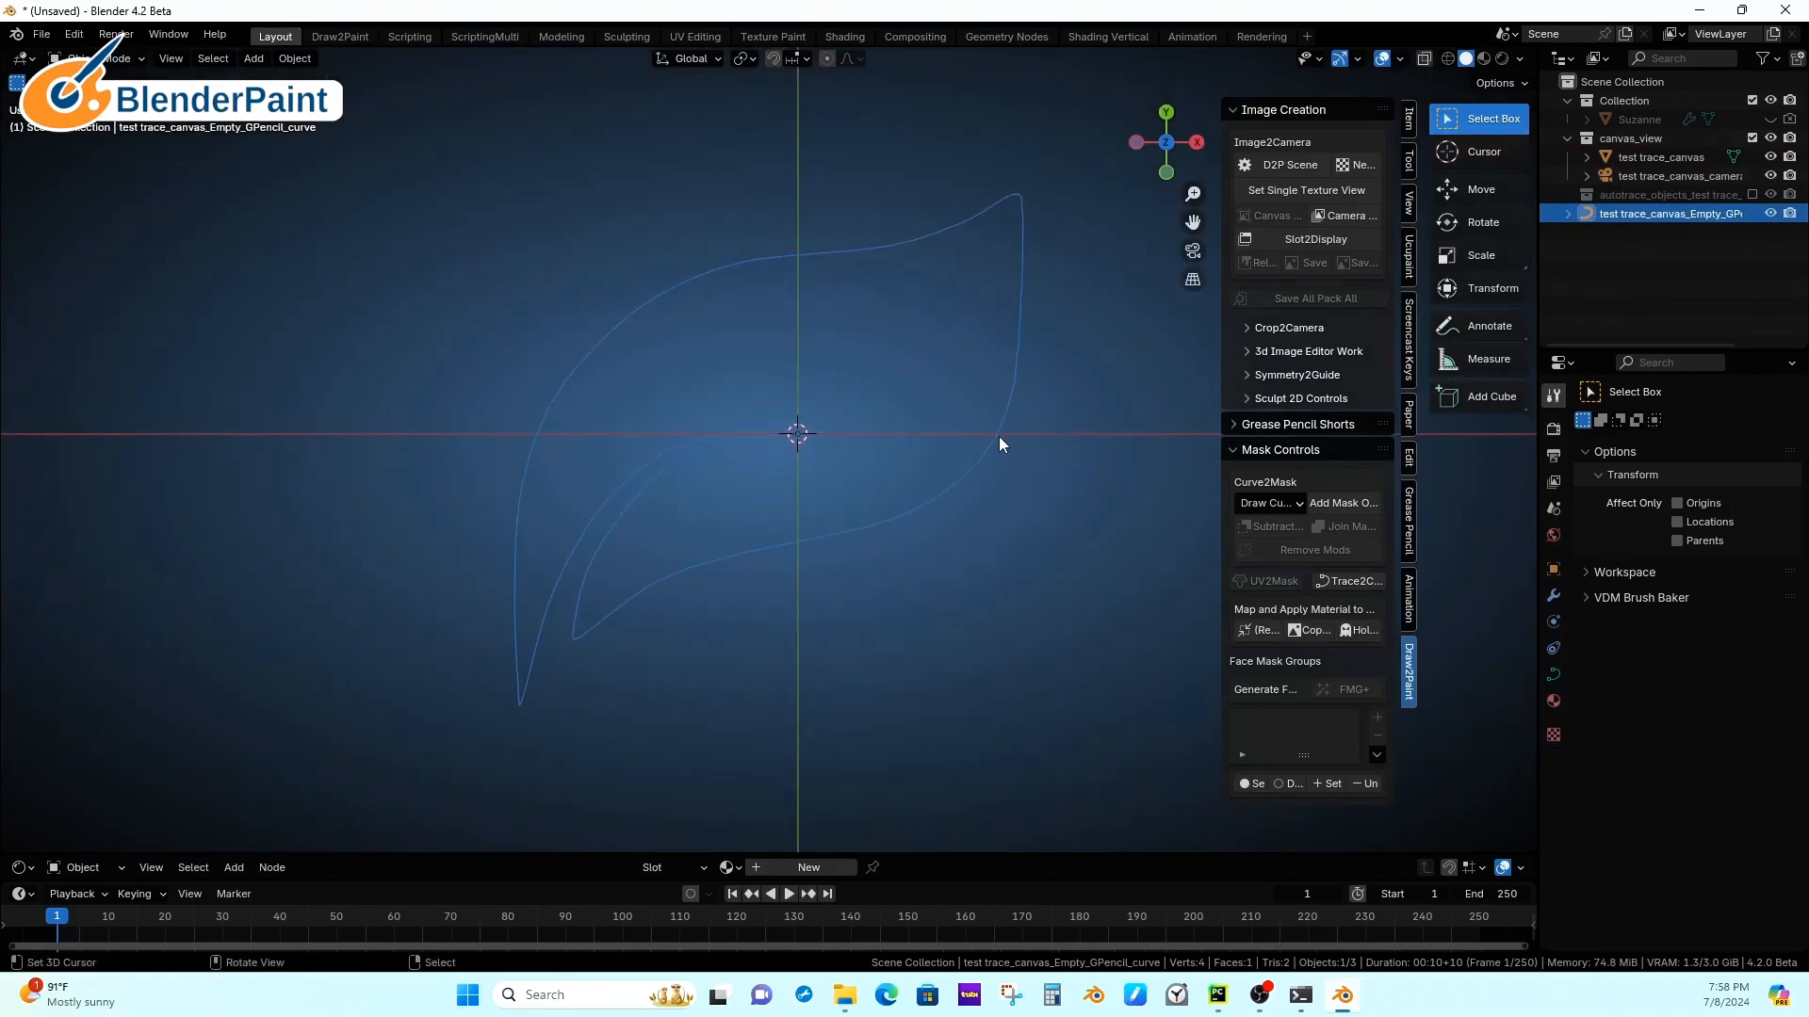
left_click(1553, 674)
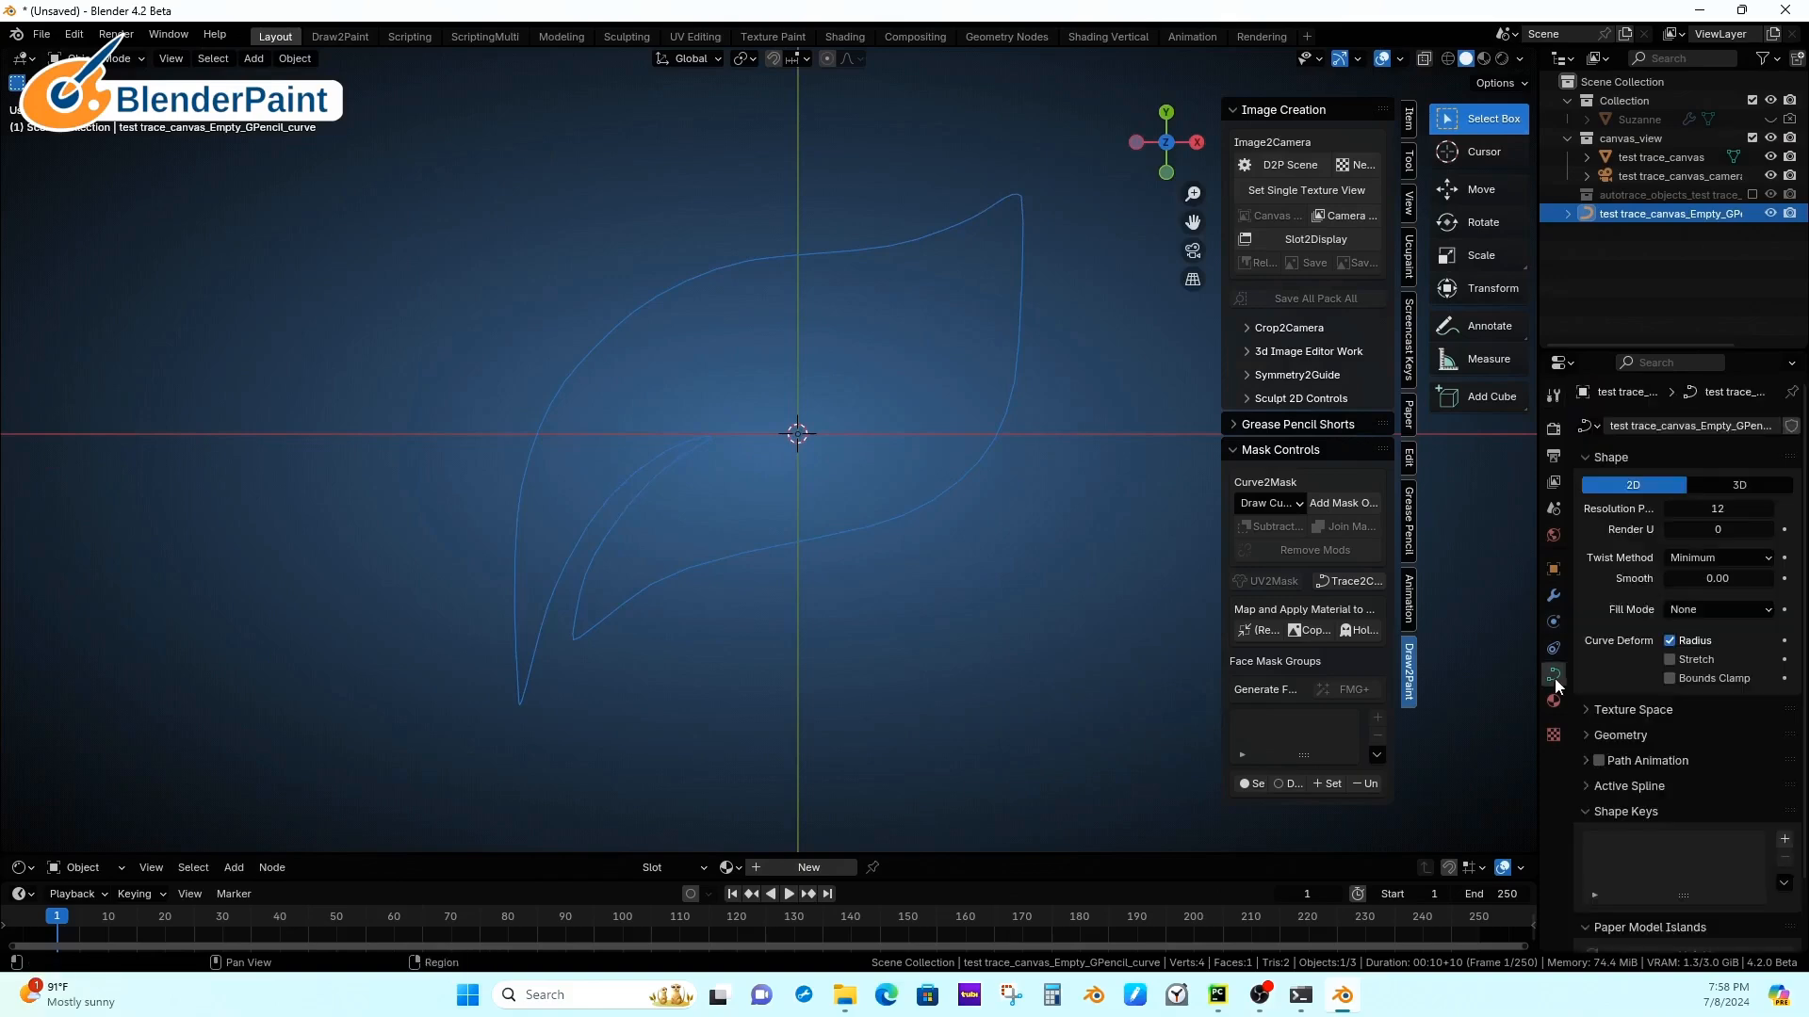
left_click(1715, 610)
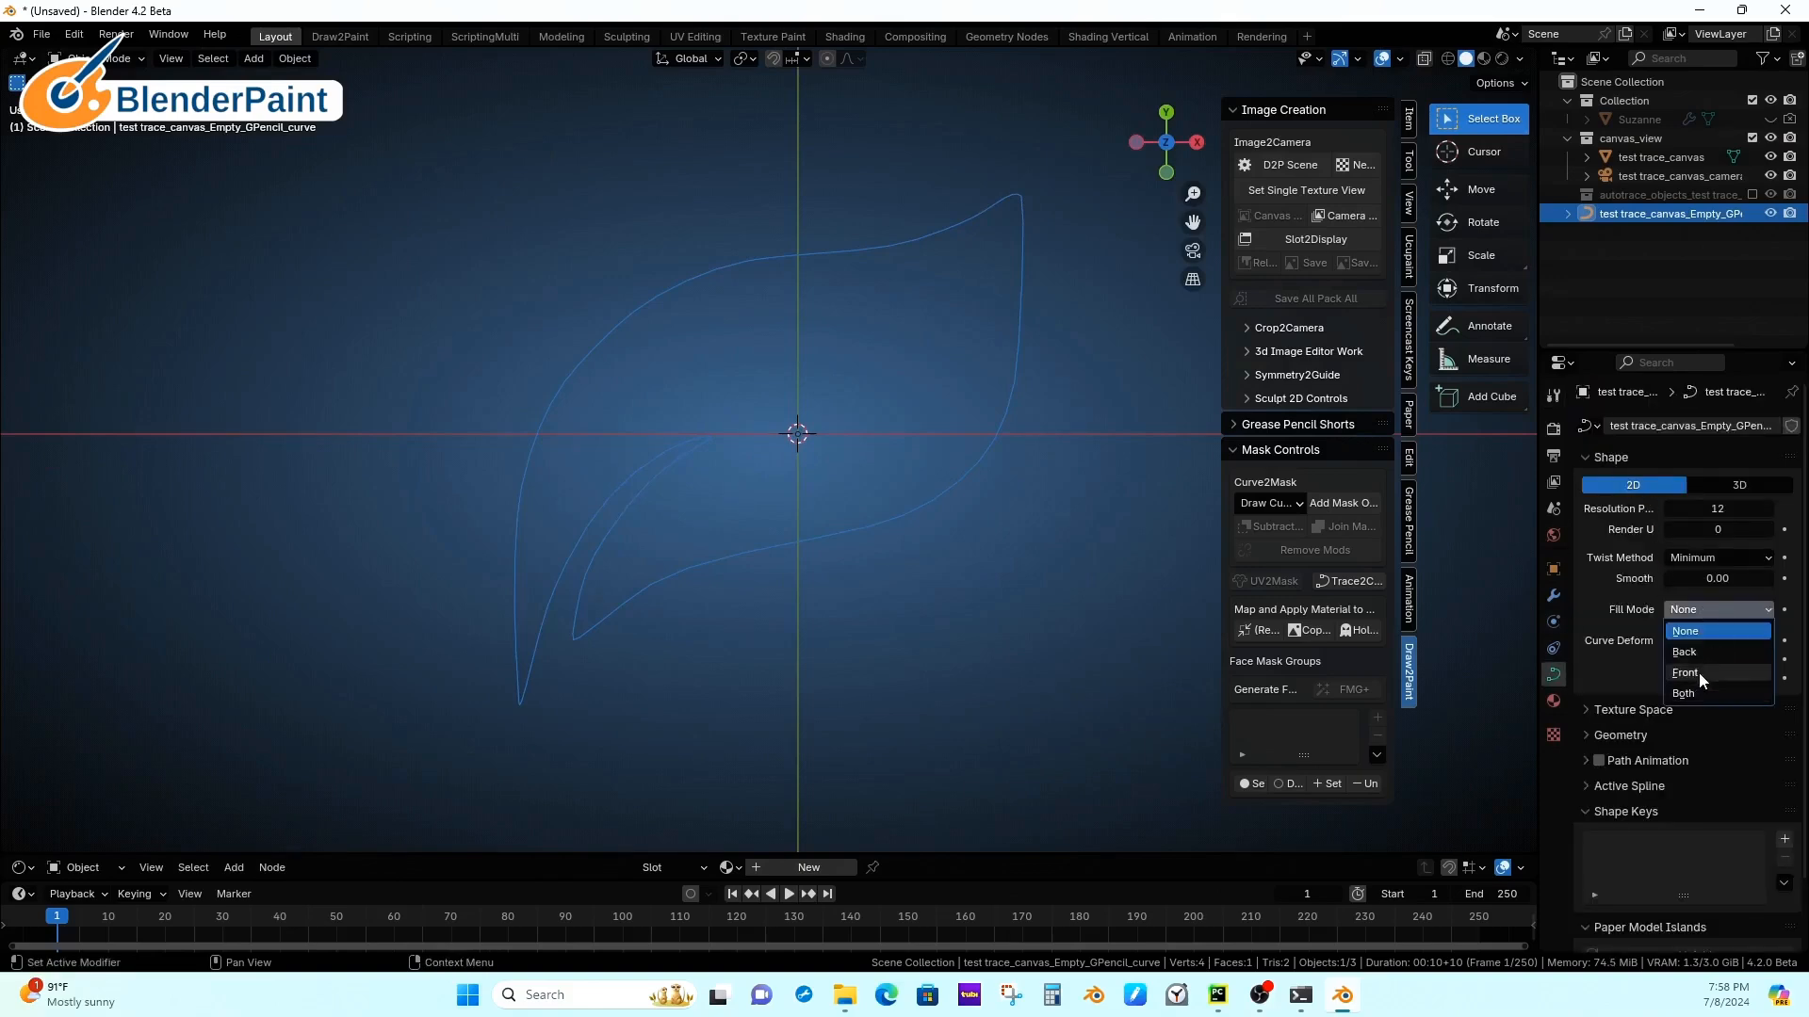
left_click(1705, 690)
Step: In Edit mode, make all of the leaf curve's points cyclic so it closes, and show it through the camera
key("Tab")
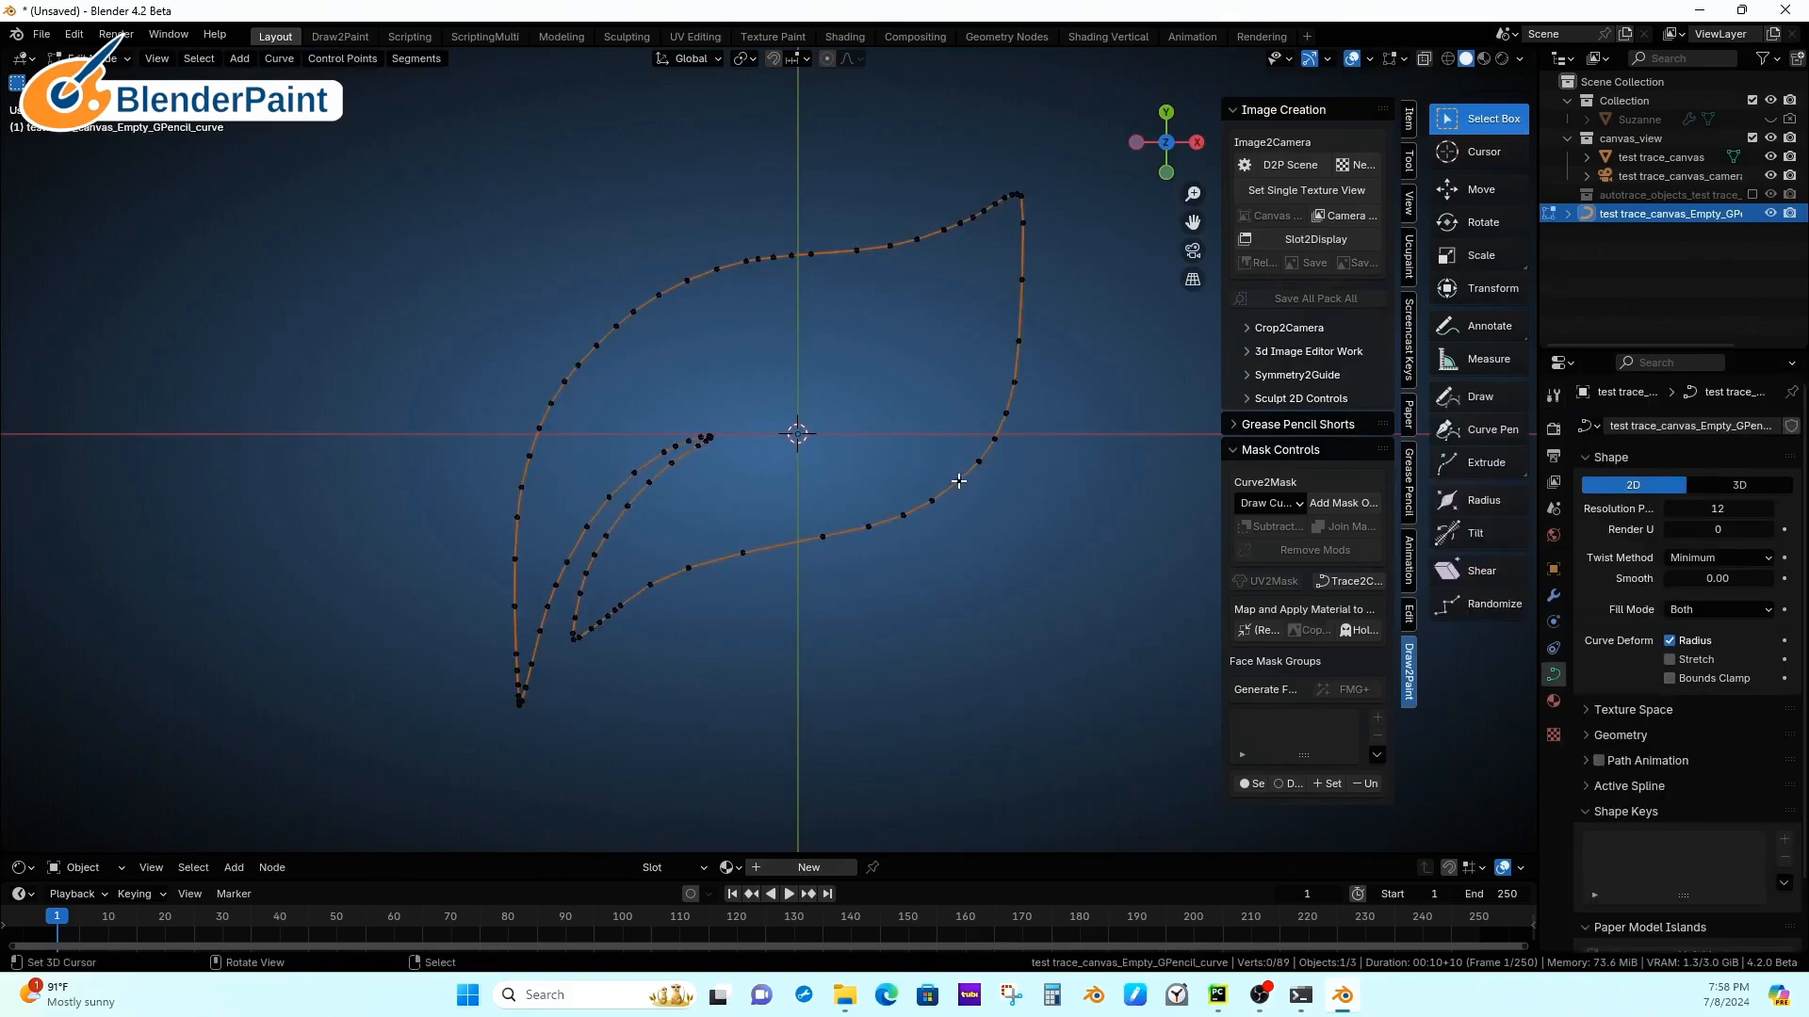
key("a")
key("alt+c")
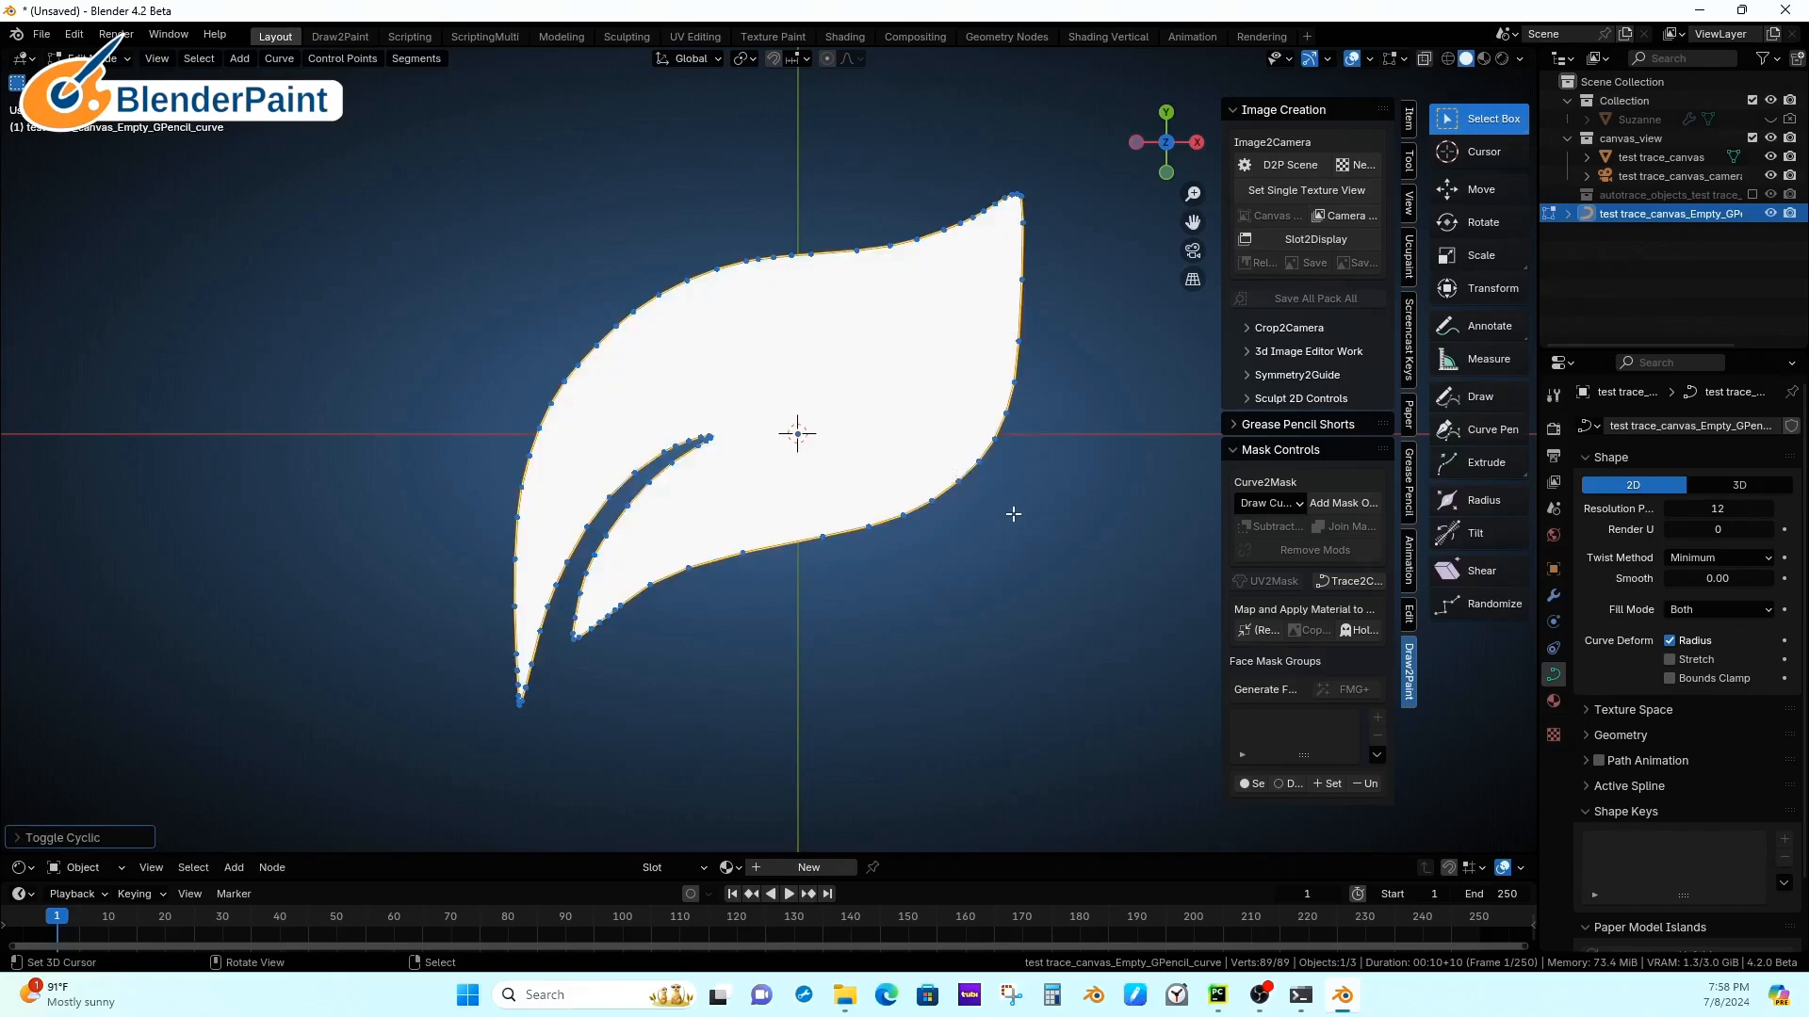
key("KP_0")
key("KP_0")
key("KP_0")
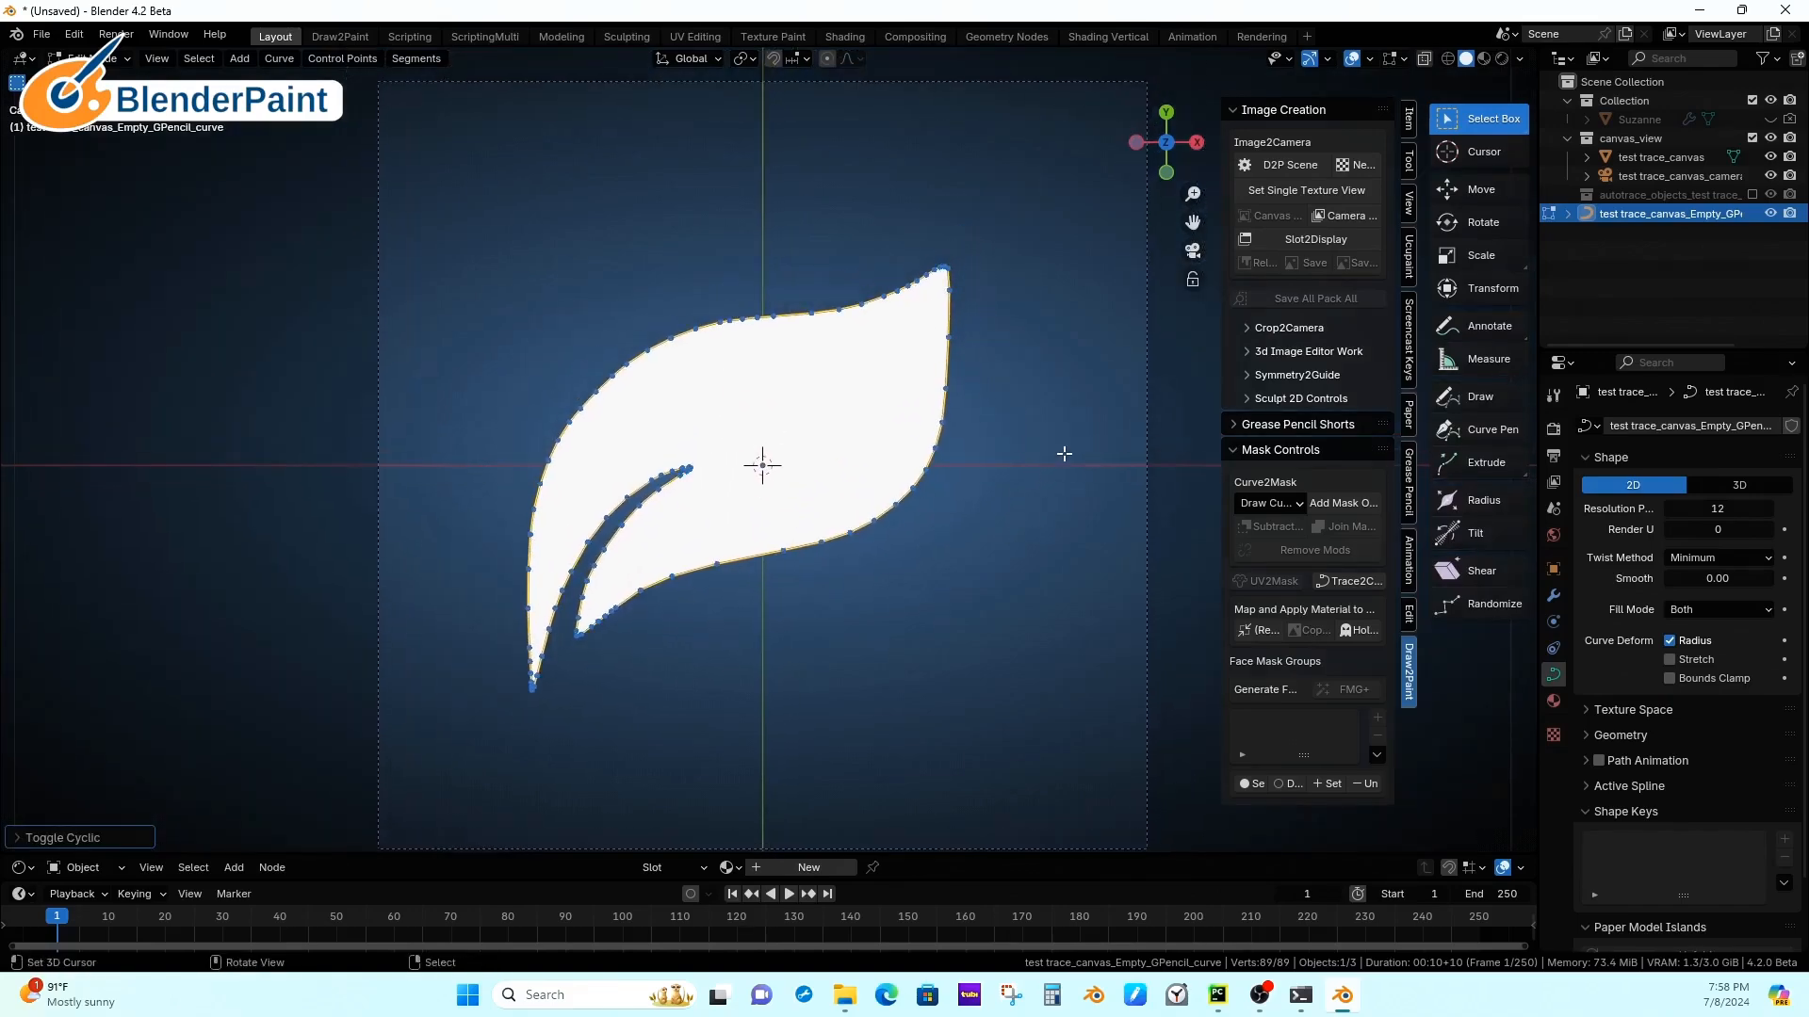
Step: Leave Edit mode, bring the canvas back into the camera view, and raise the leaf curve slightly above it along Z
key("Tab")
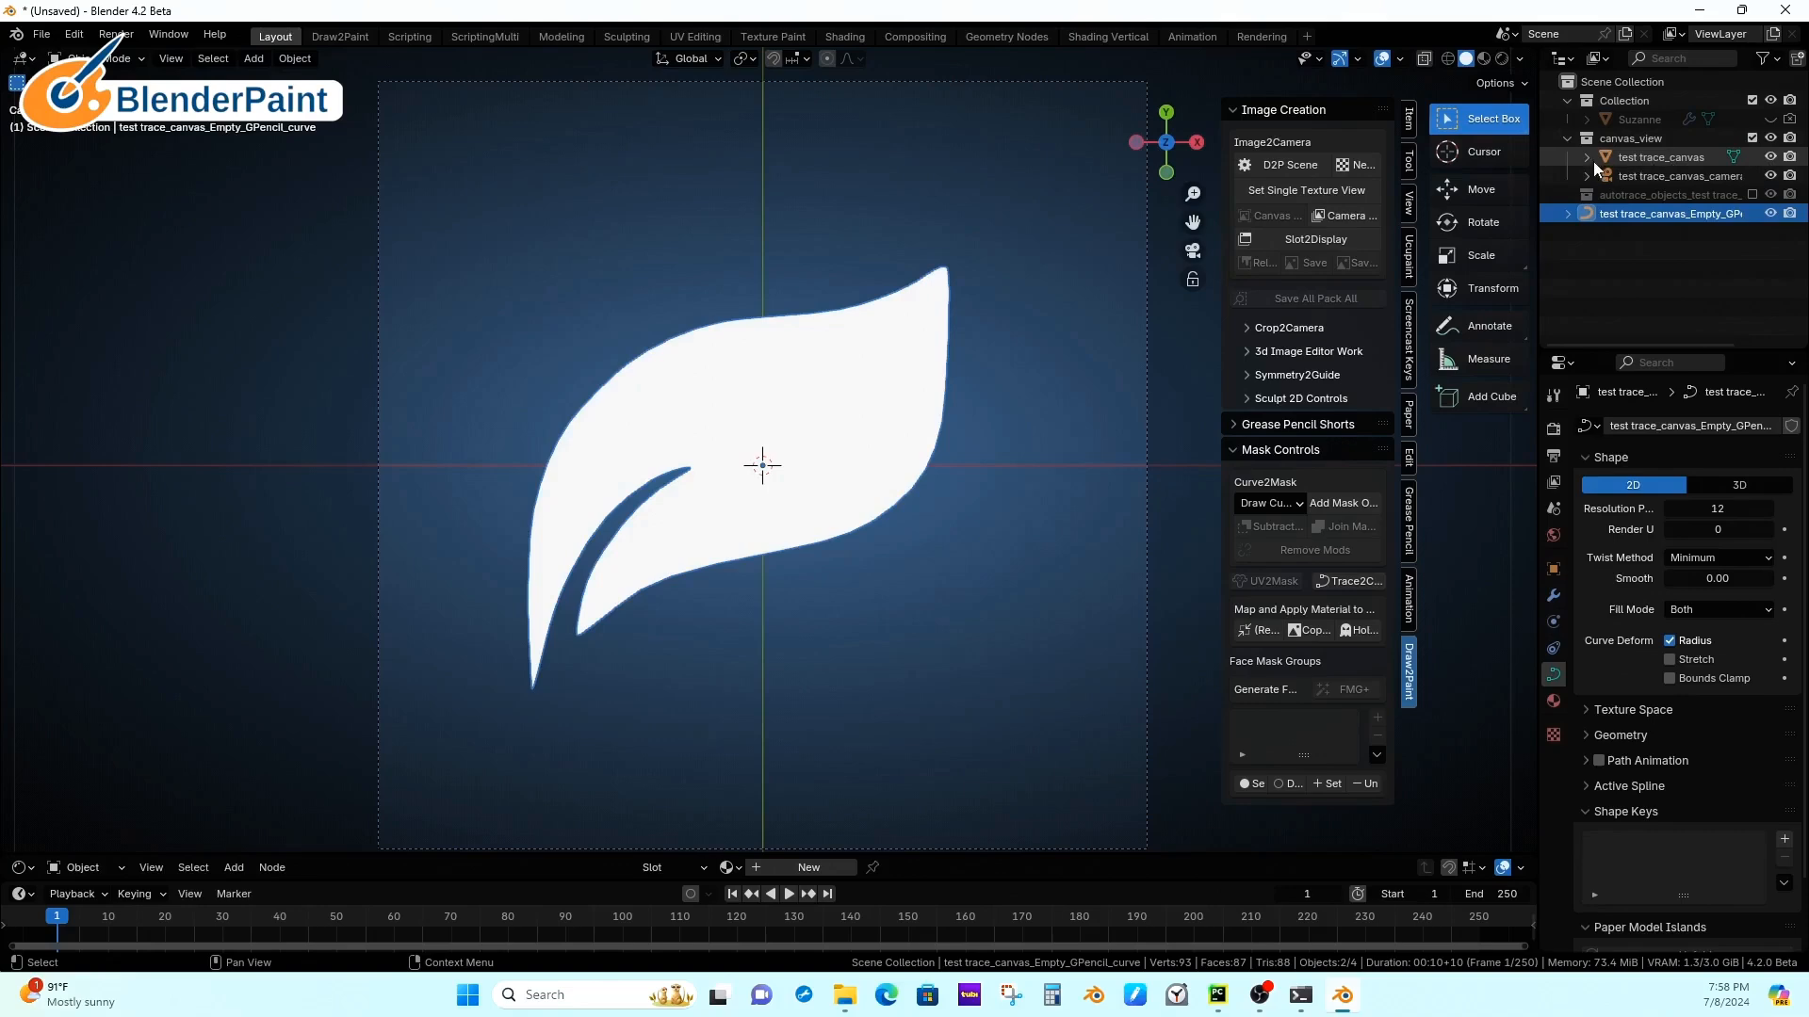
key("KP_0")
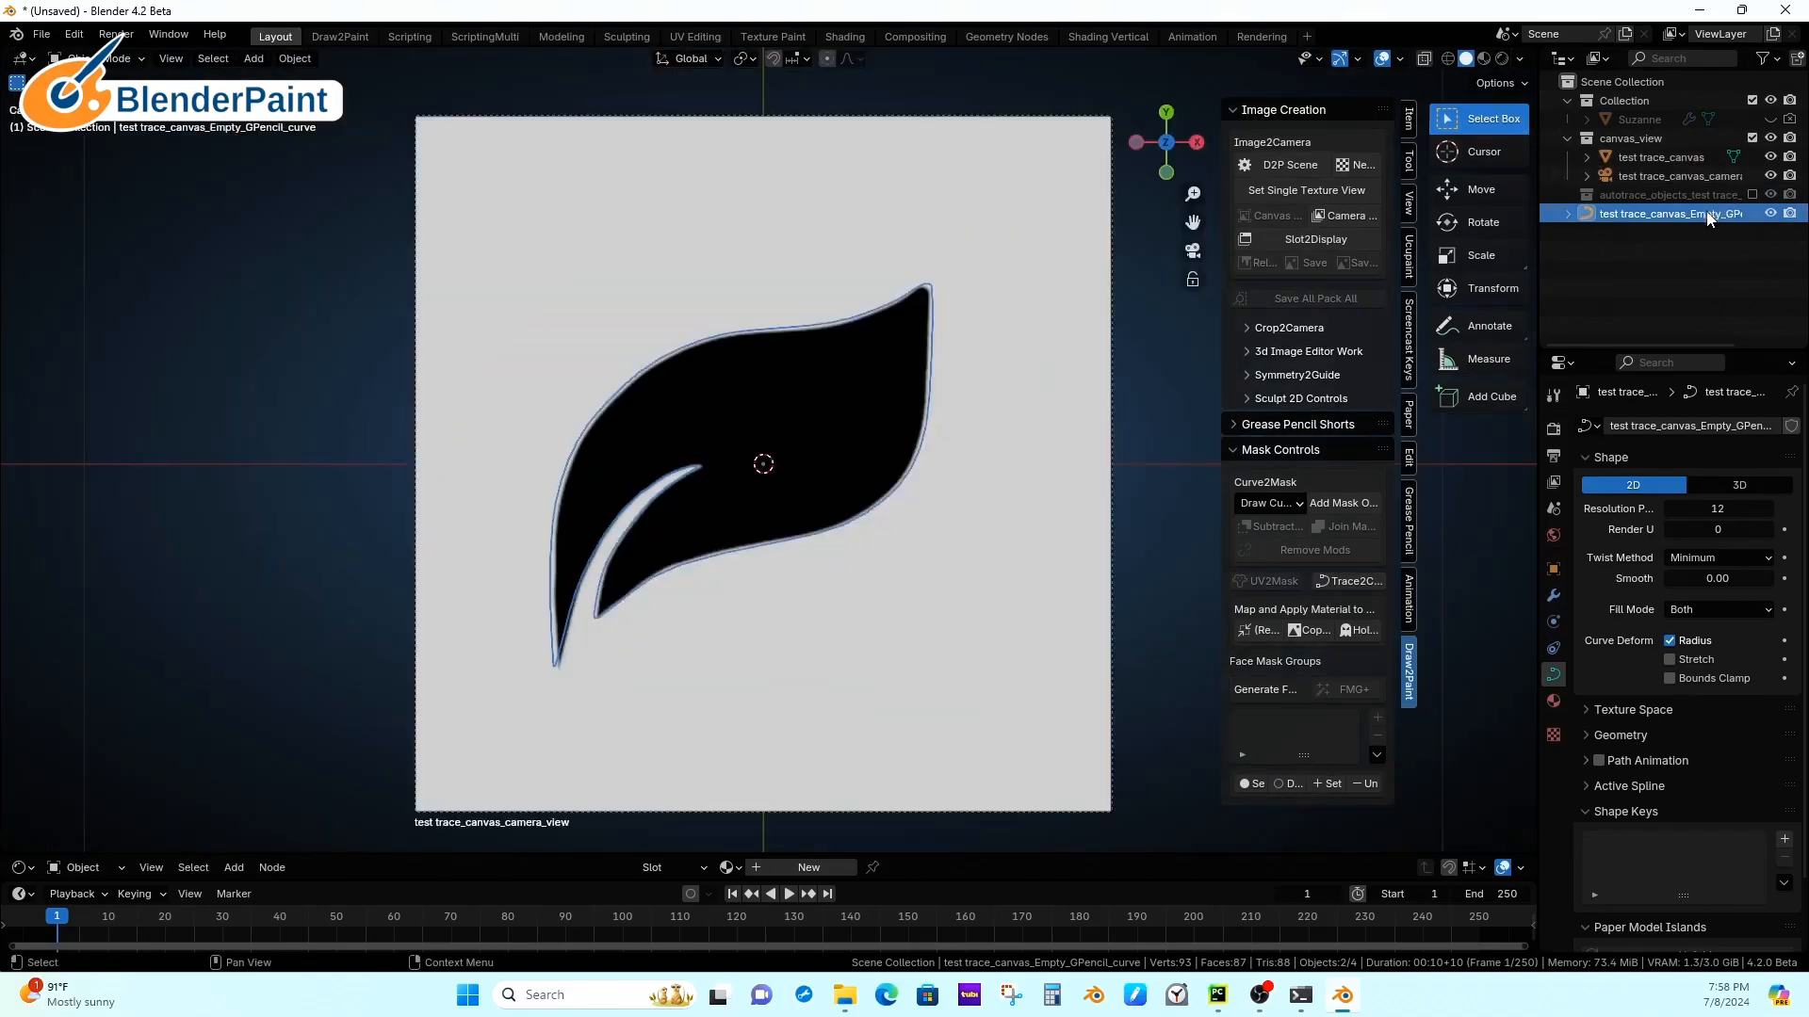
middle_click_drag(1079, 528, 1072, 471)
key("g")
key("z")
left_click(990, 433)
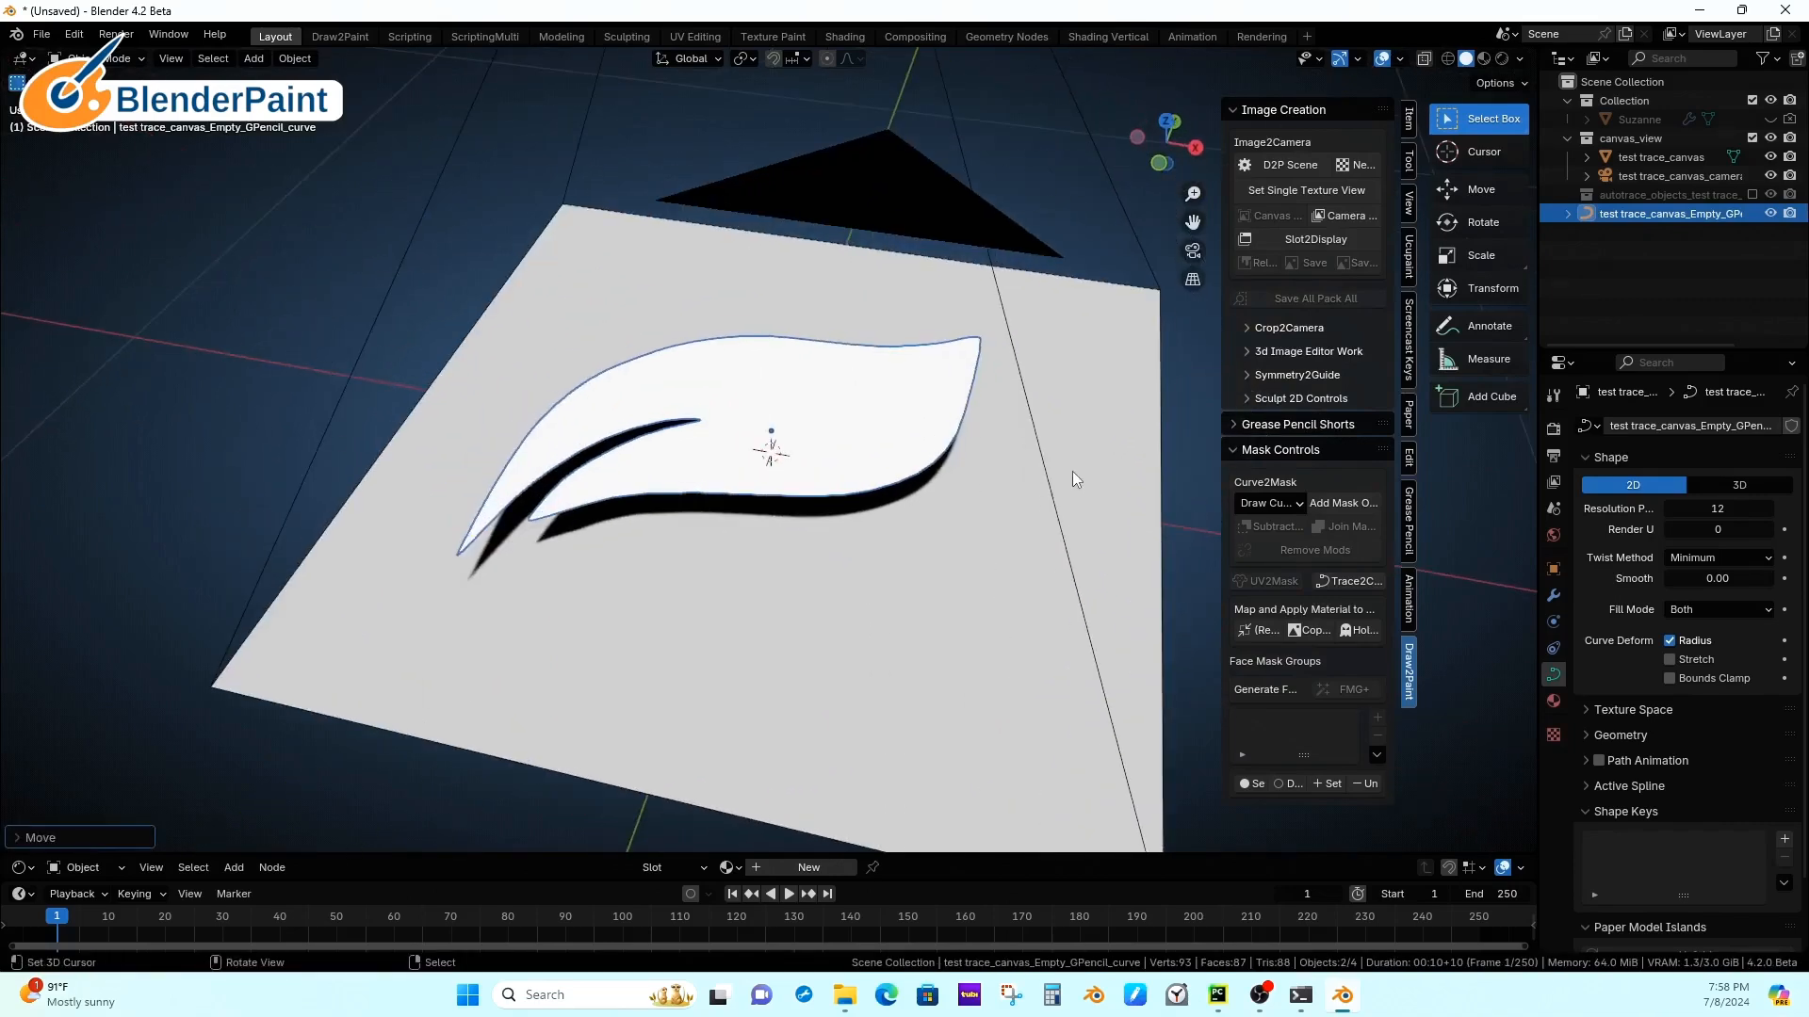
Step: Copy the canvas material onto the raised leaf curve and remap the image onto it through the camera
key("KP_0")
key("Home")
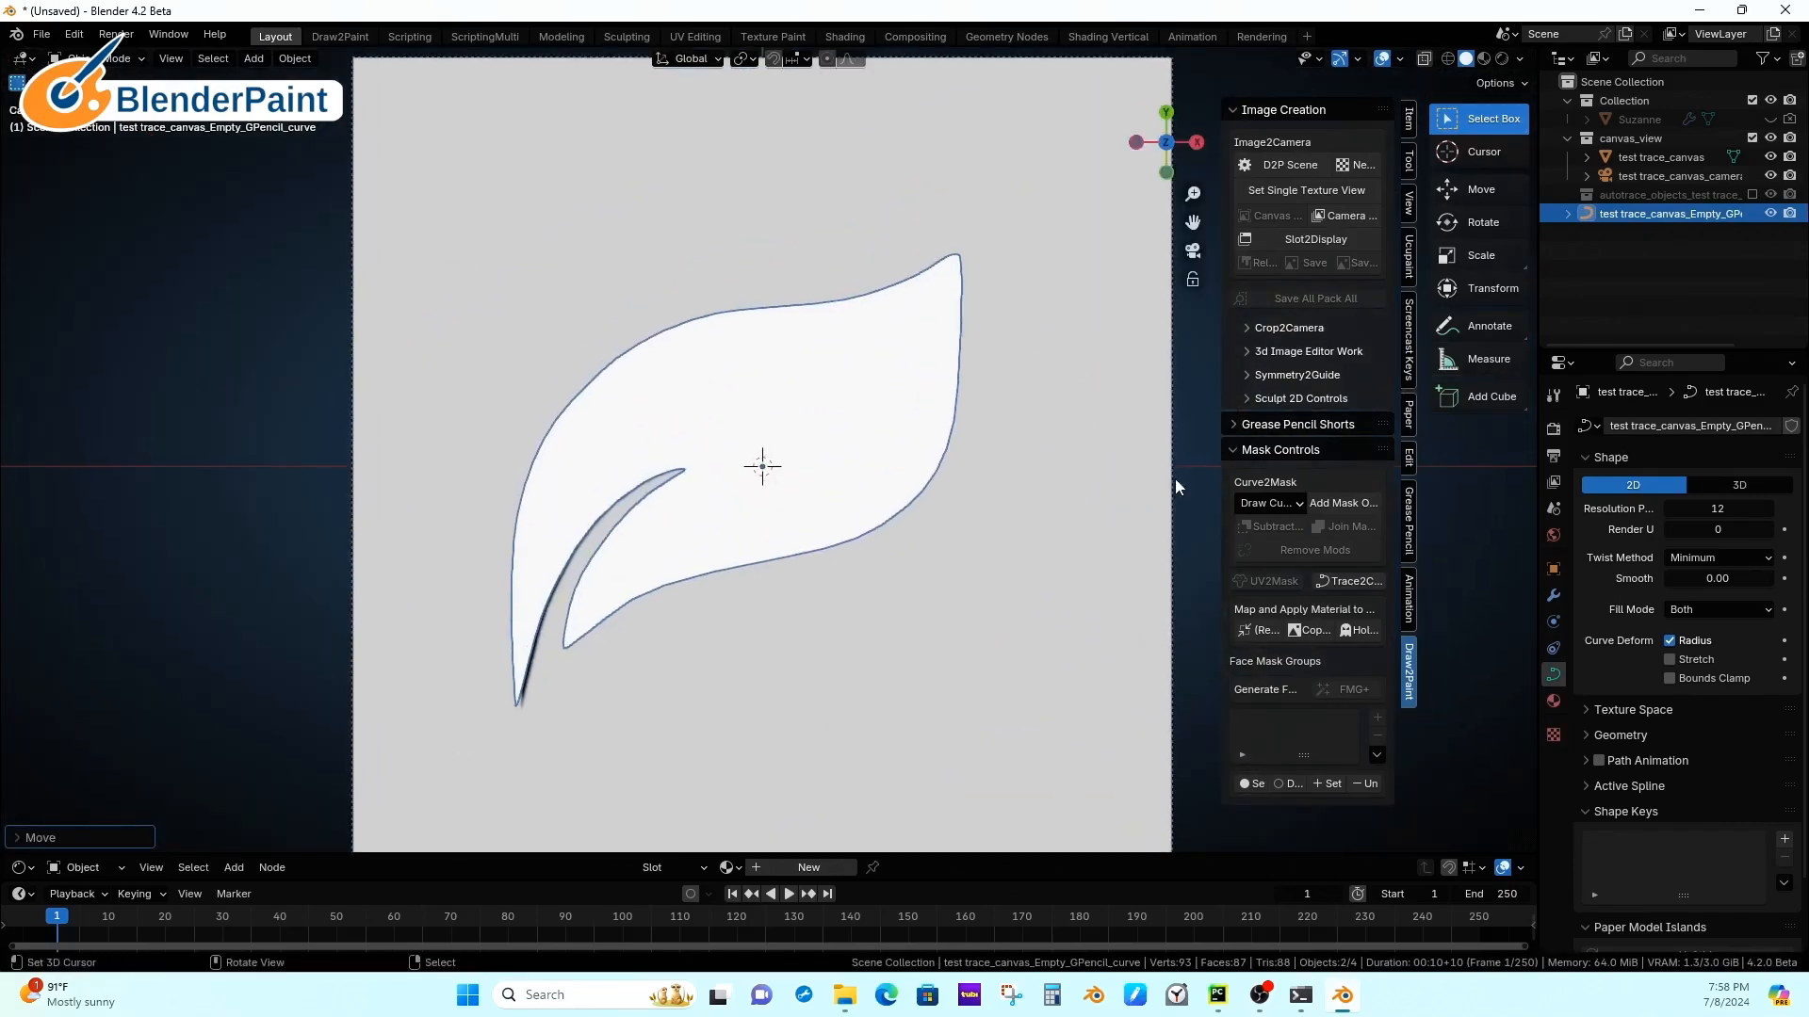
middle_click_drag(1031, 591, 1268, 650)
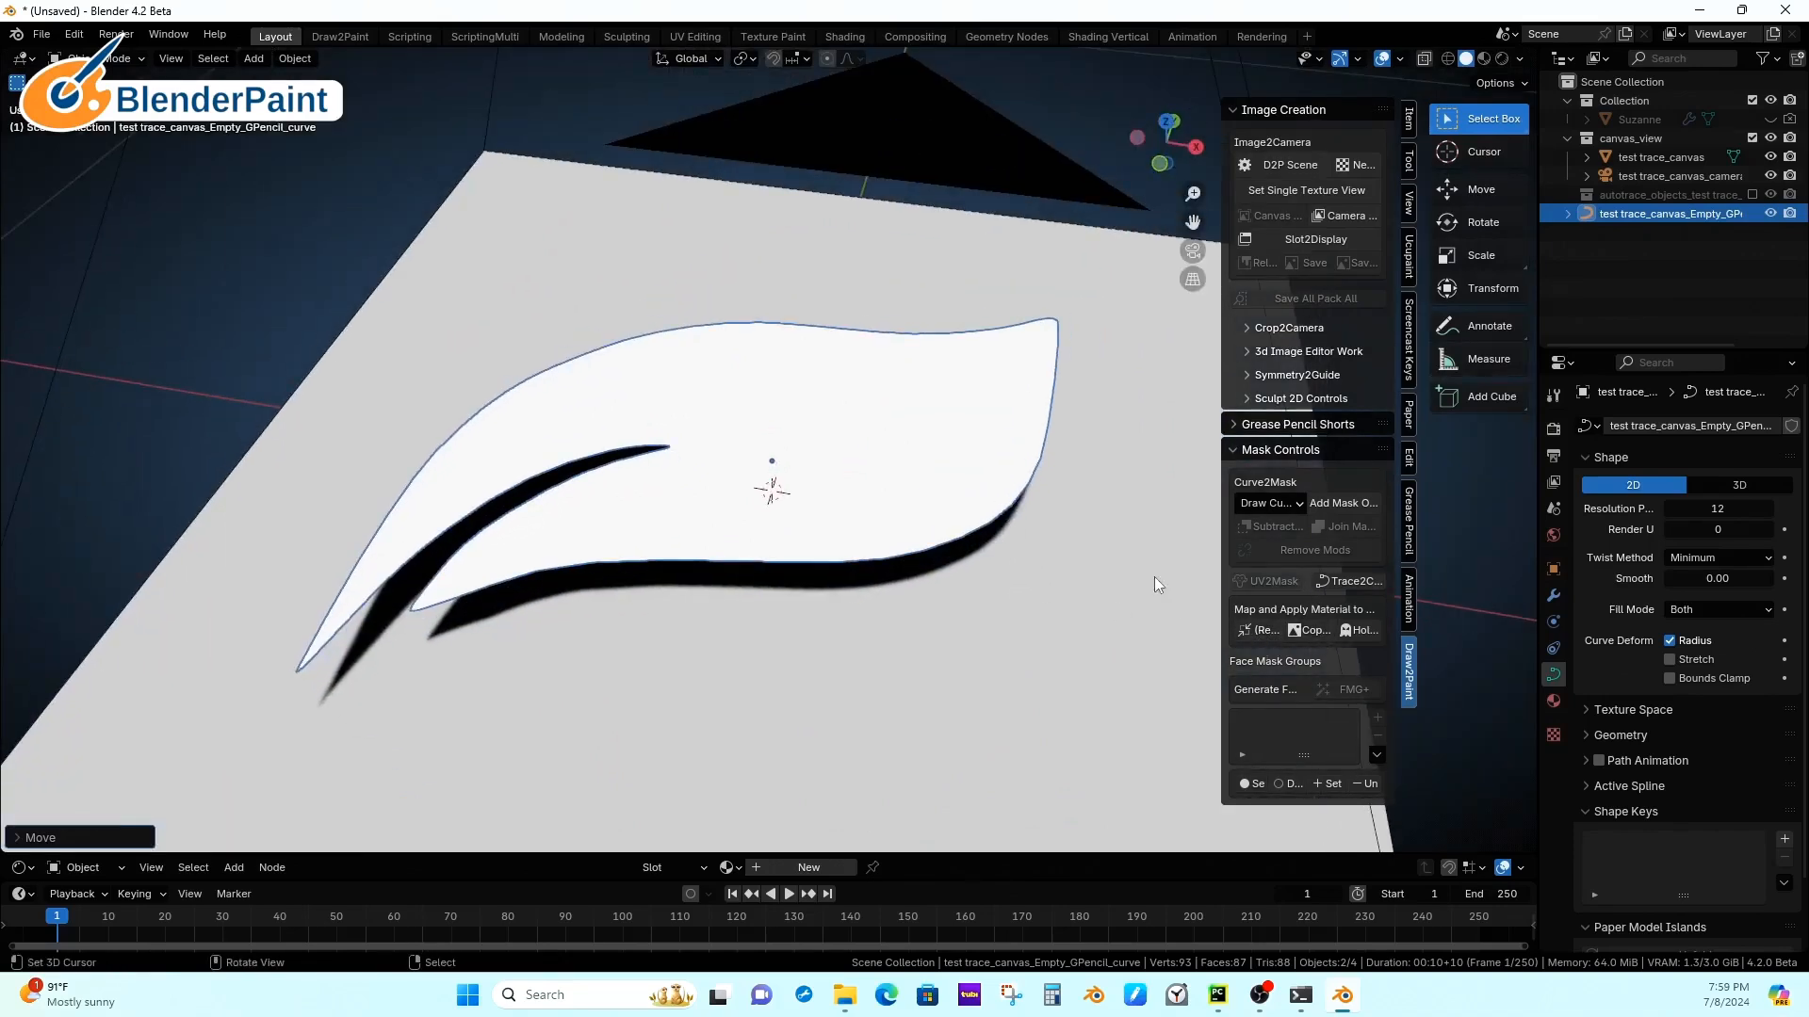
left_click(1324, 630)
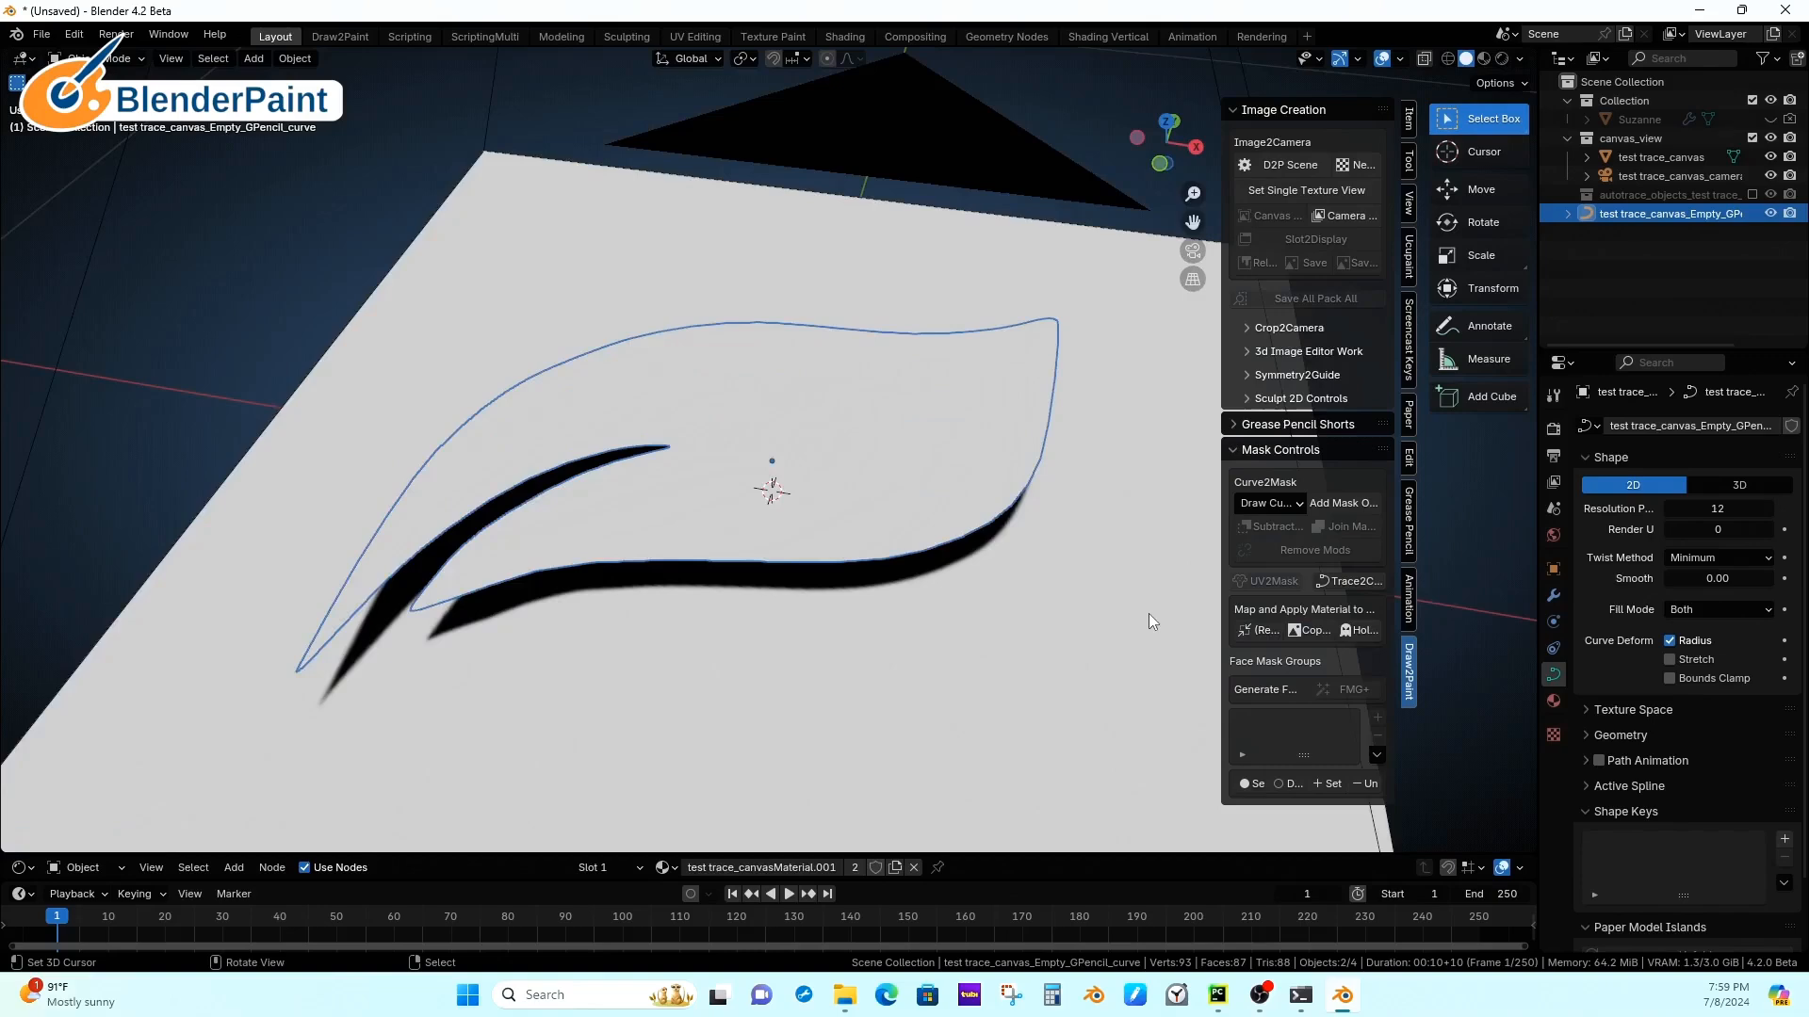
left_click(1269, 630)
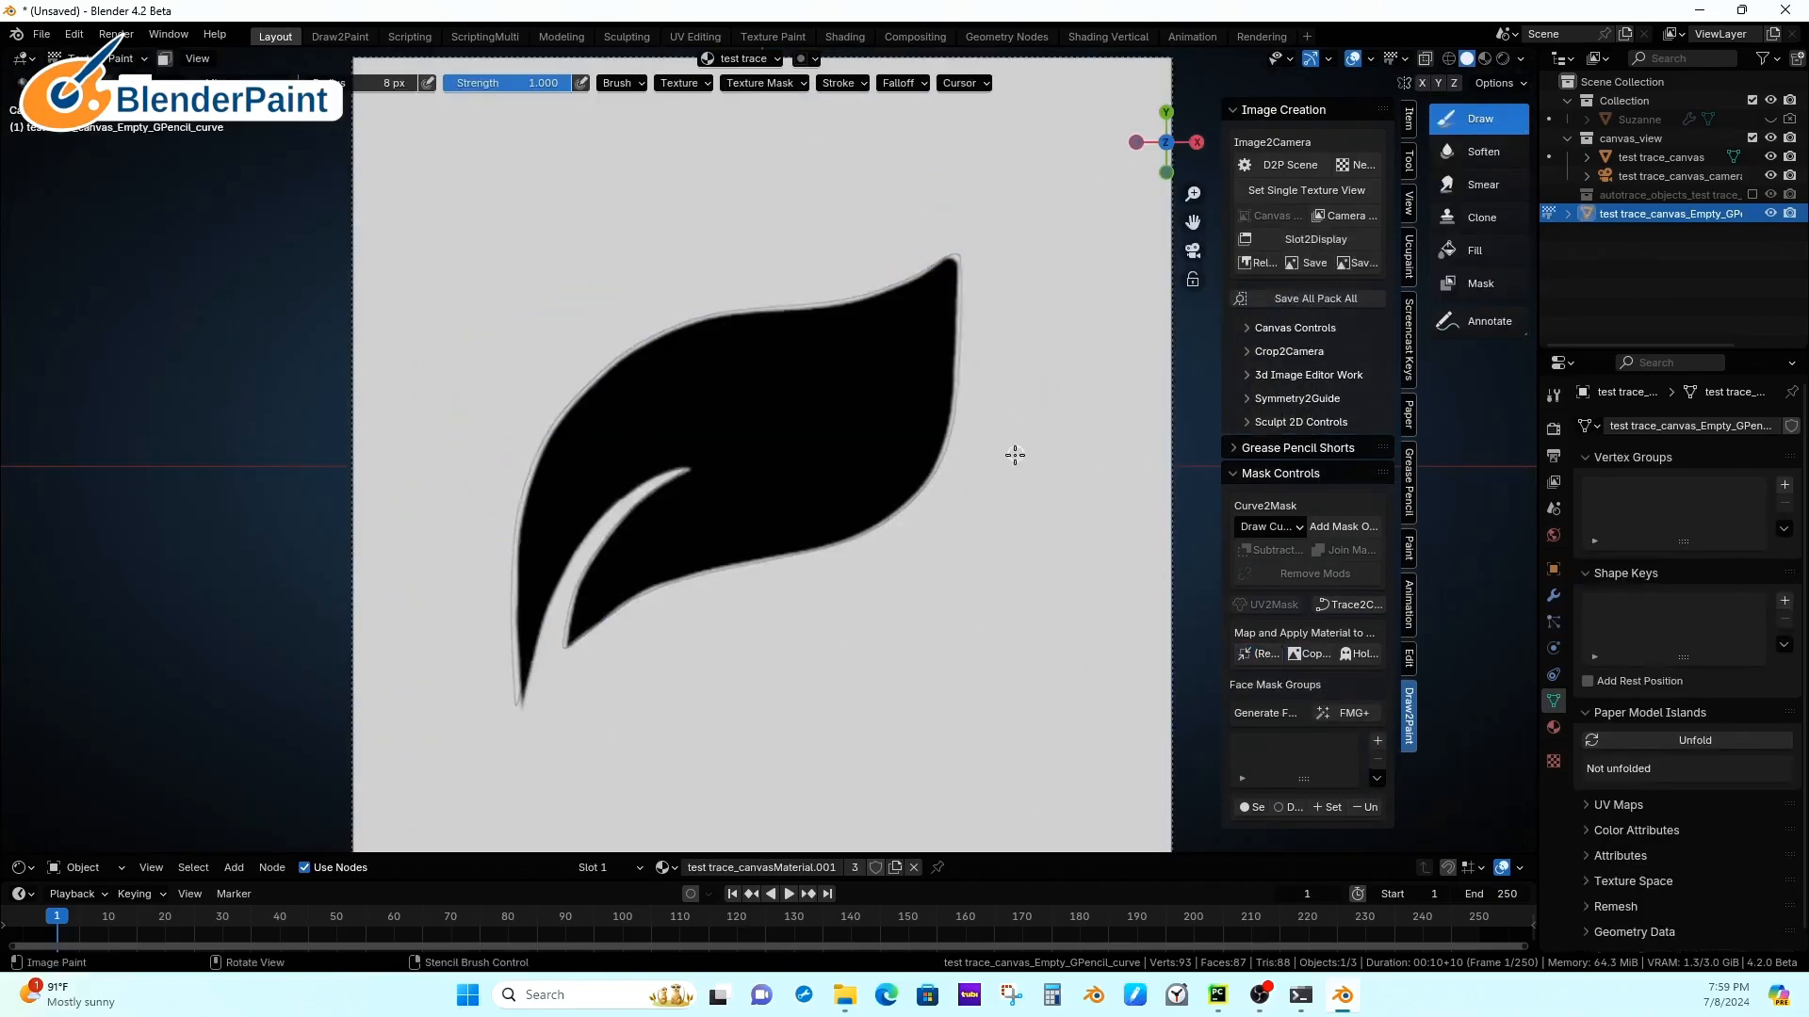
Step: Try to move the whole leaf mesh across the canvas in Edit mode
key("Tab")
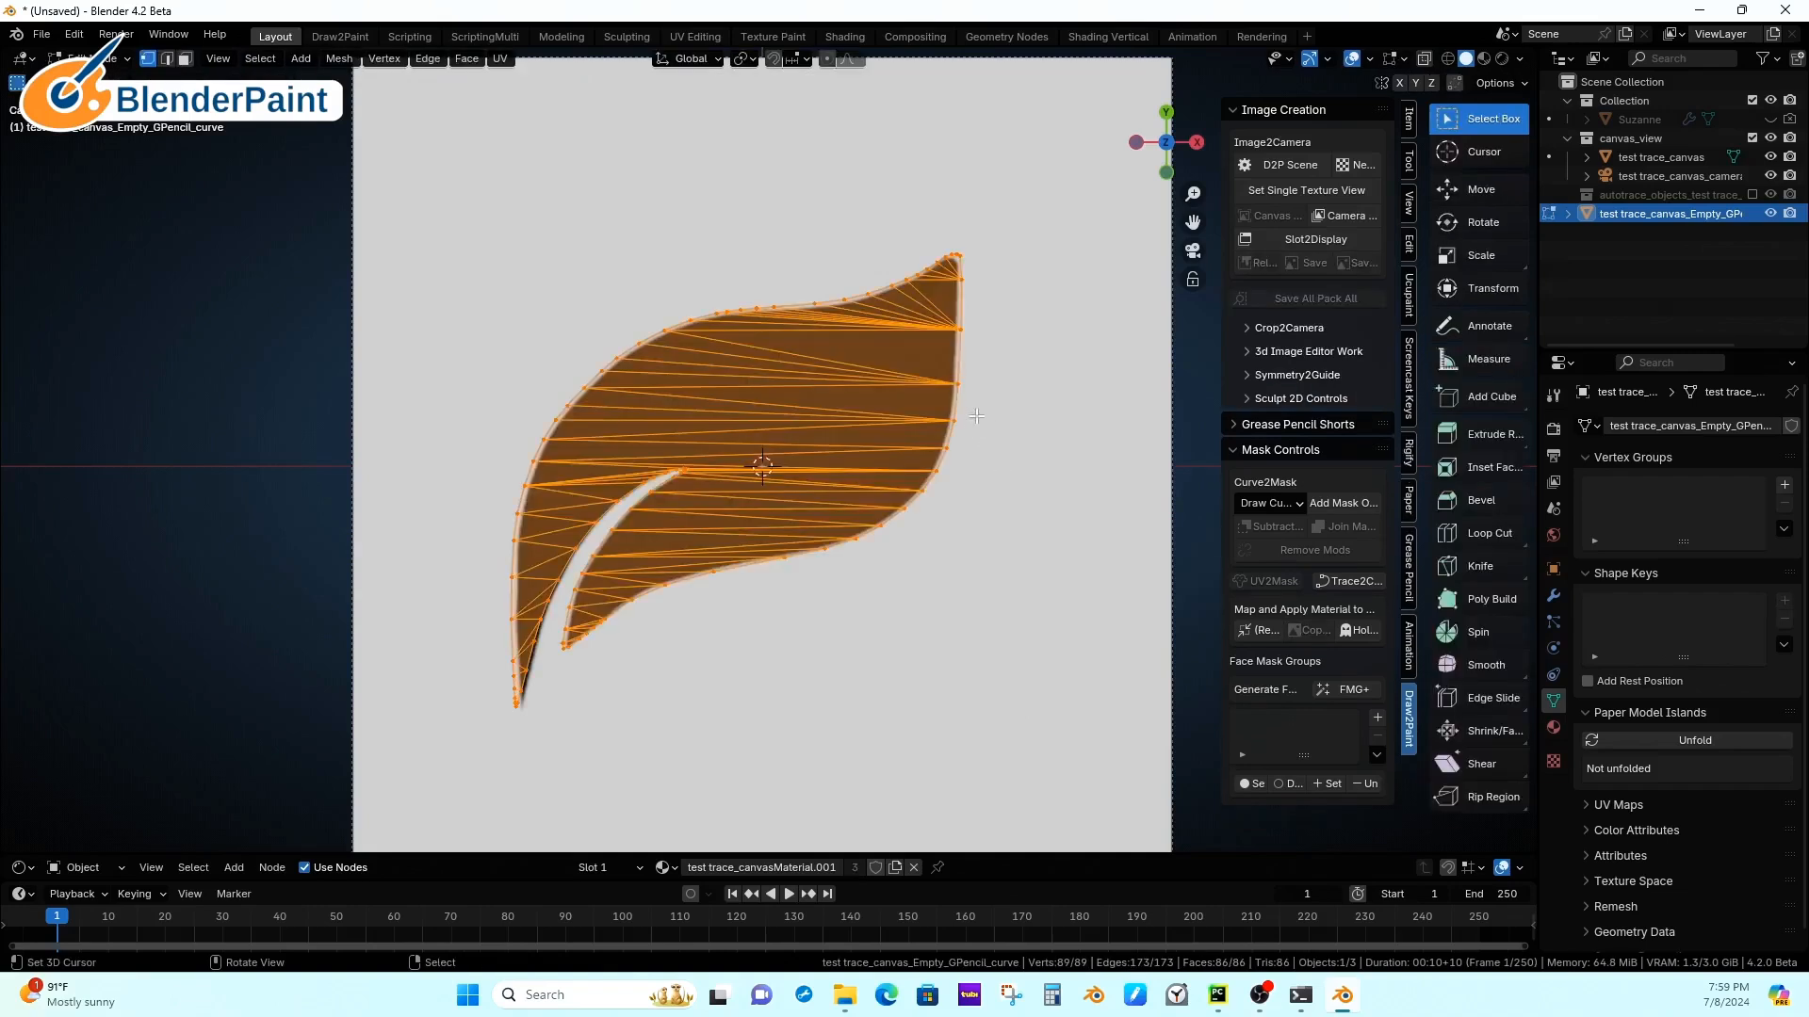
key("g")
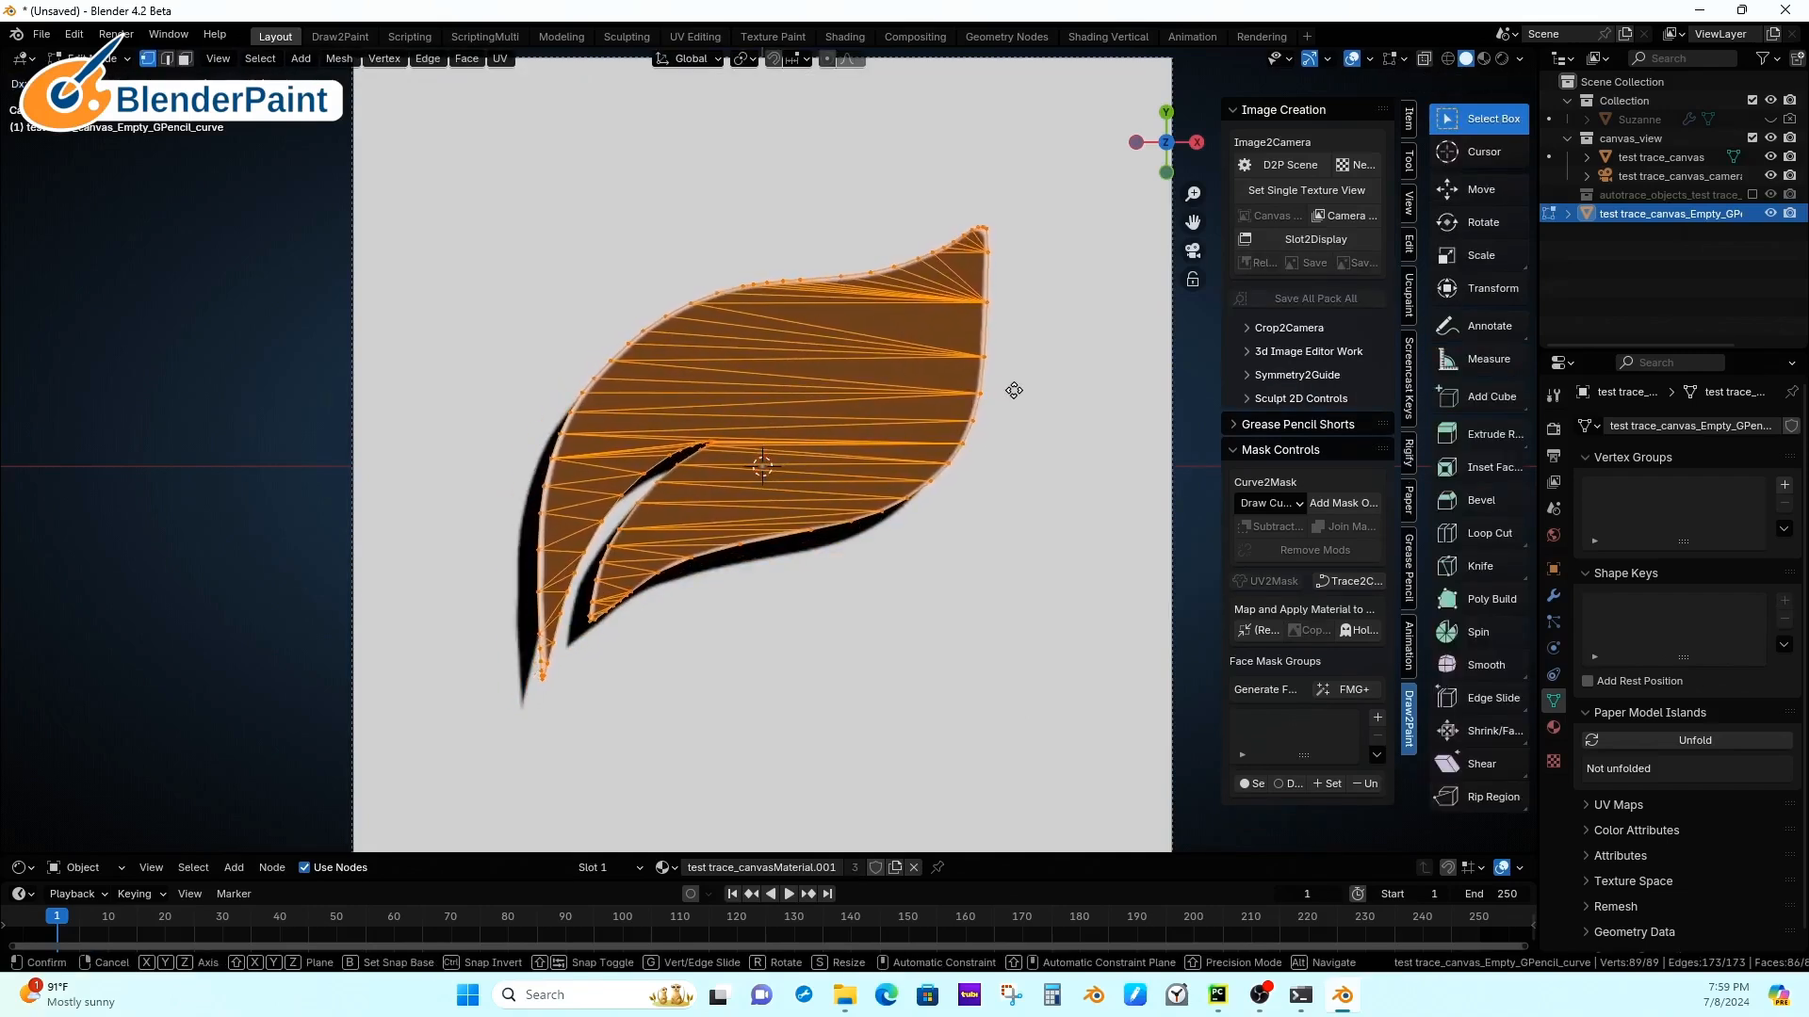
key("Escape")
Step: Leave Edit mode and Texture Paint, and put the leaf mesh in Object mode
key("Tab")
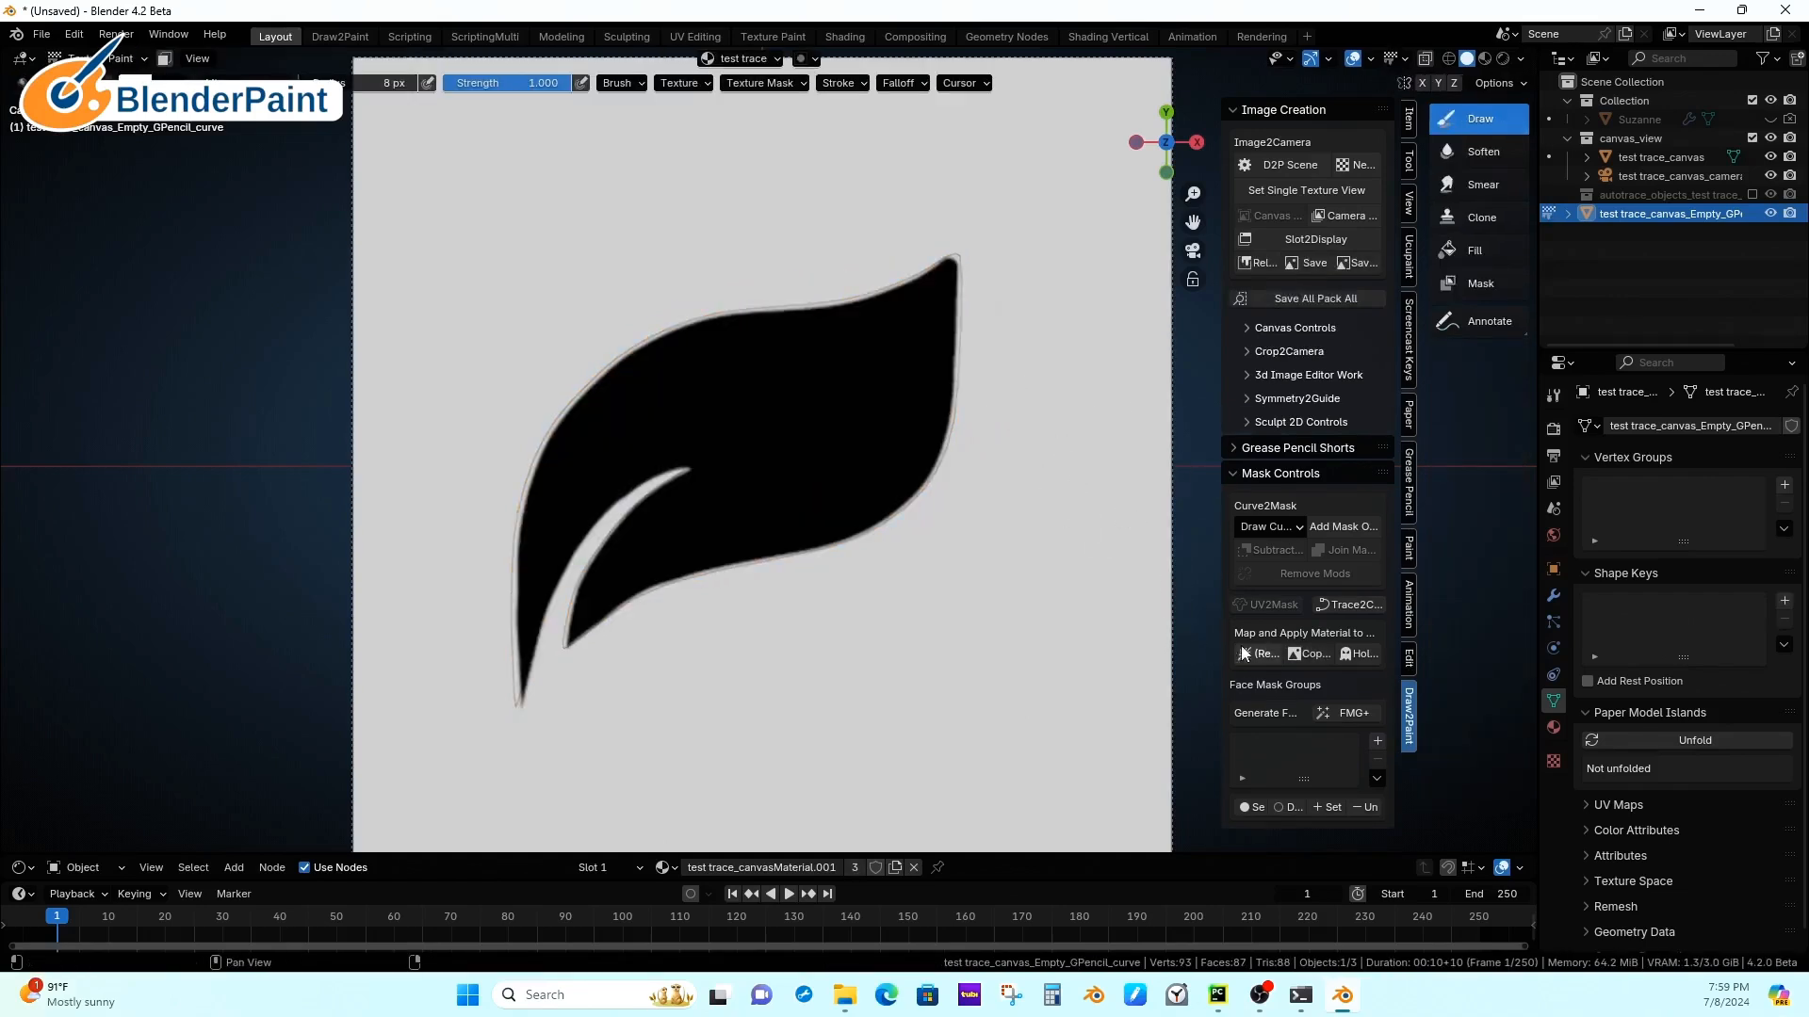
key("Tab")
left_click(1052, 505)
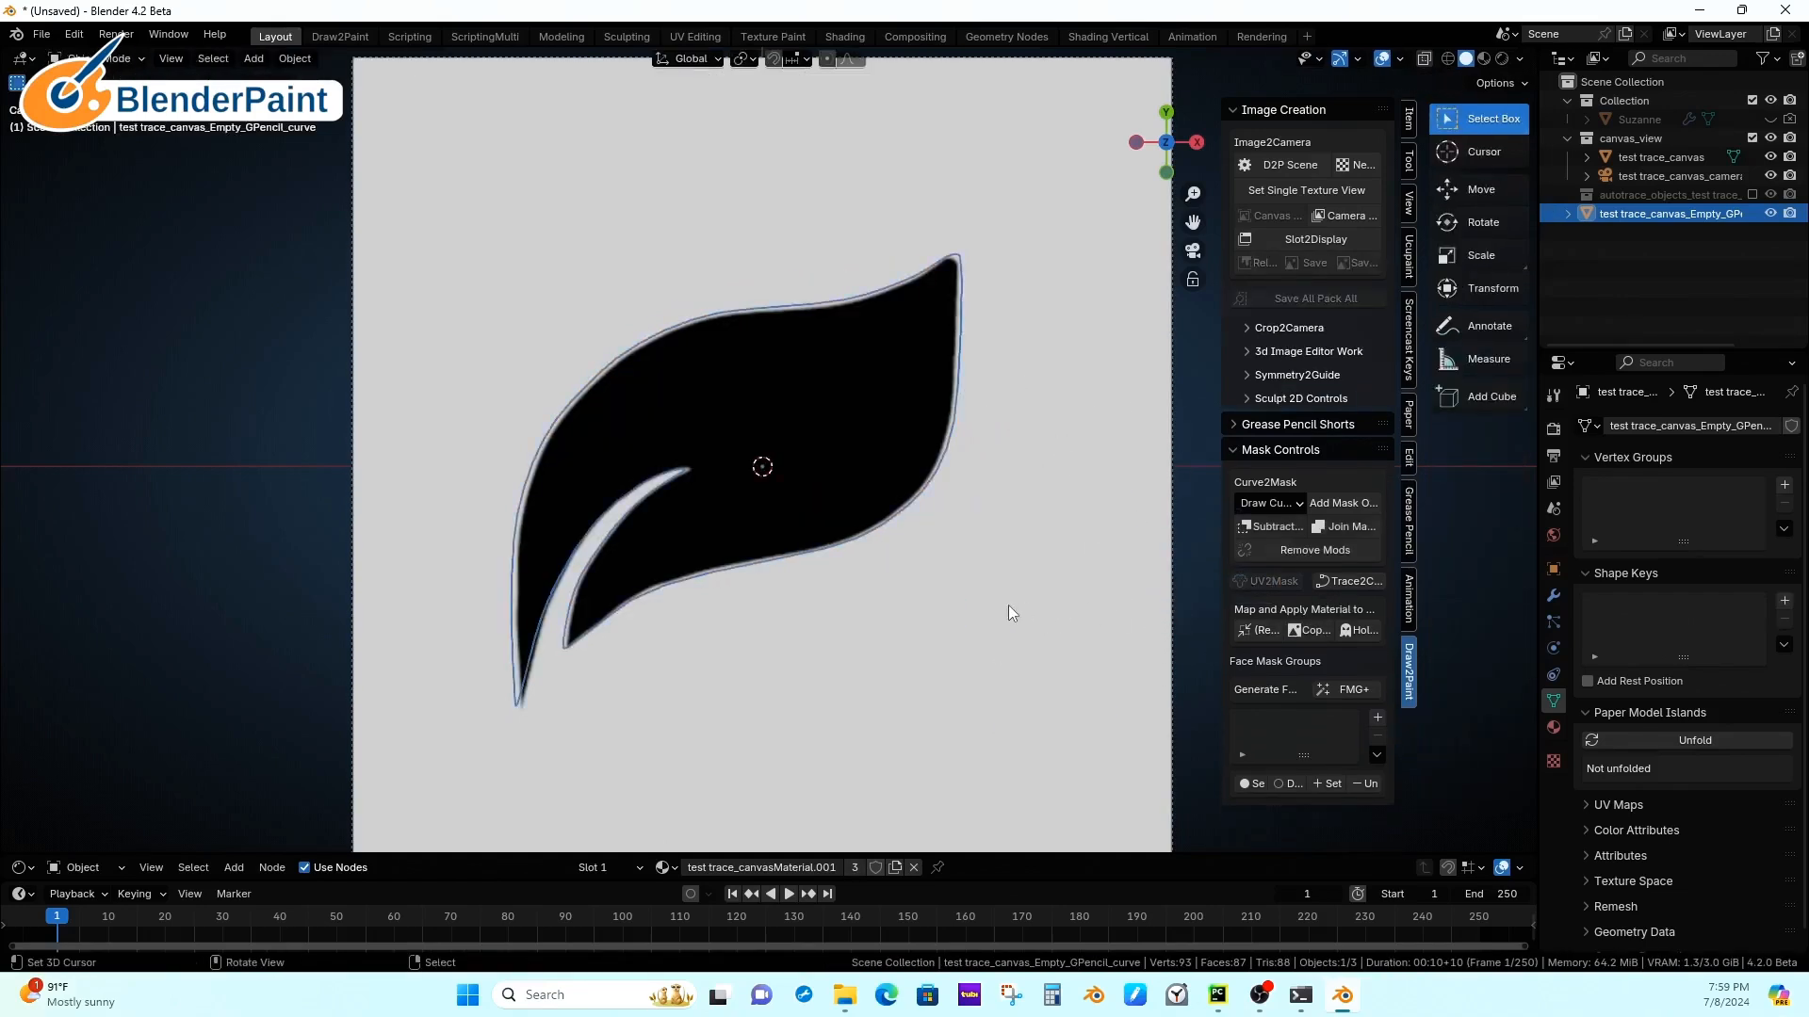